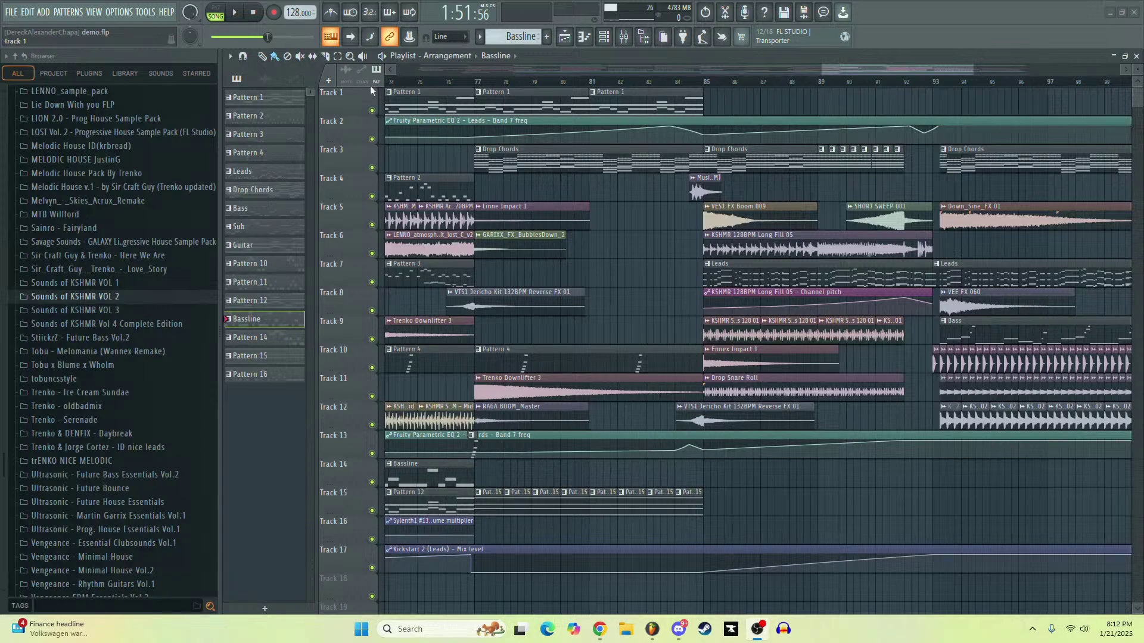
Go to the start of the arrangement, play it briefly from about bar 5, and stop playback
left_click_drag(832, 63, 641, 335)
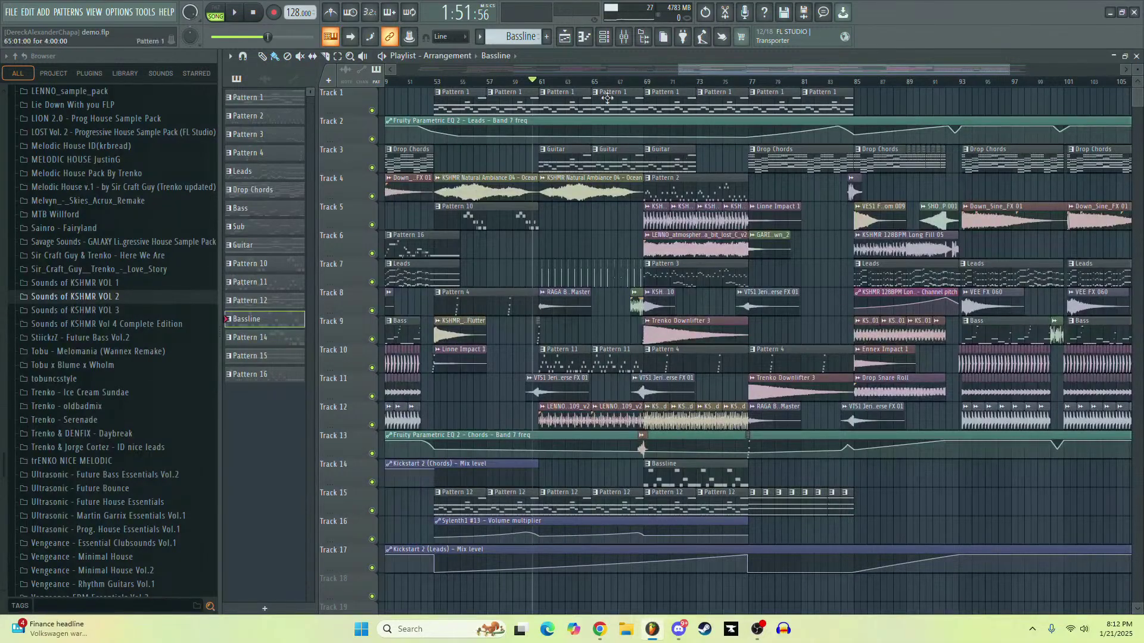
left_click_drag(704, 69, 418, 67)
left_click(498, 84)
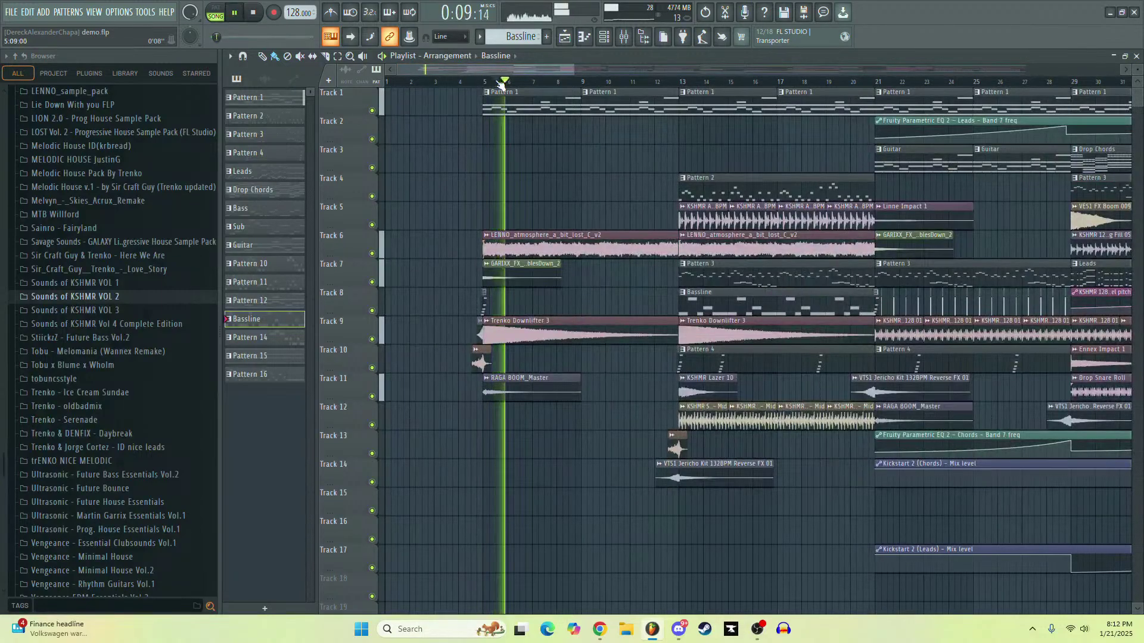
key("space")
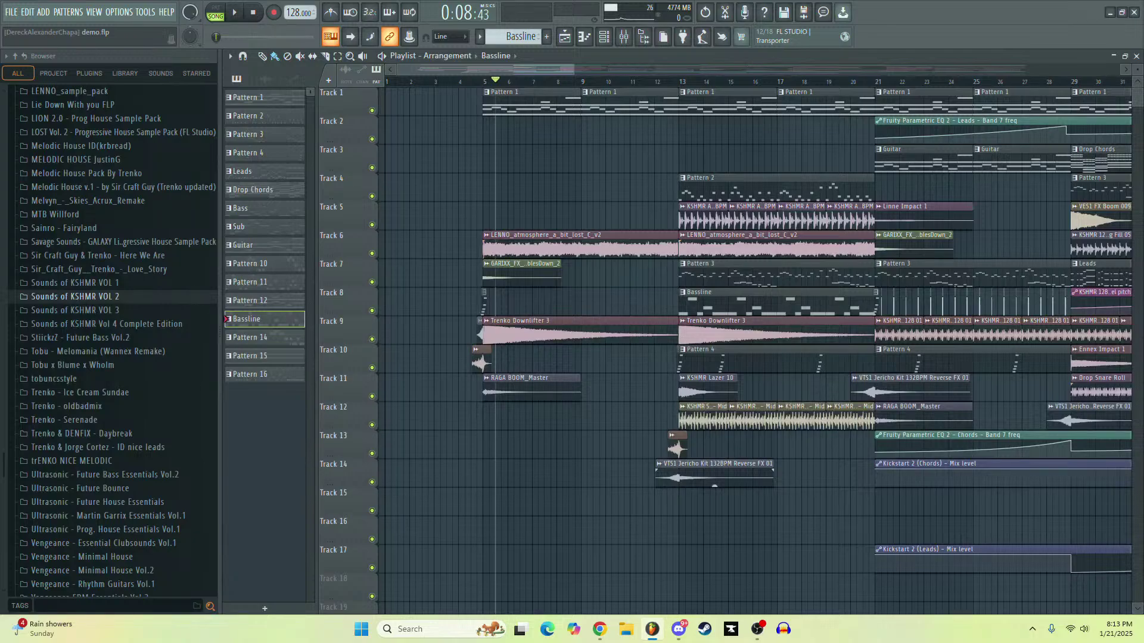
key("alt+Tab")
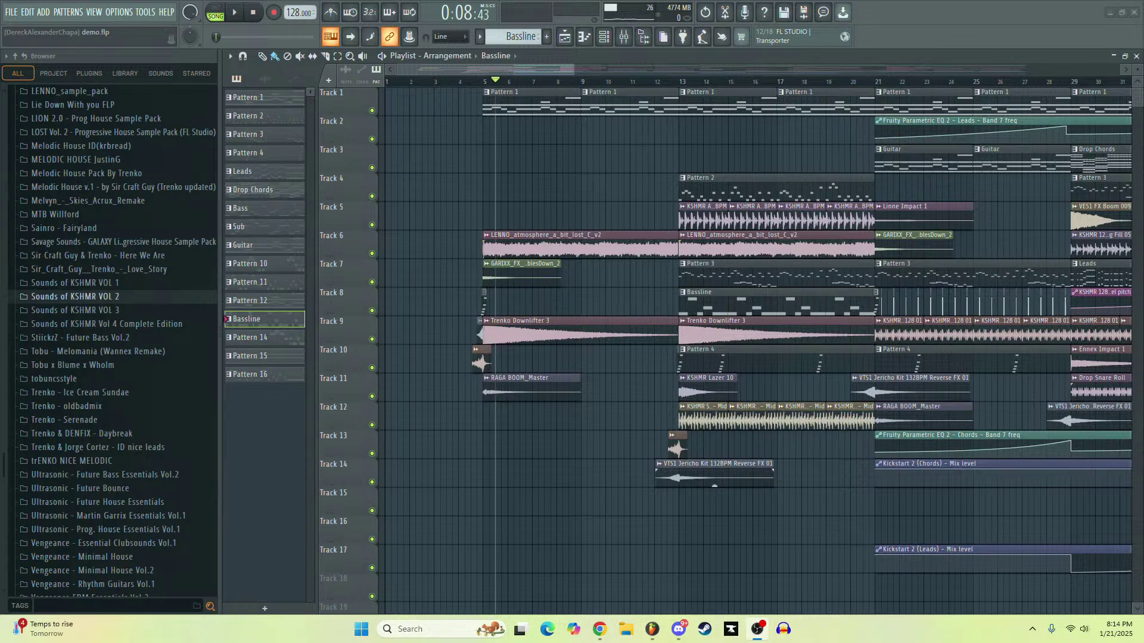
Play the arrangement from the intro through the build-up into the first drop, following it along the timeline, and stop playback
key("space")
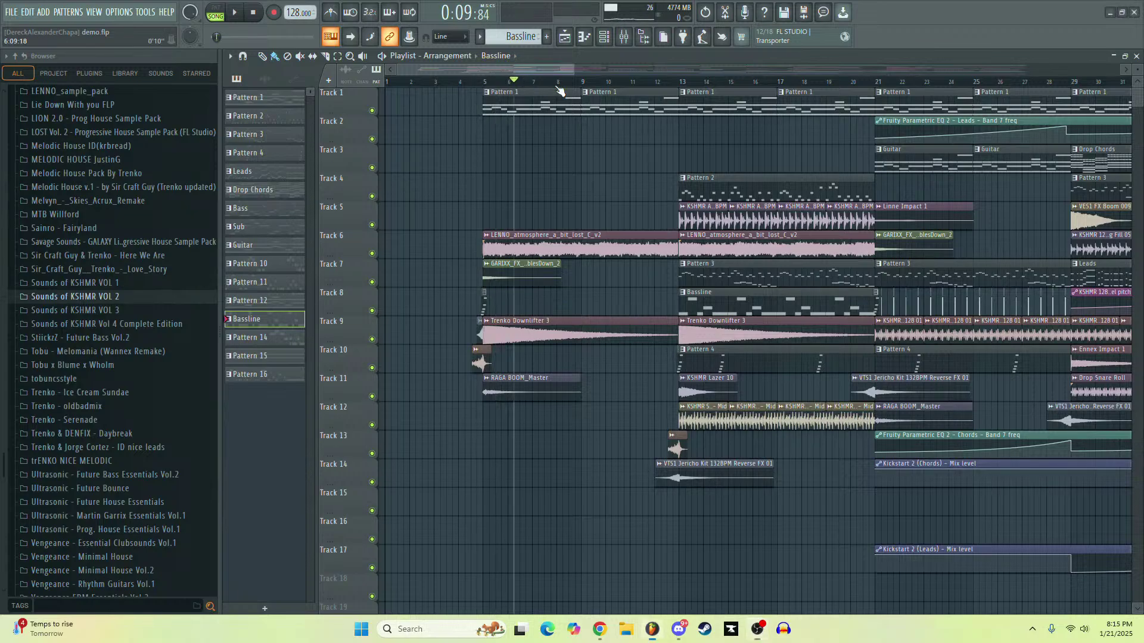
scroll(663, 77, "right", 1)
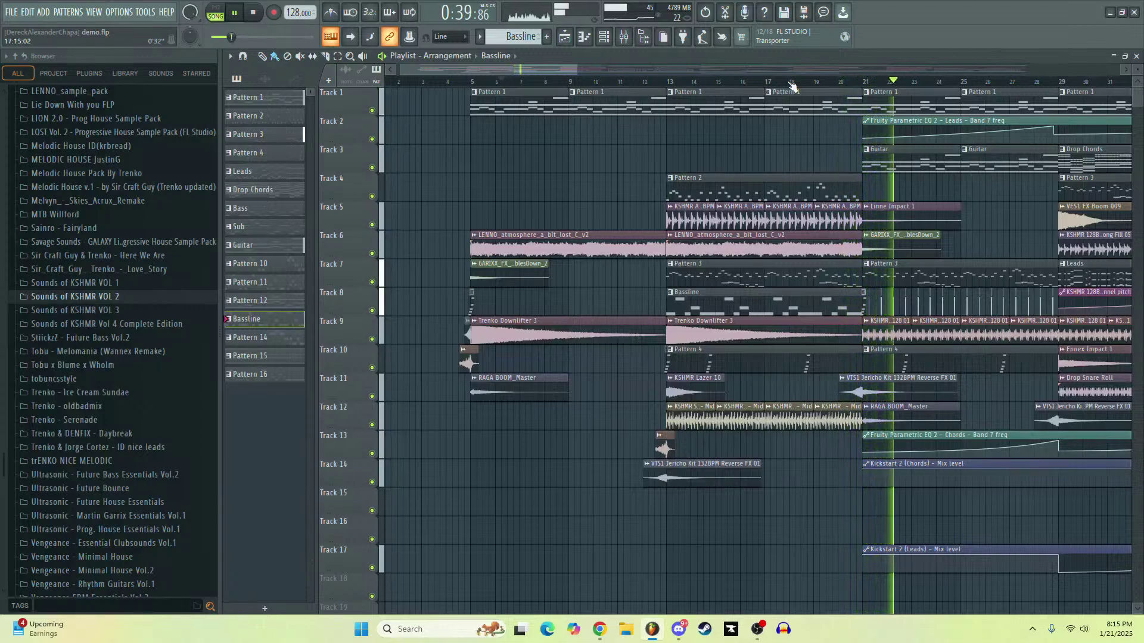
left_click_drag(530, 69, 600, 68)
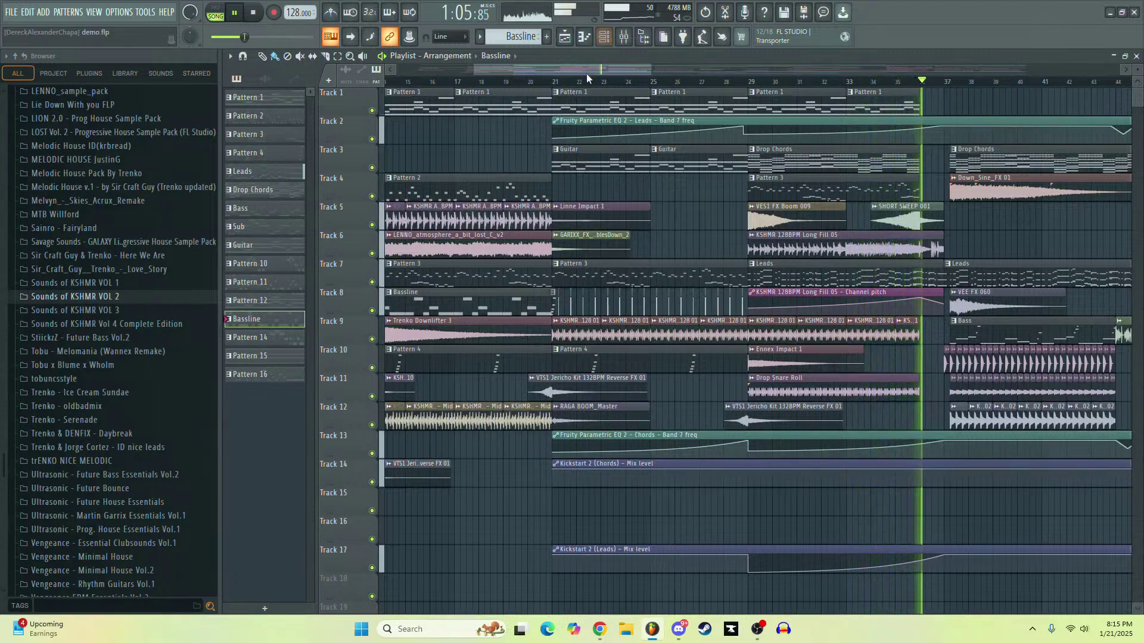
left_click_drag(585, 70, 699, 75)
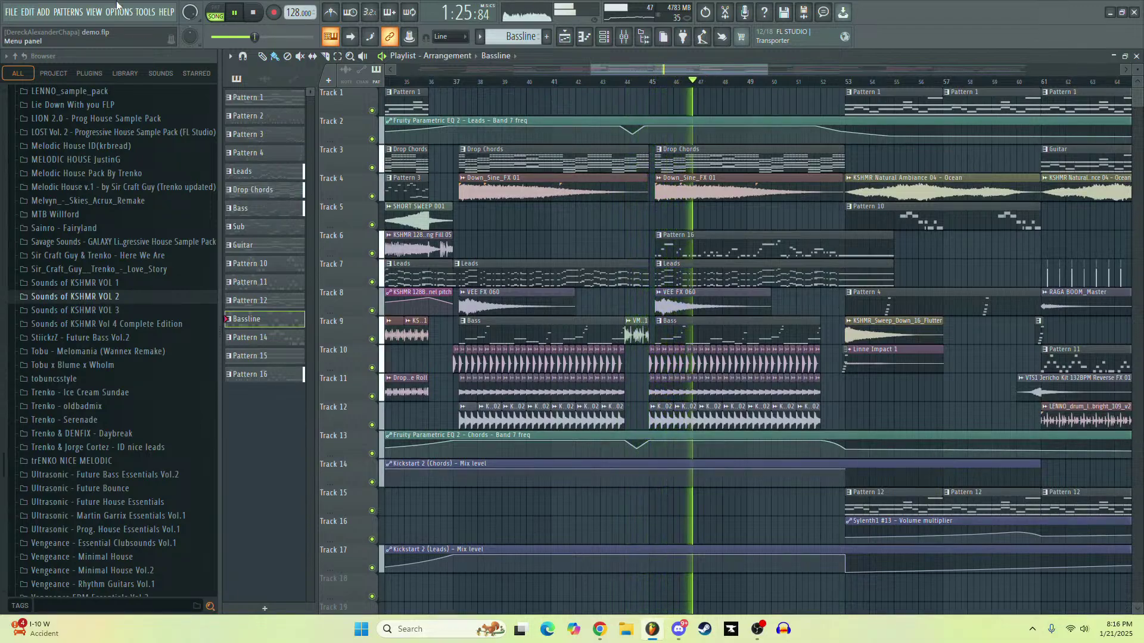
left_click(230, 13)
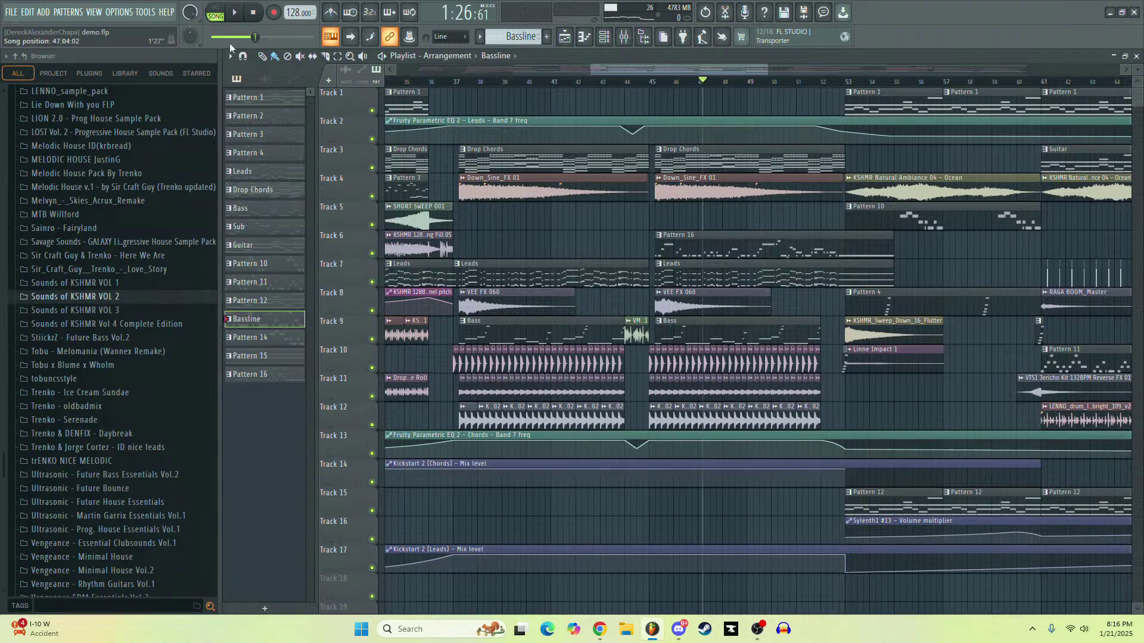
key("alt+Tab")
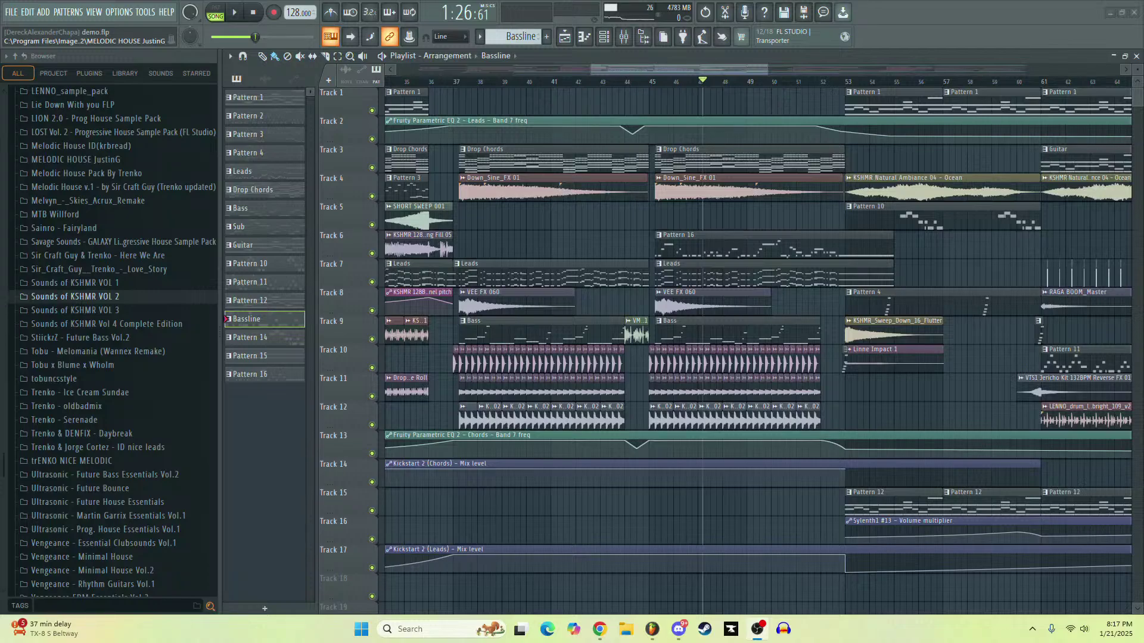
left_click_drag(1, 417, 42, 418)
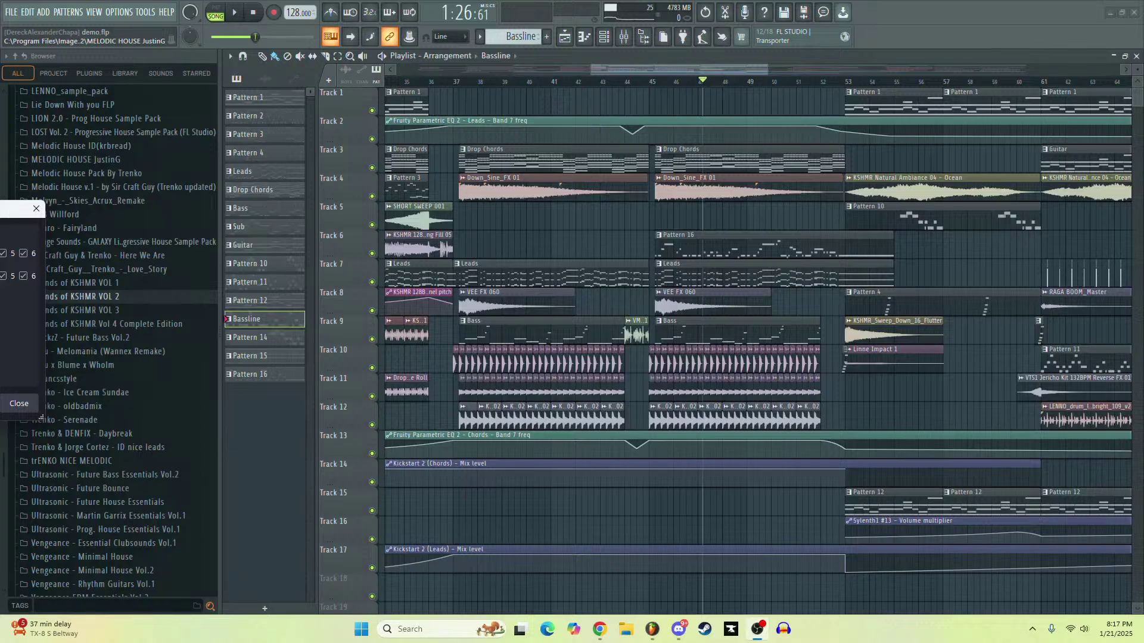
left_click_drag(42, 417, 1, 417)
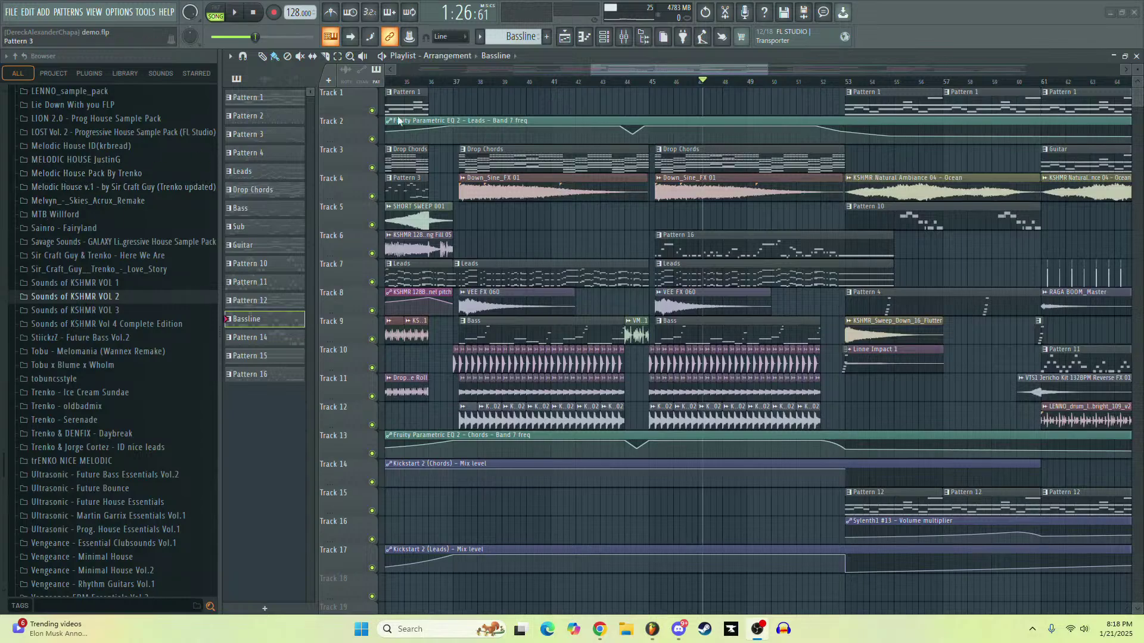
Play the first drop from about bar 36 and raise the Leads mixer track's volume to -1.3 dB
left_click(436, 86)
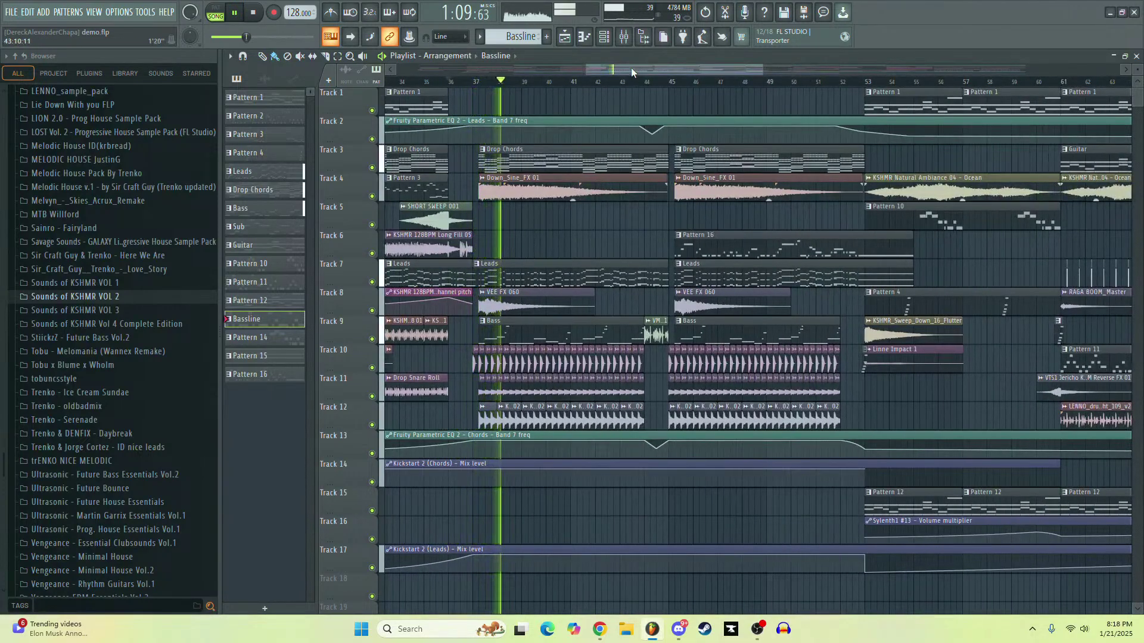
mouse_move(631, 68)
left_mouse_down()
mouse_move(616, 69)
mouse_move(628, 70)
left_mouse_up()
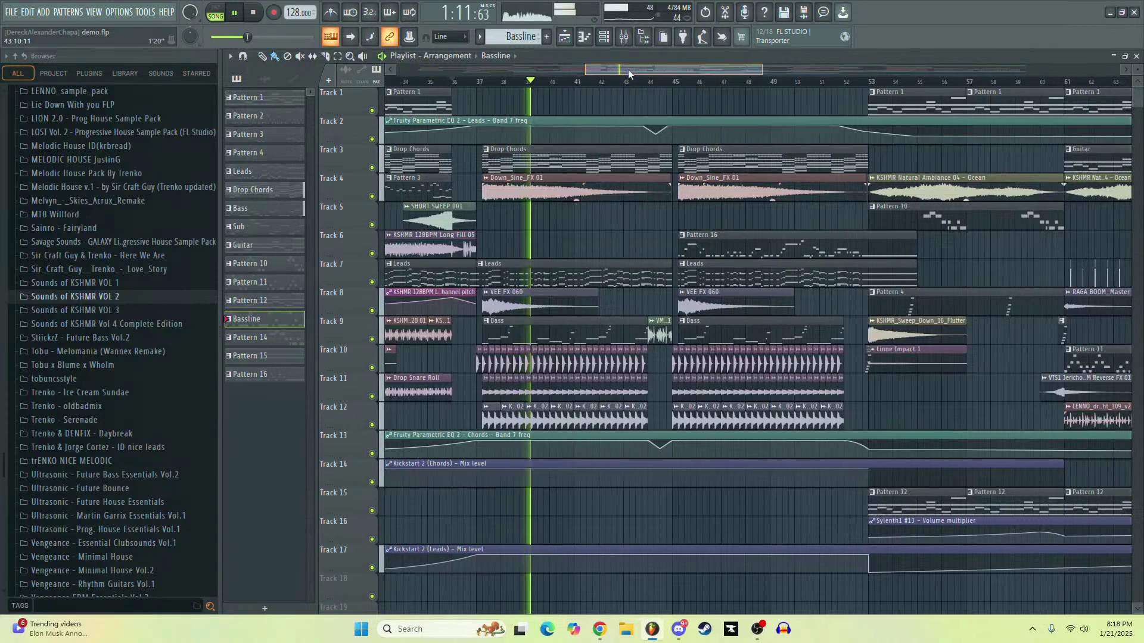
key("F9")
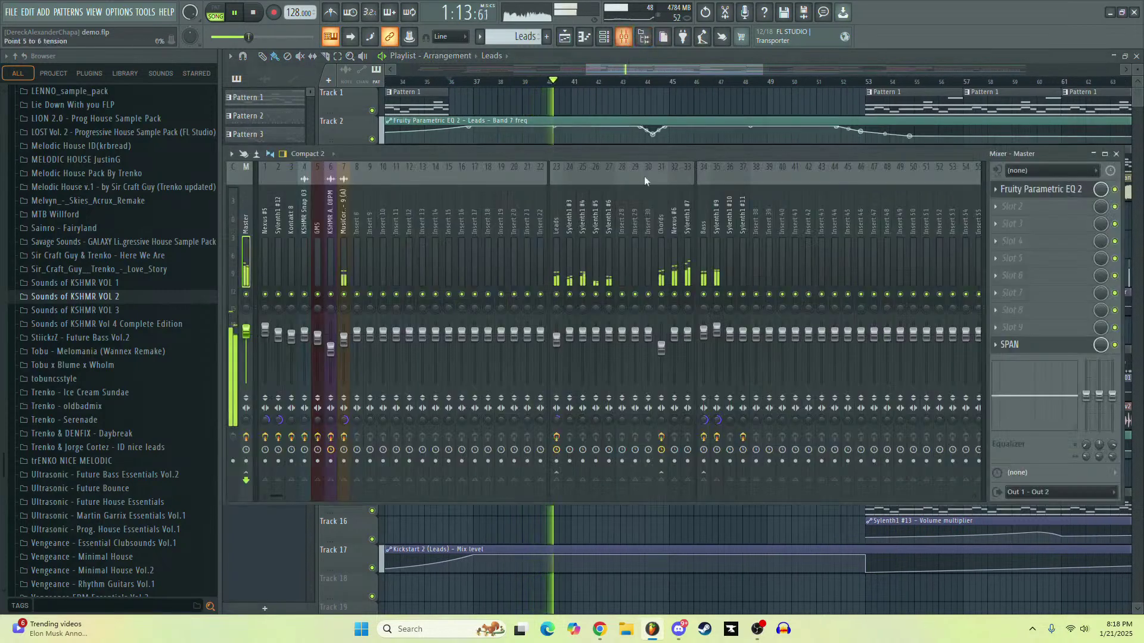
left_click_drag(556, 340, 556, 337)
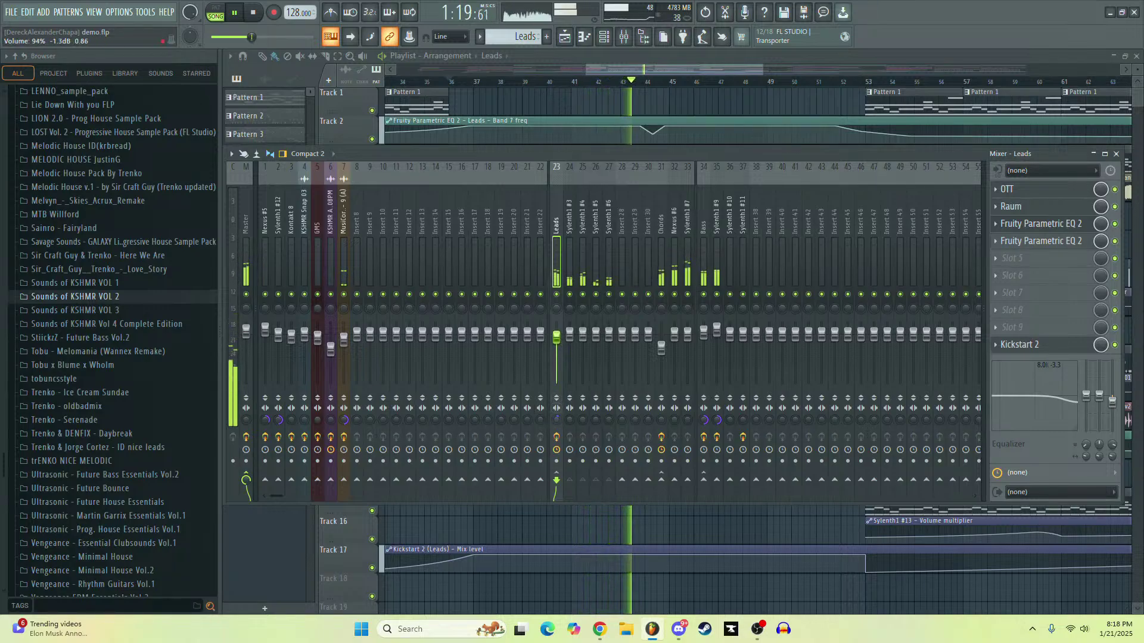
key("F9")
Inspect the channel settings of the drop's KSHMR_Punchy_Kick sample on Track 10 and its mixer insert
scroll(529, 265, "up", 3)
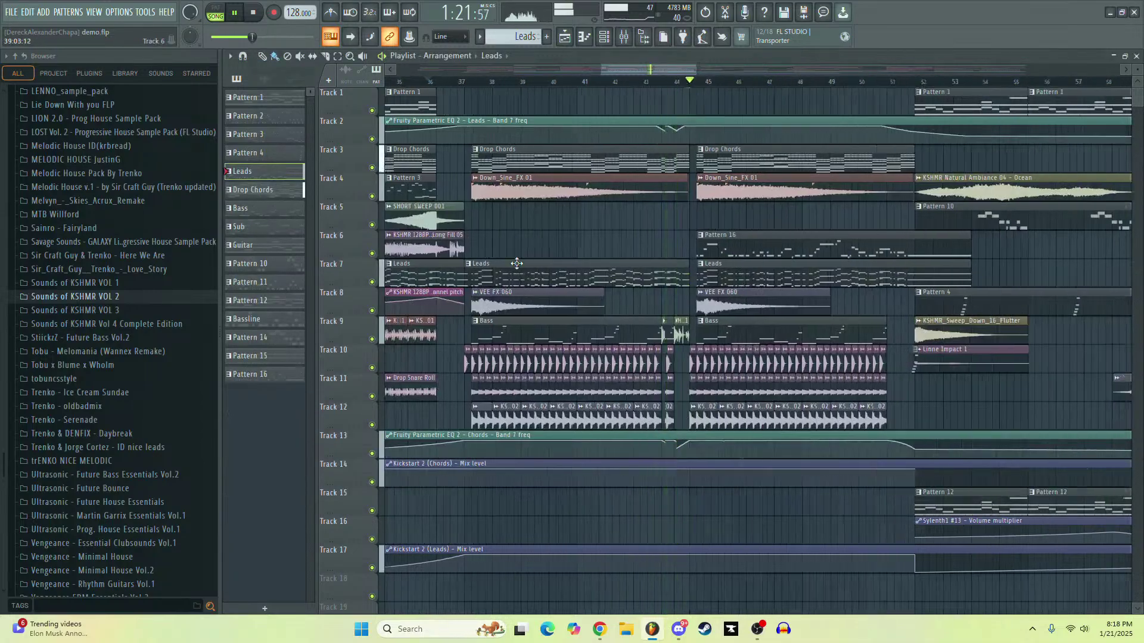
scroll(536, 363, "up", 2)
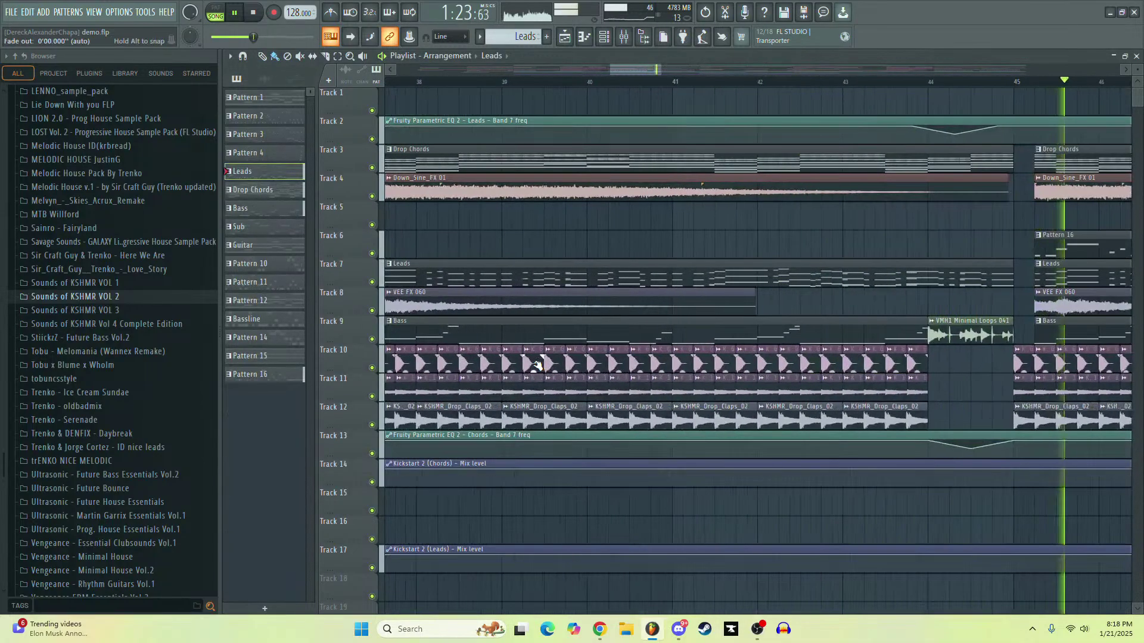
double_click(536, 364)
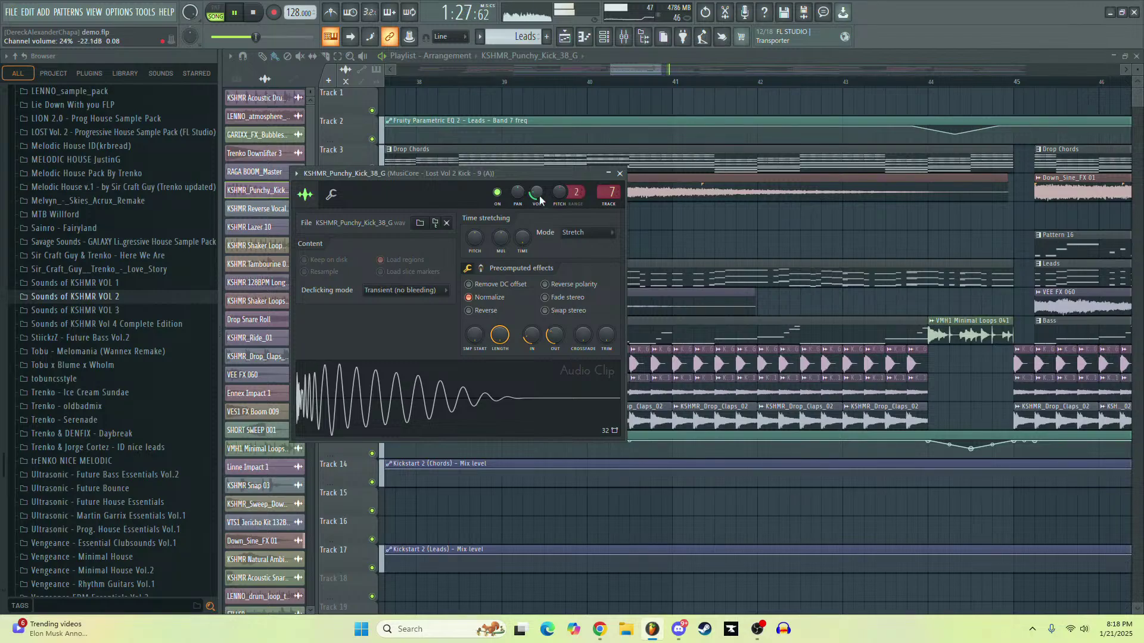
left_click(623, 36)
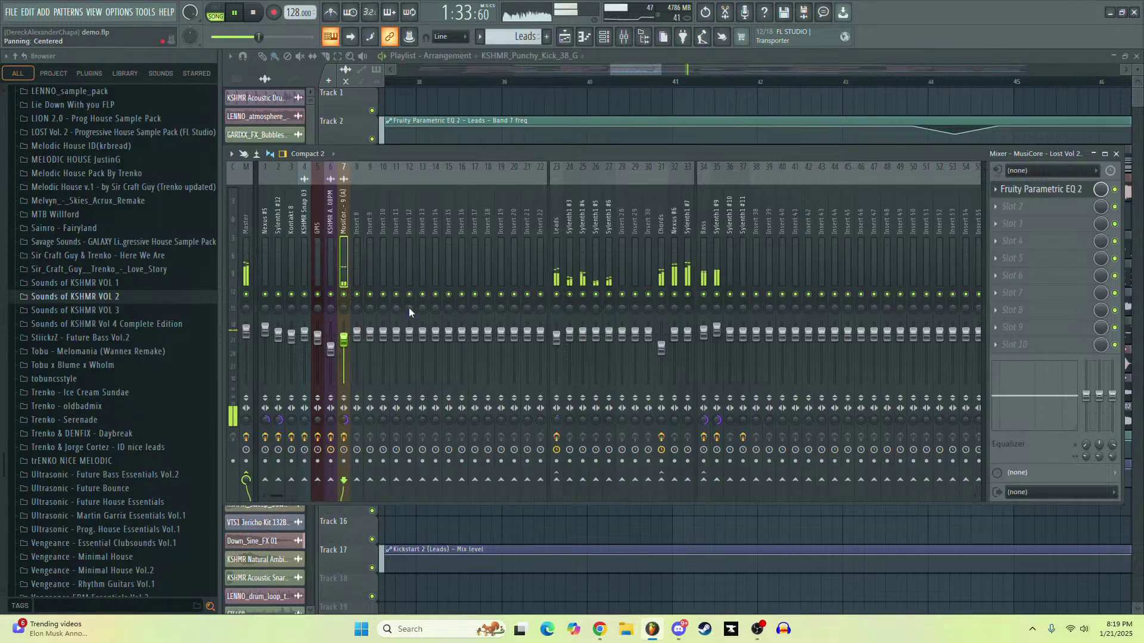
left_click(623, 37)
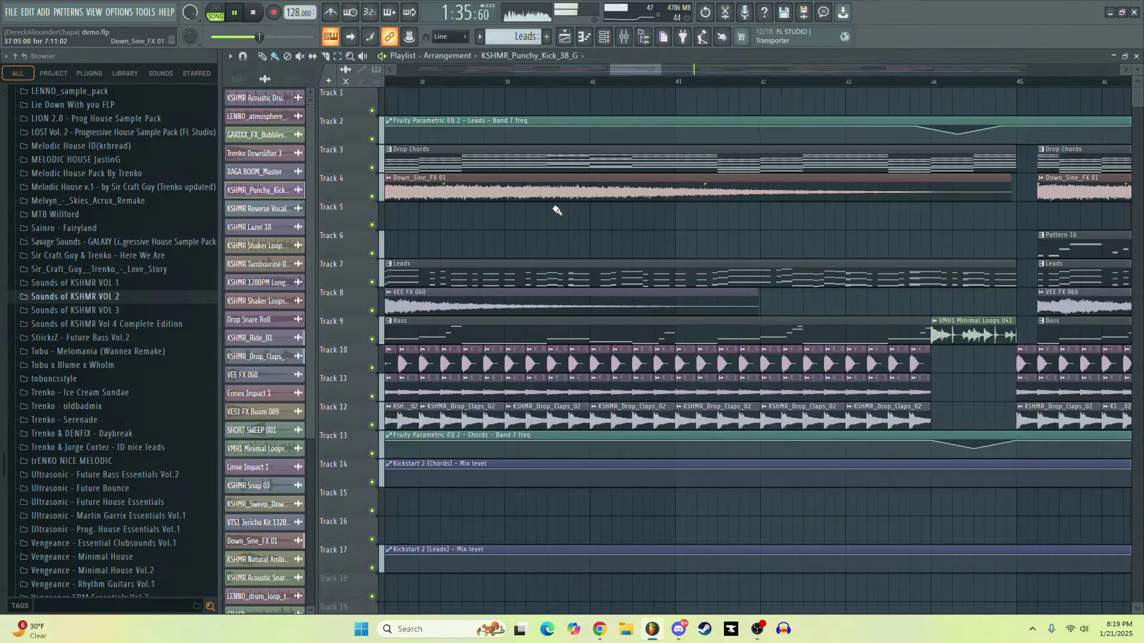
Open the first Sylenth1 channel used by Pattern 1 and examine its reverb and delay settings
scroll(556, 209, "down", 8)
scroll(776, 276, "up", 2)
scroll(776, 276, "up", 3)
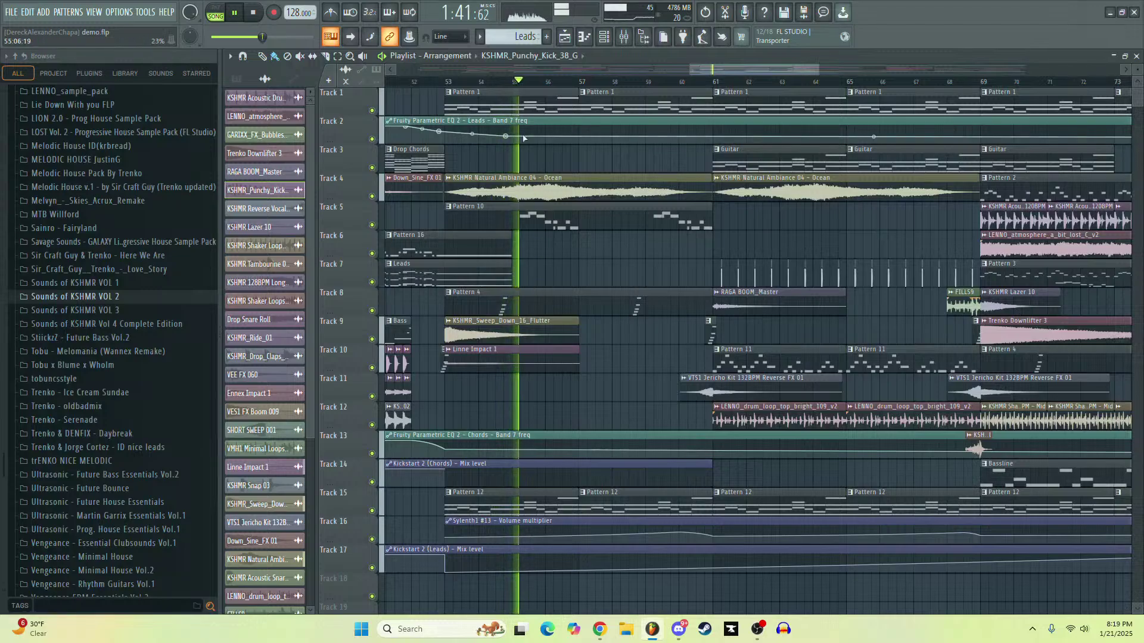
key("F6")
left_click(311, 86)
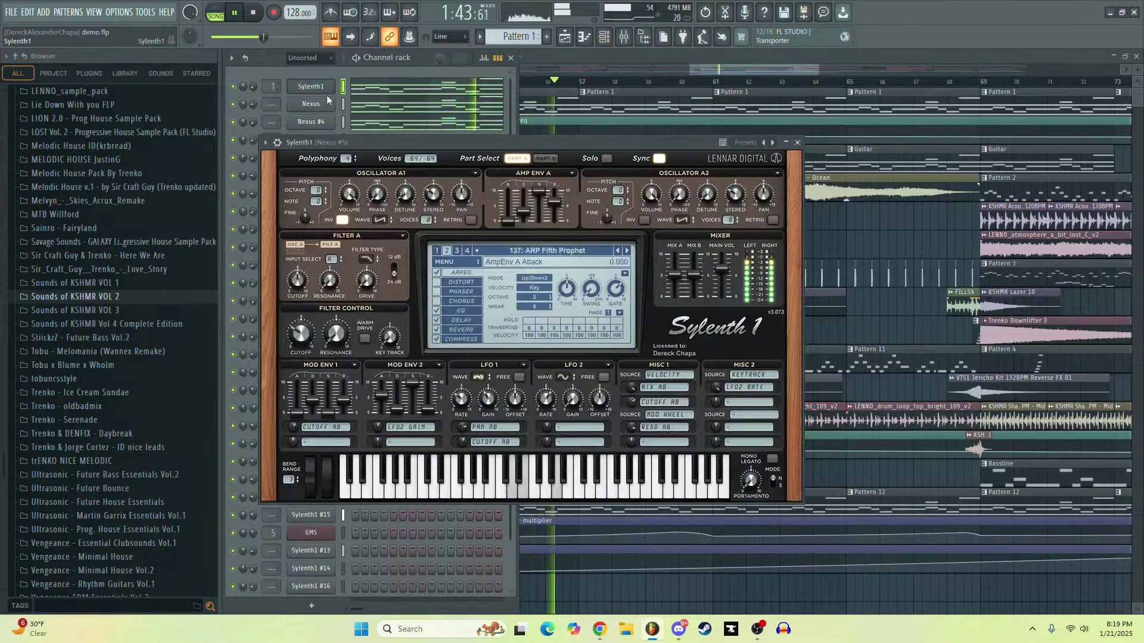
left_click(456, 331)
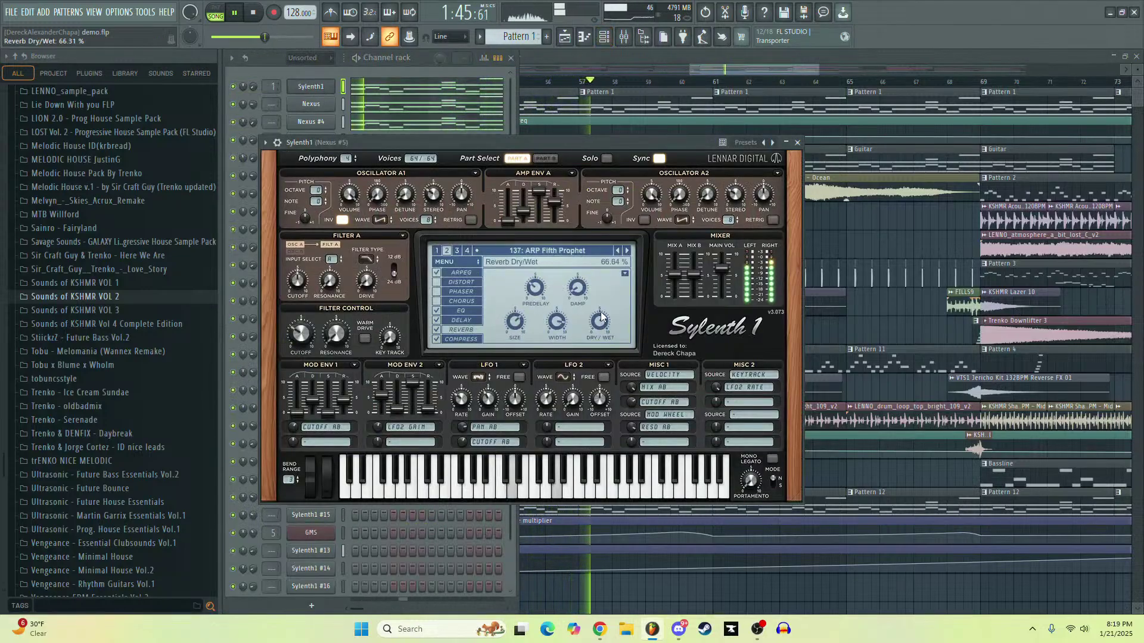
left_click(461, 320)
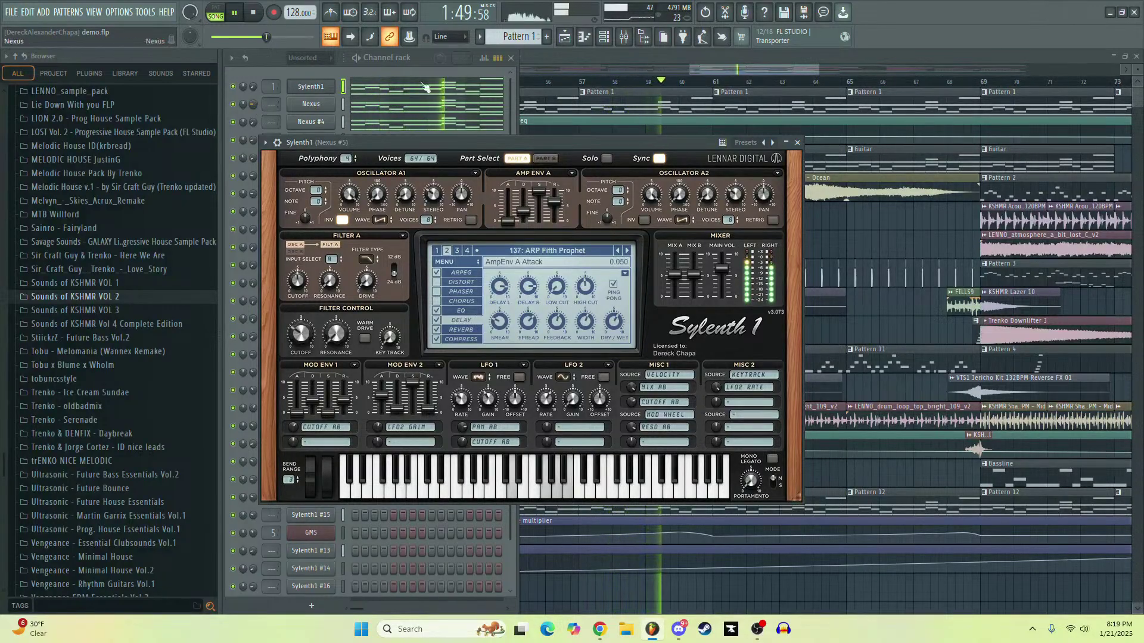
left_click(724, 58)
Select Pattern 12, open its Sylenth1 #13 channel, and examine the synth's reverb and delay dry/wet settings
left_click(596, 499)
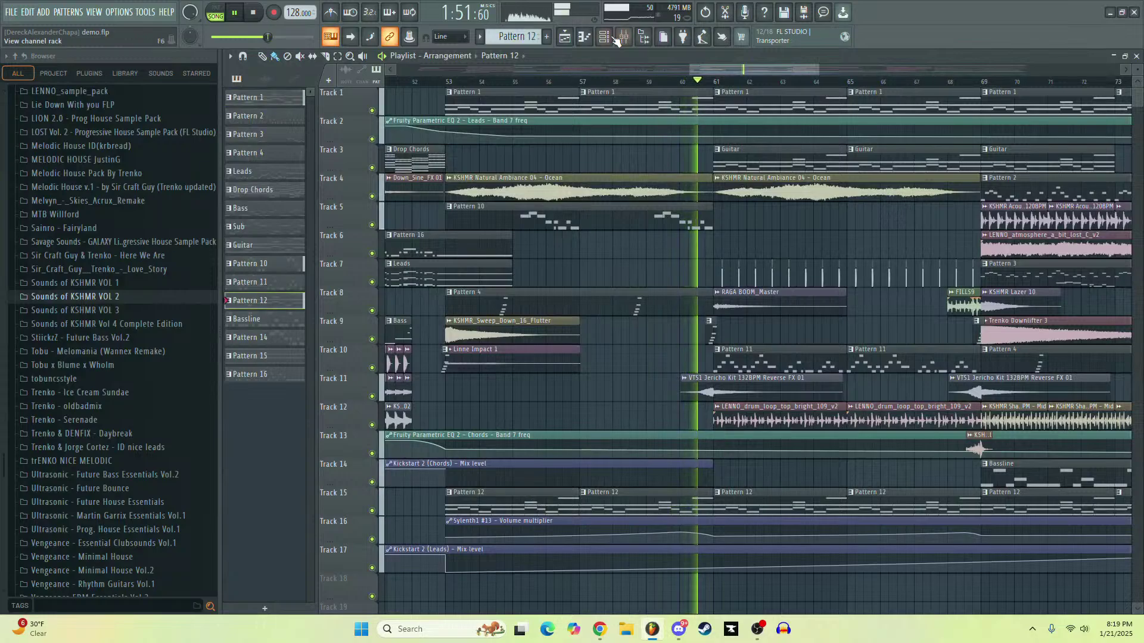
left_click(604, 37)
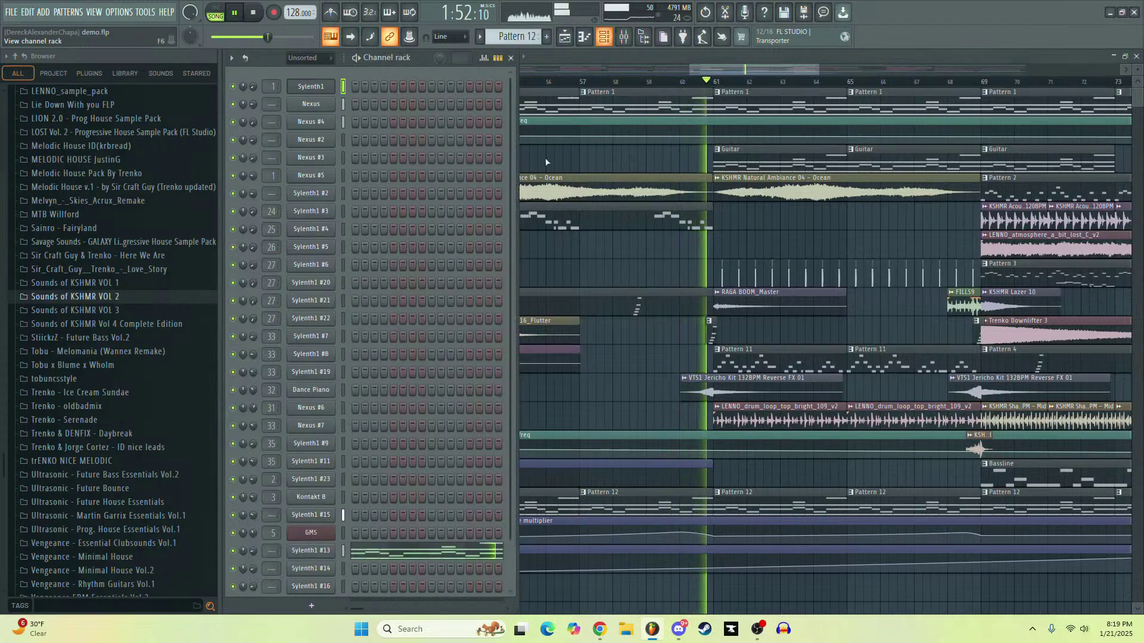
left_click(311, 551)
left_click(243, 132)
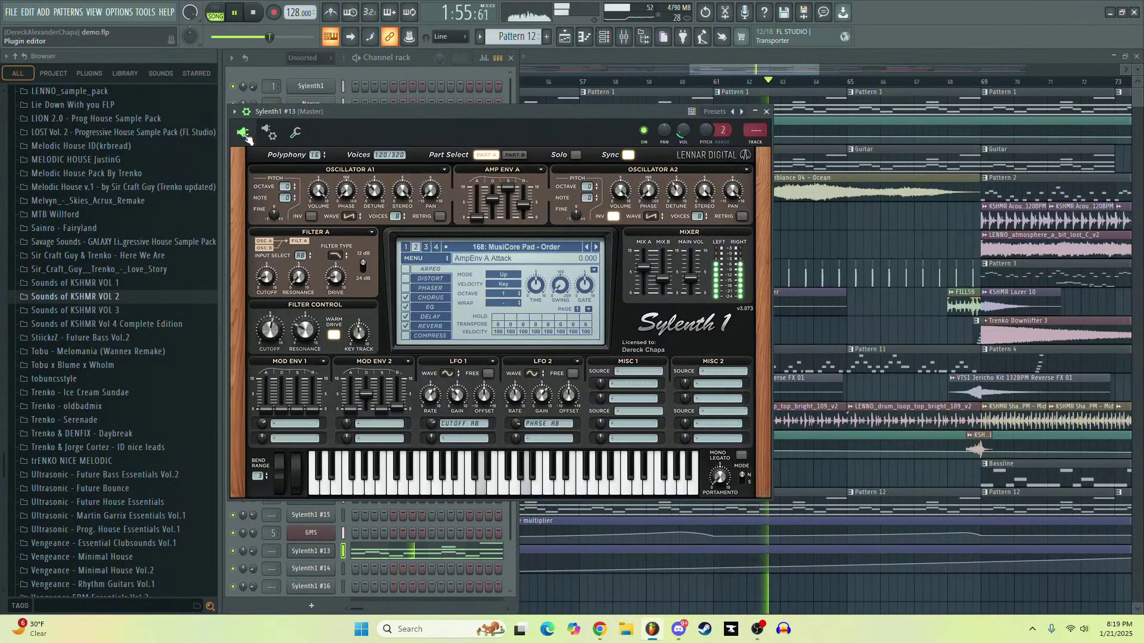
left_click(430, 325)
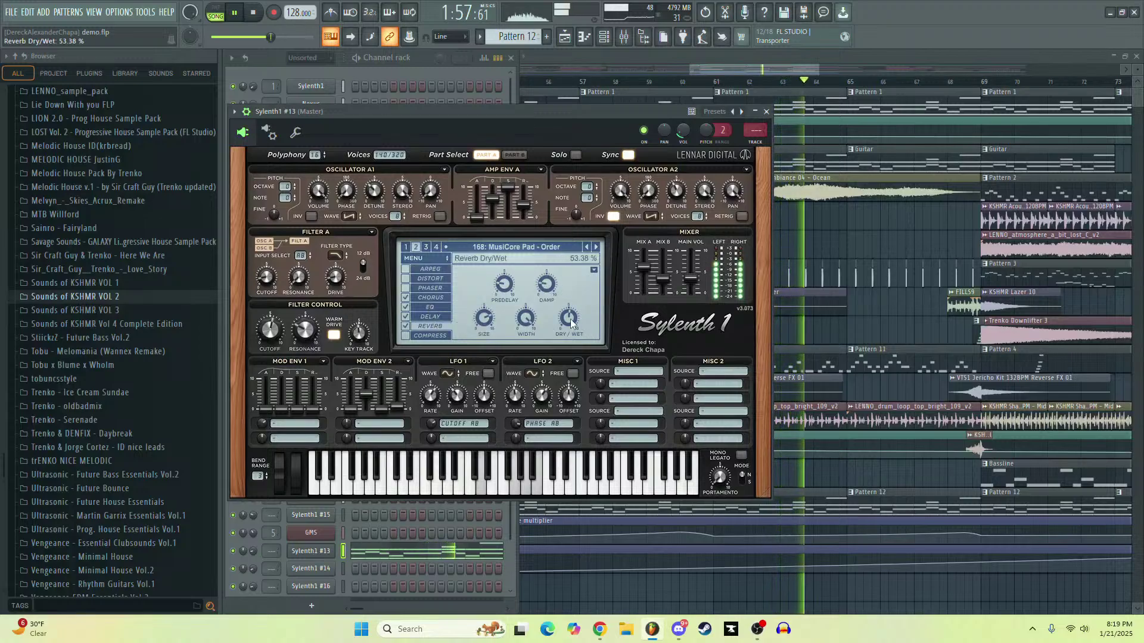
left_click(430, 317)
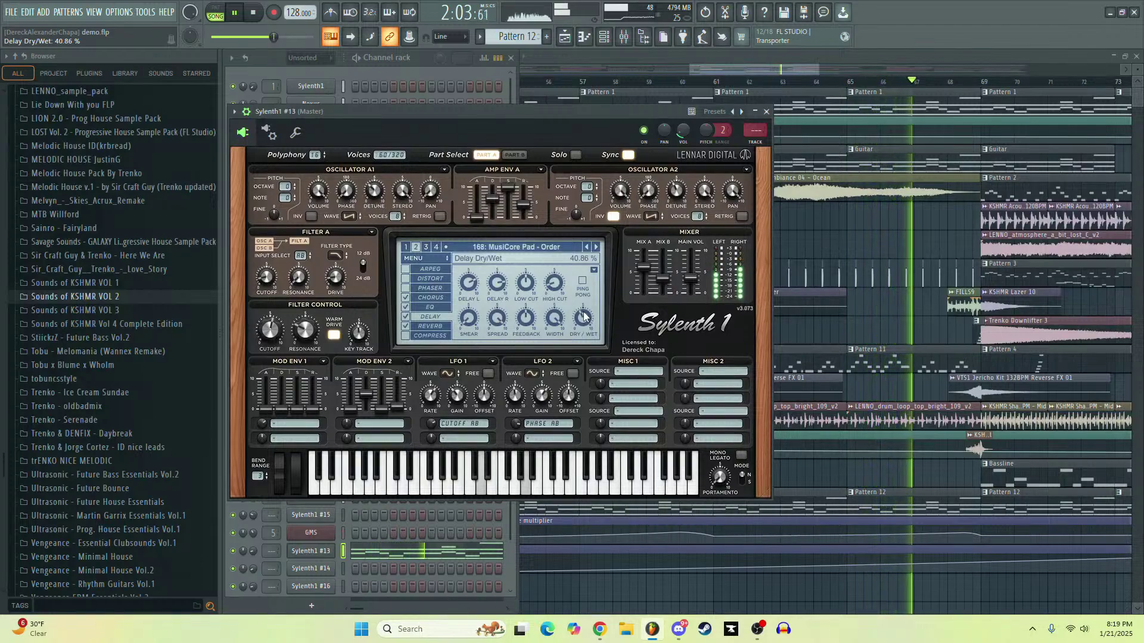
left_click(713, 70)
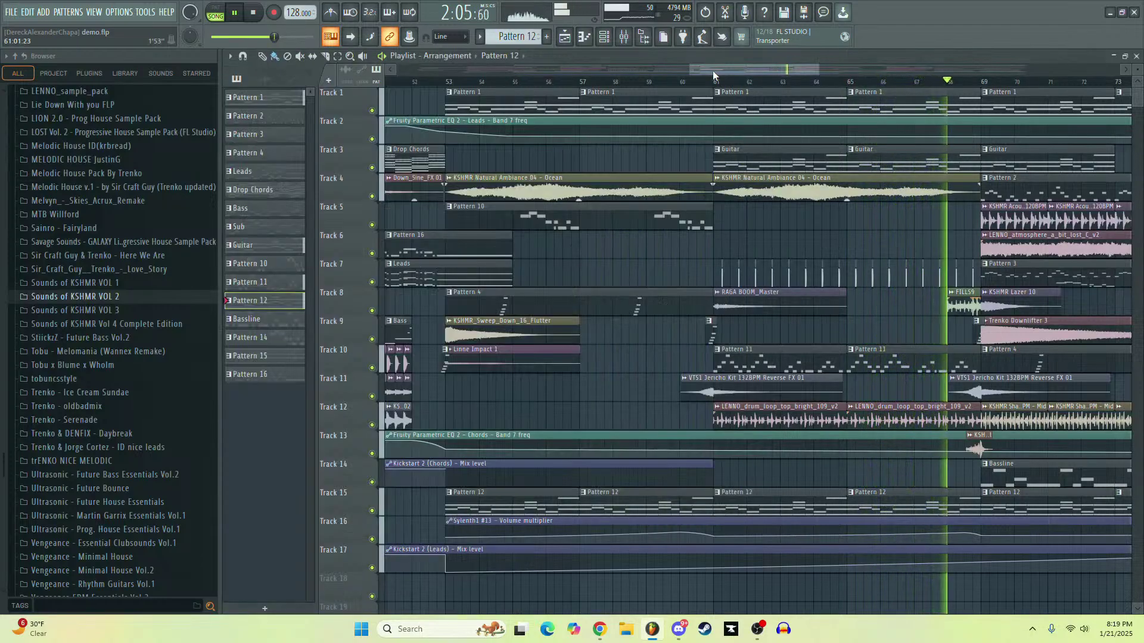
Play the second break and examine the drop in the Kickstart 2 (Leads) mix level automation on Track 17 just before bar 77
scroll(640, 209, "down", 4)
scroll(870, 278, "up", 2)
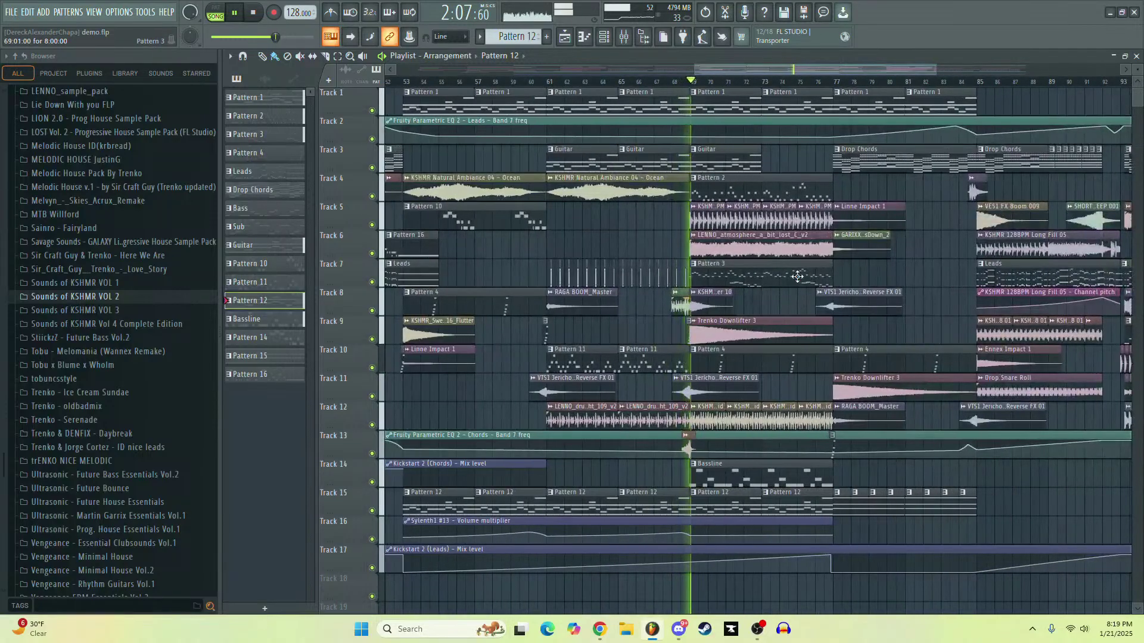
scroll(778, 271, "down", 1)
scroll(778, 272, "up", 2)
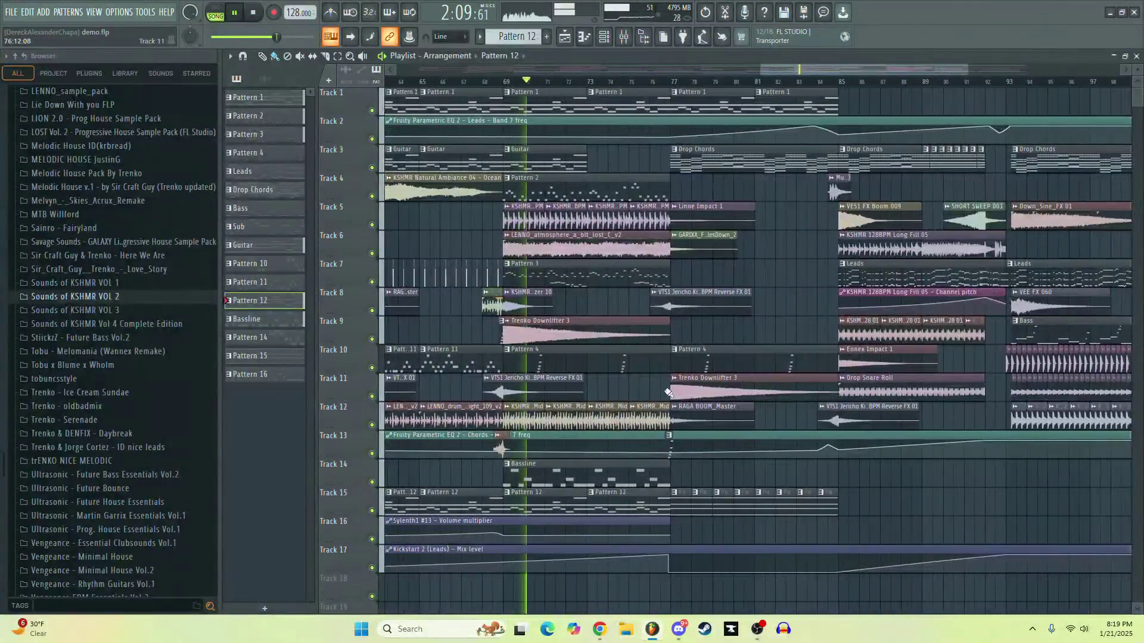
key("space")
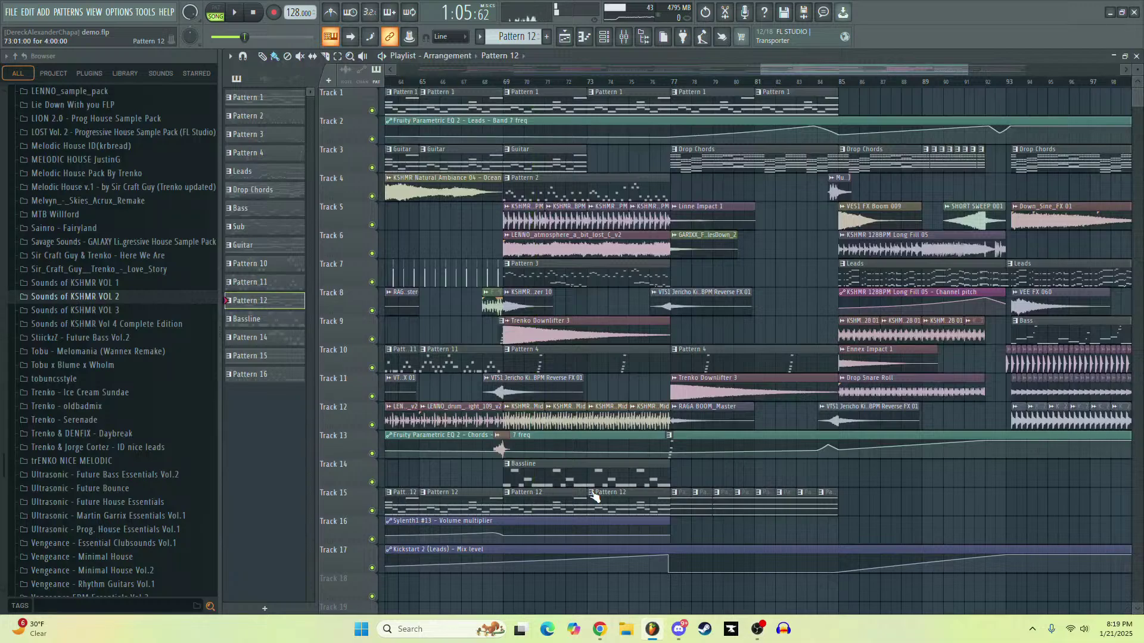
scroll(667, 556, "up", 5)
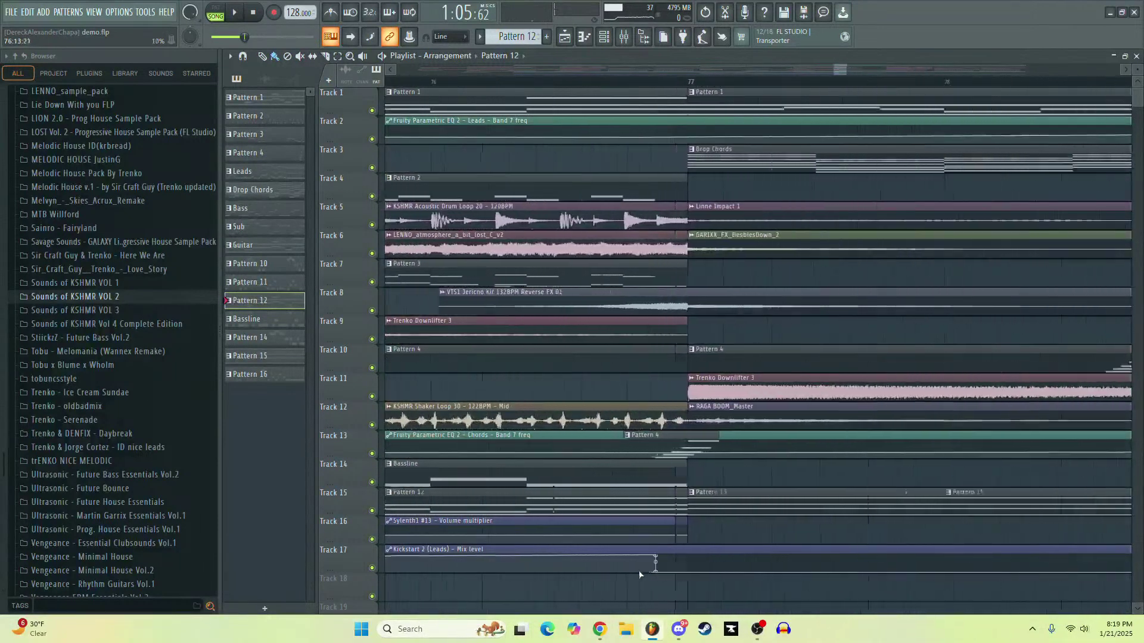
scroll(639, 574, "up", 3)
scroll(670, 557, "down", 4)
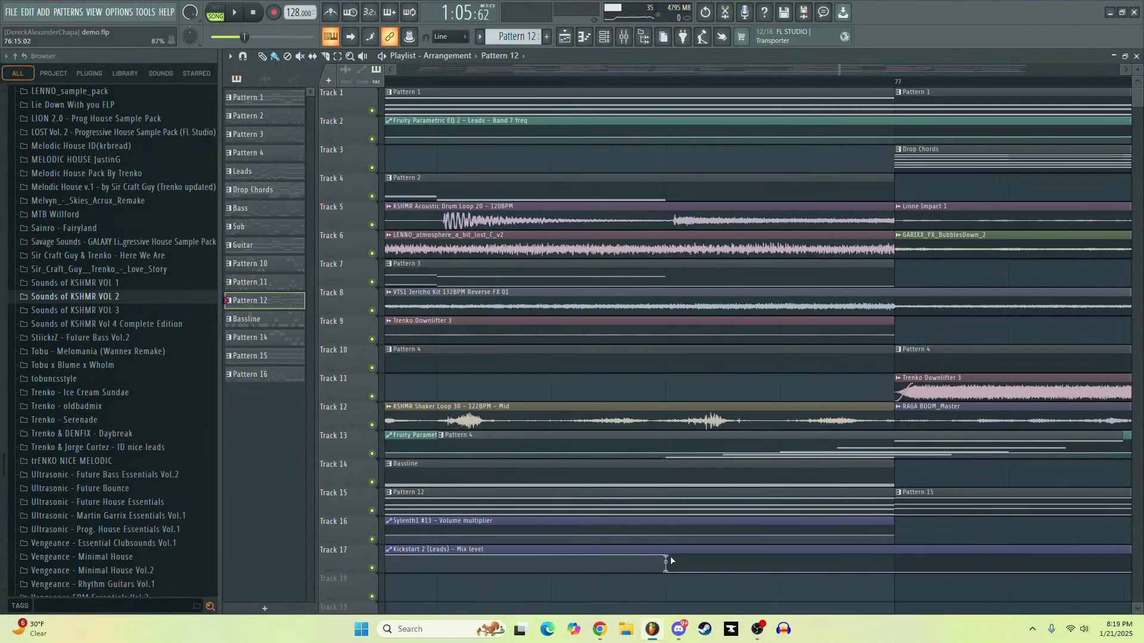
scroll(671, 523, "down", 6)
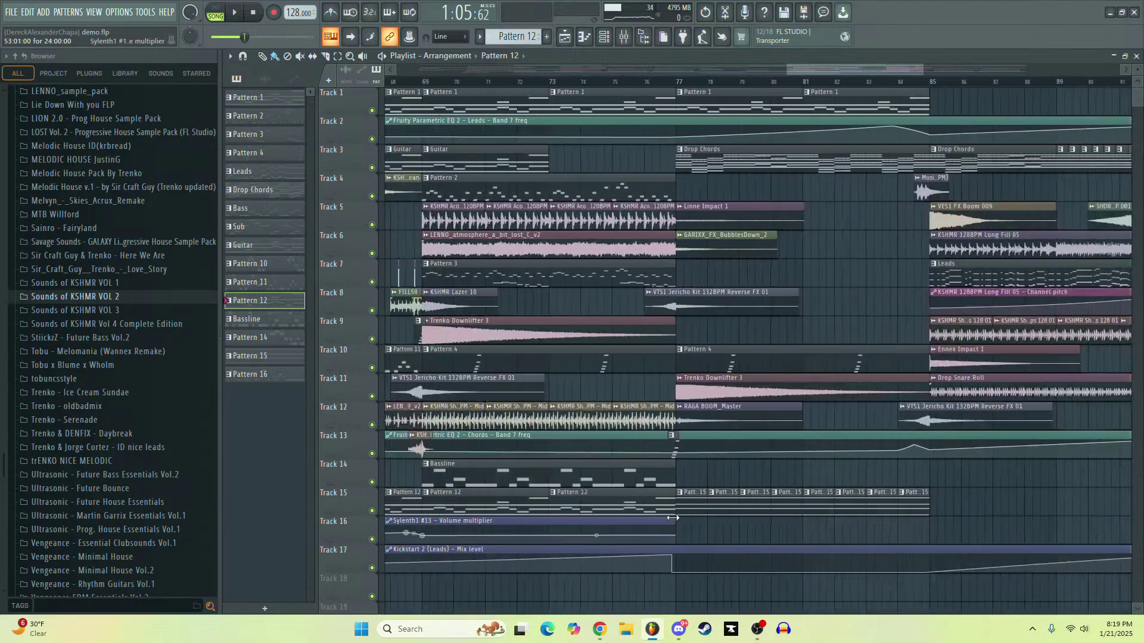
Survey the whole arrangement, comparing the intro and first drop with the second break, build-up and second drop
left_click_drag(749, 68, 727, 71)
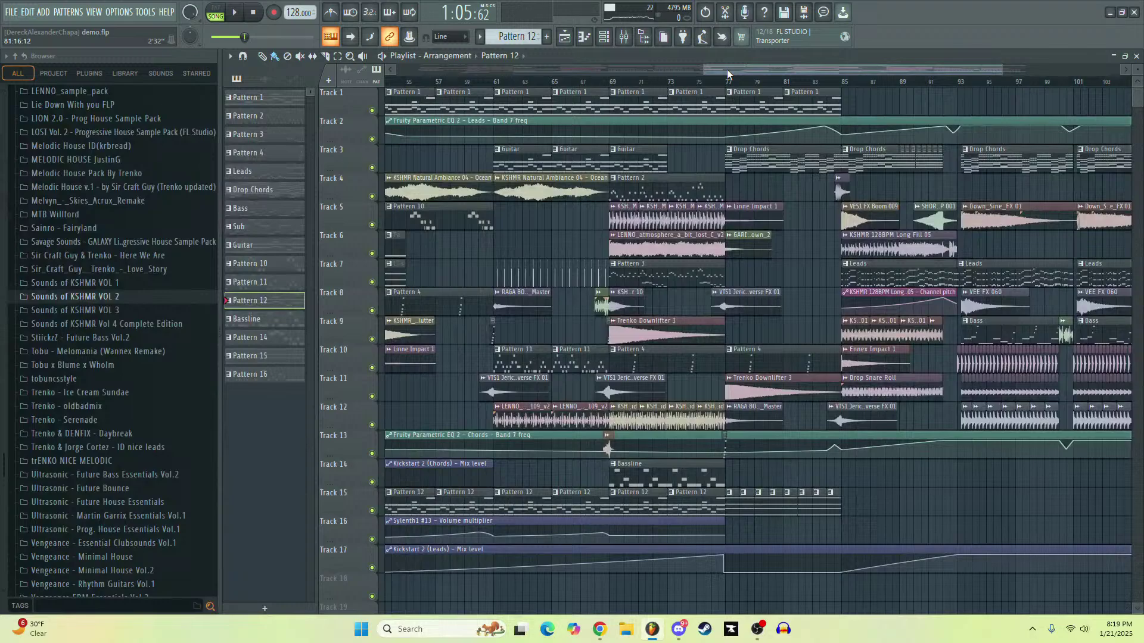
scroll(801, 423, "down", 3)
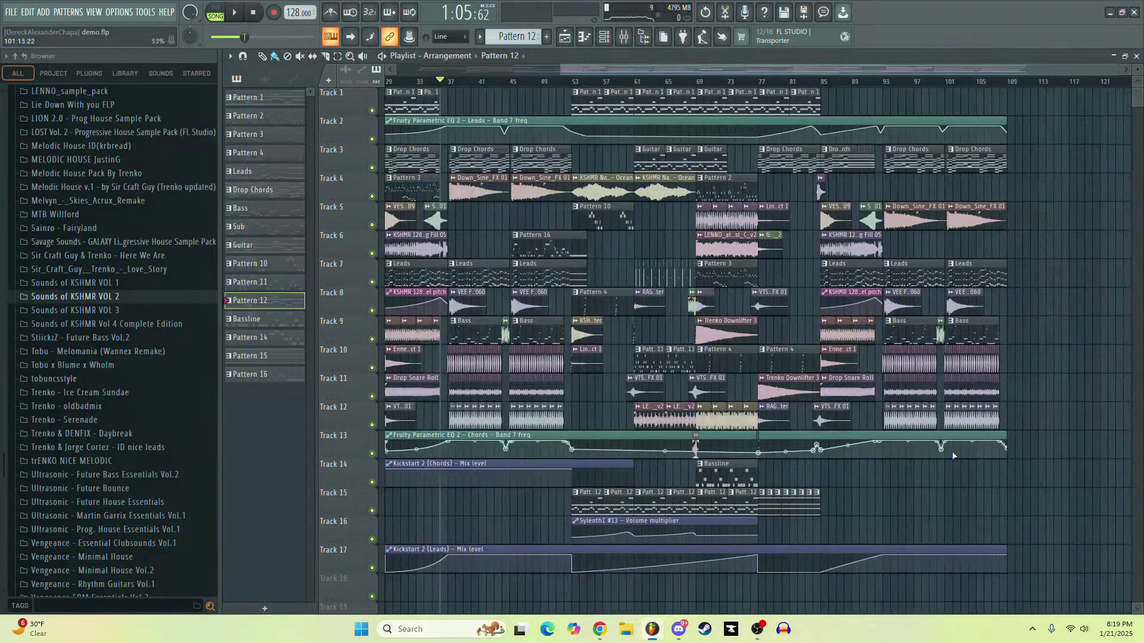
left_click_drag(751, 69, 587, 57)
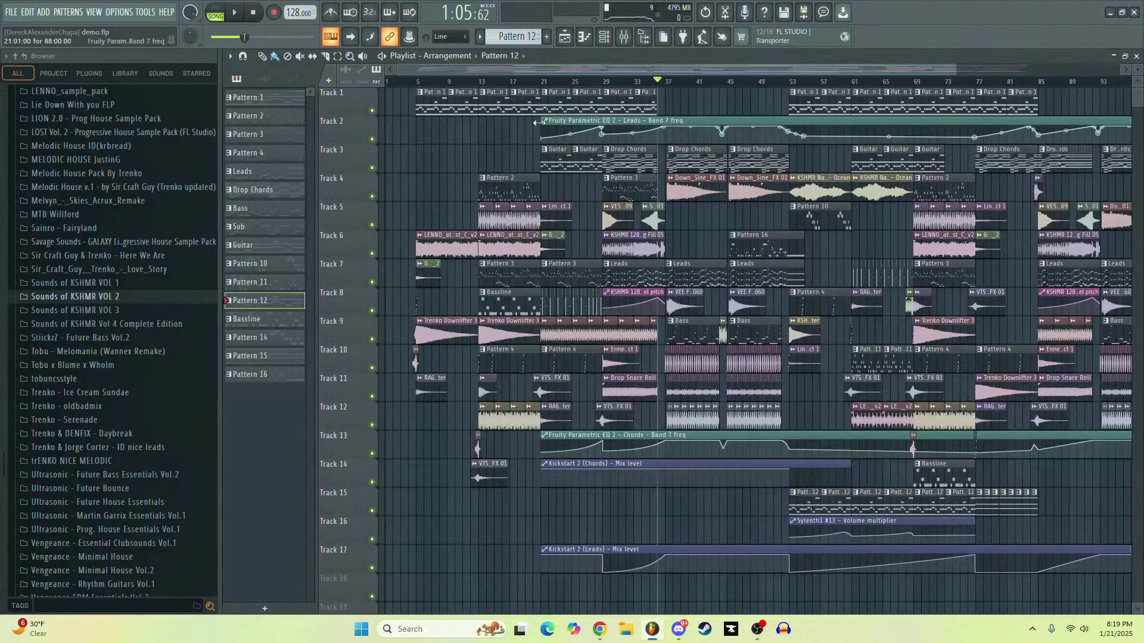
scroll(517, 144, "up", 2)
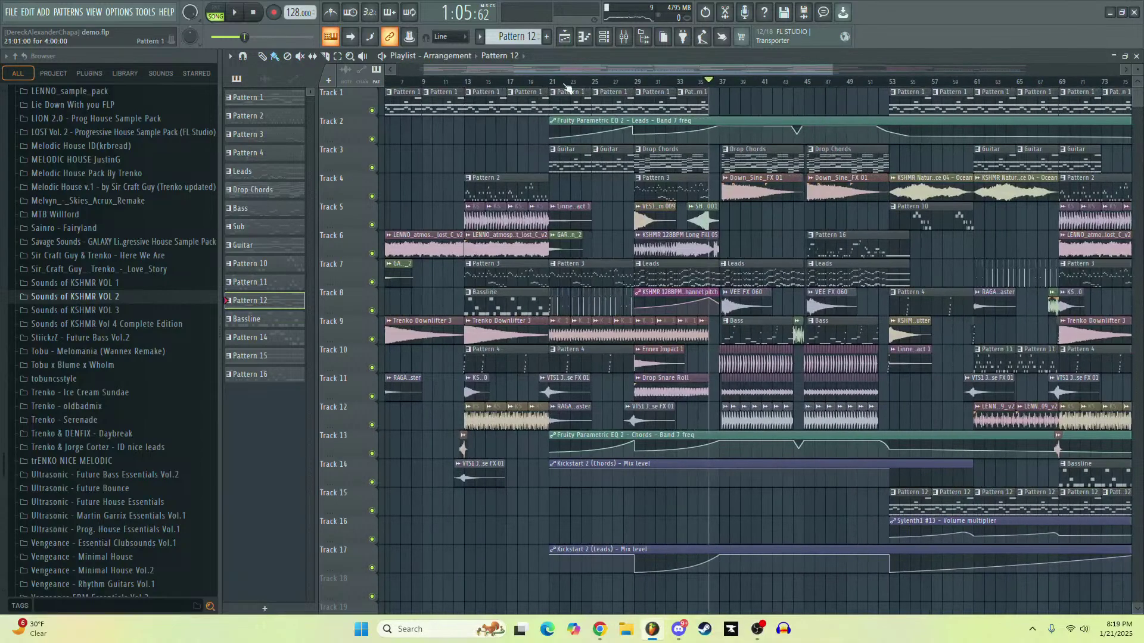
left_click_drag(566, 70, 971, 77)
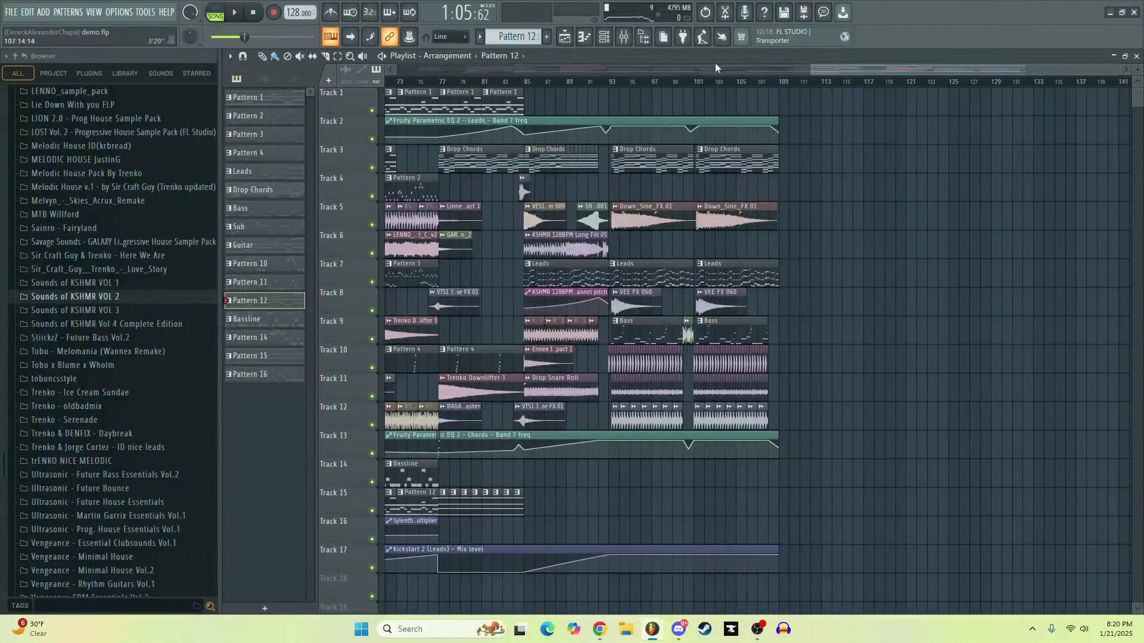
left_click_drag(832, 67, 768, 69)
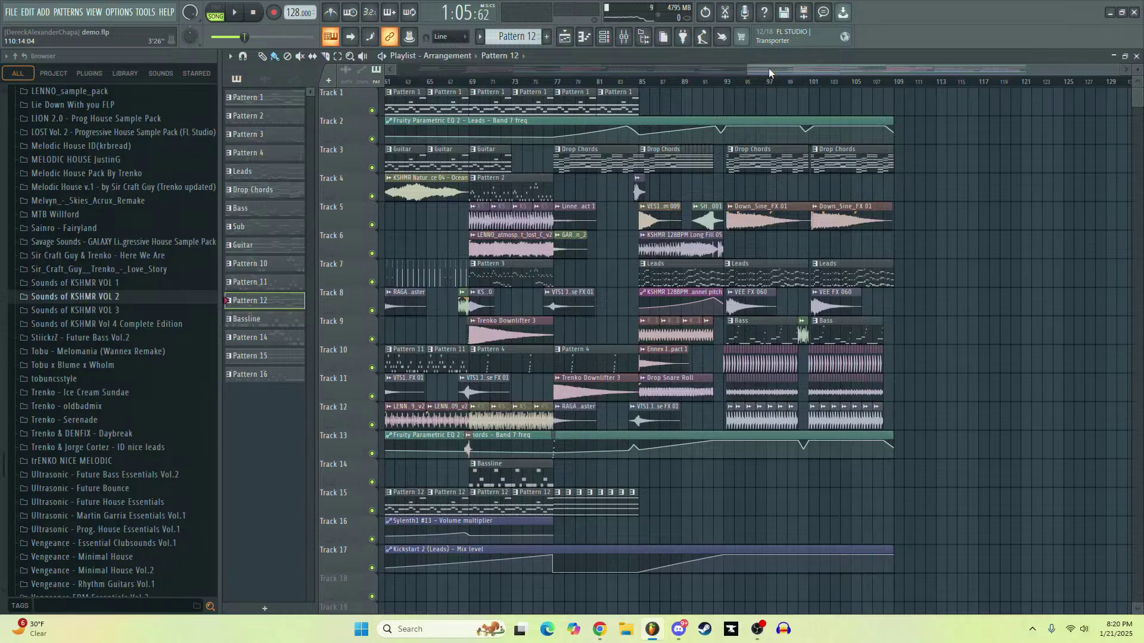
Play the second break from around bar 61, select the Guitar pattern on Track 3 and check its channel
key("space")
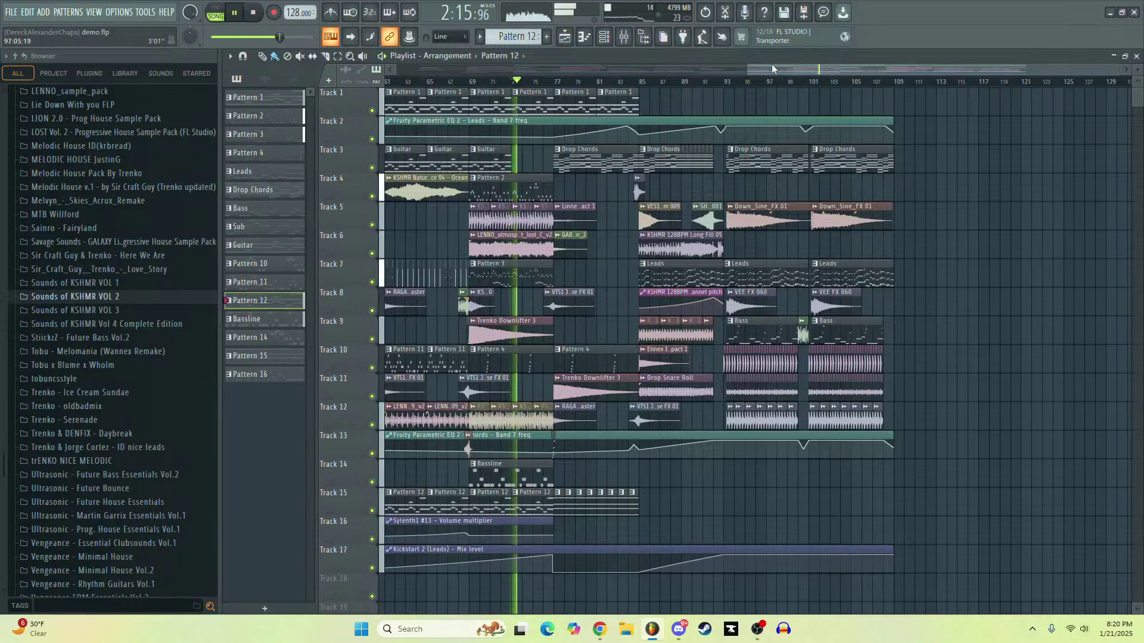
left_click_drag(772, 68, 713, 70)
key("space")
key("space")
left_click(596, 158)
left_click(604, 37)
key("space")
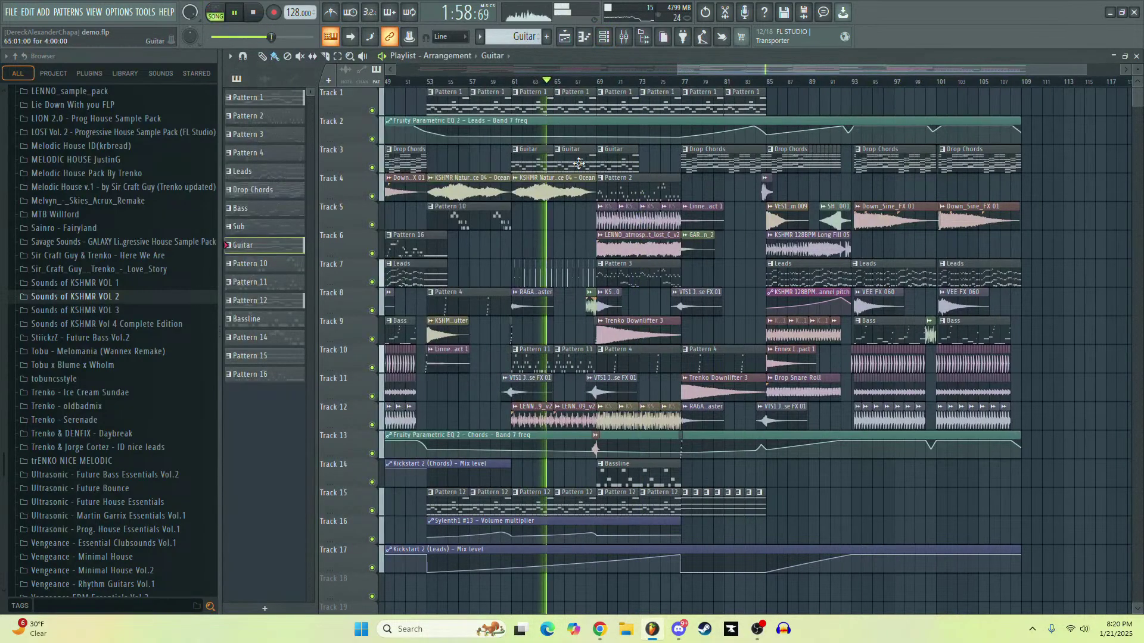
scroll(555, 107, "up", 2)
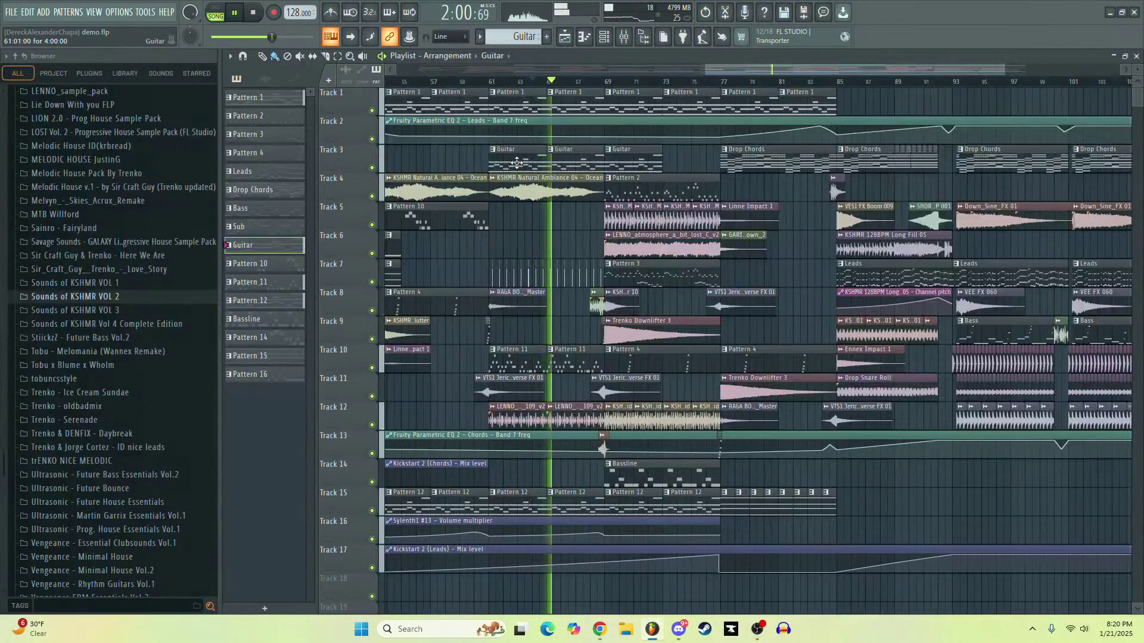
Select Pattern 11 on Track 10 and examine the settings of its GMS synth channel
left_click(515, 362)
left_click(648, 38)
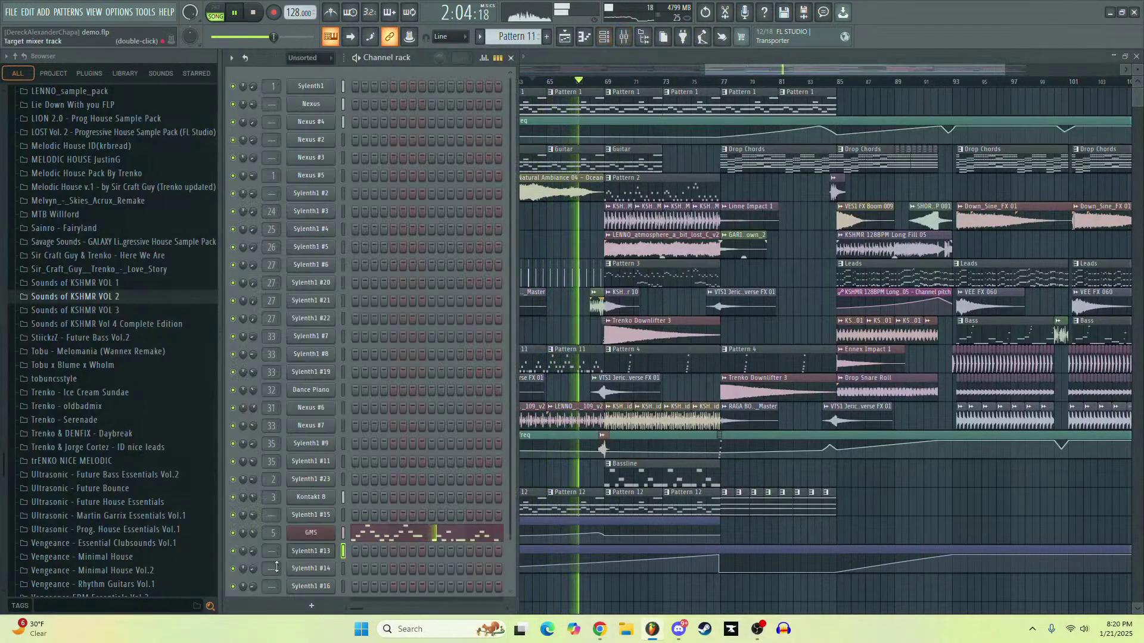
left_click(311, 533)
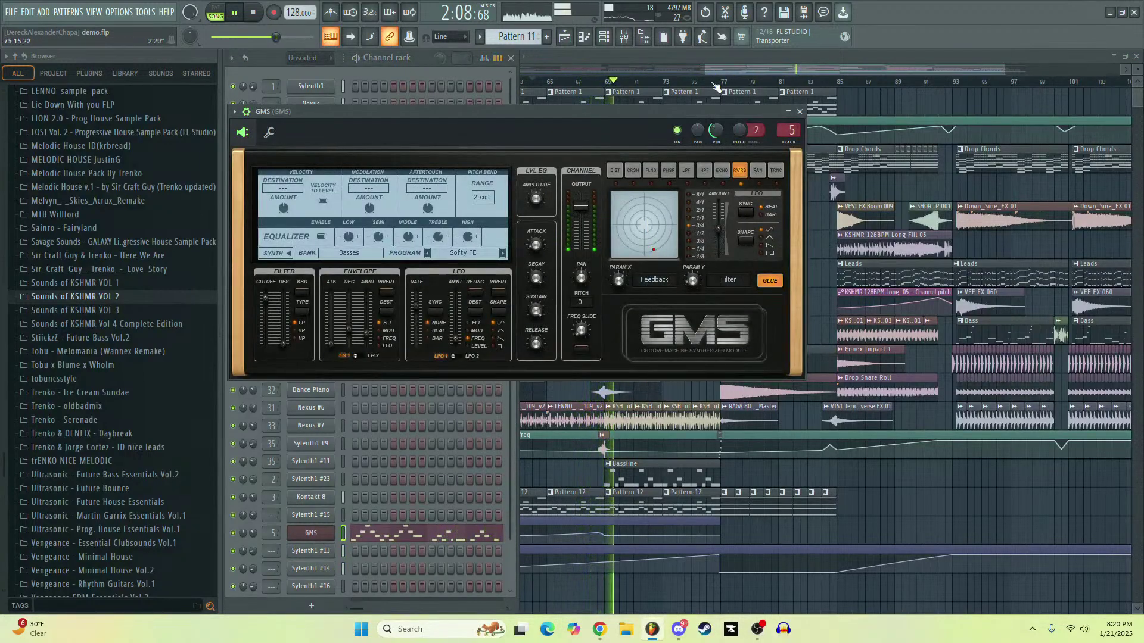
left_click(800, 112)
right_click(781, 272)
scroll(850, 320, "up", 2)
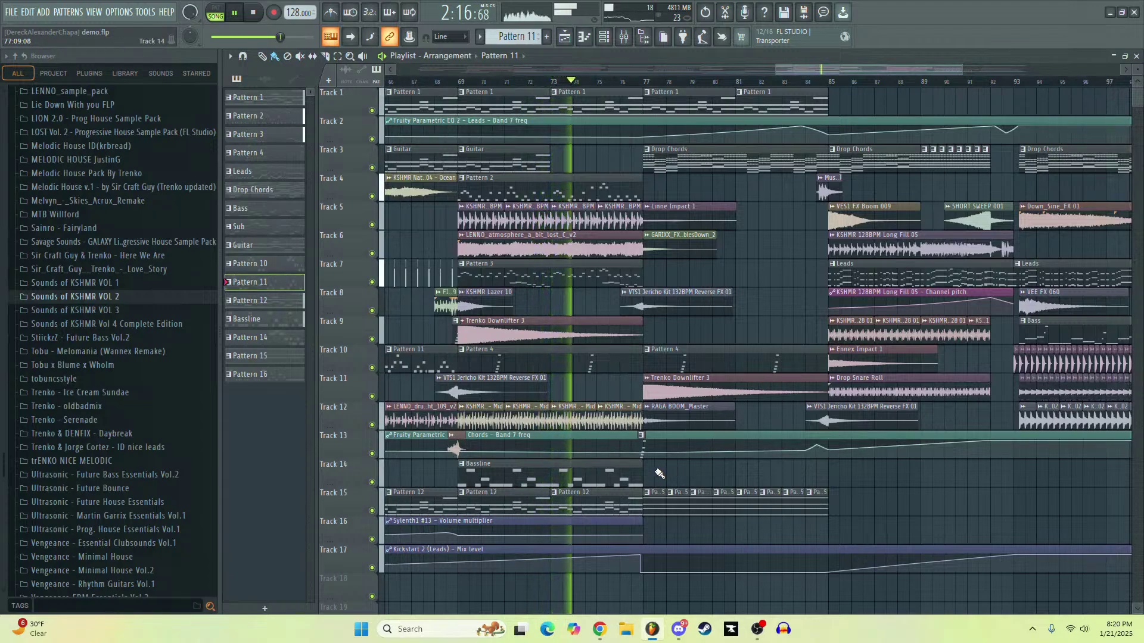
Move on to the section around bars 69 to 100 and save the project
scroll(672, 471, "down", 2)
left_click_drag(675, 470, 620, 477)
scroll(620, 477, "up", 2)
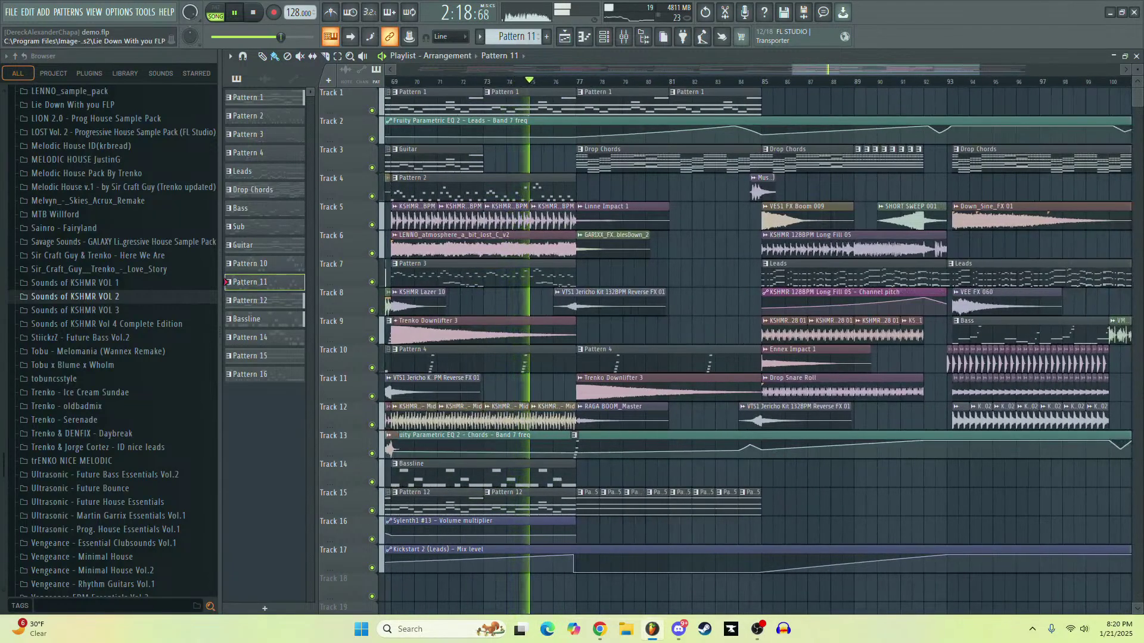
left_click(10, 11)
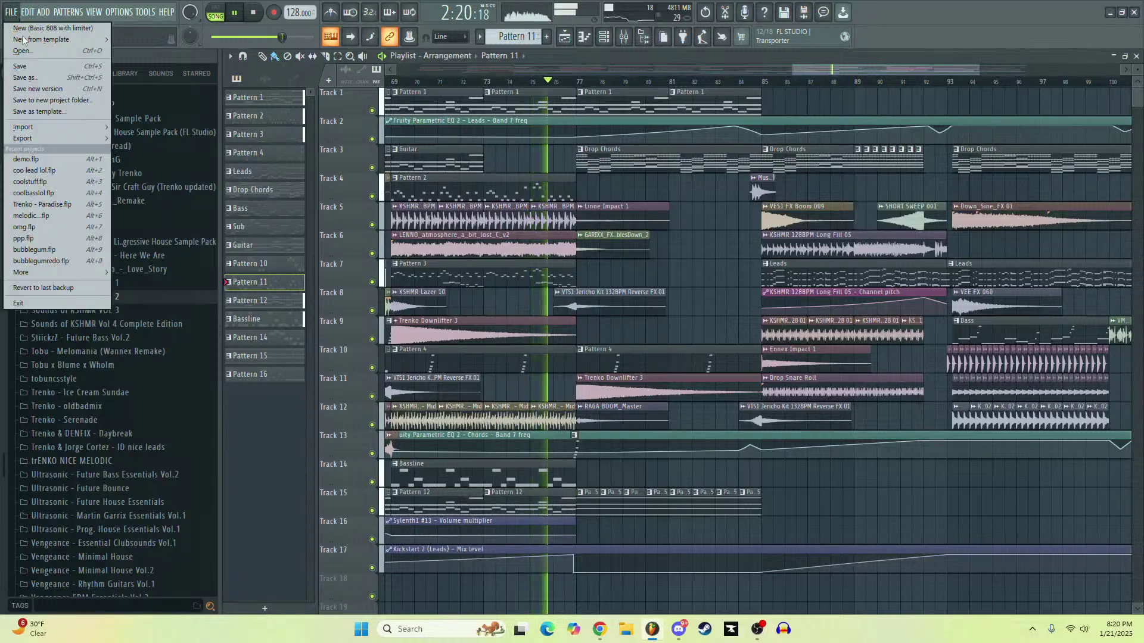
left_click(24, 67)
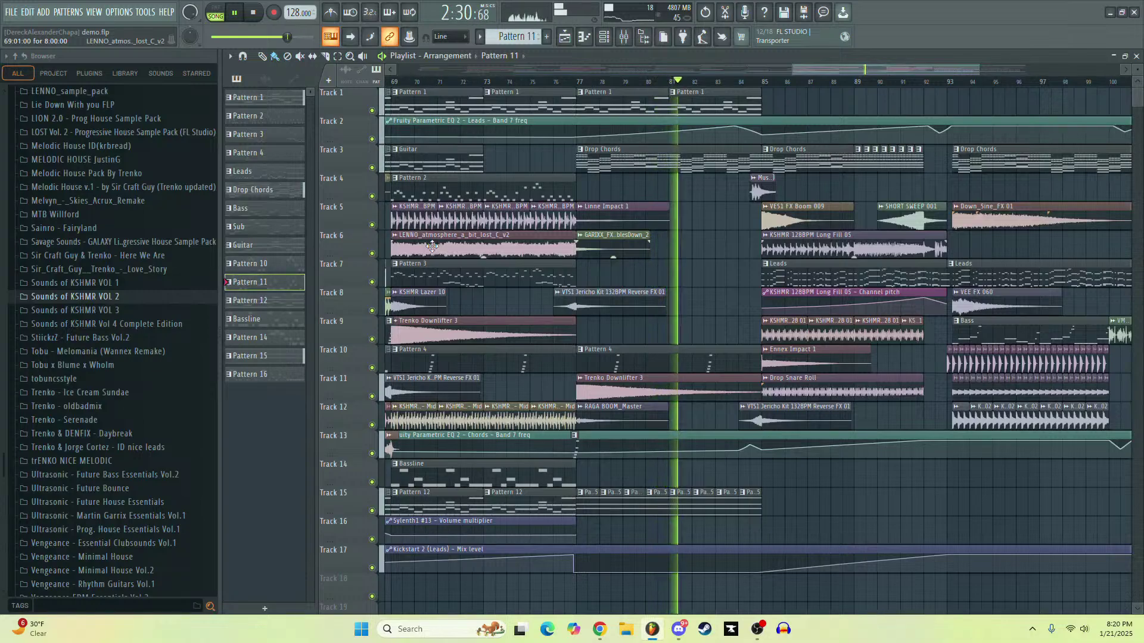
Select Pattern 15, play it on its own in pattern mode and open its Sylenth1 #17 channel
key("space")
scroll(709, 453, "up", 3)
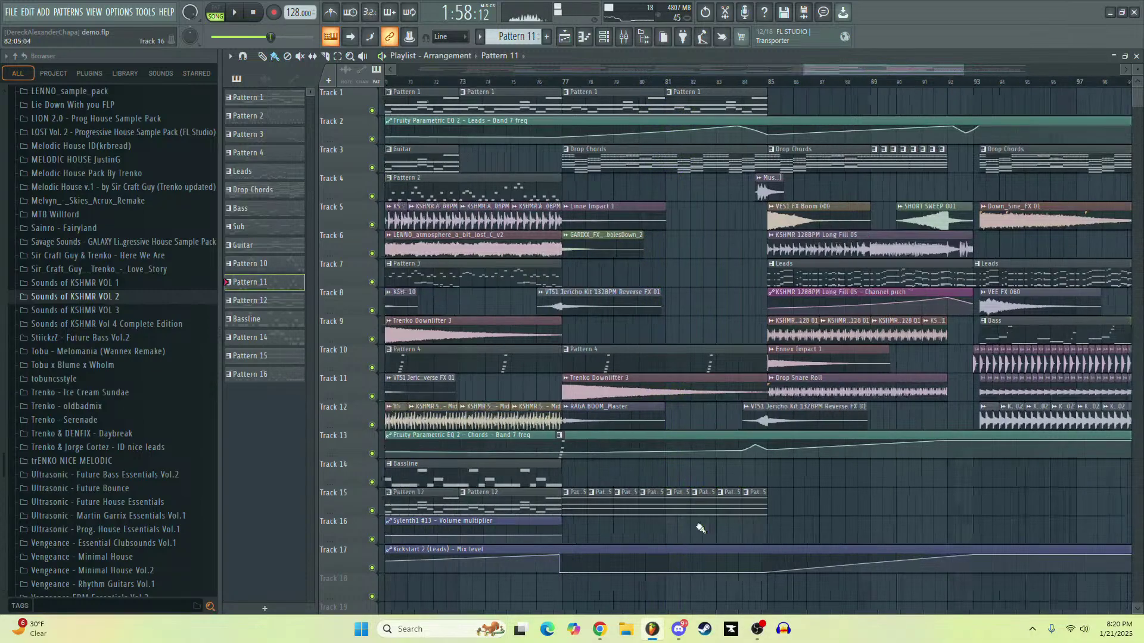
left_click(604, 36)
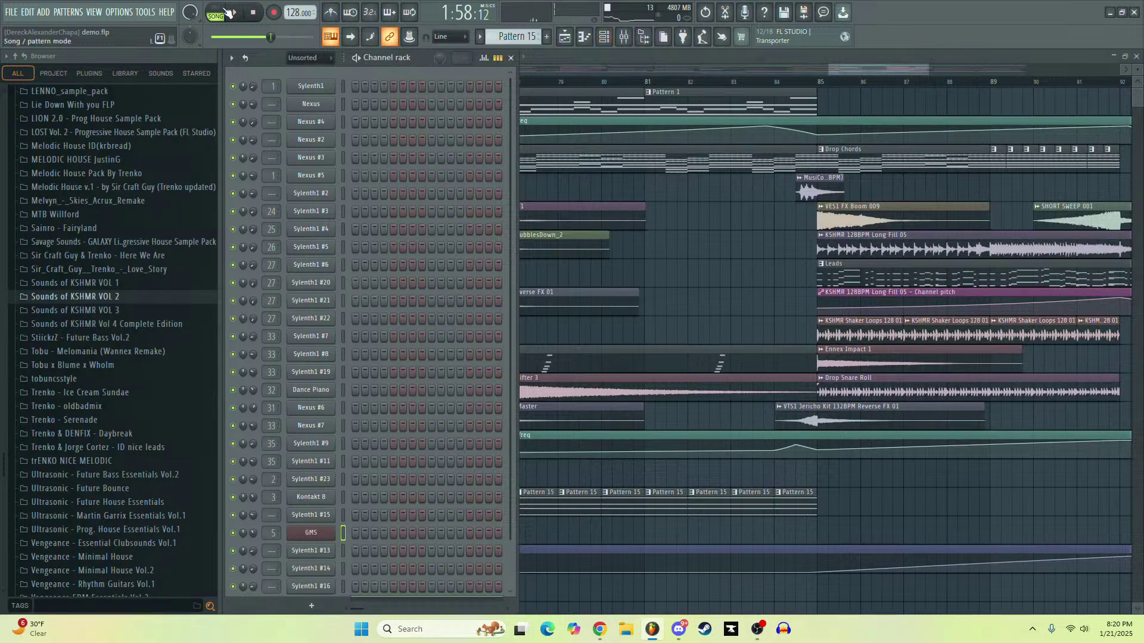
left_click(228, 13)
scroll(415, 427, "down", 3)
key("space")
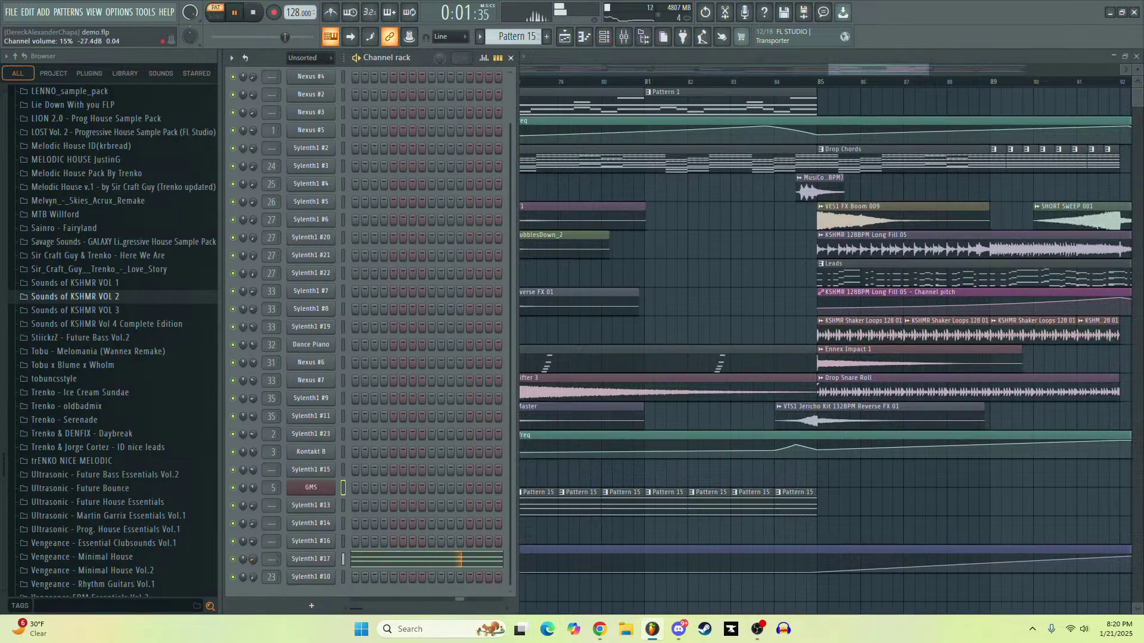
left_click(308, 562)
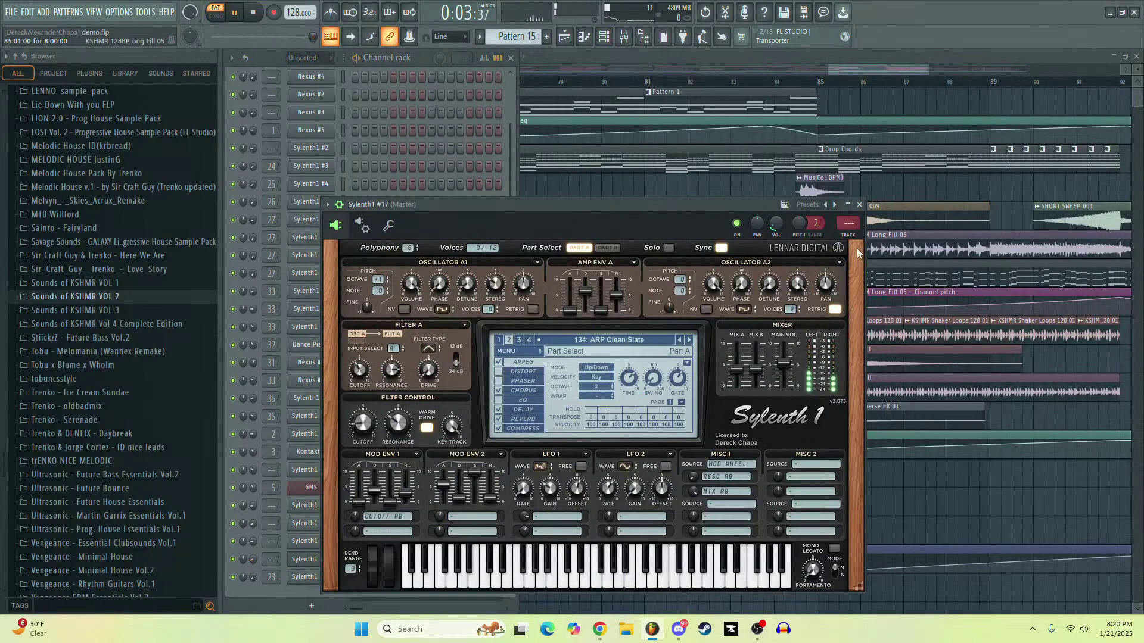
Route Sylenth1 #17 to mixer insert 8 and add Fruity Parametric EQ 2, lowering band 6 and band 7 to about -4.6 dB near 4.1 kHz
key("F9")
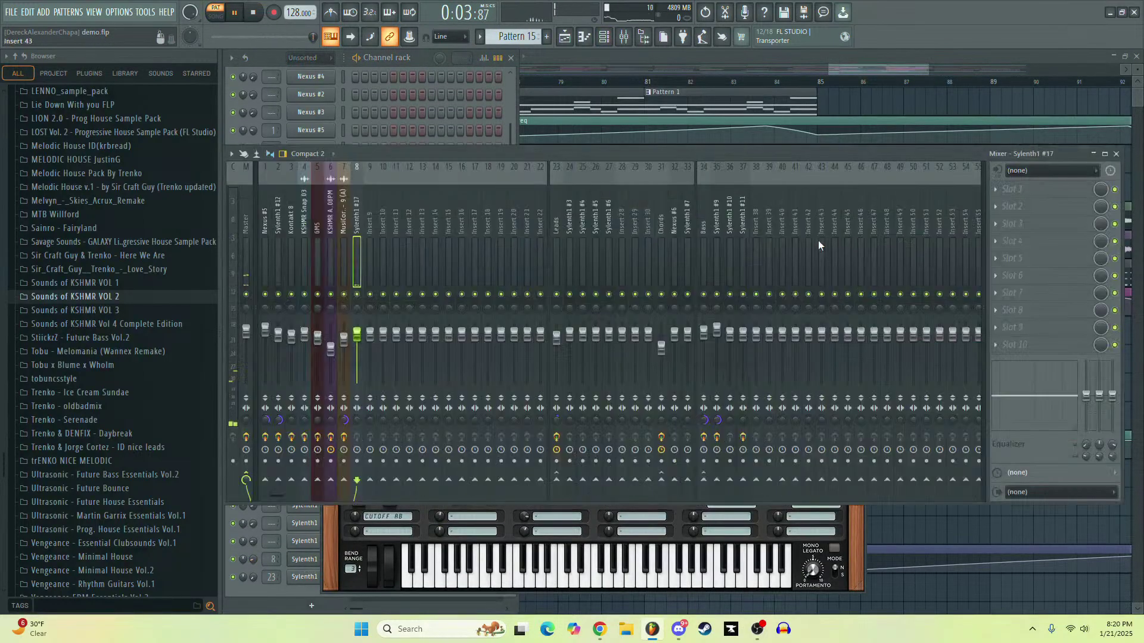
left_click(1024, 189)
left_click(834, 500)
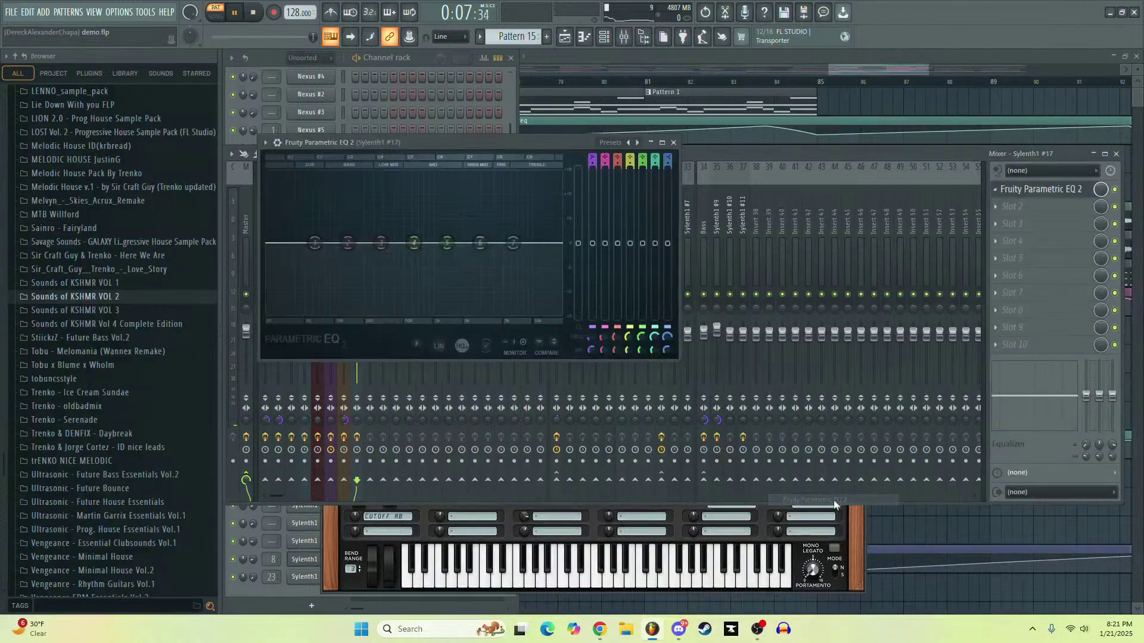
key("space")
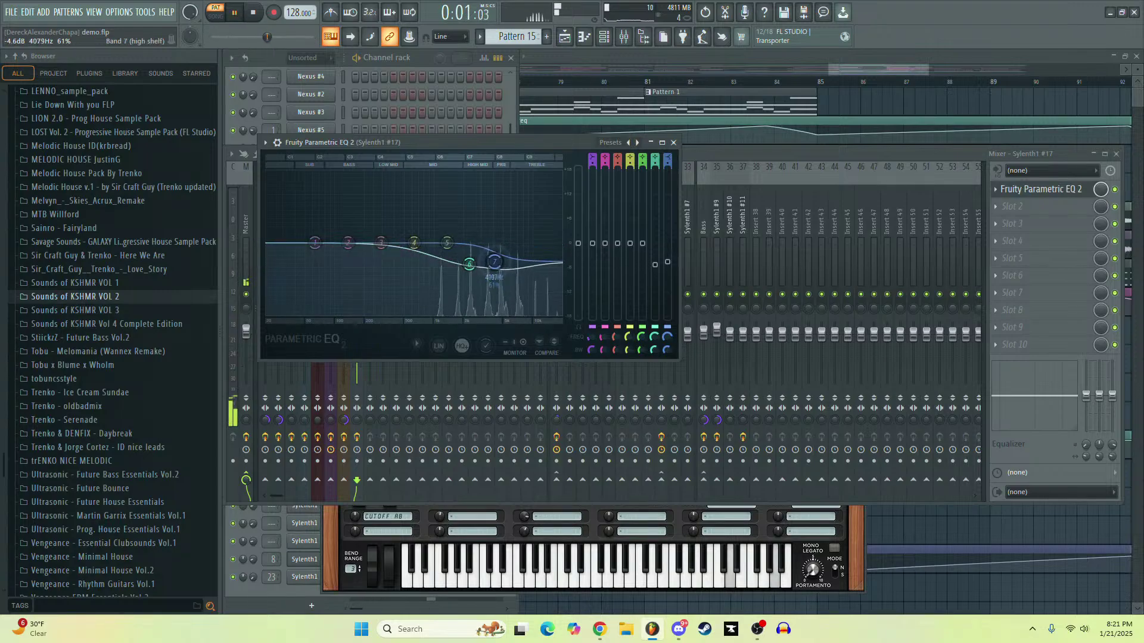
Play the arrangement from bar 77 to hear Pattern 15 in context with the channel rack open
left_click(556, 87)
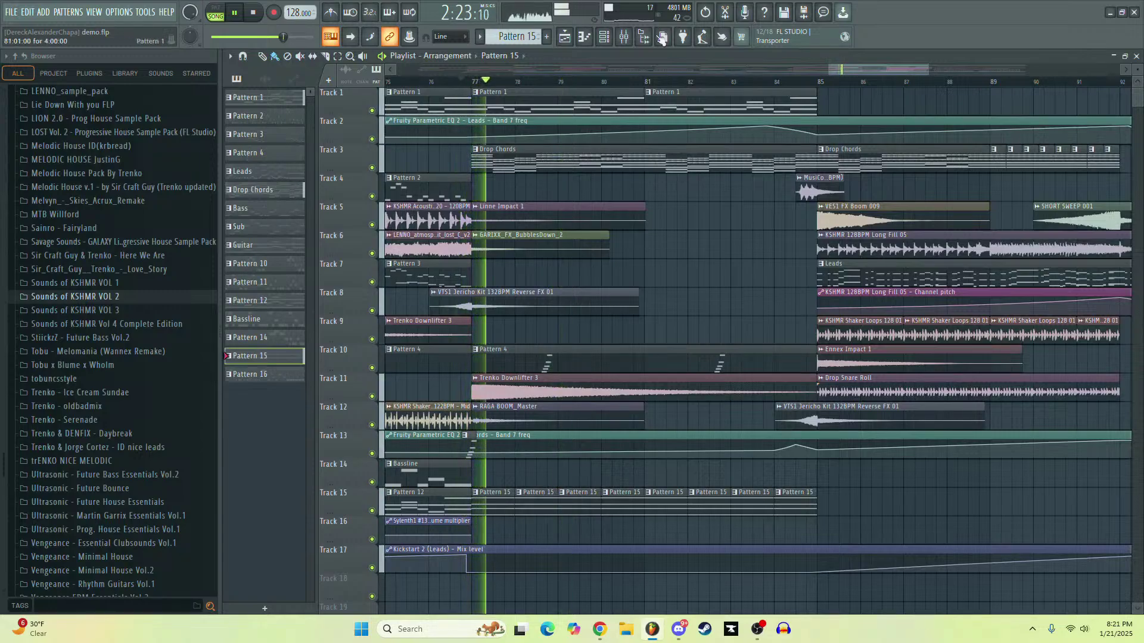
key("F6")
scroll(256, 558, "up", 3)
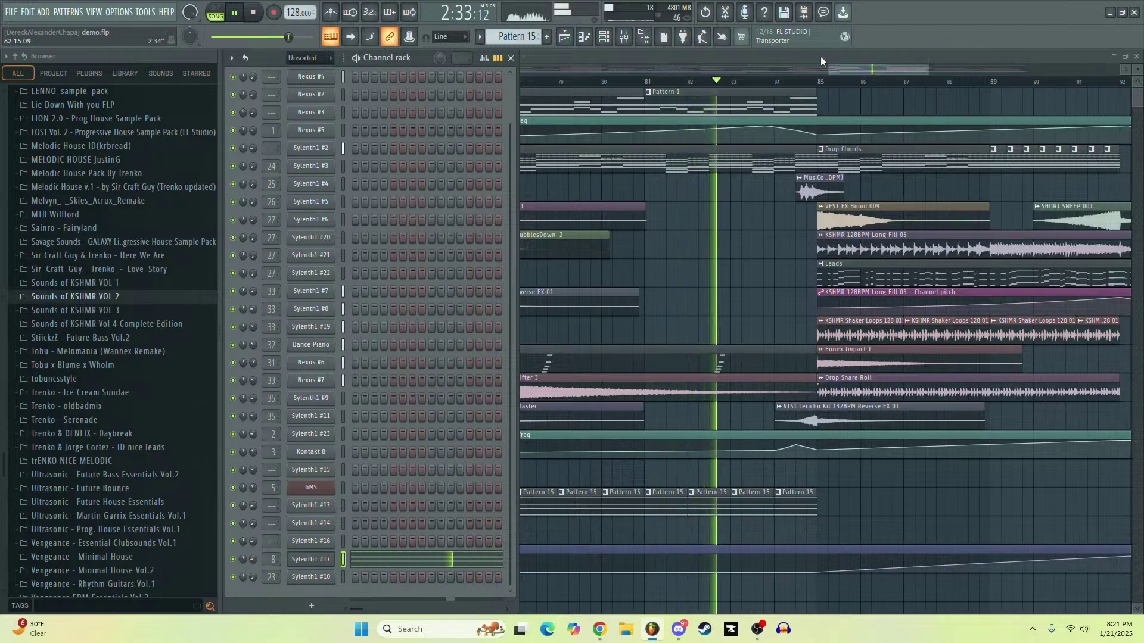
left_click(849, 63)
key("space")
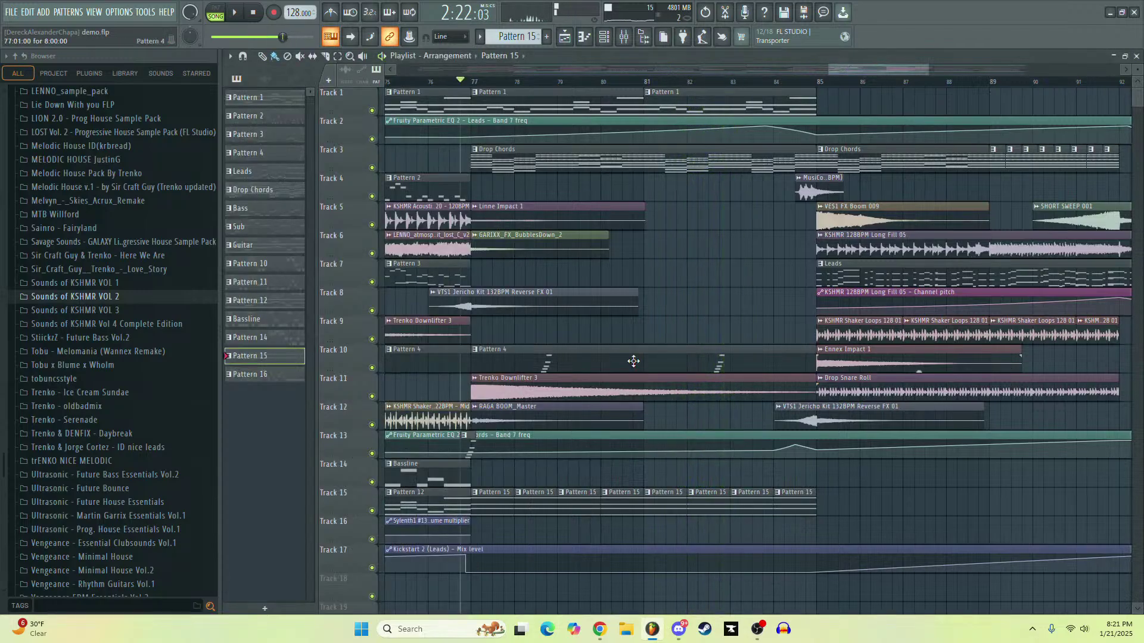
Play into the second build-up and inspect the channel settings of the MusiCore - Lost Vol 2 Fill - 10 clip on Track 4
key("space")
left_click(749, 82)
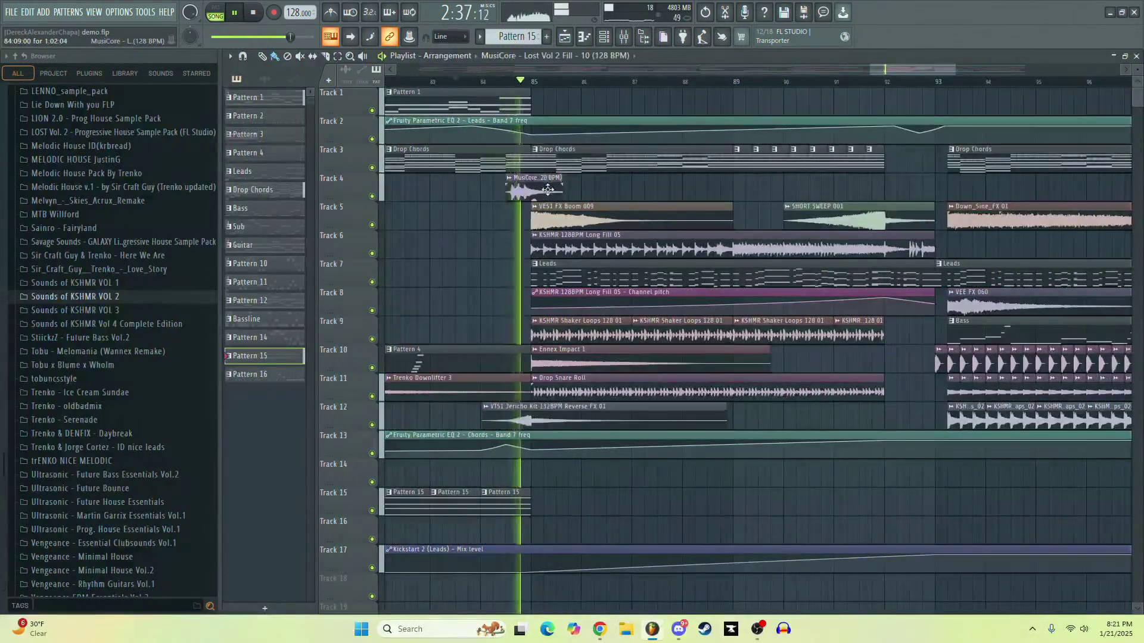
double_click(521, 185)
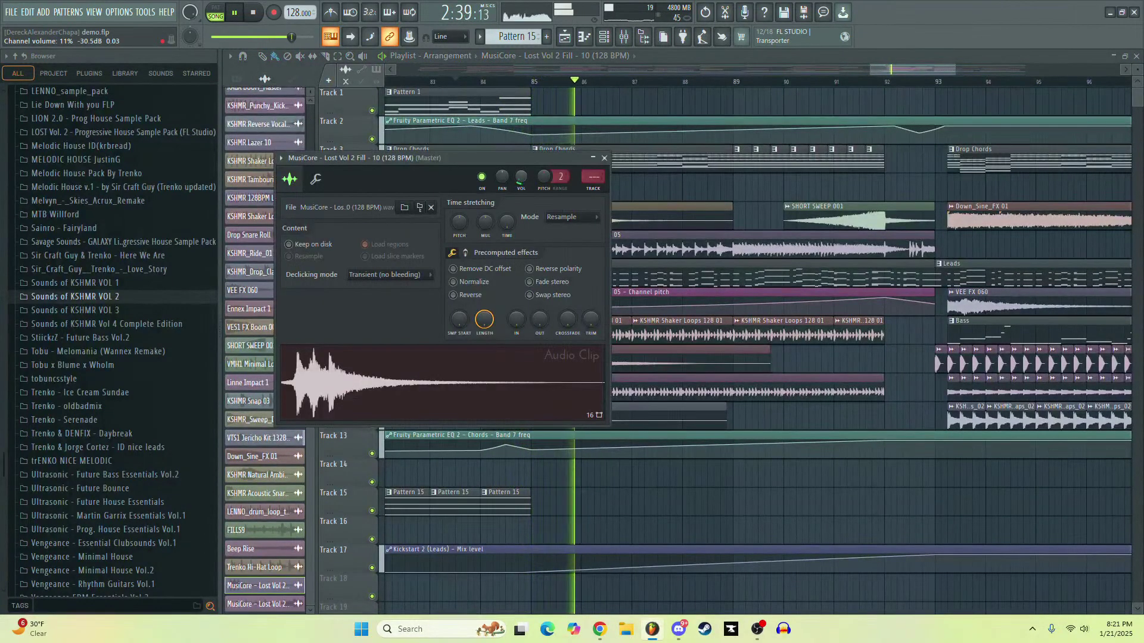
left_click(604, 158)
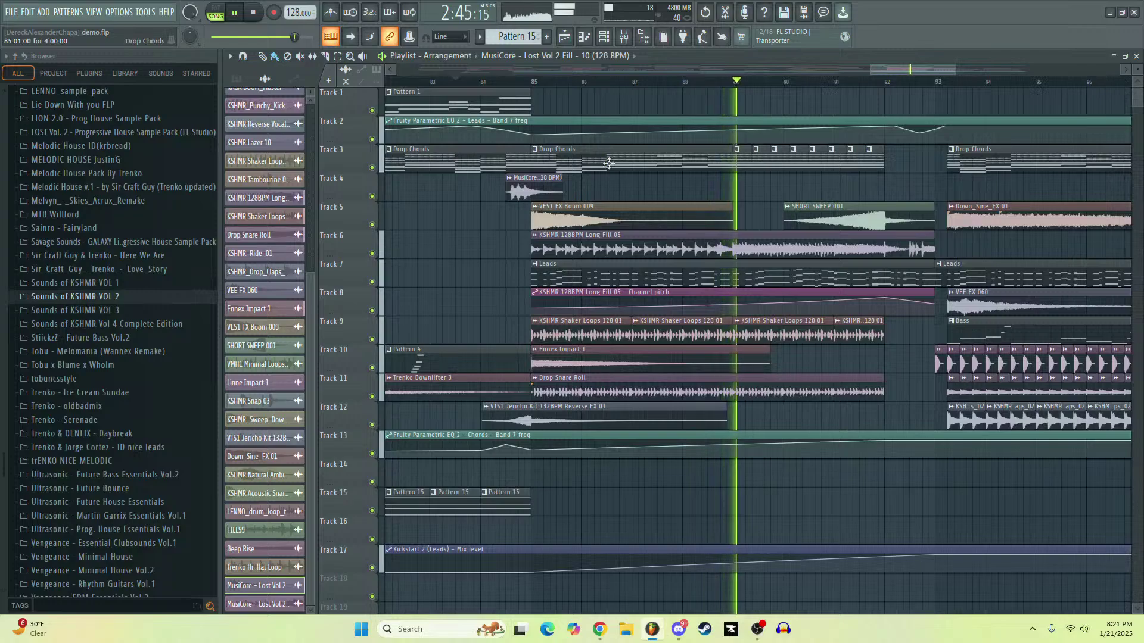
scroll(816, 328, "down", 4)
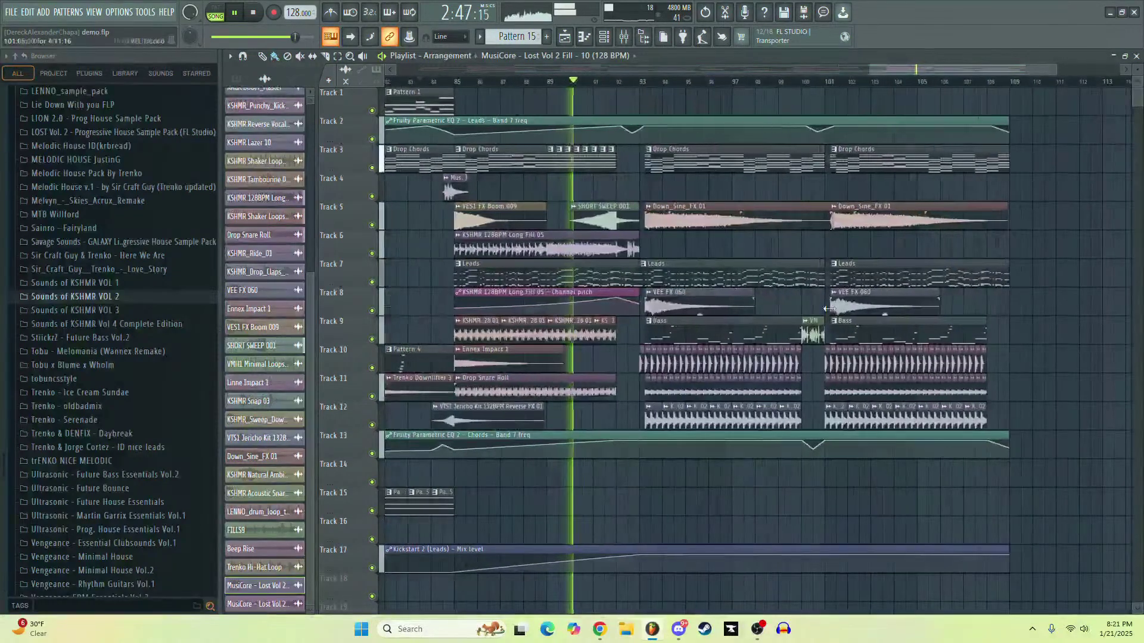
Select the Bass pattern and balance the drop in the mixer, setting Chords to about -4.9 dB and Bass to 0 dB
left_click(780, 331)
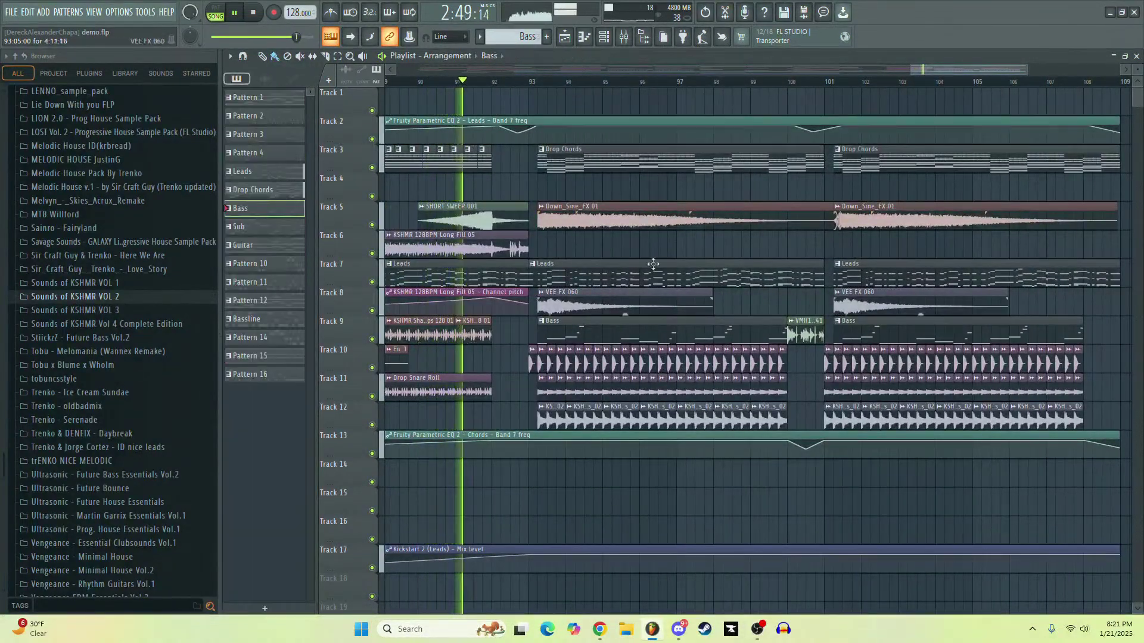
left_click(627, 38)
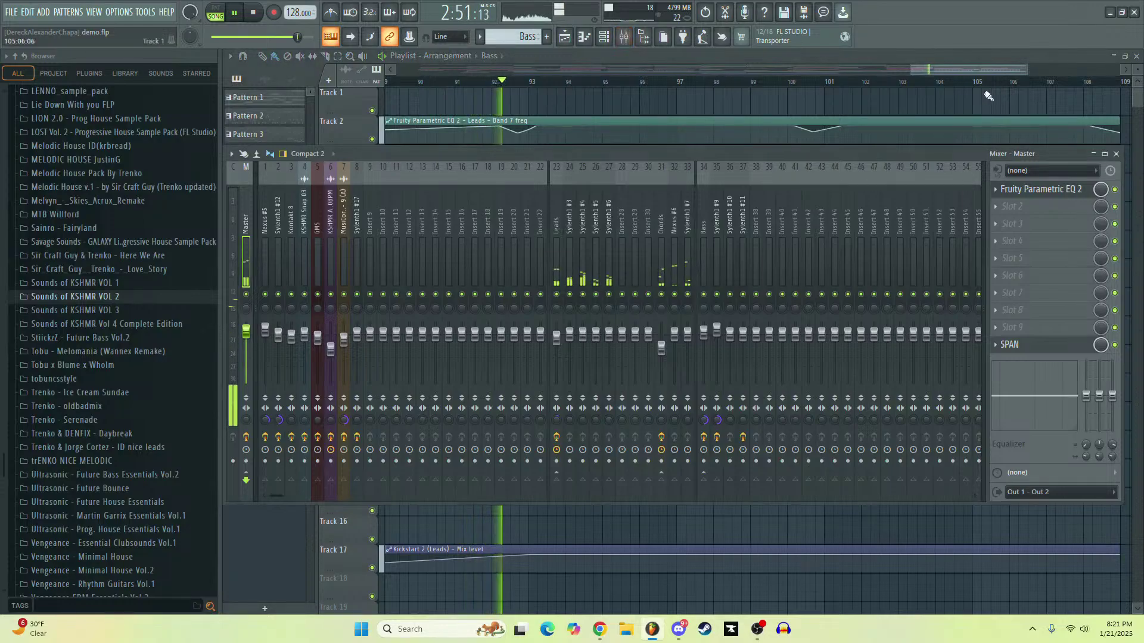
left_click(945, 66)
key("F9")
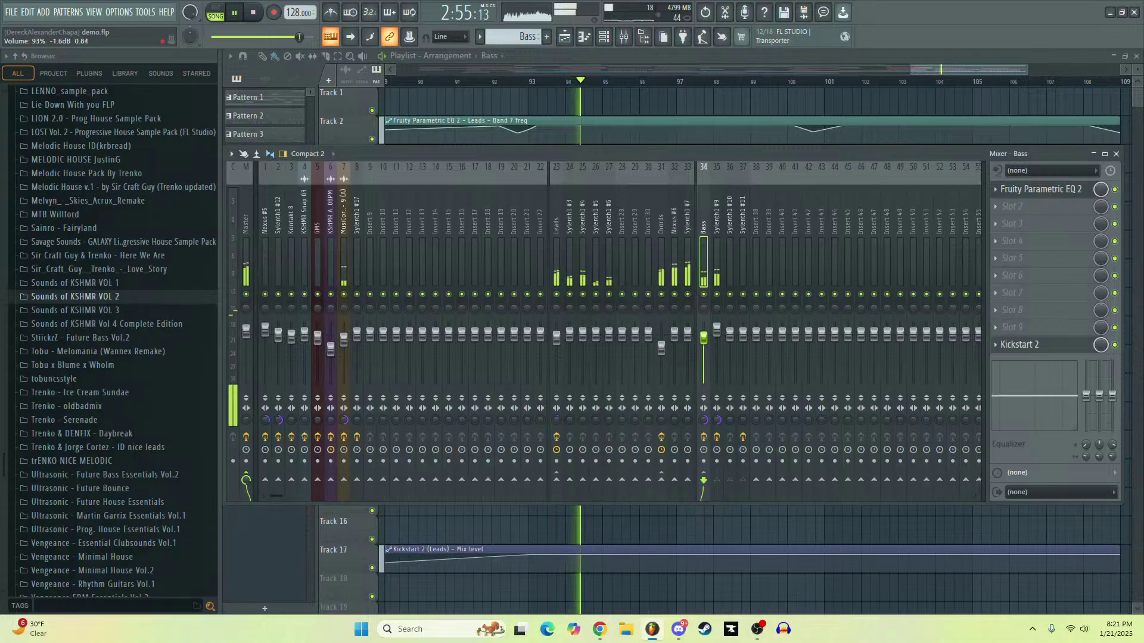
left_click(661, 353)
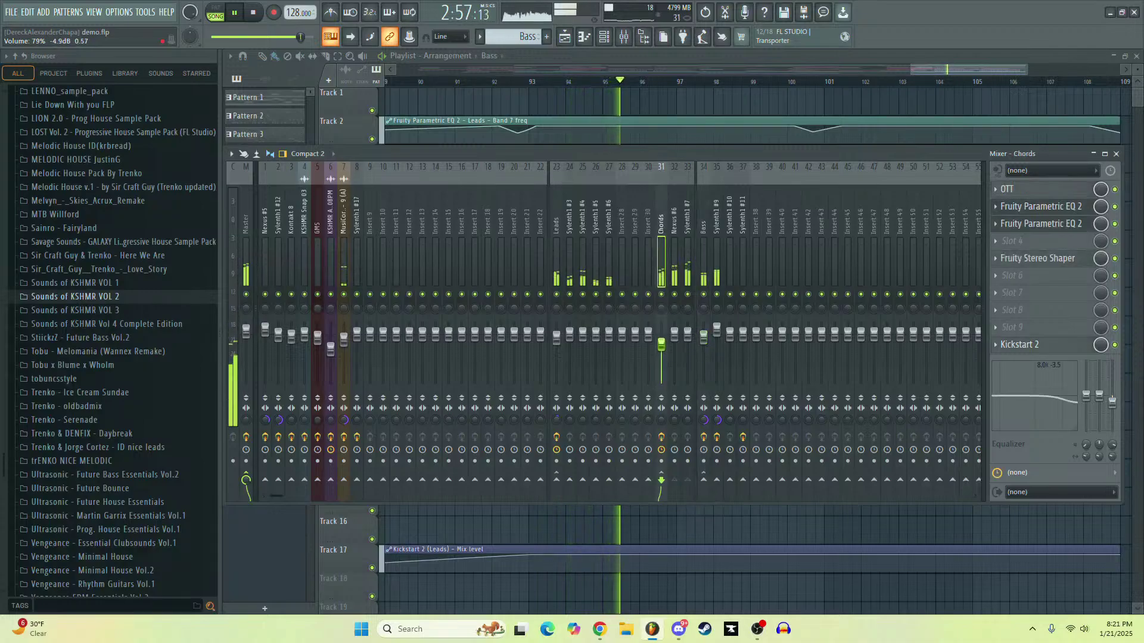
left_click(702, 343)
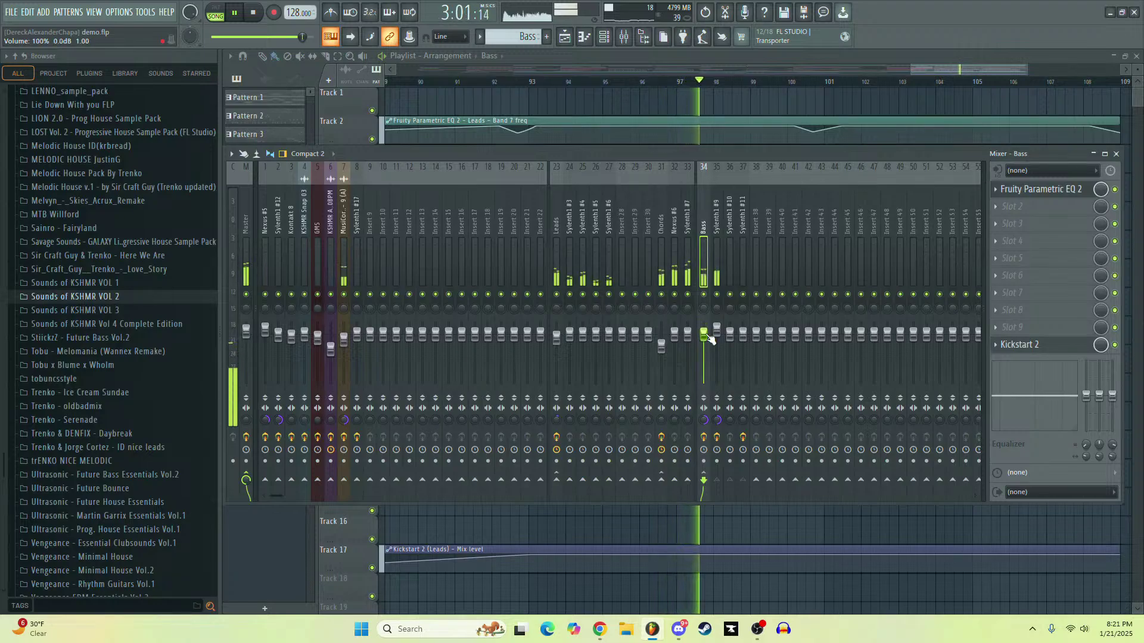
Adjust the Bass track's Fruity Parametric EQ 2, reshaping the band 2 cut and setting band 3 to about -0.8 dB at 175 Hz
left_click(1087, 186)
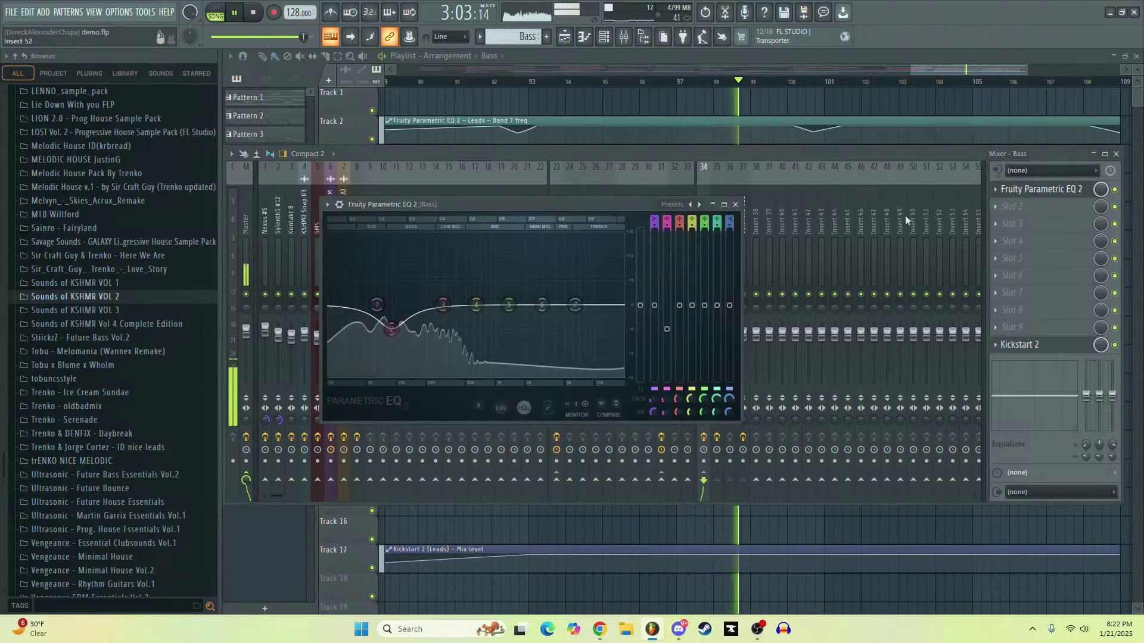
left_click_drag(379, 326, 426, 314)
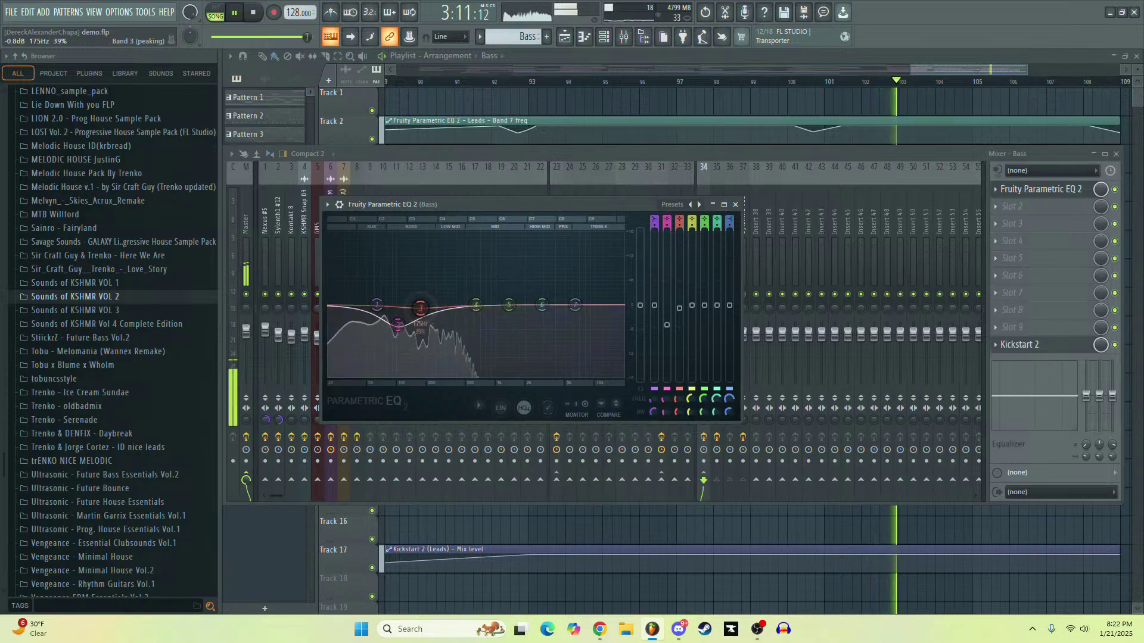
left_click(938, 61)
left_click(11, 12)
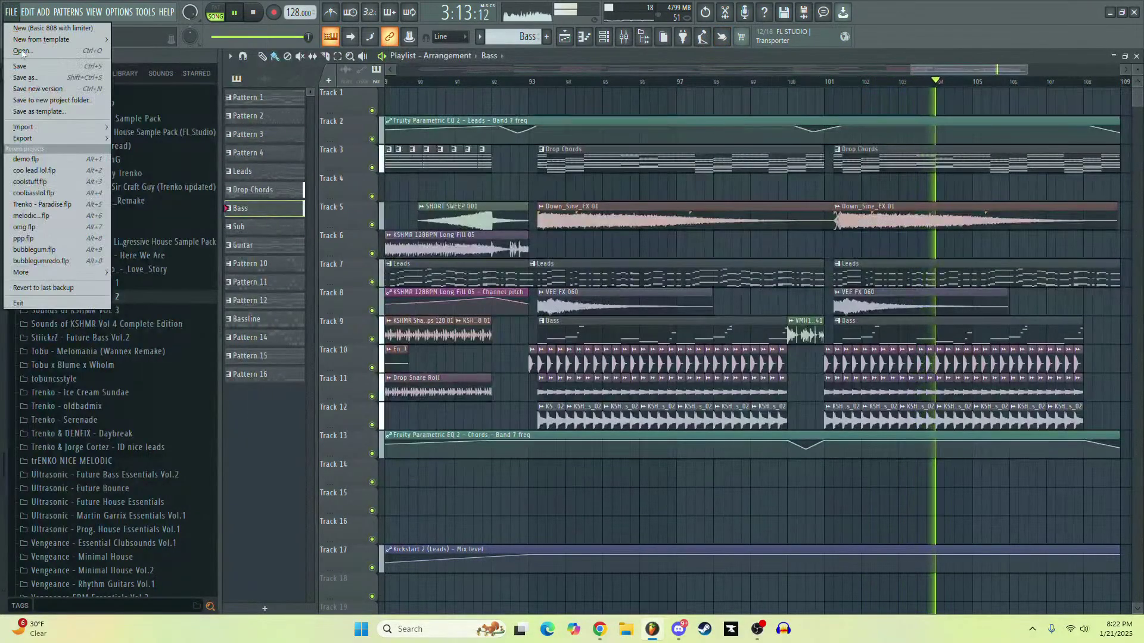
key("Escape")
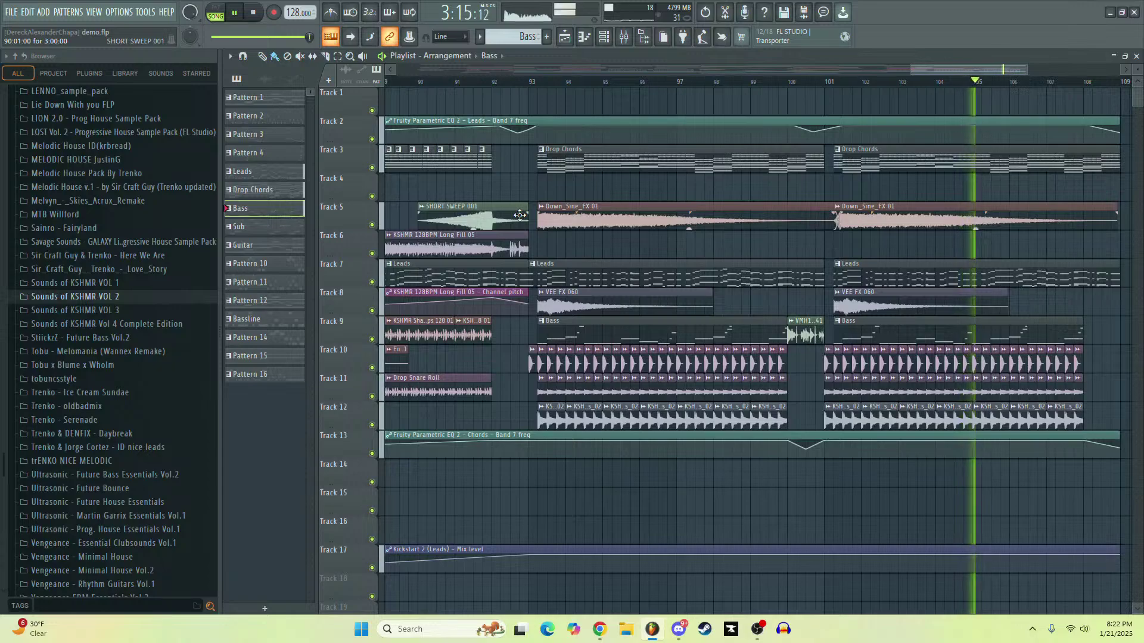
Fine-tune the Bass track's volume and set the Chords mixer track to about -4.2 dB, and stop playback
left_click(624, 37)
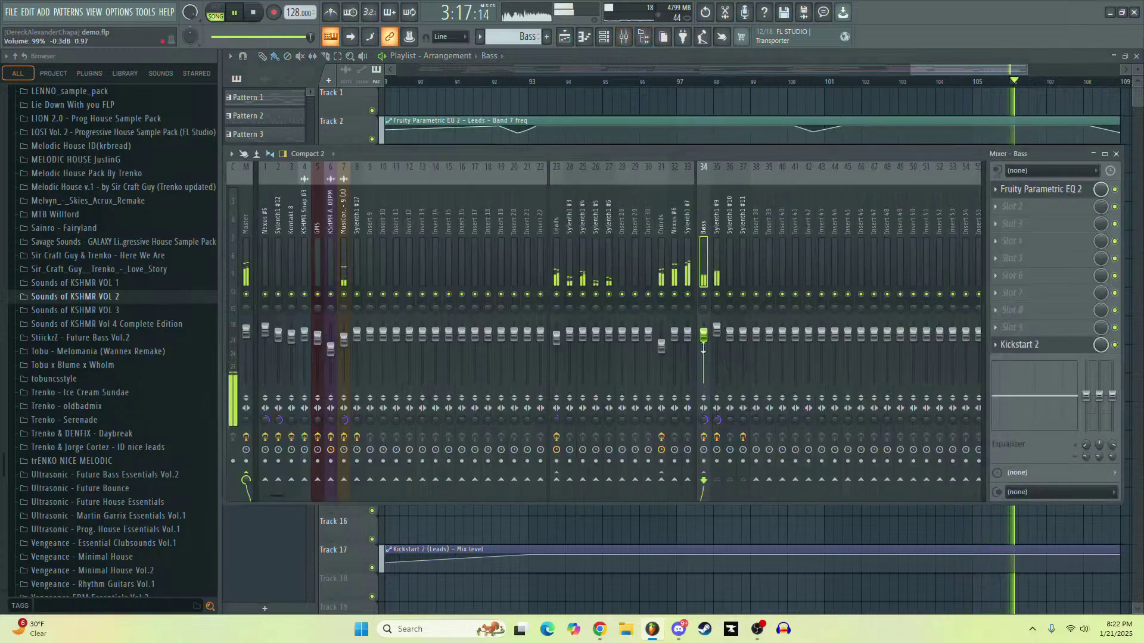
left_click(661, 250)
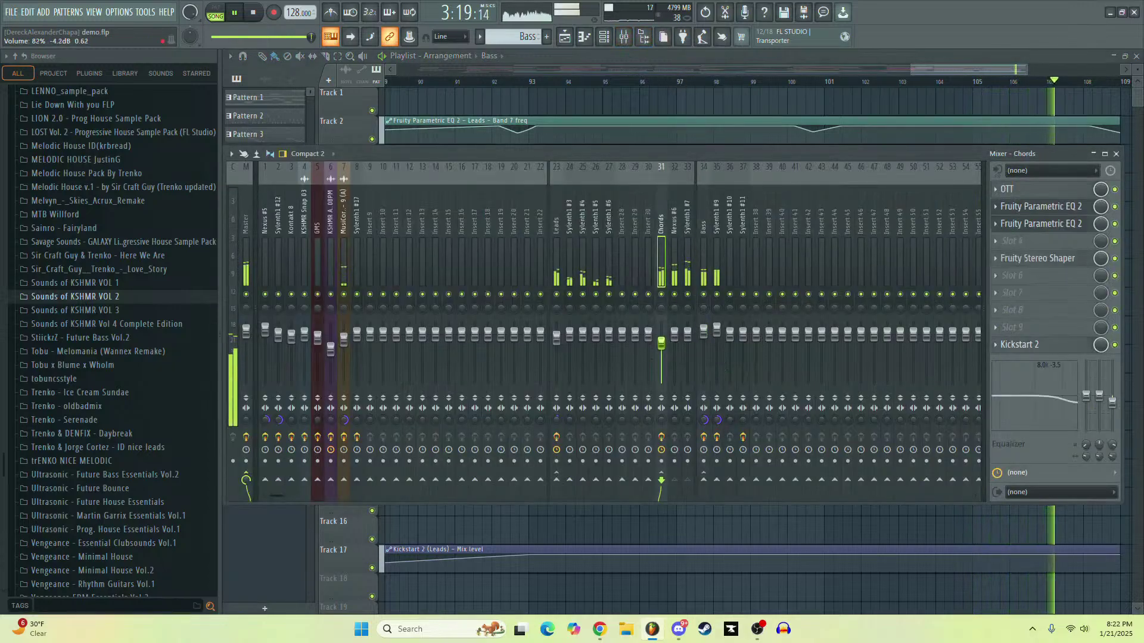
left_click(705, 337)
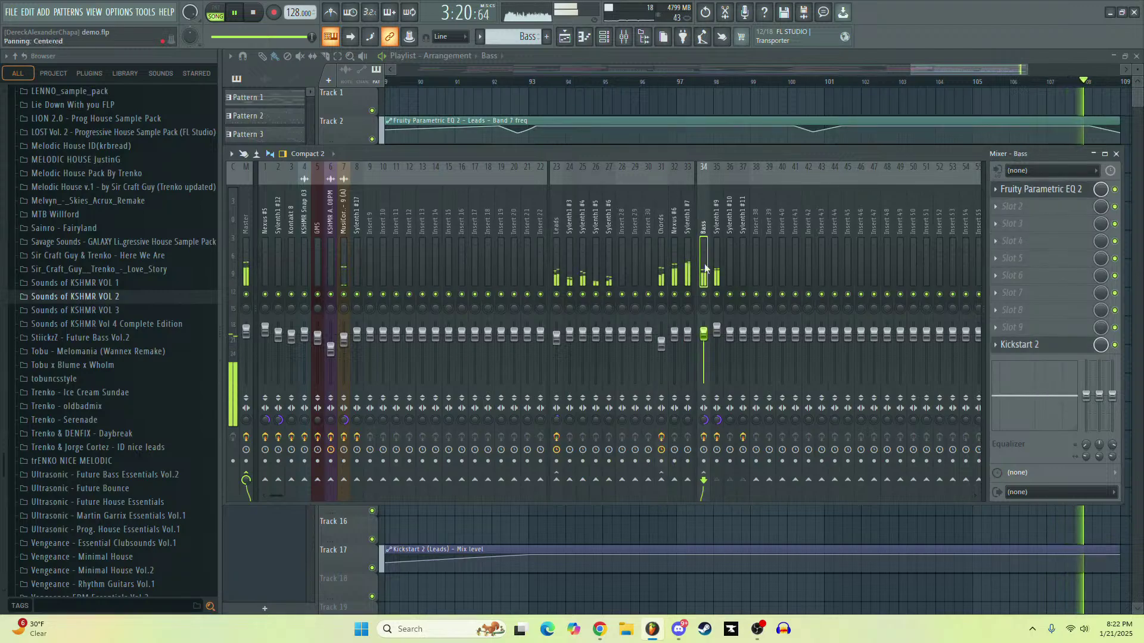
left_click(554, 65)
key("space")
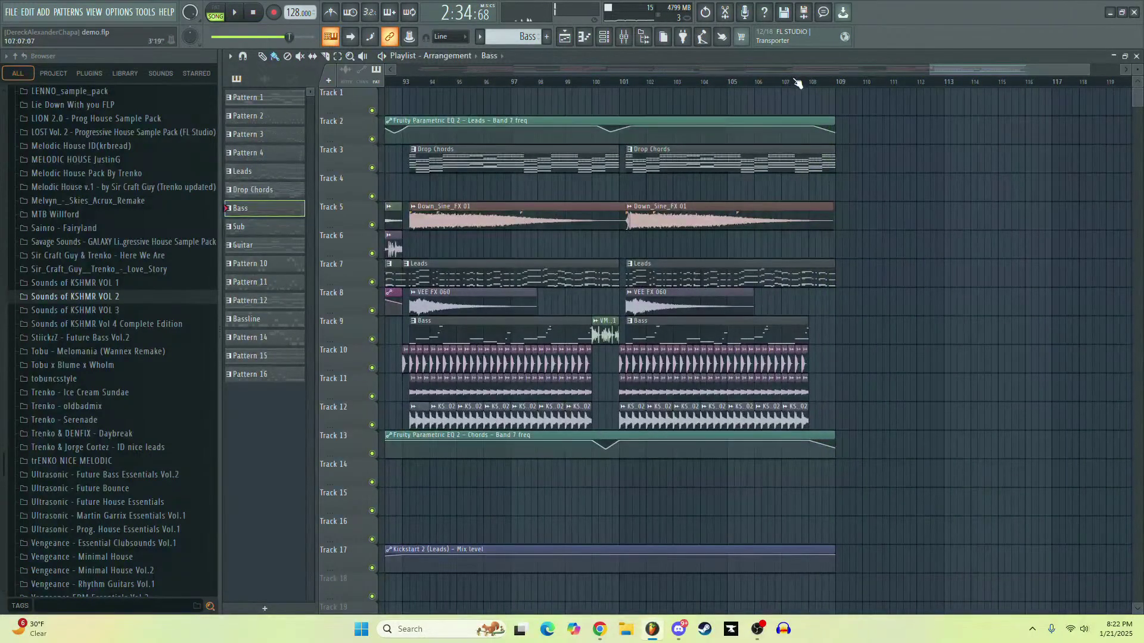
Play the ending from about bar 108 and examine the closing EQ automation on the leads and chords
scroll(785, 130, "right", 3)
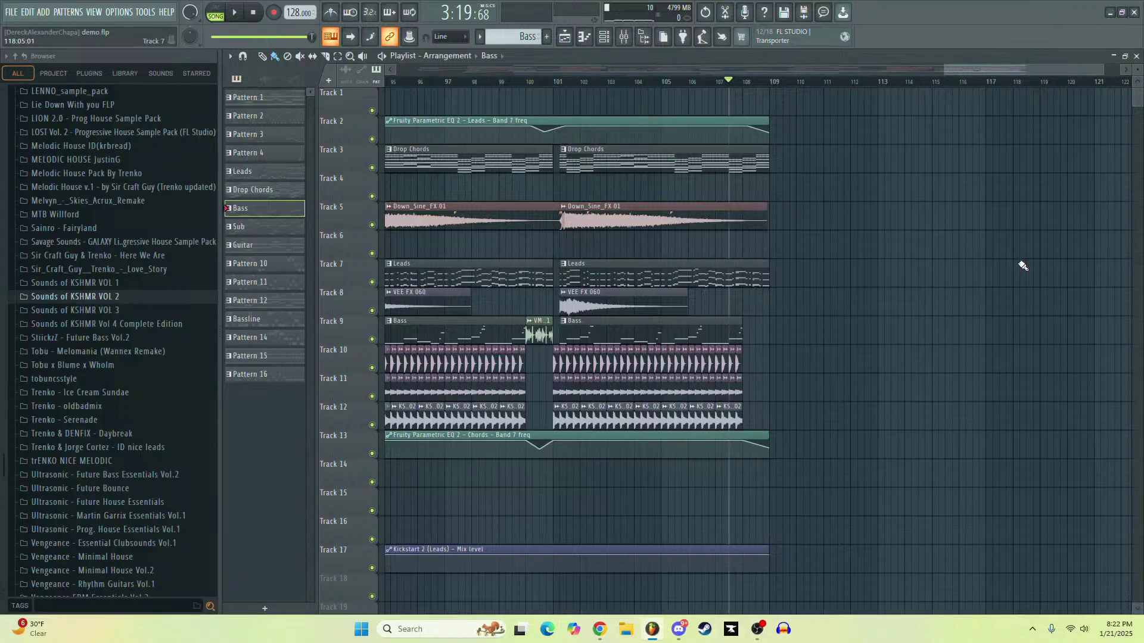
left_click(746, 81)
key("space")
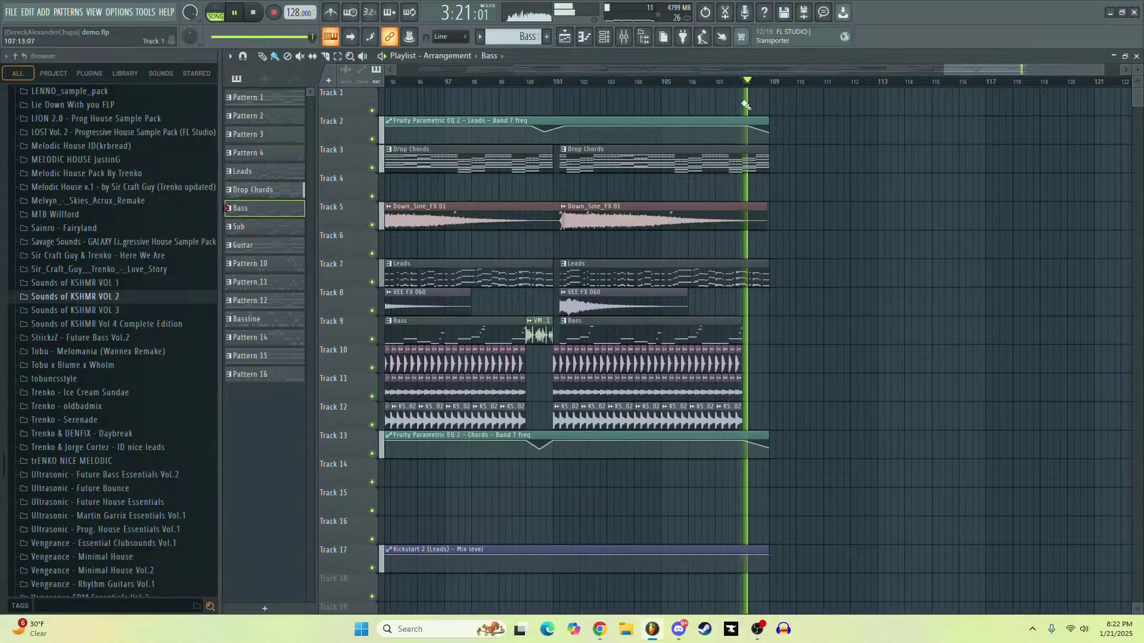
scroll(852, 375, "up", 3)
key("space")
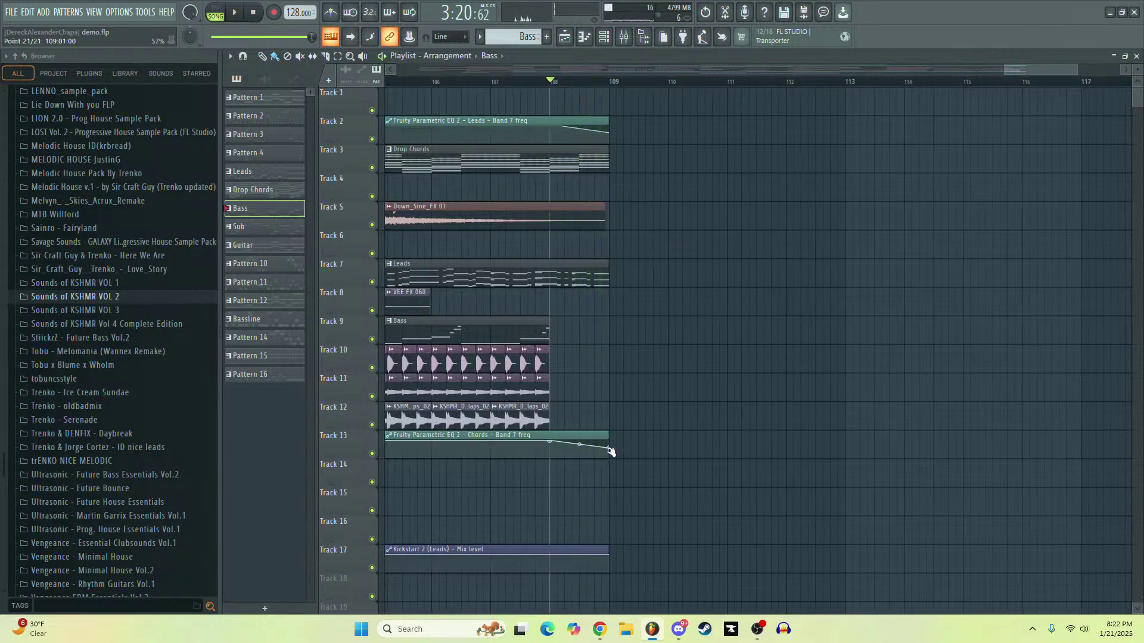
scroll(720, 364, "down", 5)
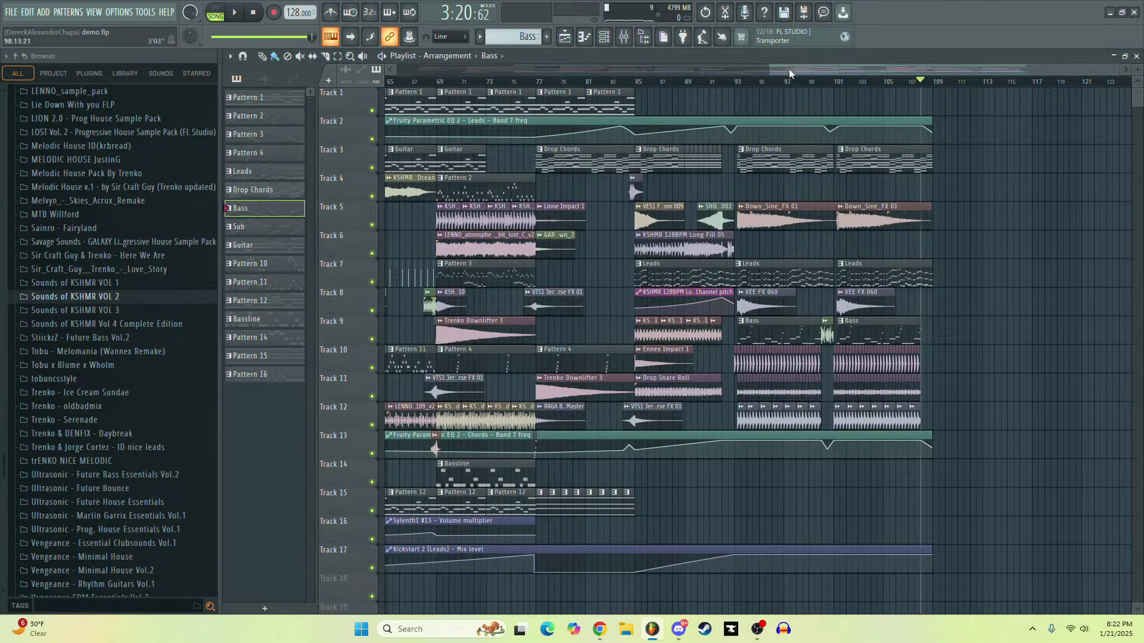
left_click_drag(789, 72, 870, 66)
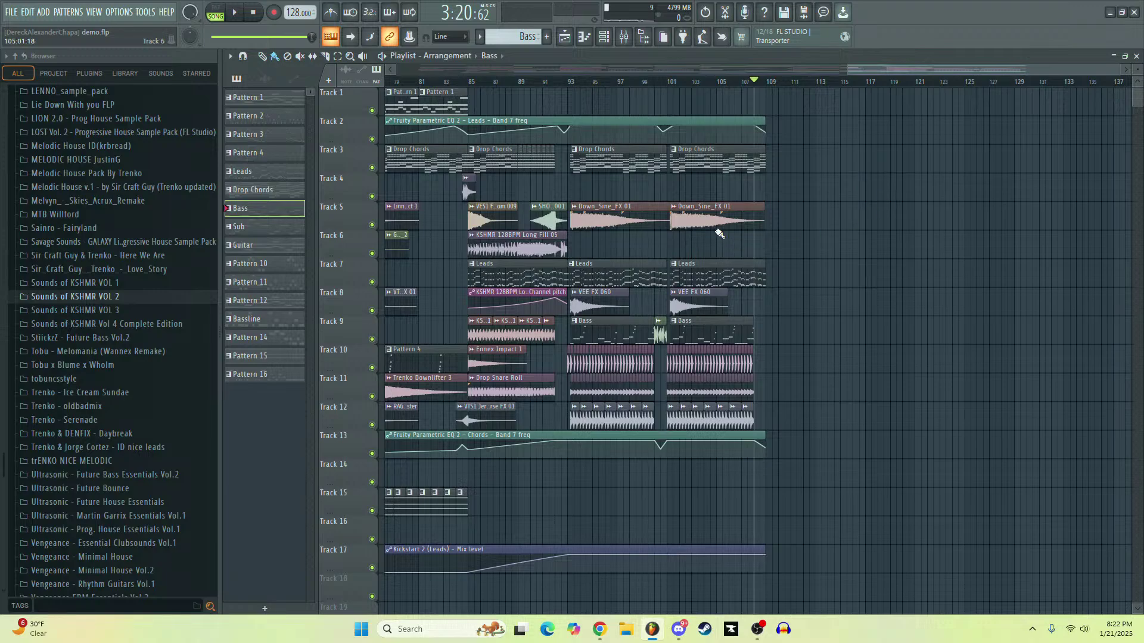
Check the Down_Sine_FX 01 channel settings and trim the first Down_Sine_FX 01 clip on Track 5 to end at bar 101
scroll(719, 233, "up", 3)
double_click(785, 210)
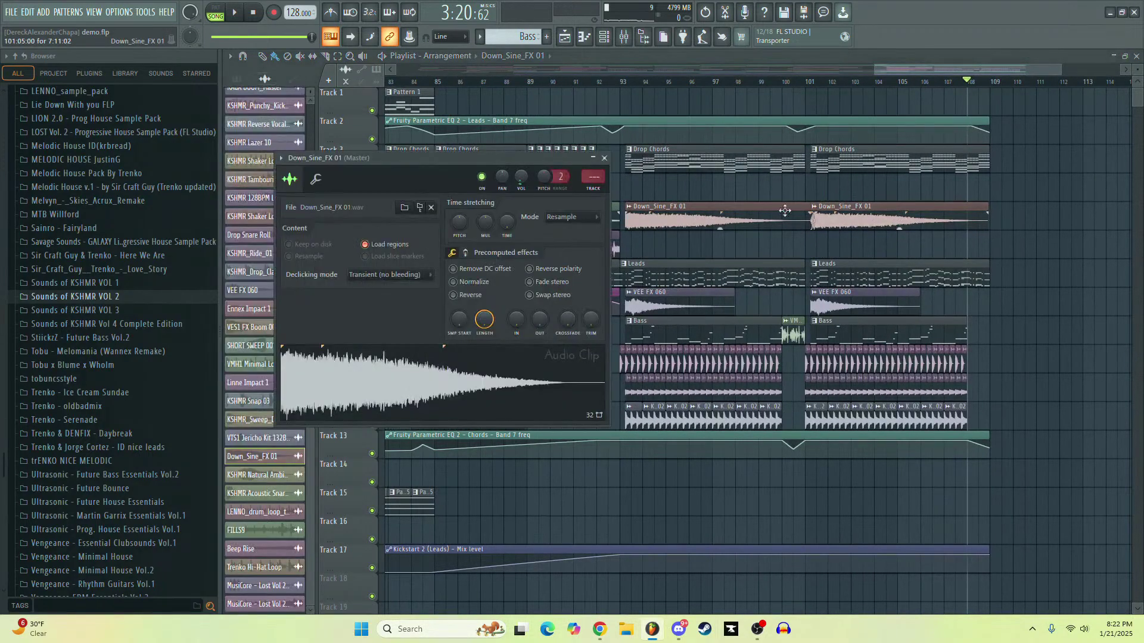
left_click(604, 159)
scroll(728, 196, "up", 3)
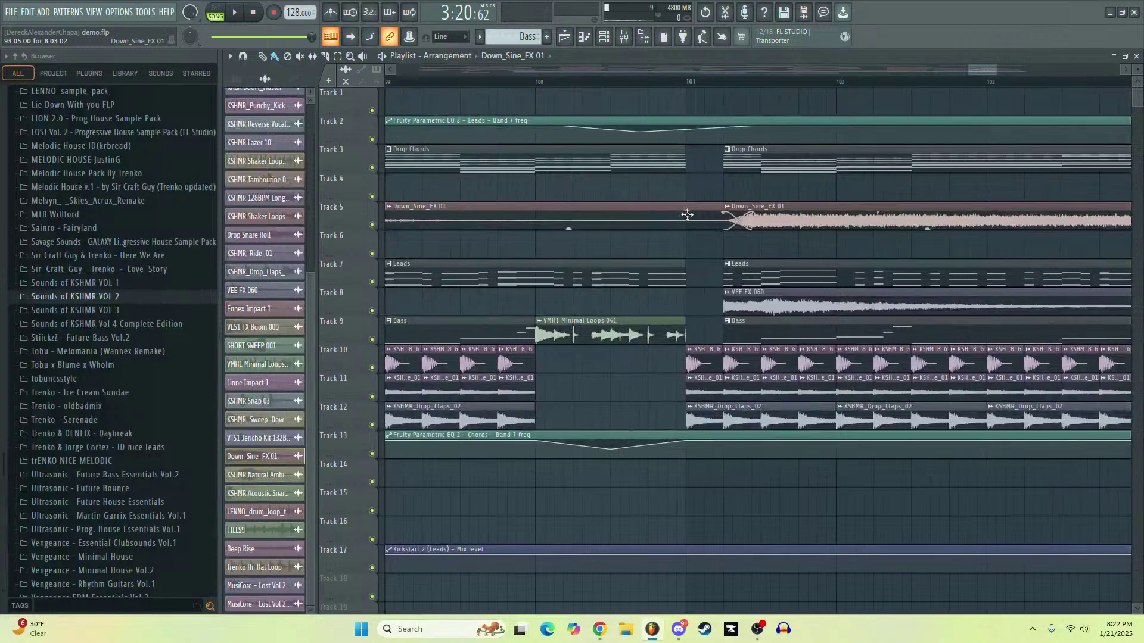
left_click_drag(727, 208, 667, 230)
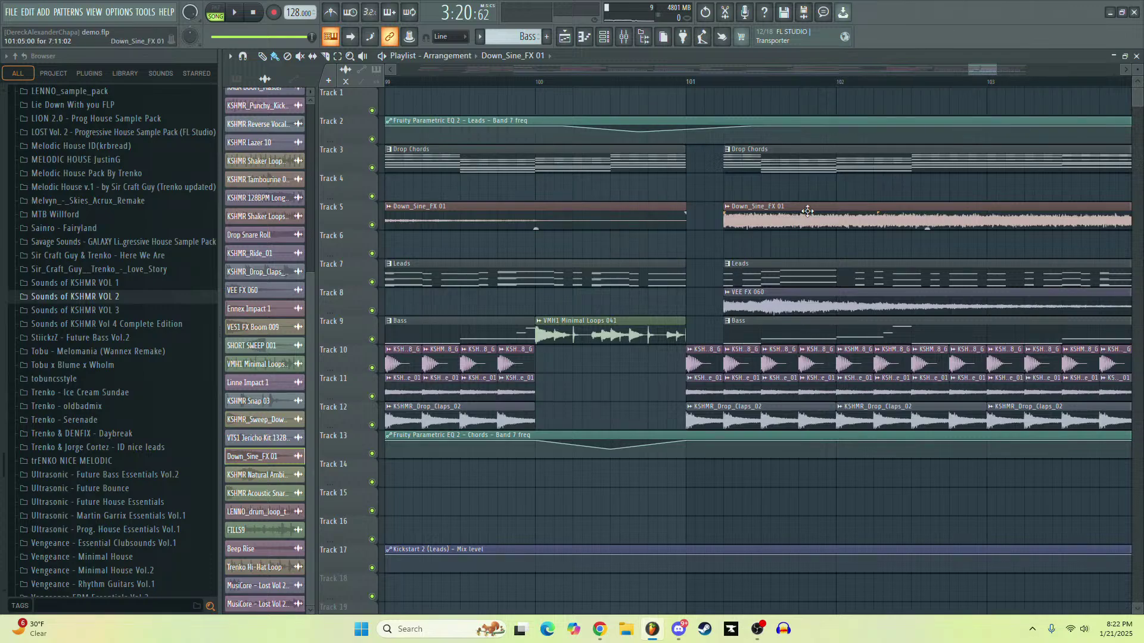
Inspect the sample and the level, group and root note settings of the Down_Sine_FX 01 channel
double_click(791, 223)
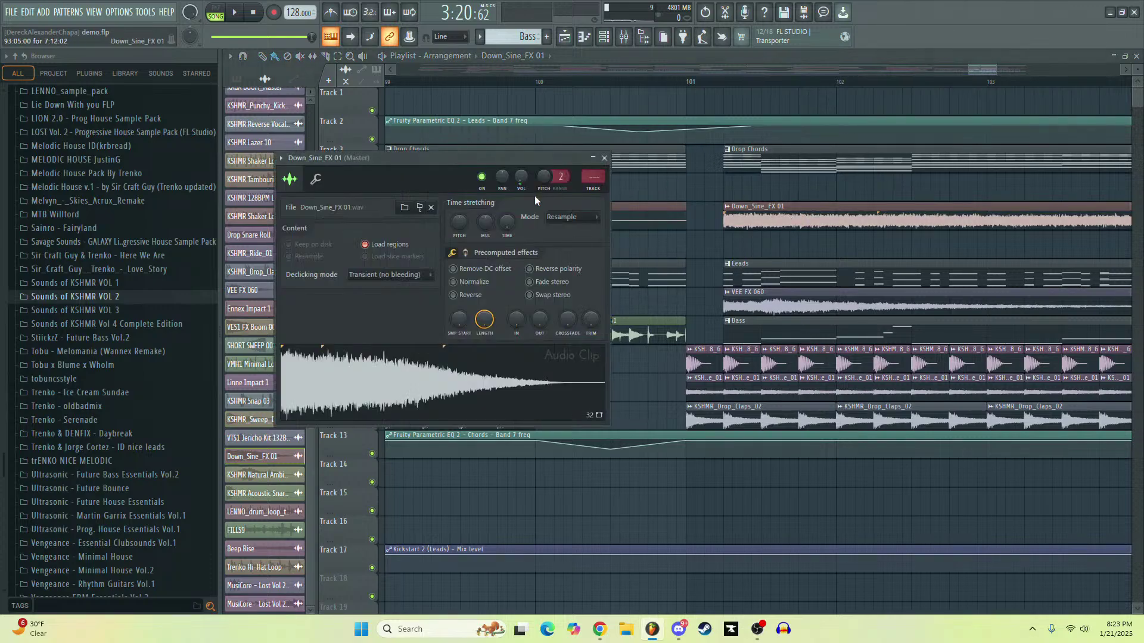
left_click(315, 181)
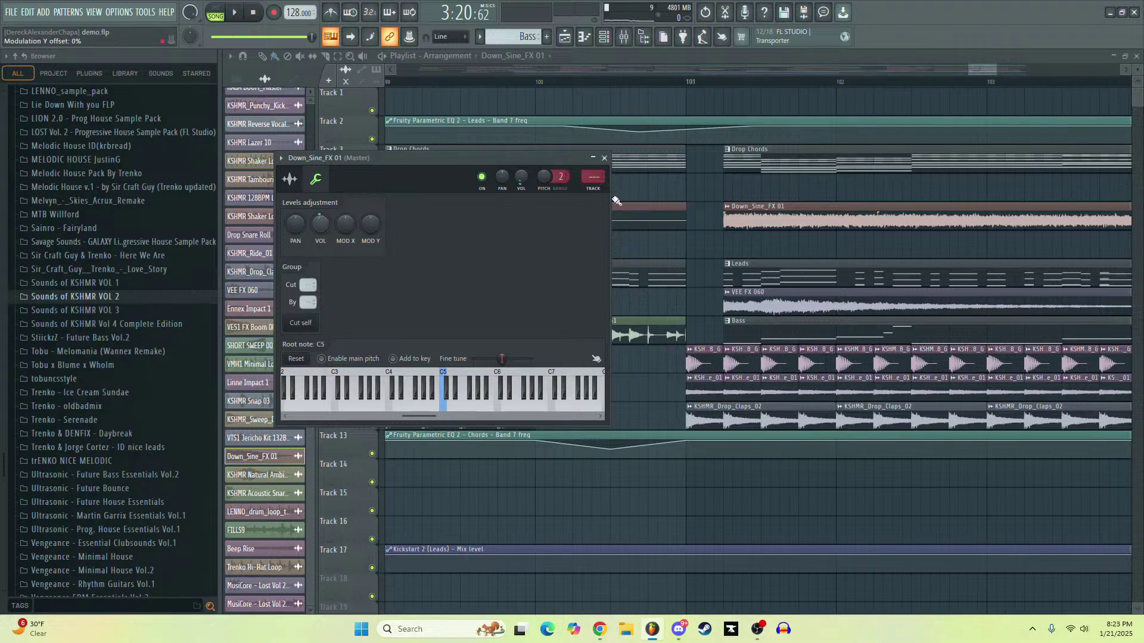
left_click(605, 159)
scroll(654, 186, "down", 6)
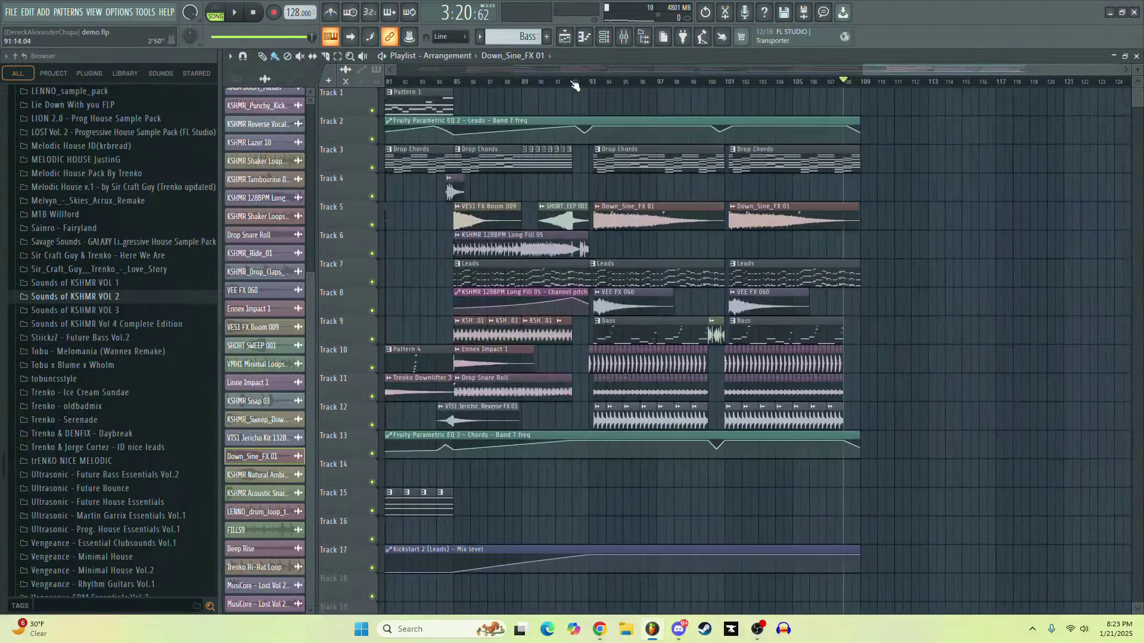
Play the arrangement from about bar 92 to hear the trimmed down-sweep and check the Down_Sine_FX 01 channel volume
left_click(574, 82)
key("space")
scroll(677, 158, "up", 3)
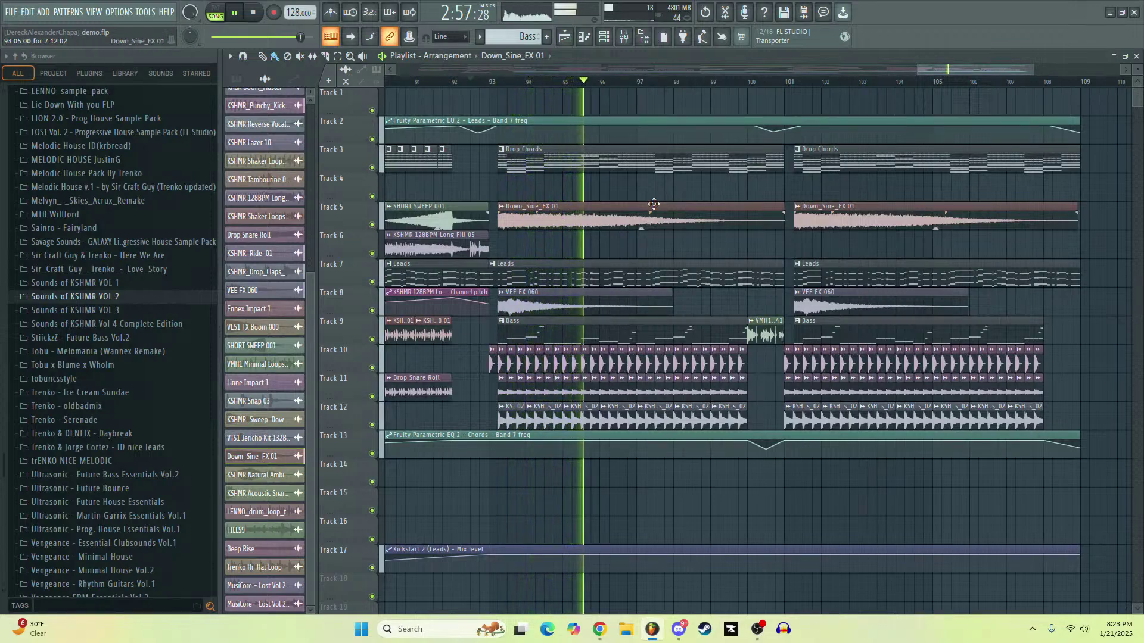
scroll(721, 189, "down", 3)
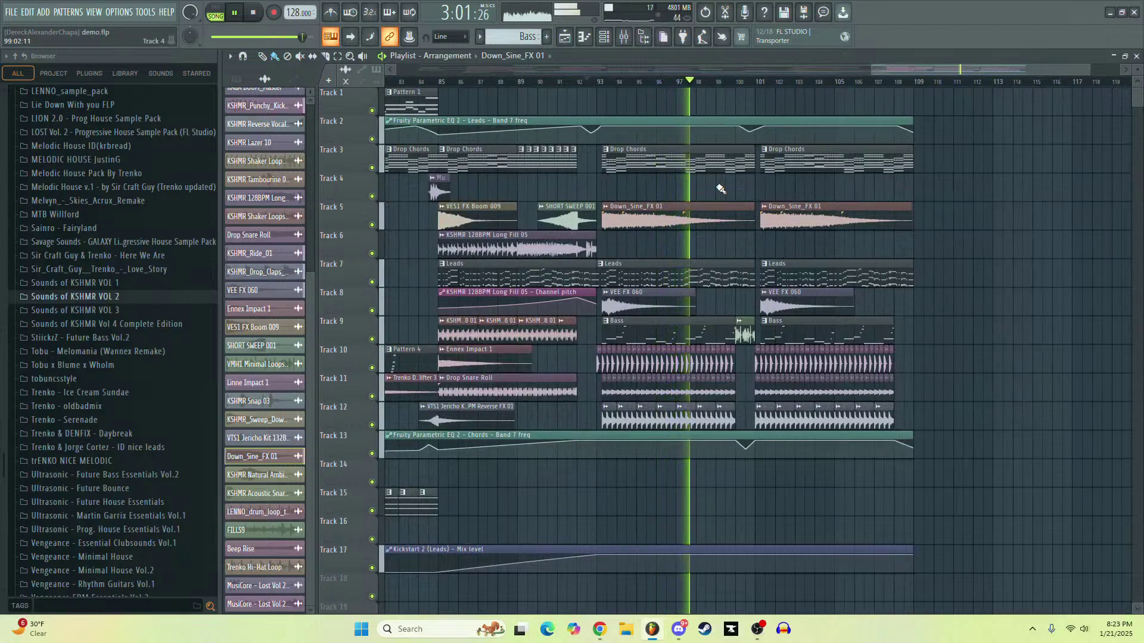
scroll(721, 189, "up", 1)
double_click(722, 218)
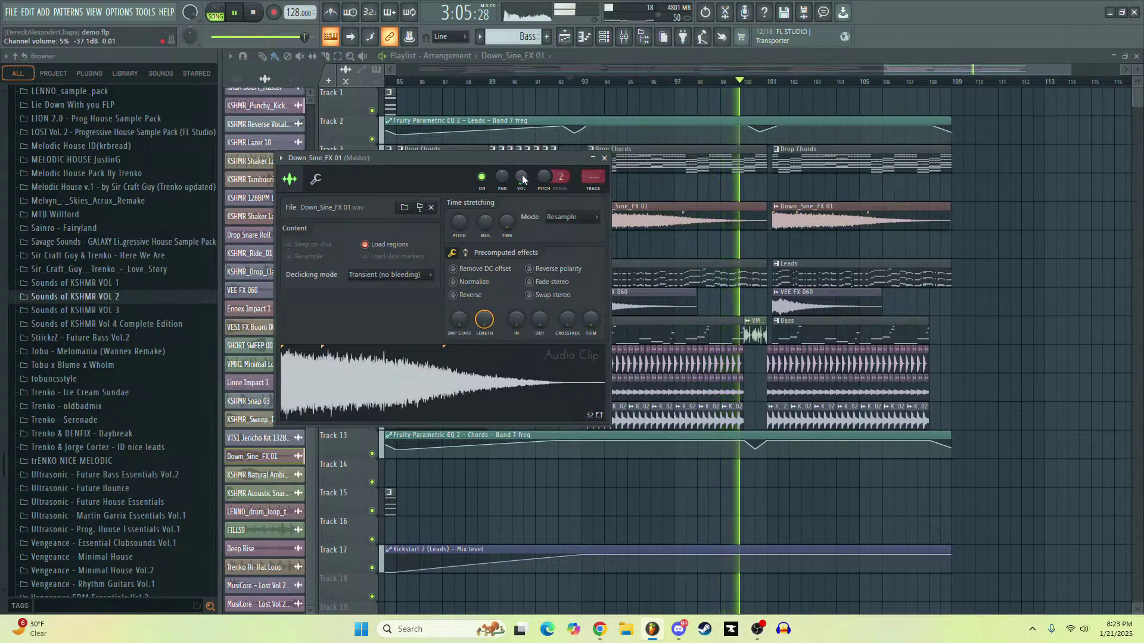
left_click(604, 158)
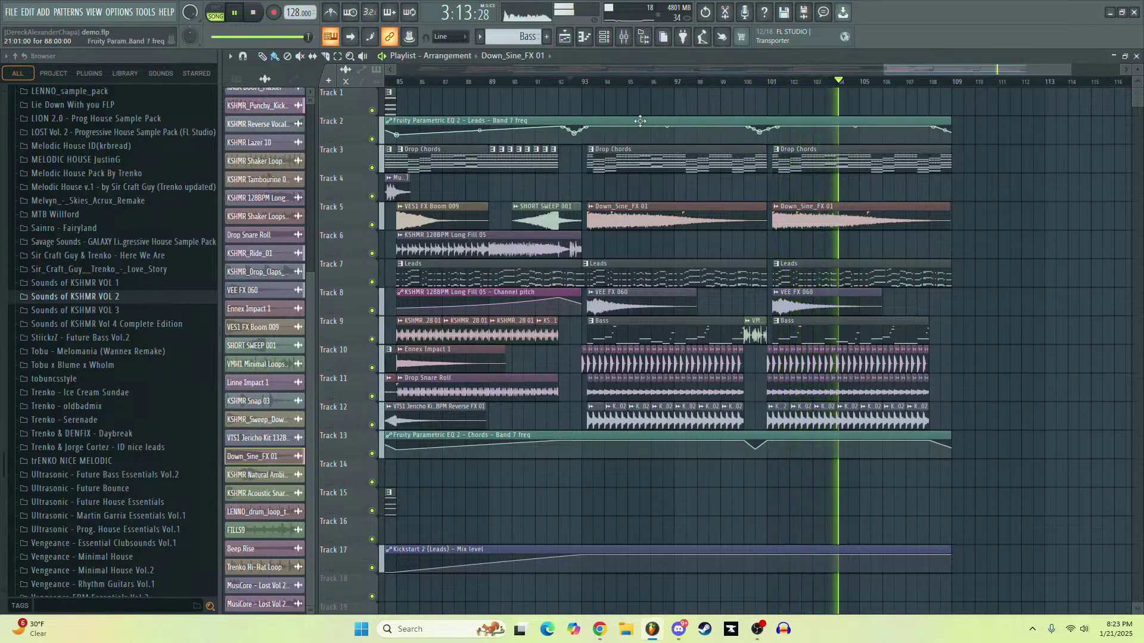
Stop playback and inspect the channel settings of the KSHMR_Punchy_Kick_38_G clip on Track 10
scroll(953, 360, "up", 2)
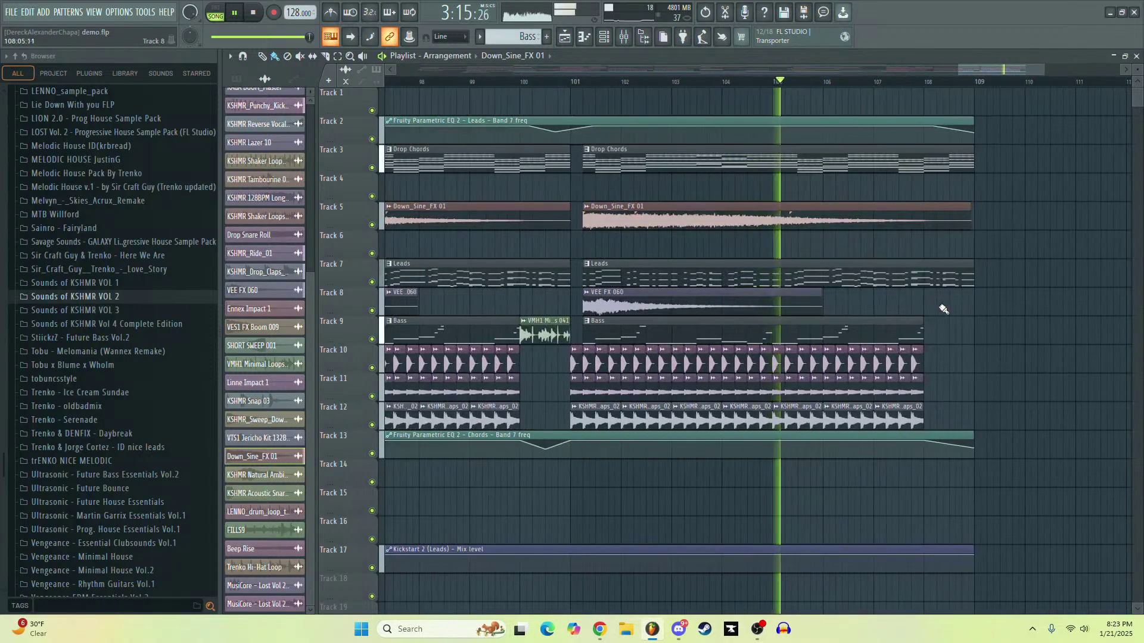
scroll(955, 361, "up", 2)
double_click(887, 368)
key("space")
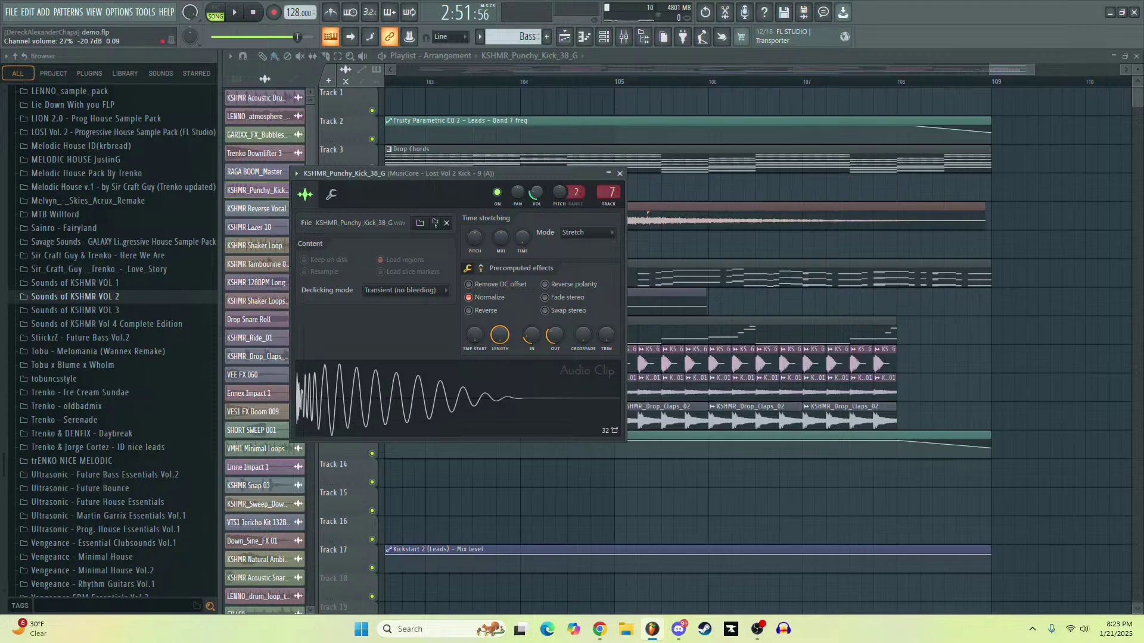
left_click(619, 174)
scroll(631, 179, "down", 4)
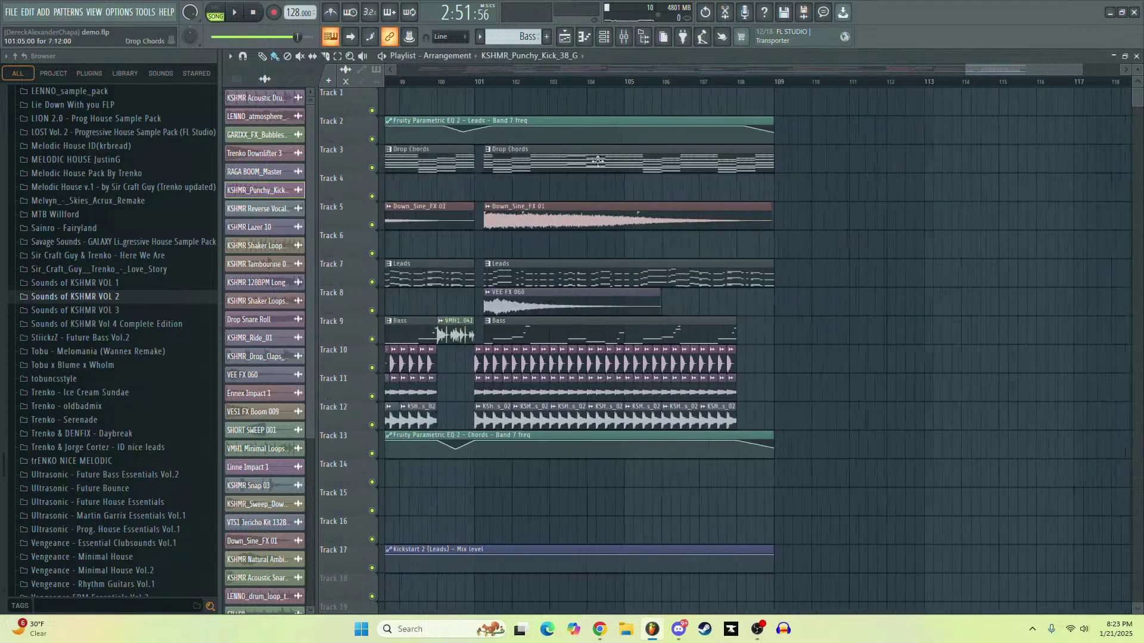
Play the arrangement from about bar 100 and inspect the KSHMR_Punchy_Kick_38_G channel settings on Track 10
left_click(451, 81)
key("space")
scroll(417, 83, "left", 3)
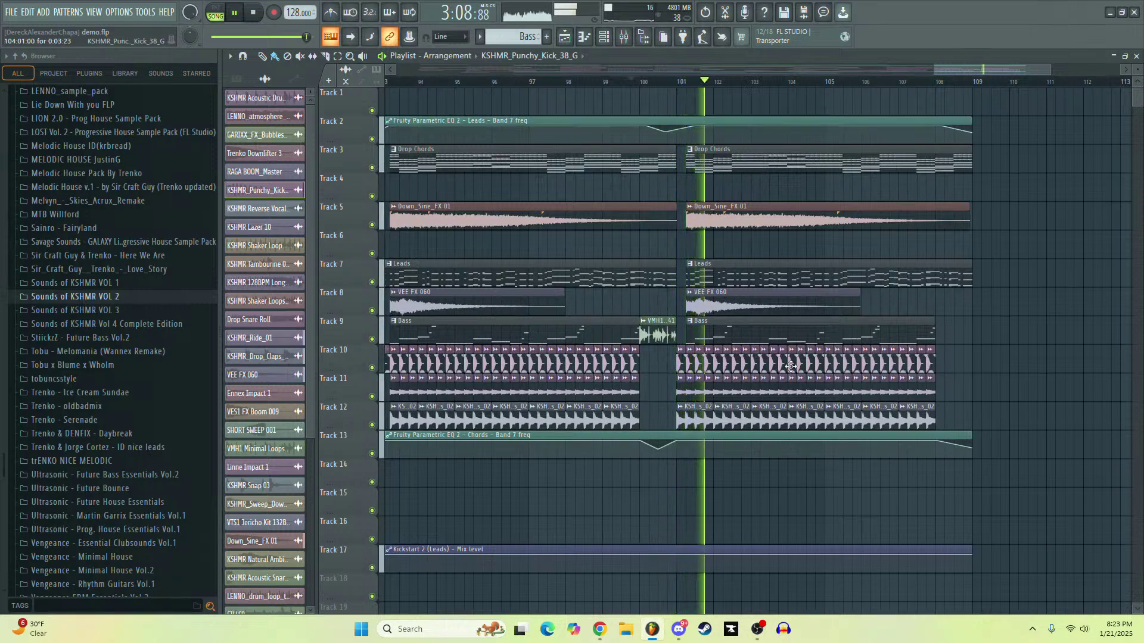
scroll(803, 373, "up", 2)
double_click(697, 365)
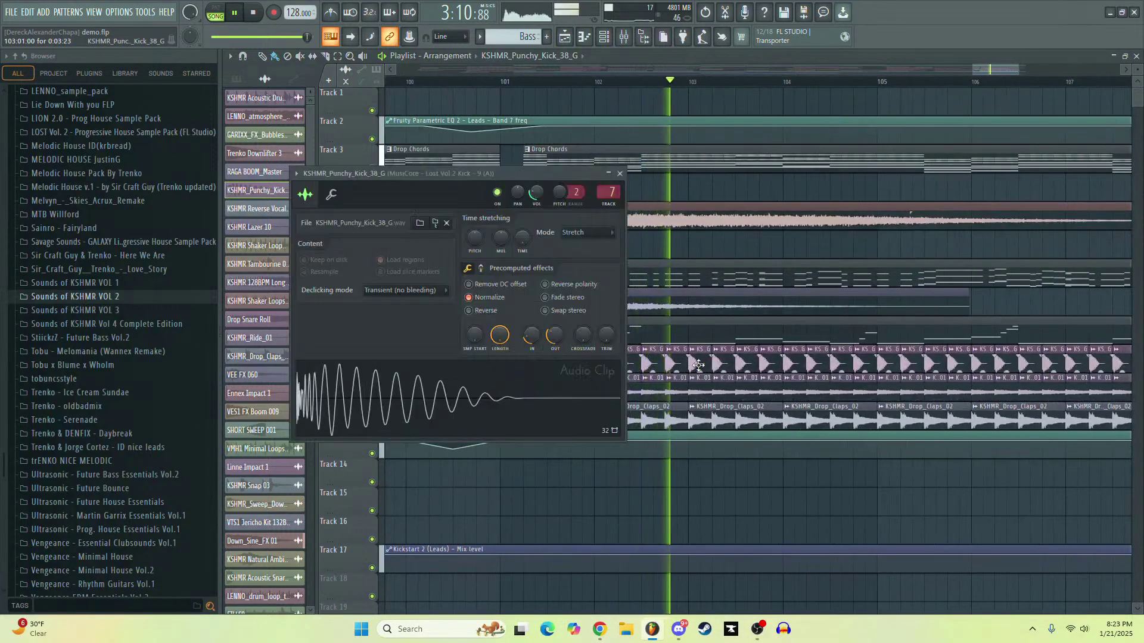
Rebalance the drop in the mixer by setting the Chords track to about -5.5 dB and adjusting the Bass track level, and stop playback
key("F9")
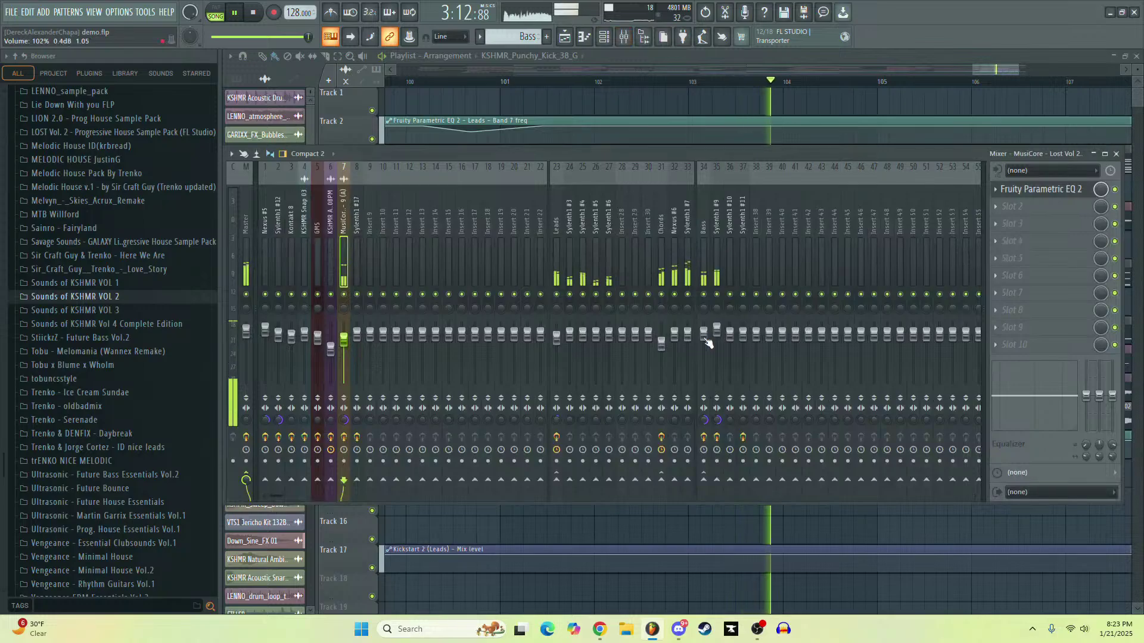
left_click(660, 342)
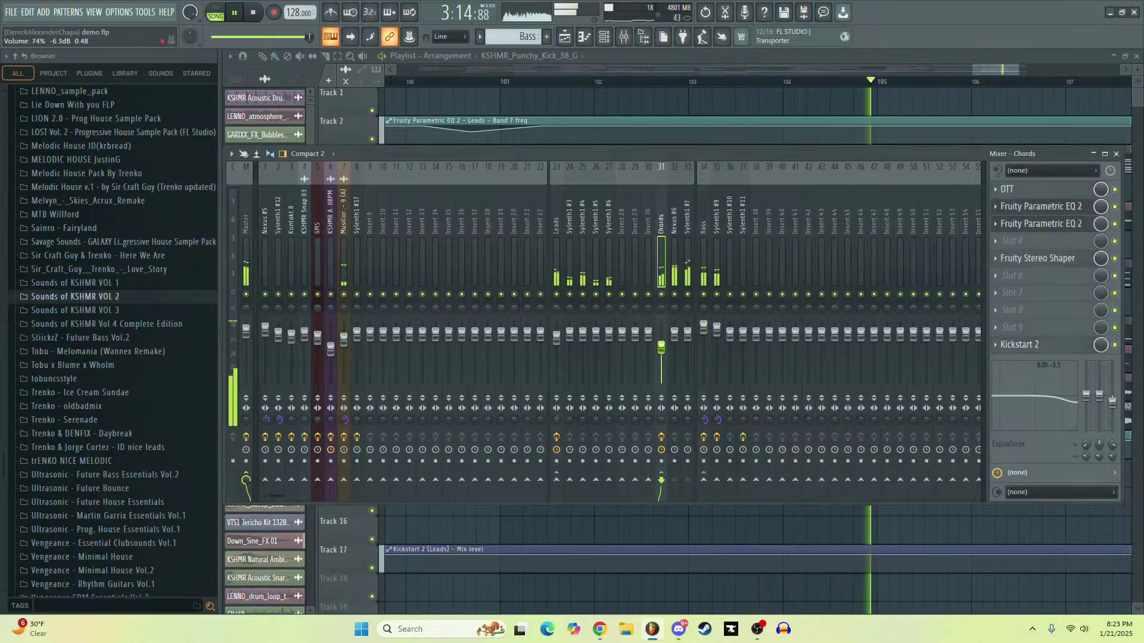
left_click_drag(703, 327, 661, 343)
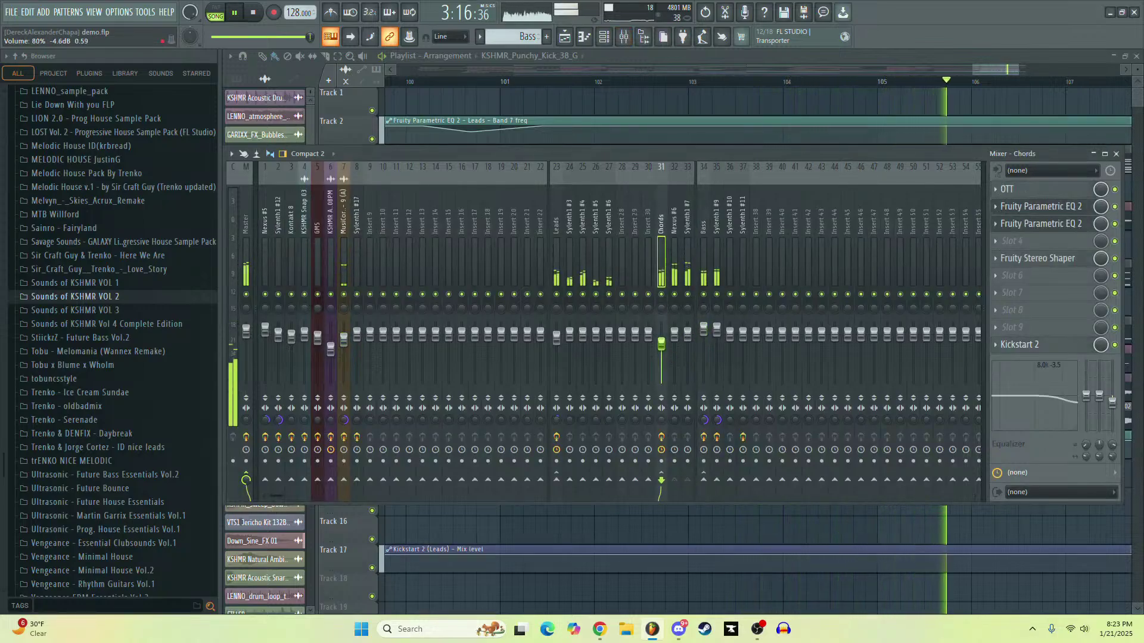
left_click(703, 331)
left_click(661, 345)
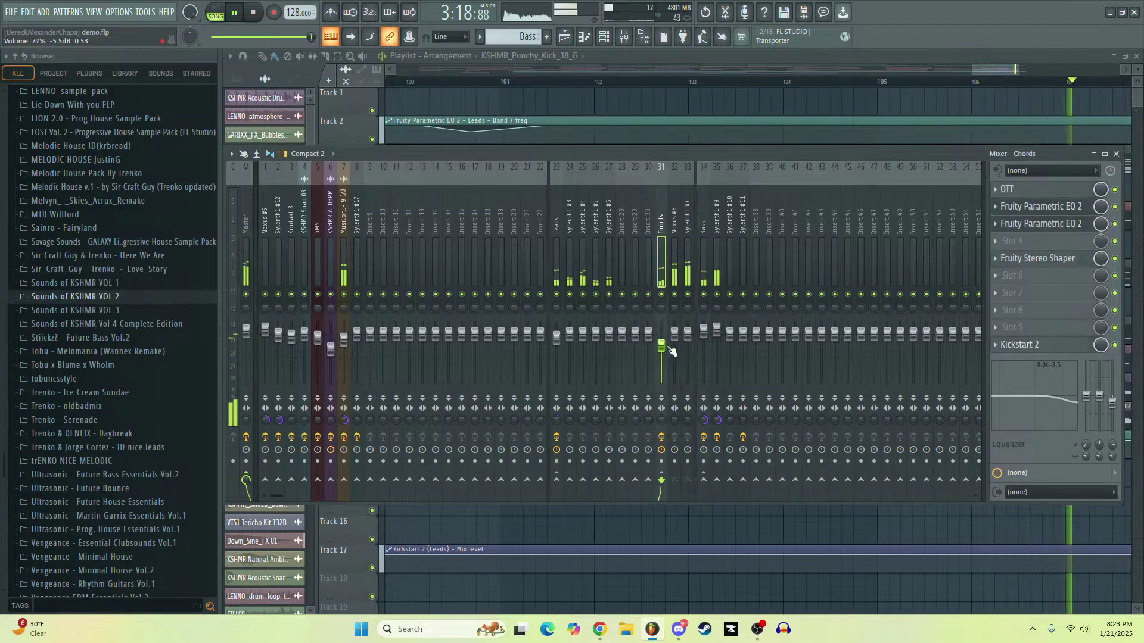
left_click(704, 332)
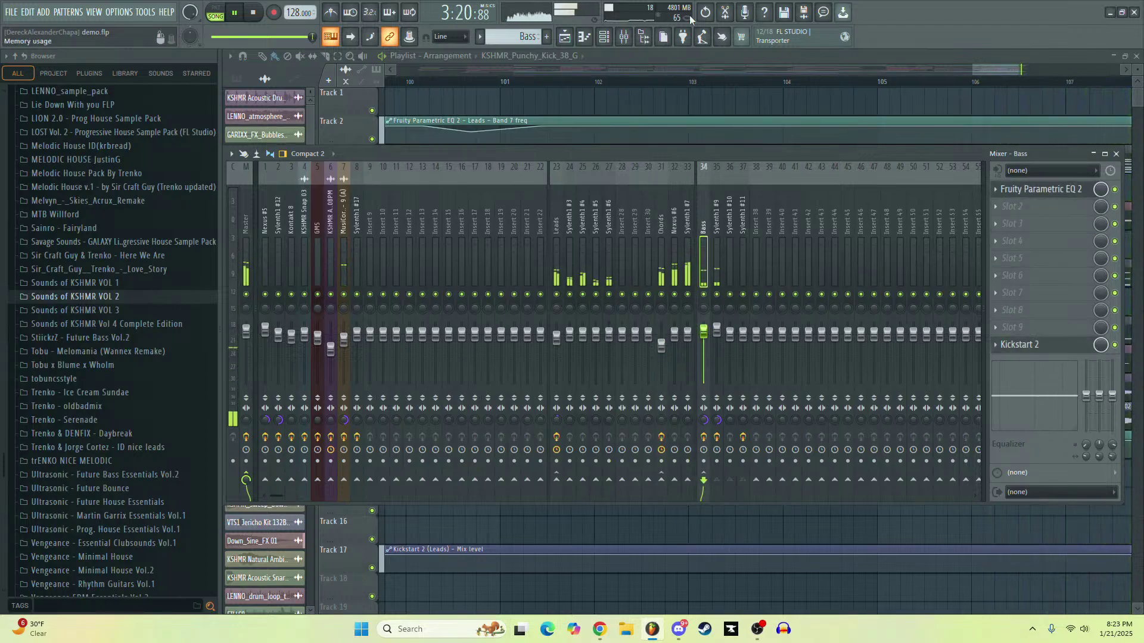
left_click(624, 37)
scroll(566, 200, "down", 8)
key("space")
scroll(1025, 312, "up", 4)
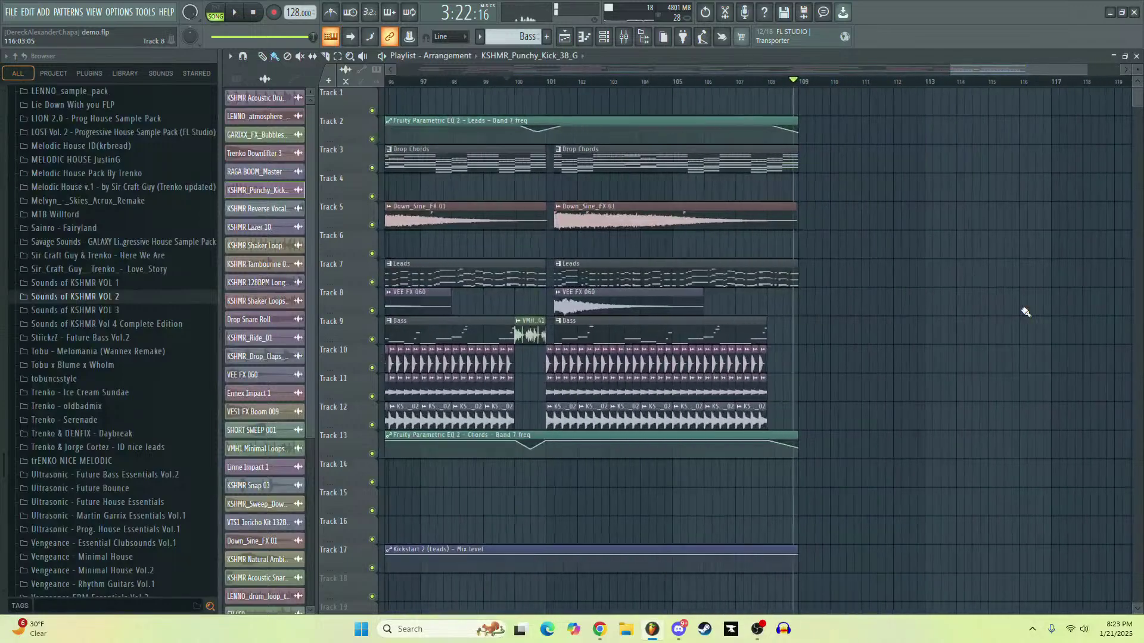
scroll(1025, 312, "down", 2)
left_click_drag(911, 70, 1003, 74)
scroll(935, 196, "down", 2)
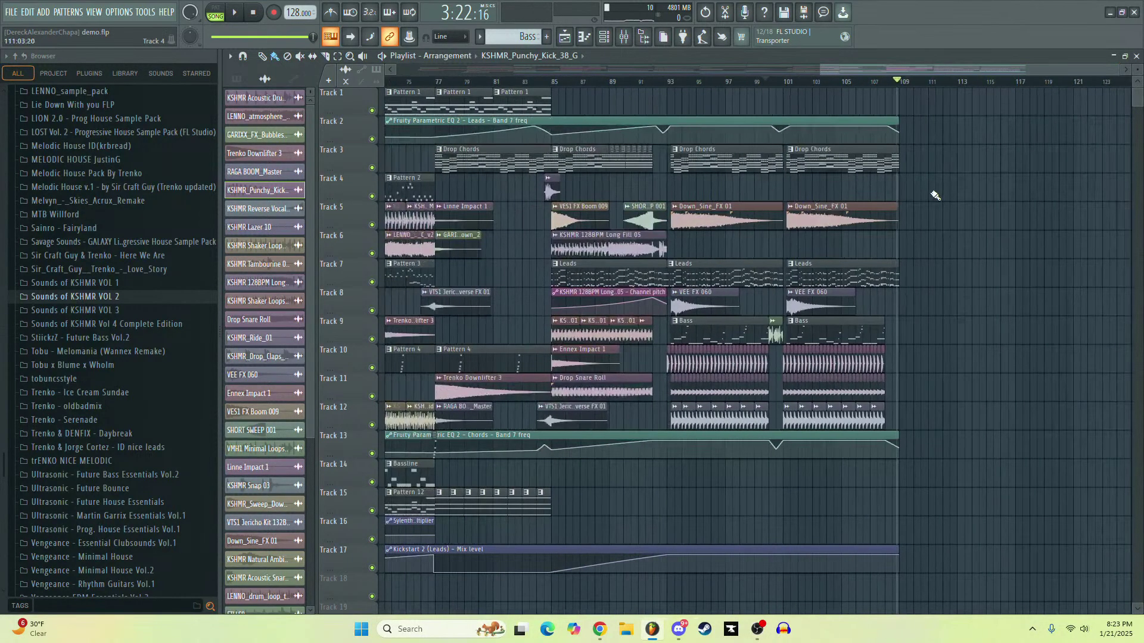
scroll(983, 153, "up", 4)
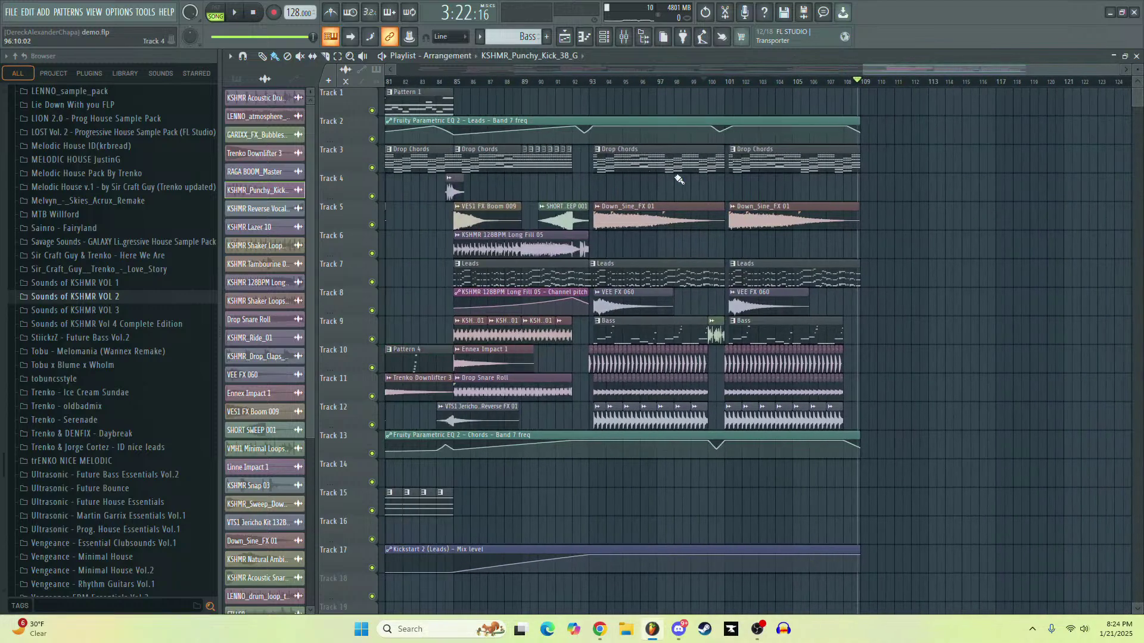
key("space")
left_click_drag(761, 159, 891, 161)
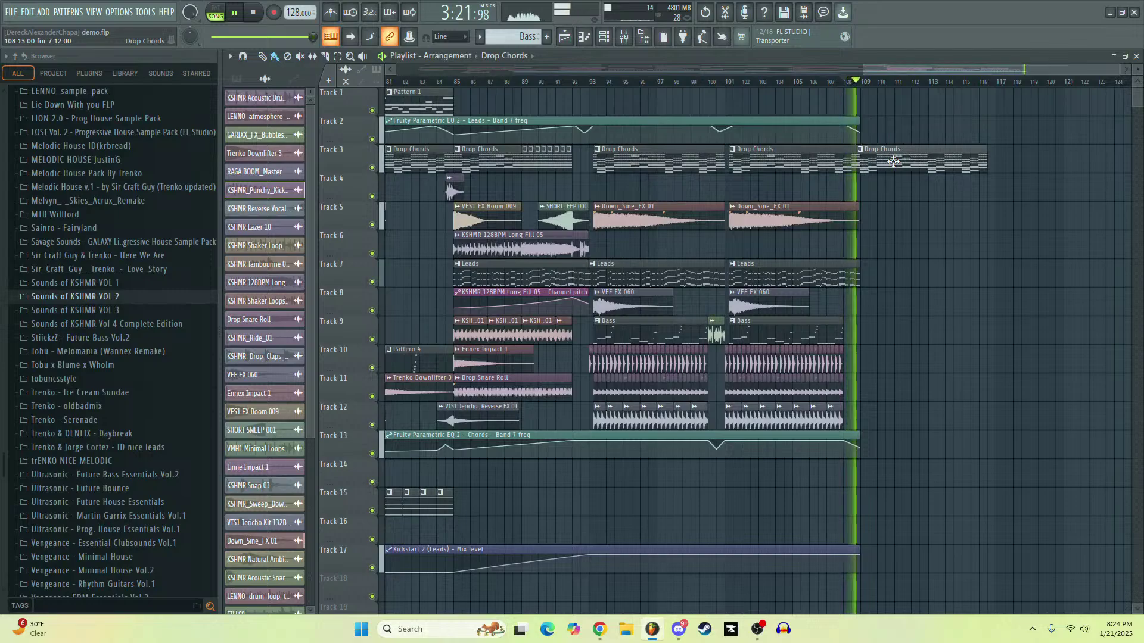
key("space")
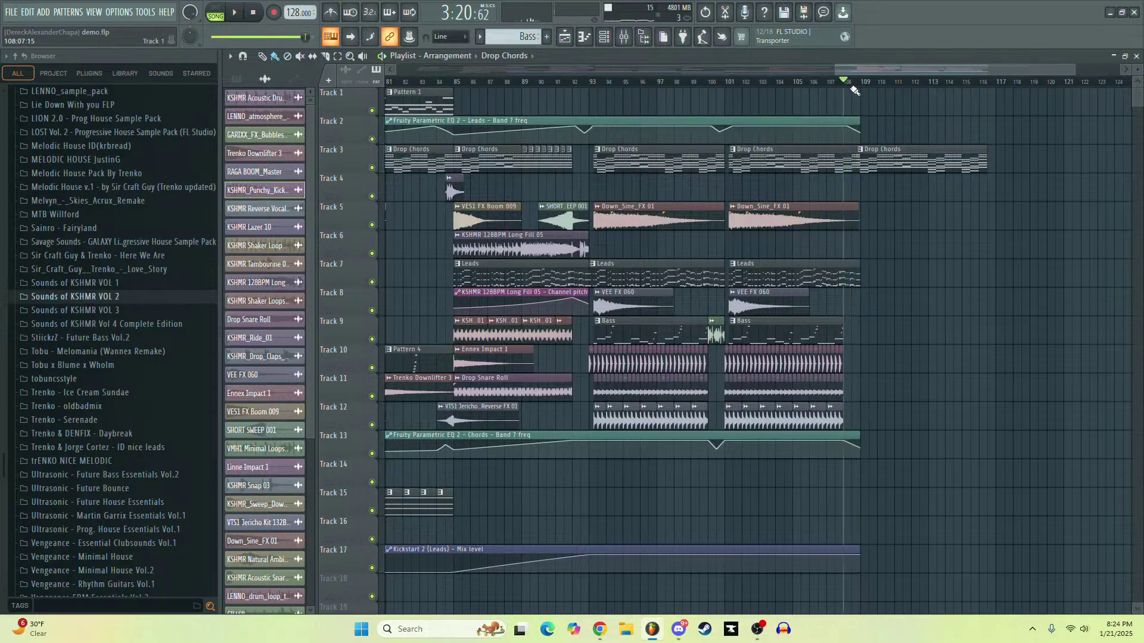
left_click(853, 90)
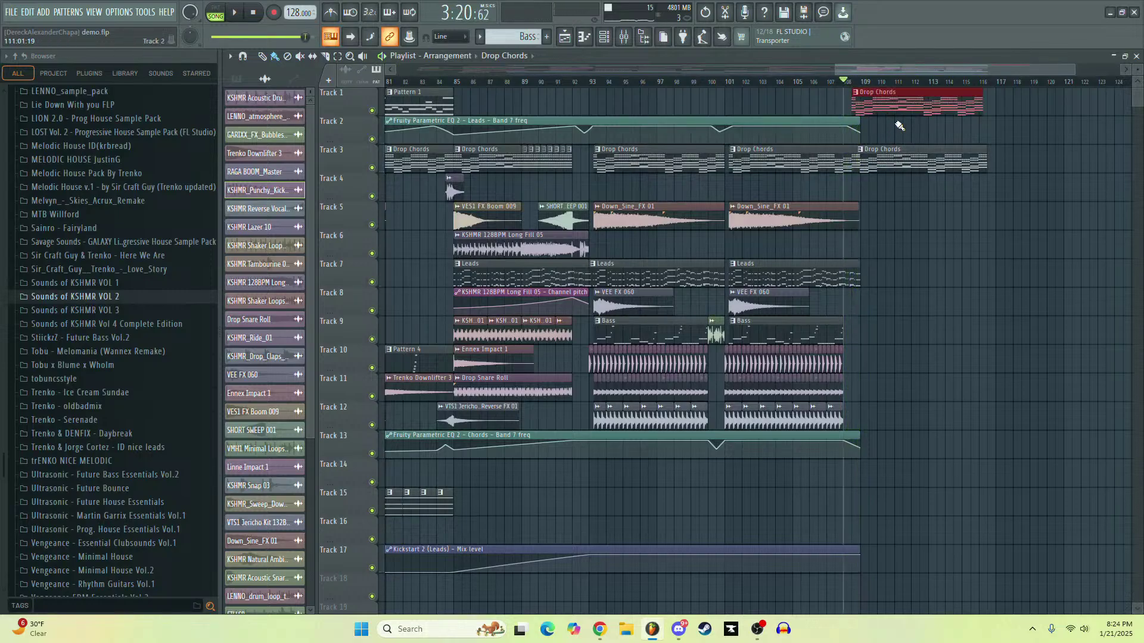
right_click(898, 111)
right_click(903, 160)
scroll(1053, 219, "down", 3)
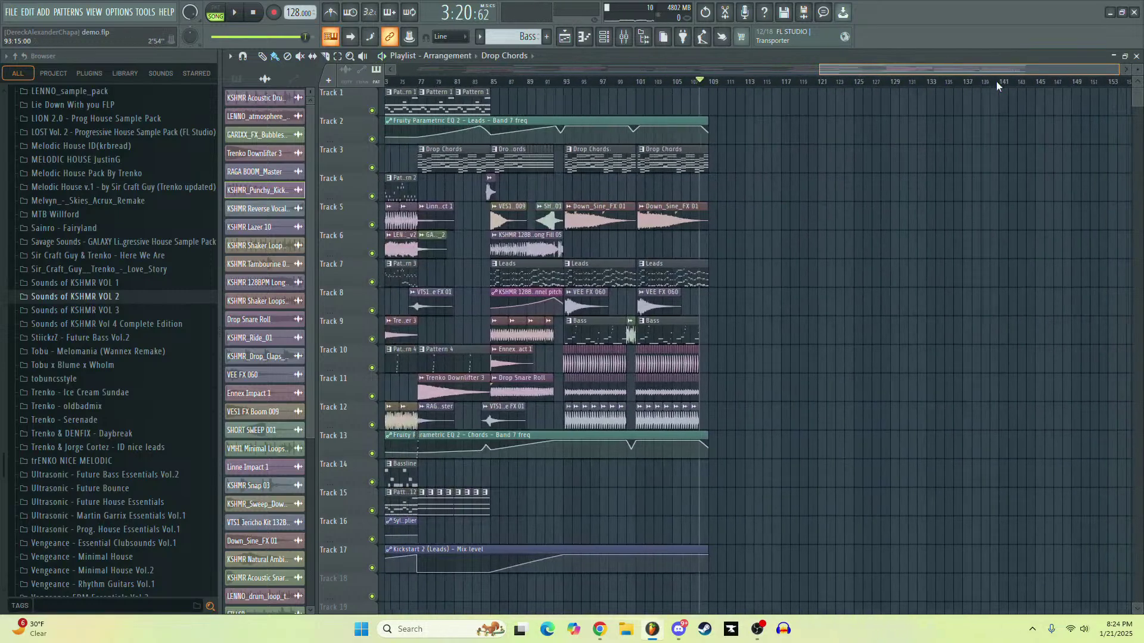
Extend the Leads Band 7 freq automation clip on Track 2 to about bar 121 and briefly play the drop's end
scroll(911, 84, "up", 4)
left_click_drag(912, 70, 1027, 70)
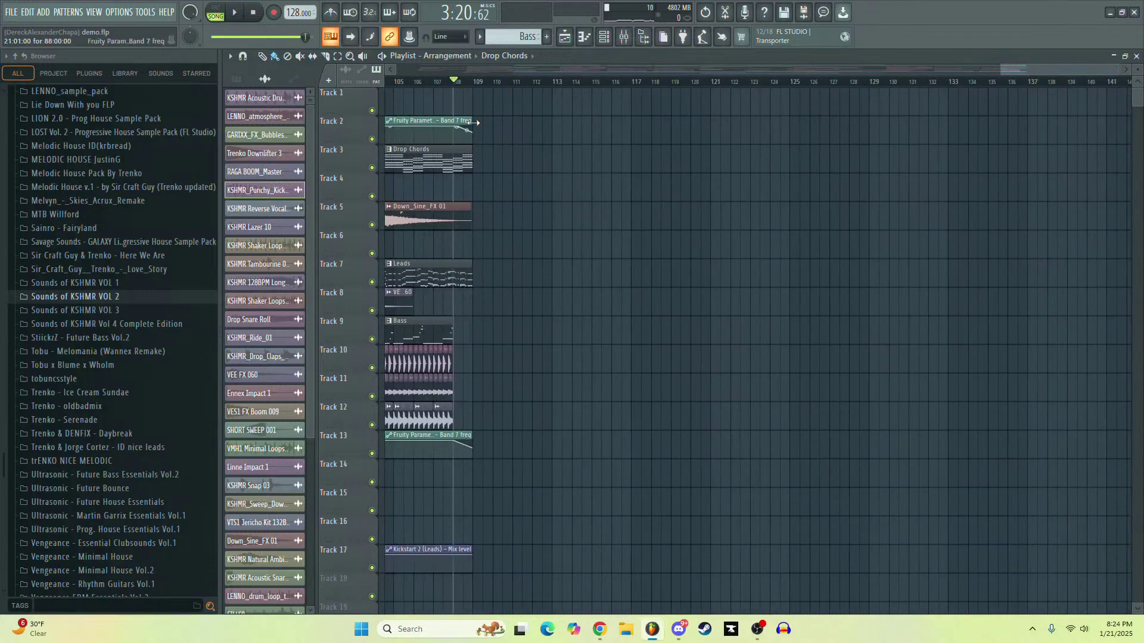
left_click_drag(473, 122, 720, 124)
key("space")
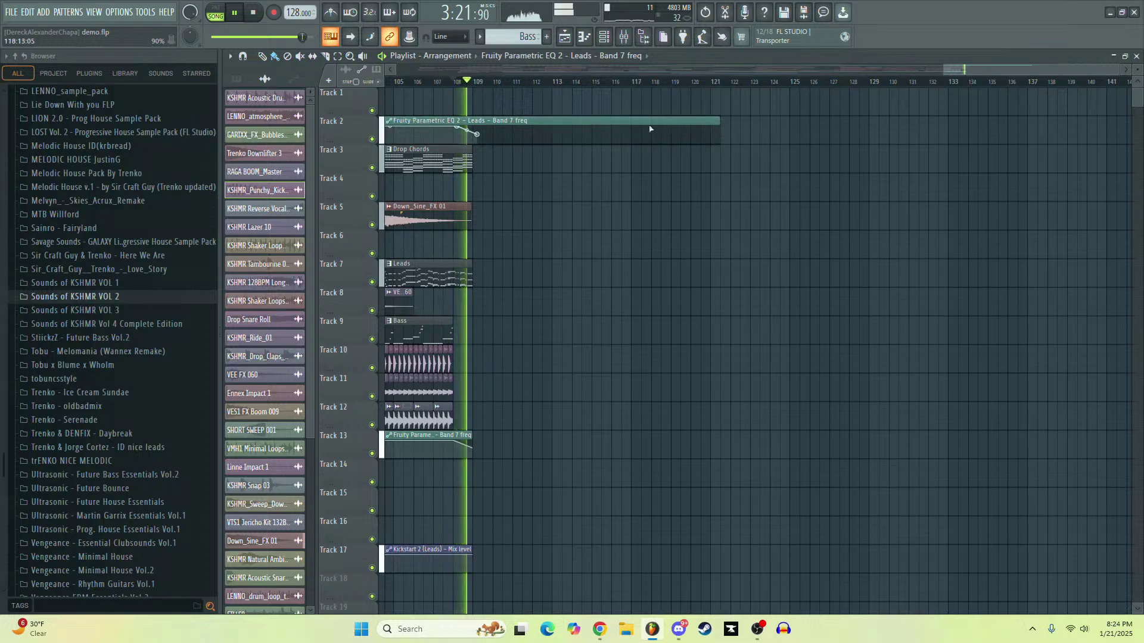
key("space")
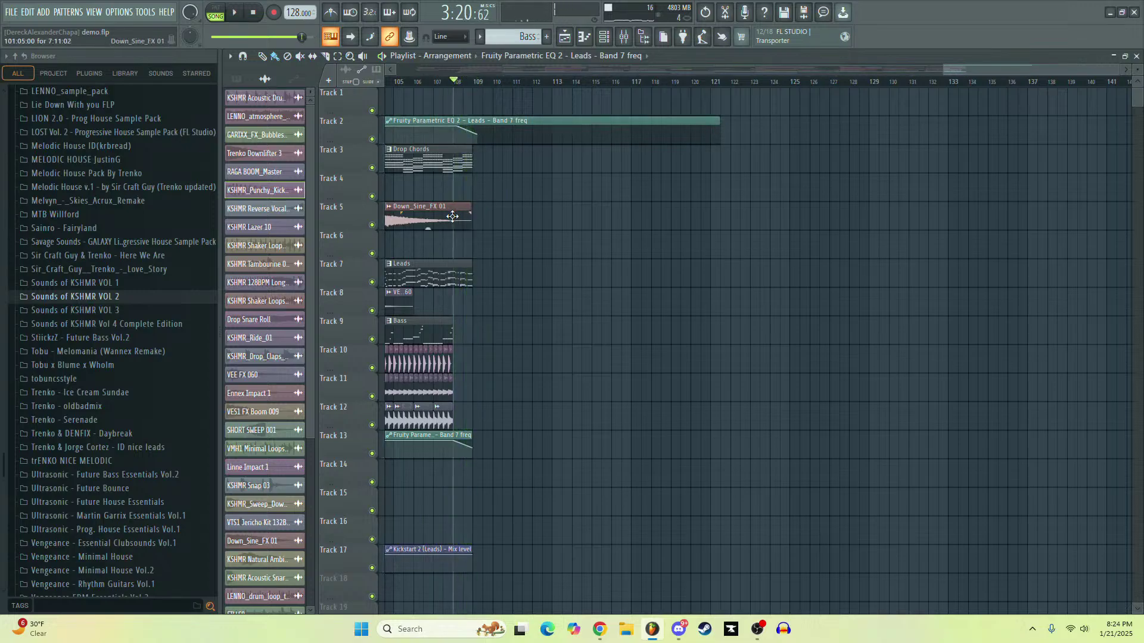
Duplicate the last Down_Sine_FX 01 clip on Track 5 so that the copy starts at bar 109
left_click_drag(446, 219, 577, 220)
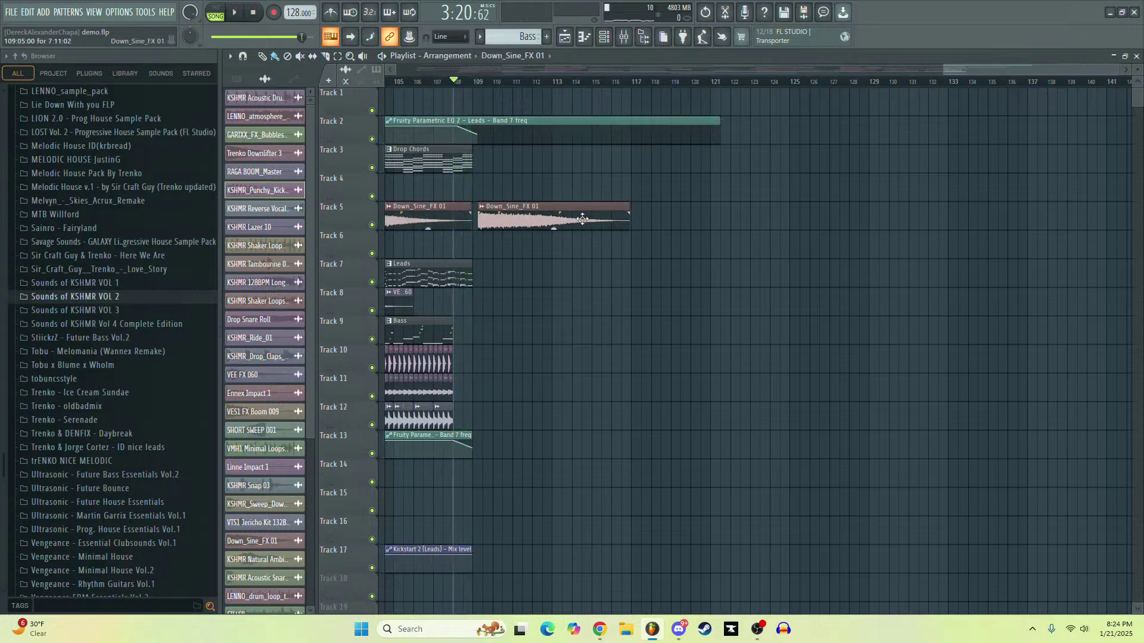
scroll(489, 224, "up", 6)
left_click_drag(497, 220, 483, 218)
scroll(622, 303, "down", 6)
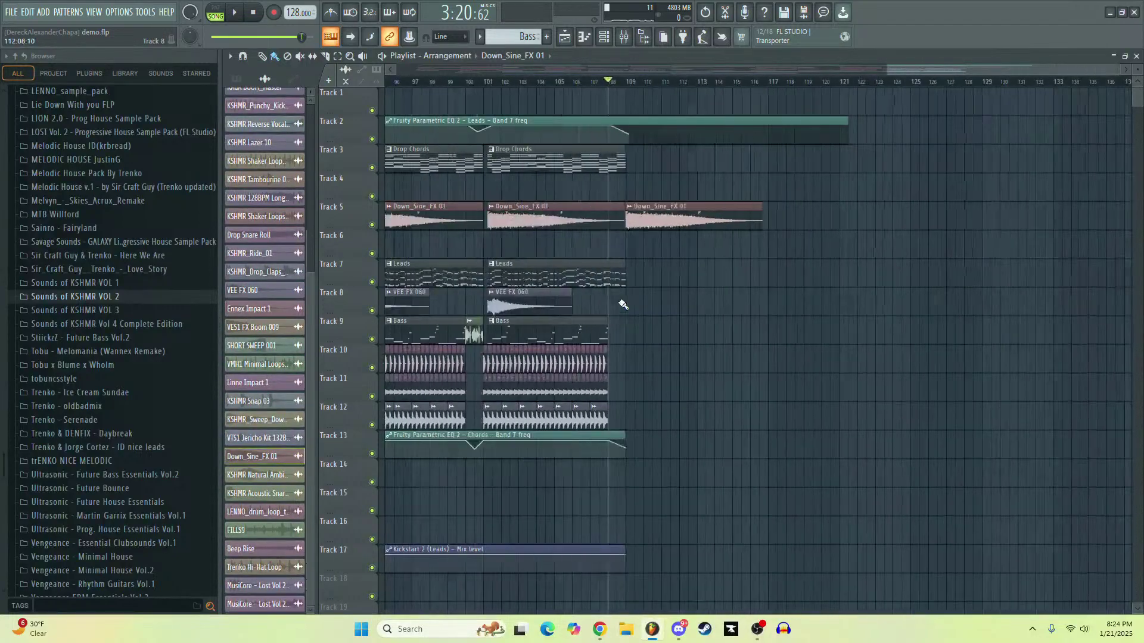
scroll(623, 304, "down", 1)
left_click_drag(541, 273, 666, 281)
scroll(691, 274, "up", 3)
key("space")
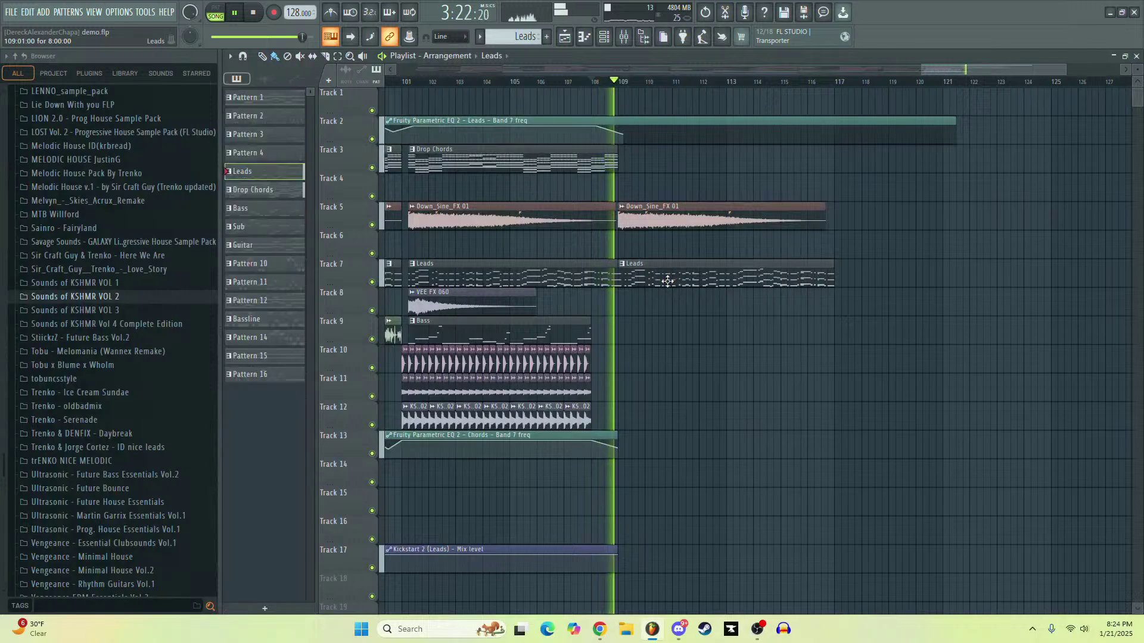
key("space")
key("ctrl+z")
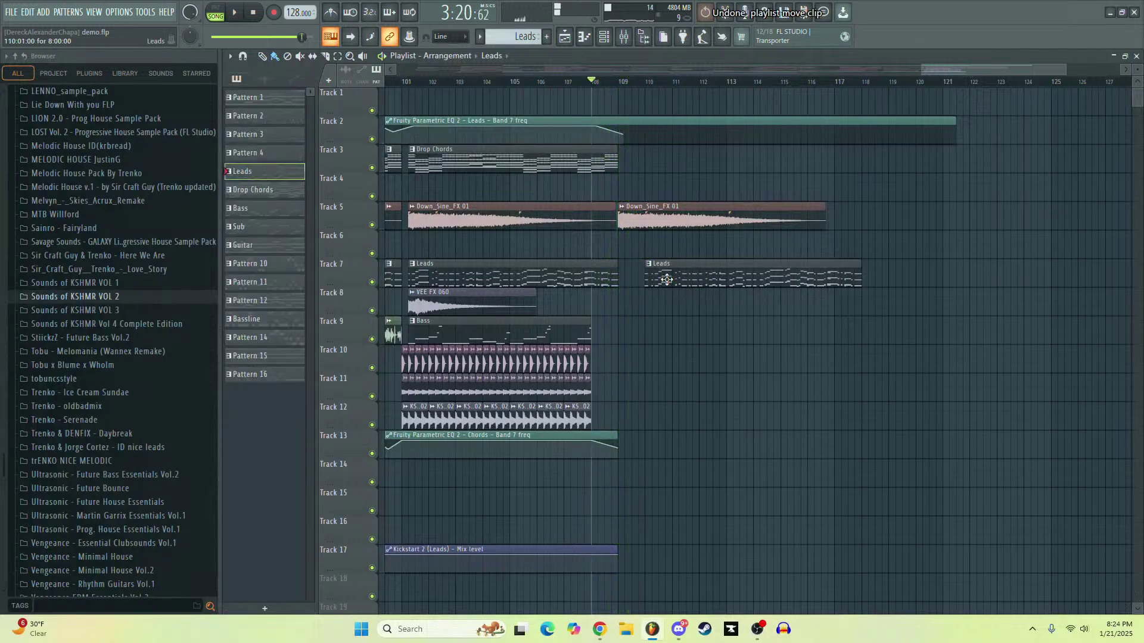
right_click(667, 279)
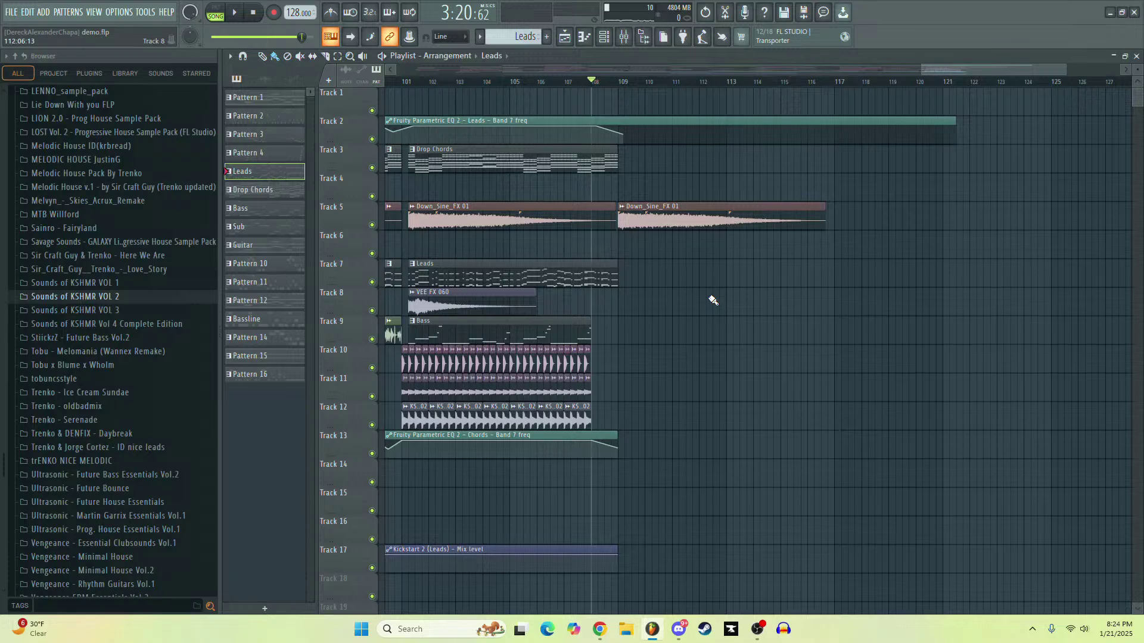
Play the arrangement from bar 69, delete the third Down_Sine_FX 01 clip from Track 5 and stop playback
scroll(598, 277, "down", 4)
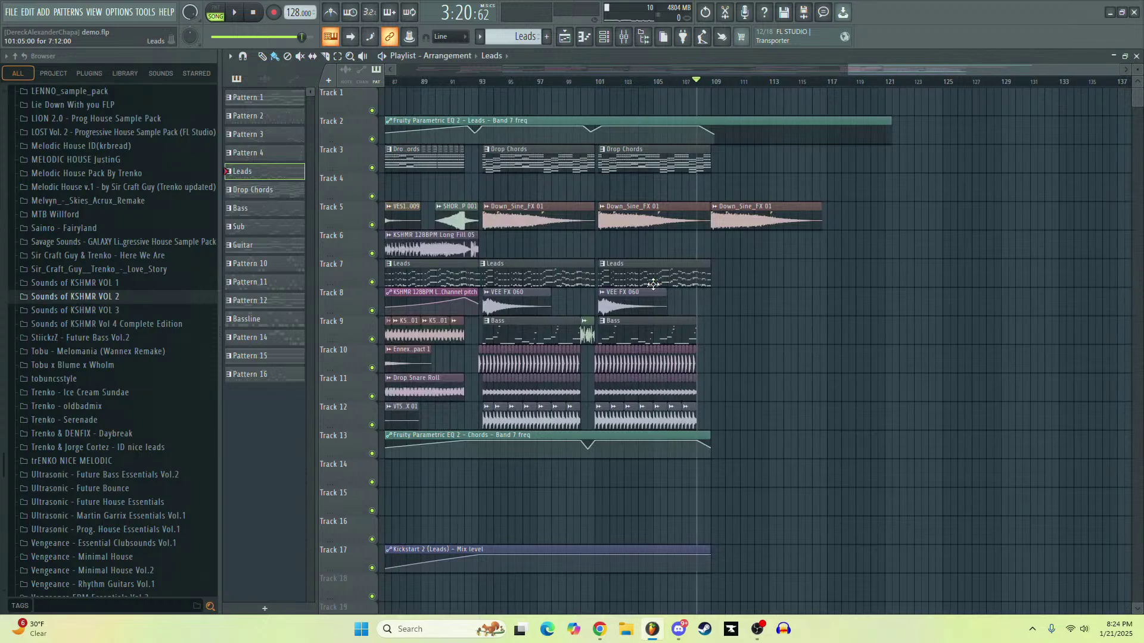
left_click(432, 83)
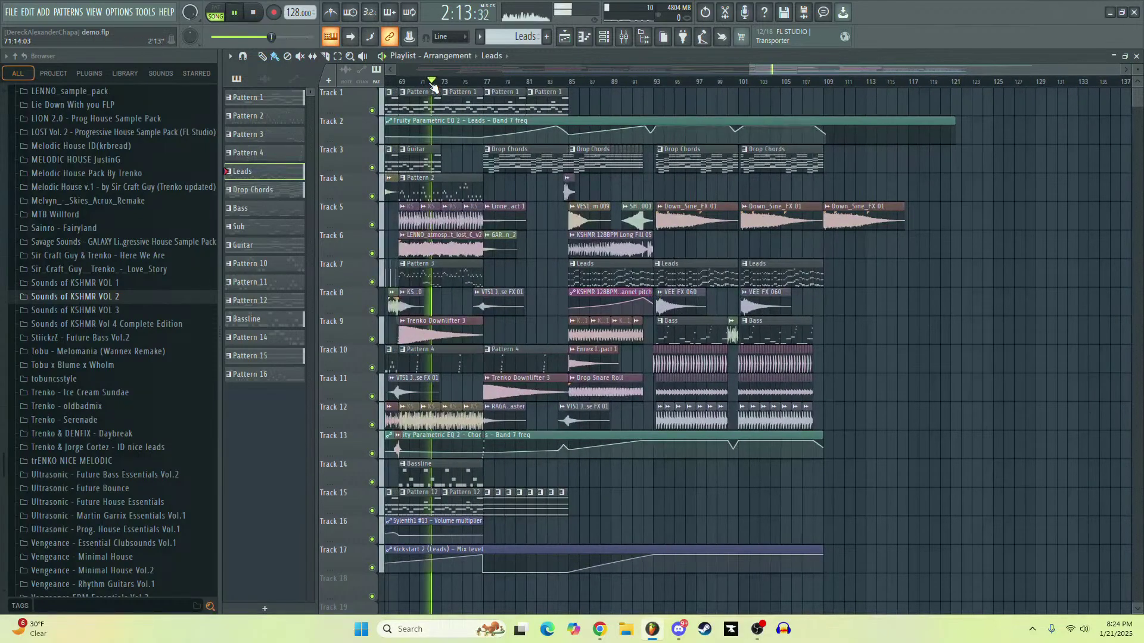
left_click(399, 81)
scroll(400, 148, "up", 2)
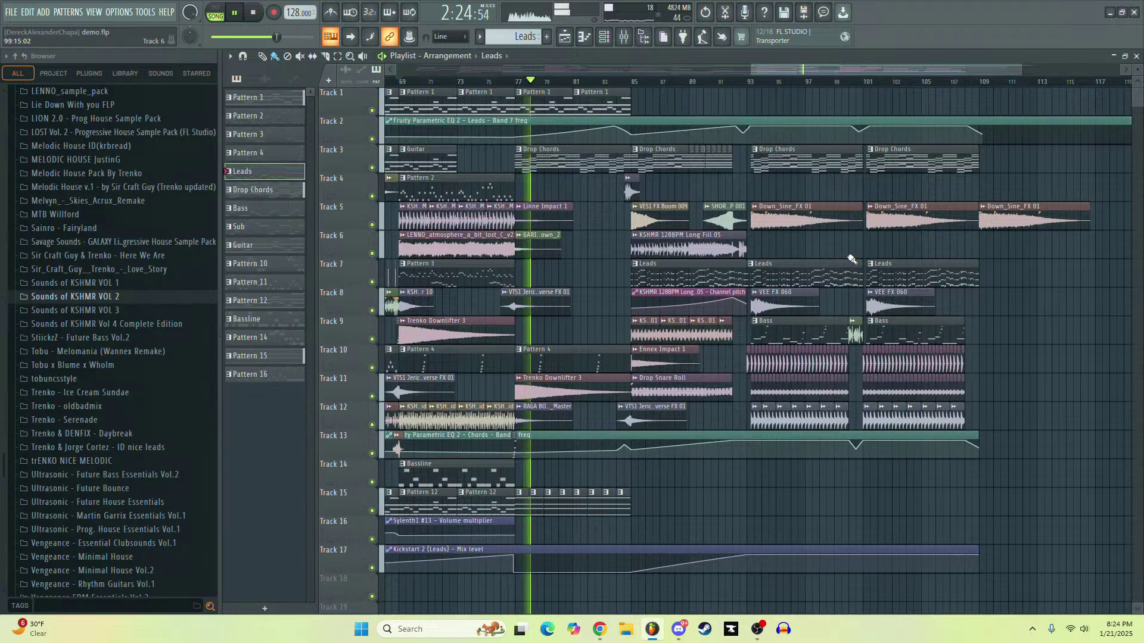
right_click(1006, 221)
key("space")
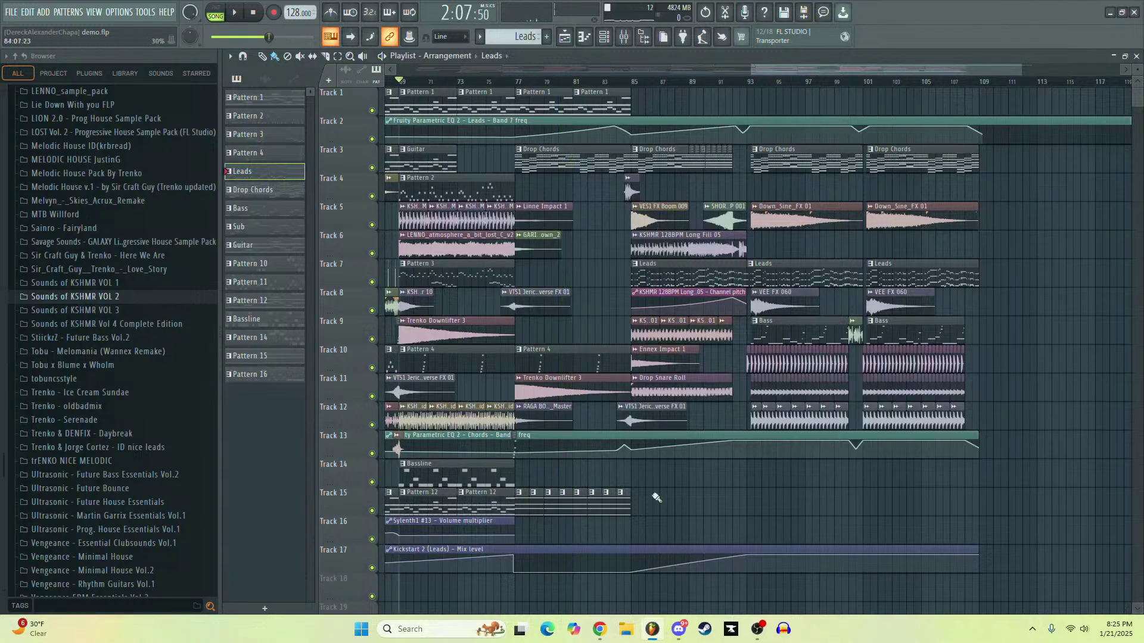
Copy the Leads and Drop Chords clips to bar 109 on Tracks 7 and 3, playing the transition from about bar 108
scroll(802, 137, "right", 5)
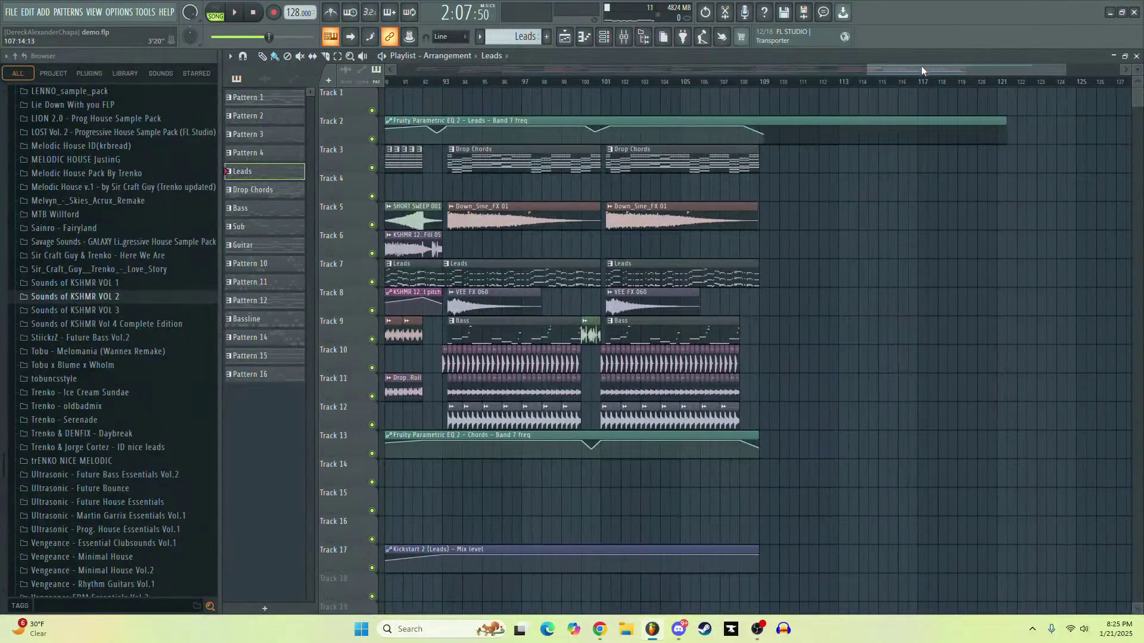
scroll(953, 69, "down", 2)
left_click_drag(494, 281, 766, 278)
left_click(667, 82)
key("space")
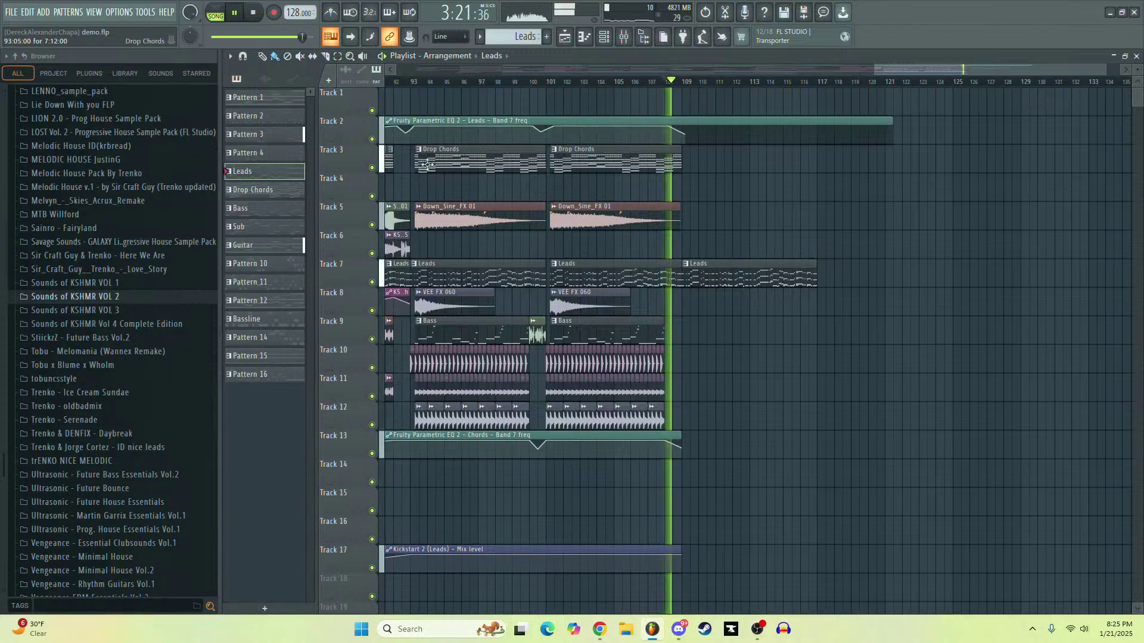
left_click_drag(575, 160, 727, 165)
key("space")
Copy the Down_Sine_FX 01 clip on Track 5 to bar 109 and play the transition into it
scroll(715, 160, "up", 2)
key("space")
left_click_drag(462, 208, 683, 210)
key("ctrl+z")
key("space")
left_click_drag(513, 209, 734, 210)
key("space")
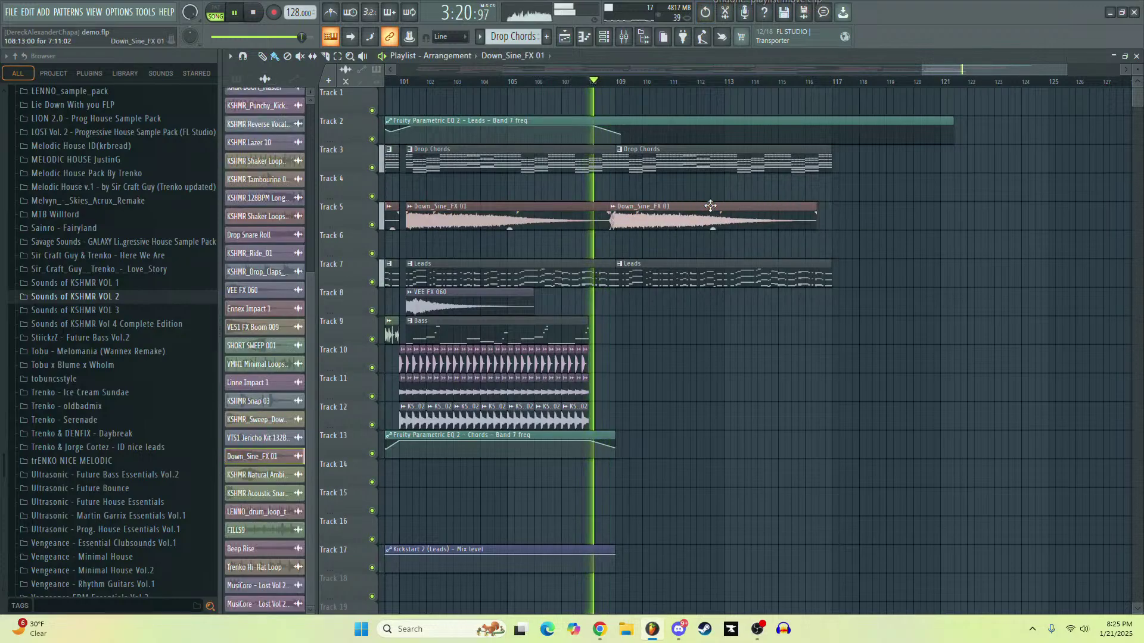
scroll(570, 208, "up", 4)
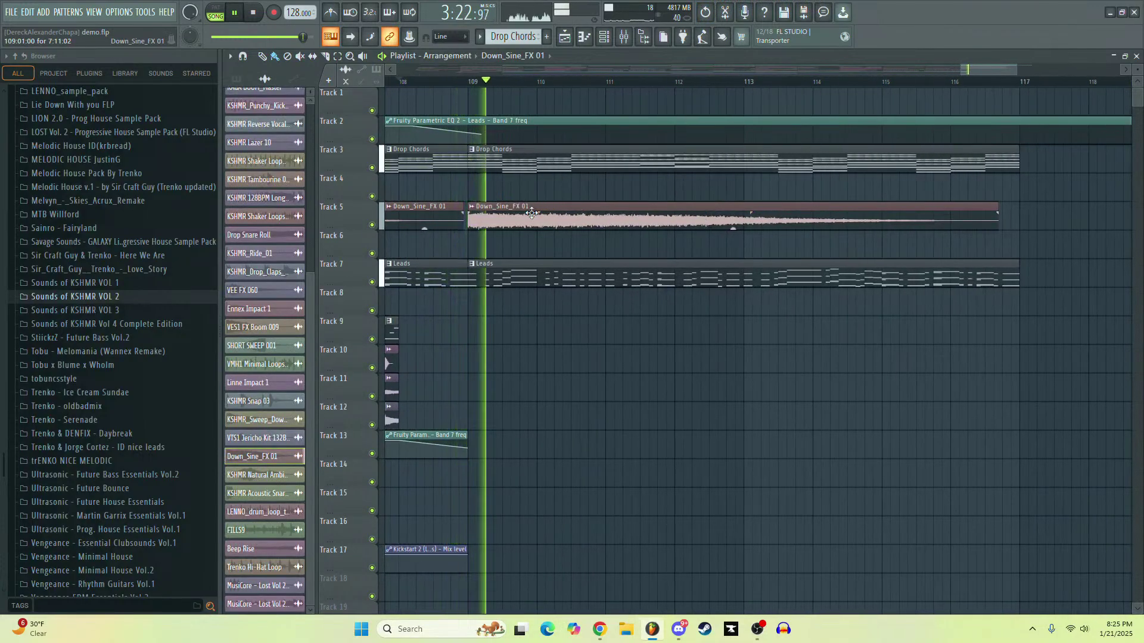
Ramp the Leads Band 7 freq automation up to bar 111, and extend the Chords automation clip to bar 111 with a similar rise
key("space")
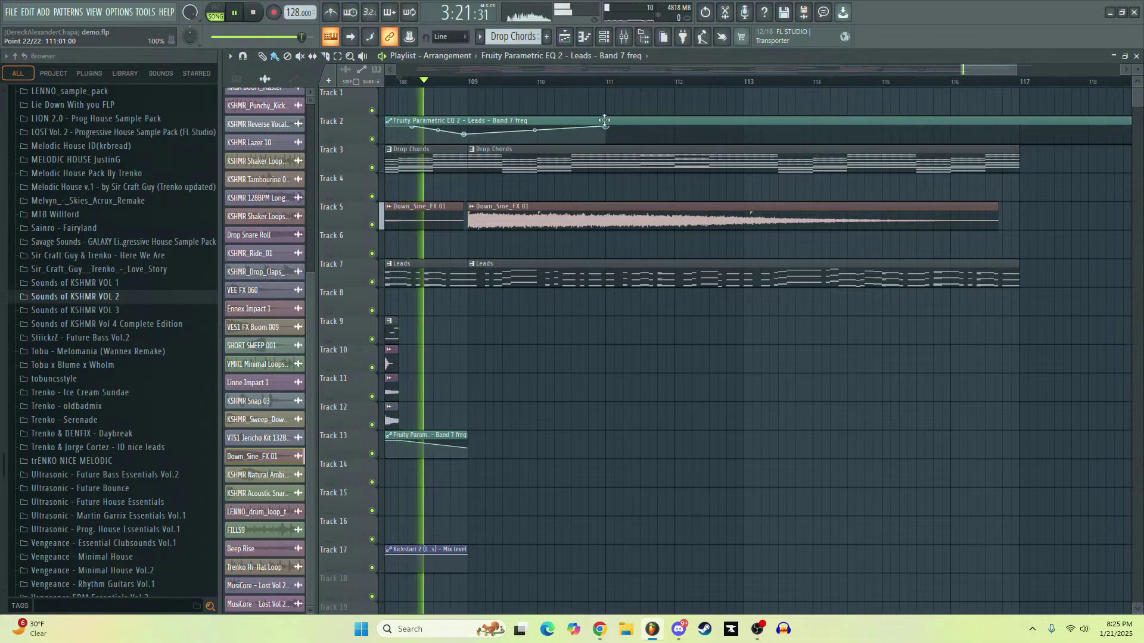
left_click_drag(468, 439, 603, 432)
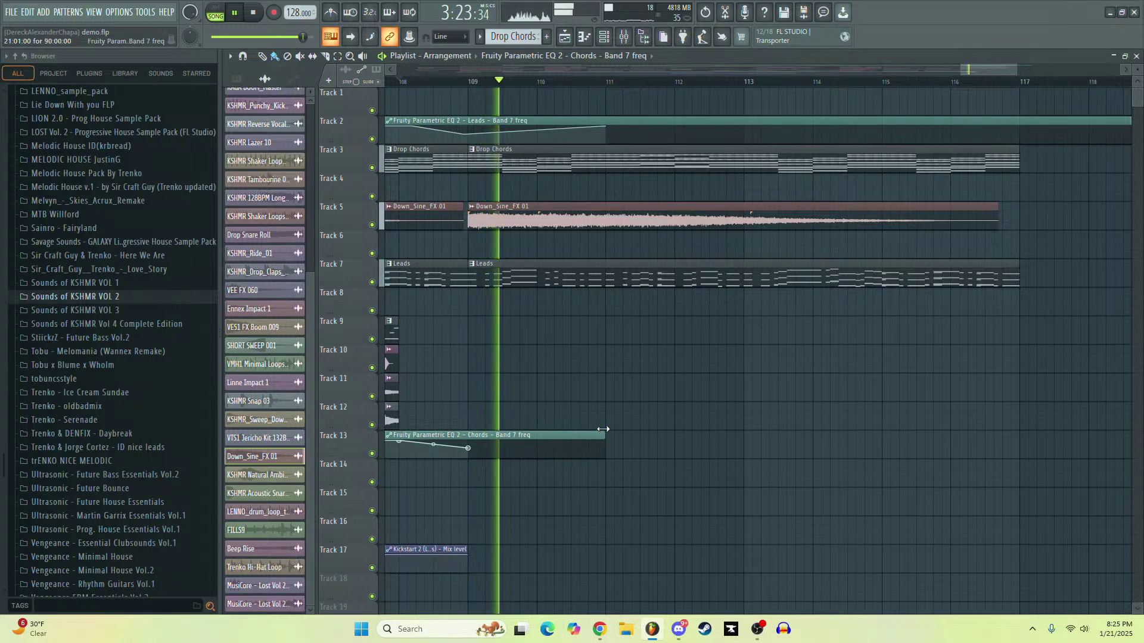
right_click(604, 446)
key("space")
key("ctrl+z")
right_click(598, 445)
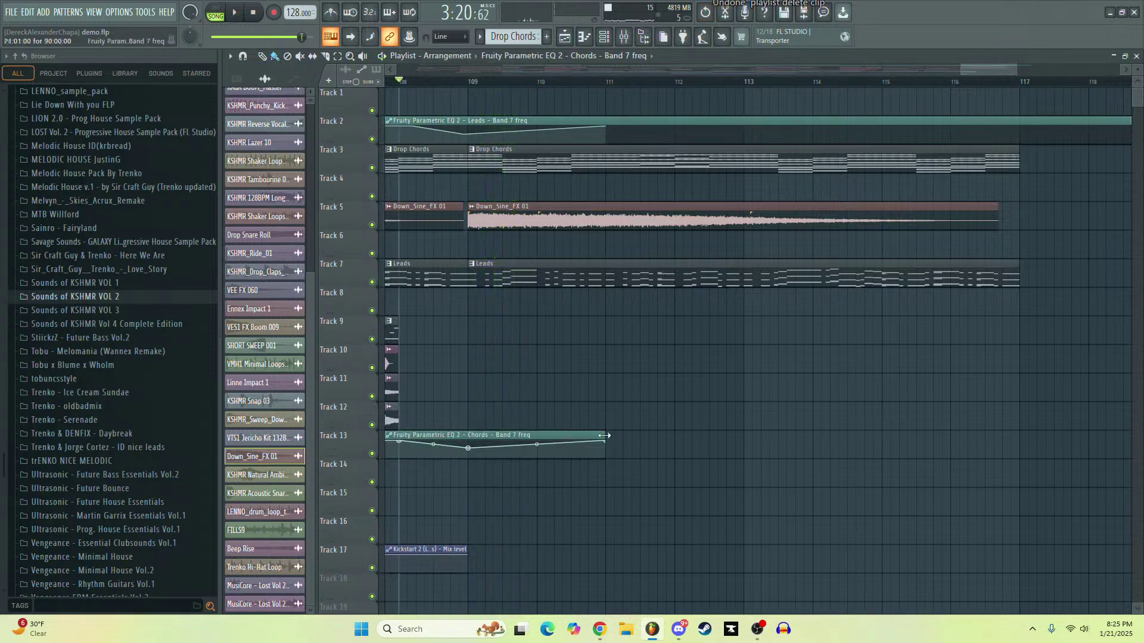
Make the Leads pattern clip at bar 109 on Track 7 unique
right_click(475, 269)
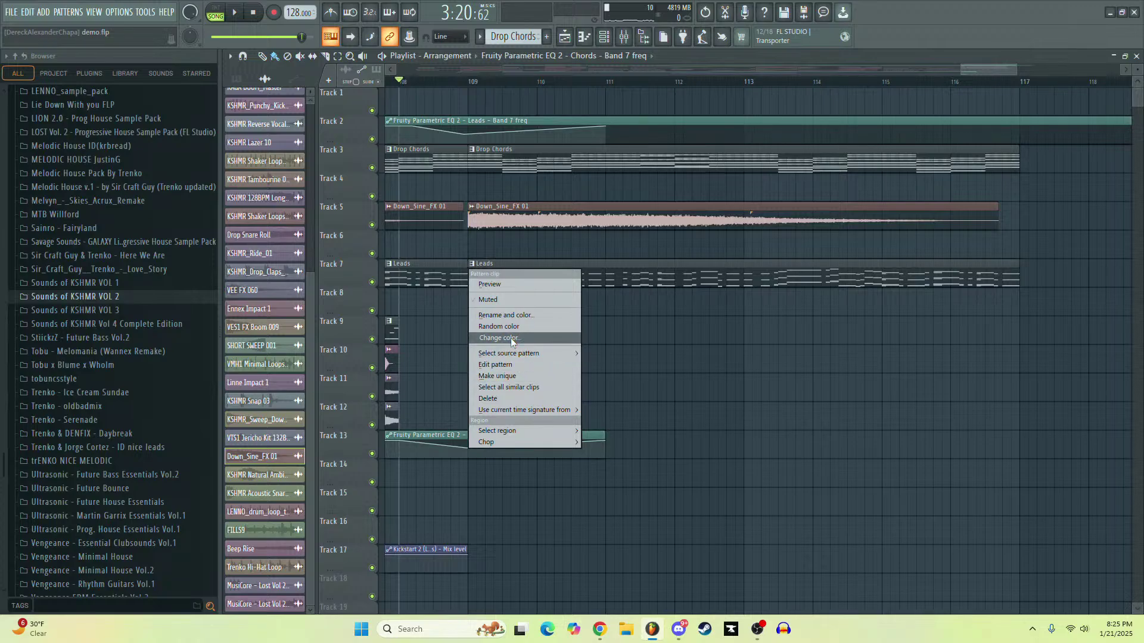
left_click(502, 375)
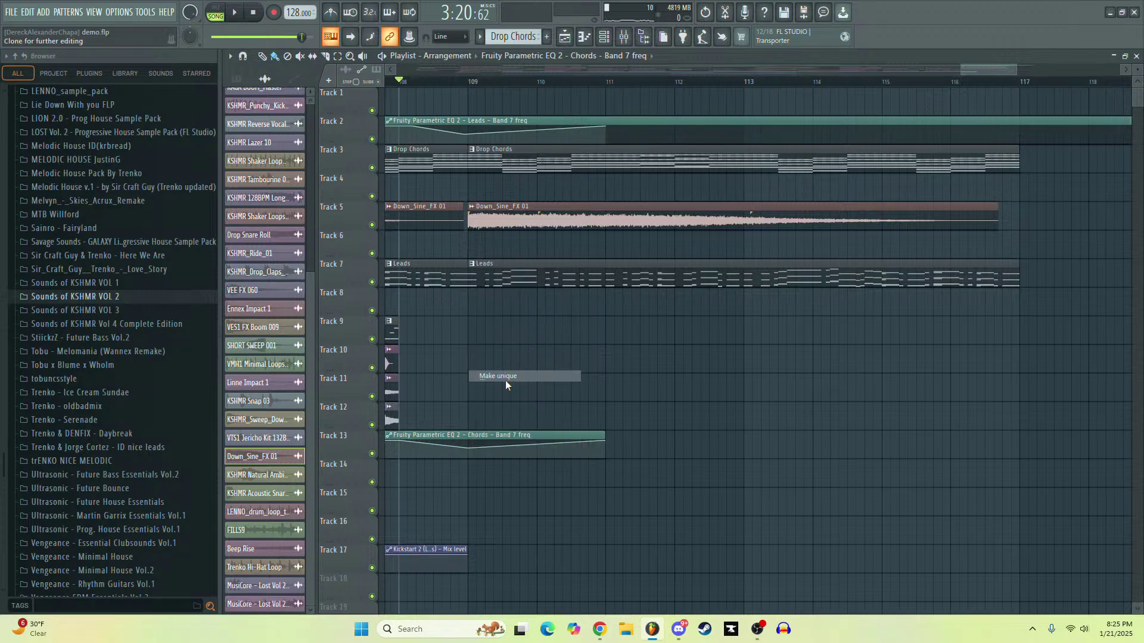
Check the Leads #2 pattern's channels while playing the section around bar 110
left_click(607, 39)
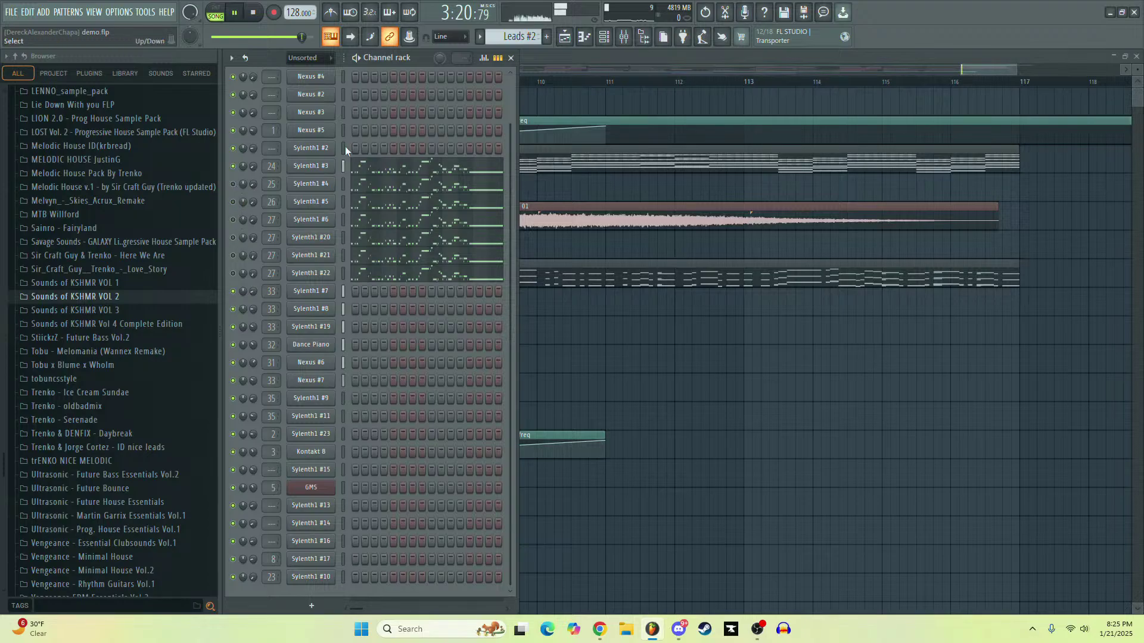
left_click(524, 81)
left_click(605, 38)
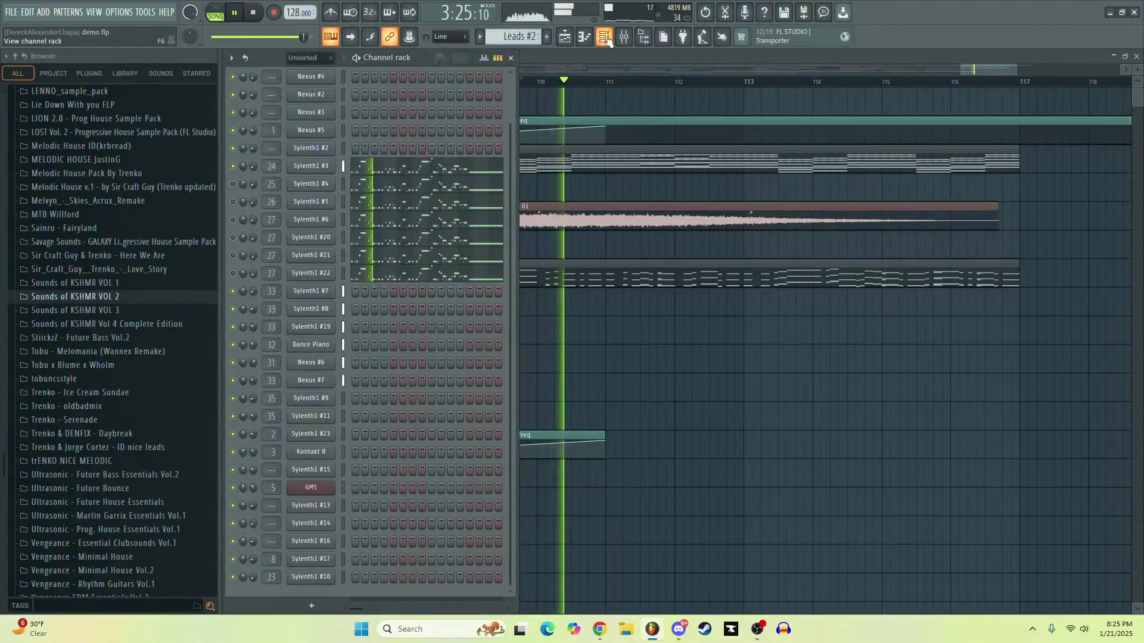
key("space")
left_click(666, 58)
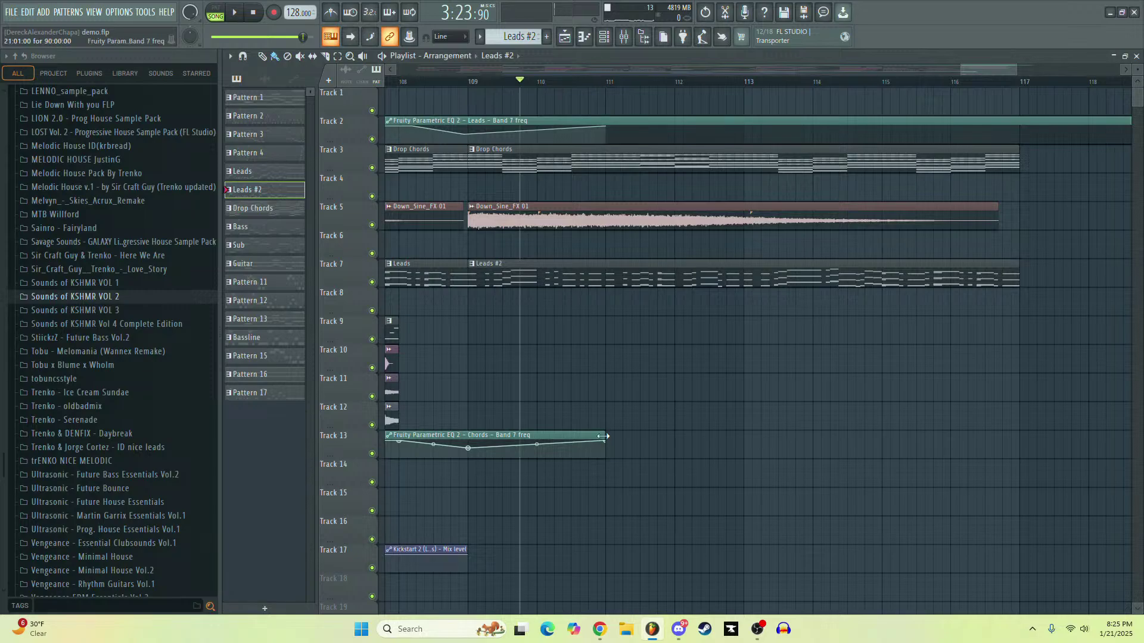
Extend the Chords Band 7 freq automation clip on Track 13 to bar 117 and copy the Bass clip on Track 9 to bar 109
left_click_drag(604, 437, 1001, 432)
scroll(668, 487, "down", 3)
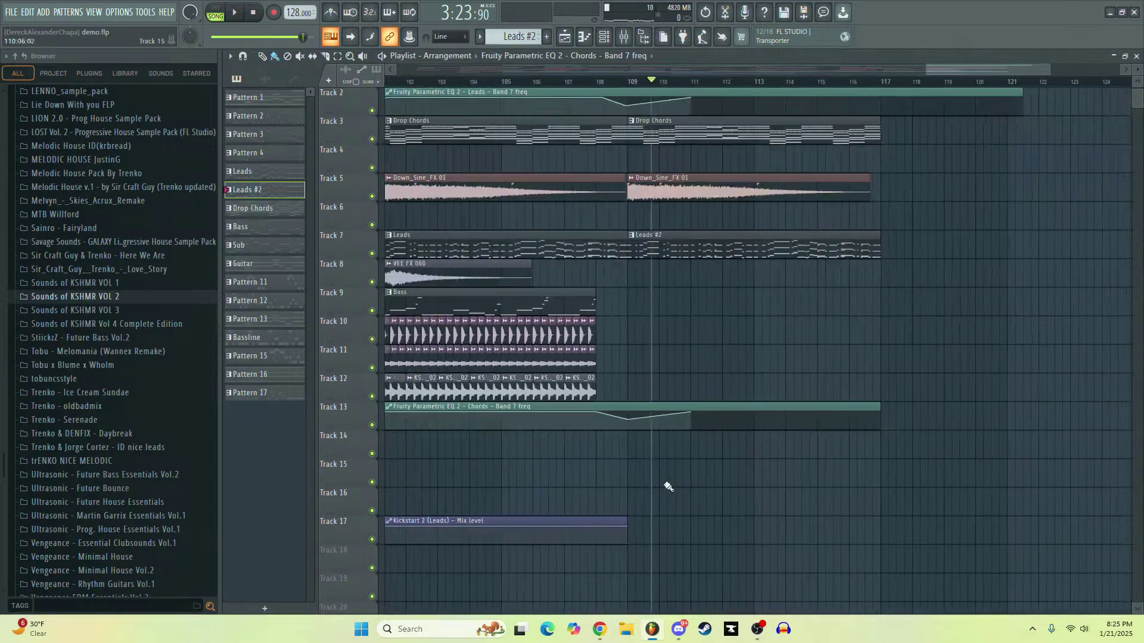
left_click_drag(413, 291, 680, 297)
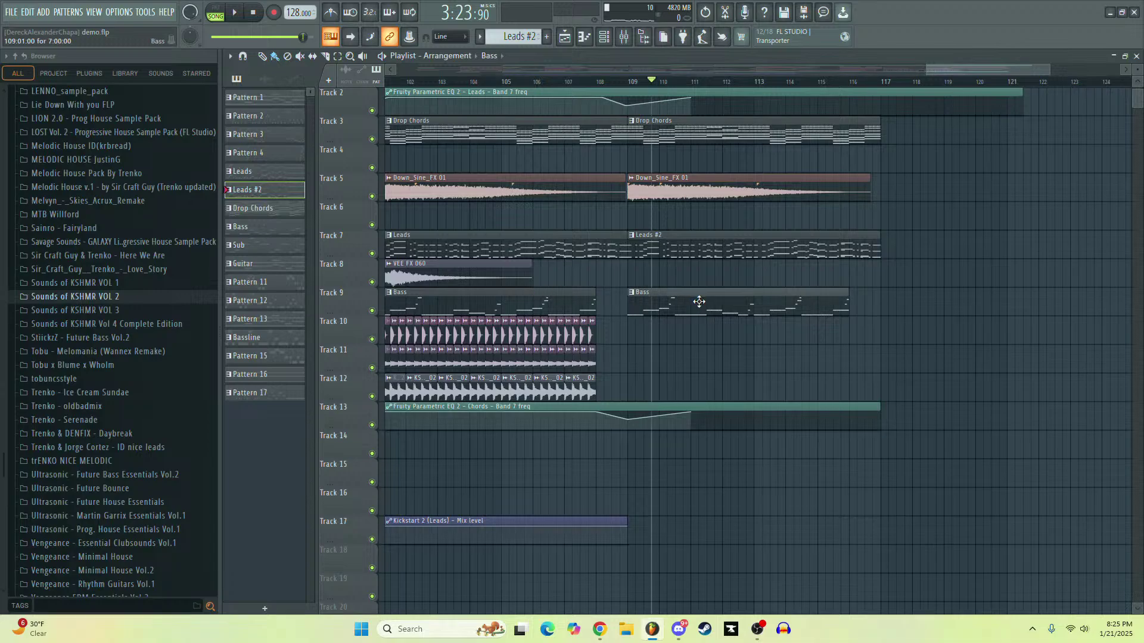
Move the copied Bass clip on Track 9 to start at bar 110, playing the section to check its entry
key("space")
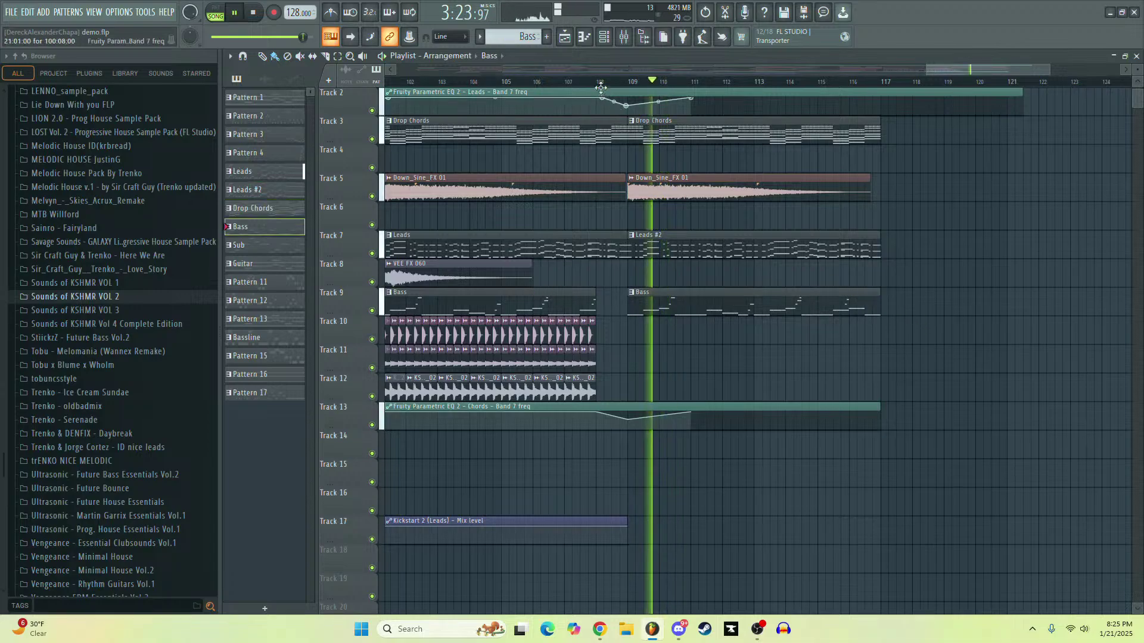
scroll(700, 271, "up", 1)
scroll(700, 271, "up", 2)
left_click_drag(530, 304, 616, 311)
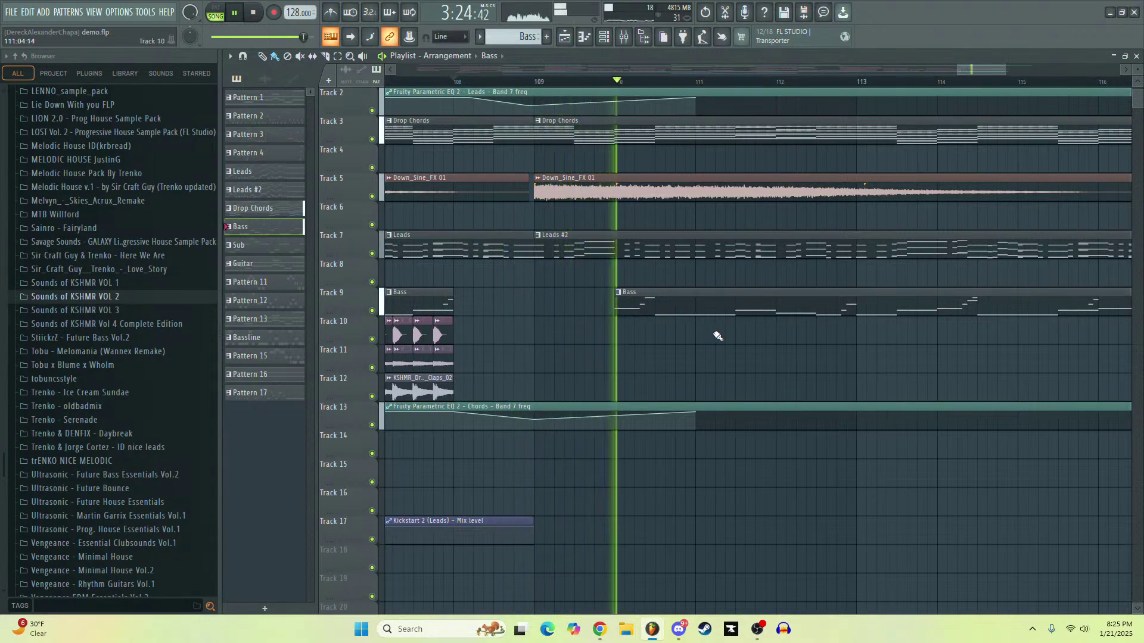
key("space")
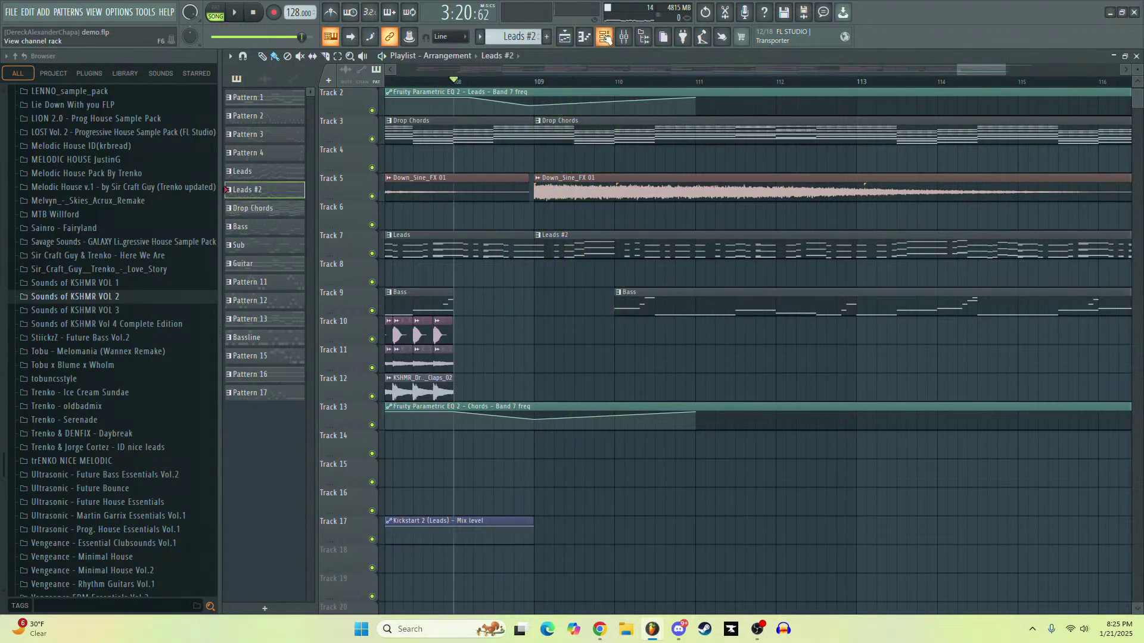
Swap the lead sound by muting Sylenth1 #3 and unmuting Sylenth1 #4, and play the Leads #2 section from bar 109
left_click(605, 37)
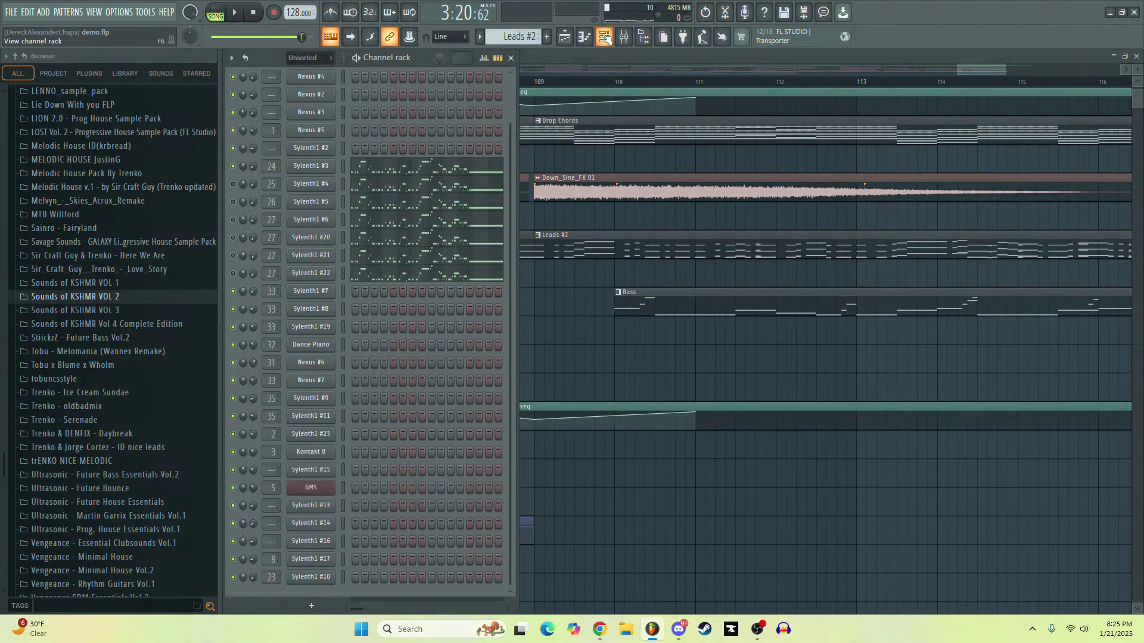
left_click(370, 168)
key("F5")
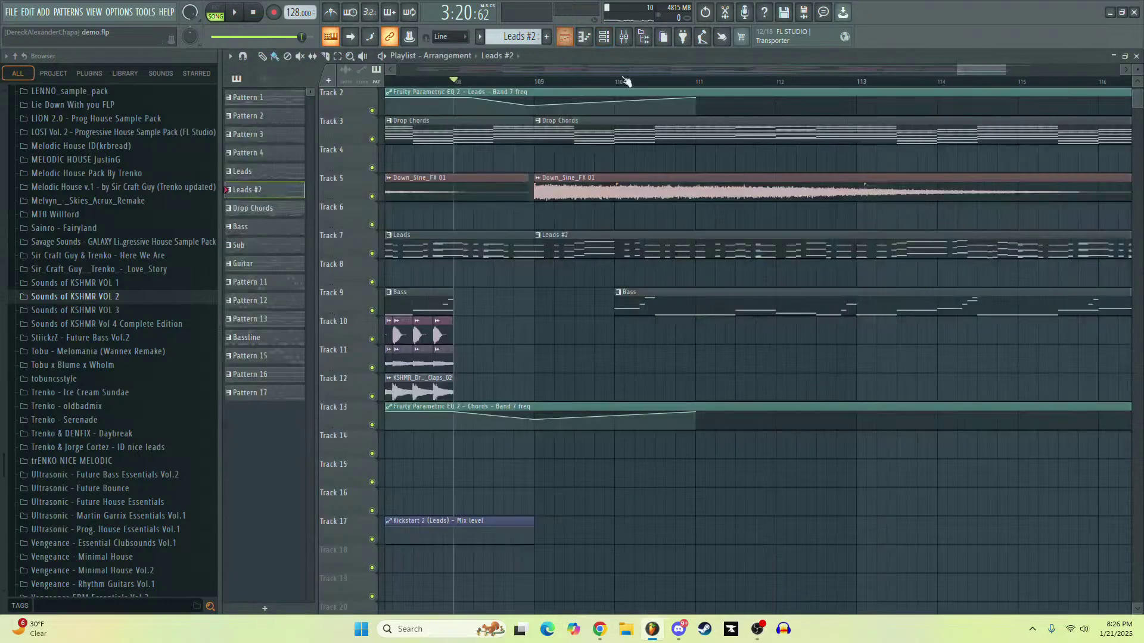
scroll(554, 197, "up", 1)
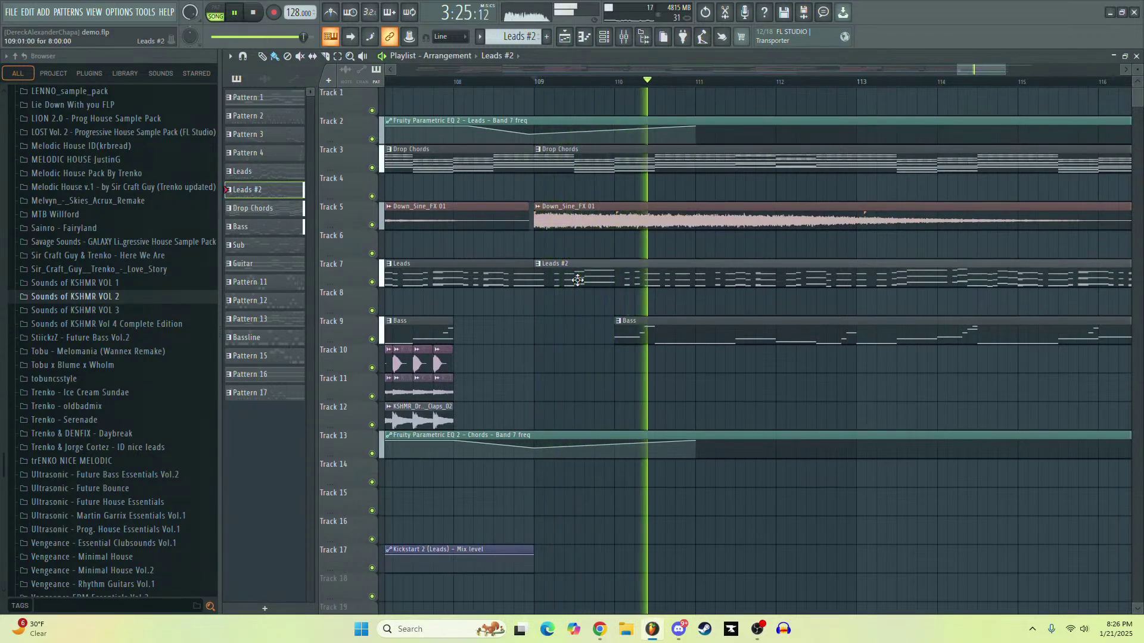
key("F6")
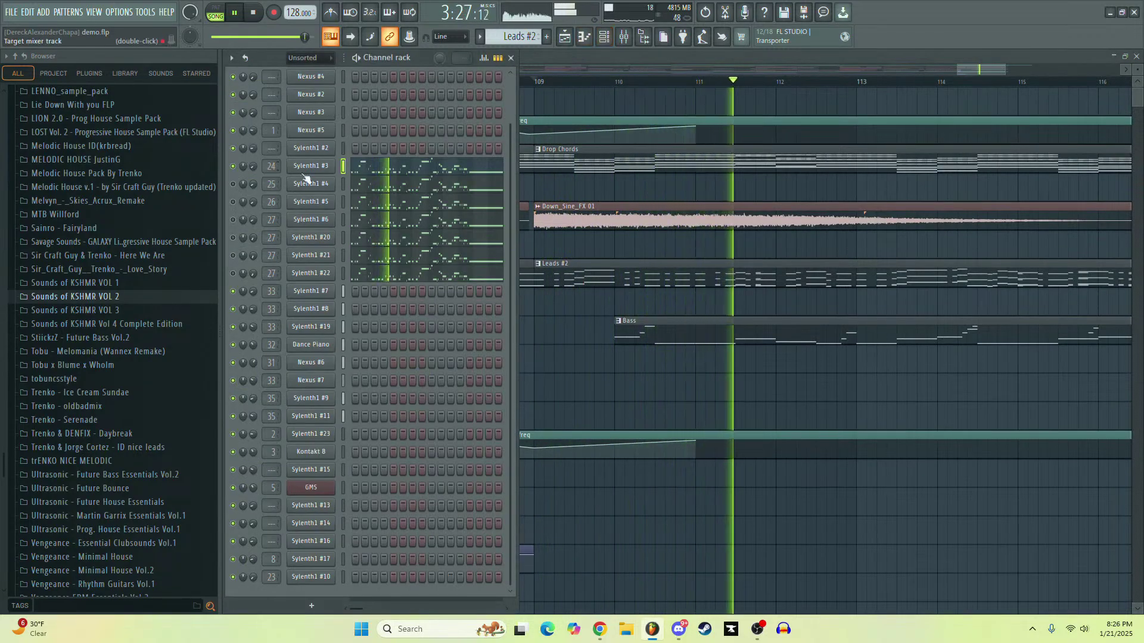
key("space")
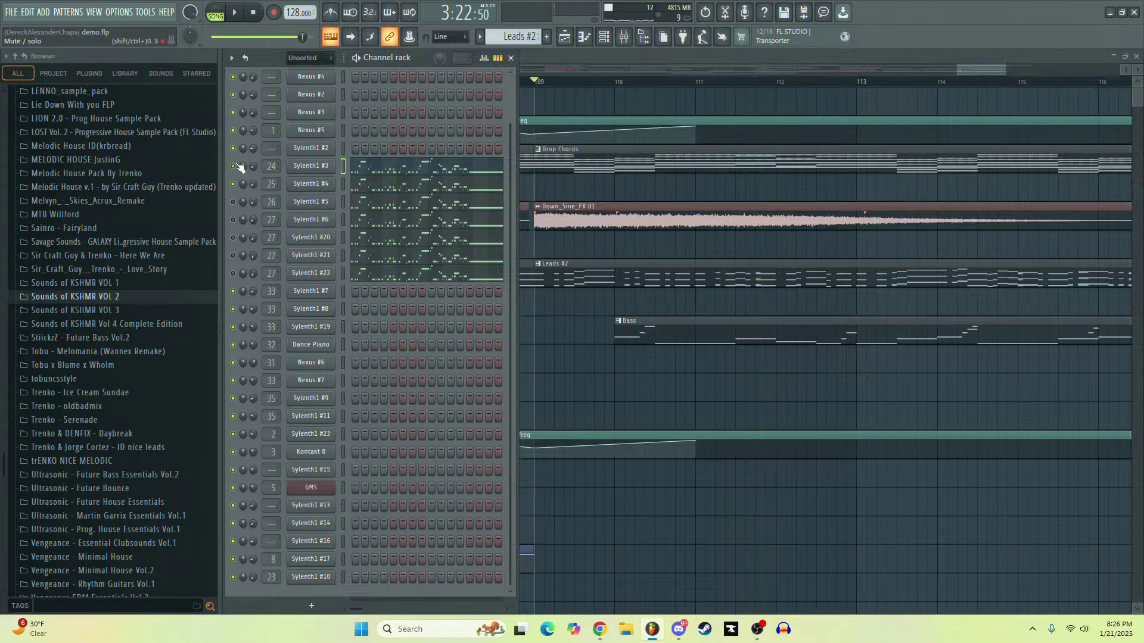
key("space")
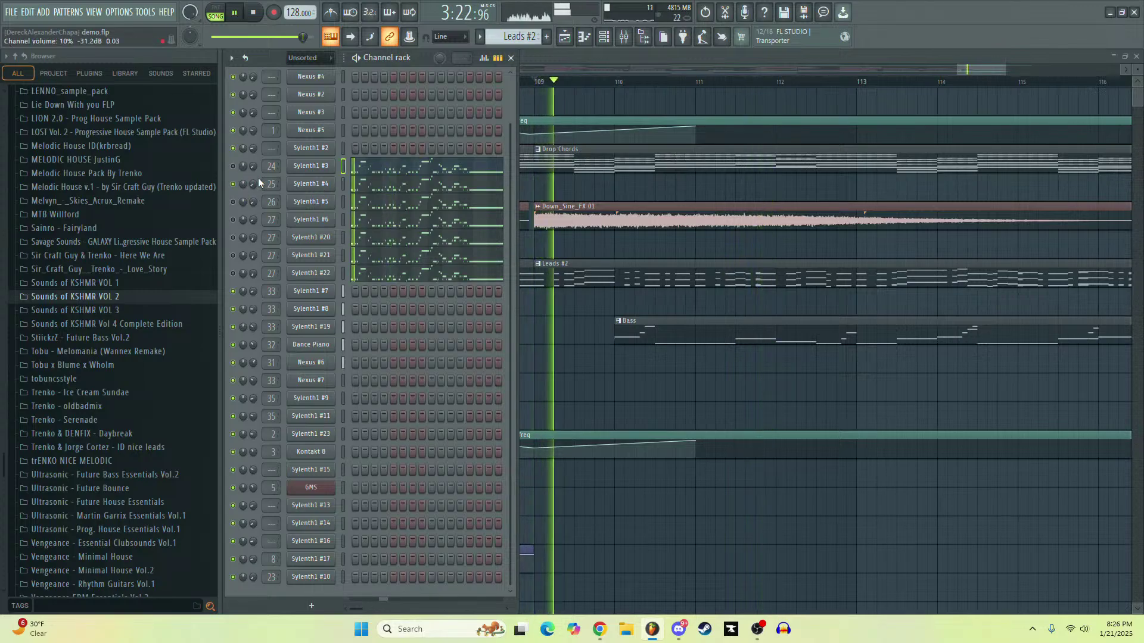
Open Sylenth1 #4's notes in Leads #2, raise the long A6 note ending bar 1 to D7, and play it
left_click(364, 189)
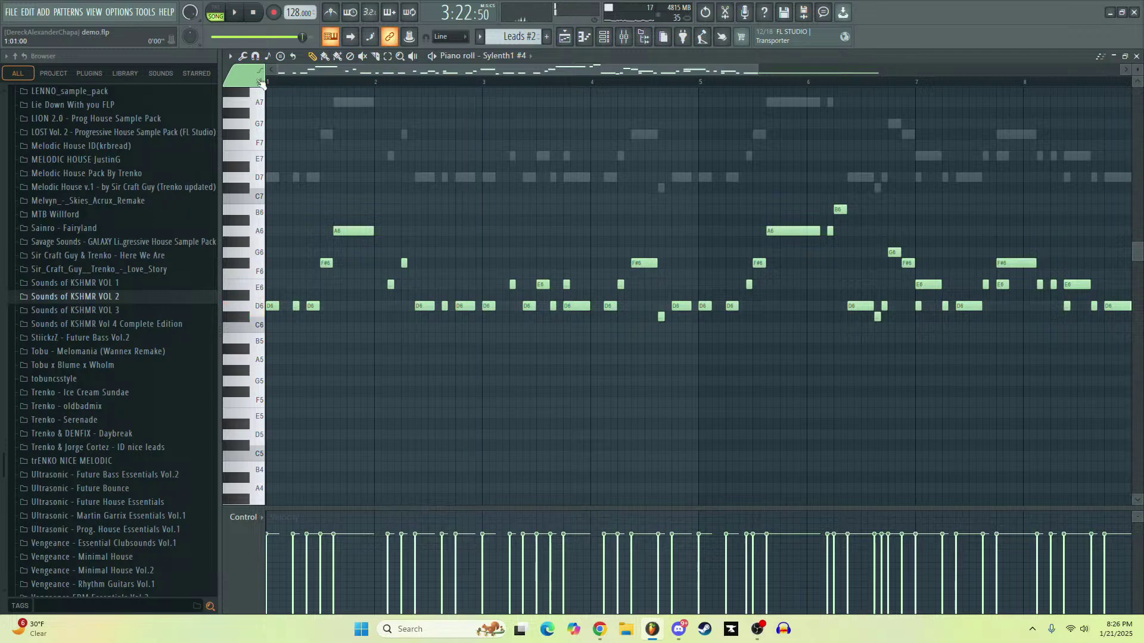
left_click(565, 37)
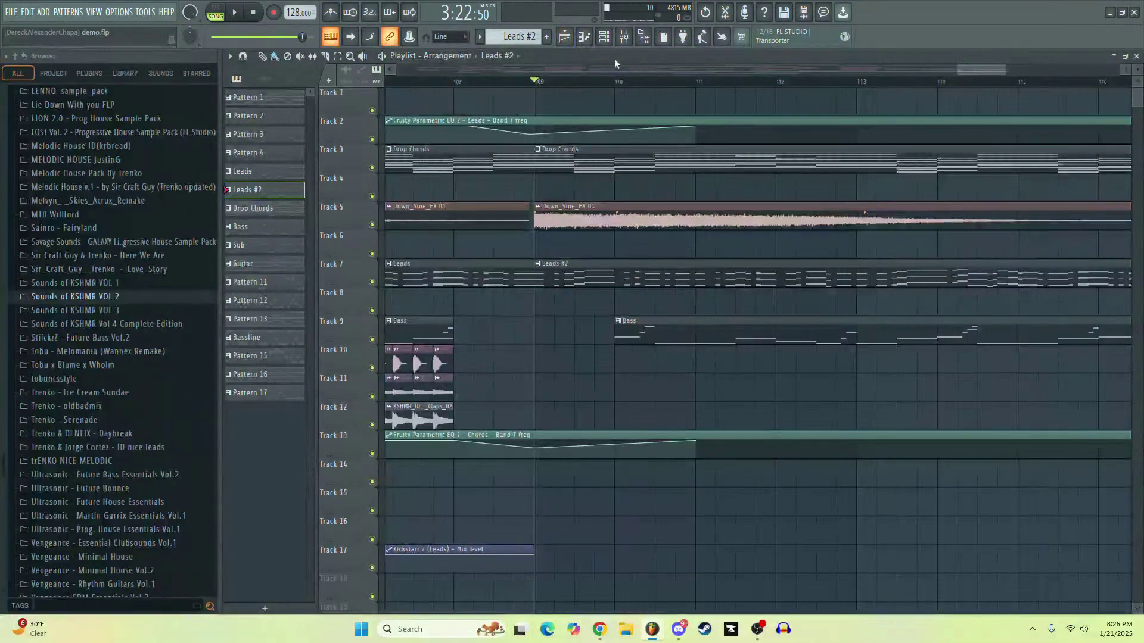
left_click(604, 36)
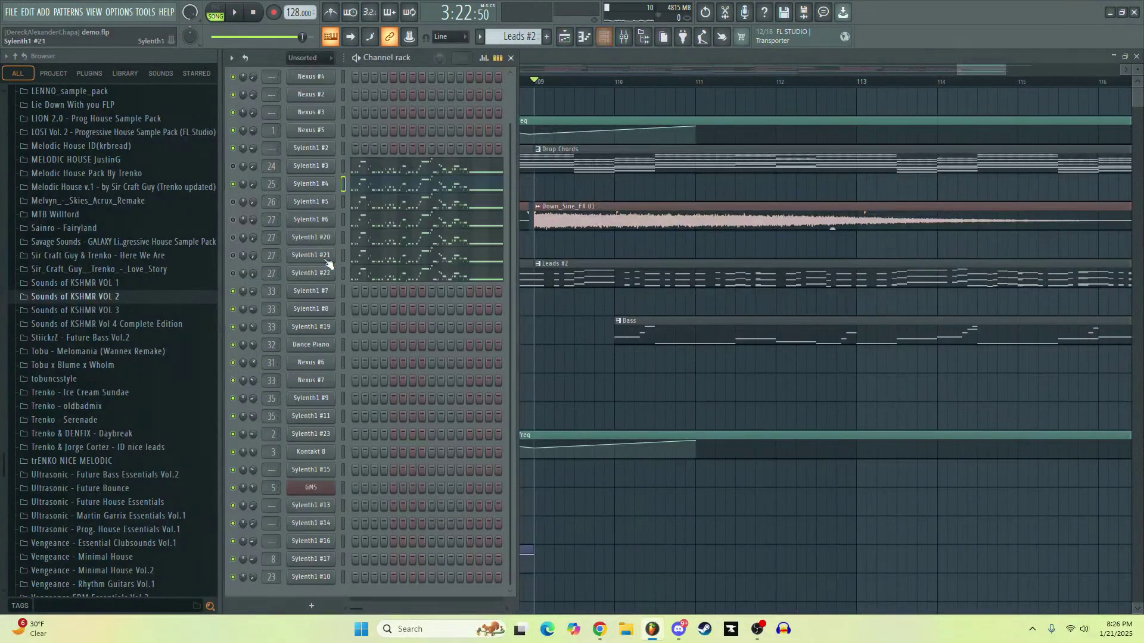
left_click(377, 191)
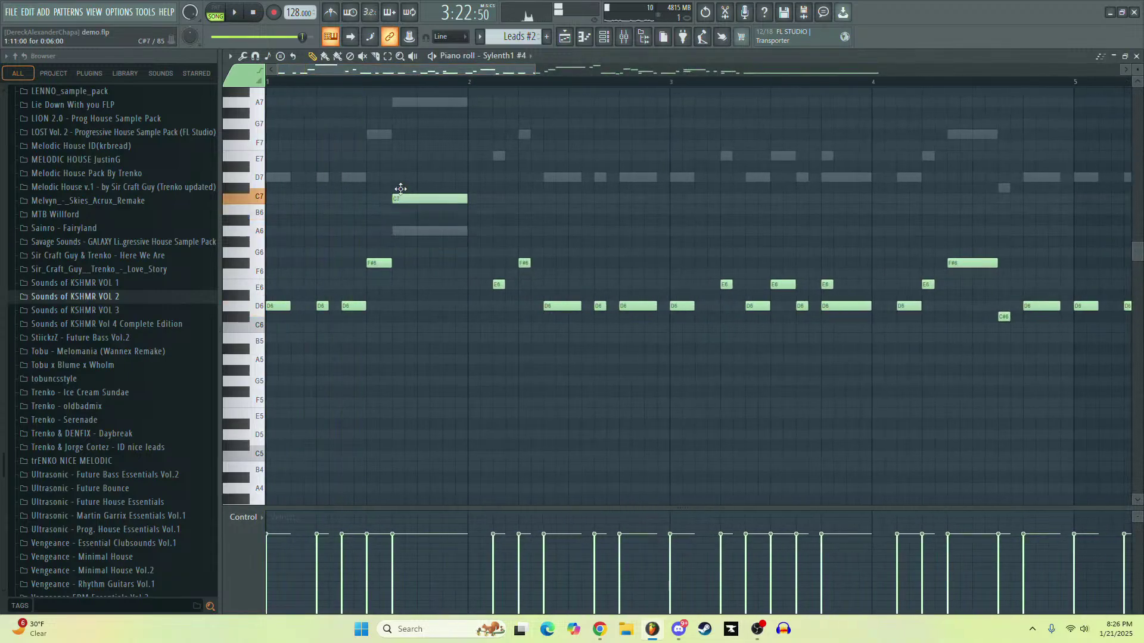
scroll(456, 256, "up", 2)
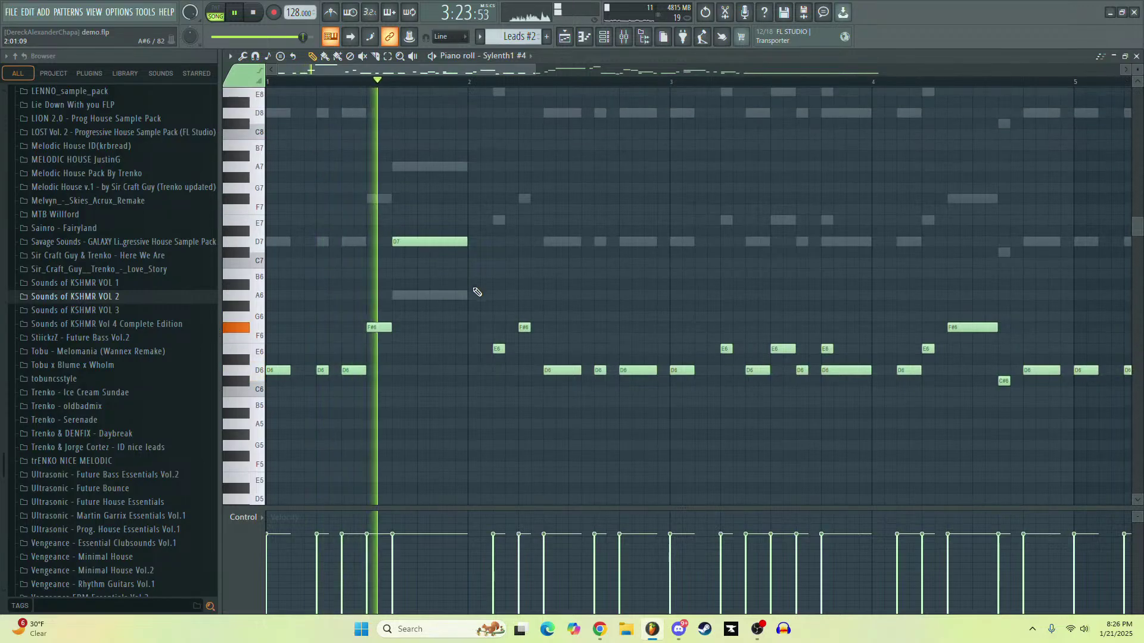
Reshape bar 2 of the Sylenth1 #4 melody by raising F#6 to A6, the first long D6 to F#6 and the second to E6
key("space")
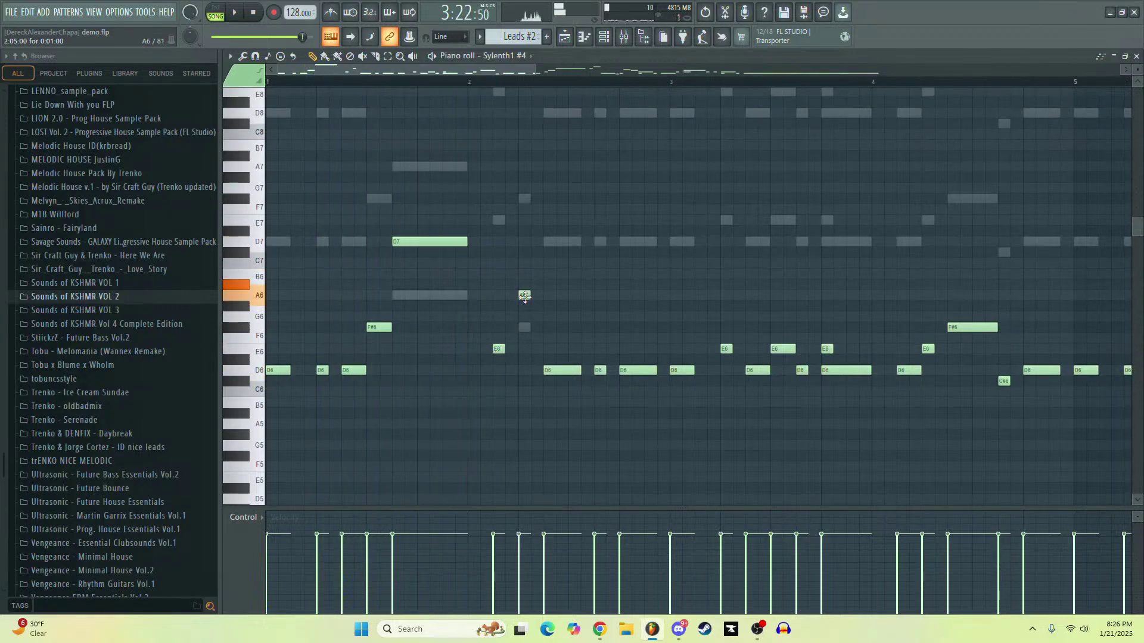
left_click_drag(558, 368, 558, 326)
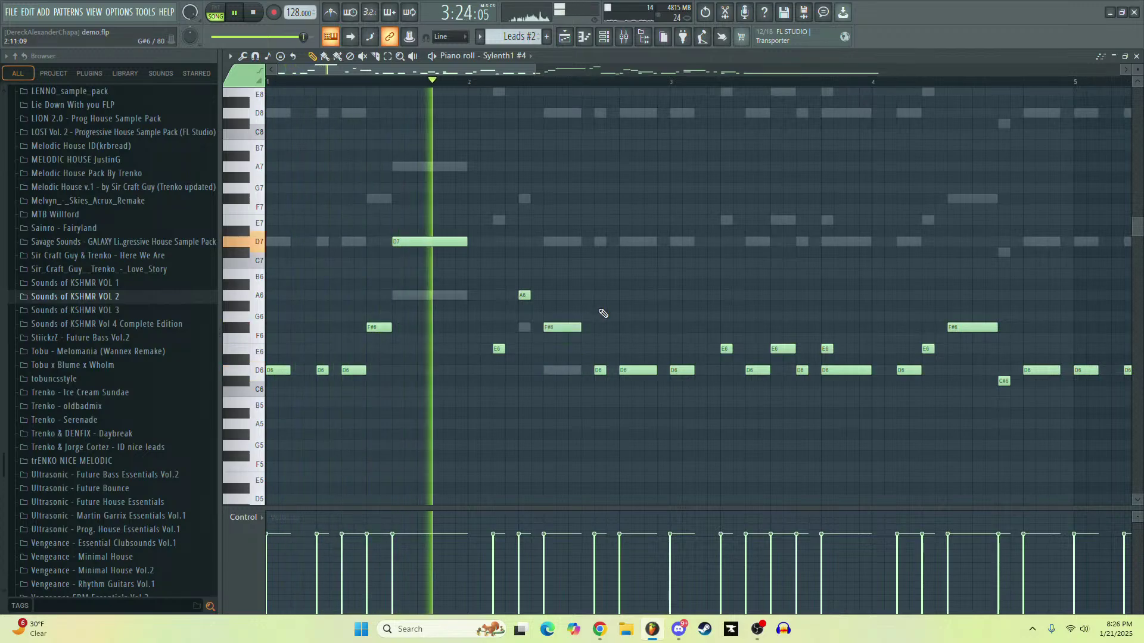
key("space")
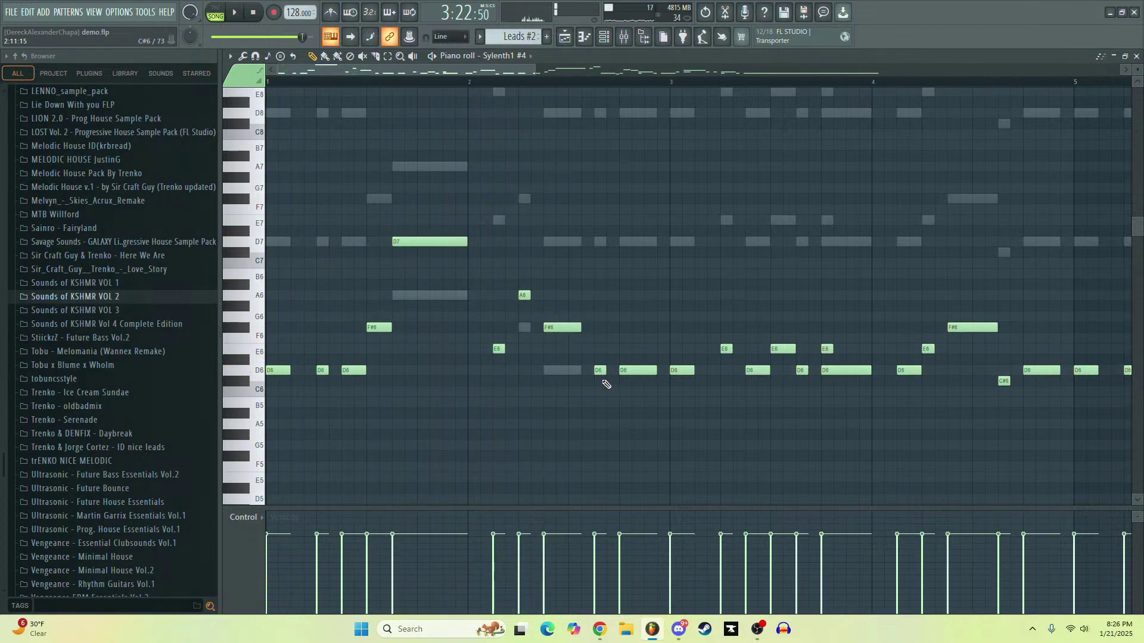
left_click_drag(641, 321, 642, 342)
key("space")
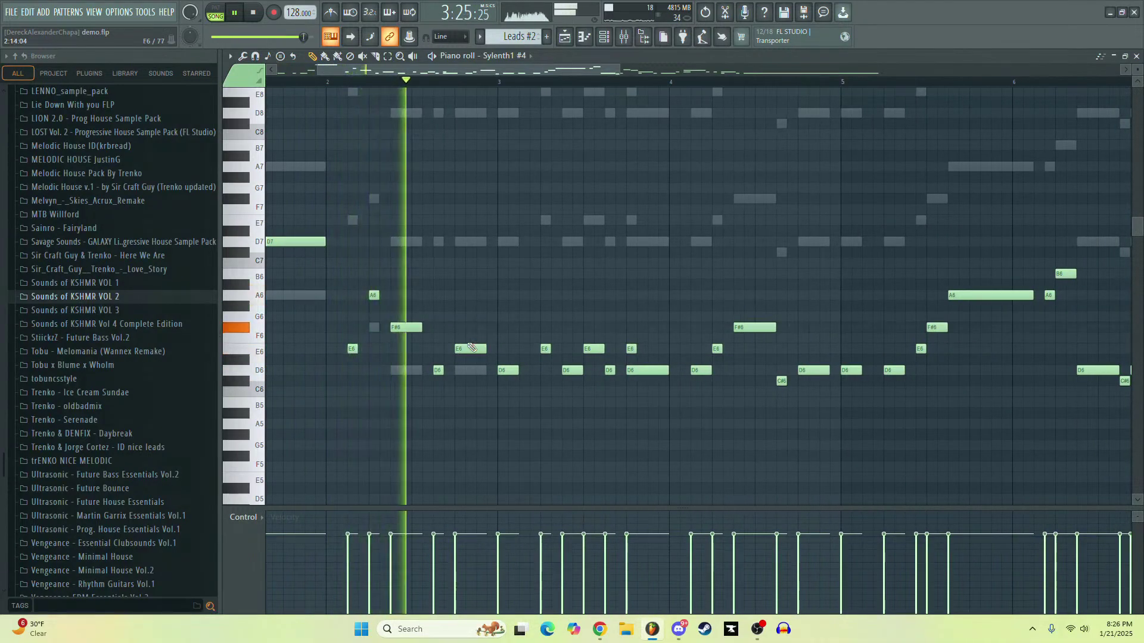
Raise bar 3's second E6 note to A6 and lengthen it to the next note, replacing the short D6 after it
key("space")
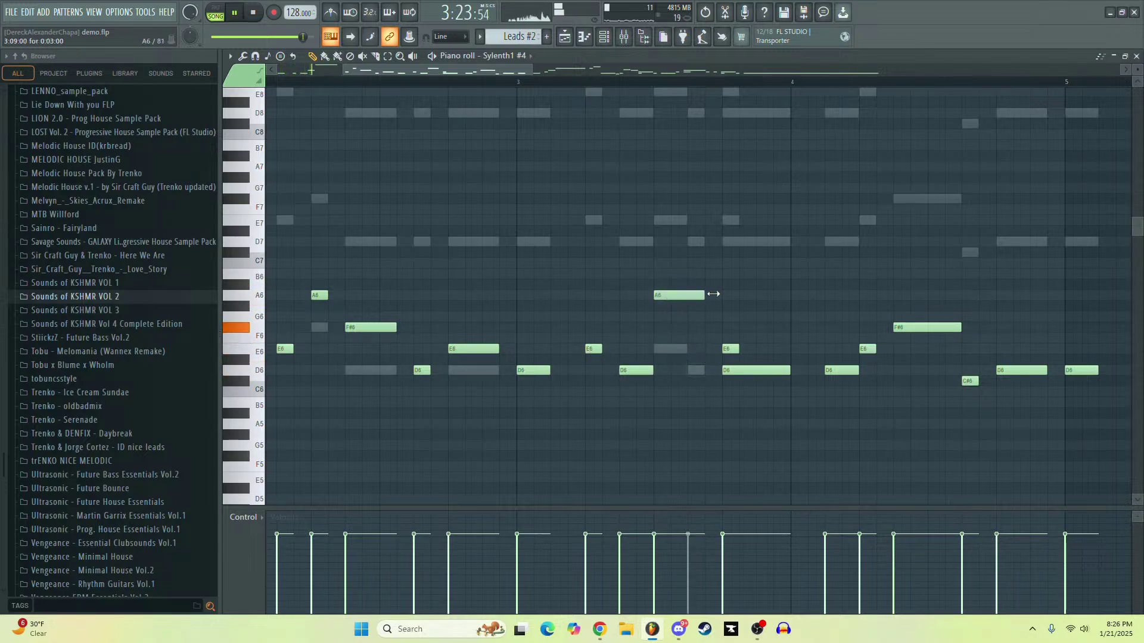
left_click_drag(714, 294, 727, 294)
scroll(544, 324, "down", 3)
scroll(600, 341, "up", 1)
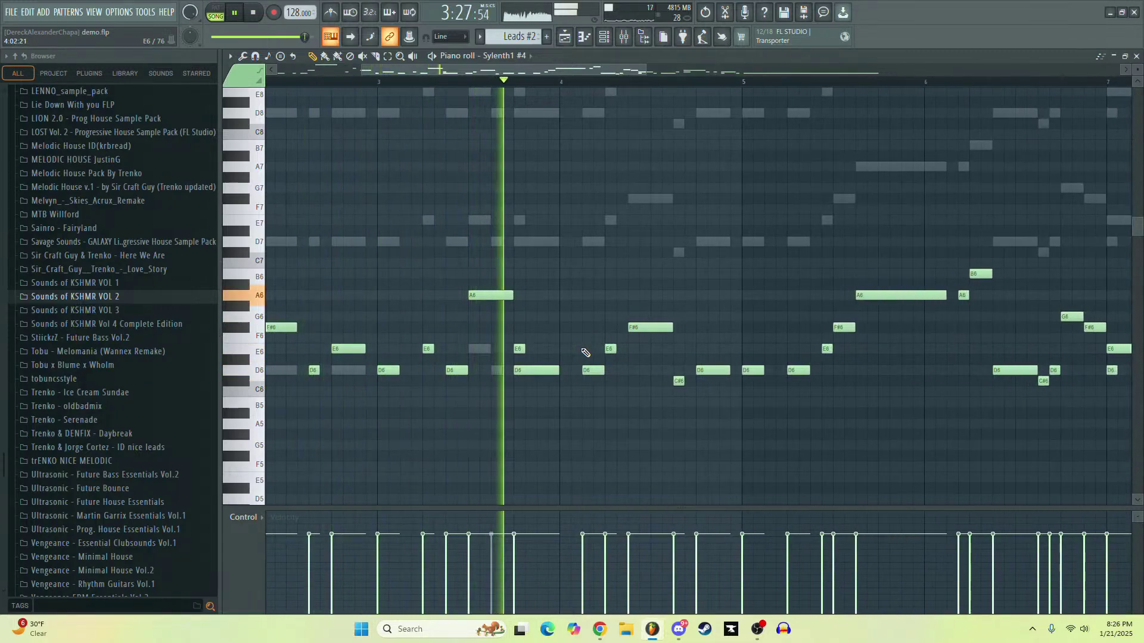
Raise the short C#6 note in bar 4 to E6 and play the edited melody
key("space")
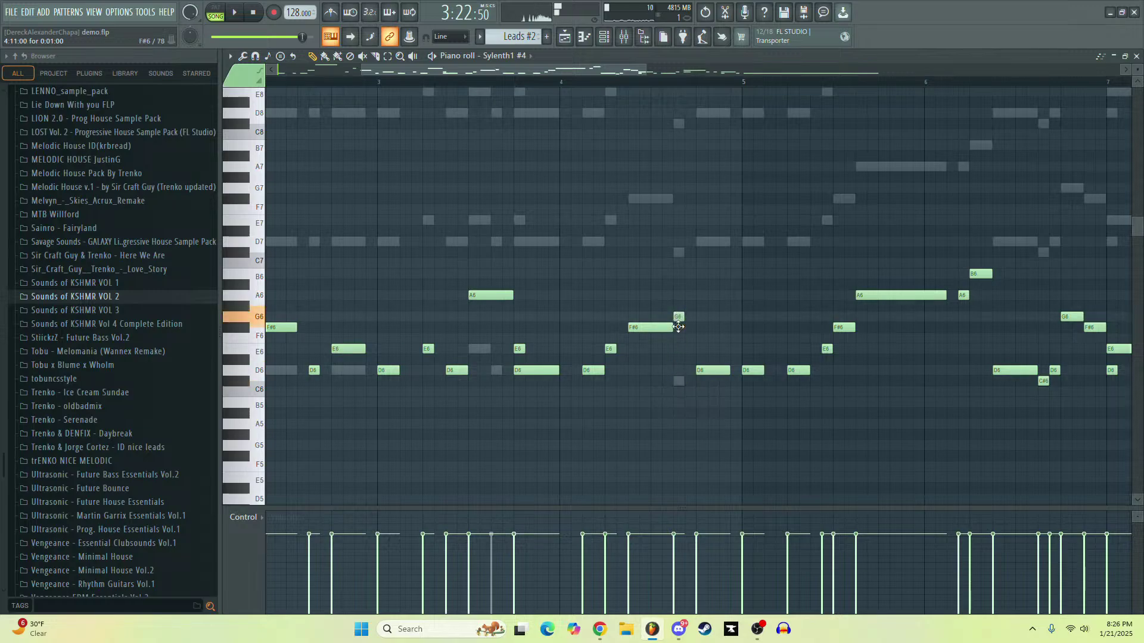
scroll(662, 352, "down", 3)
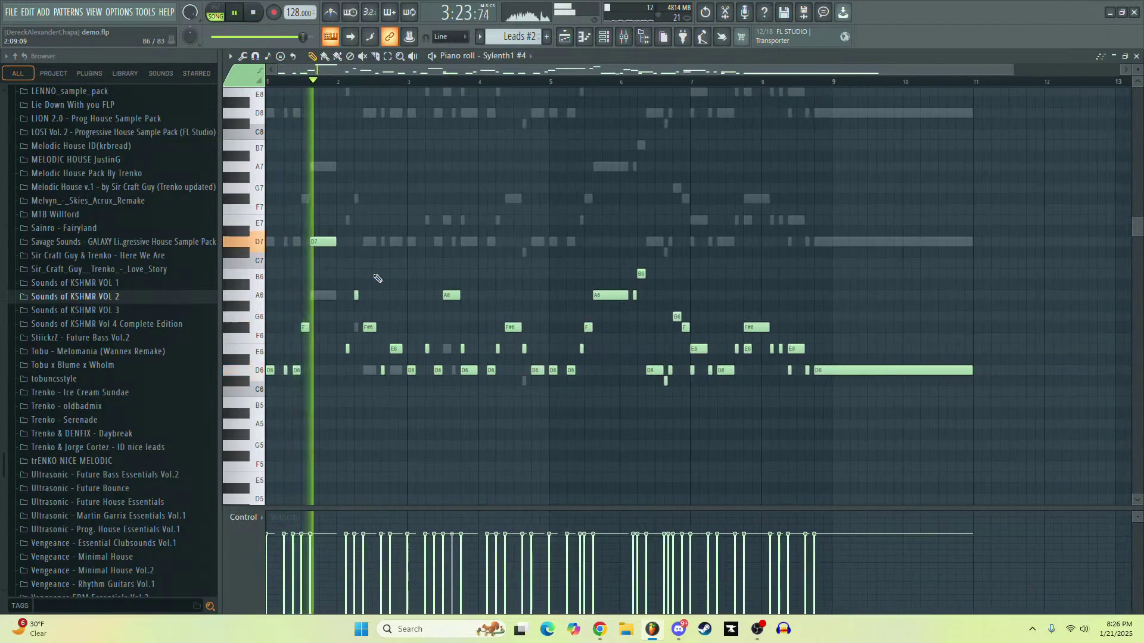
scroll(376, 280, "up", 2)
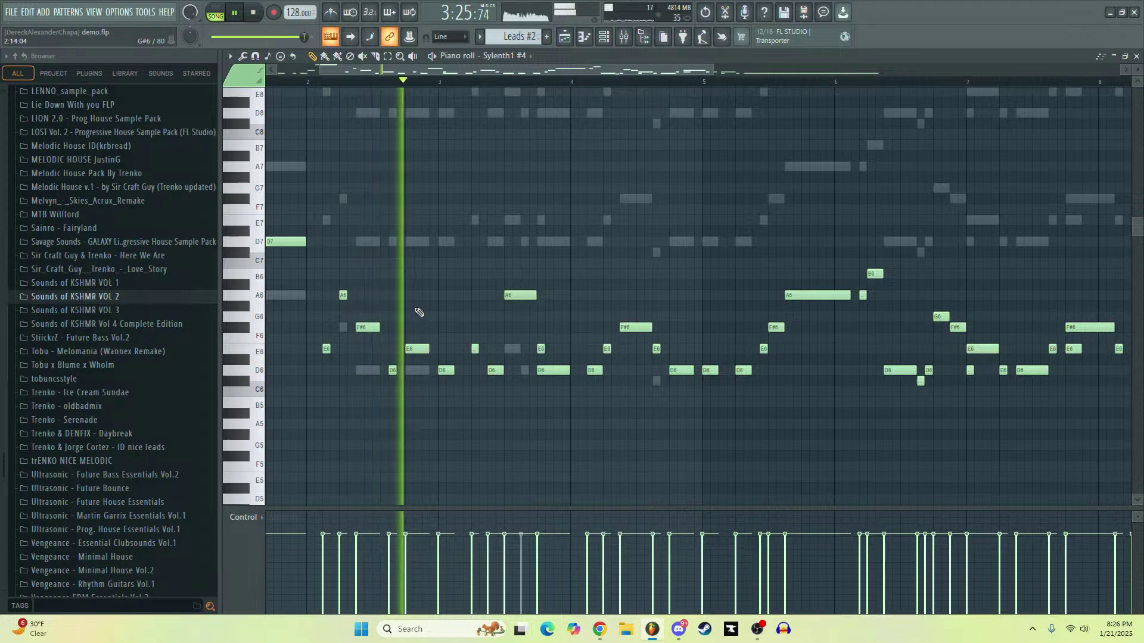
scroll(414, 316, "down", 2)
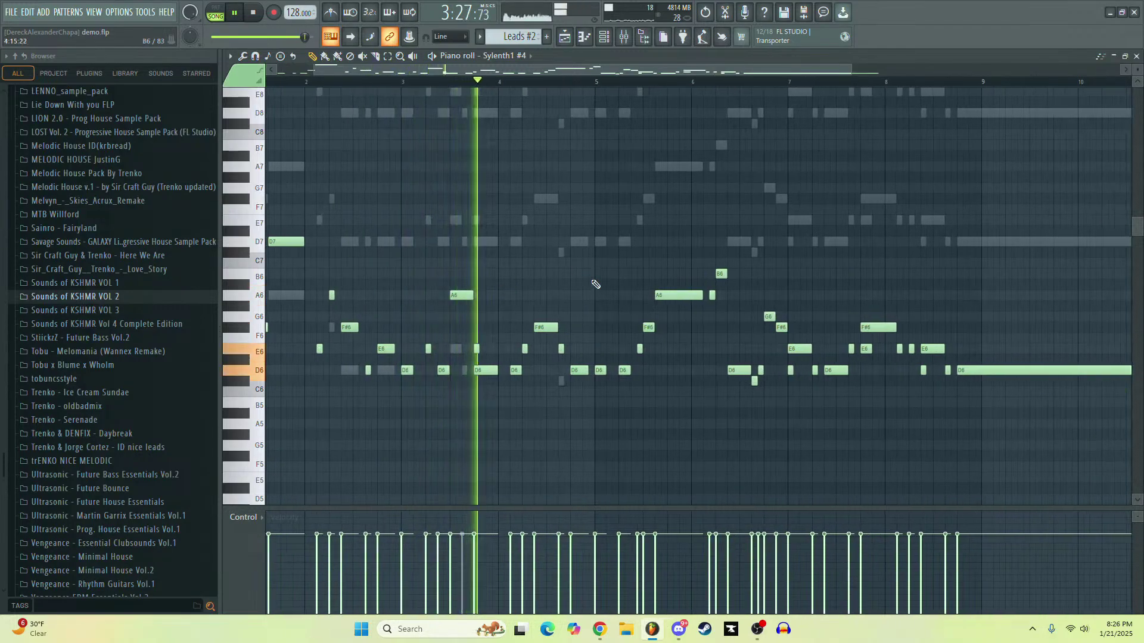
scroll(512, 321, "up", 2)
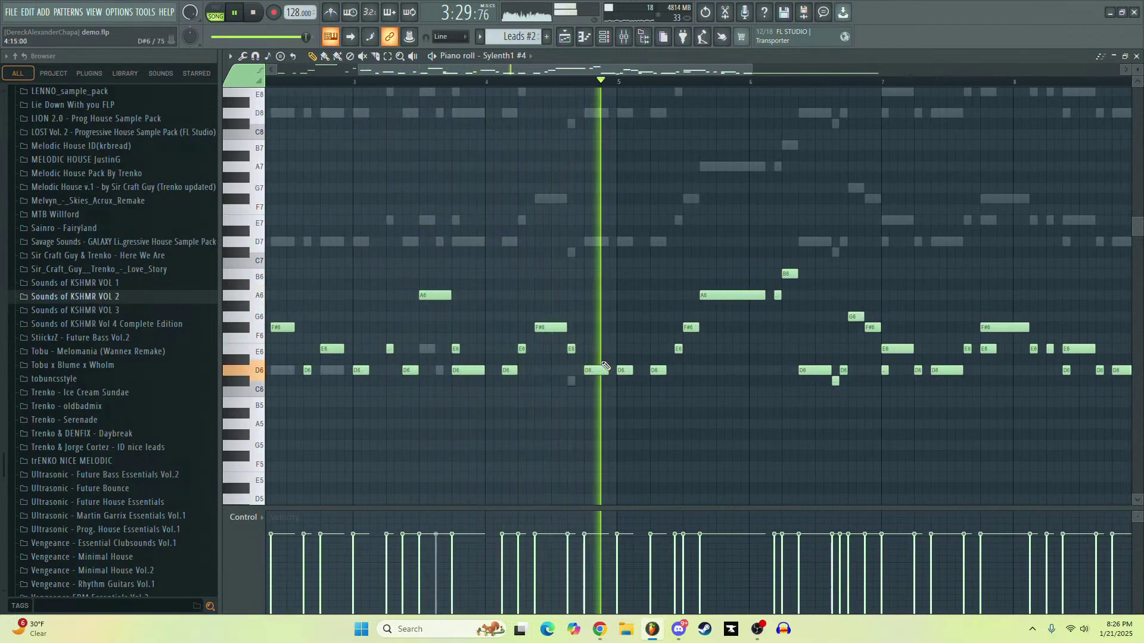
Raise the B6 note in bar 6 to D7 and play the melody from bar 5
scroll(596, 316, "right", 2)
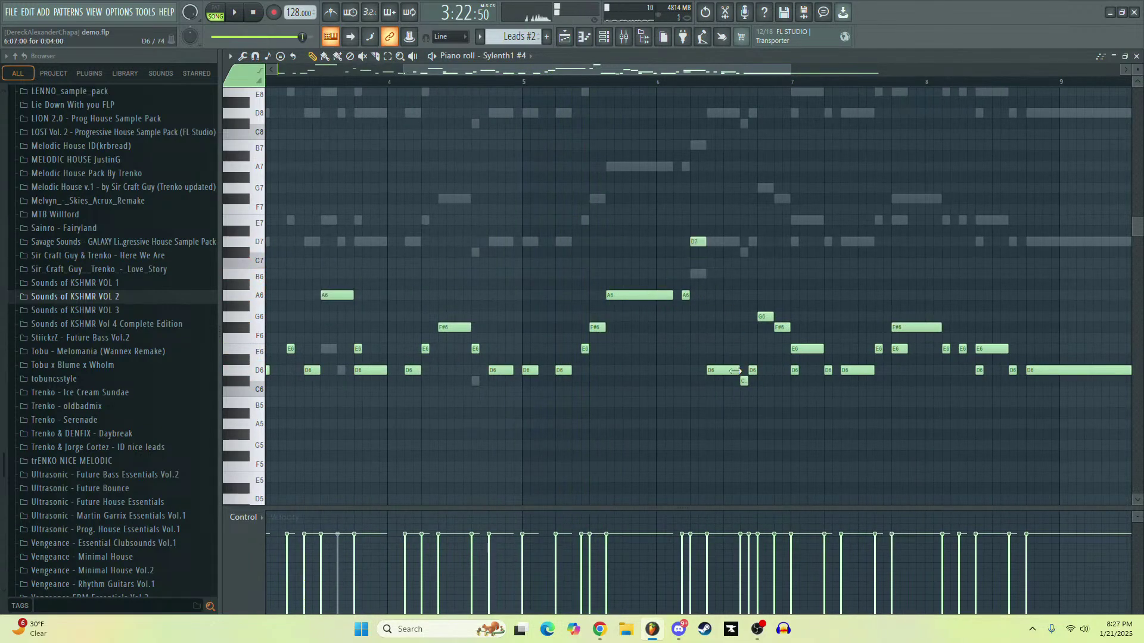
left_click(538, 81)
scroll(774, 401, "up", 2)
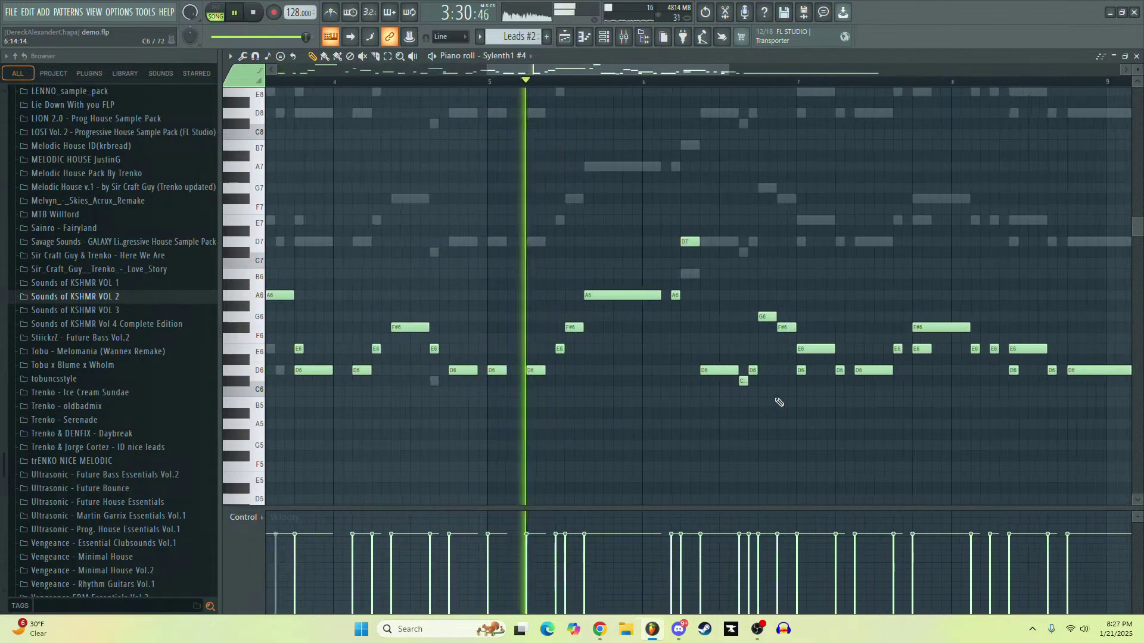
Replace the long D6 note in bar 6 with a shorter B6 and halve the preceding D7's length, playing the result
right_click(706, 369)
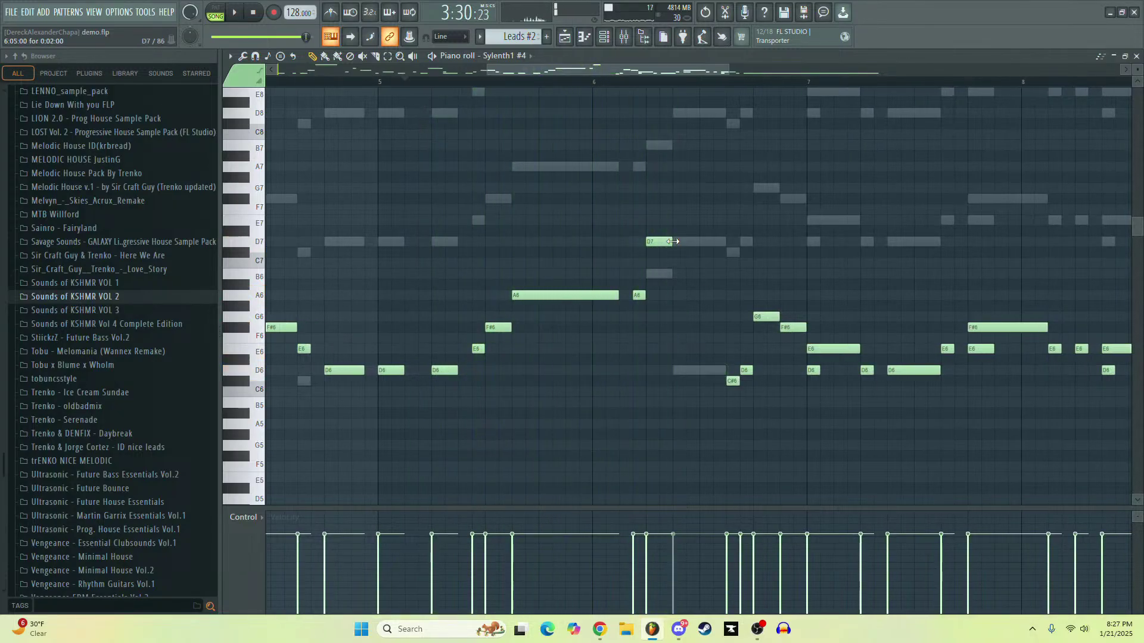
key("space")
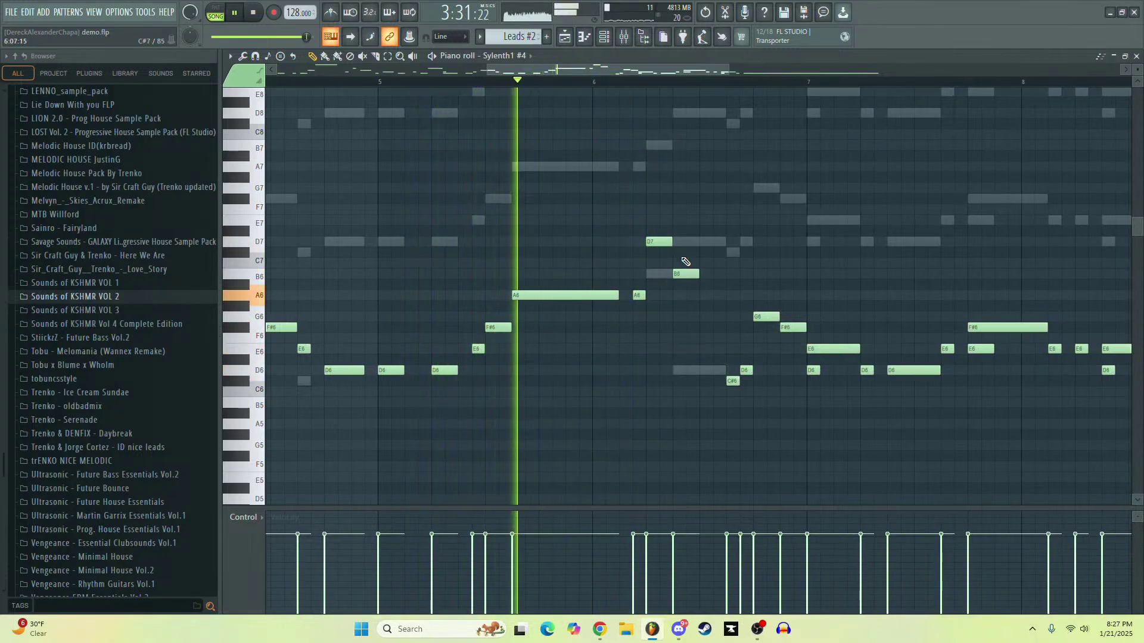
left_click_drag(672, 242, 640, 243)
key("space")
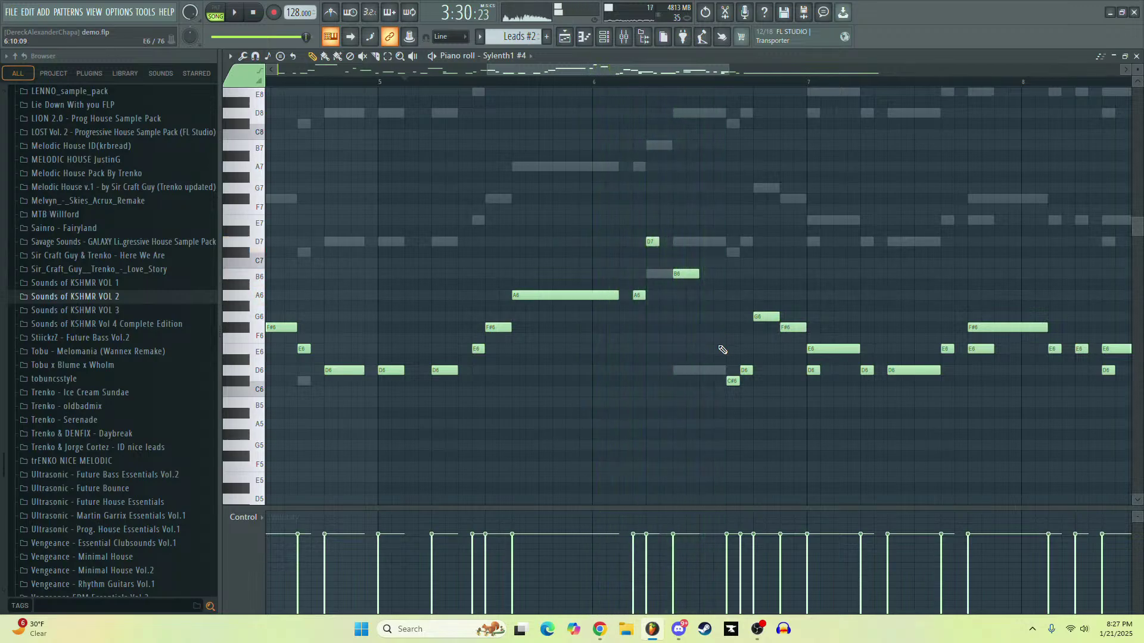
Lengthen bar 6's B6 to the following C#6 in place of a trial G6, and play the result
left_click_drag(708, 310, 708, 317)
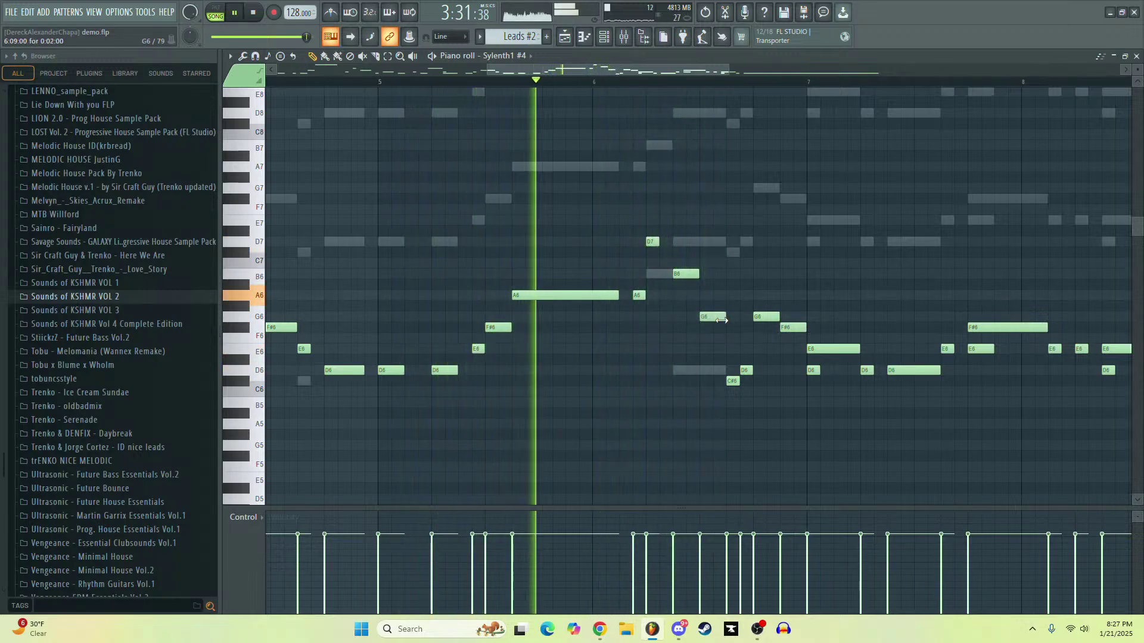
scroll(857, 349, "down", 2)
scroll(858, 348, "up", 2)
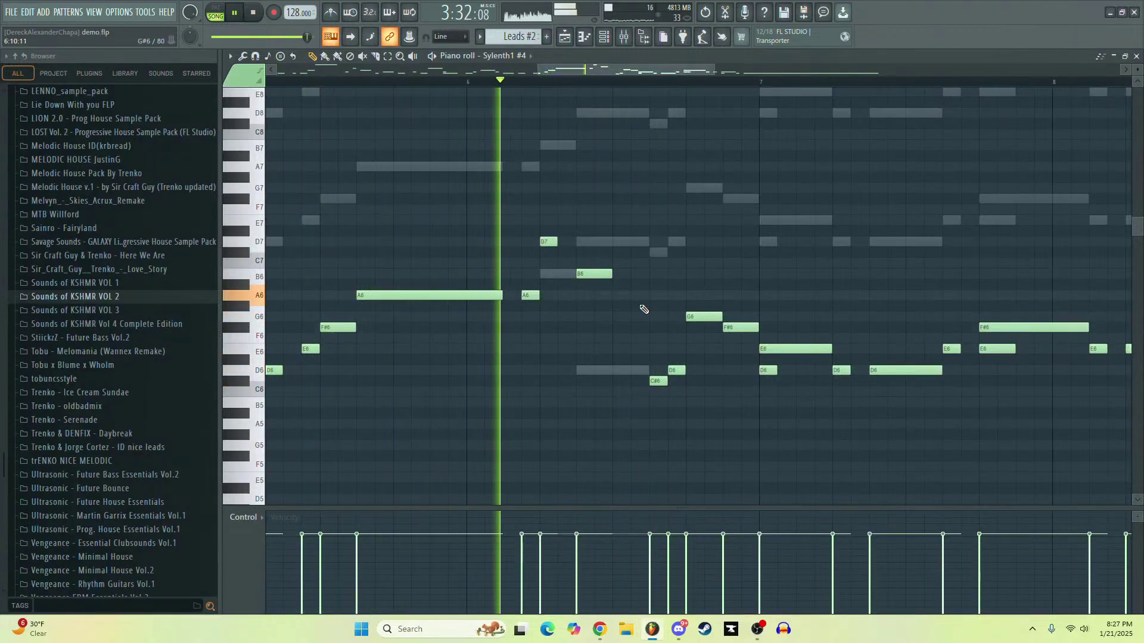
key("space")
key("space")
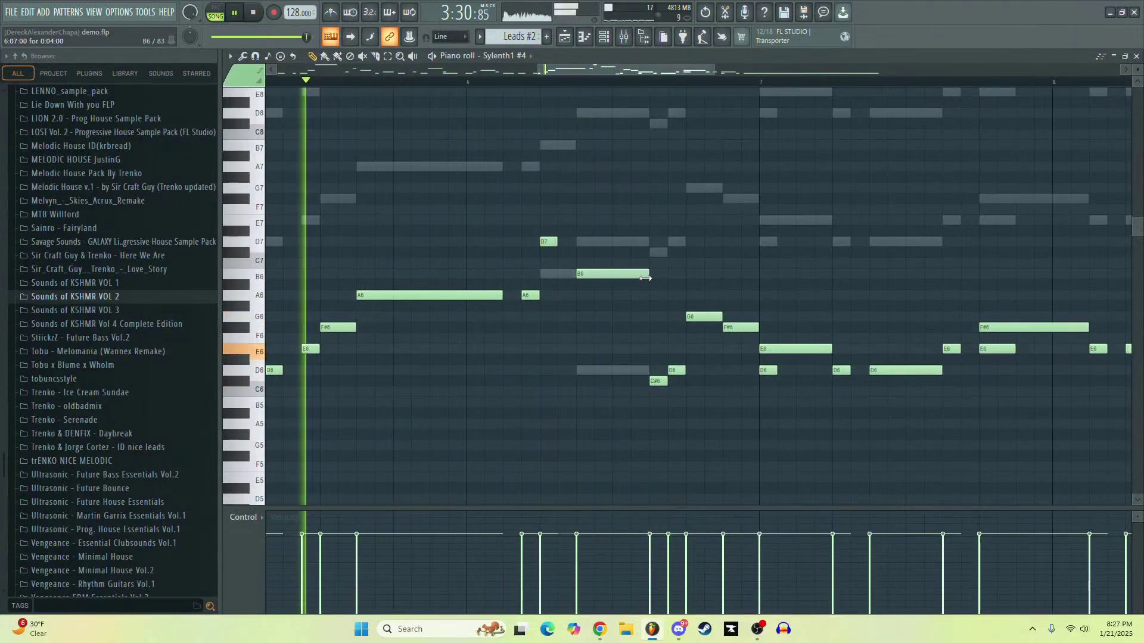
scroll(761, 301, "down", 1)
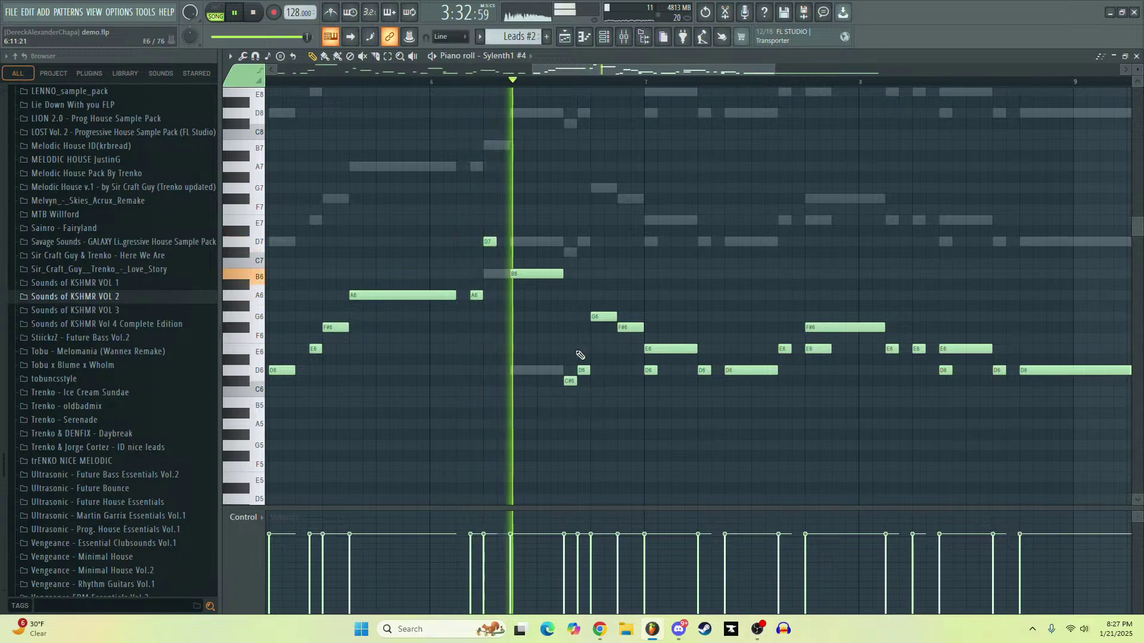
key("space")
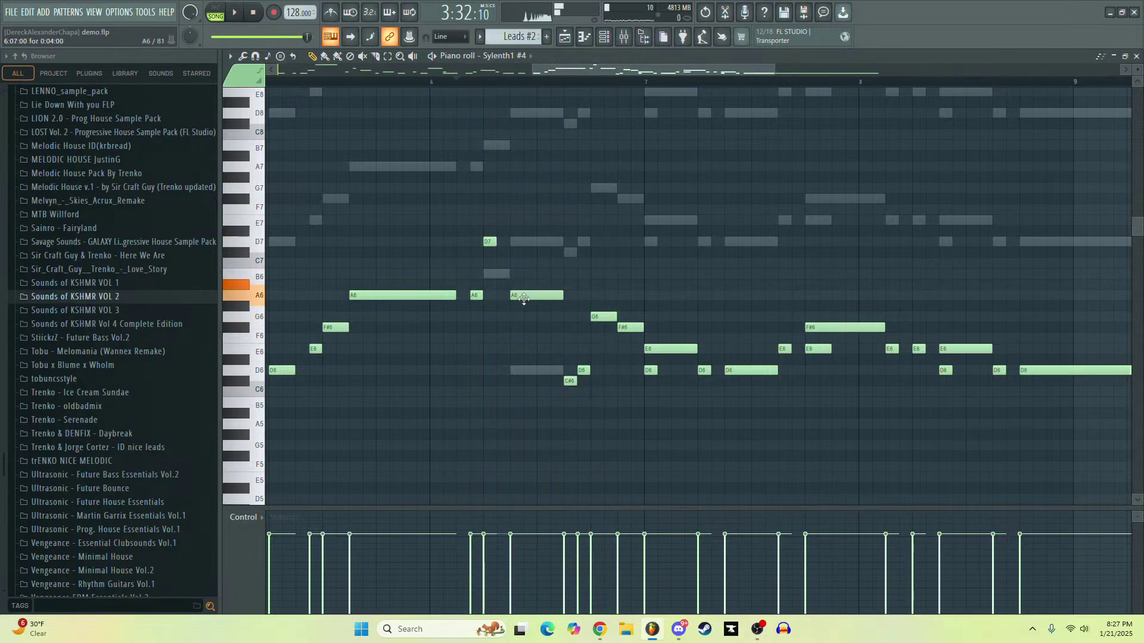
Lower bar 6's lengthened B6 note to F#6 and play the melody
left_click_drag(524, 299, 525, 317)
key("space")
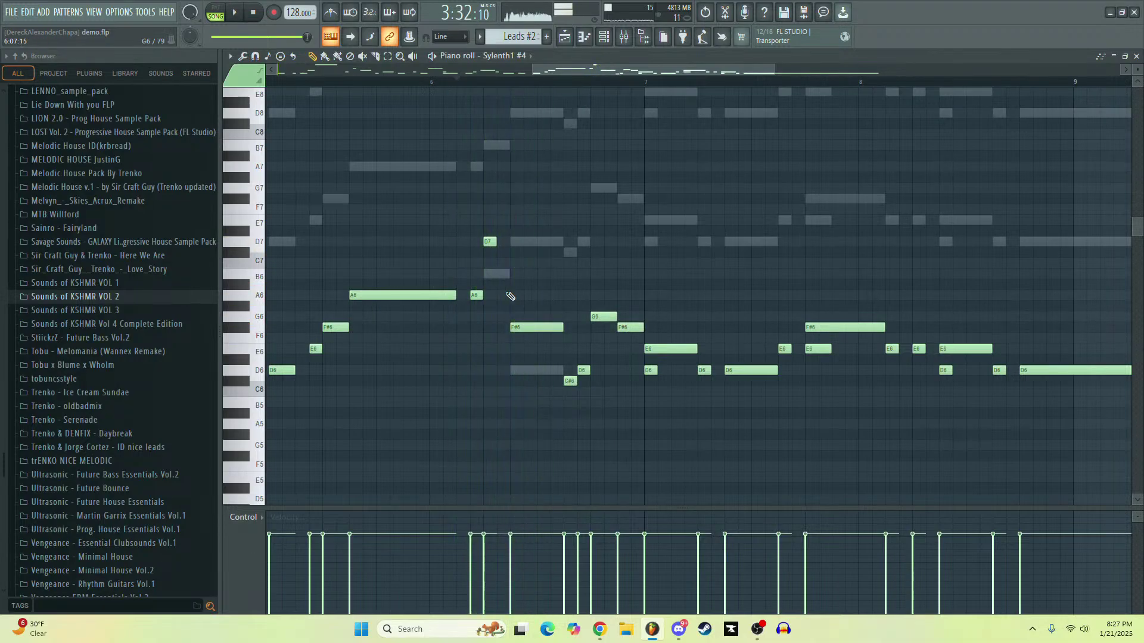
key("space")
Try replacing the G6 near the end of bar 6 with short C#6 and D6 notes
left_click_drag(603, 316, 608, 381)
left_click(610, 370)
key("space")
key("space")
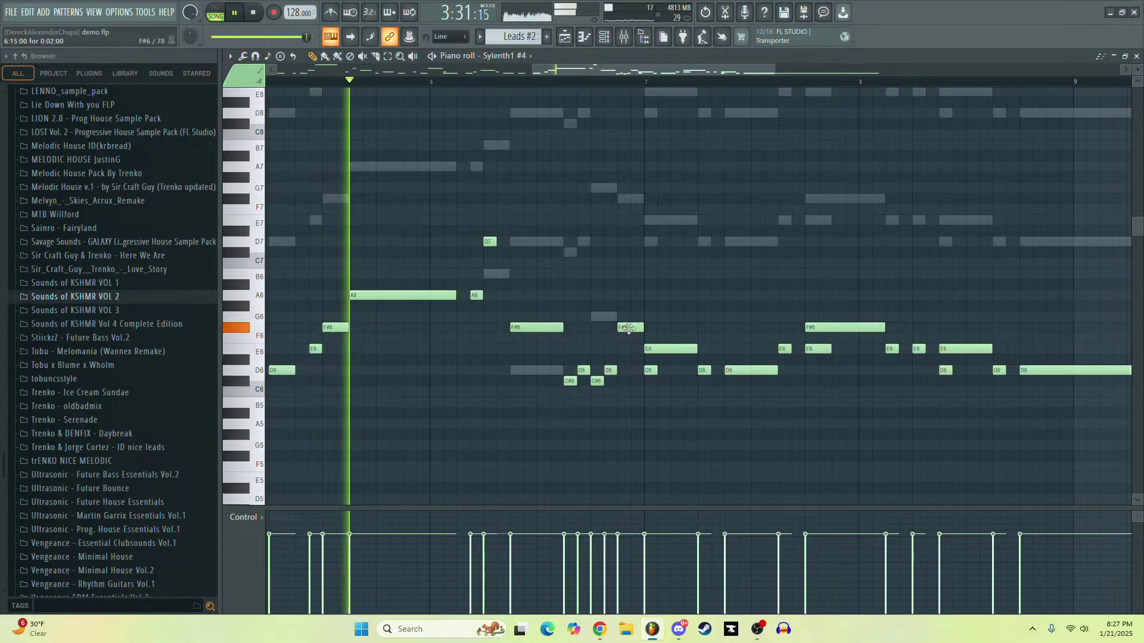
Try replacing bar 6's final F#6 with short C#6 and D6 notes, or with a longer D6 instead
right_click(630, 328)
left_click(623, 381)
left_click(634, 371)
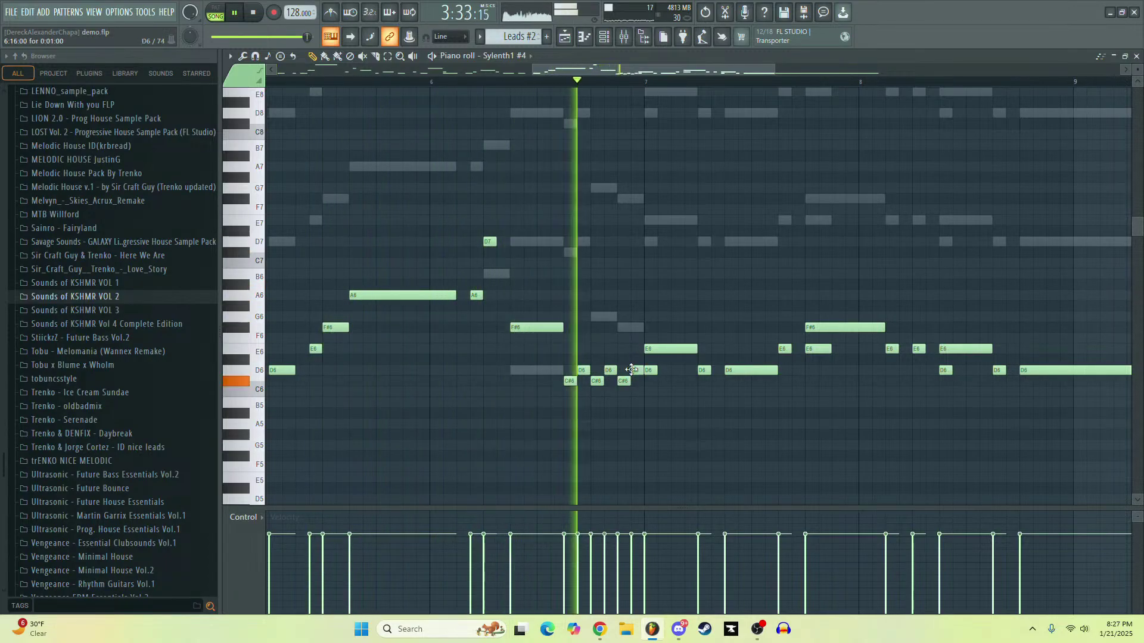
right_click(624, 382)
left_click_drag(614, 371, 636, 373)
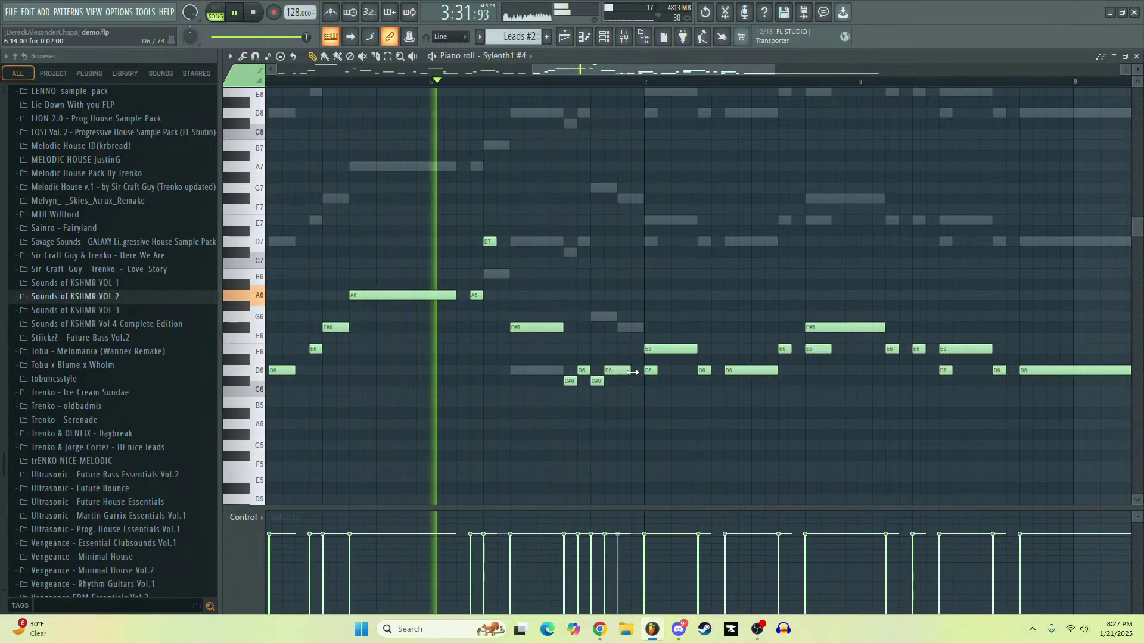
Lower bar 6's short D7 to B6 and the long G6 following it to F#6
key("space")
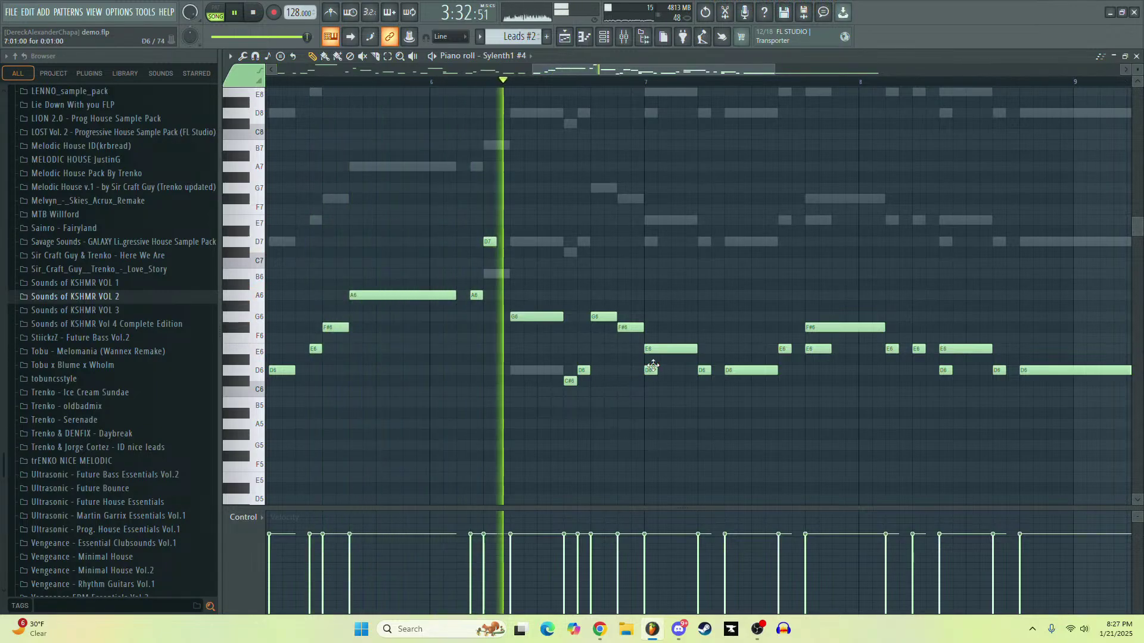
left_click_drag(487, 243, 487, 274)
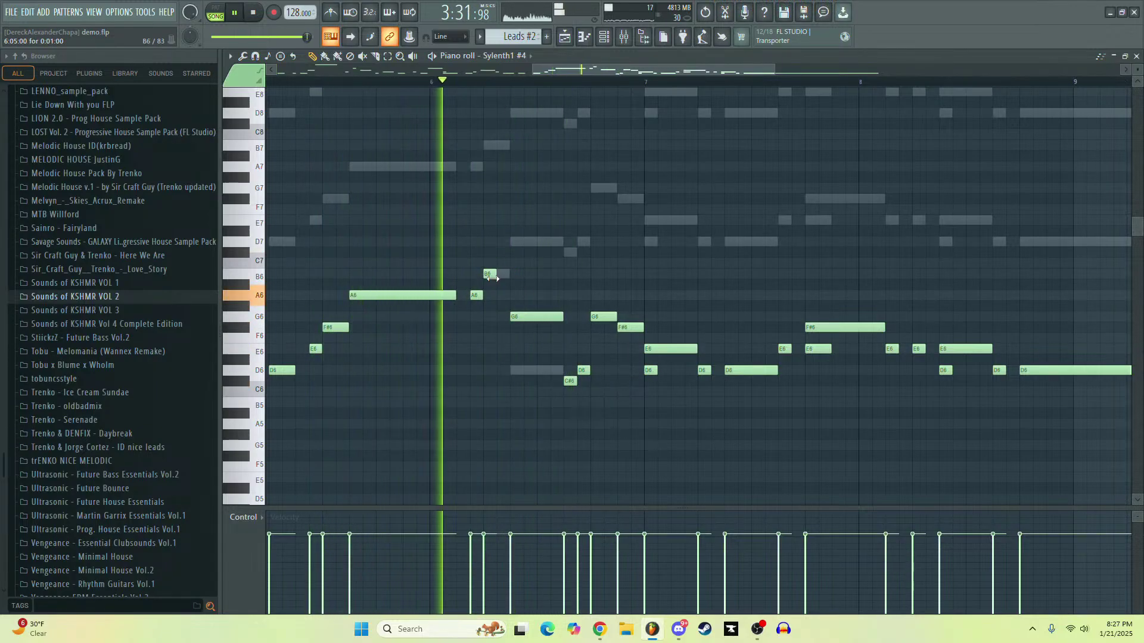
key("space")
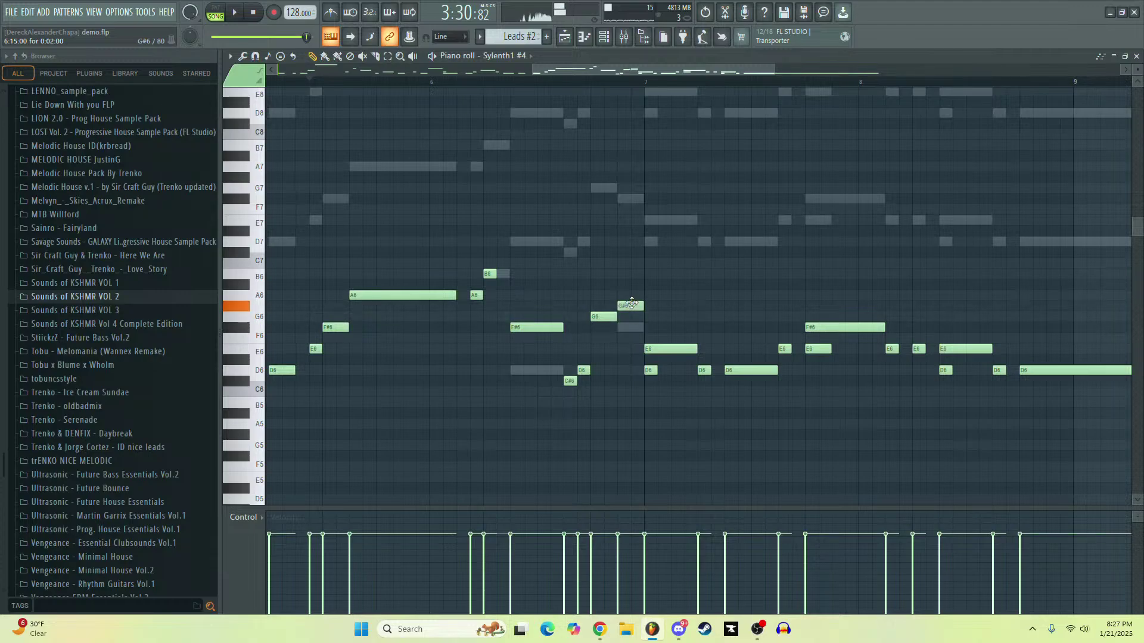
Raise bar 6's last note to A6, delete bar 7's opening E6 and D6, and extend the A6 over their place
key("space")
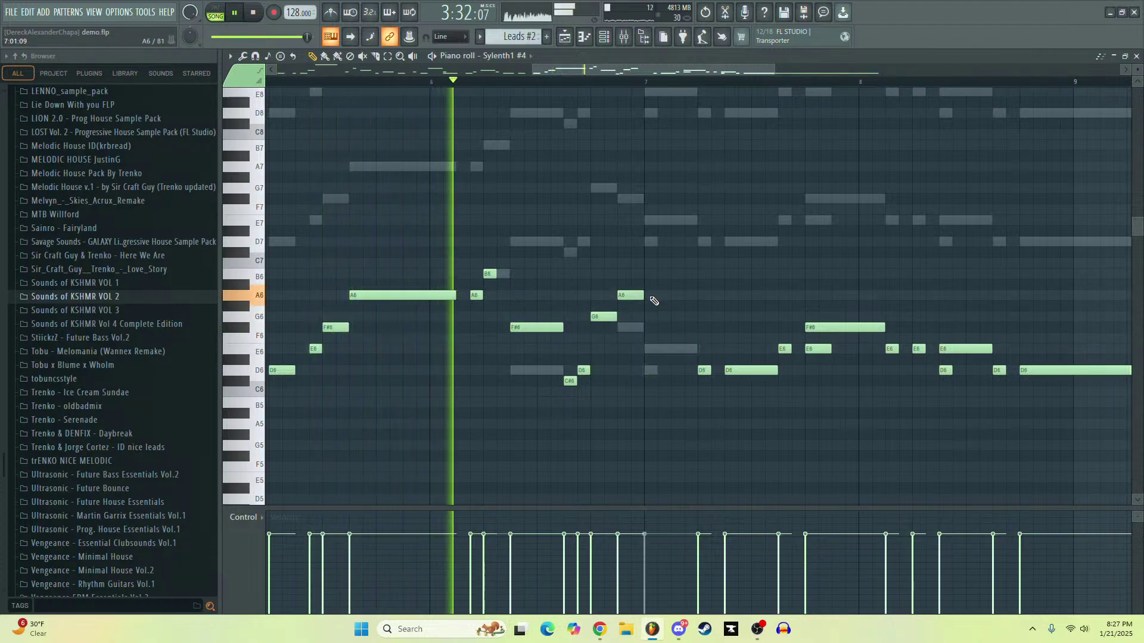
left_click_drag(645, 297, 696, 296)
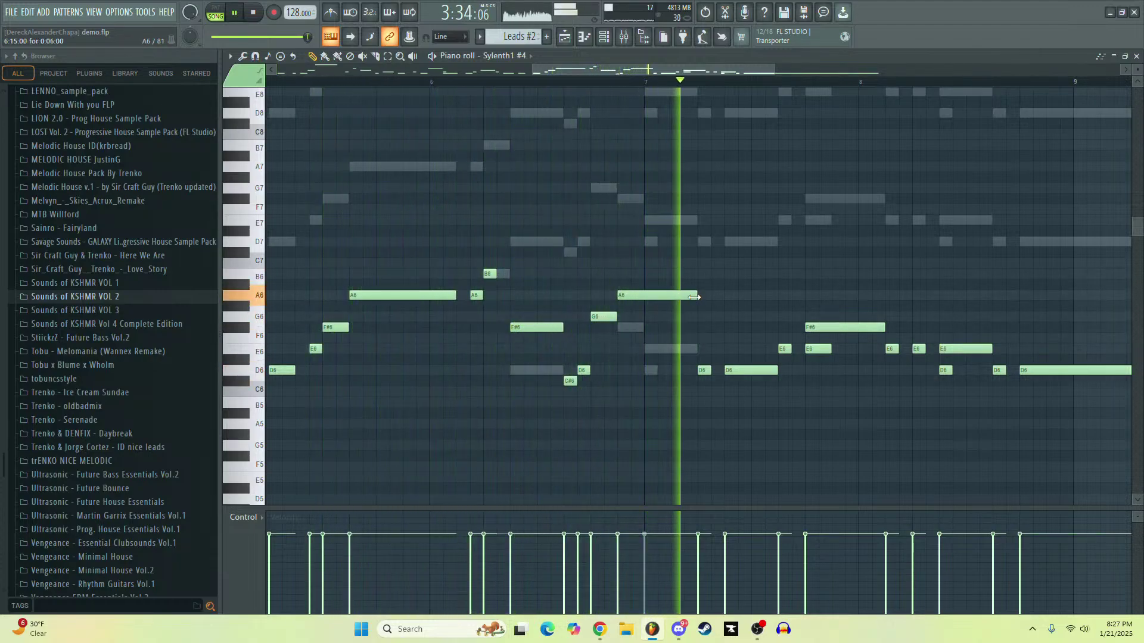
key("space")
Lower bar 6's last two notes to E6 and F#6, ending the F#6 at the start of bar 7
key("space")
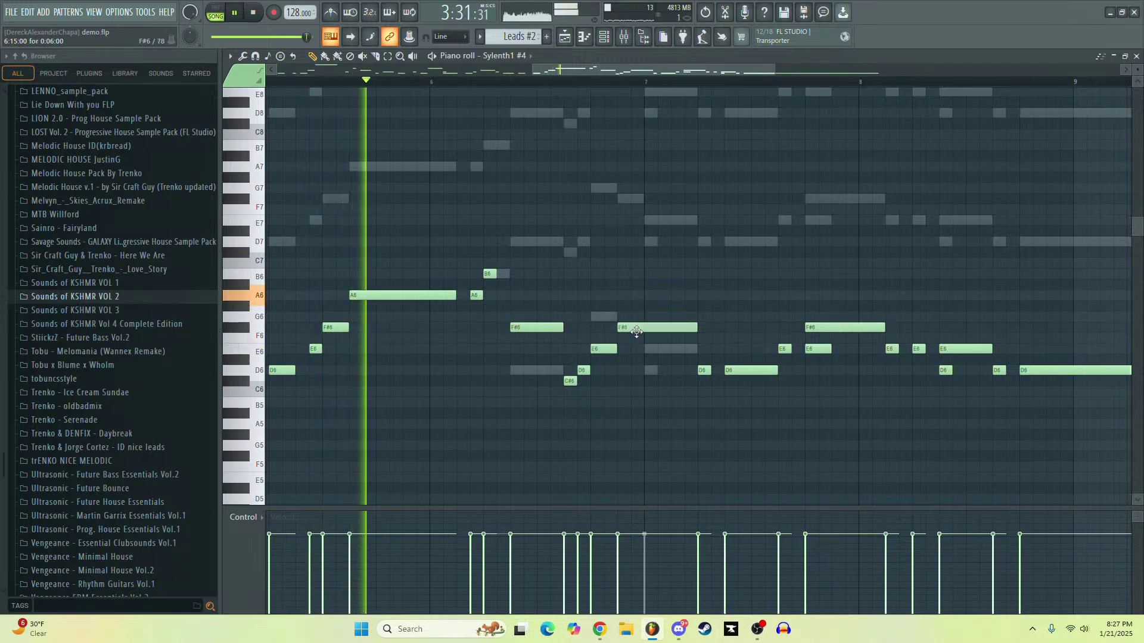
left_click_drag(691, 295, 695, 327)
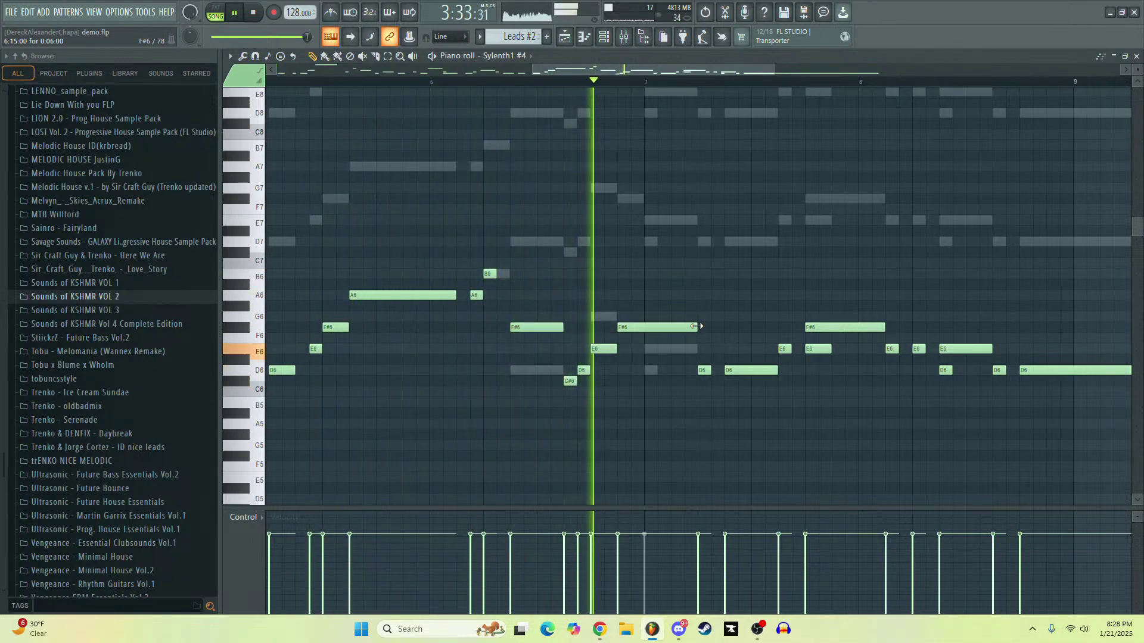
key("space")
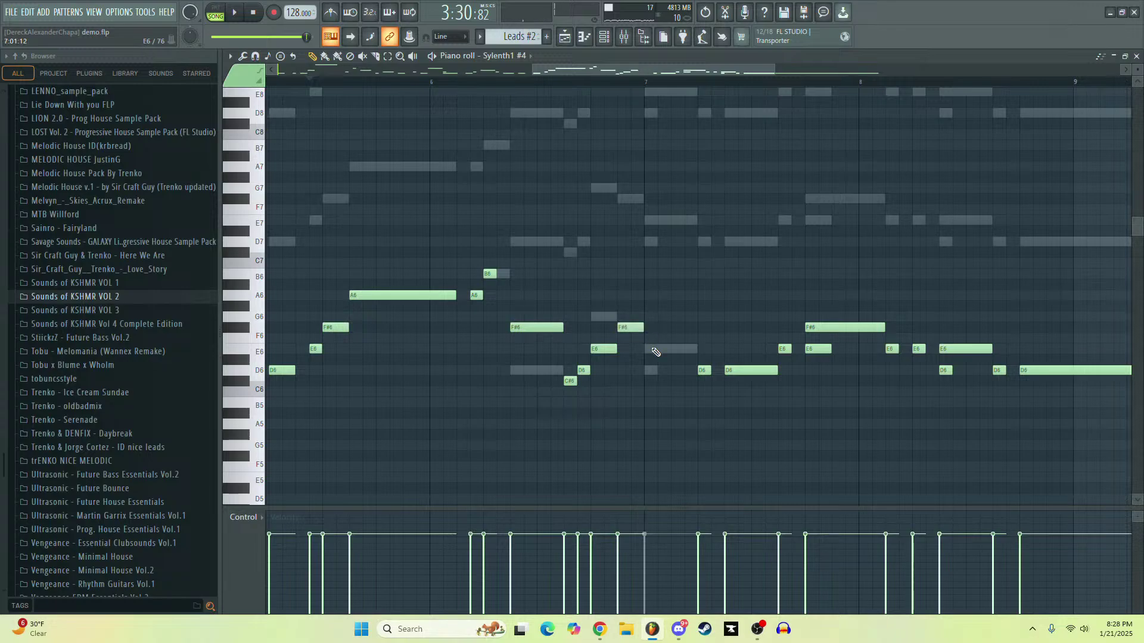
Add an E6 at the start of bar 7 lasting until the next D6, and halve the F#6 before it
left_click(655, 350)
key("space")
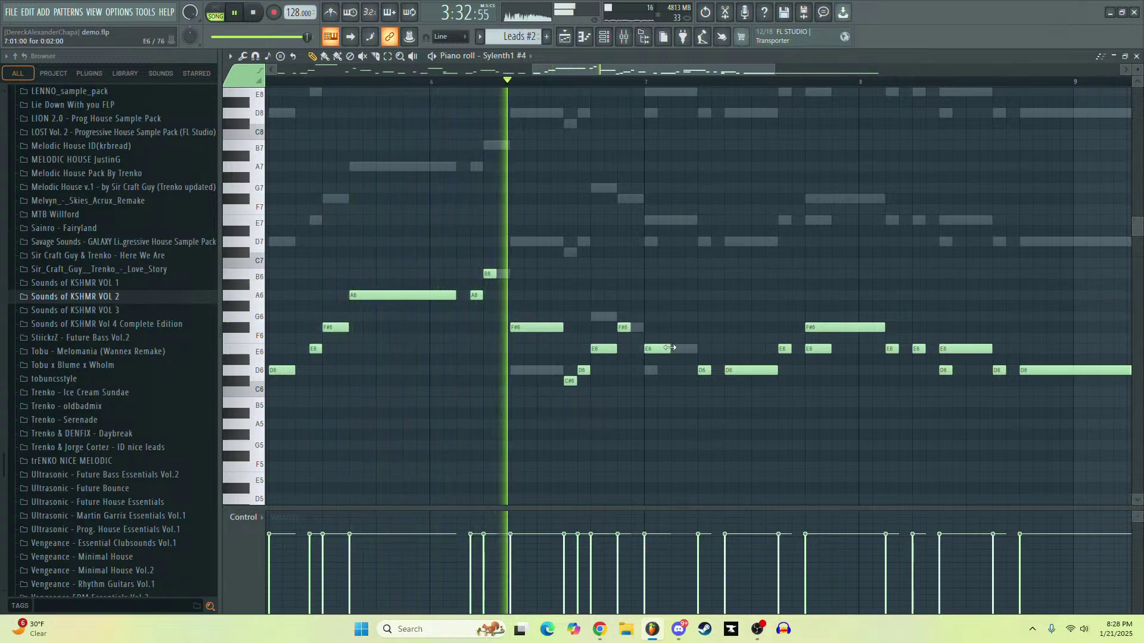
key("space")
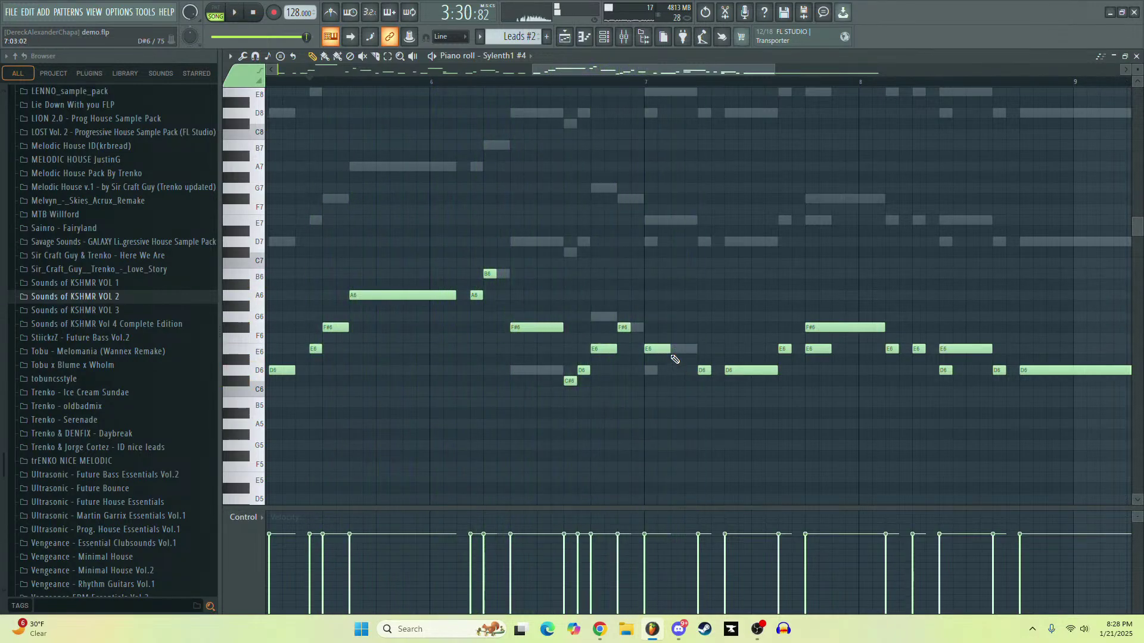
key("space")
scroll(786, 372, "down", 2)
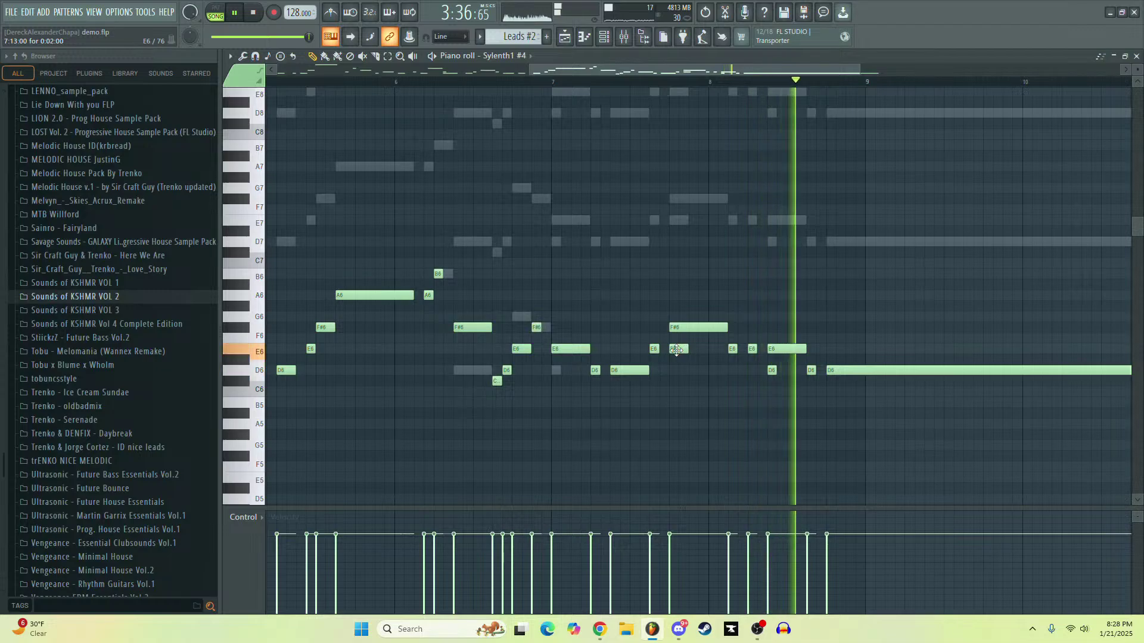
Raise bar 8's longer E6 to F#6 and its two short D6 notes to E6, and play the result
key("space")
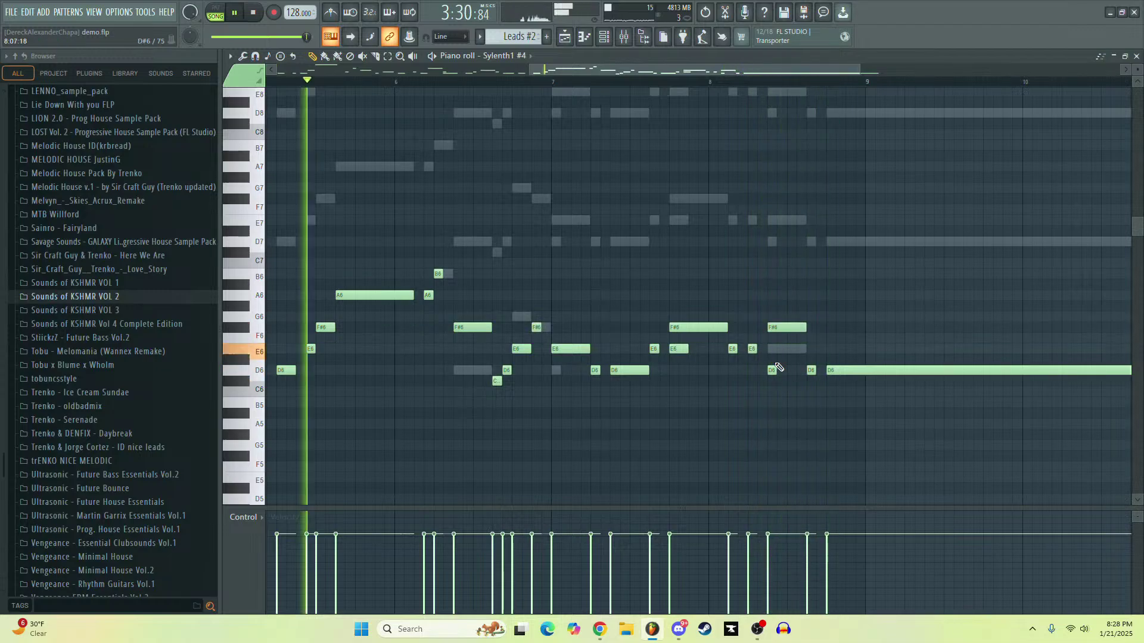
left_click_drag(778, 368, 810, 348)
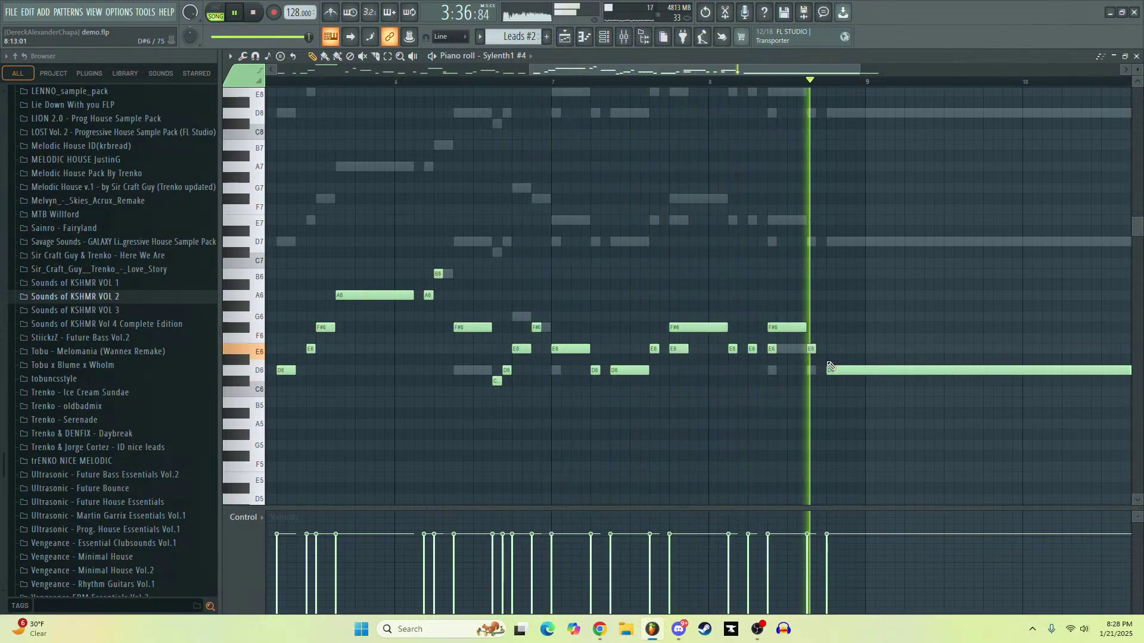
key("space")
scroll(702, 391, "down", 4)
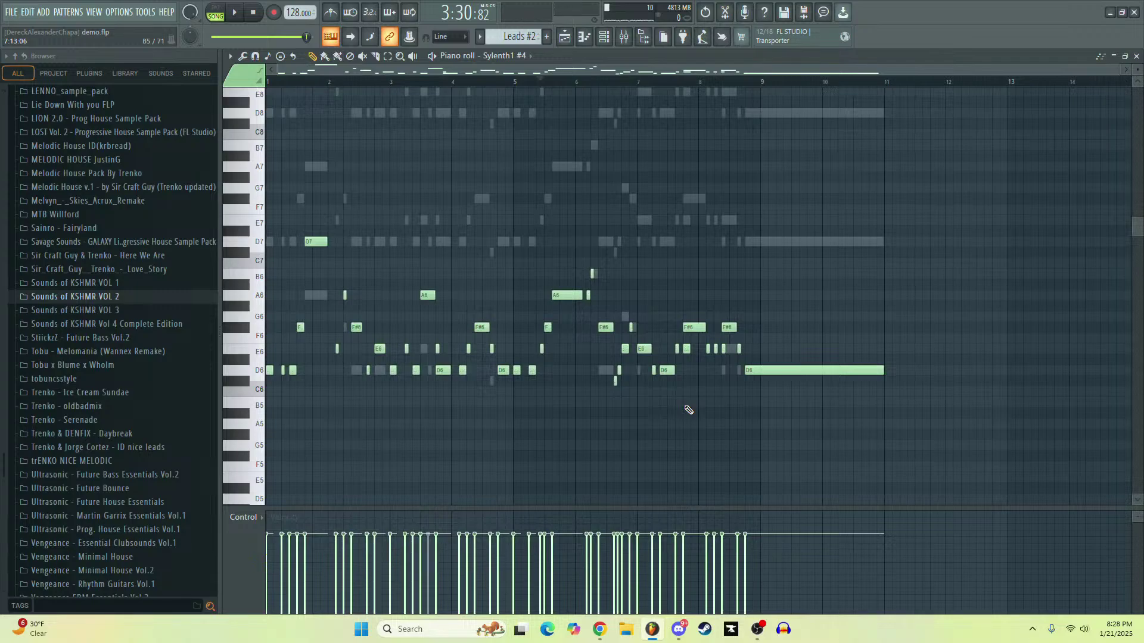
Play the Leads #2 pattern on its own, listening to the Sylenth1 lead channels #3 to #20 one after another
left_click(604, 38)
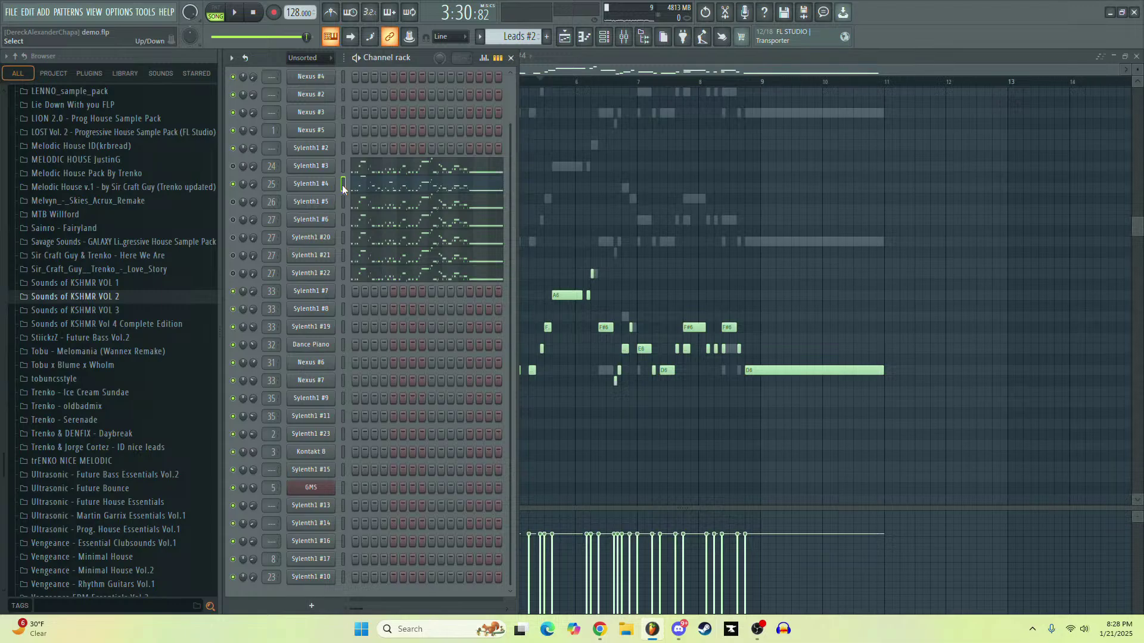
key("l")
key("space")
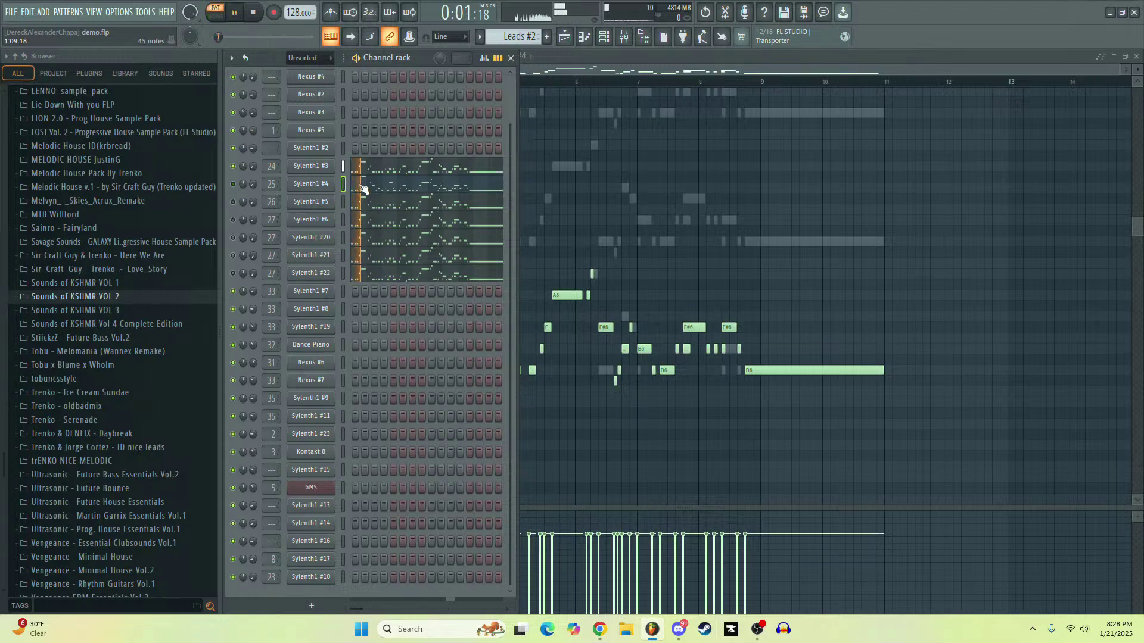
key("F5")
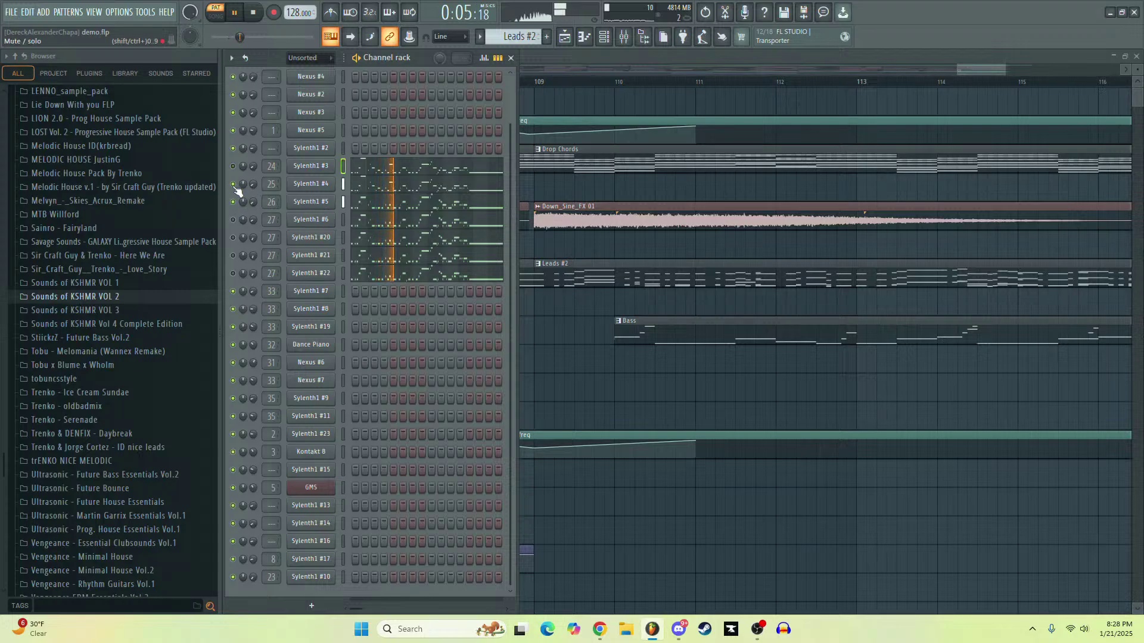
left_click(343, 203)
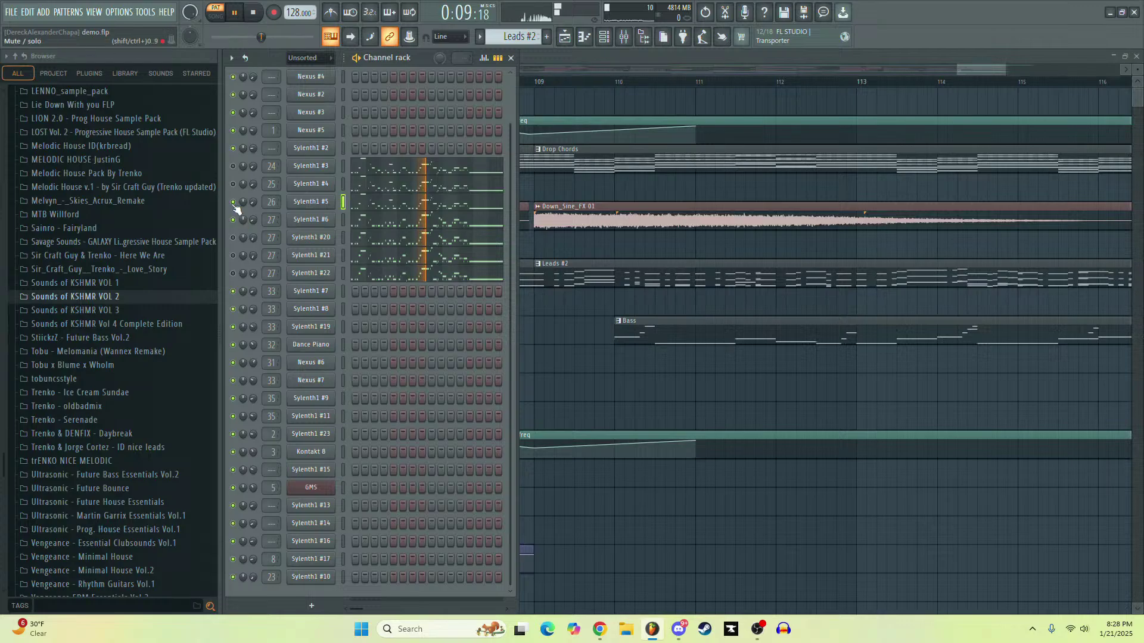
left_click(343, 220)
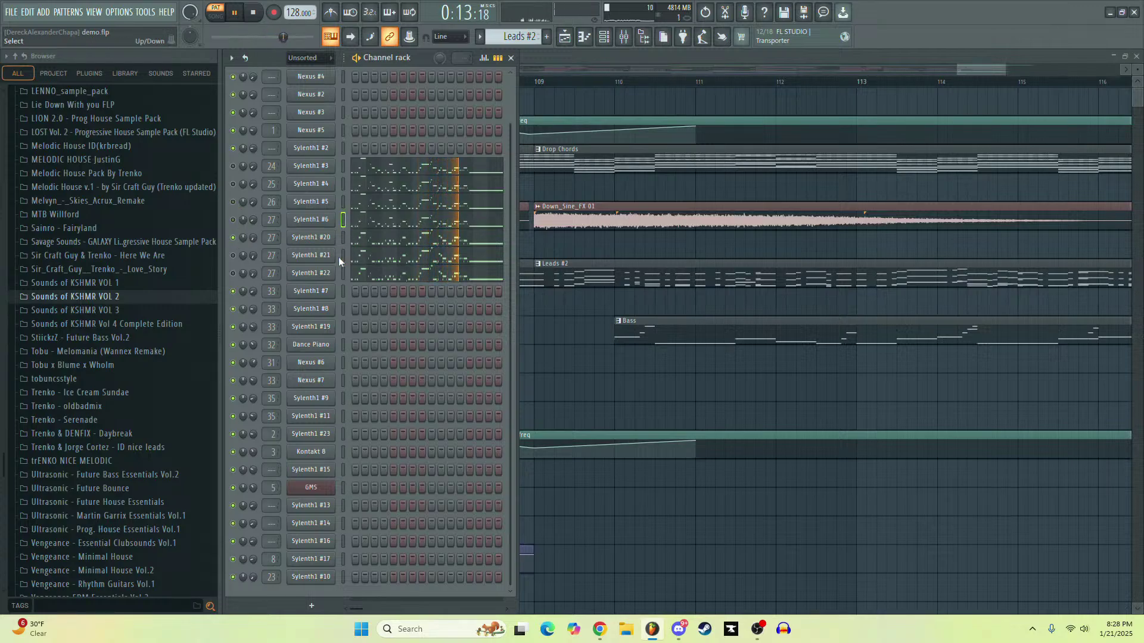
left_click(344, 238)
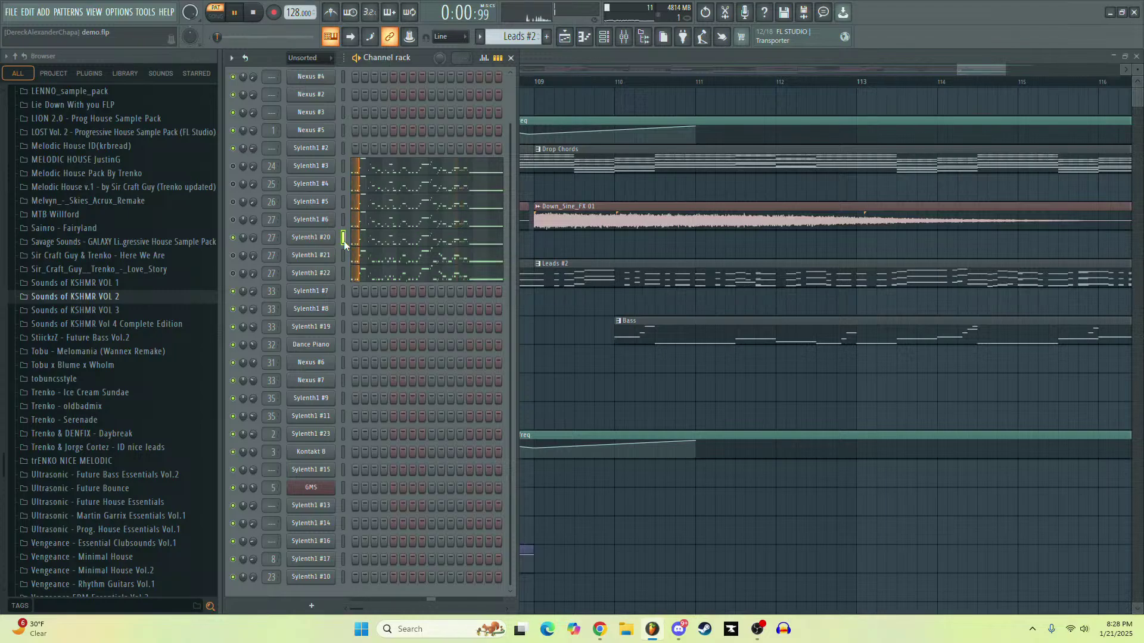
View the Leads #2 notes of Sylenth1 #20 in the piano roll, and return to the channel rack
left_click(366, 241)
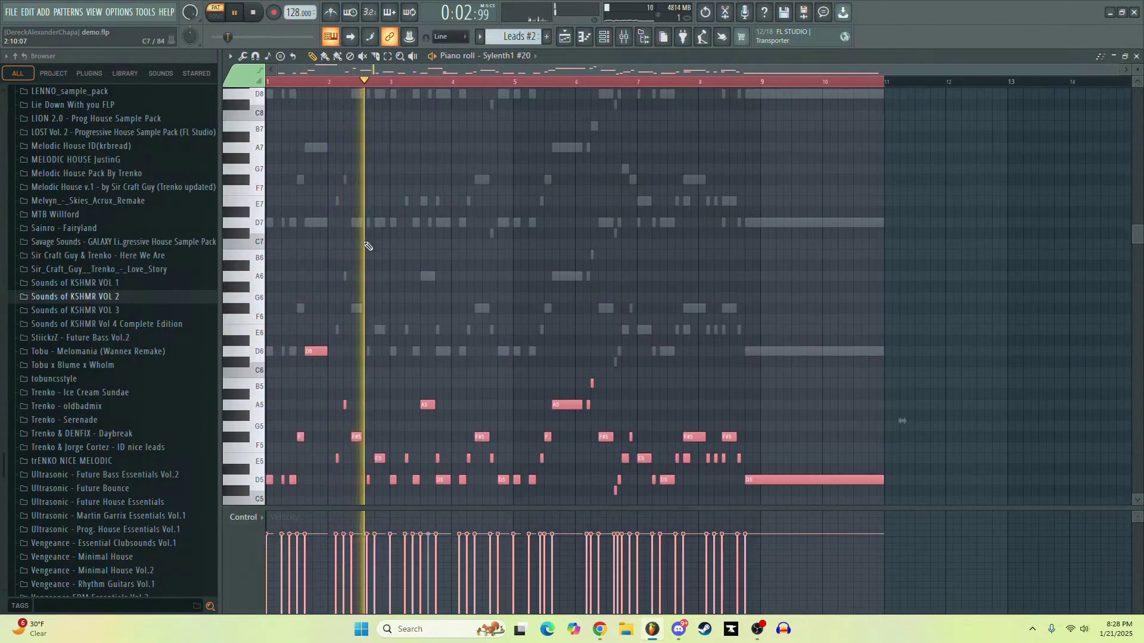
key("space")
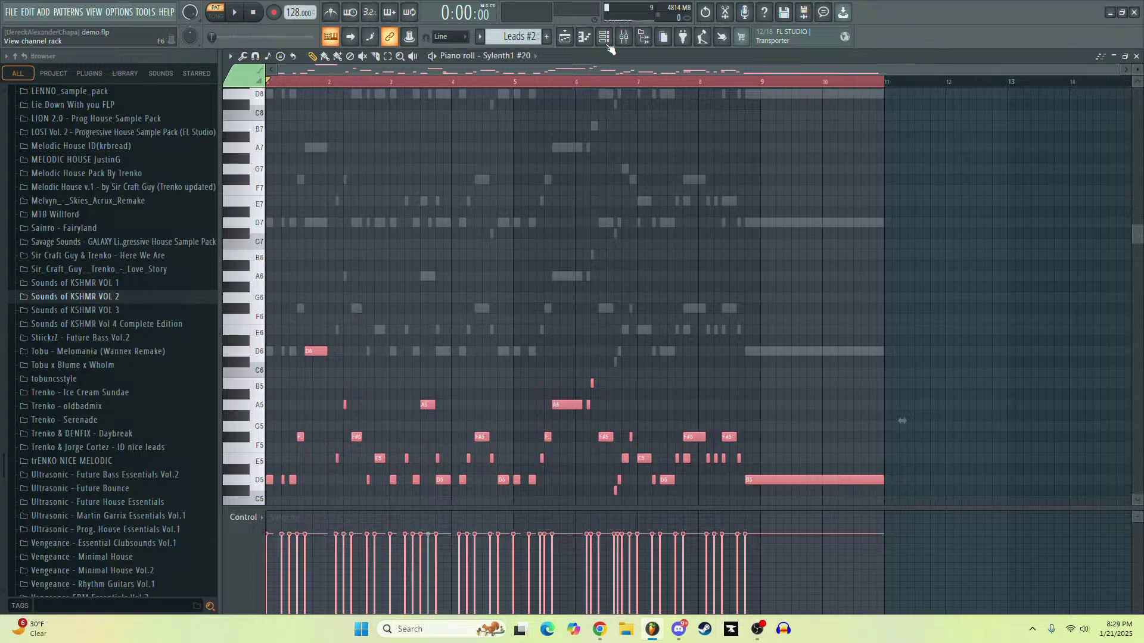
key("F6")
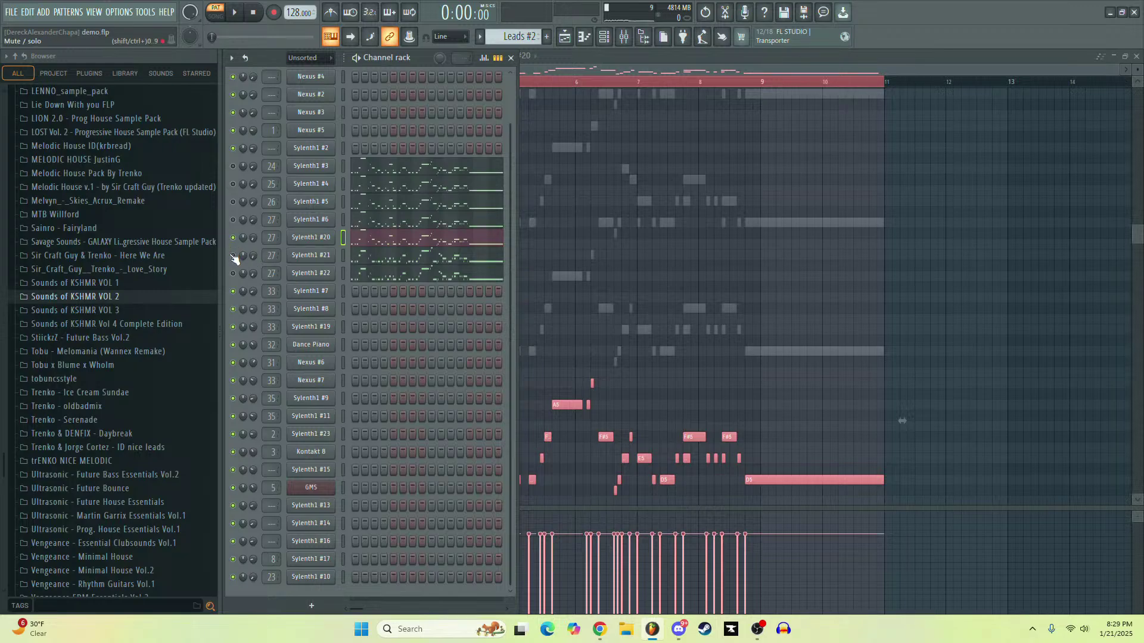
Listen to Sylenth1 #21 on its own and open its instrument window to view the lead preset
left_click(233, 256)
key("space")
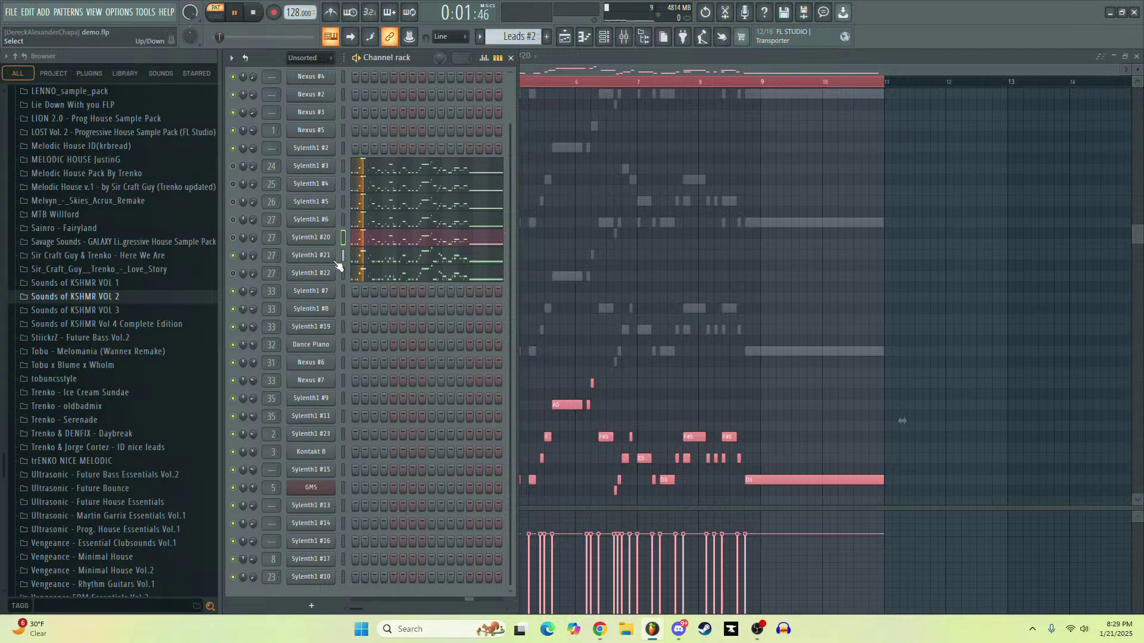
left_click(310, 255)
left_click(253, 12)
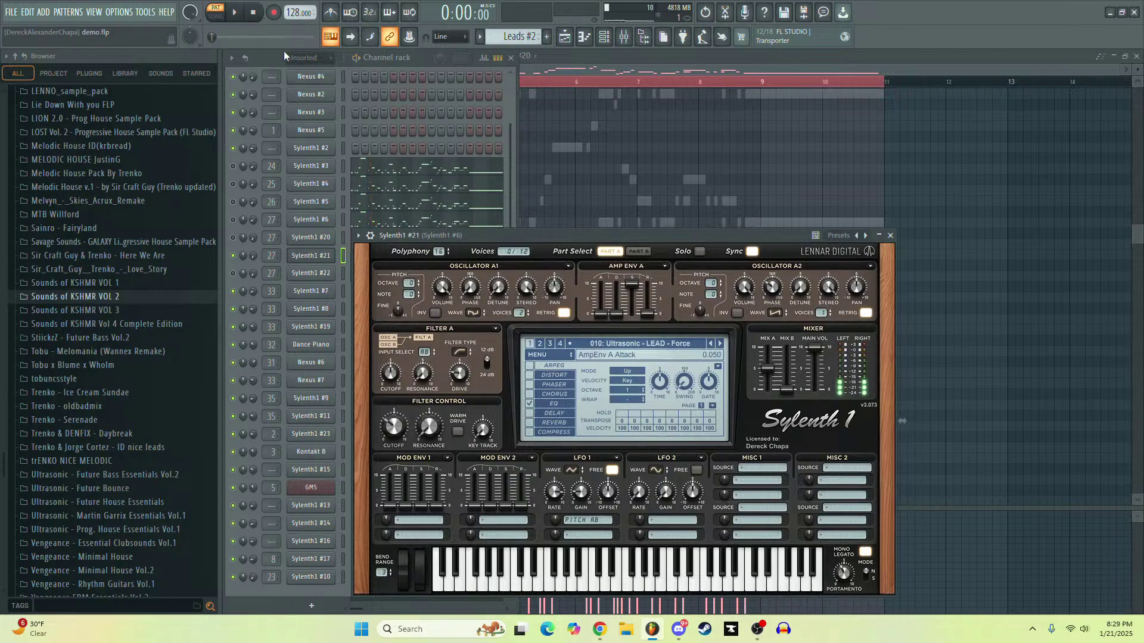
left_click(277, 59)
left_click(343, 256)
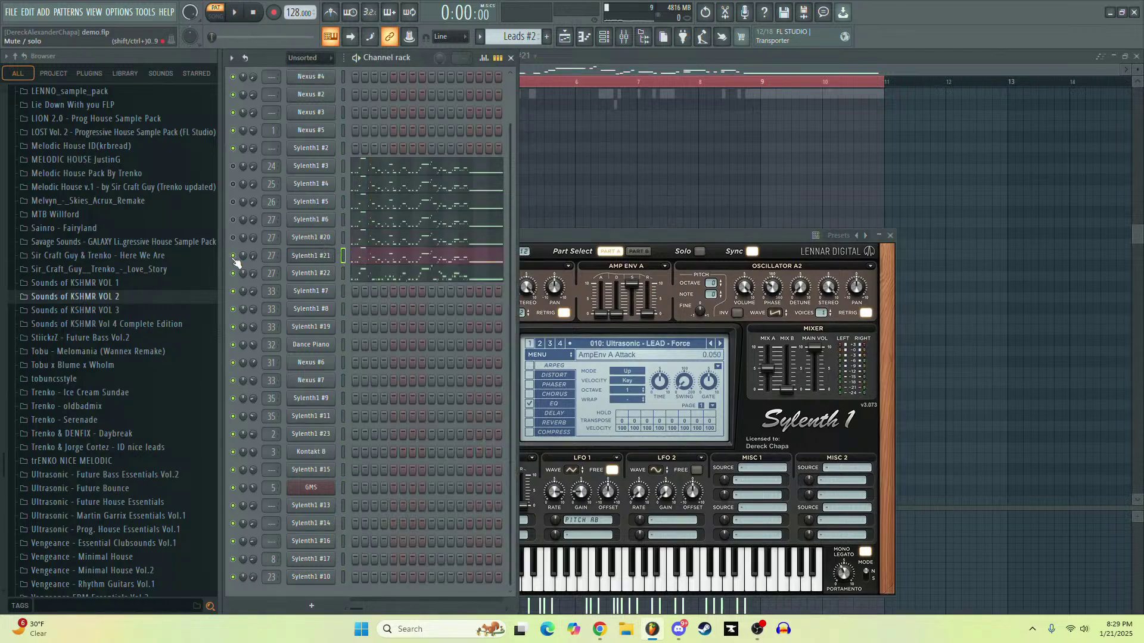
Listen to Sylenth1 #21 on its own and open the Leads #2 notes of Sylenth1 #22 in the piano roll
key("space")
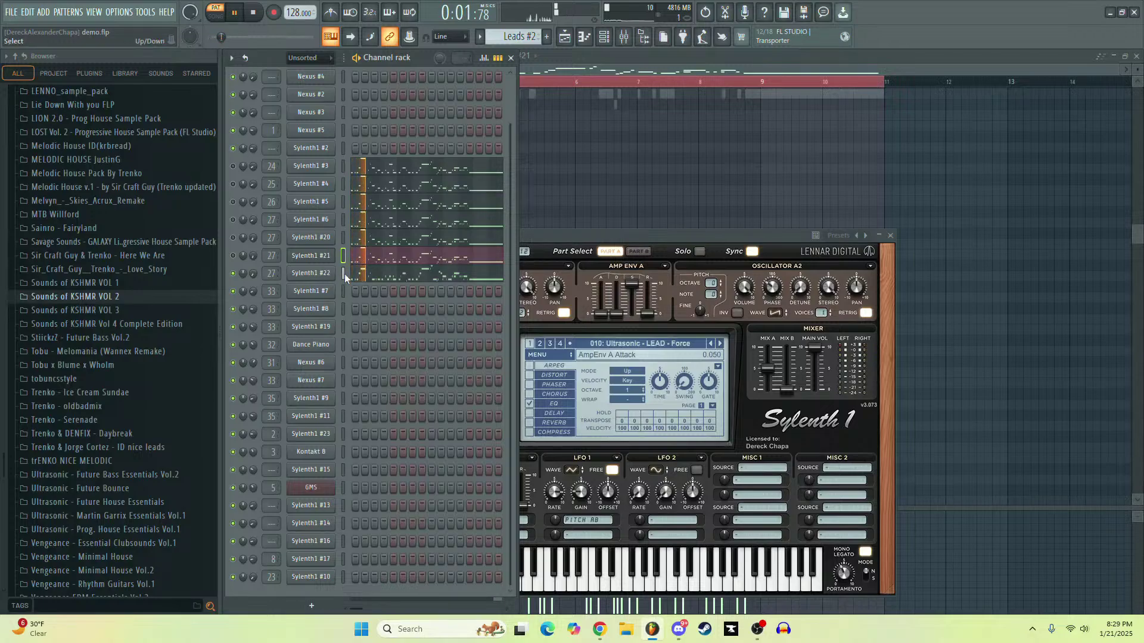
left_click(344, 273)
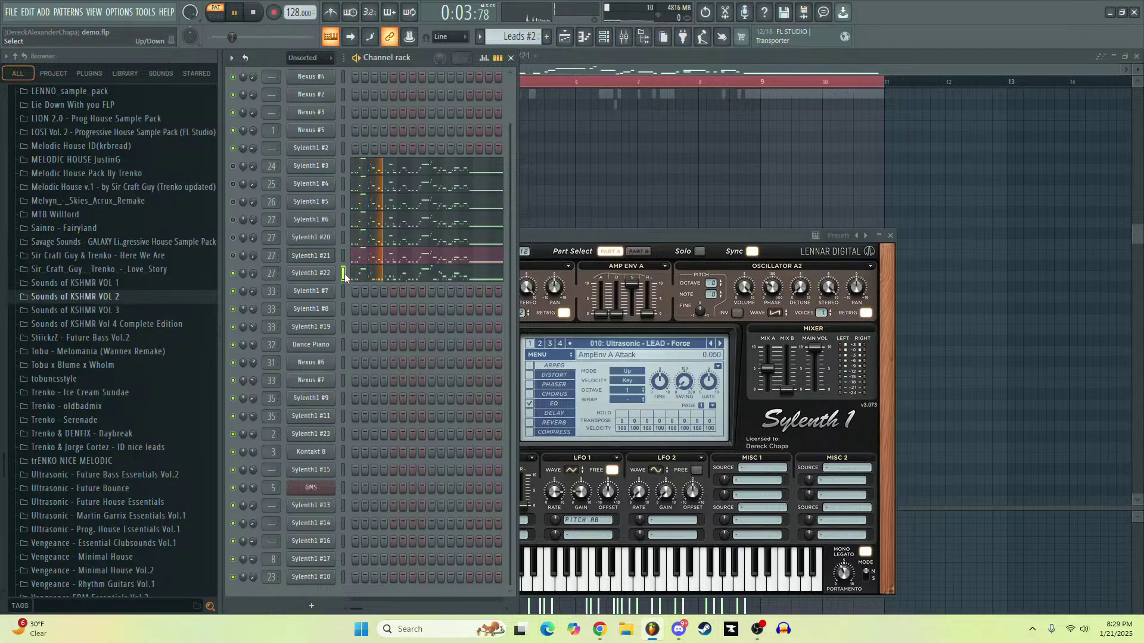
left_click(382, 275)
key("space")
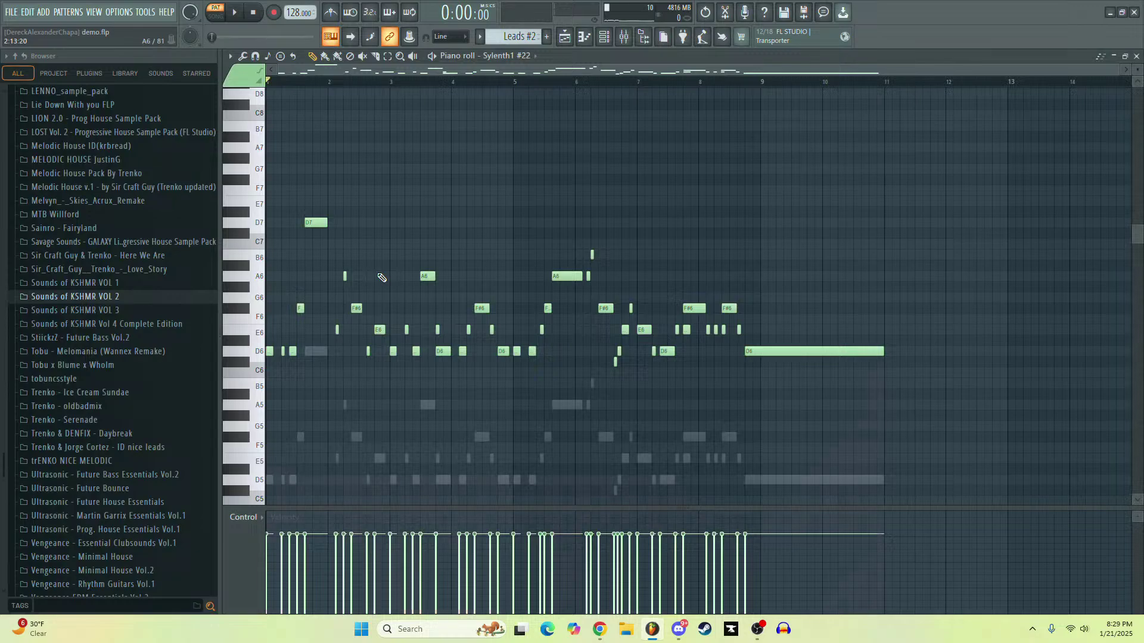
Raise all Leads #2 notes of Sylenth1 #22 by two octaves and play the result
key("ctrl+a")
key("ctrl+Up")
key("space")
key("ctrl+Up")
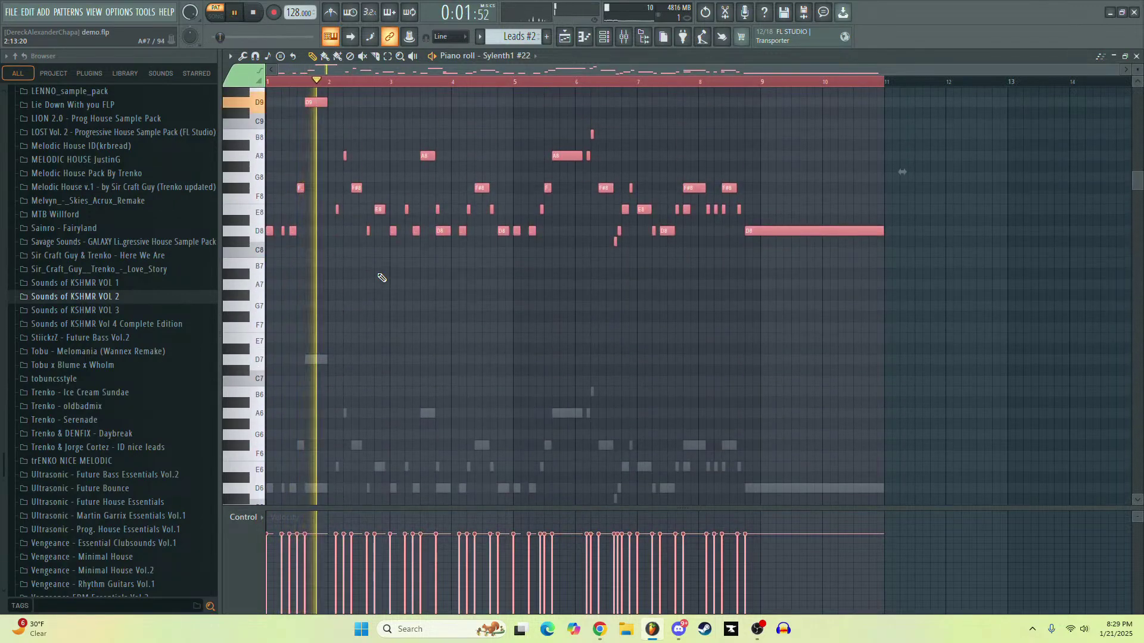
Return to the playlist and play the song through the start of the final drop around bar 109
left_click(614, 38)
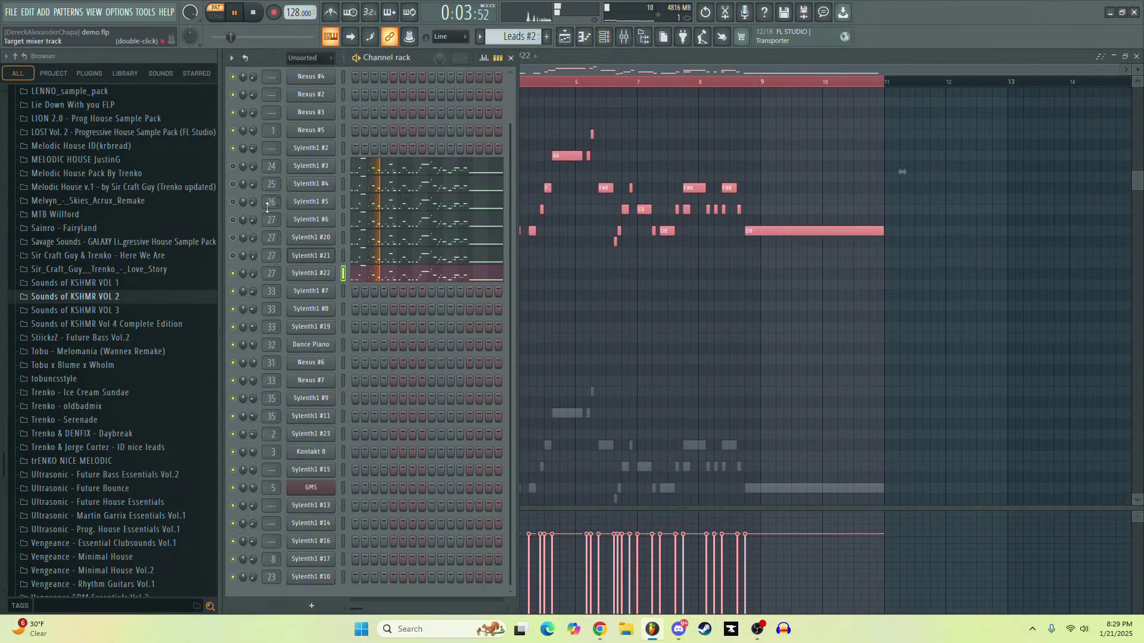
left_click(564, 39)
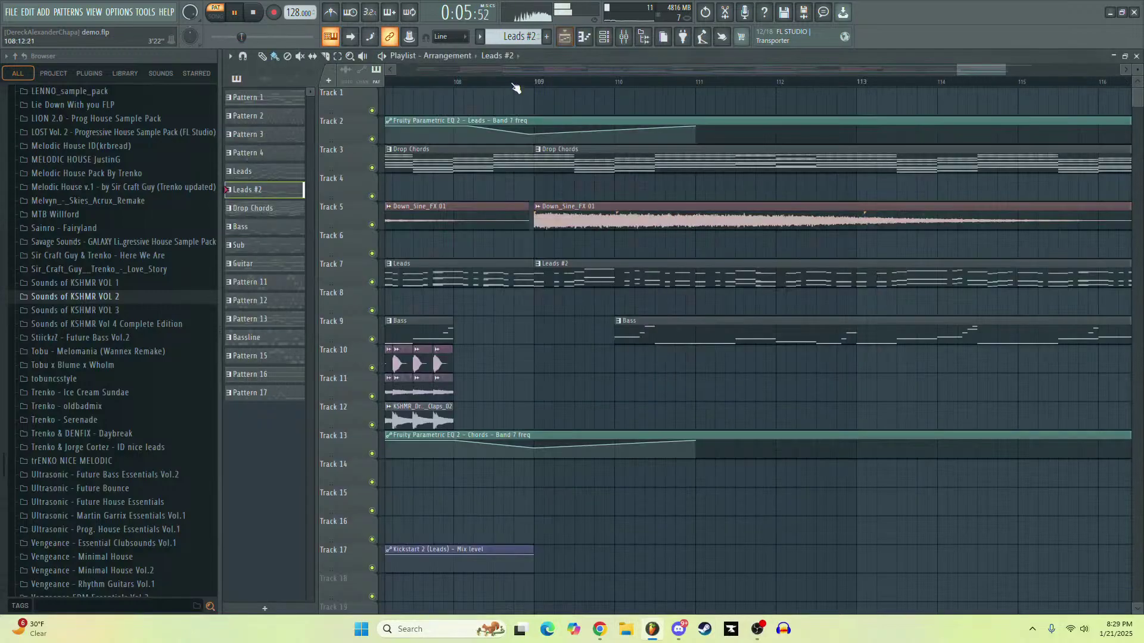
key("l")
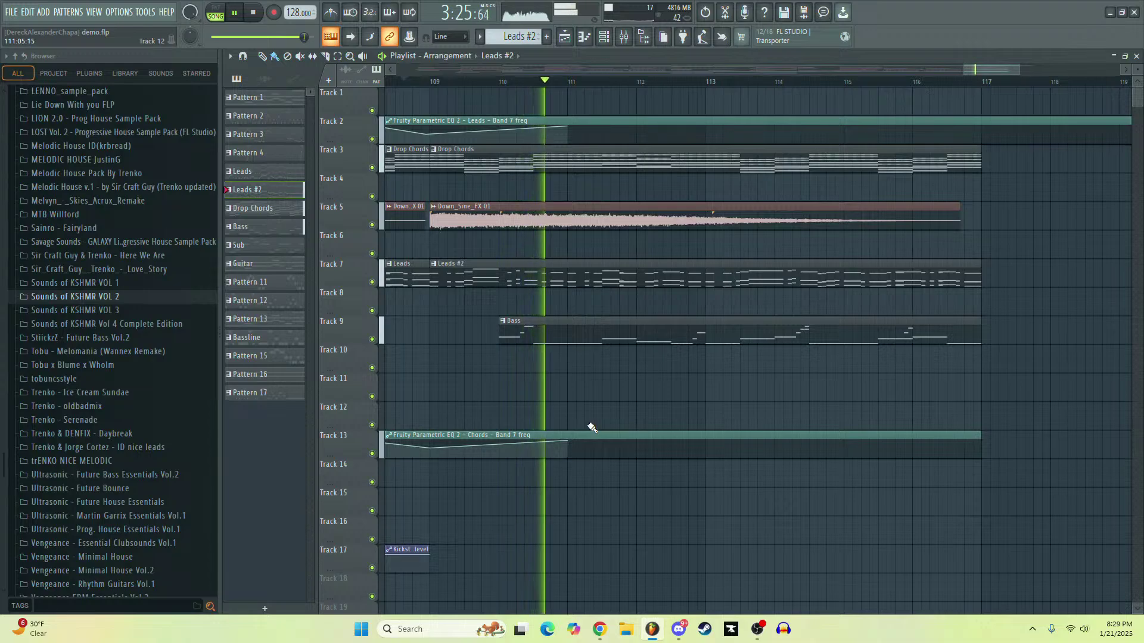
key("space")
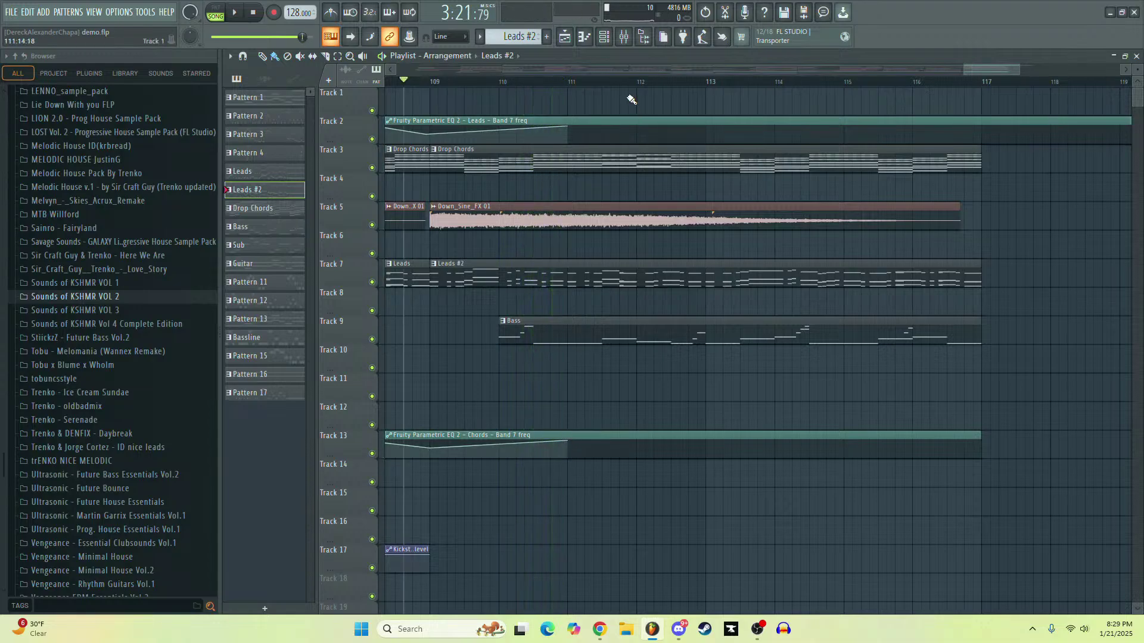
Copy the Track 10 kick clips of the drop starting at bar 101 to bar 110, under the new Bass clip
scroll(606, 197, "down", 2)
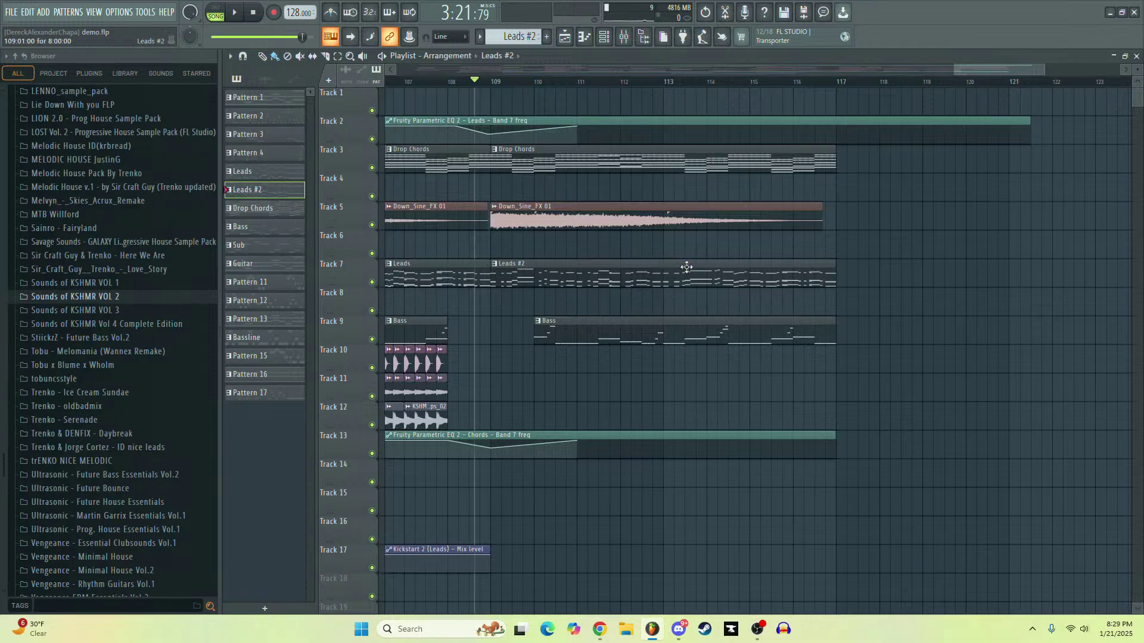
scroll(623, 325, "down", 1)
scroll(623, 325, "down", 2)
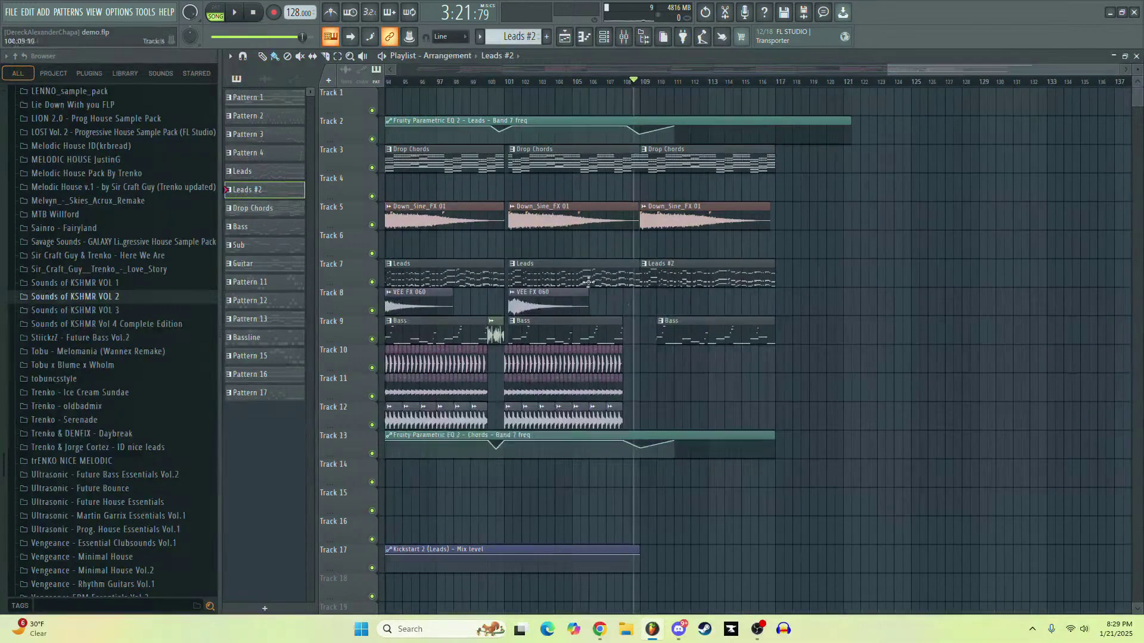
left_click_drag(654, 369, 508, 363)
scroll(538, 366, "up", 2)
left_click(262, 56)
scroll(486, 301, "up", 2)
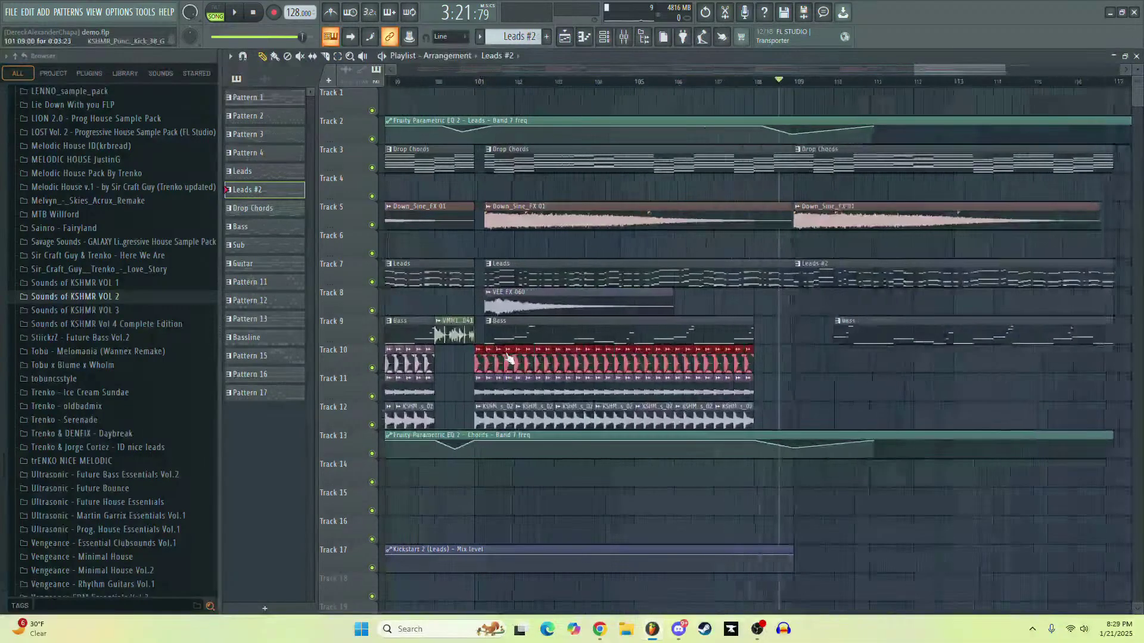
mouse_move(476, 365)
left_mouse_down()
mouse_move(894, 383)
mouse_move(870, 385)
left_mouse_up()
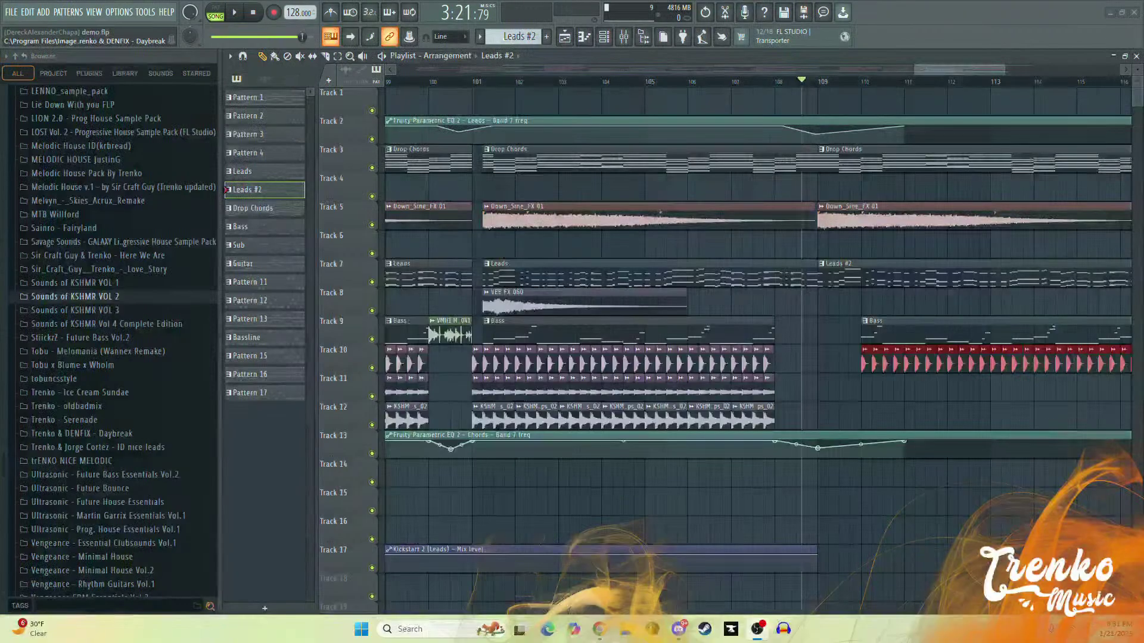
Save the project with the playlist back in view
left_click(1122, 12)
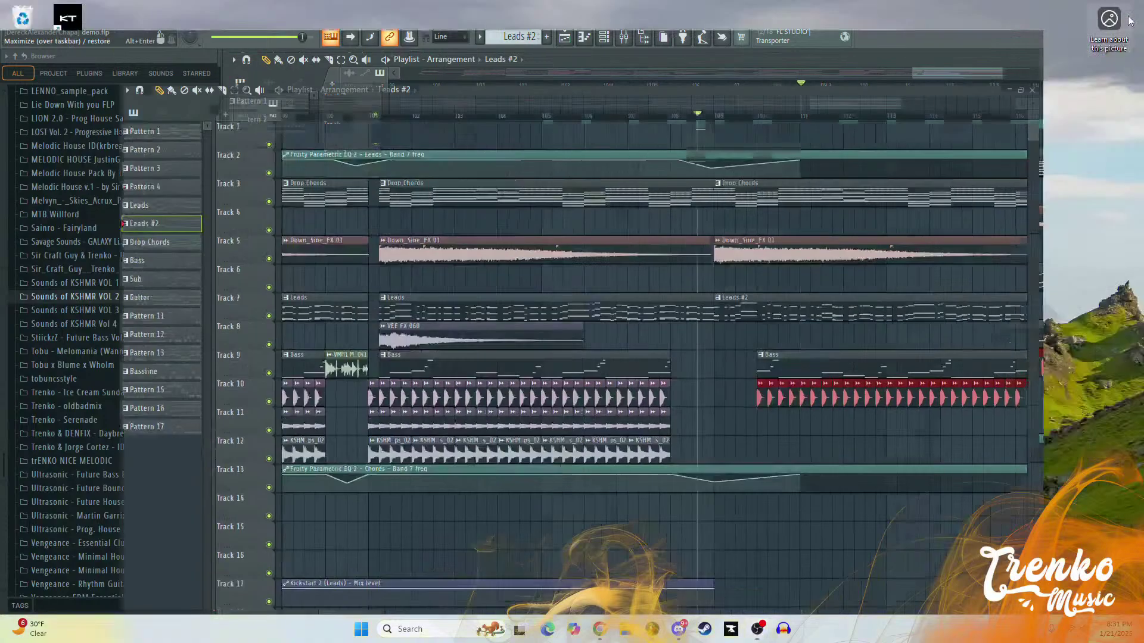
left_click(1018, 46)
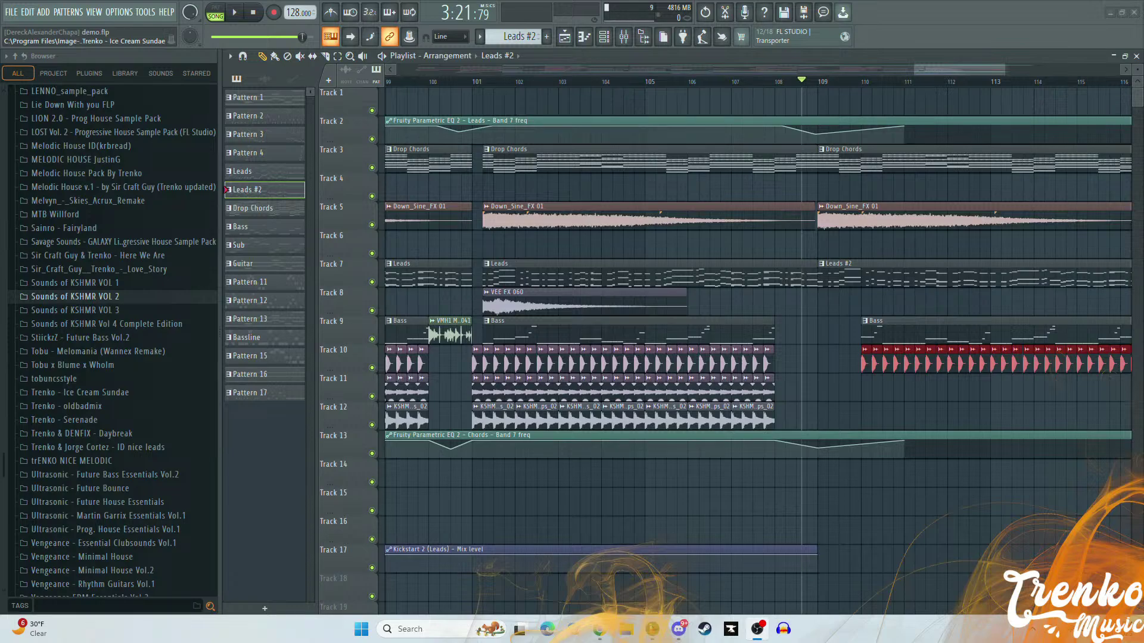
key("ctrl+s")
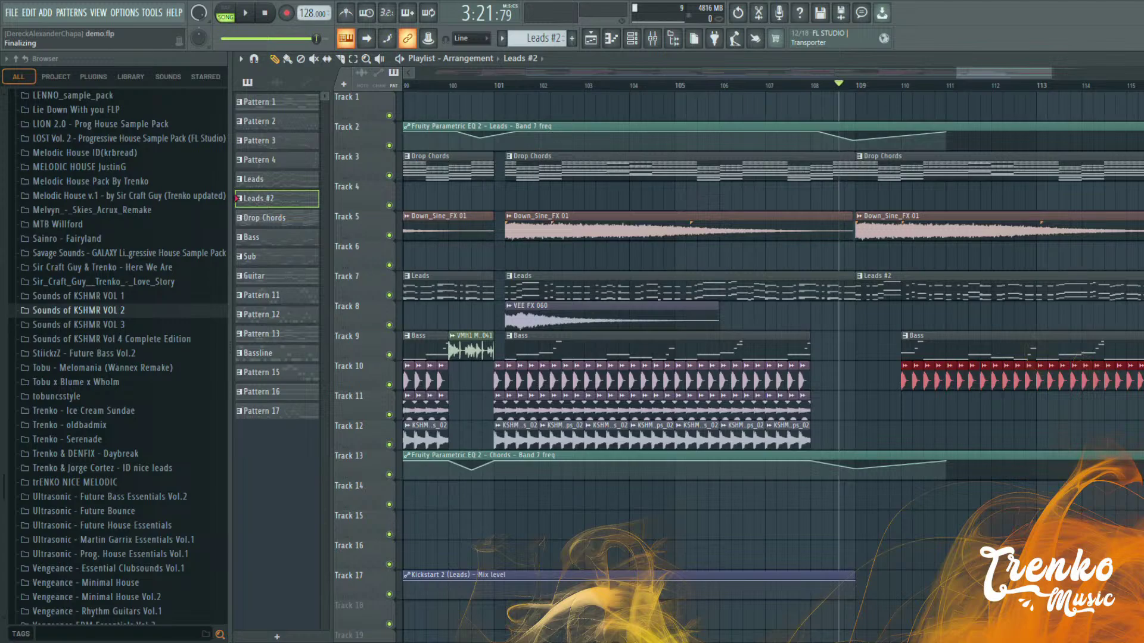
Play the drop from just before bar 101 and increase the fade-in of the KSHMR_Punchy_Kick_38_G audio clip
left_click(484, 86)
key("space")
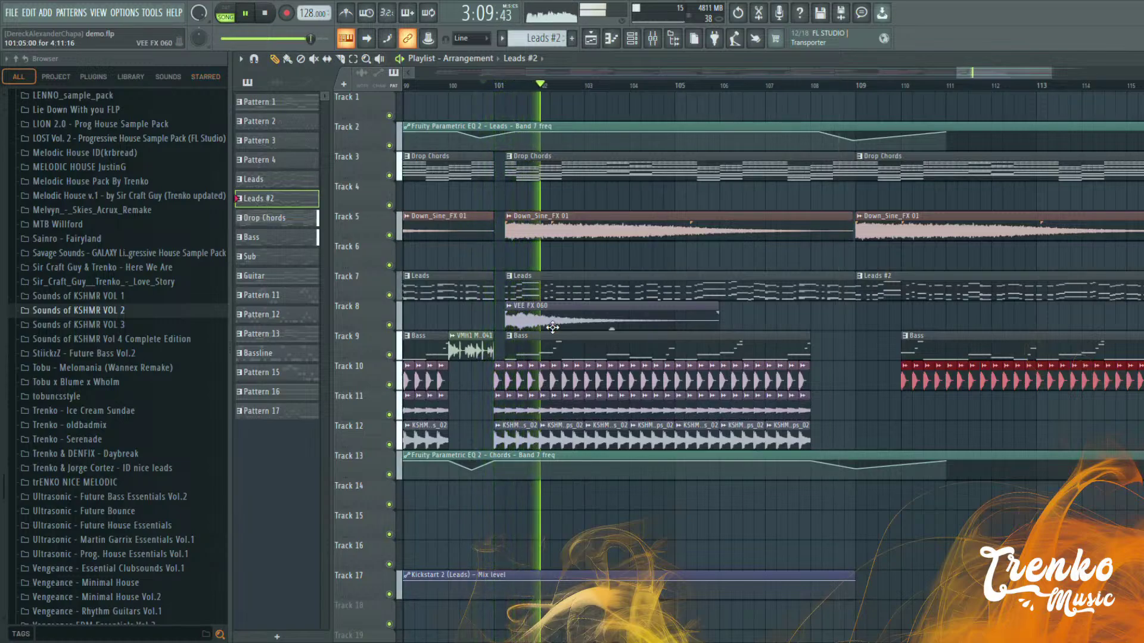
scroll(603, 407, "up", 3)
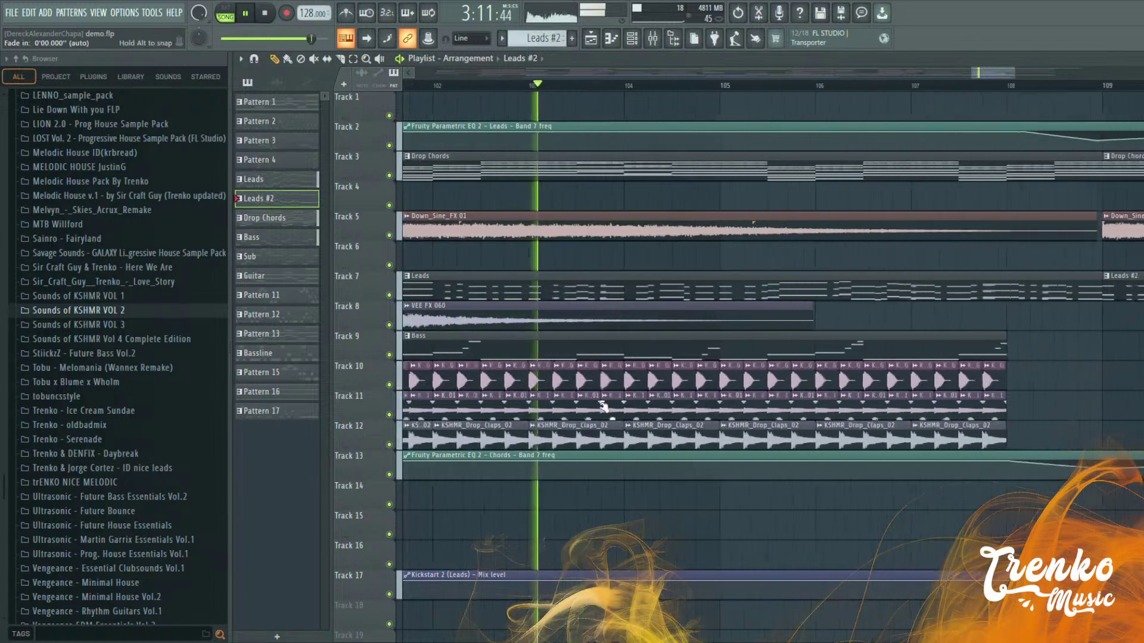
double_click(566, 384)
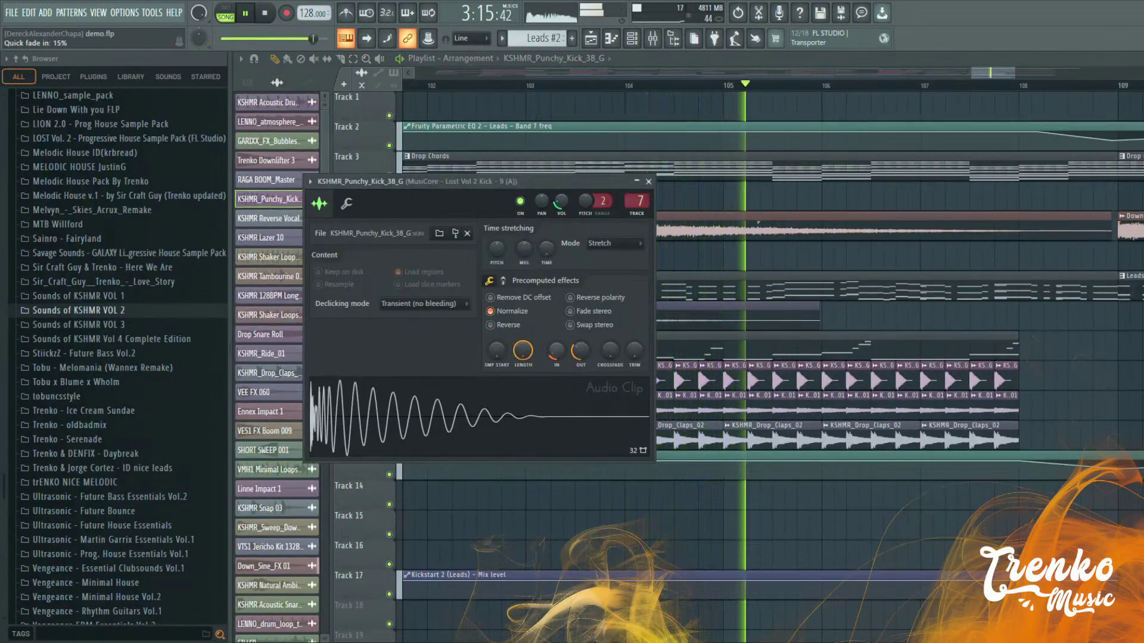
left_click_drag(555, 350, 556, 344)
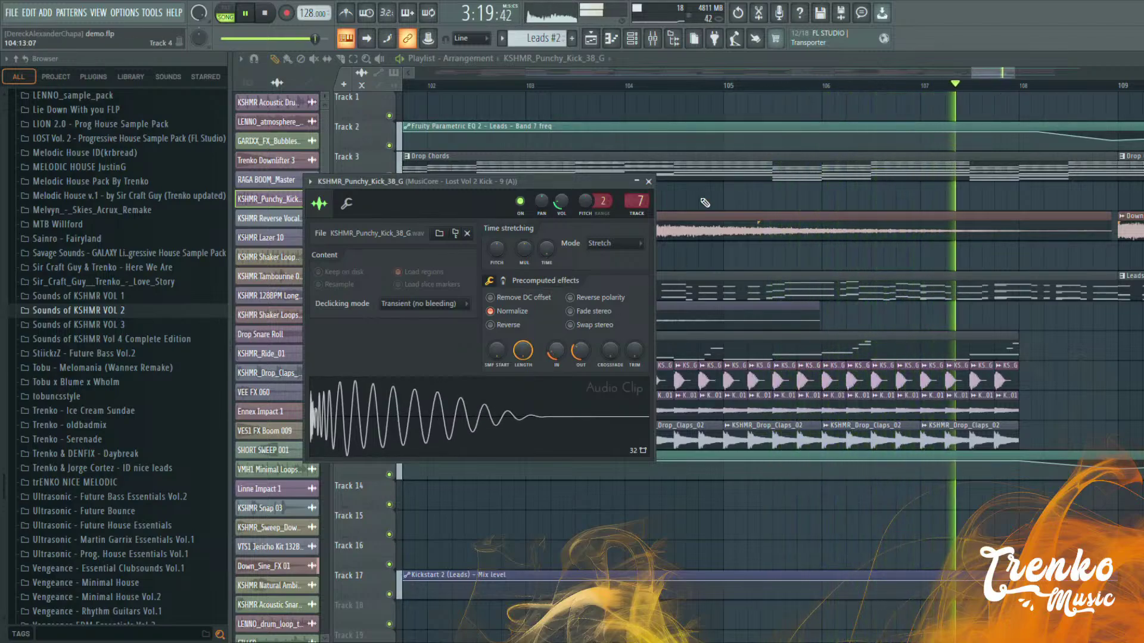
left_click(648, 181)
Play the transition into bar 109, and replace the first kick clip on Track 10 at bar 110
scroll(976, 294, "down", 3)
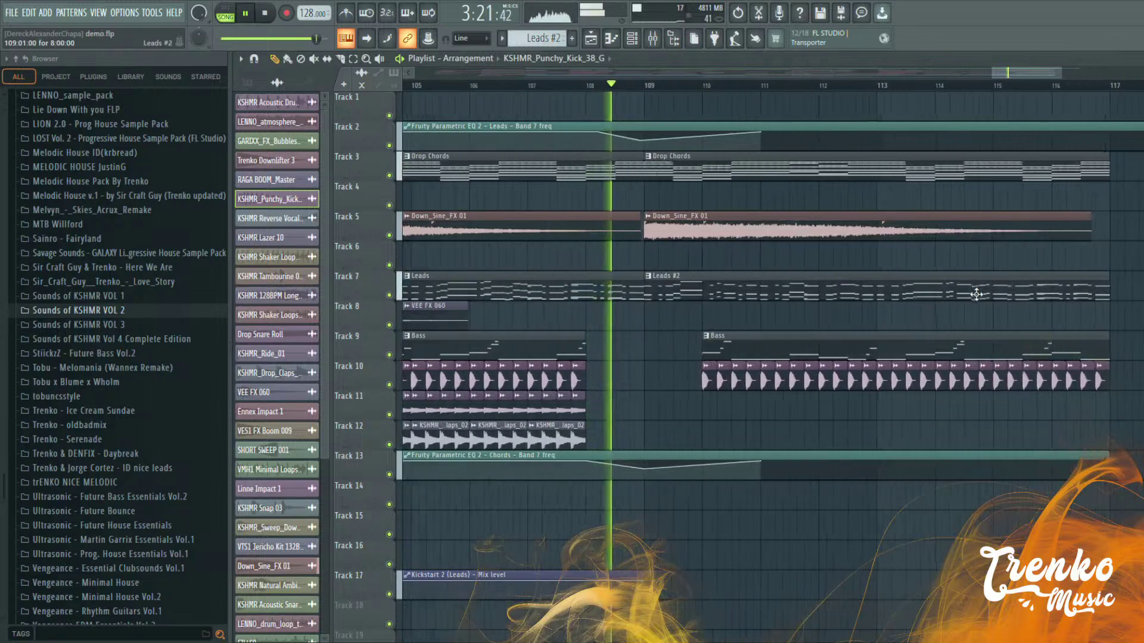
scroll(976, 294, "up", 1)
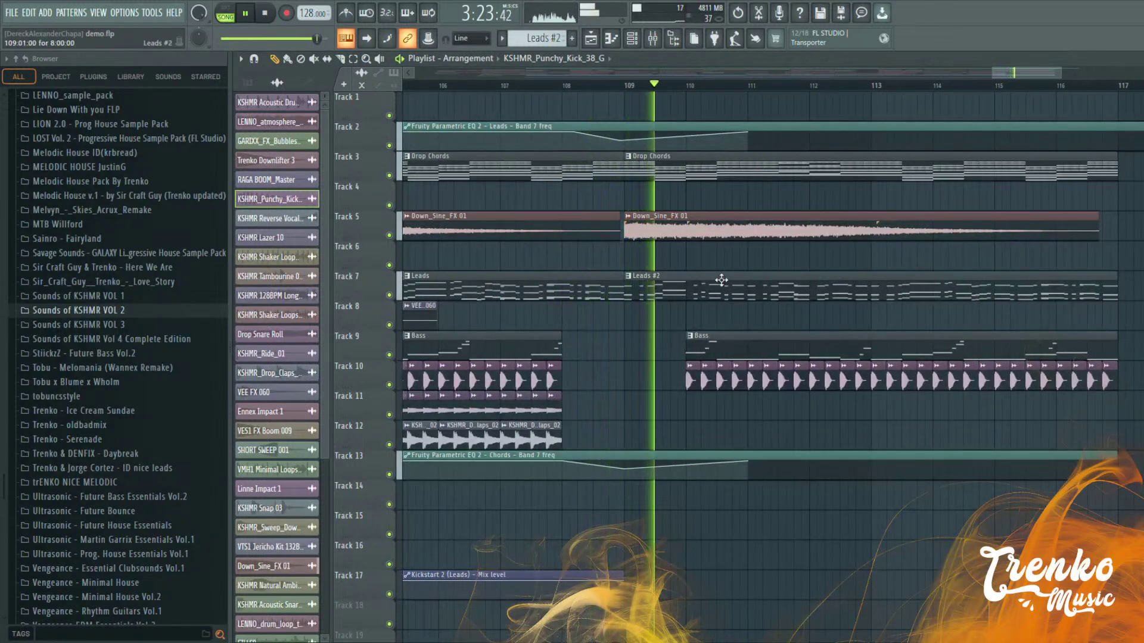
scroll(722, 280, "up", 2)
key("space")
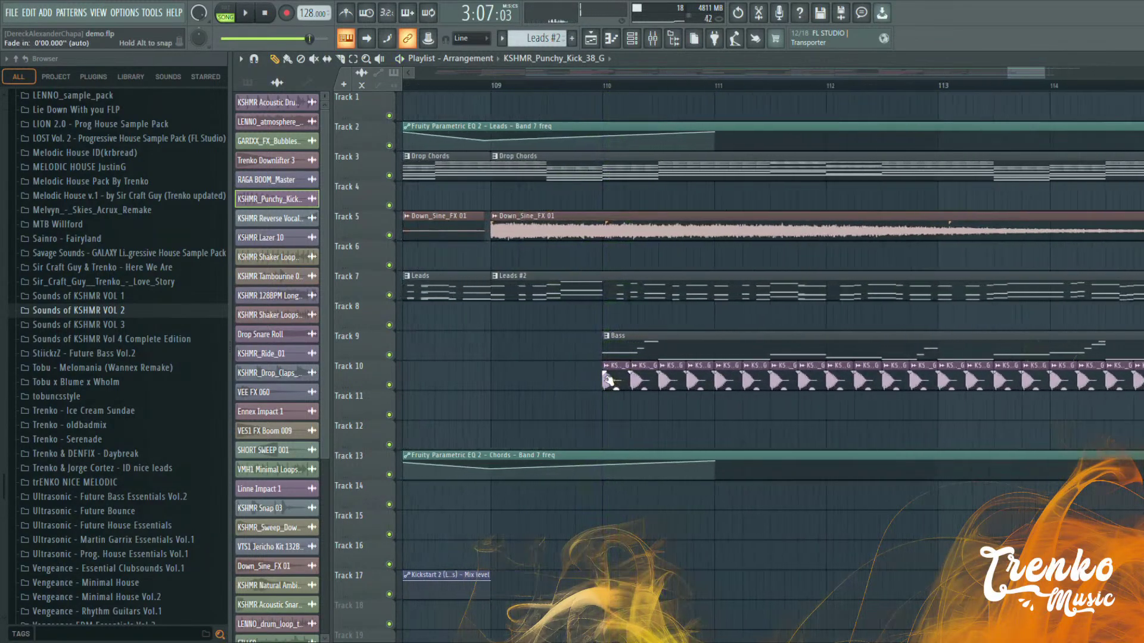
left_click(567, 85)
right_click(619, 386)
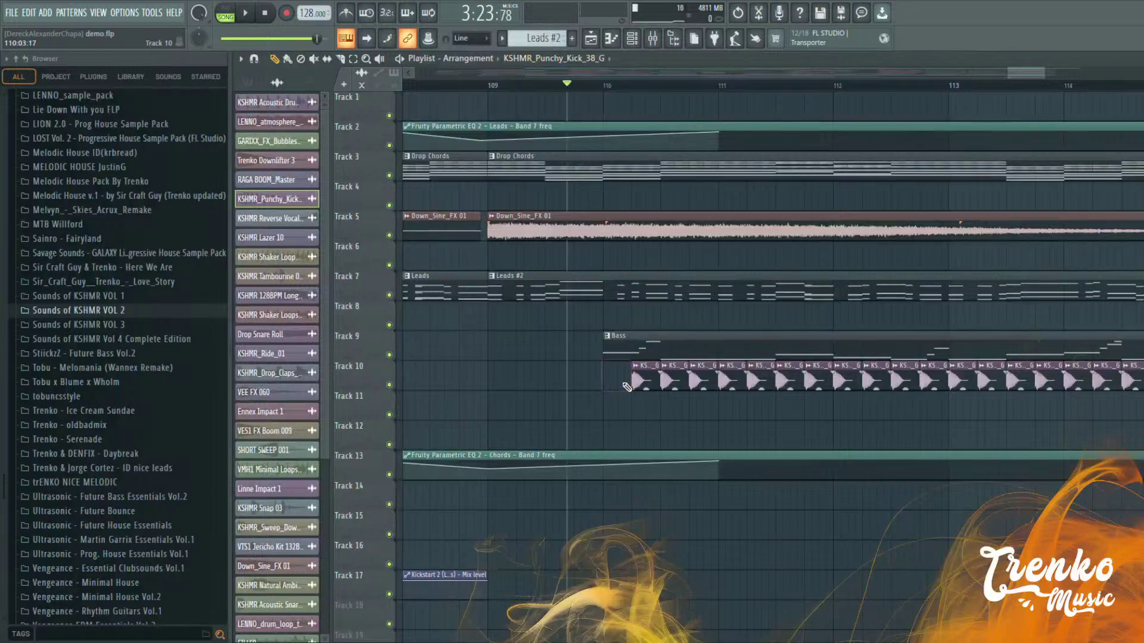
left_click(621, 382)
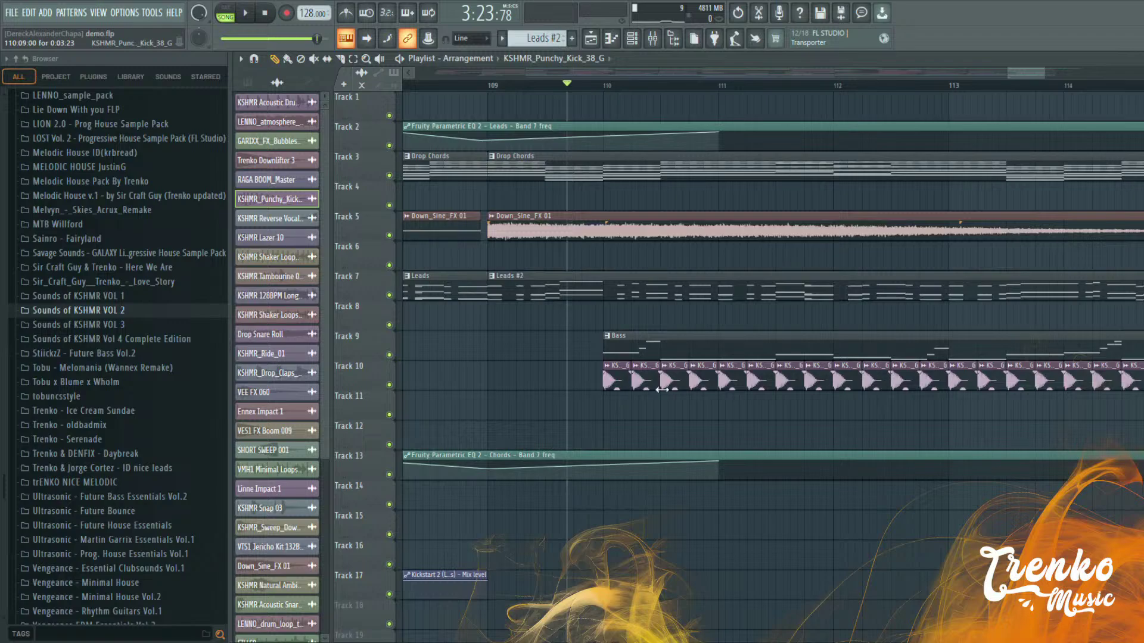
Find the Ultrasonic - Fills folder in the sample library of Ultrasonic - Prog. House Essentials Vol.1
scroll(637, 384, "down", 5)
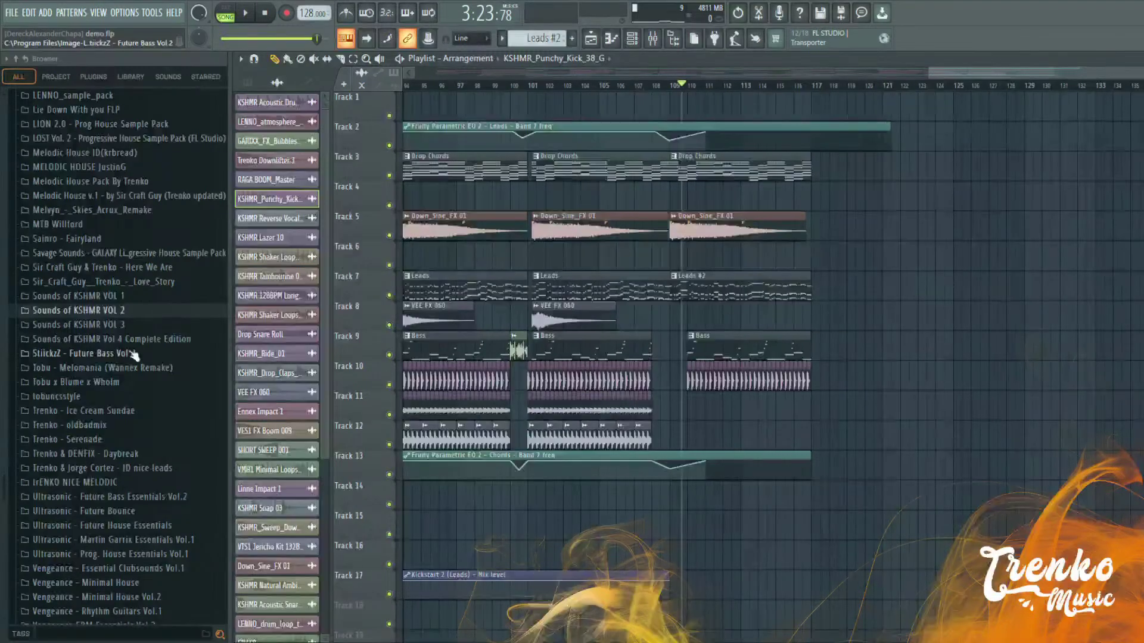
scroll(128, 331, "down", 4)
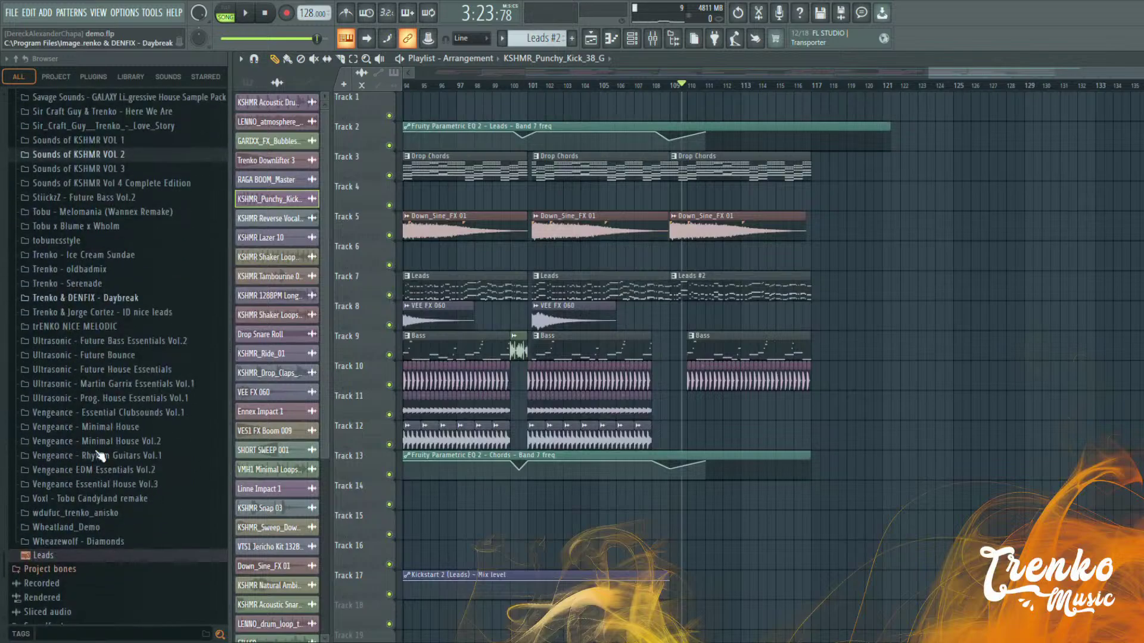
left_click(140, 398)
left_click(140, 454)
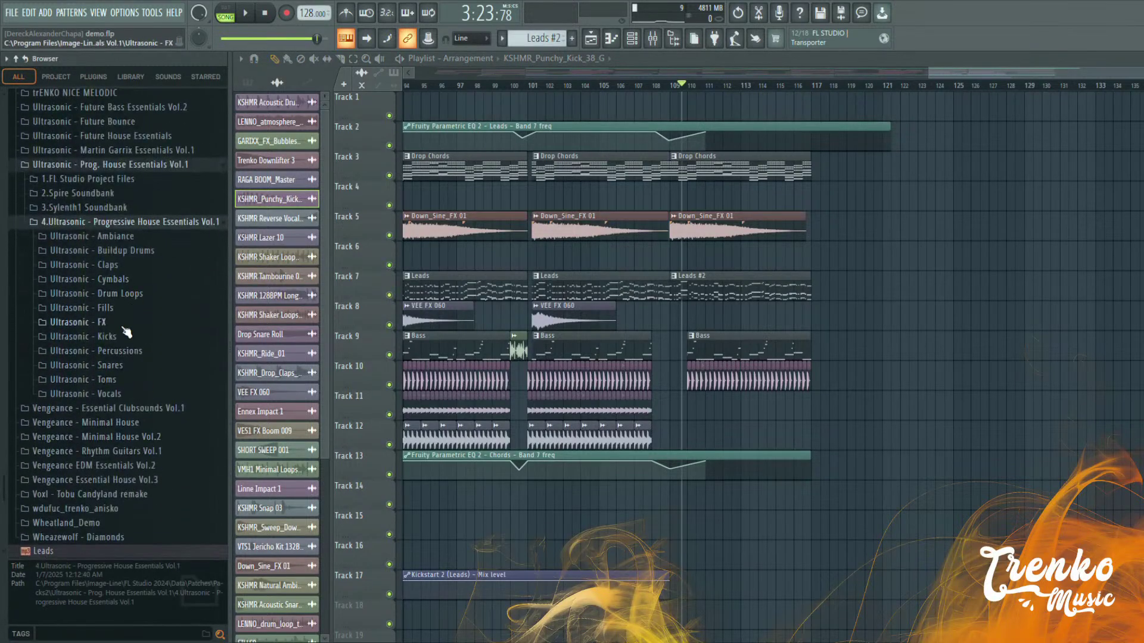
left_click(89, 307)
scroll(172, 402, "down", 4)
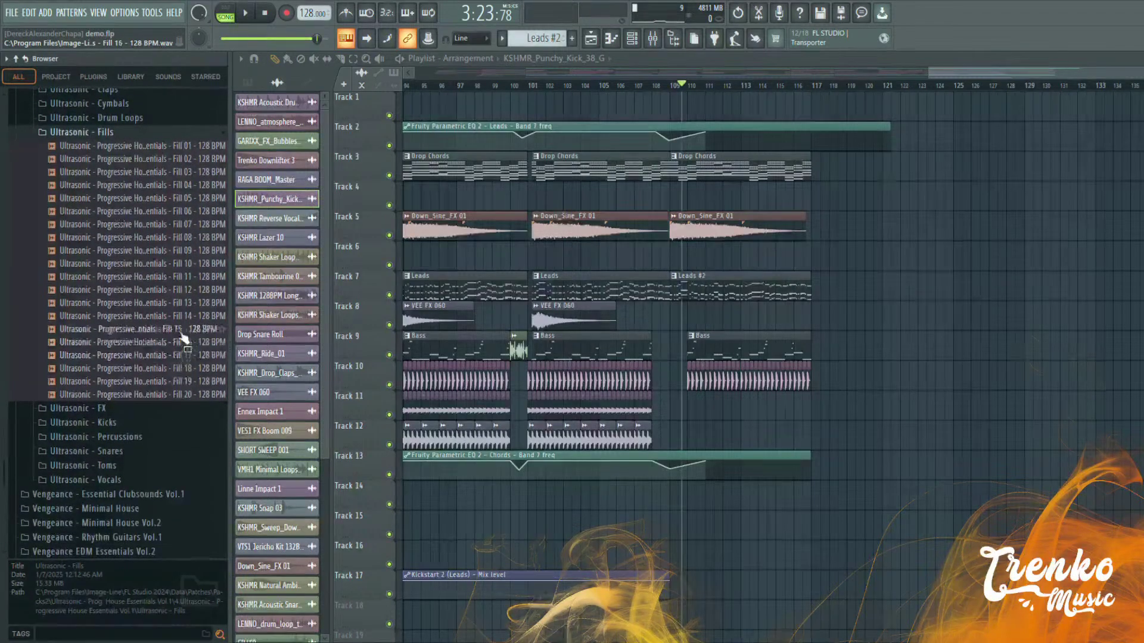
Preview the Ultrasonic fill samples from Fill 14 back to Fill 10 one after another
left_click(182, 319)
scroll(183, 324, "up", 2)
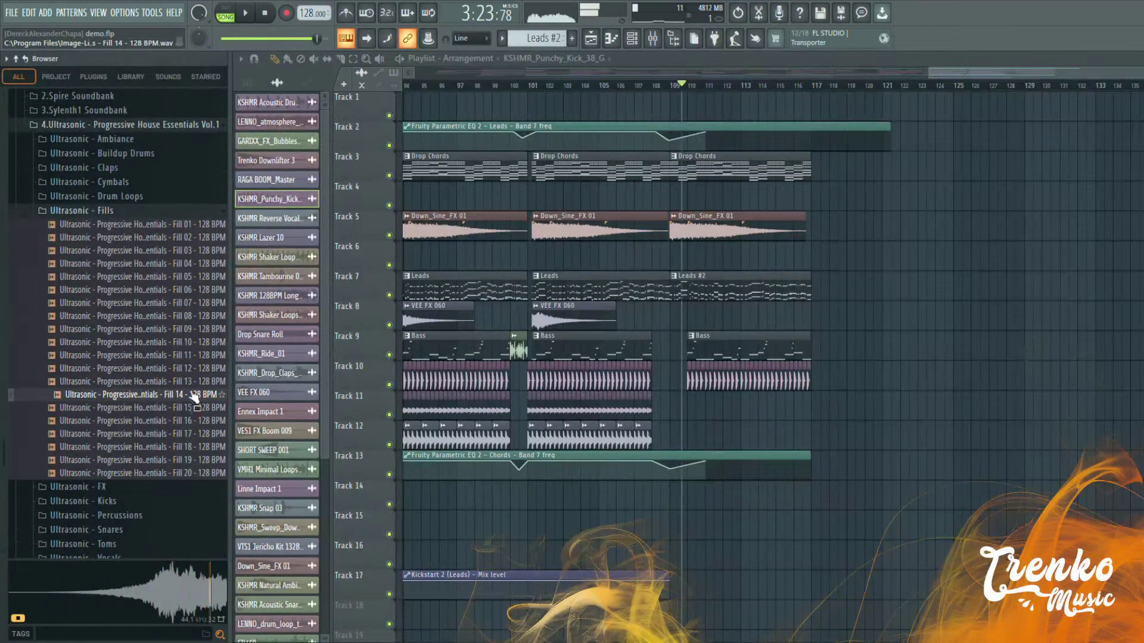
left_click(194, 383)
left_click(190, 356)
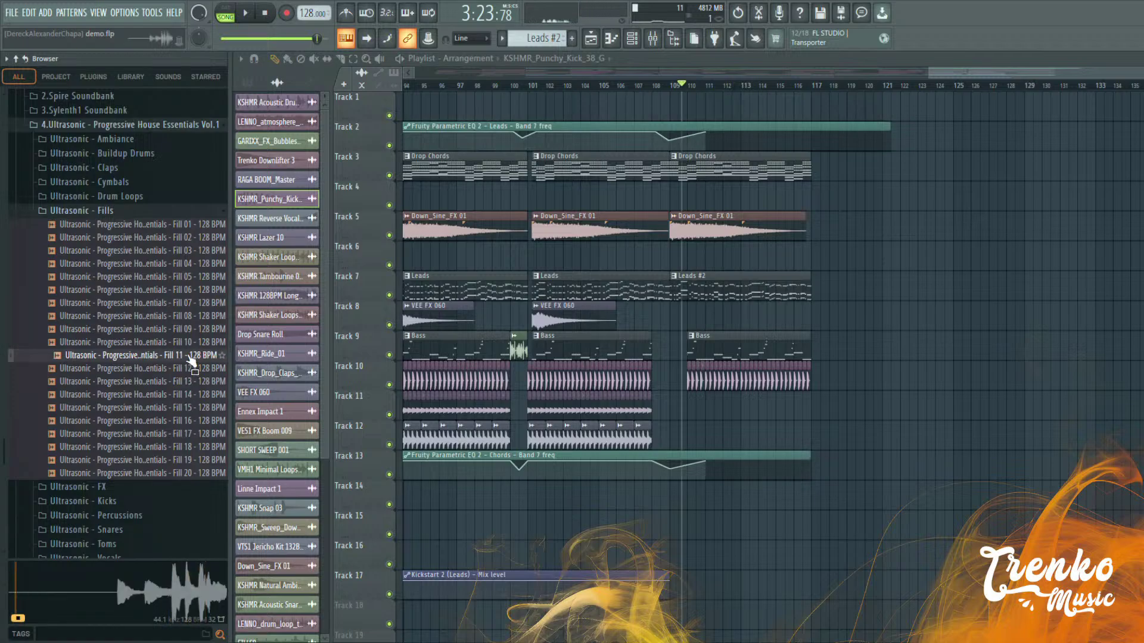
left_click(187, 342)
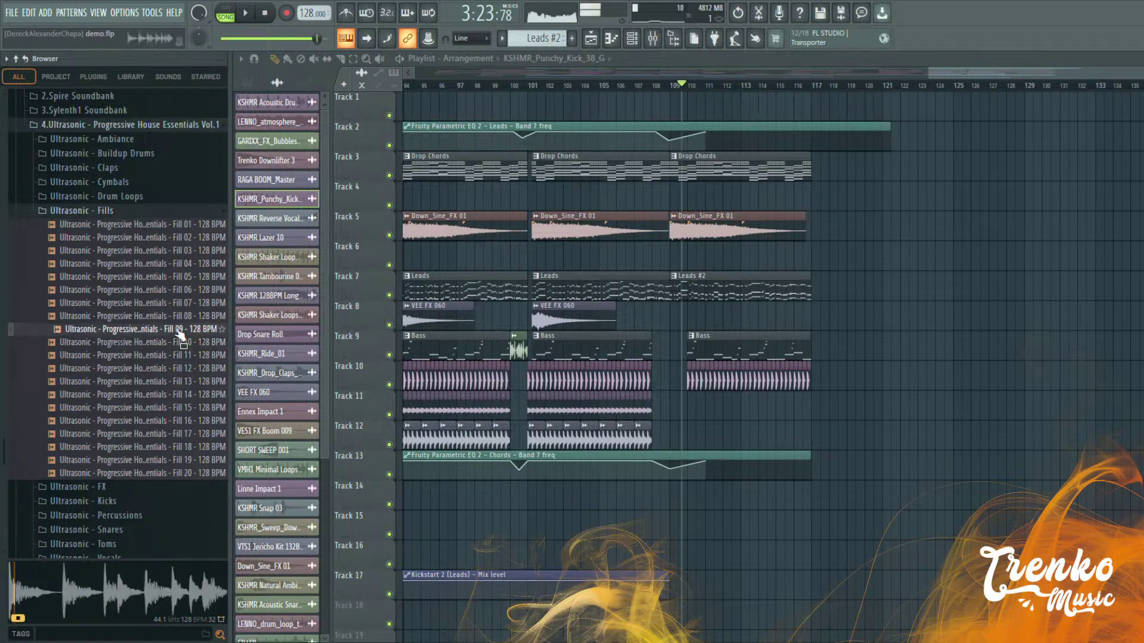
Place the Ultrasonic Fill 10 - 128 BPM sample on Track 8 at bar 109 and play the transition
left_click_drag(182, 342, 703, 320)
scroll(669, 533, "up", 5)
key("space")
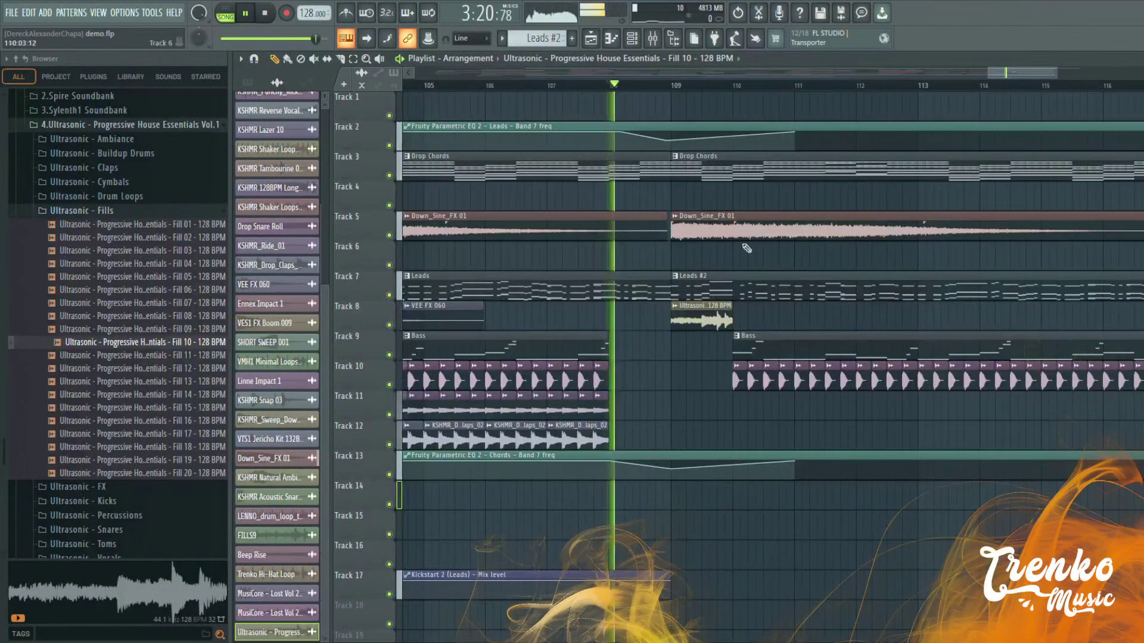
Lower the channel volume of the Fill 10 clip at bar 109 to 17% and replay the transition to check it
scroll(740, 248, "up", 3)
double_click(688, 319)
left_click_drag(561, 201, 561, 238)
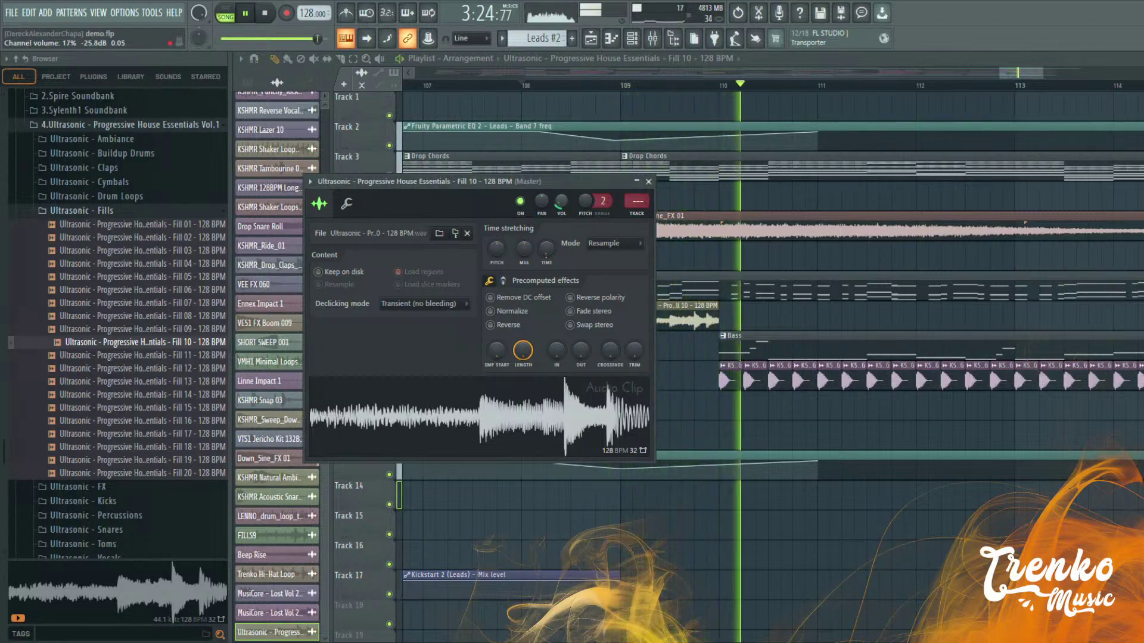
key("space")
key("space")
left_click(648, 182)
double_click(685, 320)
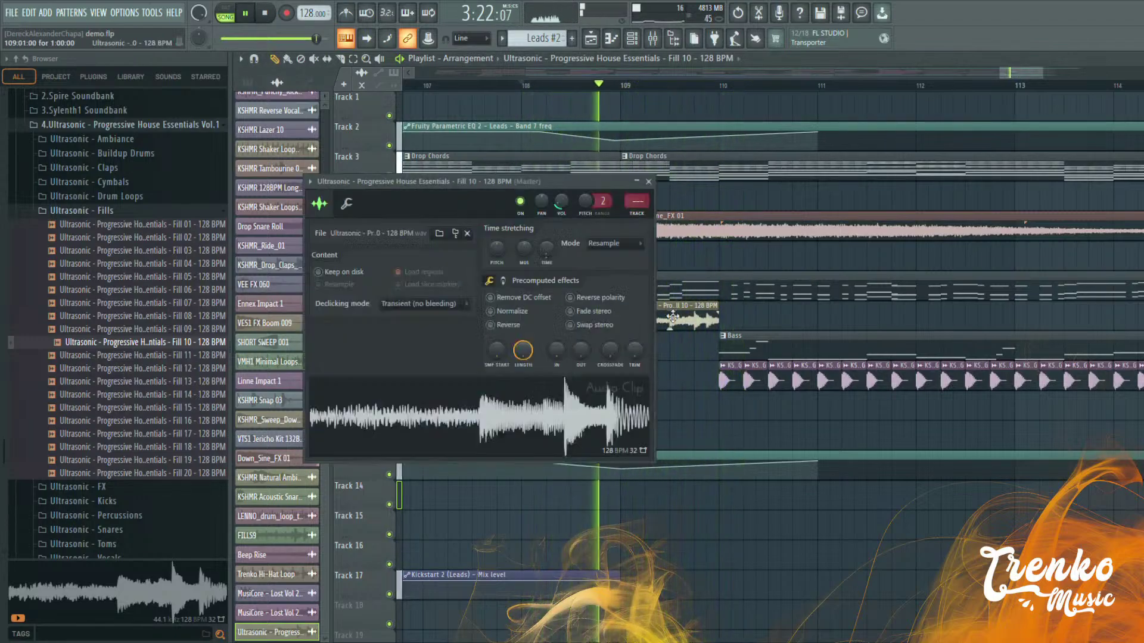
key("space")
left_click(649, 183)
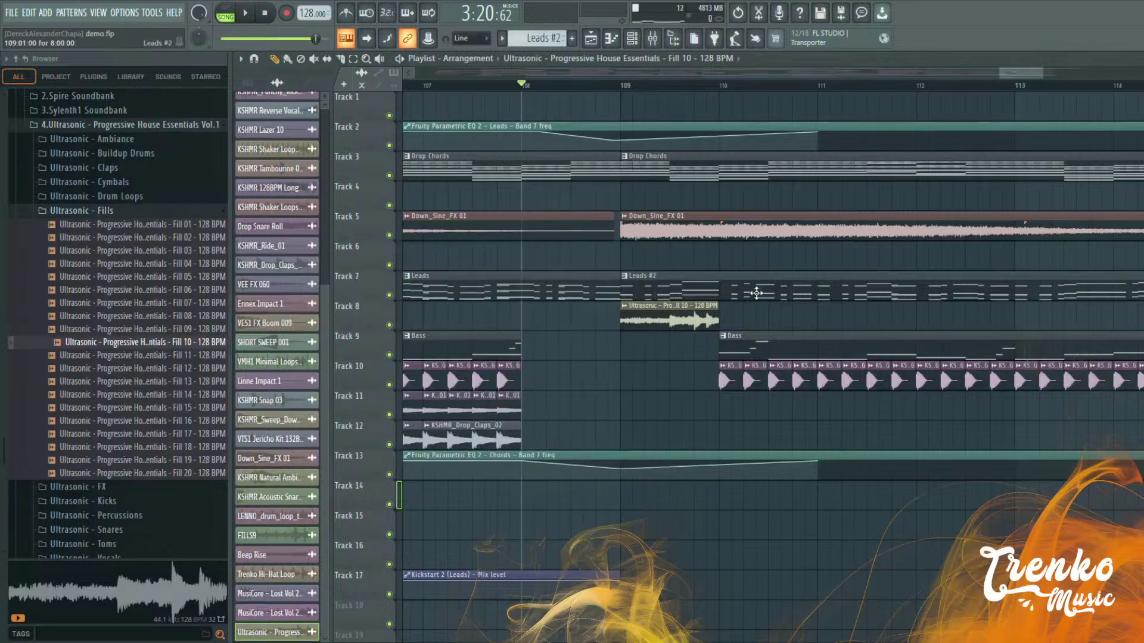
Select bar 109 as the time range and set the Fill 10 sample to Stretch mode with a 12-semitone pitch range
scroll(500, 117, "up", 2)
key("space")
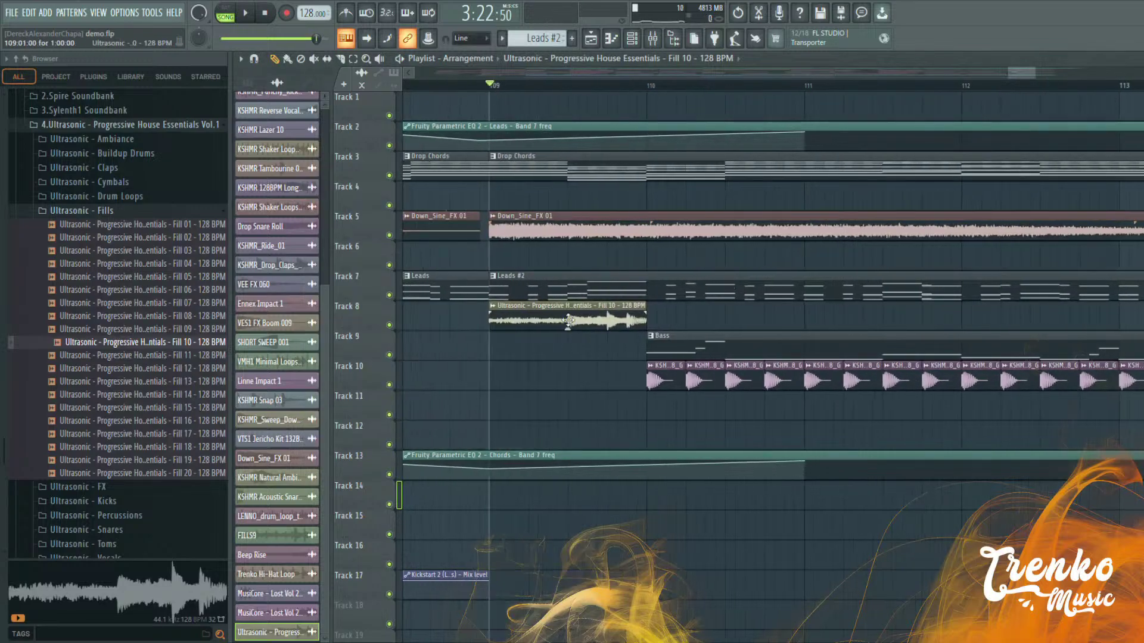
left_click_drag(489, 88, 649, 98)
double_click(611, 316)
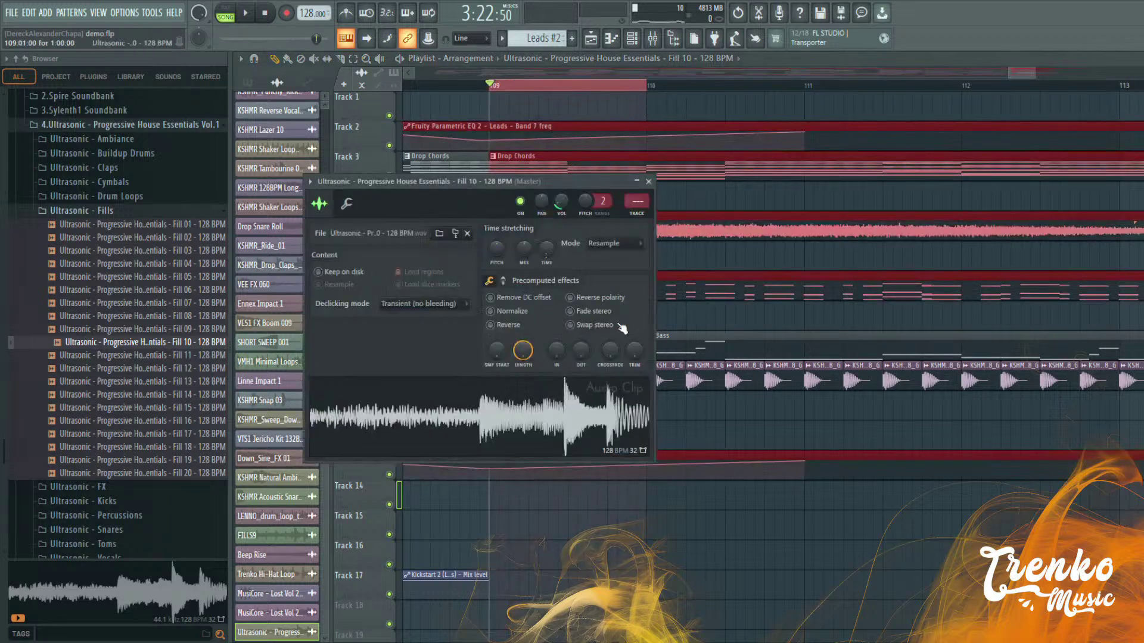
scroll(614, 243, "down", 1)
left_click_drag(601, 201, 601, 178)
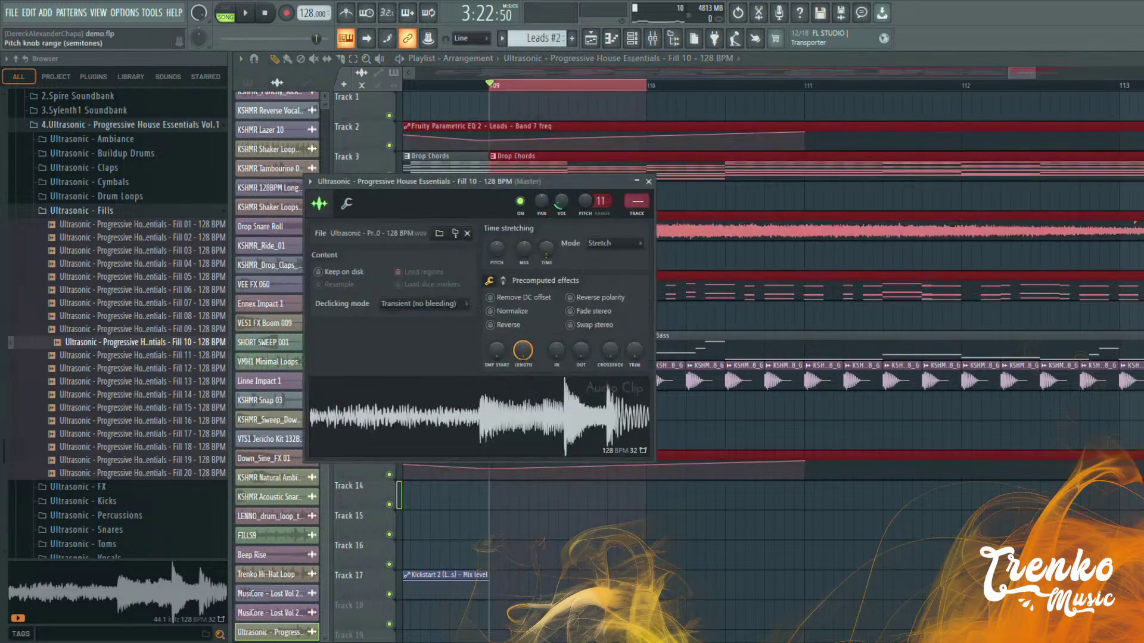
Create a channel pitch automation clip for the Fill 10 sample and place it on Track 9 at bar 109
right_click(586, 201)
left_click(638, 299)
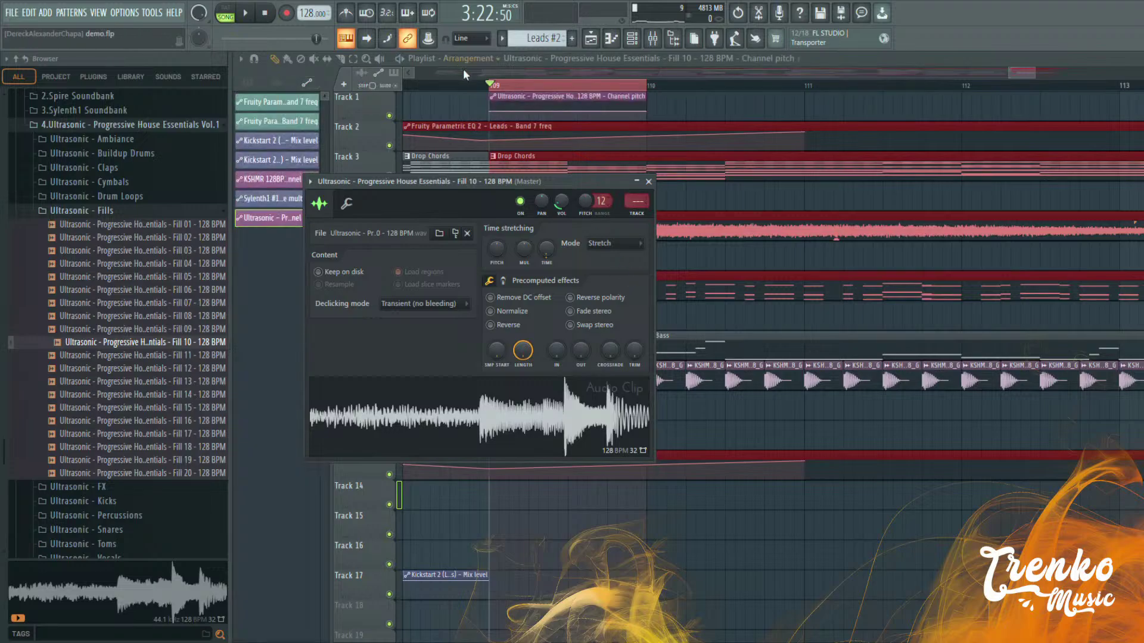
left_click(511, 92)
left_click_drag(511, 93, 510, 331)
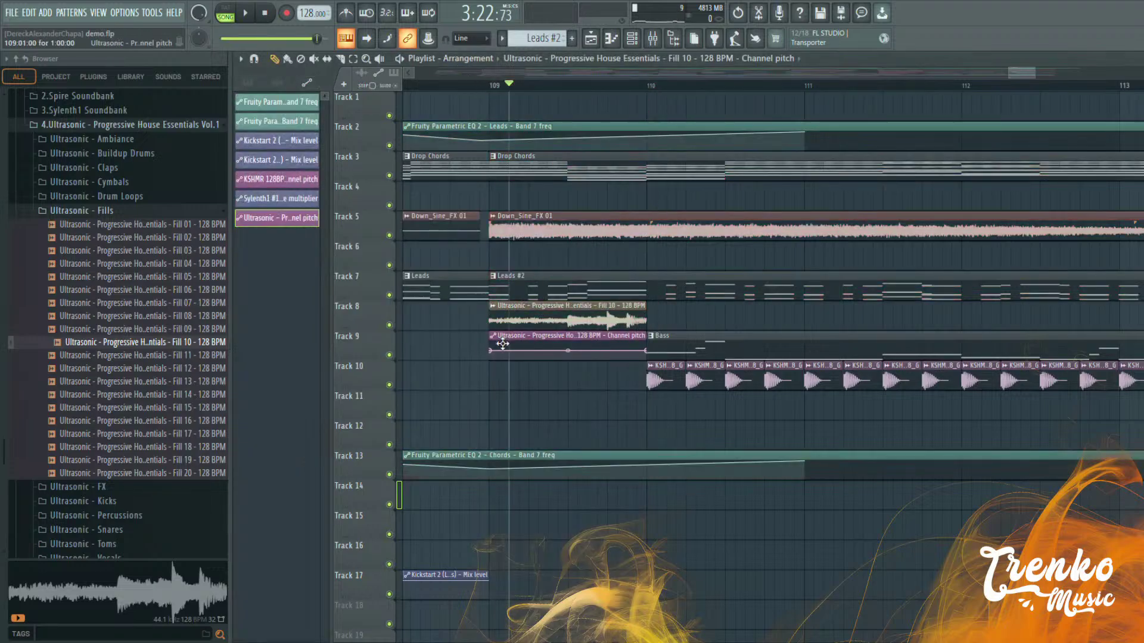
Shape the Fill 10 pitch automation into a falling ramp ending at about 53% at bar 110, testing it by playback
key("space")
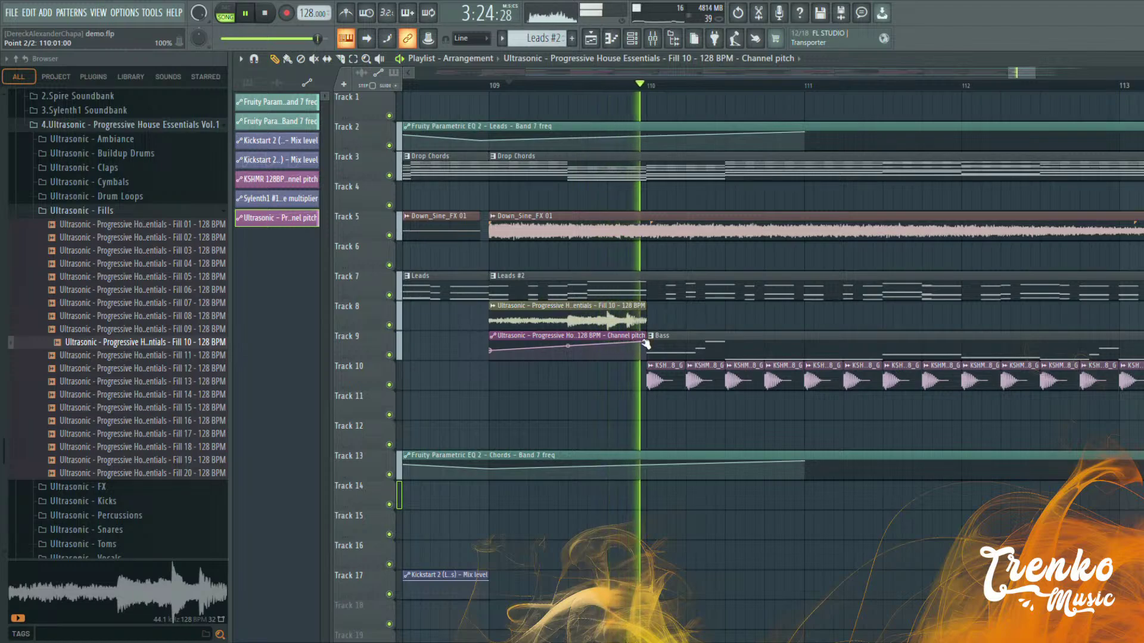
key("space")
key("space")
left_click_drag(490, 351, 489, 342)
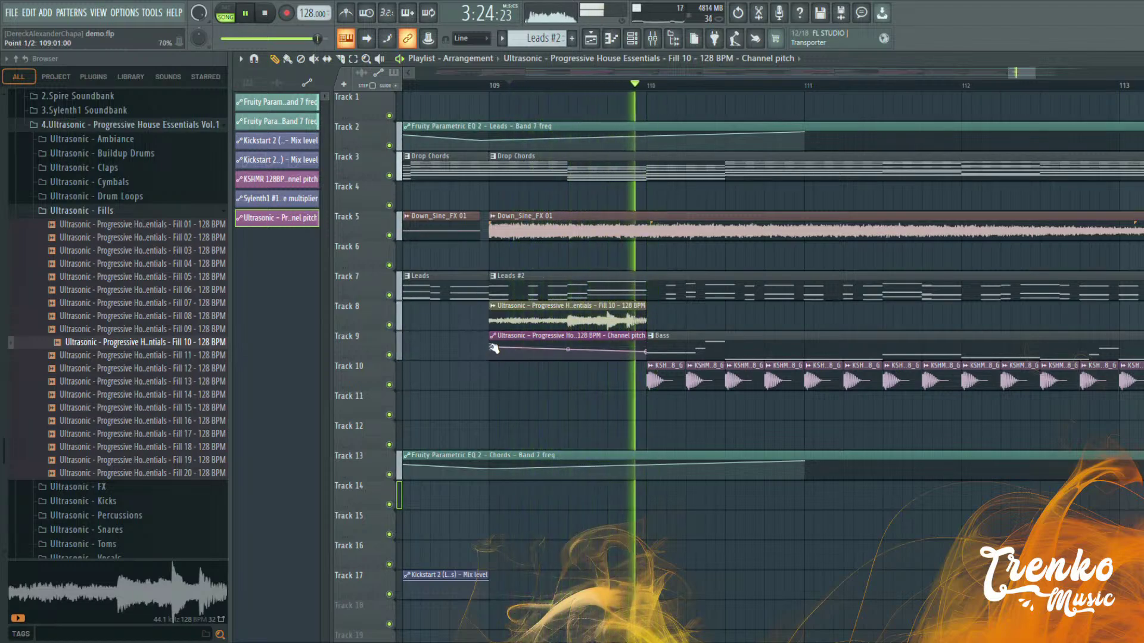
key("space")
key("space")
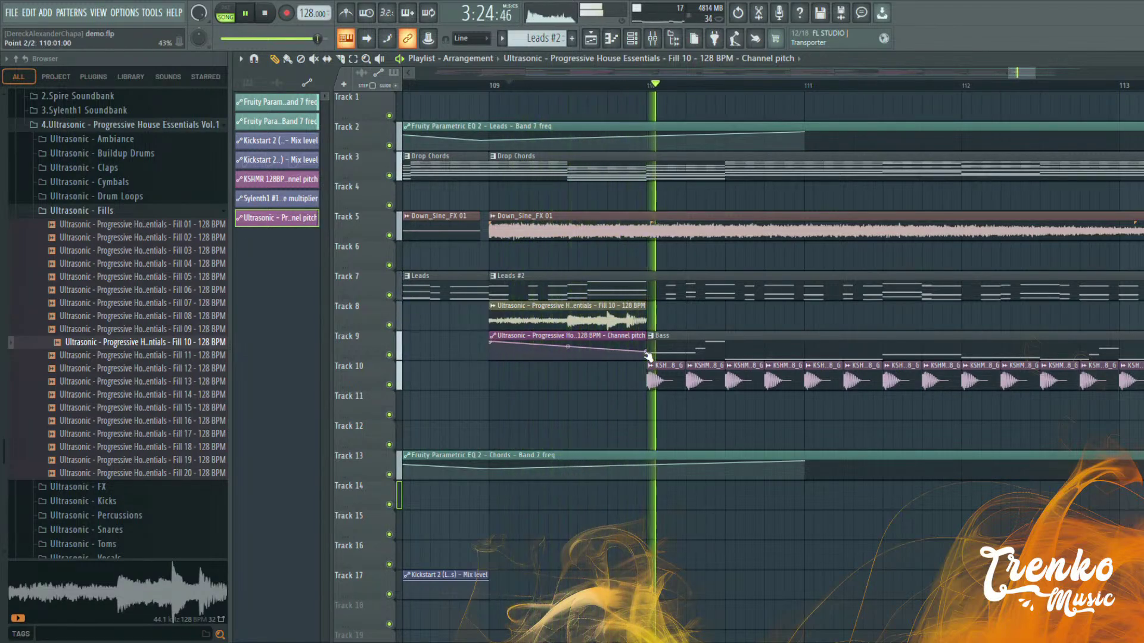
key("space")
key("space")
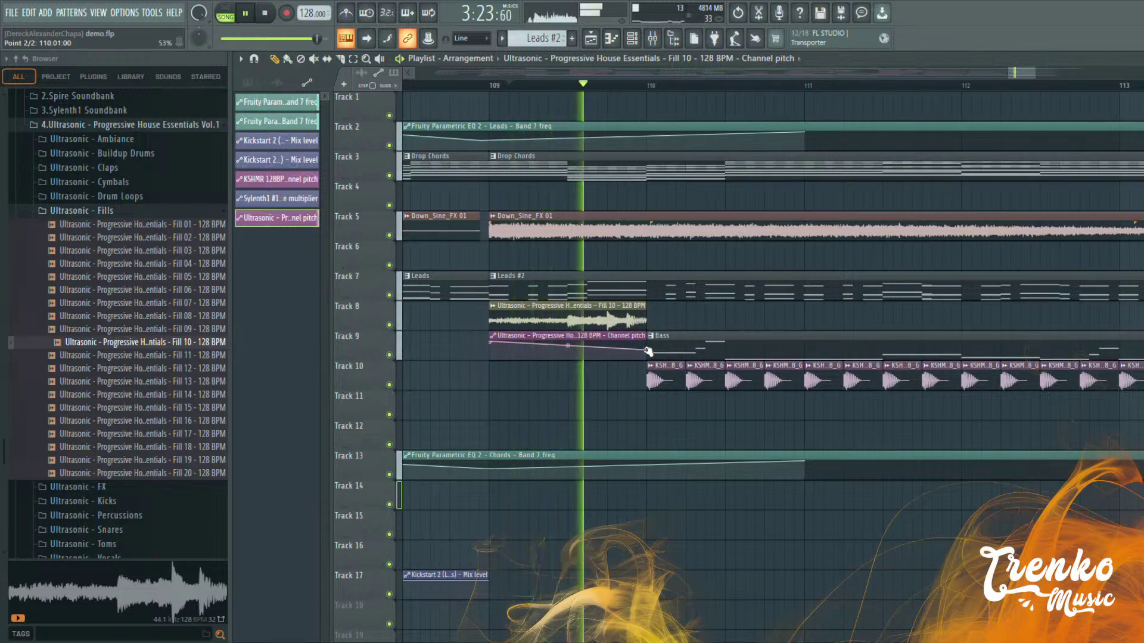
key("space")
Move the last Down_Sine_FX 01 clip on Track 5 to bar 110 and copy VEE FX 060 to bar 110 on Track 8
scroll(600, 268, "down", 3, "ctrl")
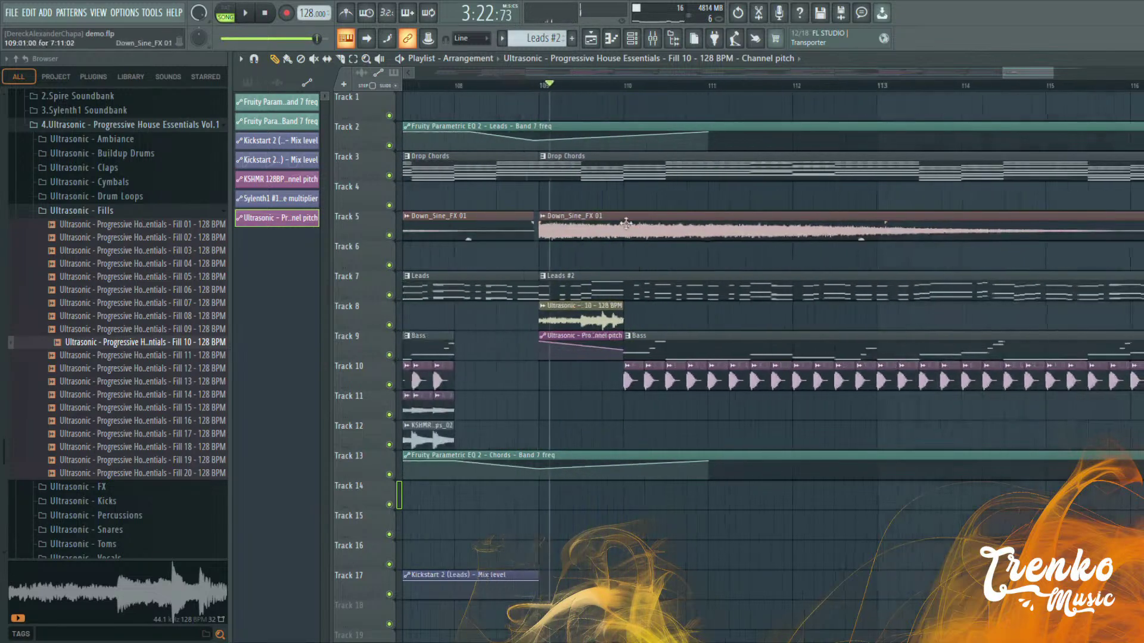
left_click_drag(678, 244, 668, 244)
scroll(679, 314, "down", 3)
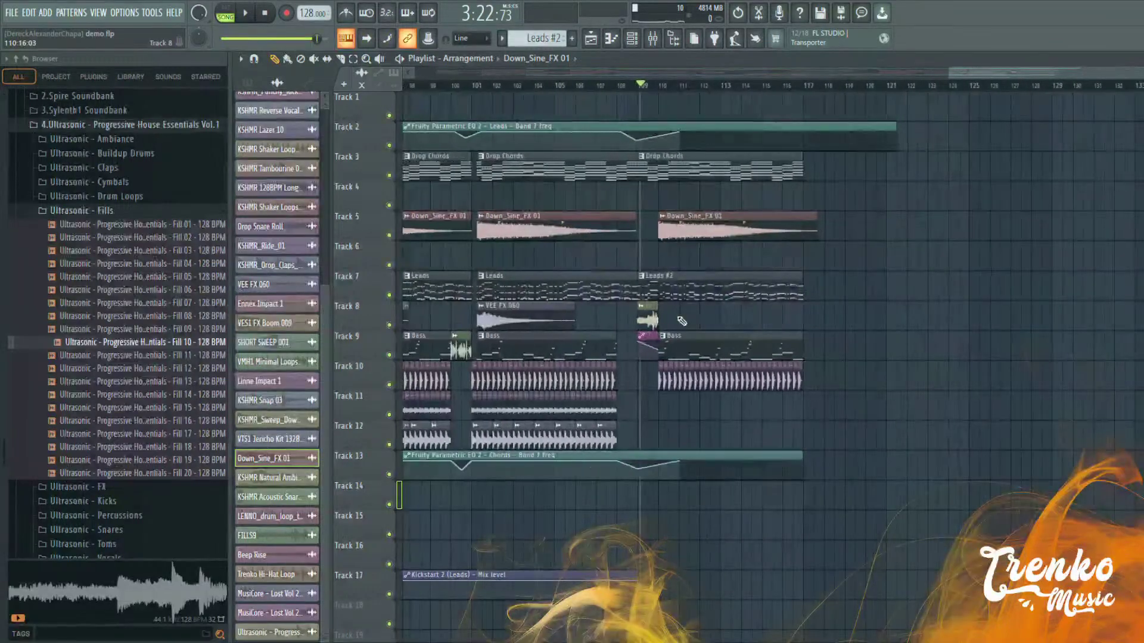
left_click_drag(581, 390, 778, 401)
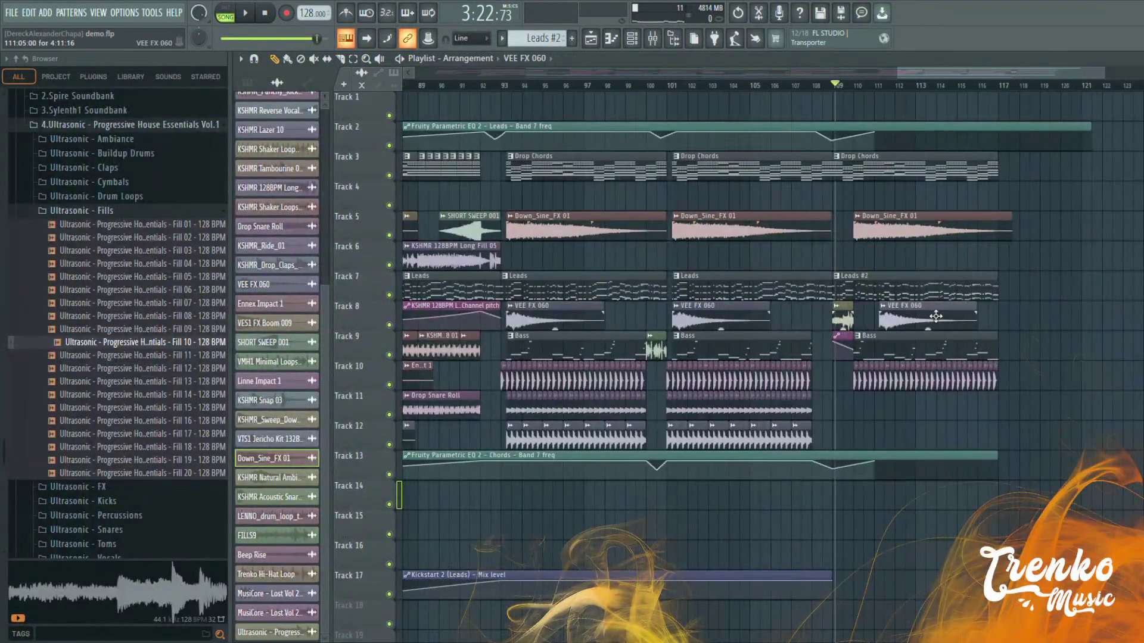
scroll(905, 316, "up", 3)
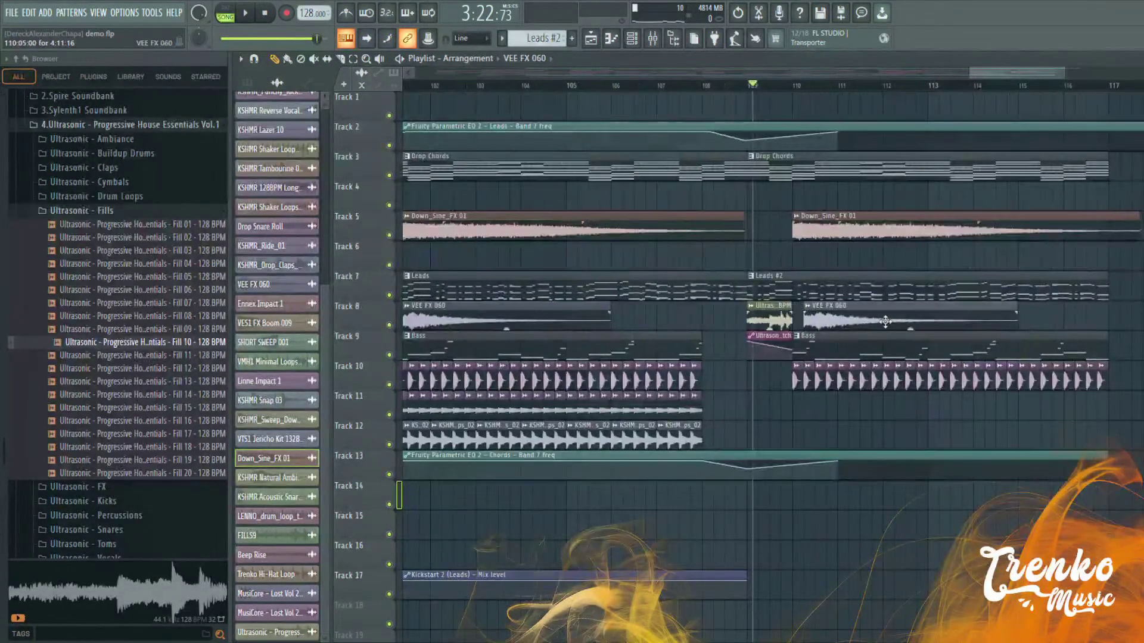
left_click(878, 322)
Try a long fade-in on the Down_Sine_FX 01 clip at bar 110
scroll(894, 335, "up", 2)
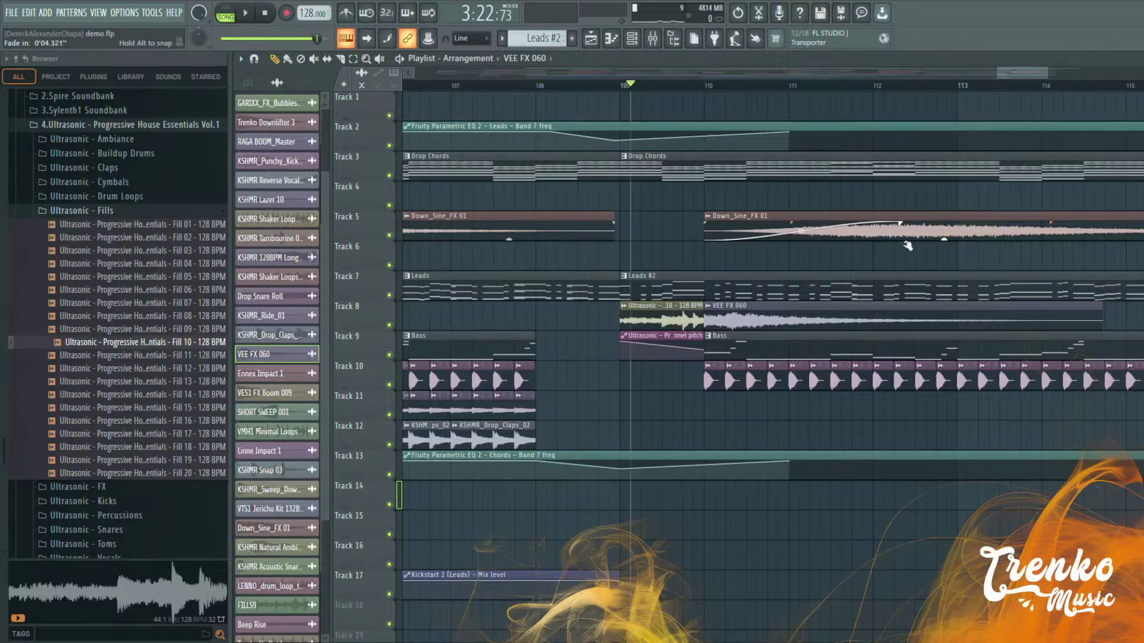
left_click_drag(1141, 205, 916, 205)
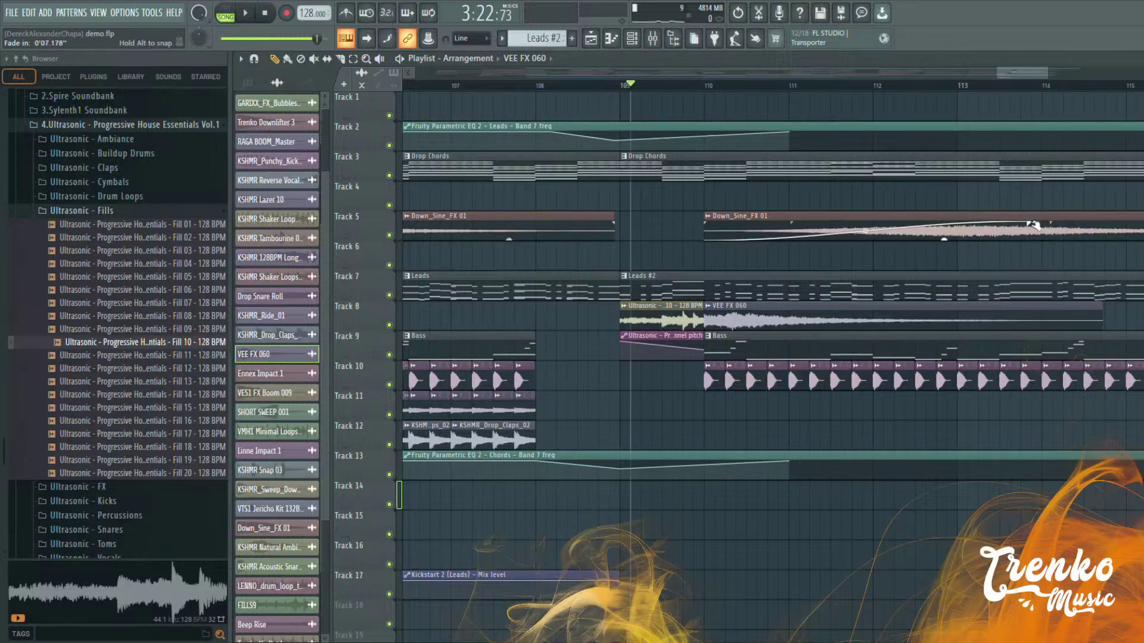
left_click_drag(1035, 224, 495, 104)
Copy the bar 101 block of clips on Tracks 11 and 12 to bar 110 and play the drop from bar 109
scroll(809, 351, "down", 3)
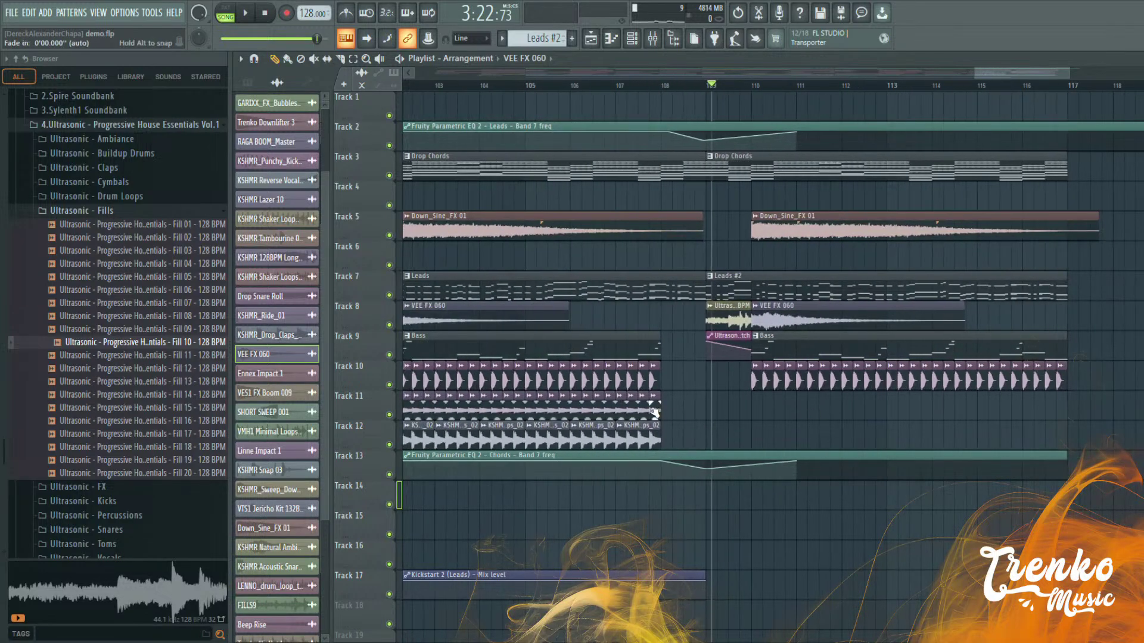
scroll(654, 411, "down", 3)
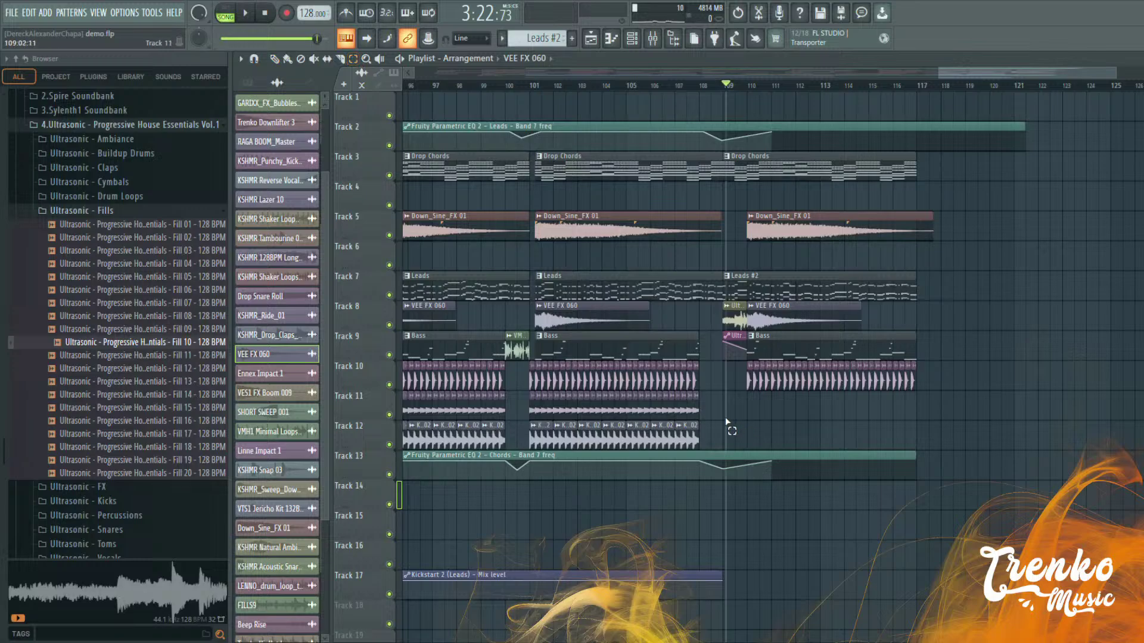
left_click_drag(727, 421, 534, 413)
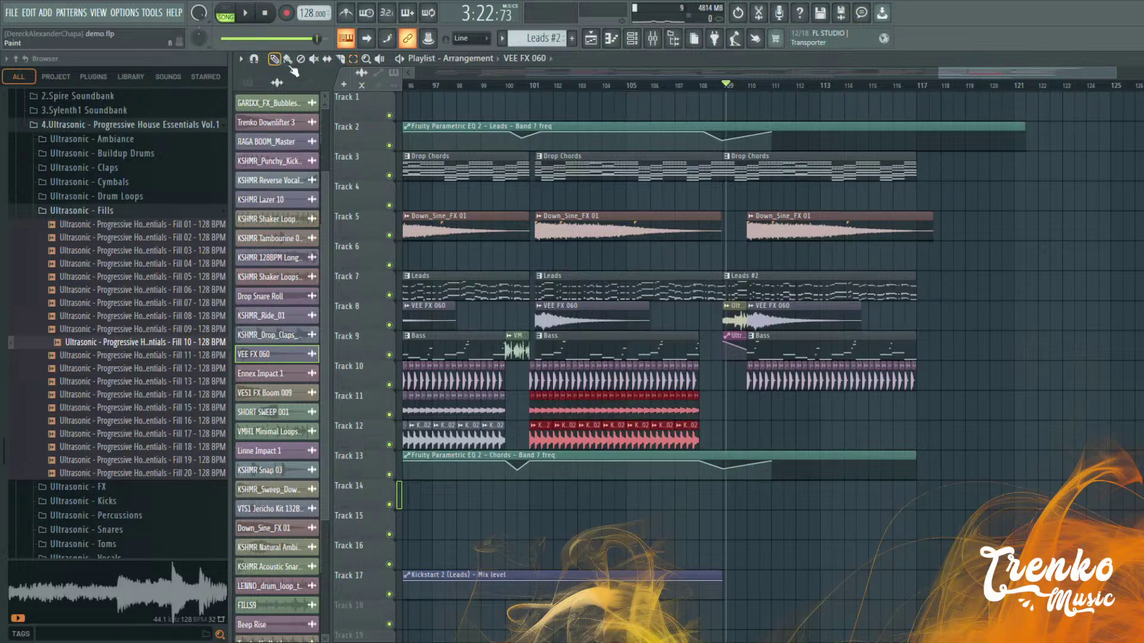
scroll(672, 478, "up", 1)
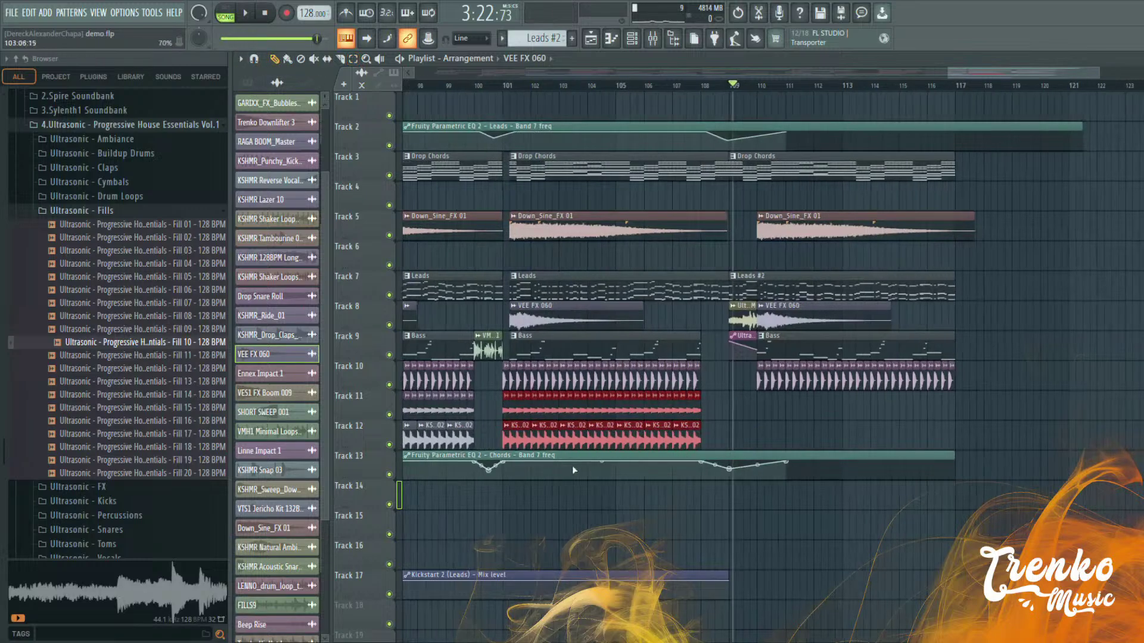
scroll(545, 448, "up", 1)
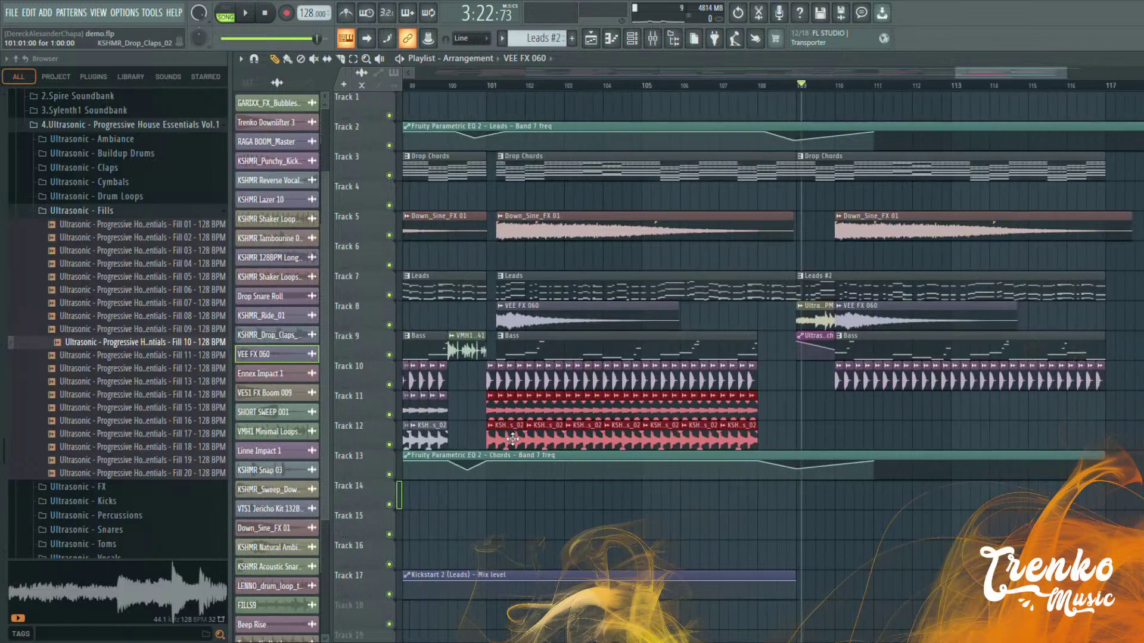
left_click_drag(511, 439, 848, 439)
key("space")
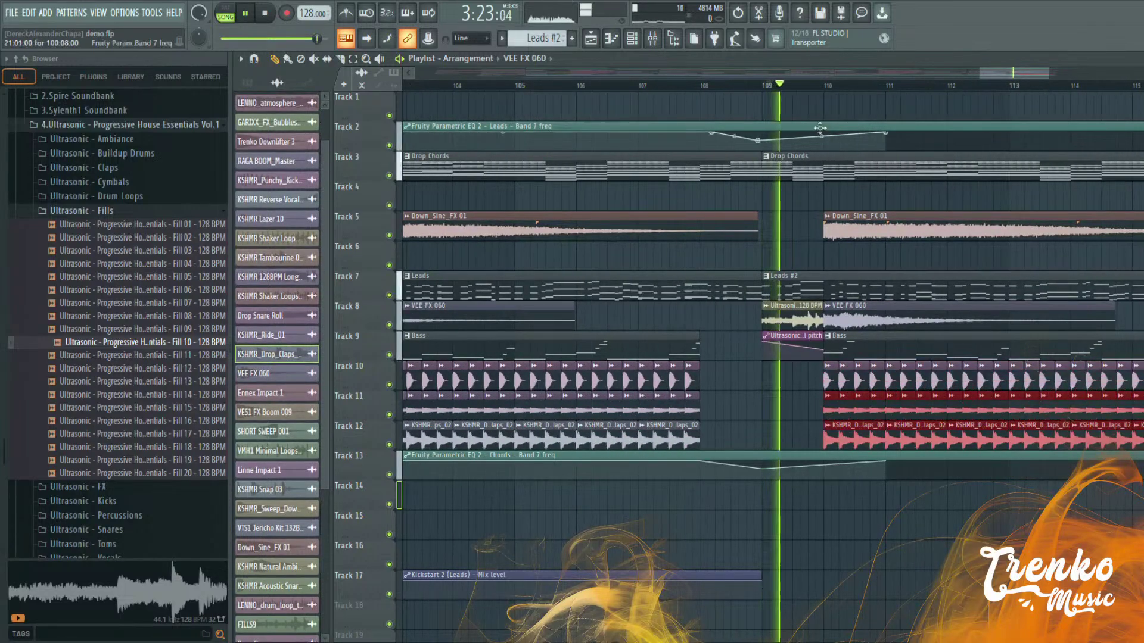
scroll(780, 315, "down", 1)
scroll(781, 316, "up", 2)
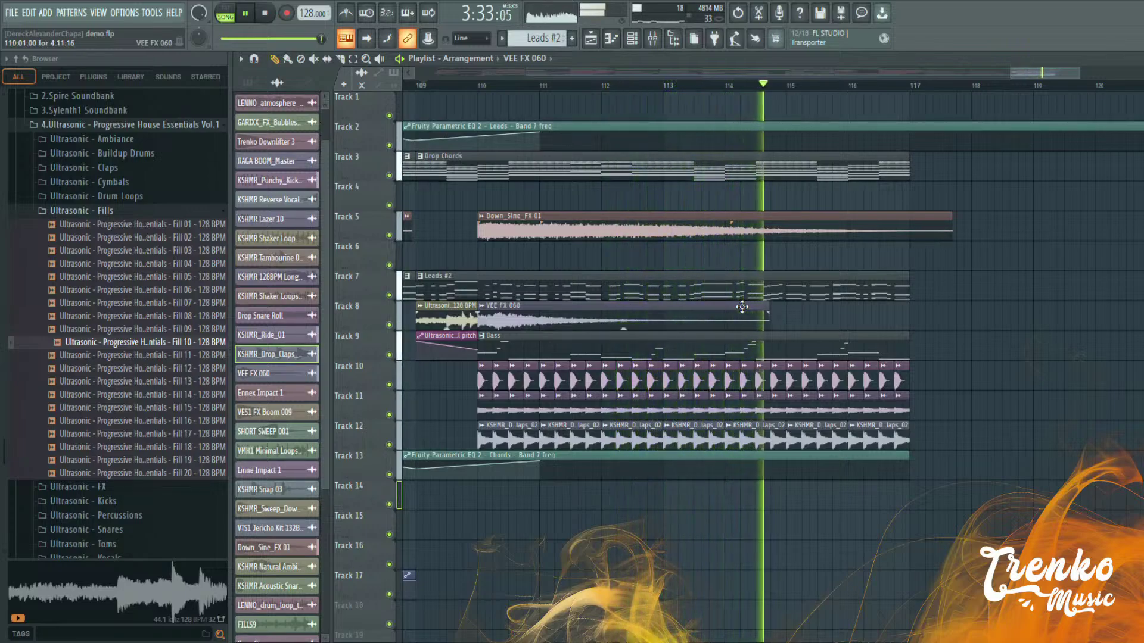
scroll(876, 322, "up", 2)
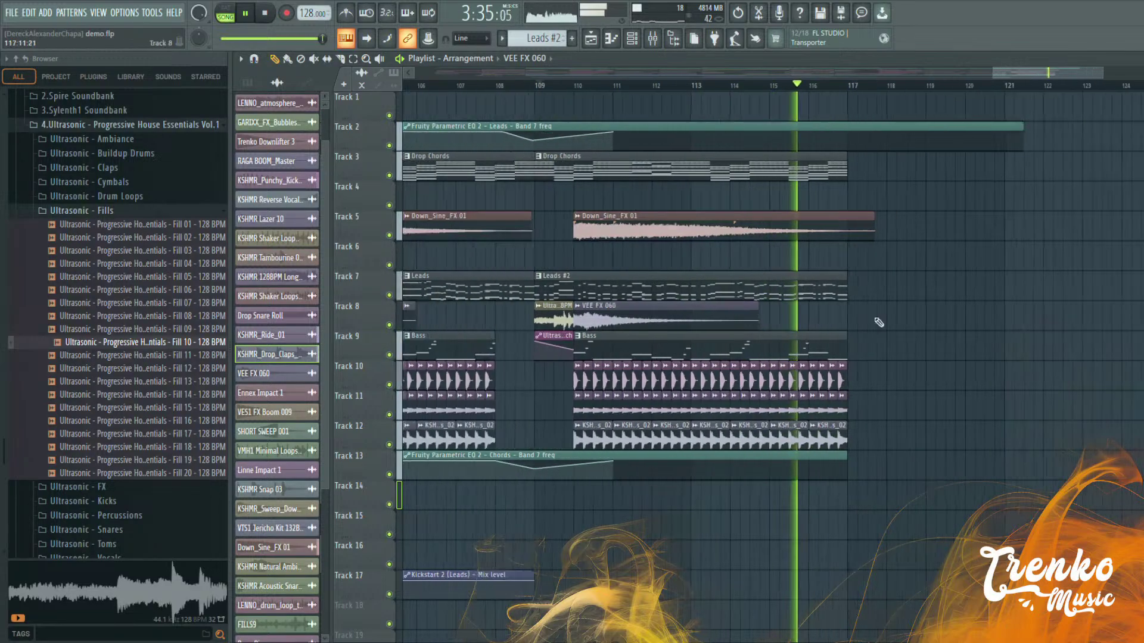
key("space")
Delete the clips in bar 116 on Tracks 10, 11 and 12 and listen to the drop's ending
right_click(774, 382)
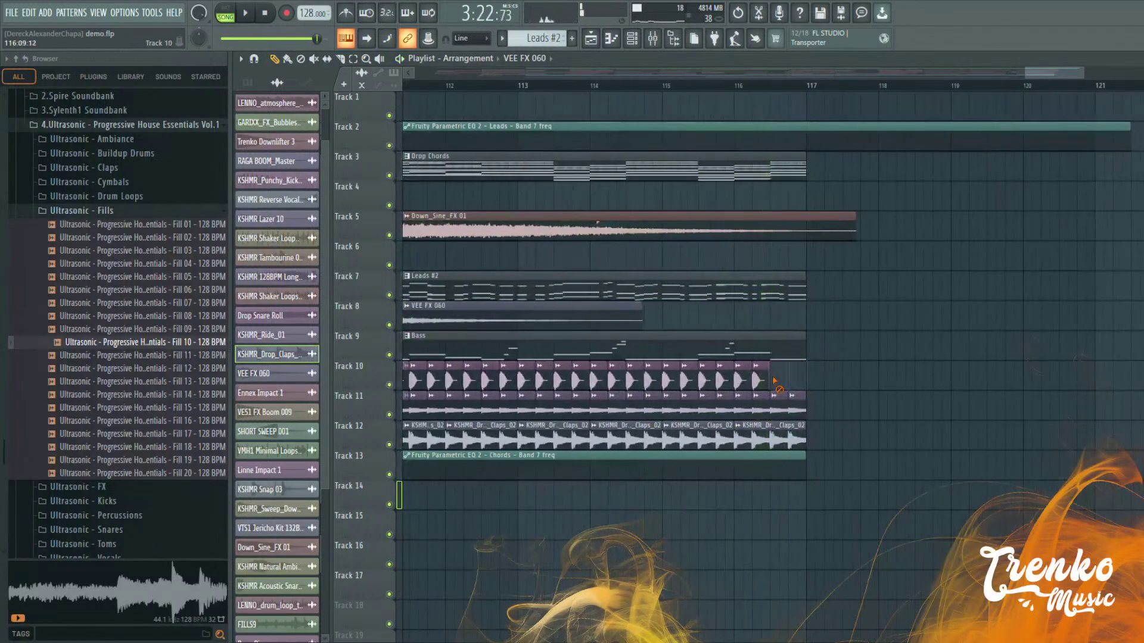
left_click(702, 89)
key("space")
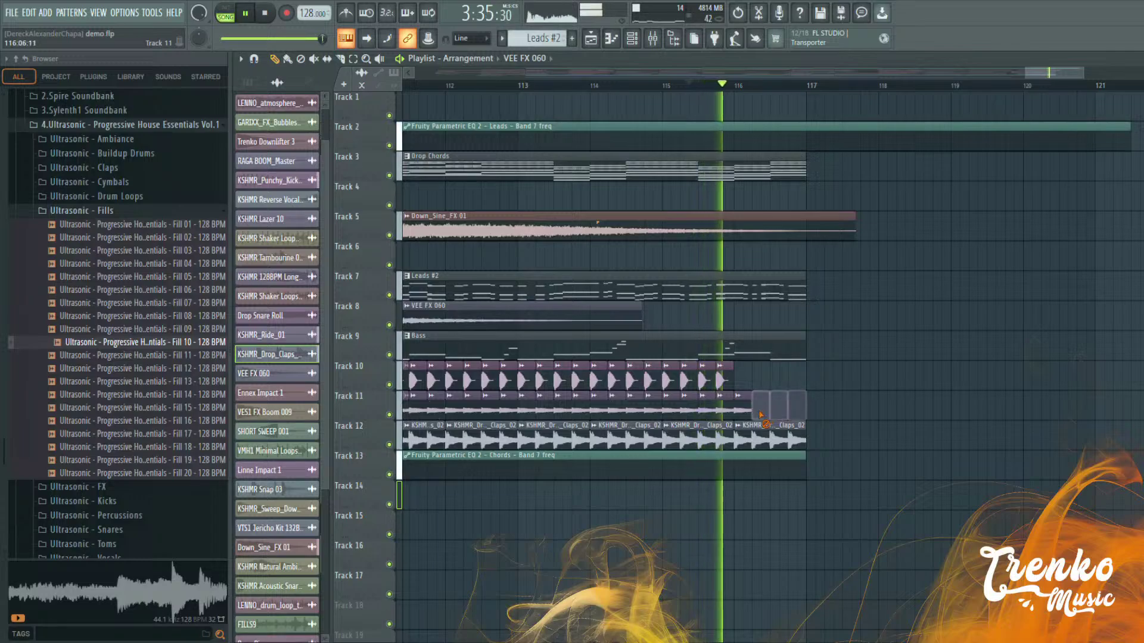
right_click(794, 406)
right_click(792, 438)
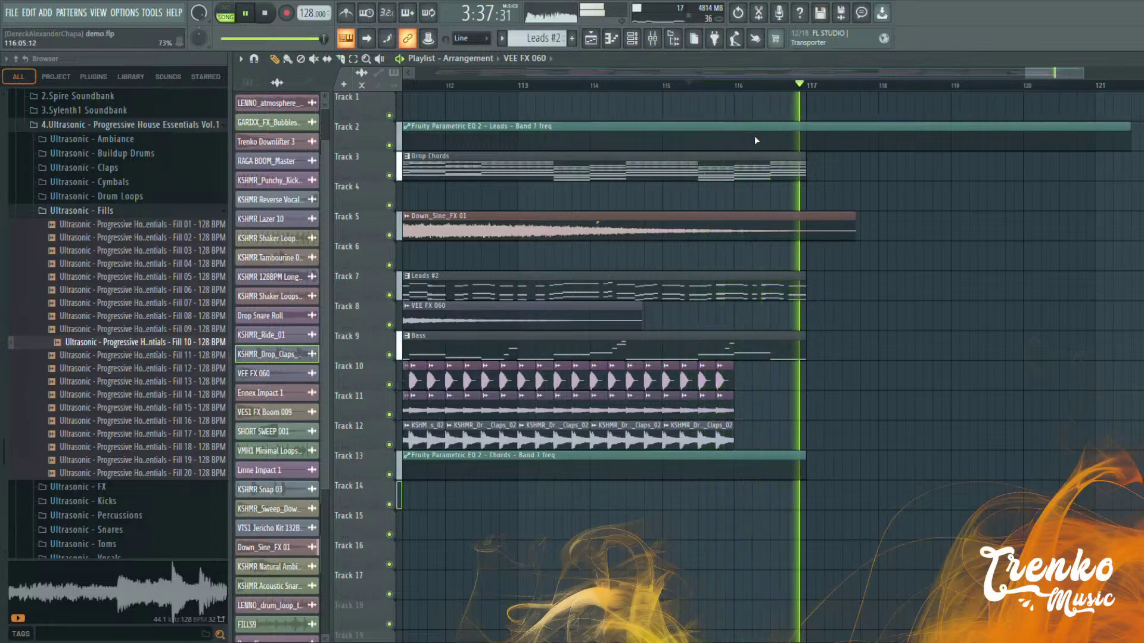
key("space")
Extend the Leads Band 7 freq automation on Track 2 at a flat level to bar 117 and play the ending
scroll(748, 142, "down", 2)
left_click_drag(775, 138, 782, 133)
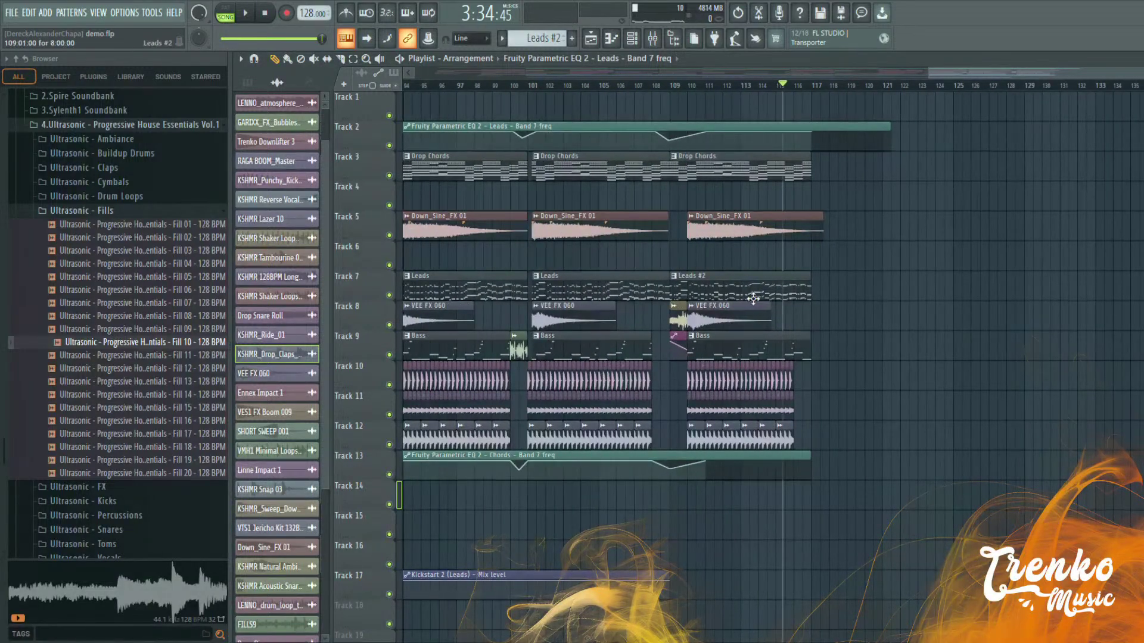
key("space")
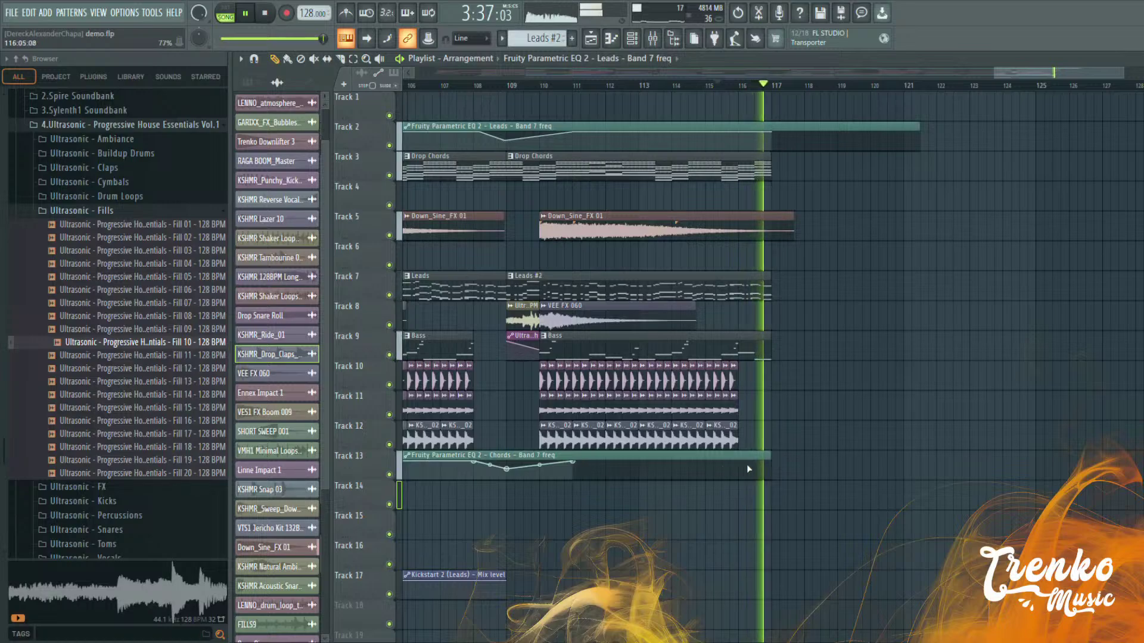
key("space")
Add points to the Chords Band 7 freq automation on Track 13 so it ramps down from bar 116 to 117
right_click(771, 463)
left_click_drag(740, 463, 772, 473)
scroll(834, 396, "up", 3)
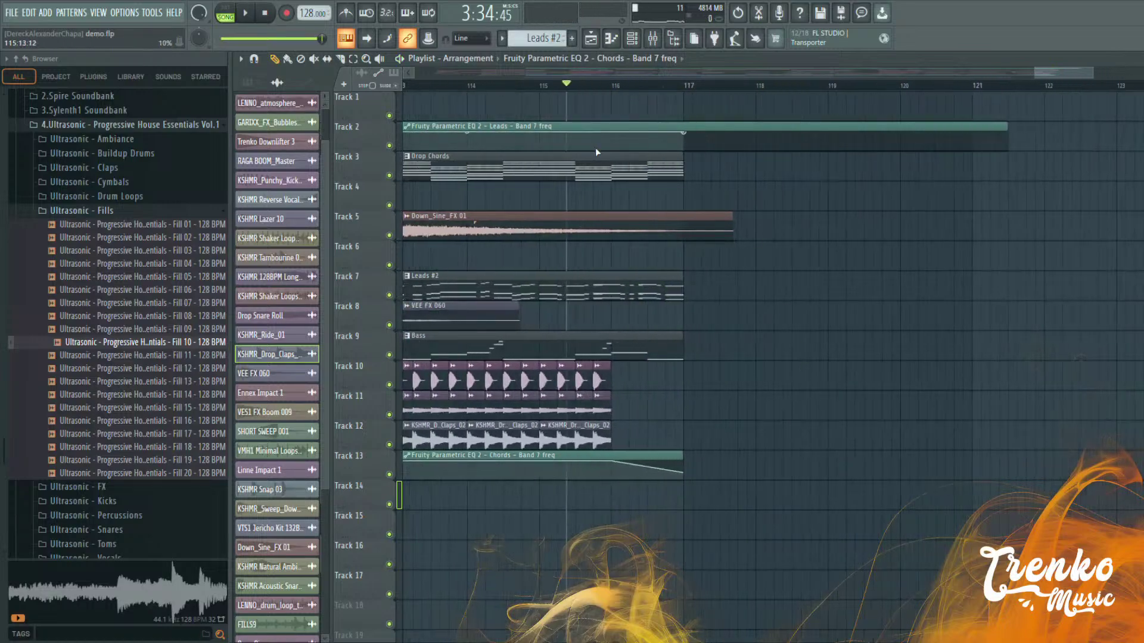
Ramp the Leads Band 7 freq automation on Track 2 down from bar 116 to 117 and play the result
scroll(596, 152, "up", 2)
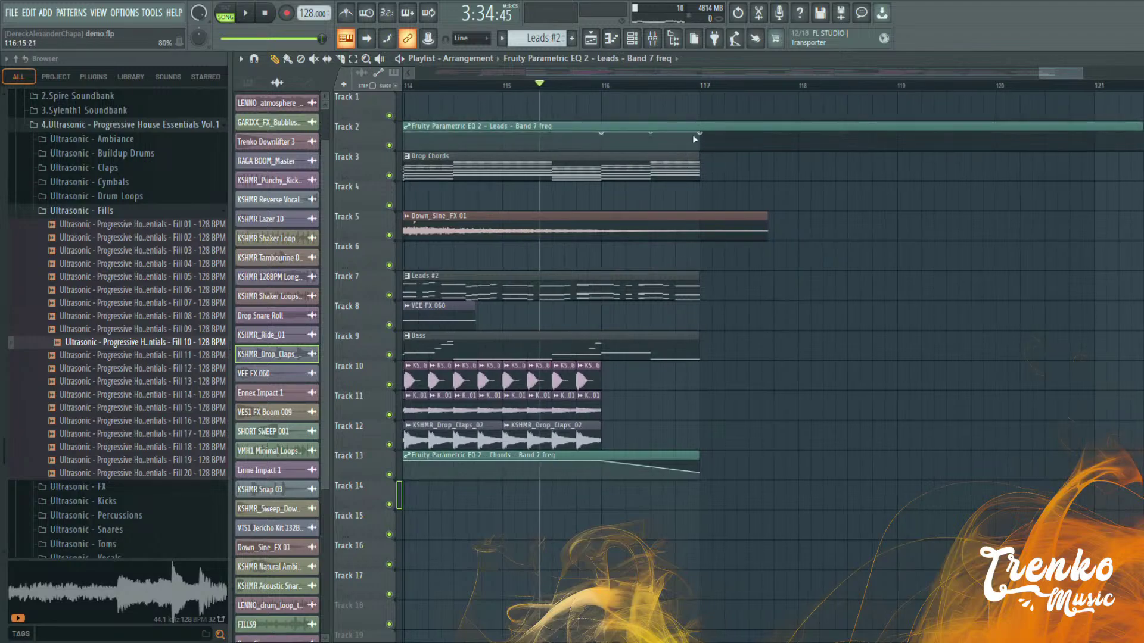
left_click(617, 87)
key("space")
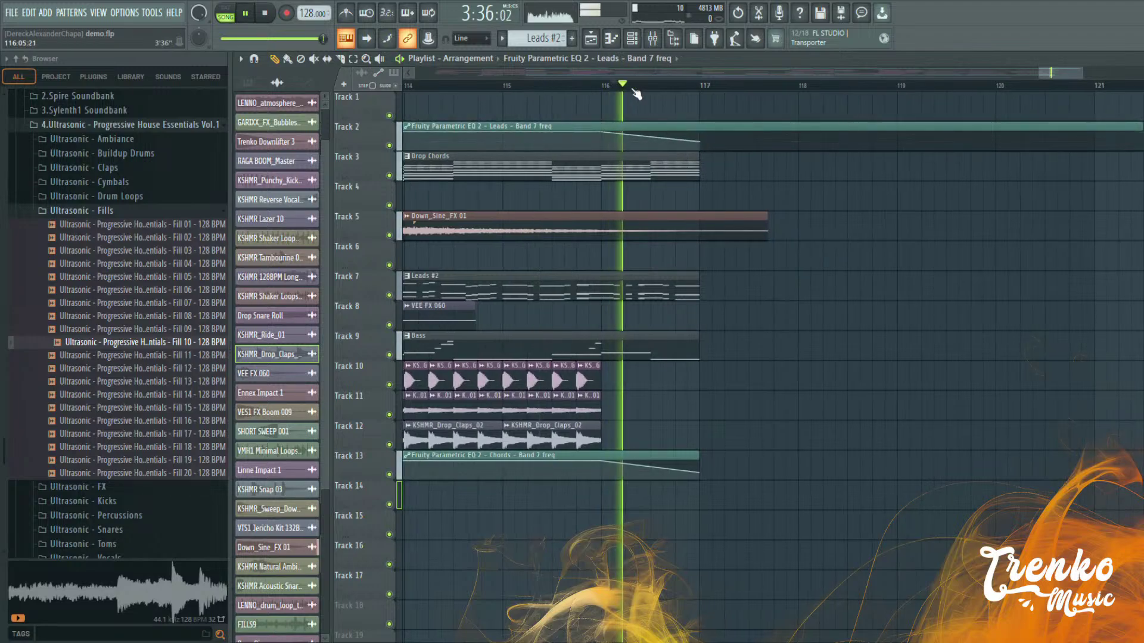
key("space")
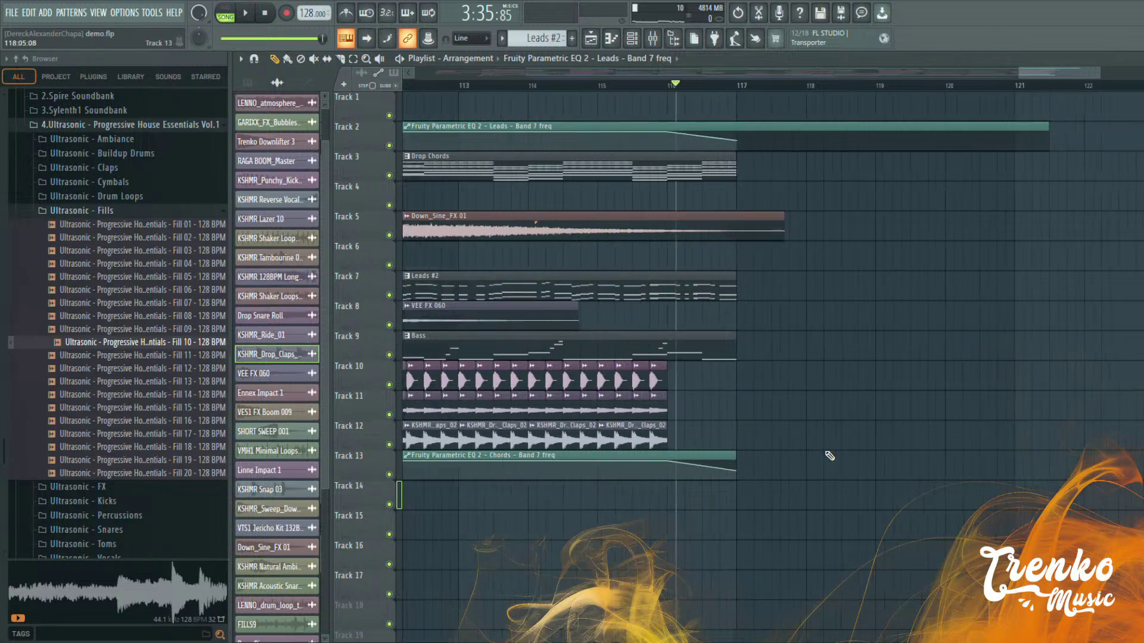
Play the arrangement from just before bar 77 to review the build-up and drops
scroll(827, 460, "down", 2)
scroll(899, 437, "down", 2)
scroll(1006, 414, "down", 2)
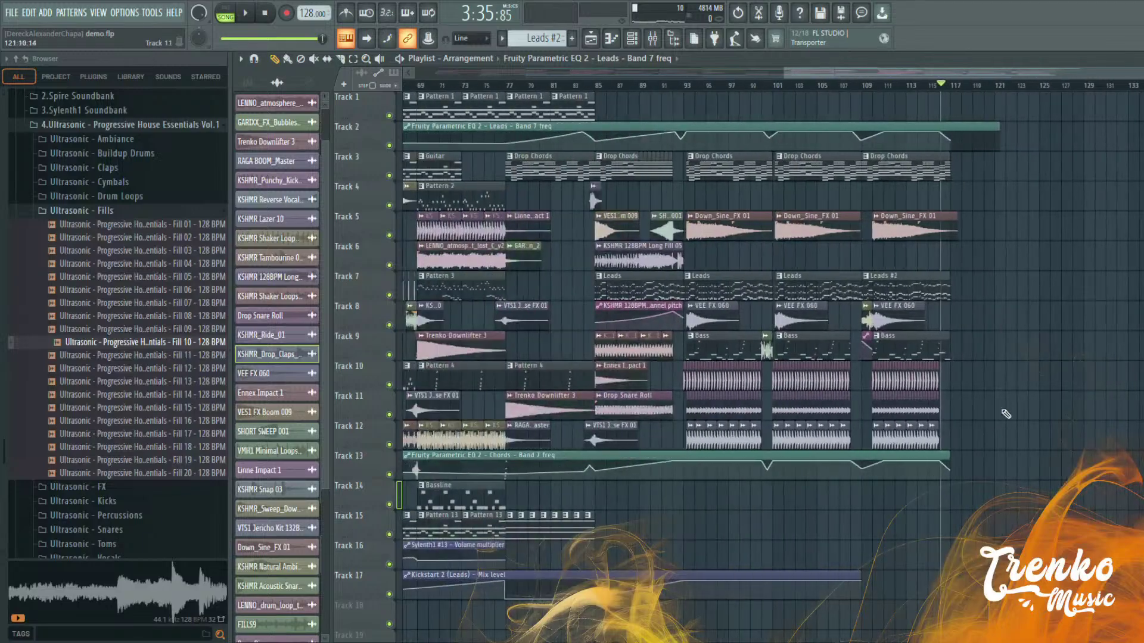
left_click(503, 85)
scroll(826, 72, "up", 2)
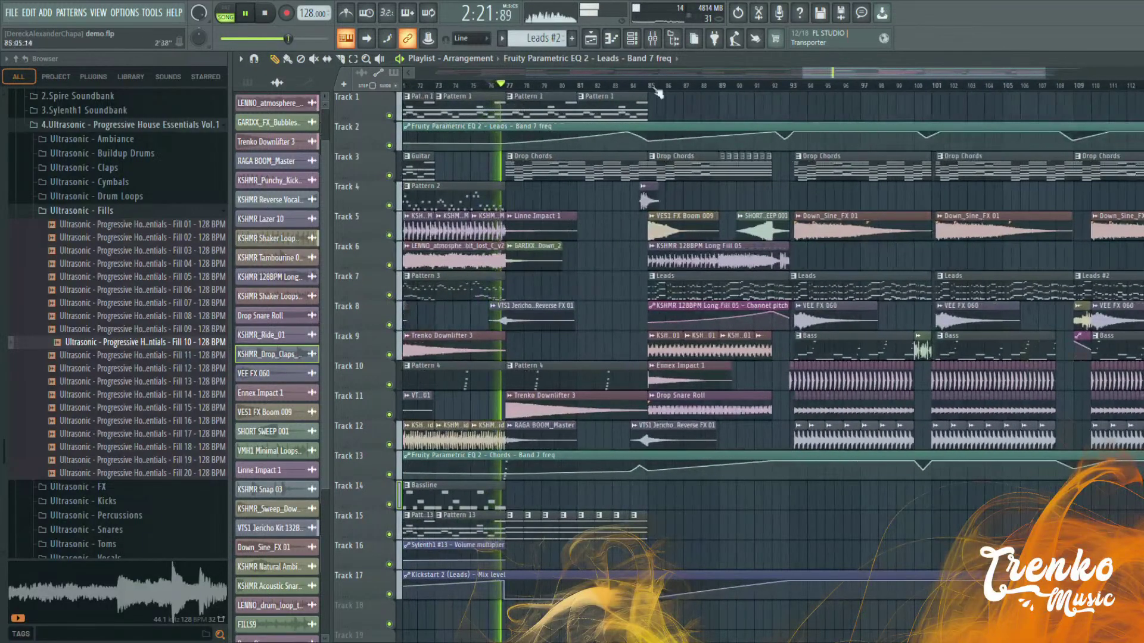
left_click_drag(825, 72, 784, 72)
scroll(774, 474, "up", 2)
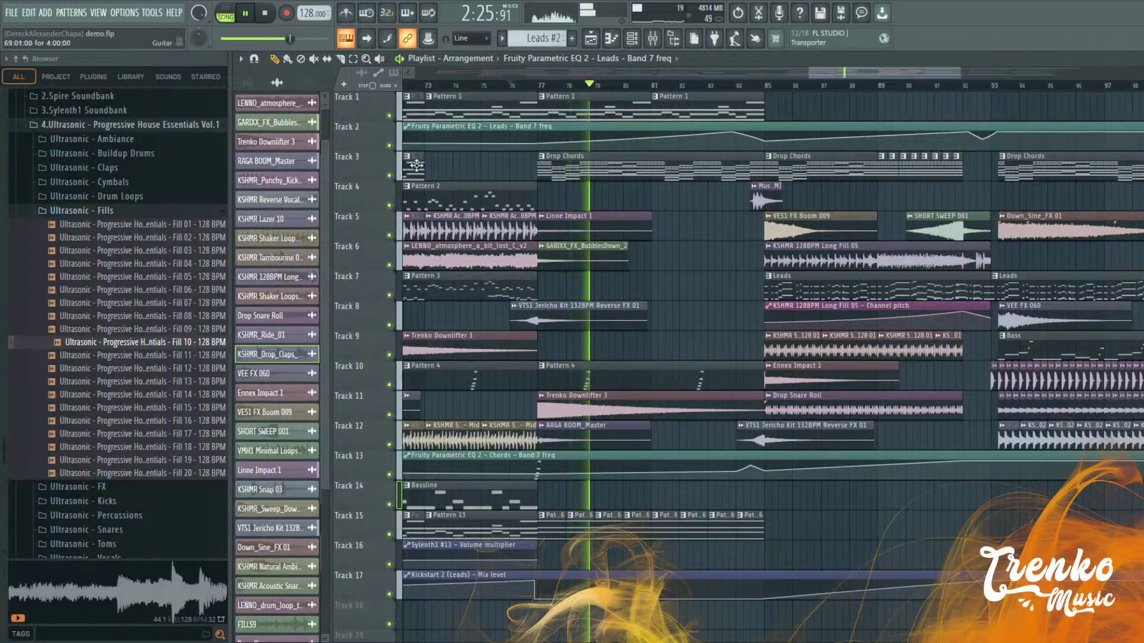
Select the Pattern 1, Drop Chords, Linne Impact 1, GARIXX_FX_BubblesDown_2 and VTS1 Jericho reverse FX clips around bar 77, and stop playback
left_click(352, 58)
left_click_drag(580, 93, 771, 121)
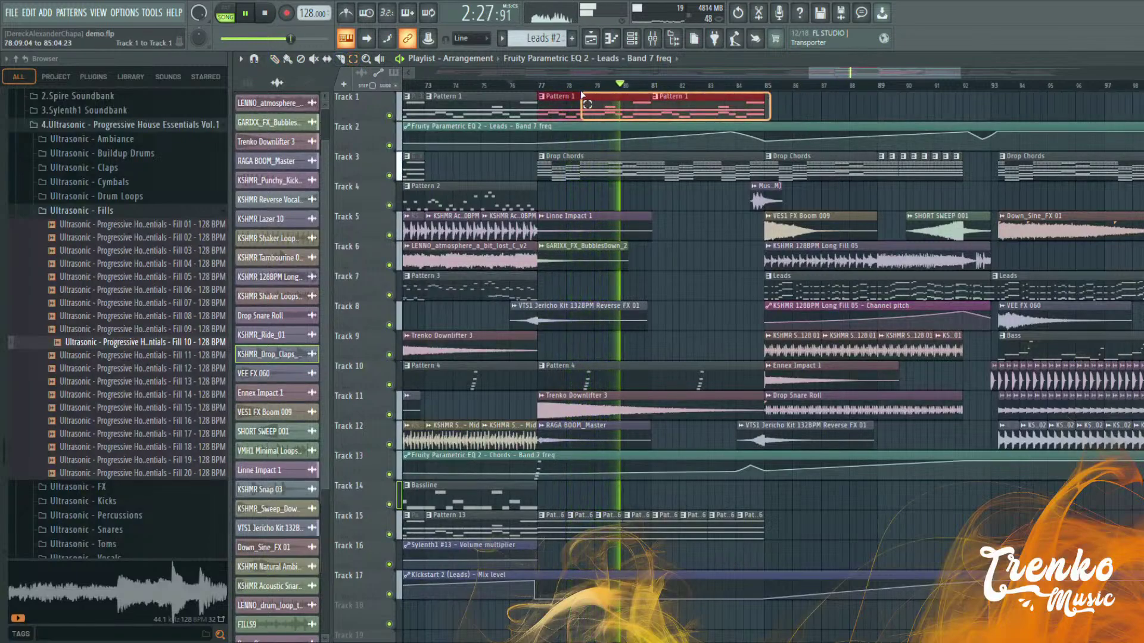
left_click_drag(538, 167, 739, 169)
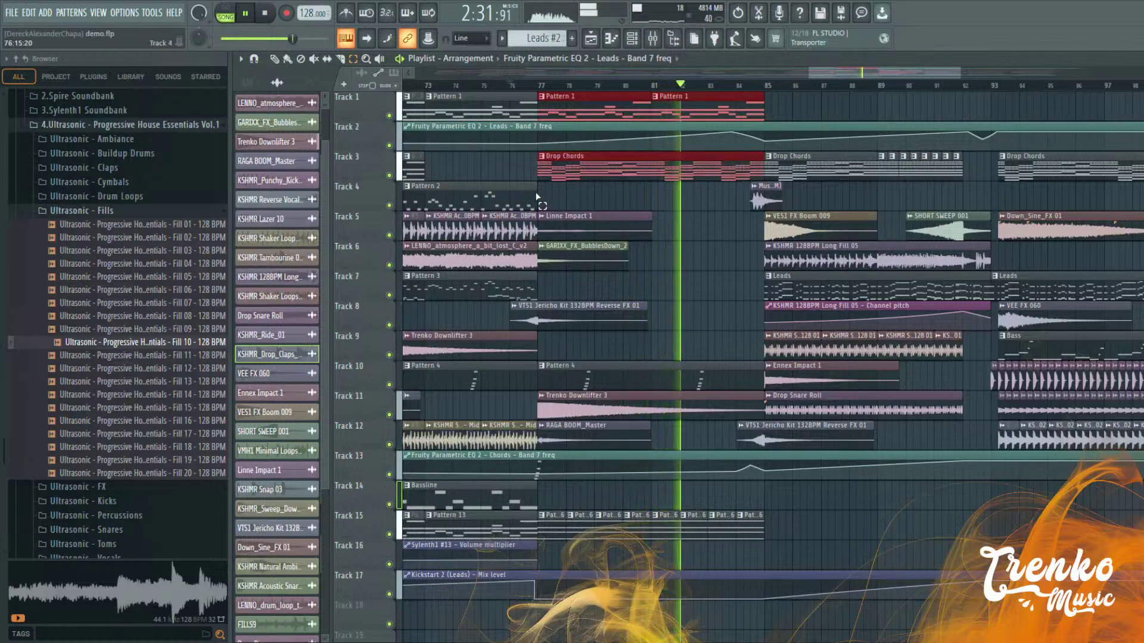
left_click_drag(538, 184, 672, 338)
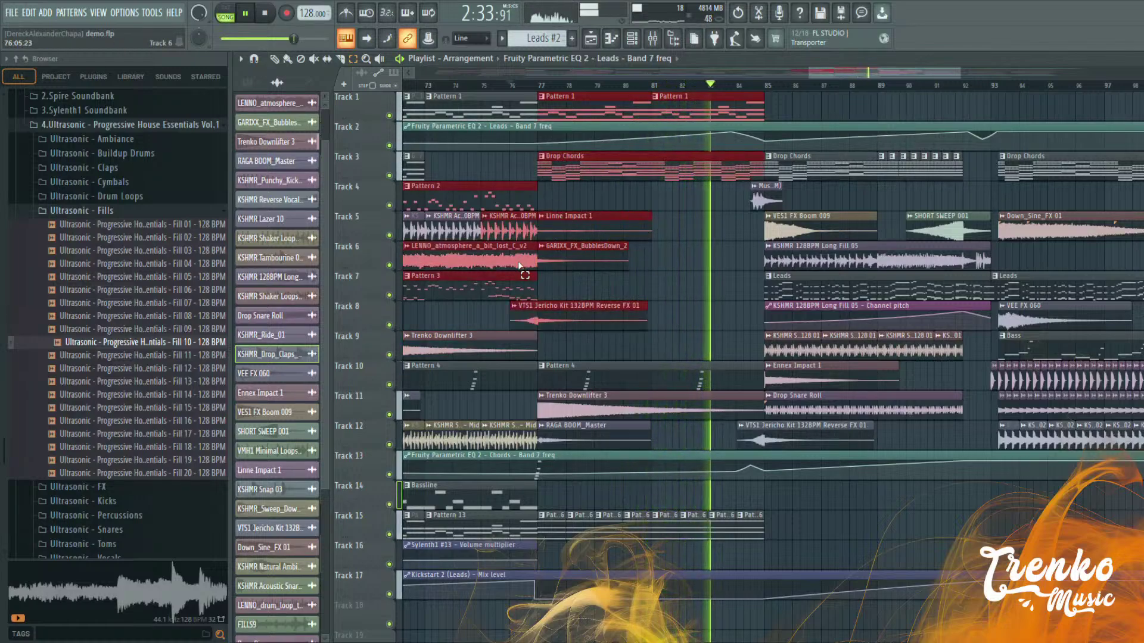
left_click(513, 232)
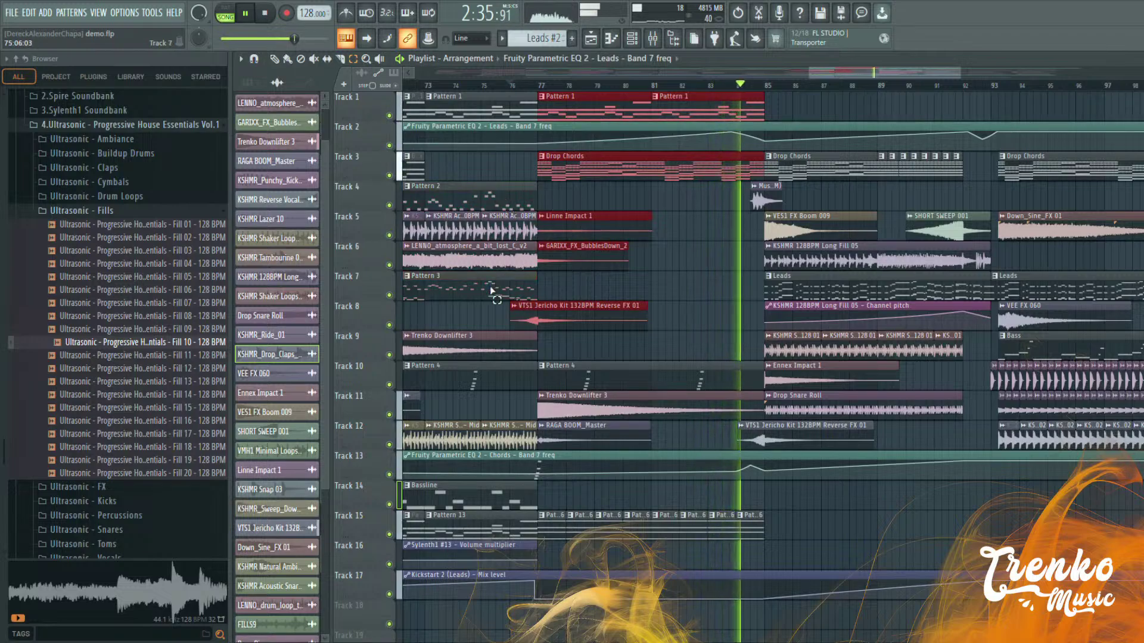
key("space")
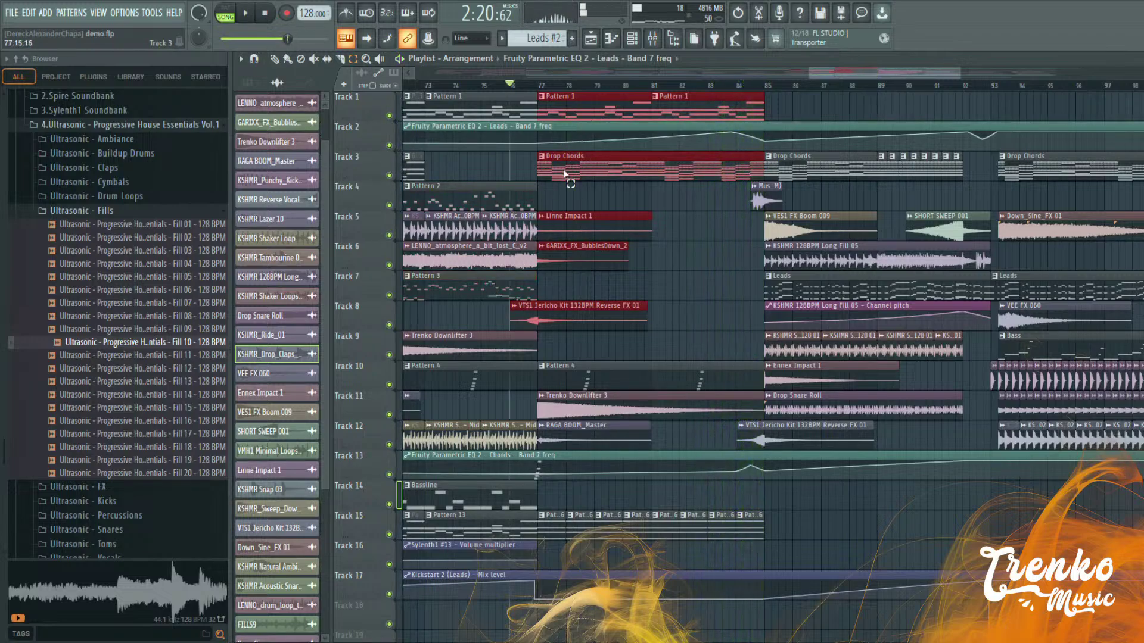
Remove Drop Chords from the clip selection and add Pattern 4, Trenko Downlifter 3, RAGA BOOM_Master and the Pattern 16 clips up to bar 85
left_click(576, 165)
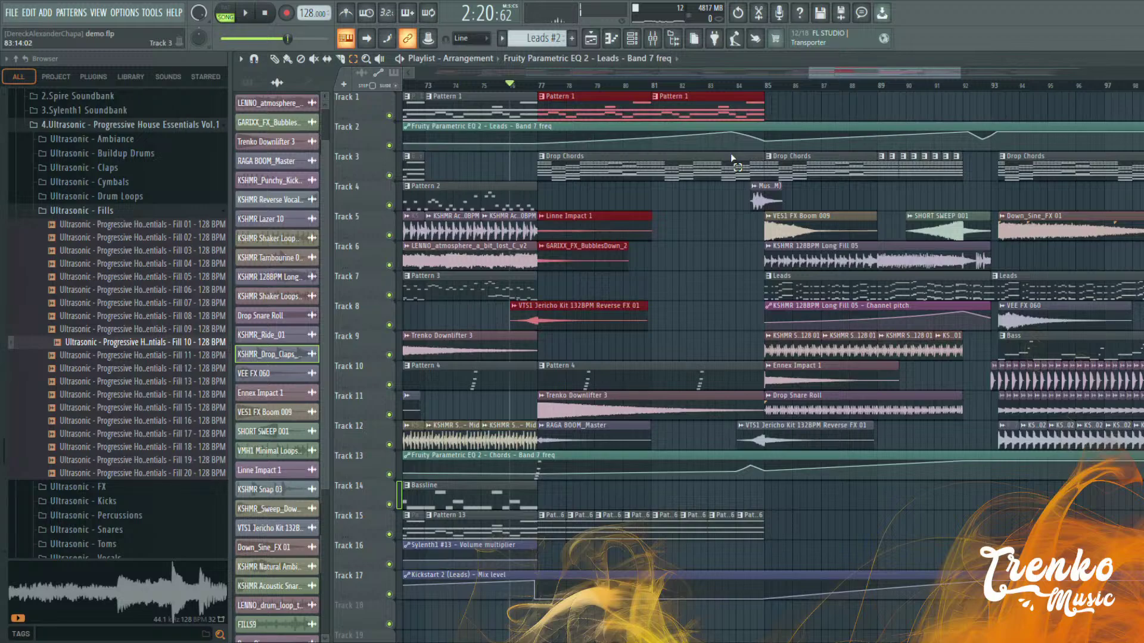
left_click(604, 411)
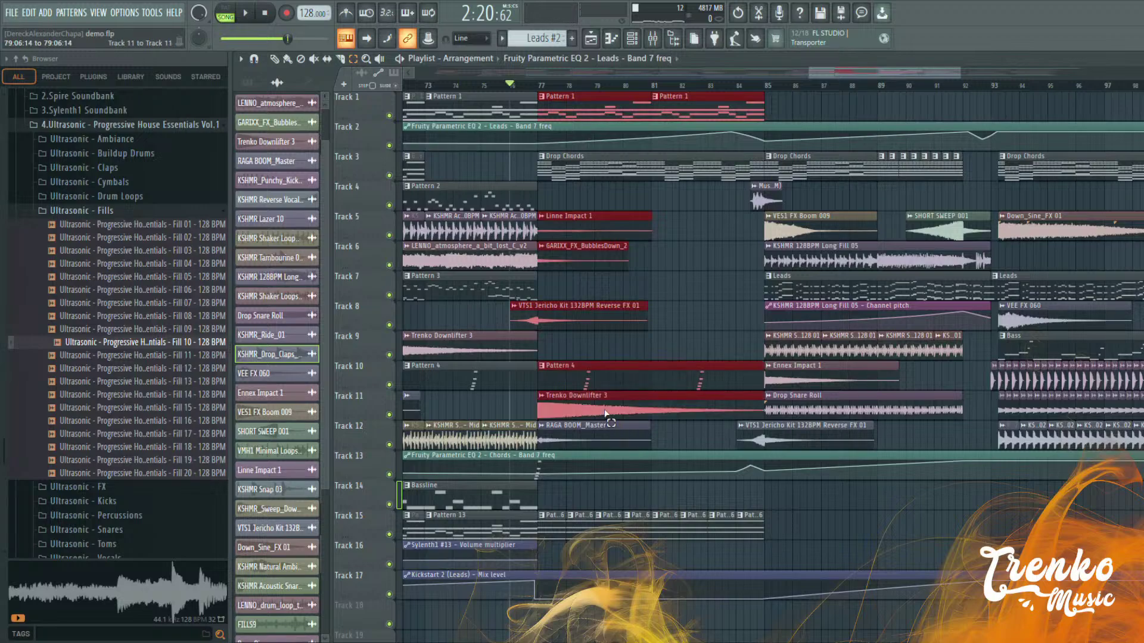
left_click_drag(566, 527, 768, 520)
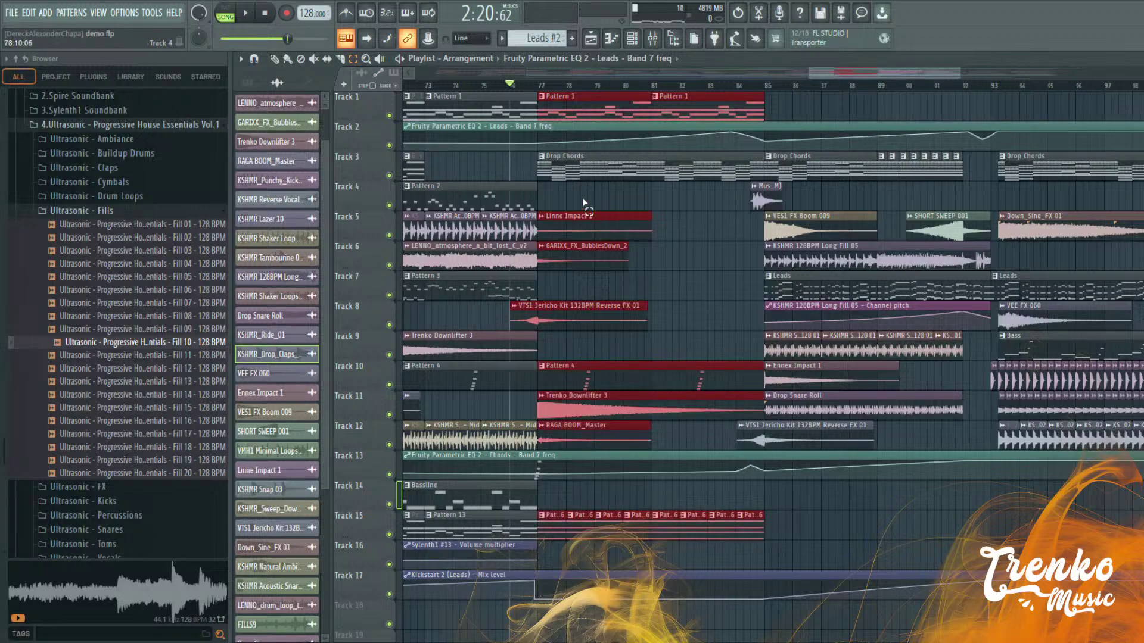
Copy the selected breakdown clips past the final drop so they start at bar 118
scroll(350, 132, "down", 2)
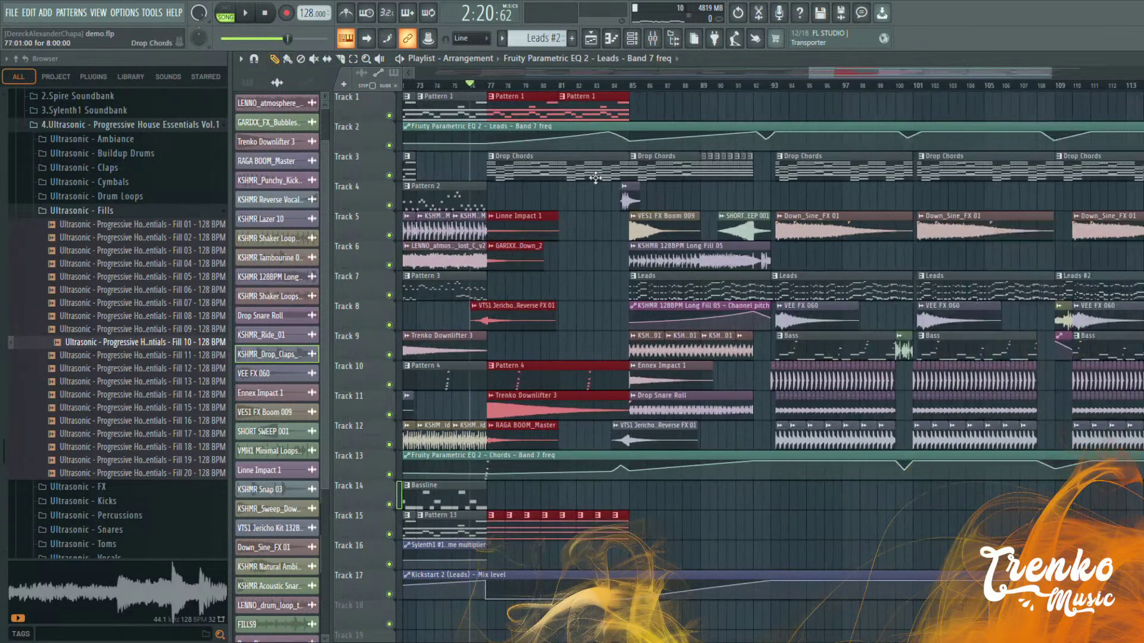
scroll(519, 113, "down", 2)
left_click_drag(516, 112, 1048, 111)
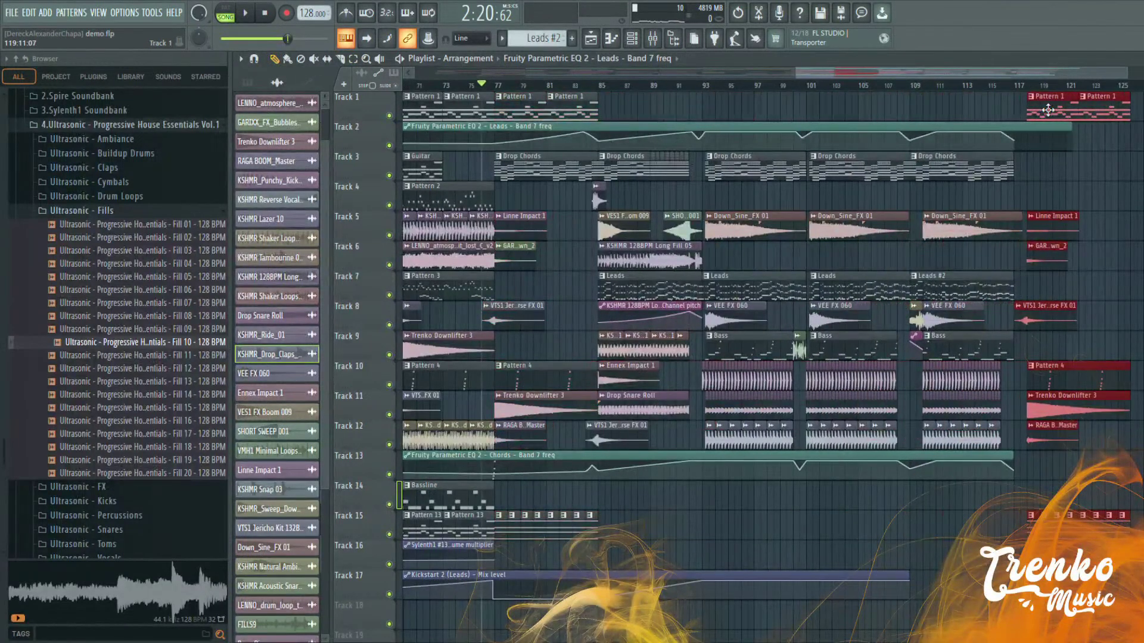
scroll(1059, 227, "up", 4)
left_click(838, 218)
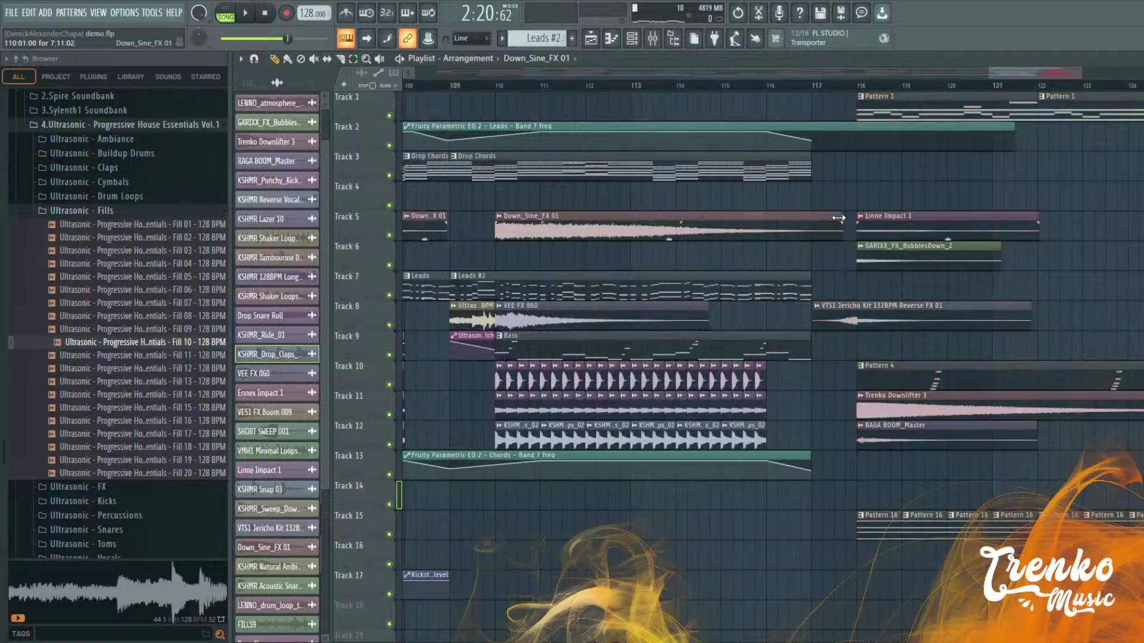
Undo the placement of the copied breakdown clips at bar 118
key("ctrl+alt+z")
key("ctrl+alt+z")
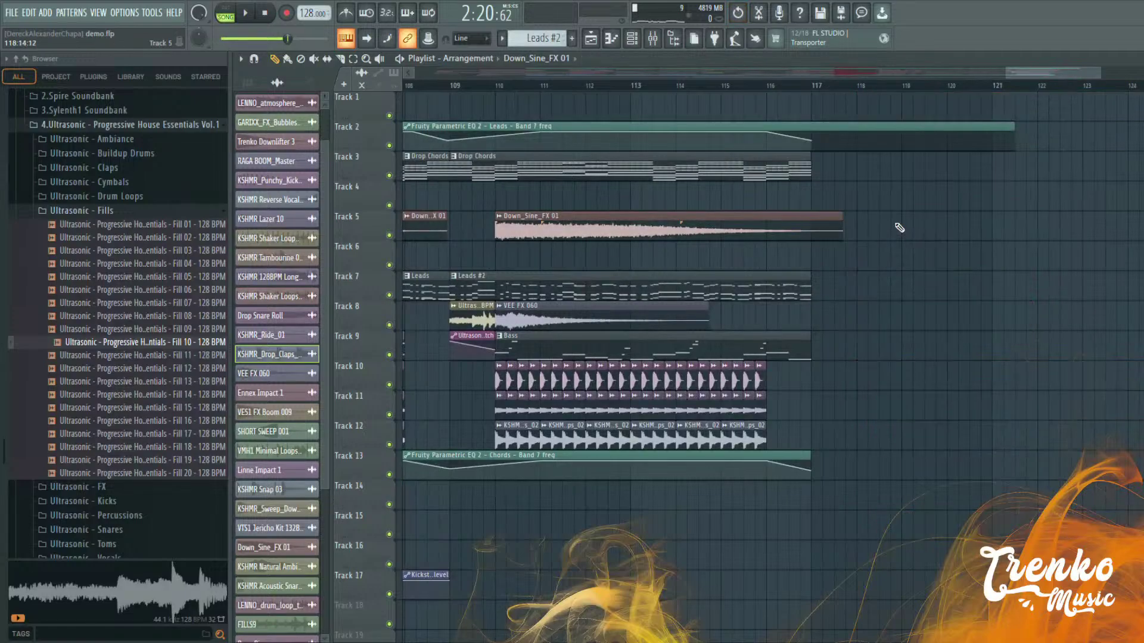
key("ctrl+shift+z")
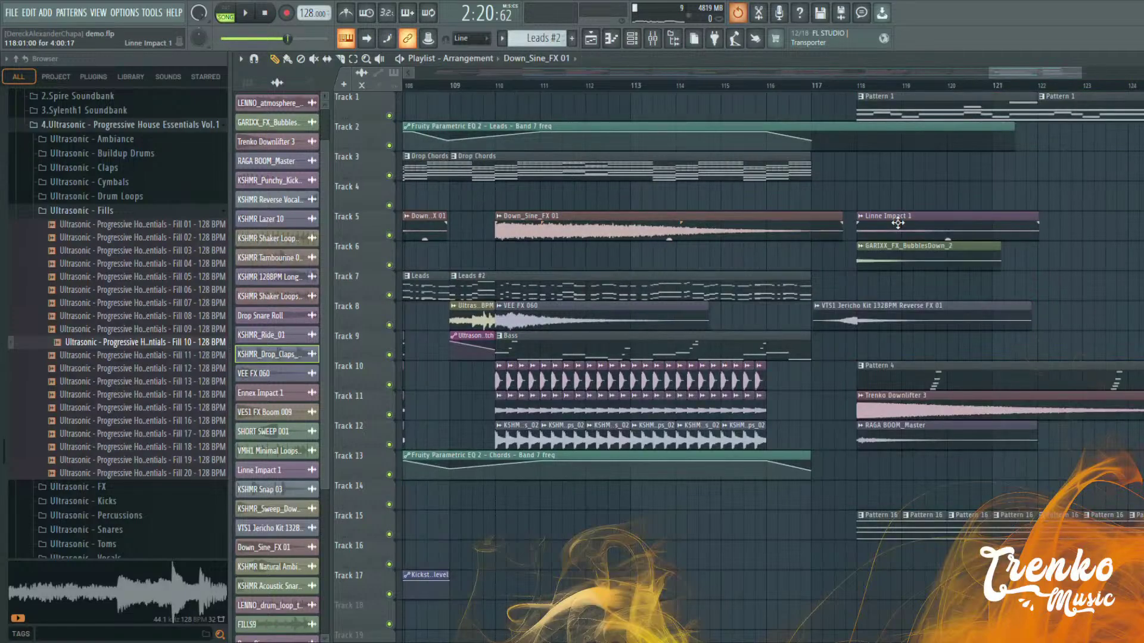
key("ctrl+alt+z")
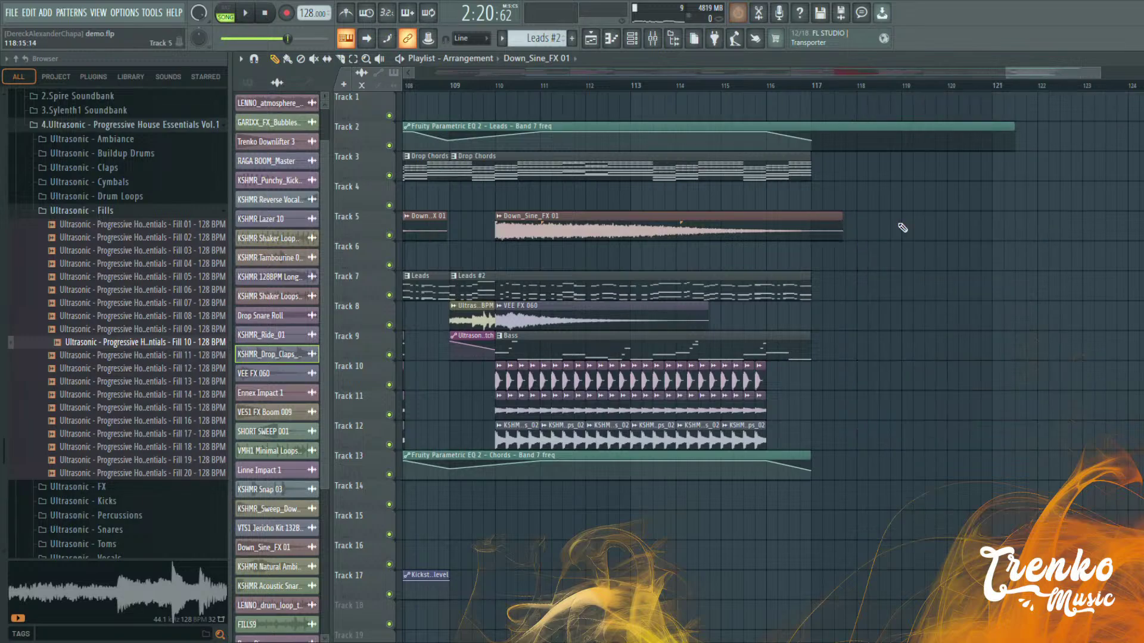
scroll(907, 227, "down", 7)
scroll(934, 238, "up", 2)
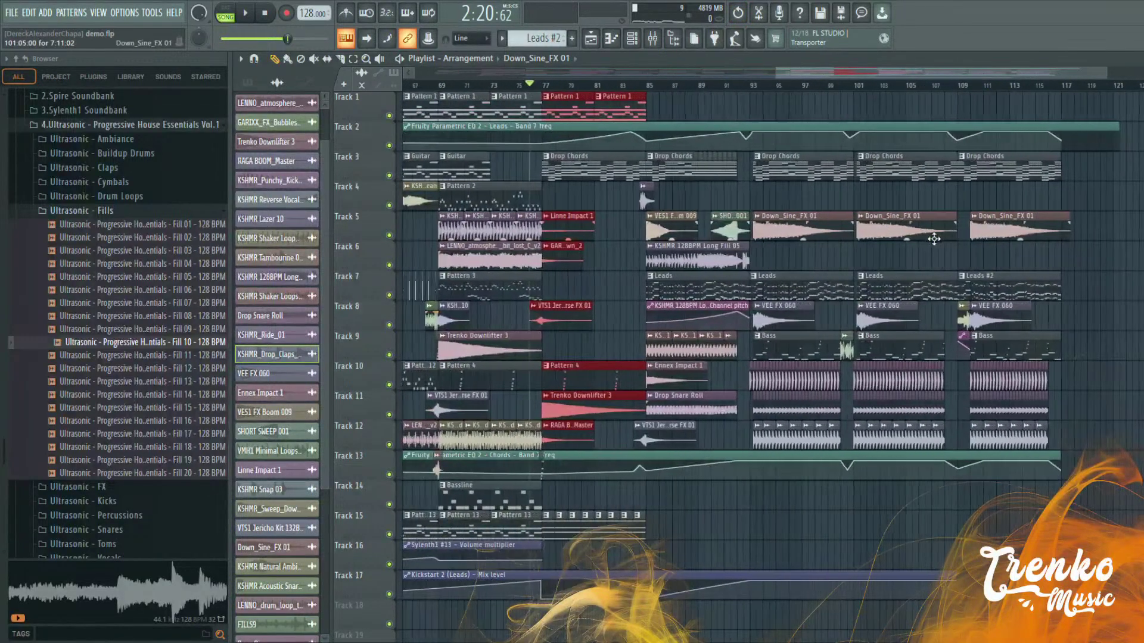
key("ctrl+alt+z")
Copy the selected breakdown clips to bar 117, directly after the final drop, and deselect them
left_click_drag(575, 375, 1087, 398)
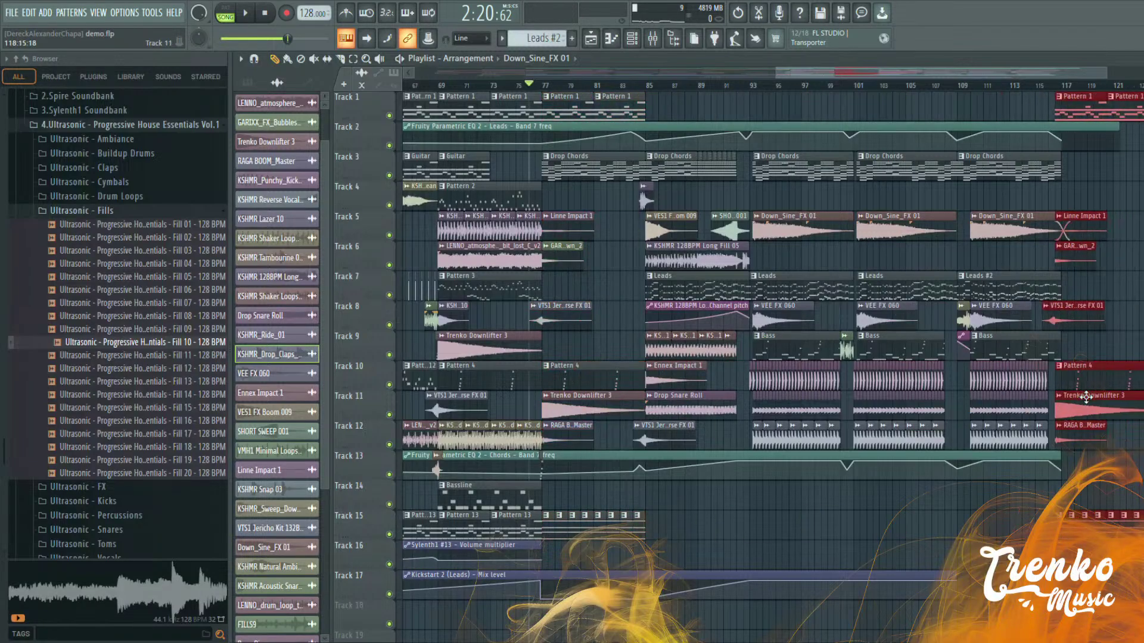
scroll(1108, 370, "up", 4)
left_click_drag(1003, 378, 1022, 381)
scroll(1050, 280, "up", 3)
key("ctrl+d")
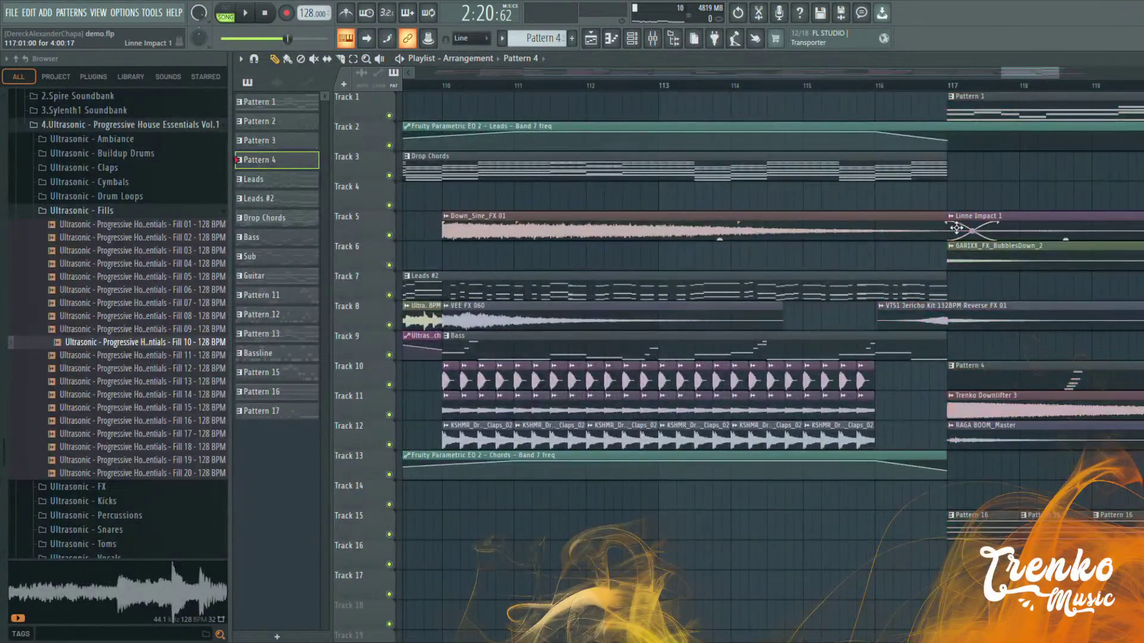
Trim the last Down_Sine_FX 01 clip to end just before bar 117, keep it on Track 5, and play the transition
left_click_drag(956, 228, 959, 196)
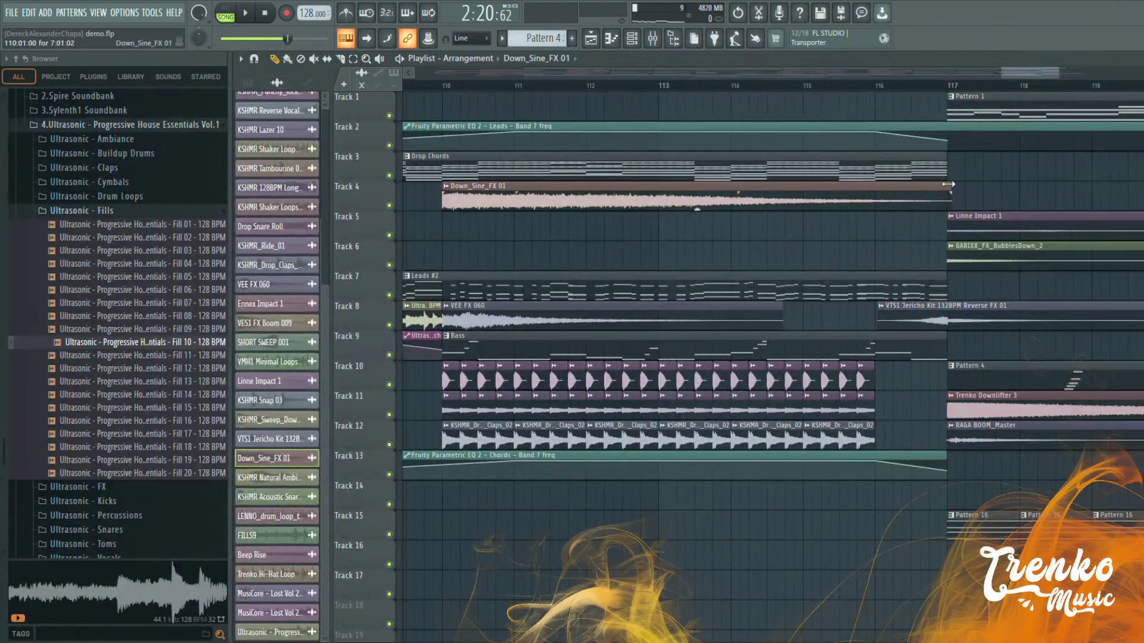
left_click_drag(889, 215, 888, 219)
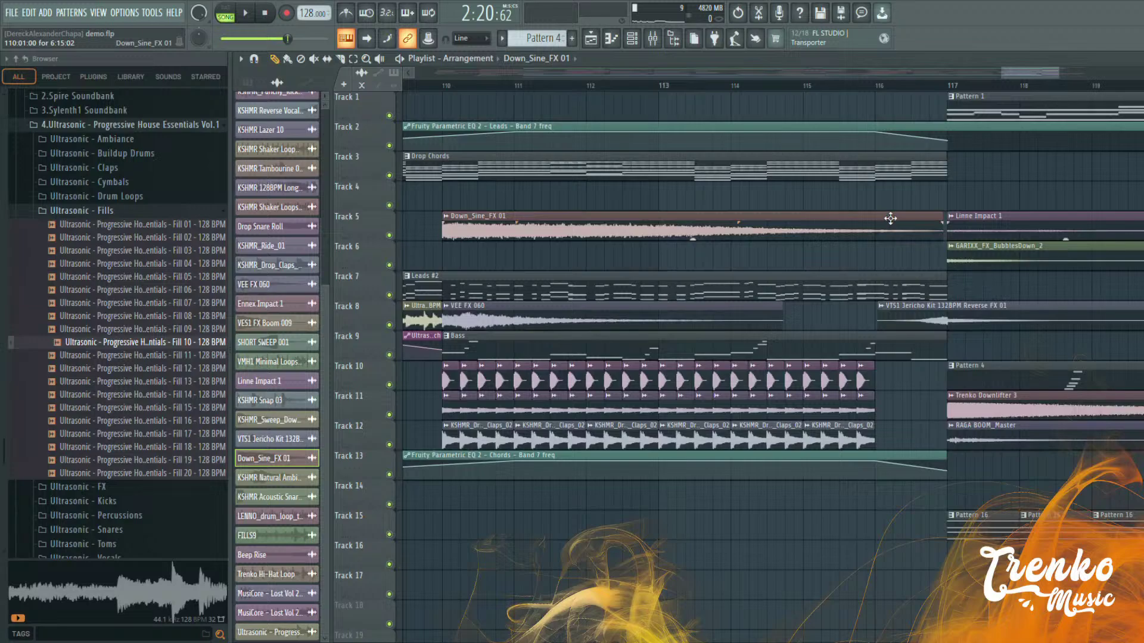
key("space")
left_click(748, 86)
scroll(856, 257, "up", 2)
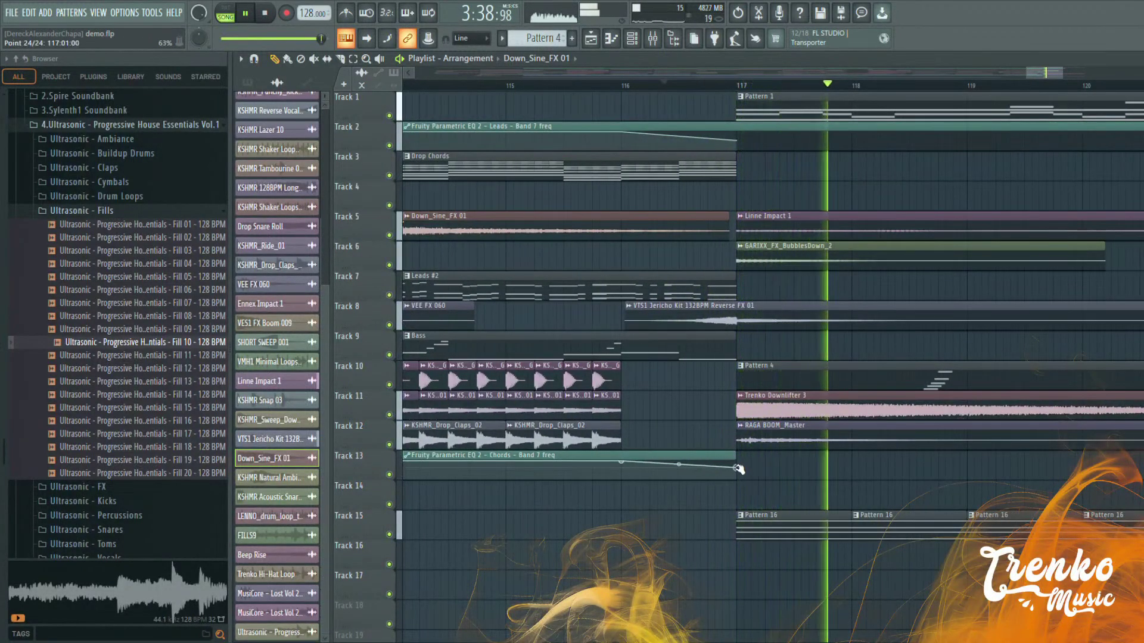
Raise the final point of the Chords Band 7 freq automation at bar 117 slightly and replay the transition
left_click_drag(736, 471, 736, 466)
scroll(732, 447, "down", 2)
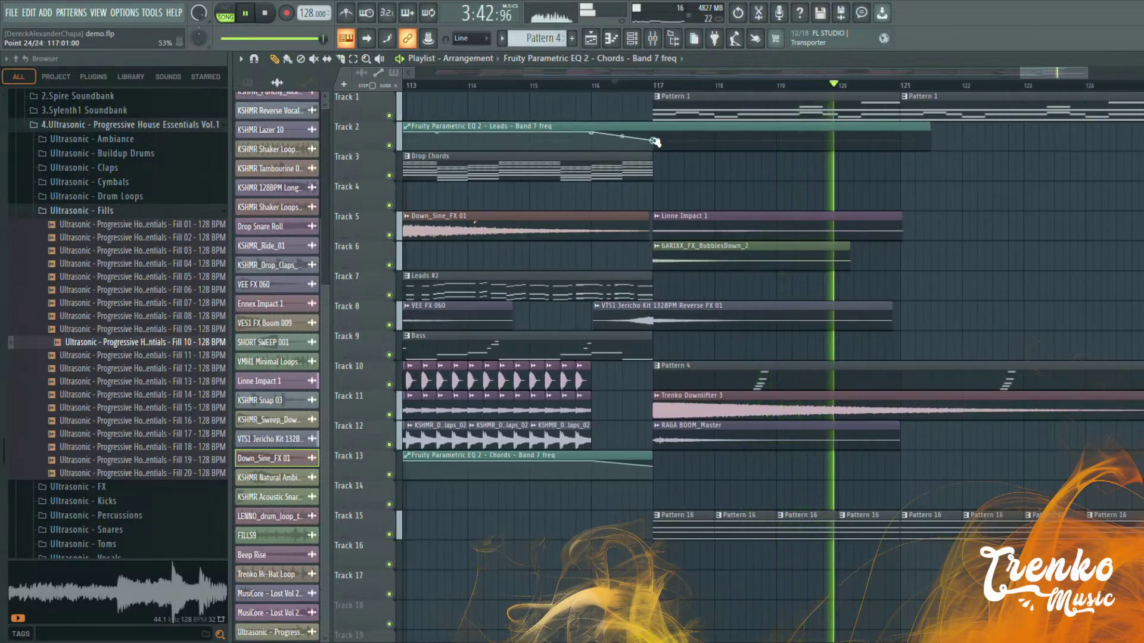
key("space")
scroll(640, 101, "down", 1)
key("space")
left_click(566, 85)
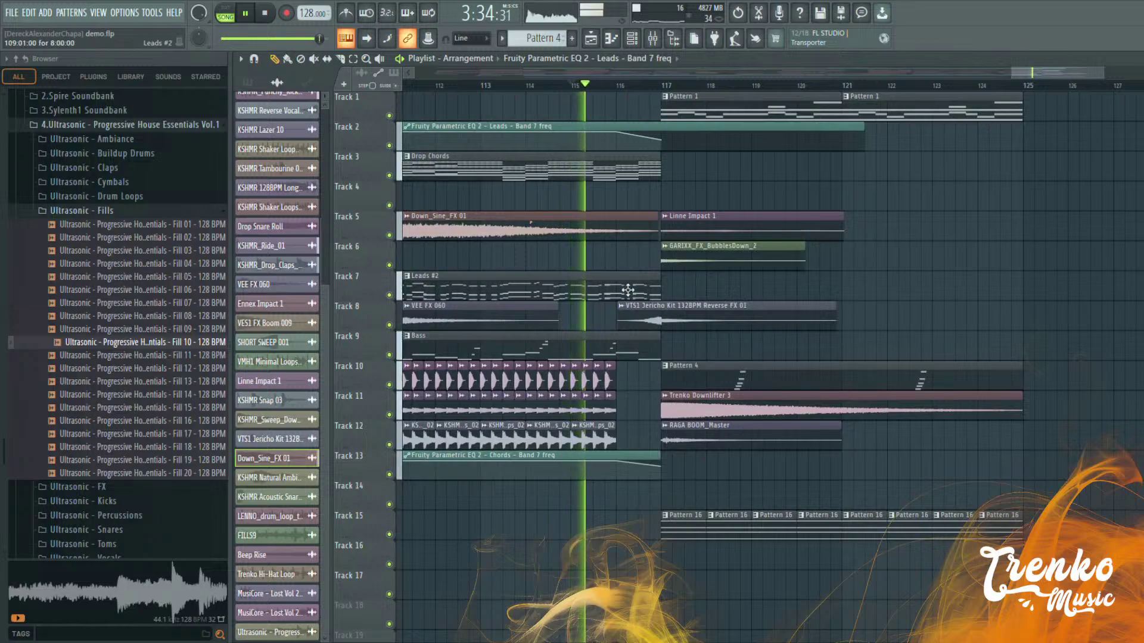
Try an extra Pattern 16 clip at bar 116 on Track 15 during playback and remove it
scroll(690, 362, "up", 2)
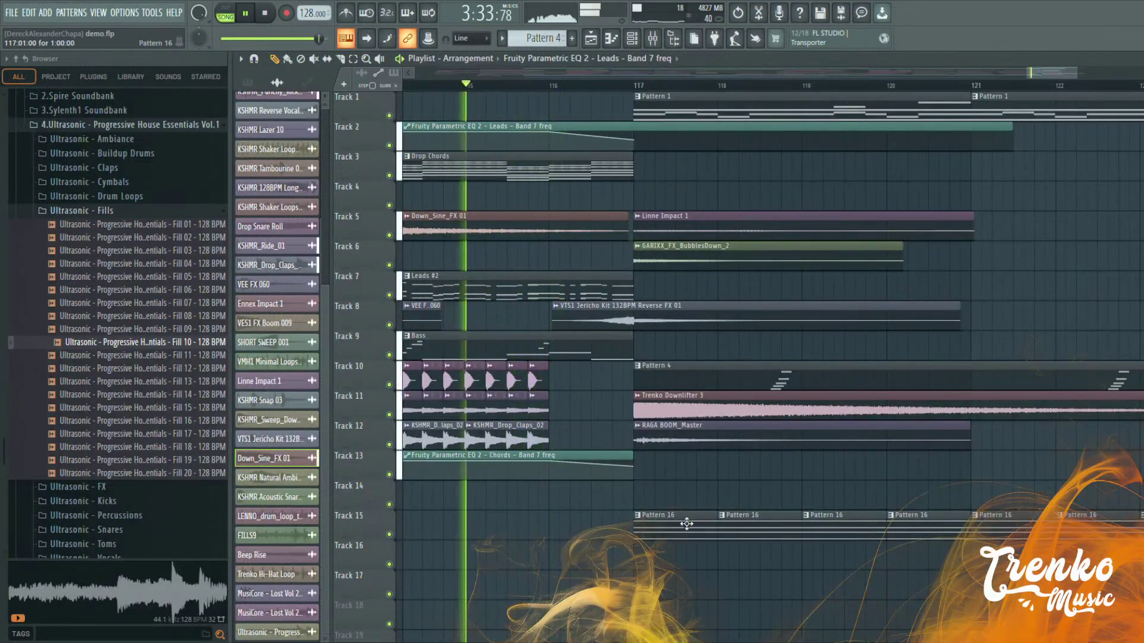
left_click(605, 523)
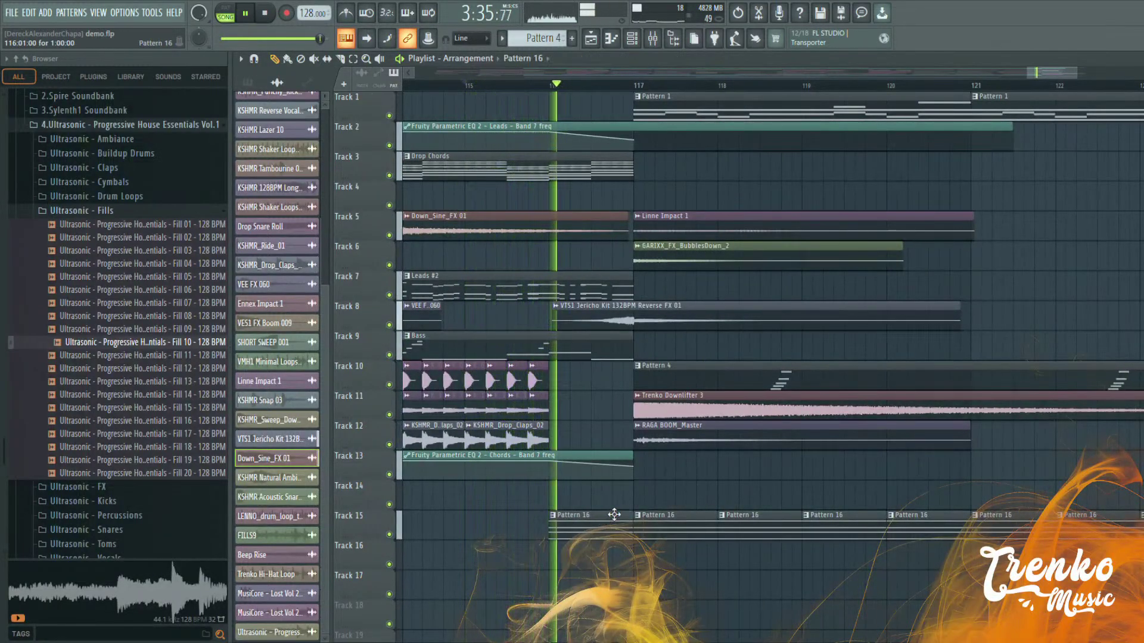
right_click(605, 513)
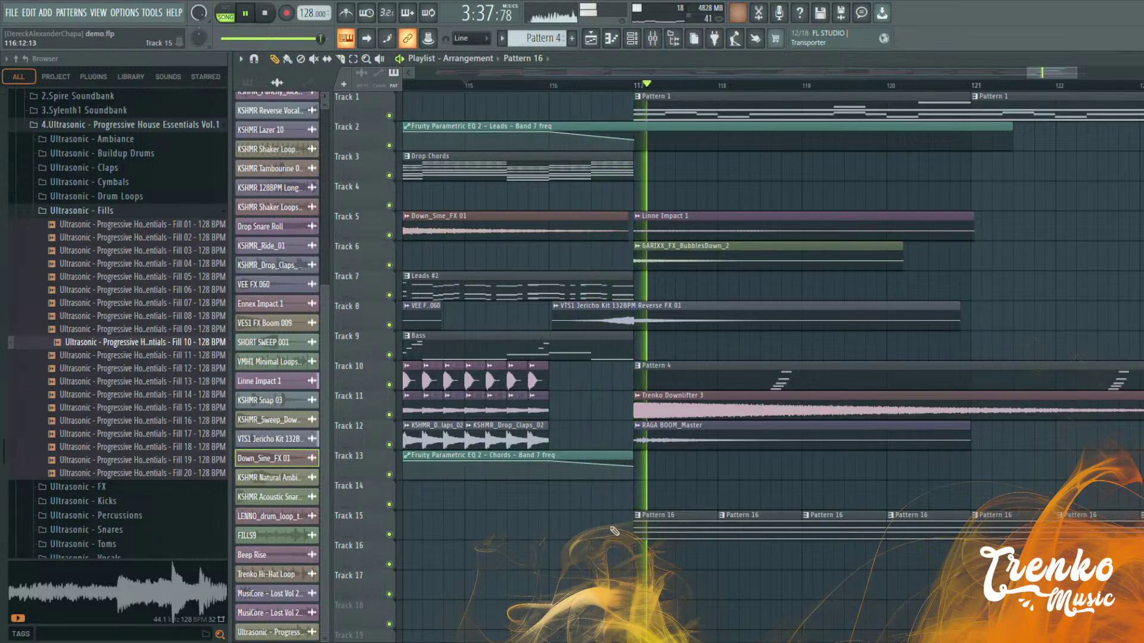
Select Pattern 4 from Track 10 and play the copied section around bar 118
scroll(597, 501, "down", 4)
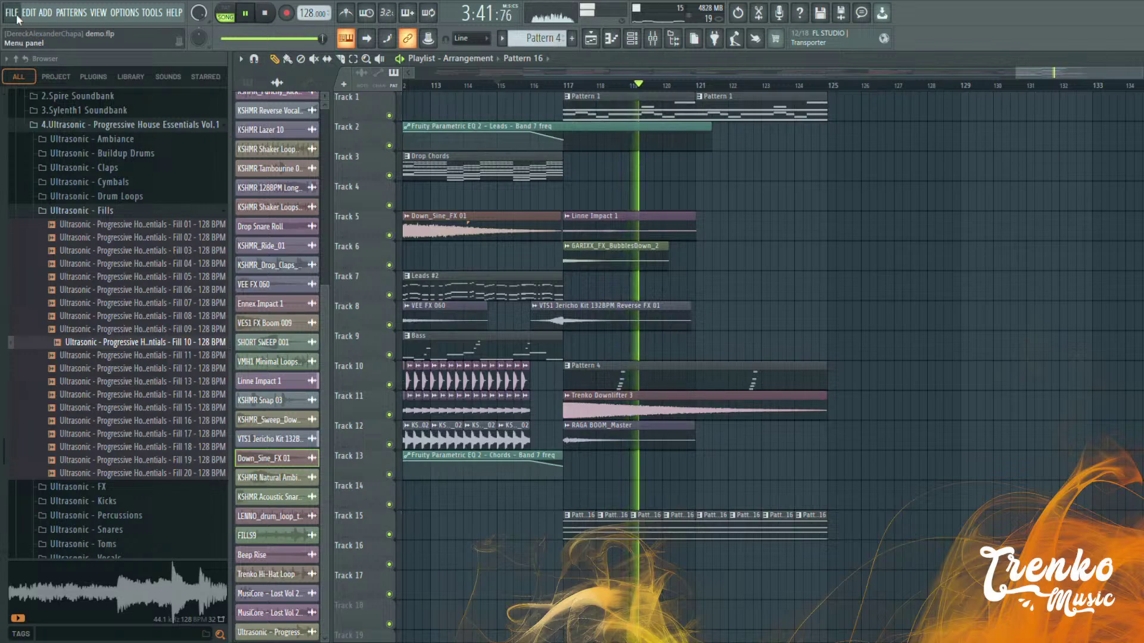
scroll(718, 365, "up", 2)
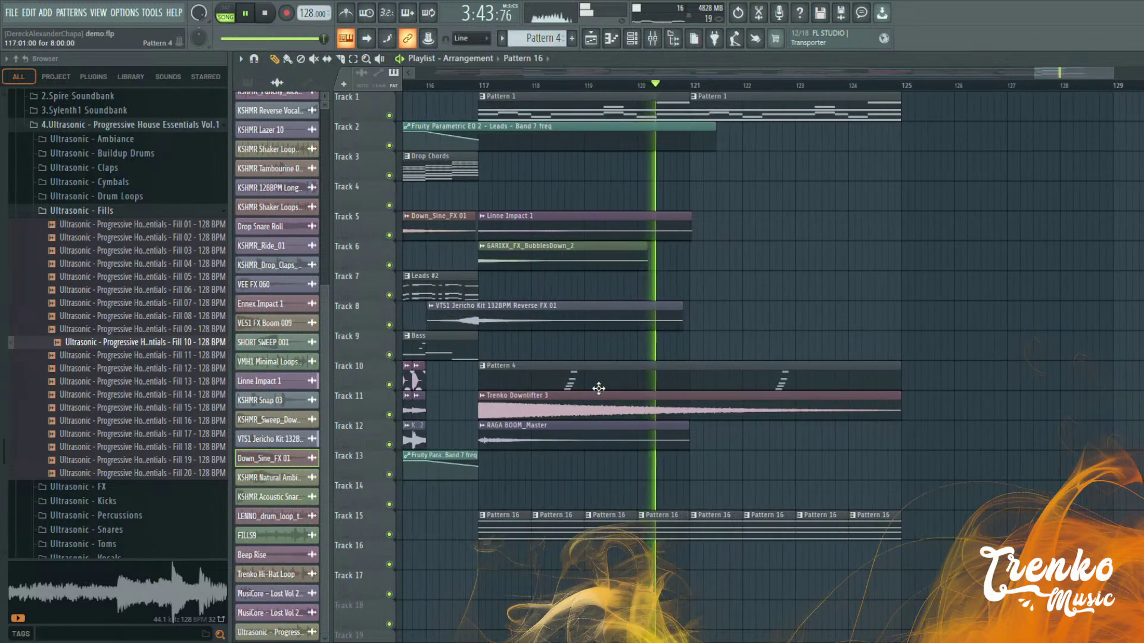
key("space")
left_click(585, 380)
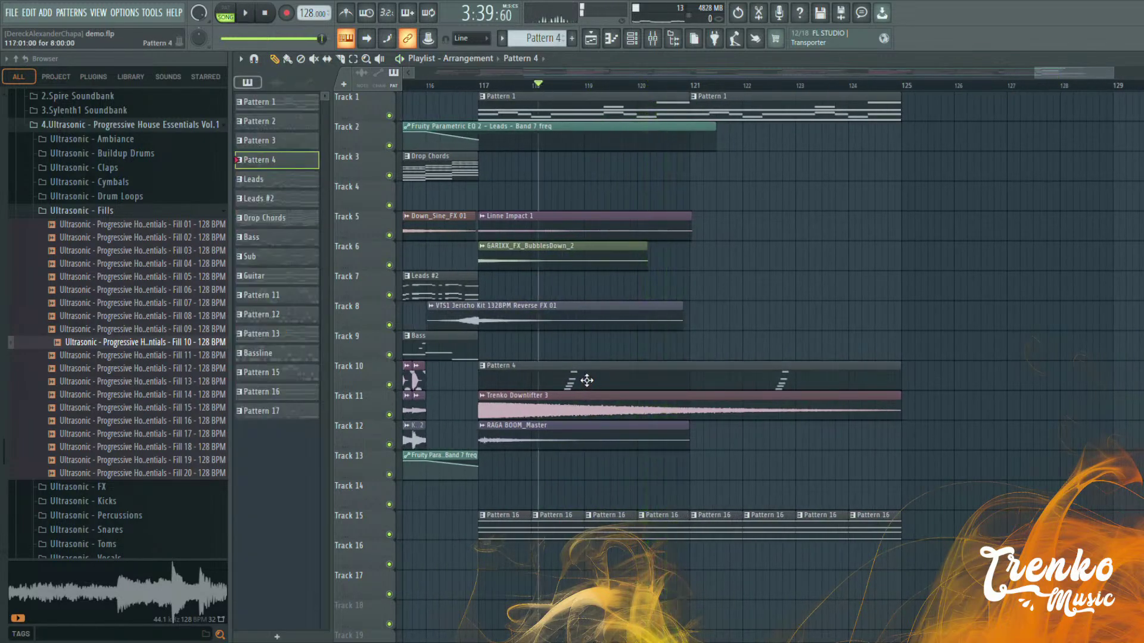
key("space")
key("space")
left_click(635, 43)
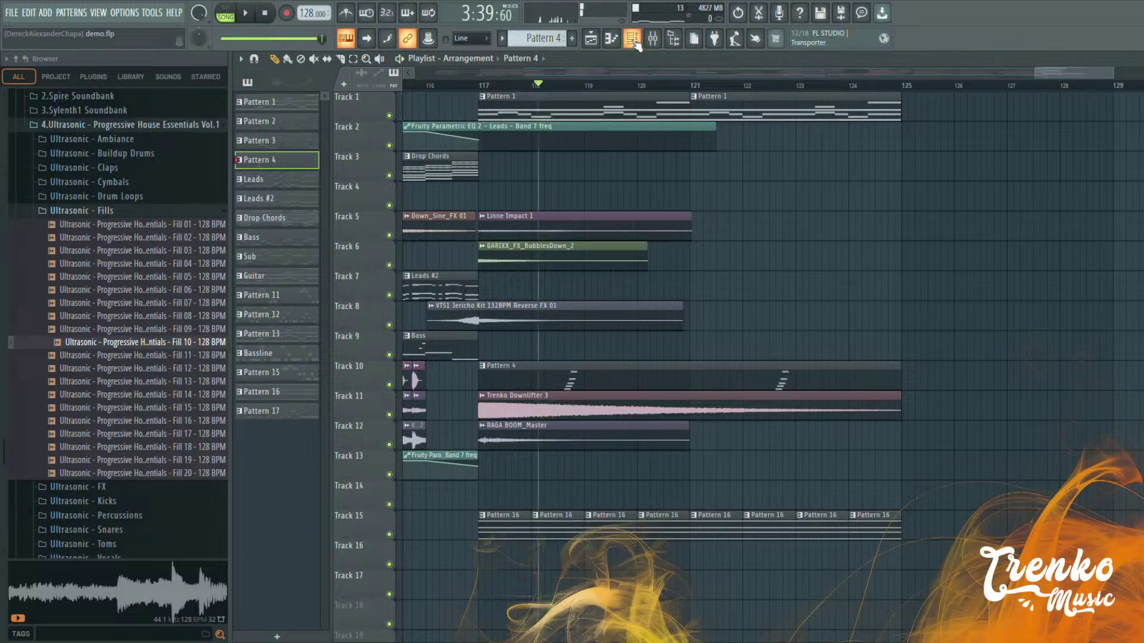
key("space")
key("space")
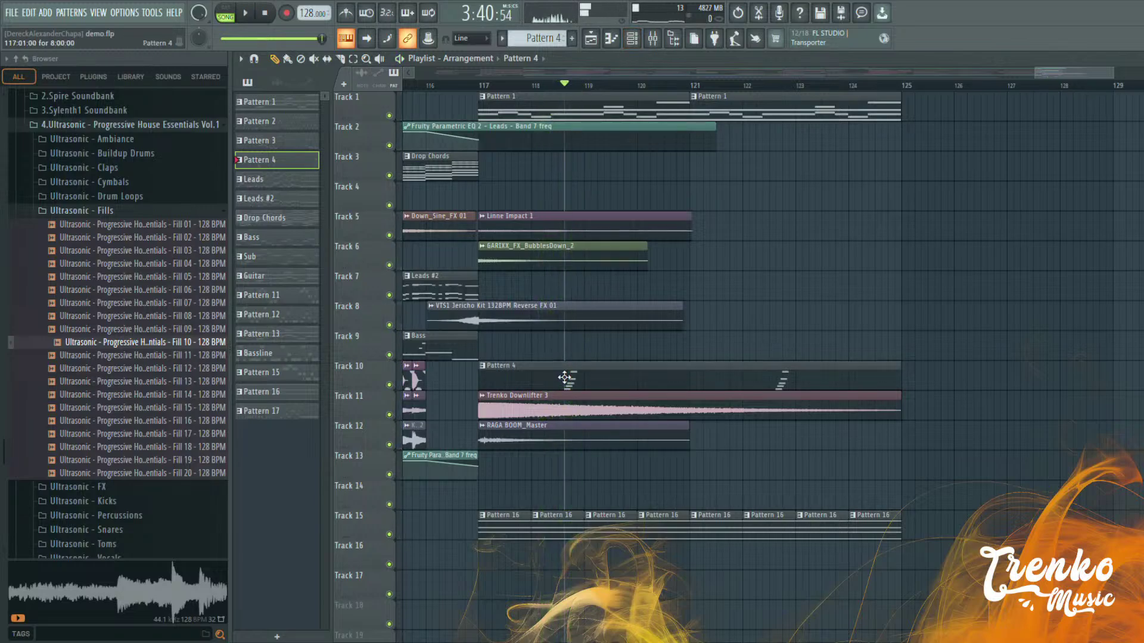
Open the Channel rack for Pattern 4 and view the Sylenth1 #2 instrument
left_click(633, 40)
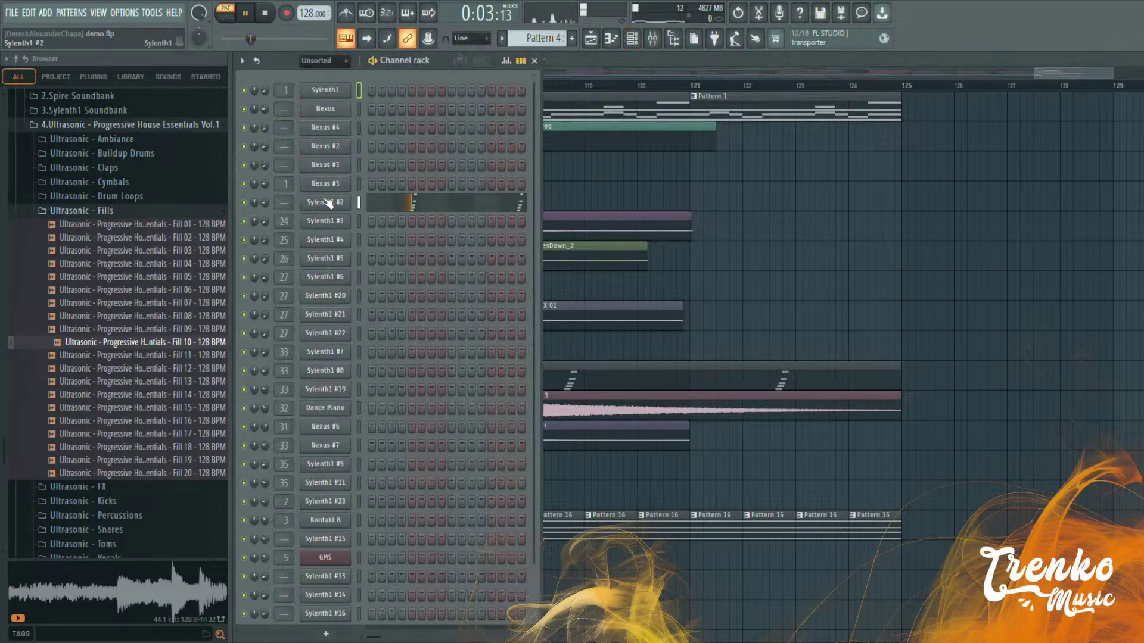
left_click(326, 203)
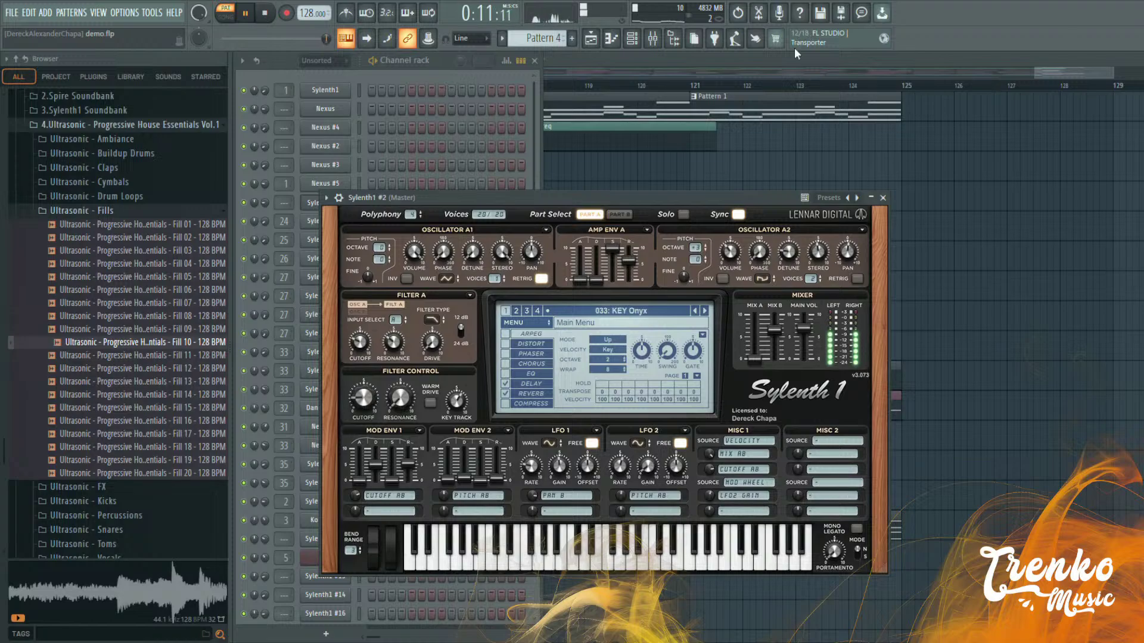
left_click(409, 154)
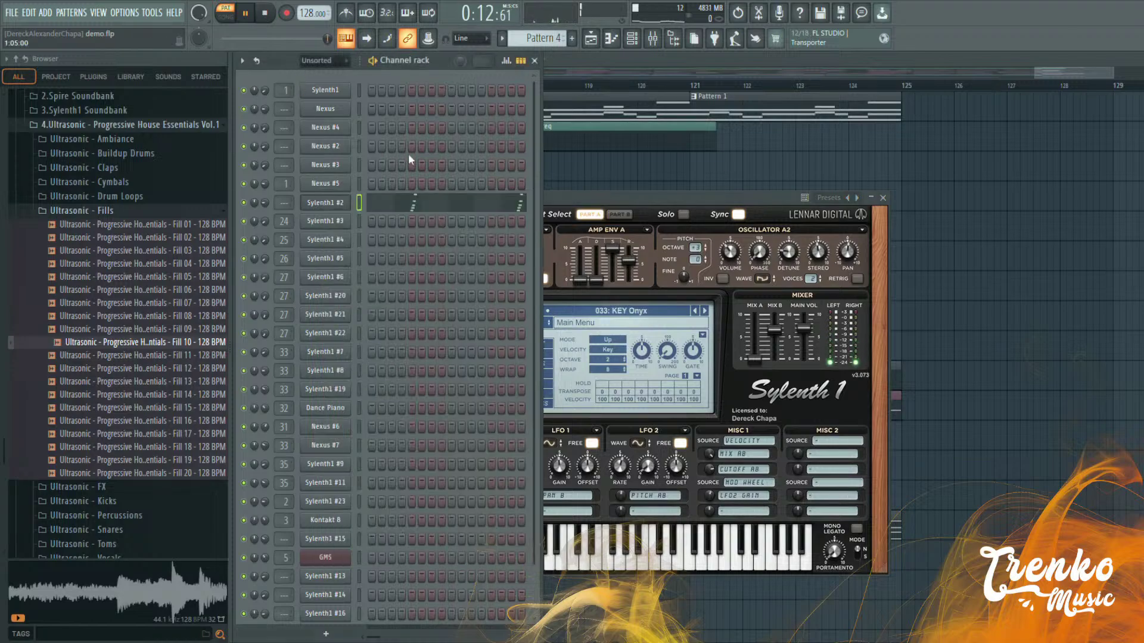
Open Pattern 4's Sylenth1 #2 notes in the Piano roll and examine the rising run in bar 2
left_click(409, 203)
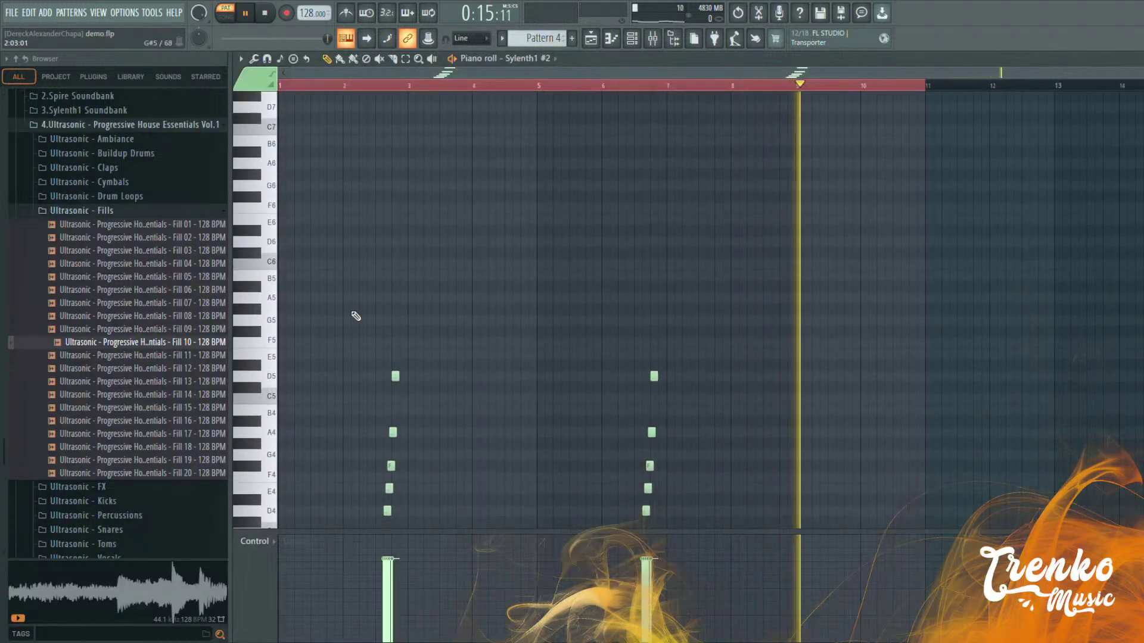
scroll(356, 316, "up", 3)
scroll(502, 356, "up", 2)
scroll(512, 352, "down", 3)
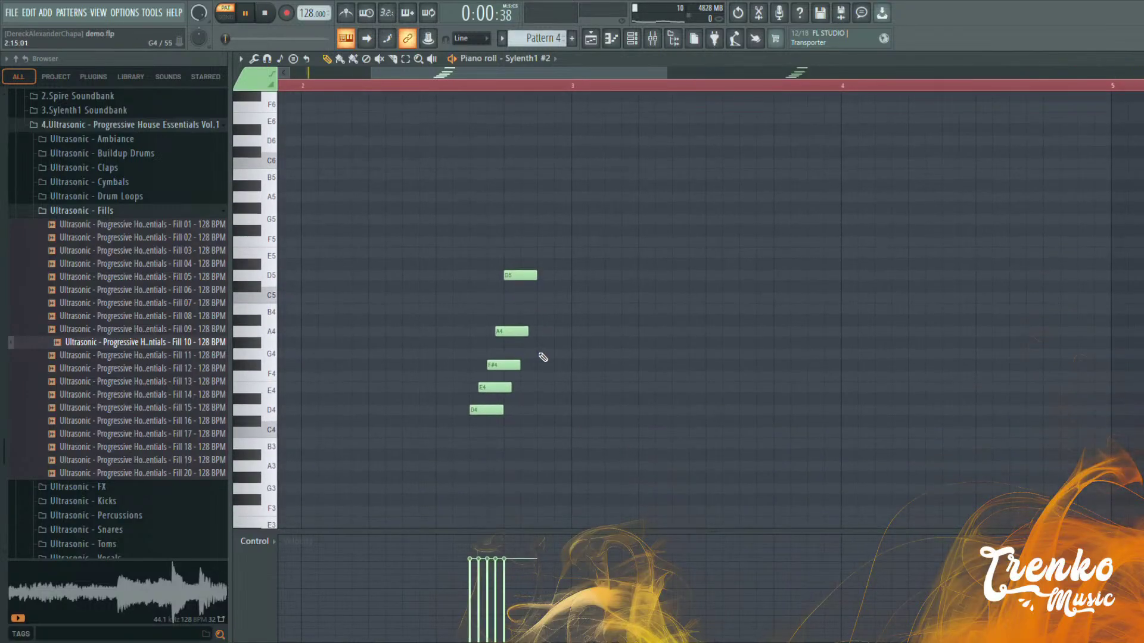
Look closer at Pattern 4's rising Sylenth1 #2 notes, return to the Playlist and play the outro from around bar 116
scroll(518, 411, "up", 3)
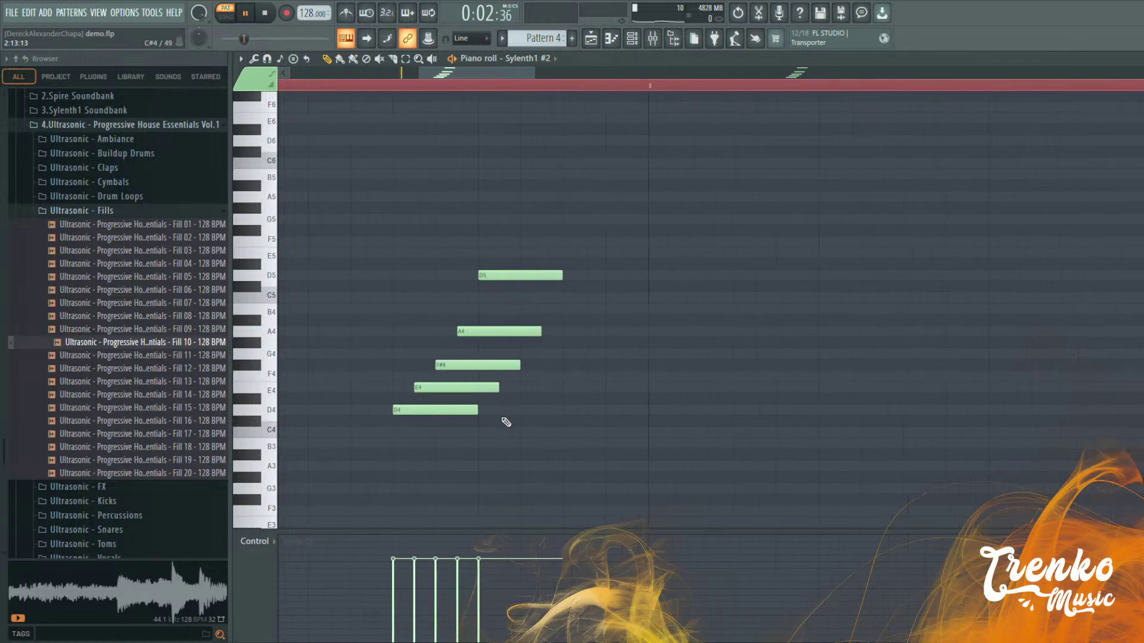
scroll(517, 411, "down", 4)
scroll(504, 409, "up", 3)
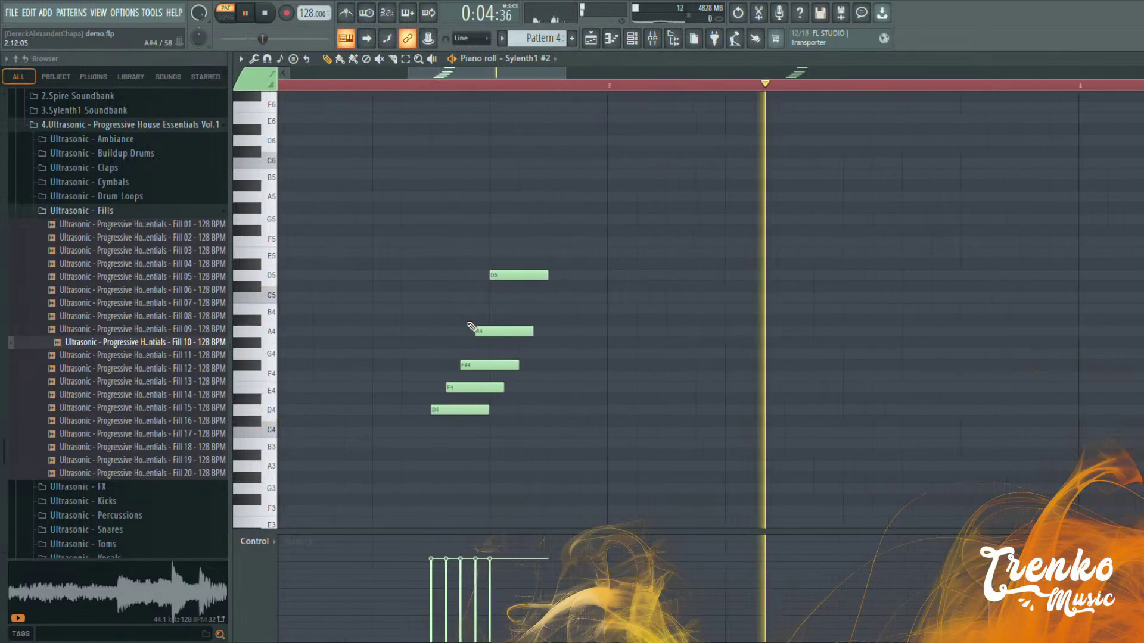
left_click(595, 41)
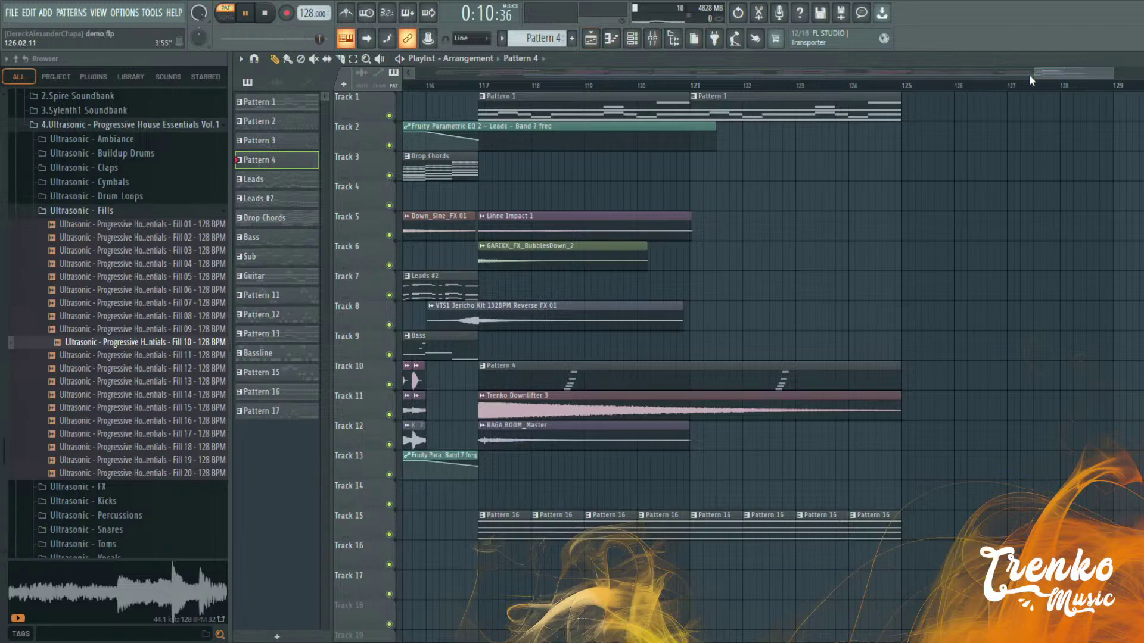
left_click(444, 85)
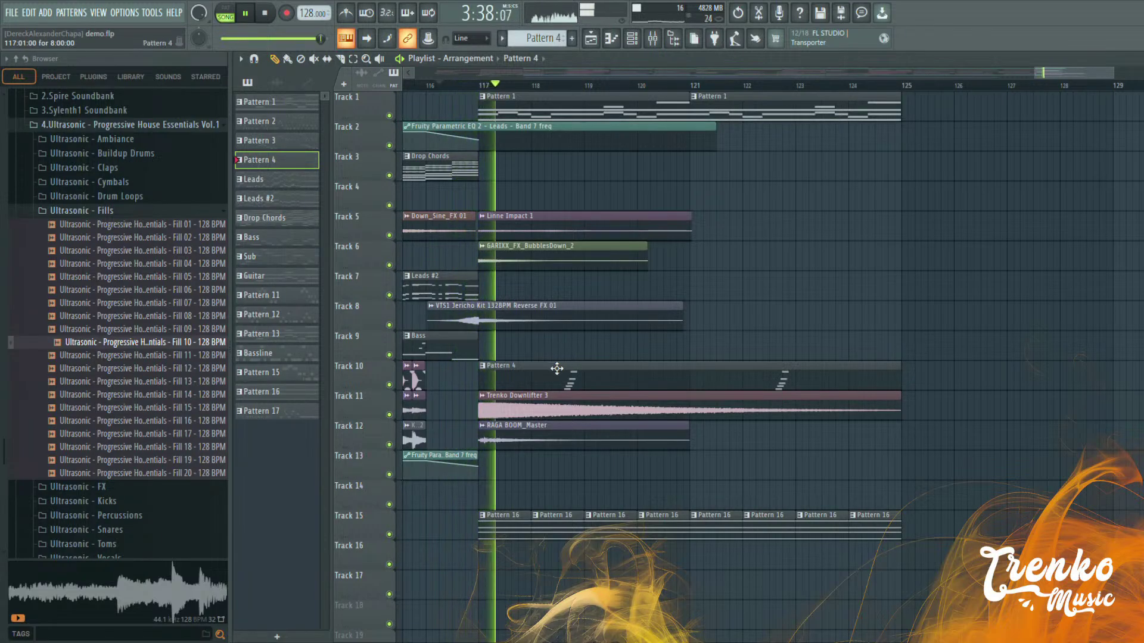
Collapse the Ultrasonic - Fills folder and place a copy of the Guitar clip on Track 3 in the outro around bar 120
left_click(89, 211)
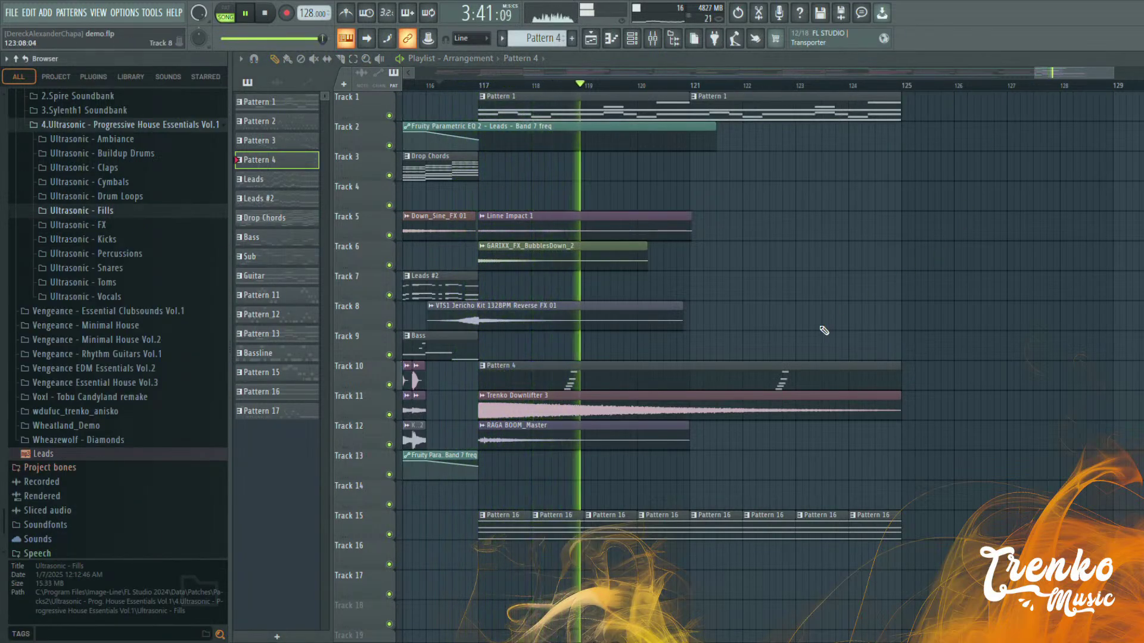
scroll(811, 320, "down", 5, "ctrl")
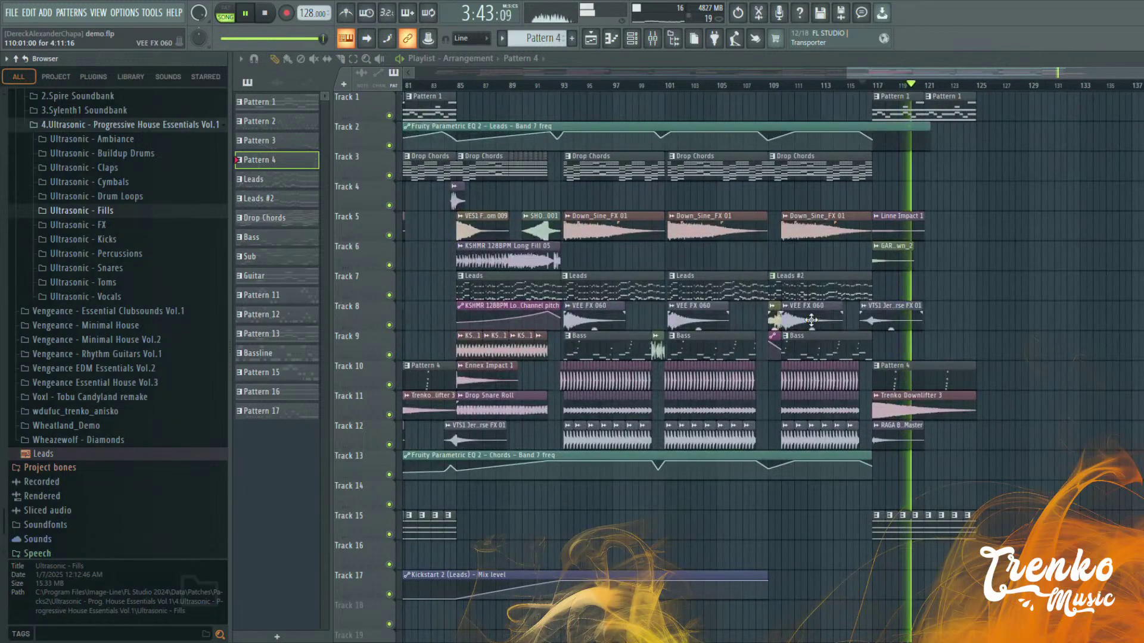
scroll(957, 257, "down", 3, "ctrl")
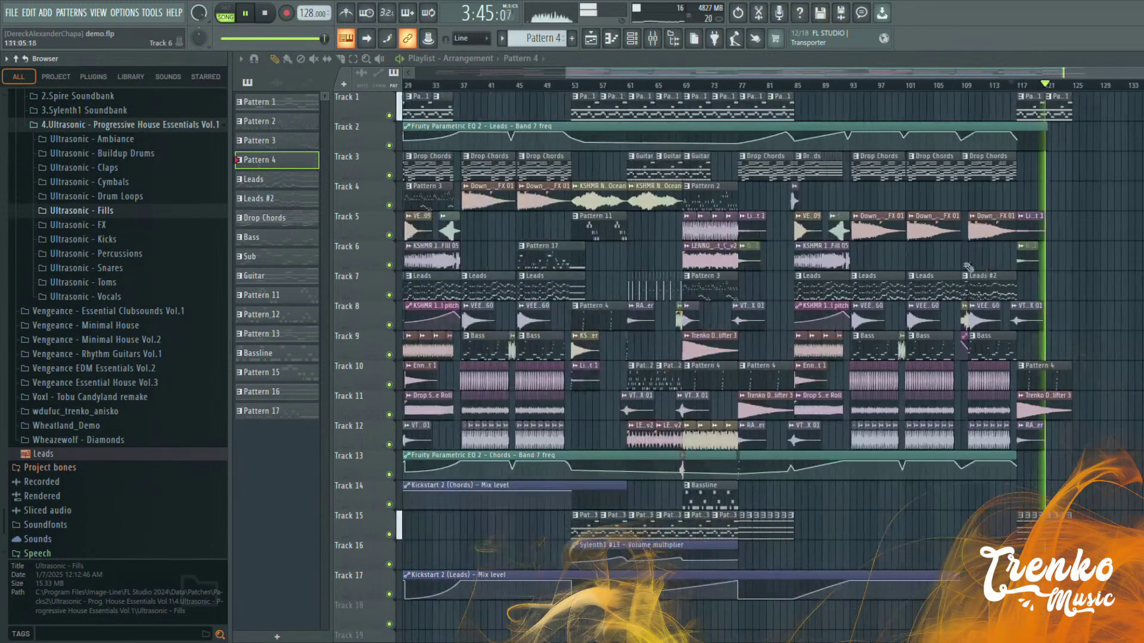
key("space")
scroll(1046, 172, "up", 4)
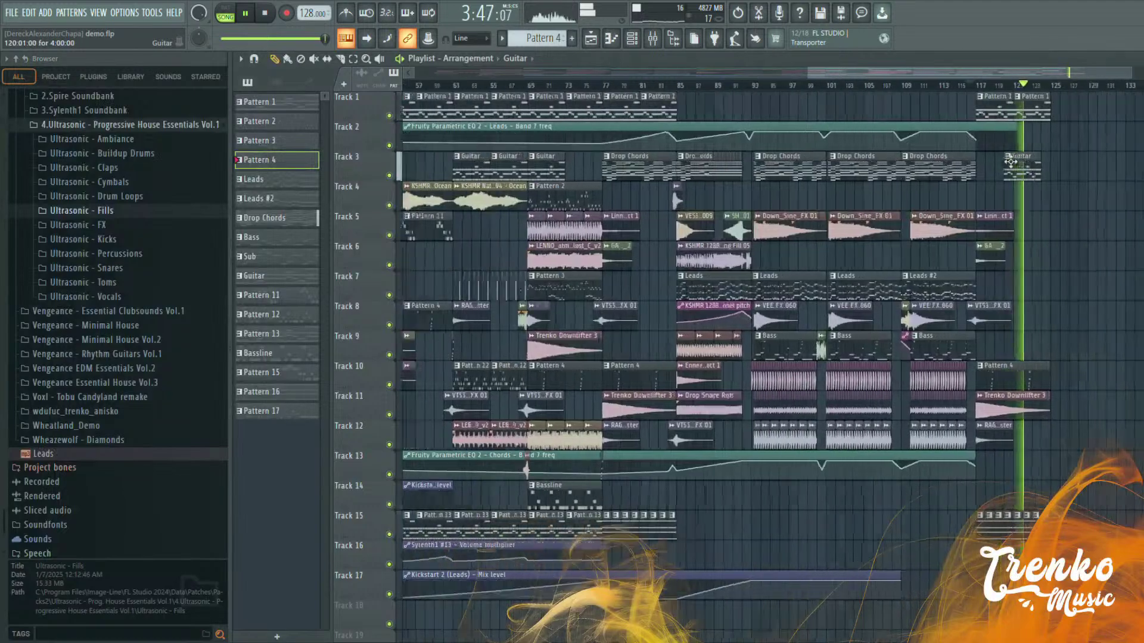
Try Guitar clips on Track 3 at bars 117 and 121, and delete both from the section after the drop
left_click_drag(989, 176, 979, 177)
left_click_drag(1075, 173, 1025, 173)
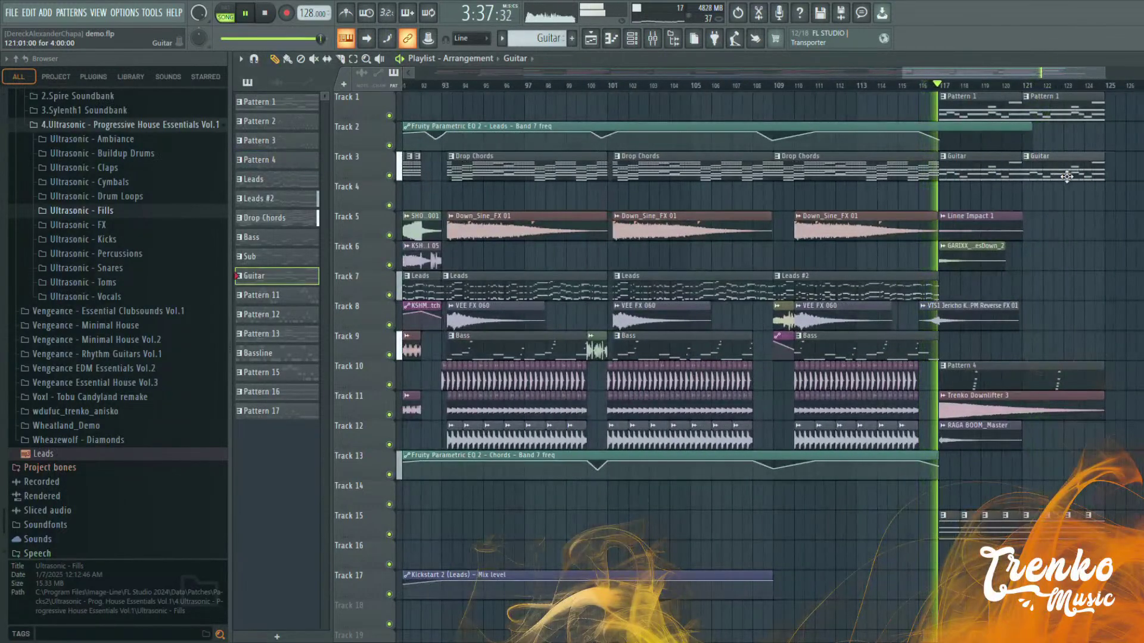
scroll(1132, 263, "down", 2)
scroll(996, 258, "up", 2)
scroll(977, 280, "up", 2)
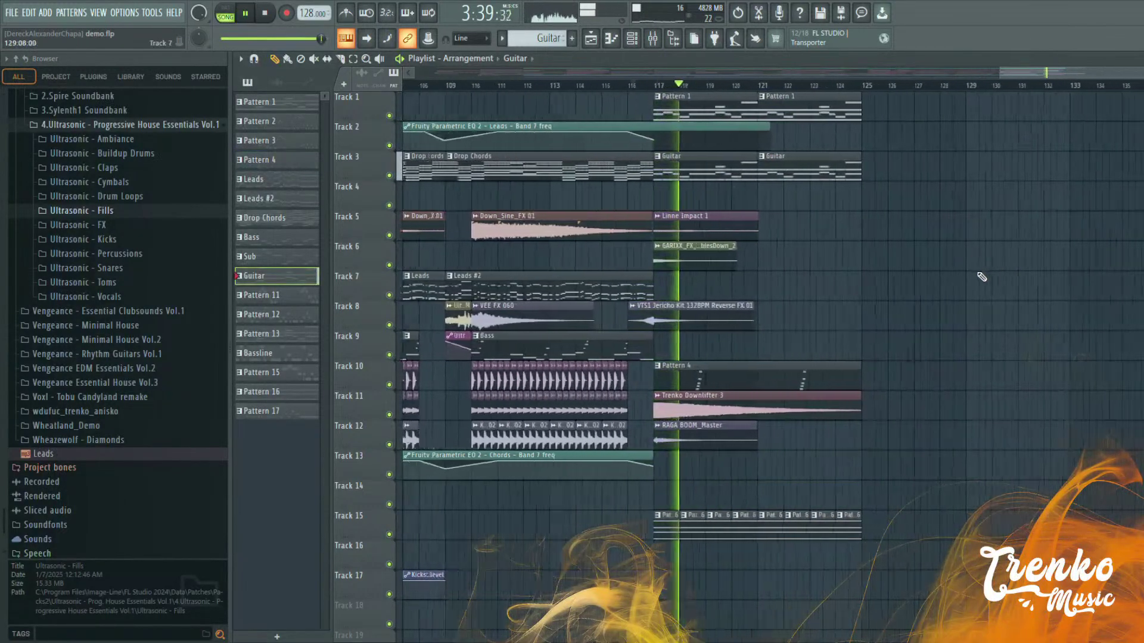
right_click(792, 165)
right_click(681, 162)
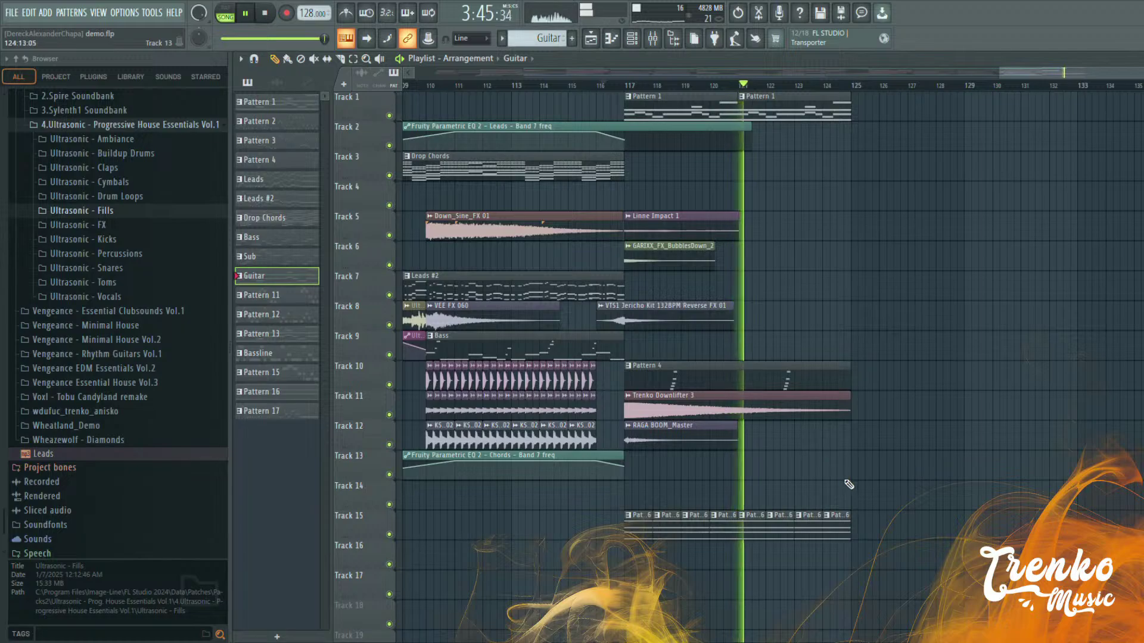
Extend the Leads #2 clip on Track 7 to bar 119 and move the Leads EQ automation's last point on Track 2 to bar 119
left_click_drag(602, 85, 574, 89)
scroll(630, 302, "up", 1)
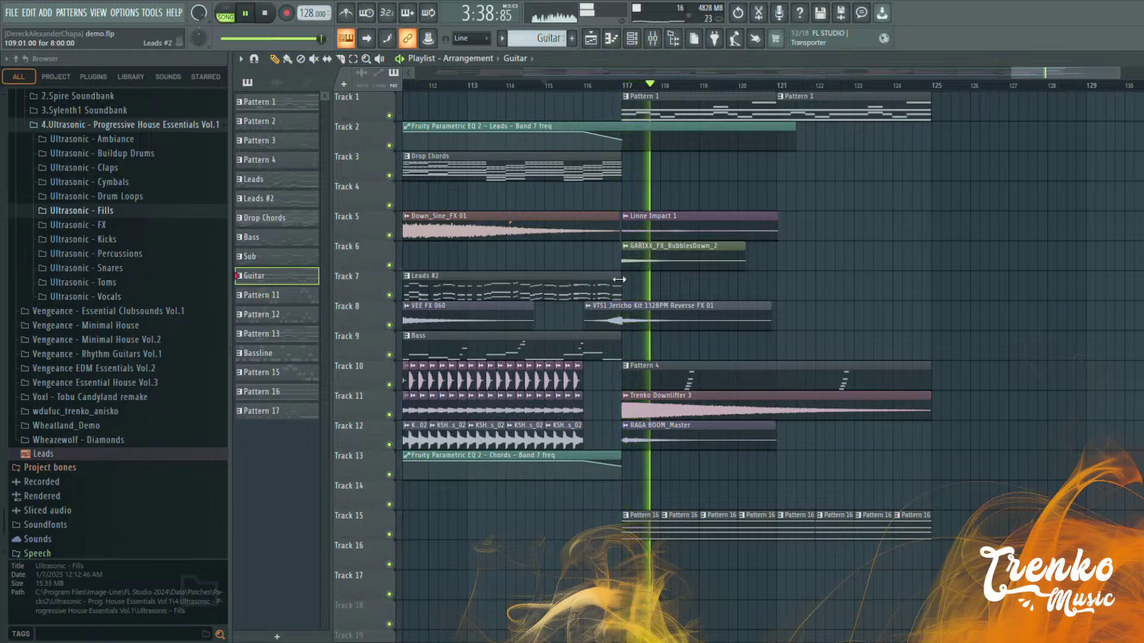
key("space")
left_click_drag(621, 276, 887, 272)
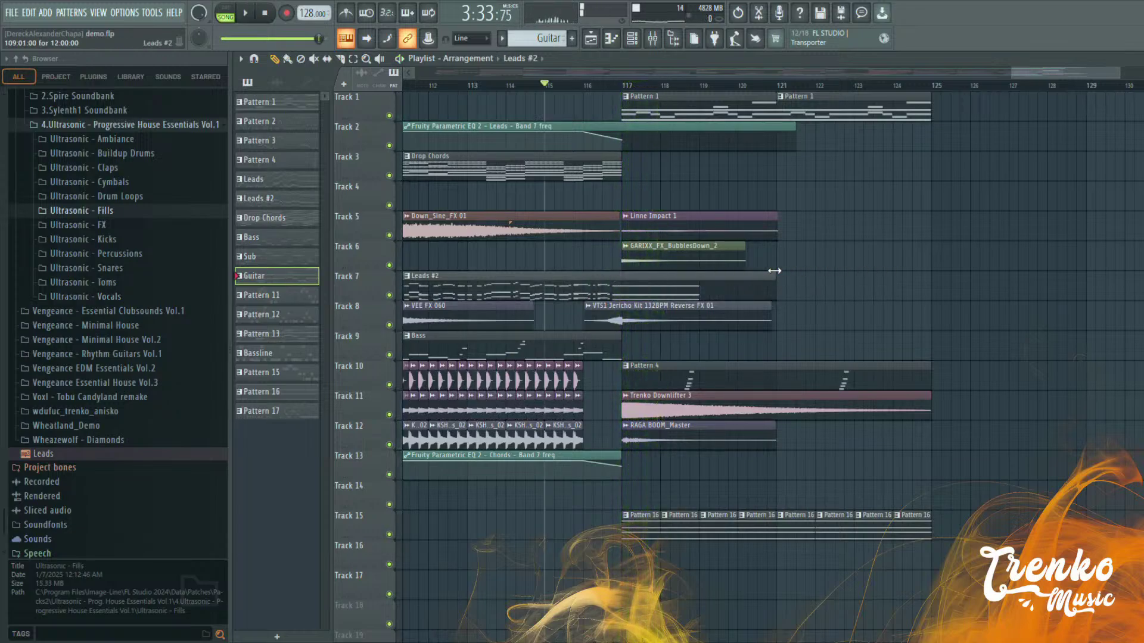
key("space")
scroll(758, 261, "up", 1)
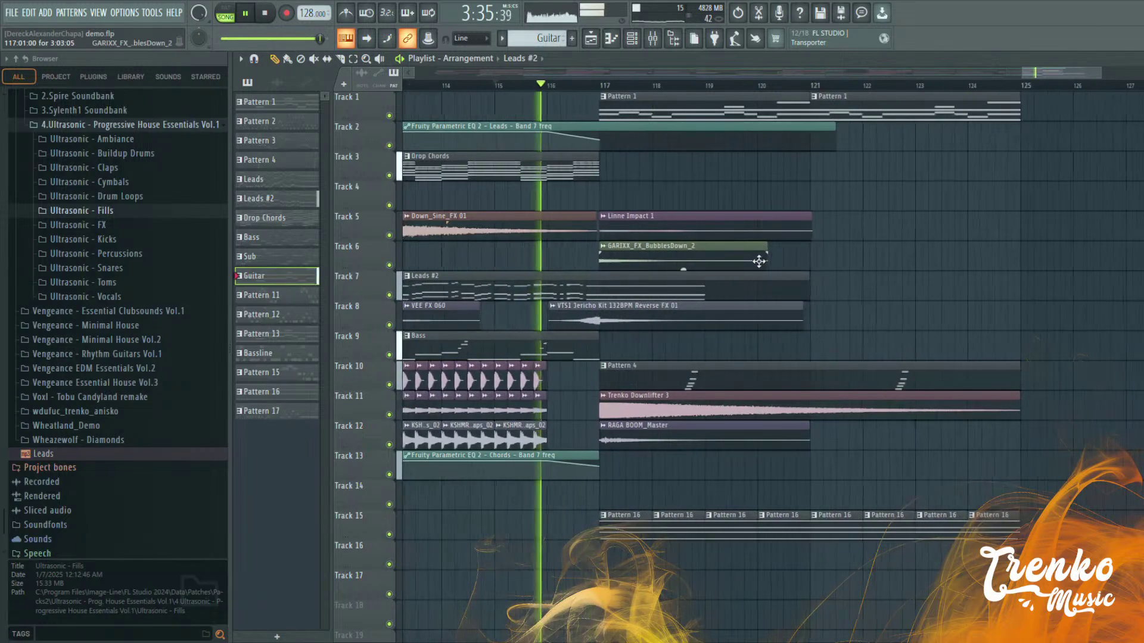
left_click_drag(599, 141, 708, 144)
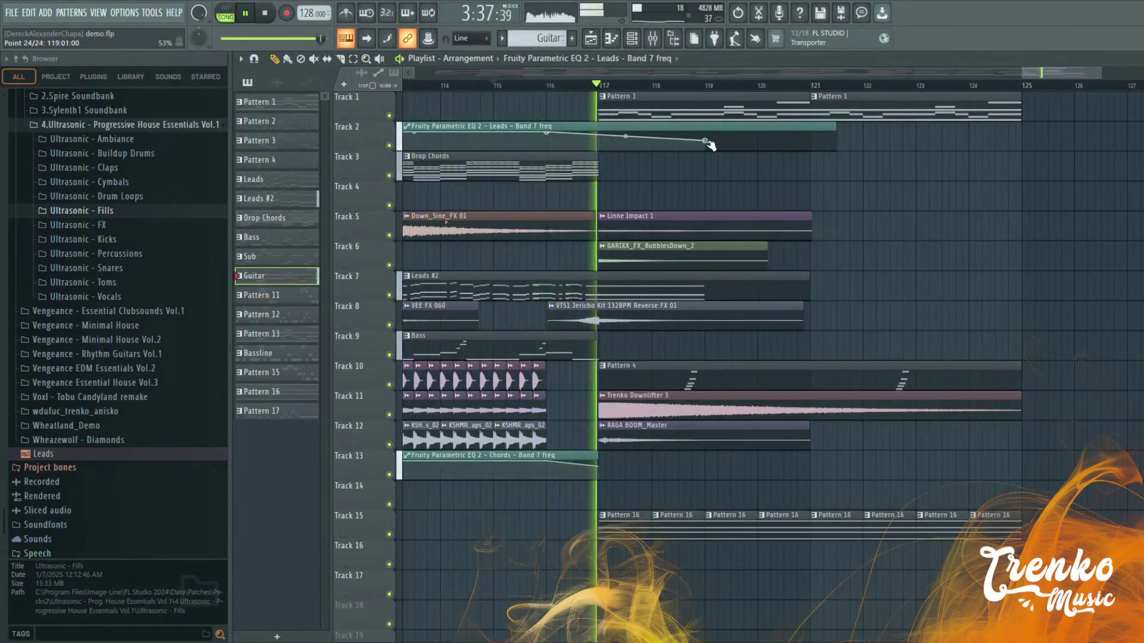
left_click_drag(808, 276, 716, 274)
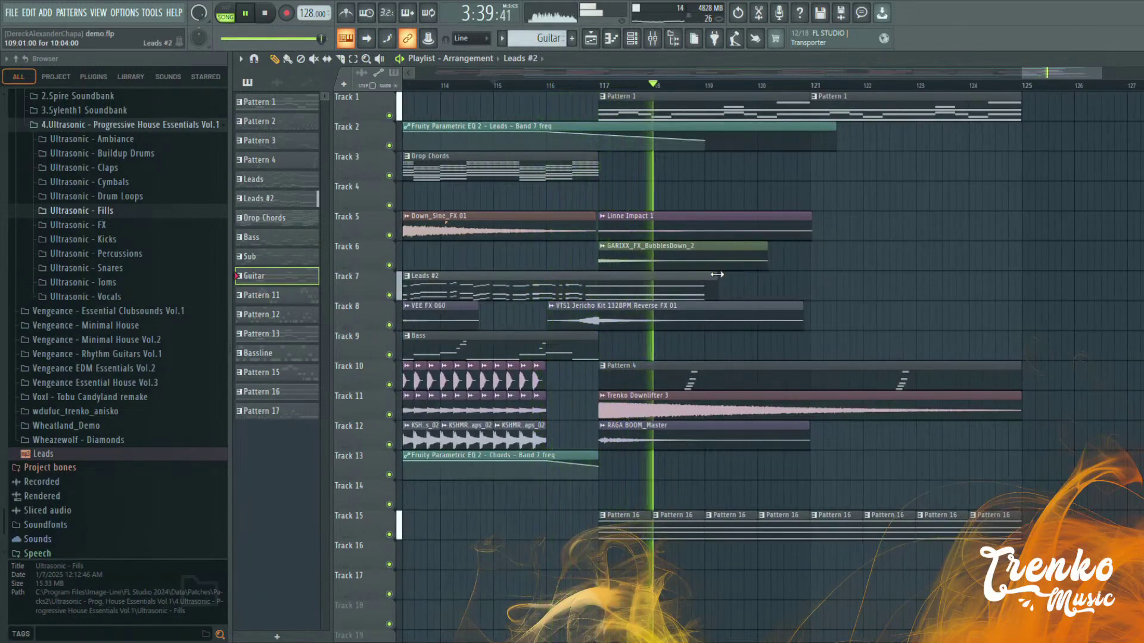
left_click(707, 142)
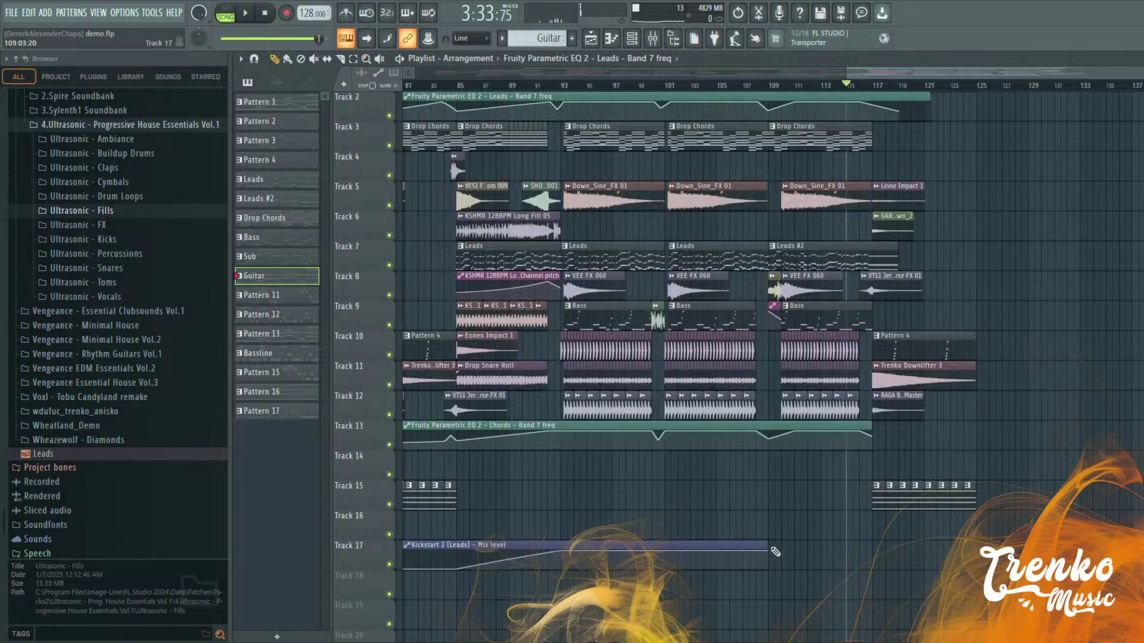
Extend the Kickstart 2 (Leads) mix level automation on Track 17 to bar 121, dropping it to 0% from bar 117
key("space")
scroll(551, 570, "up", 5)
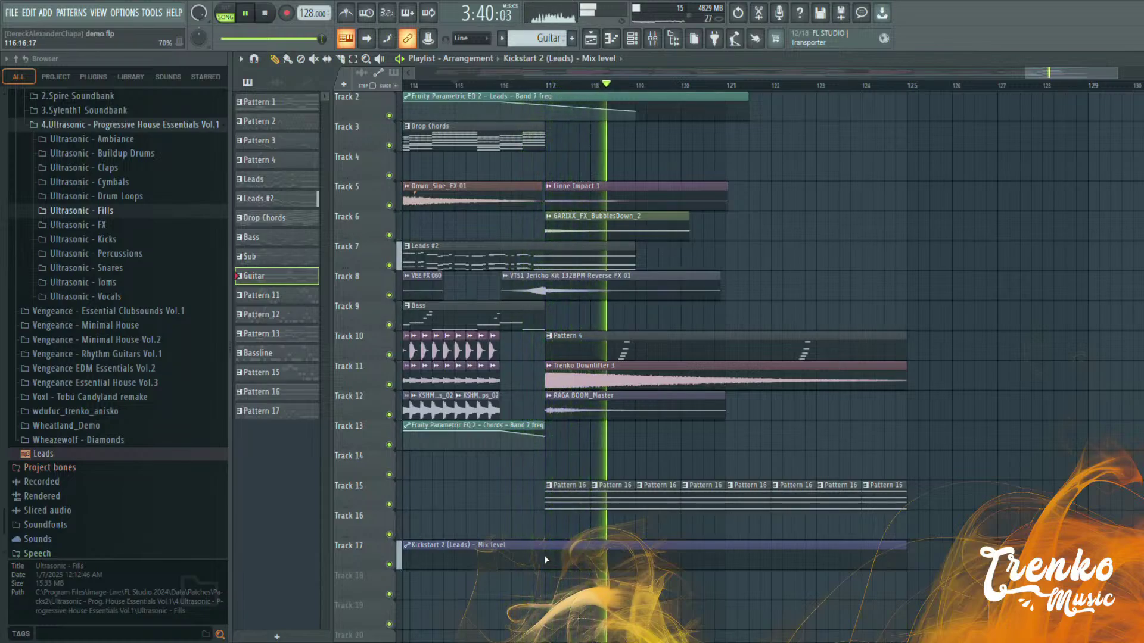
key("space")
key("space")
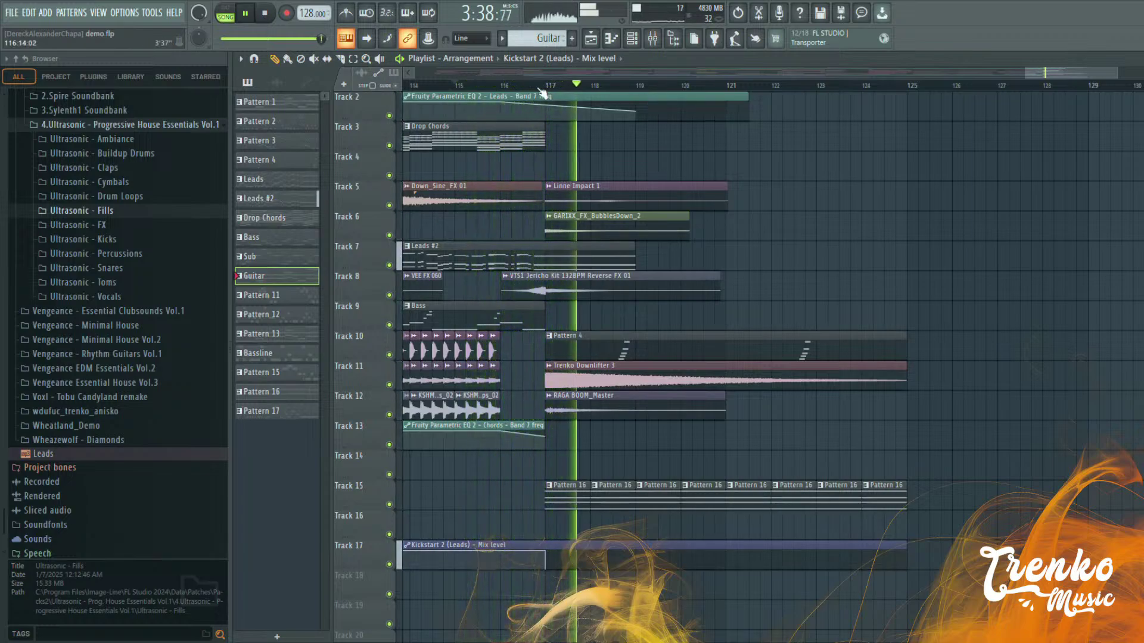
left_click(492, 85)
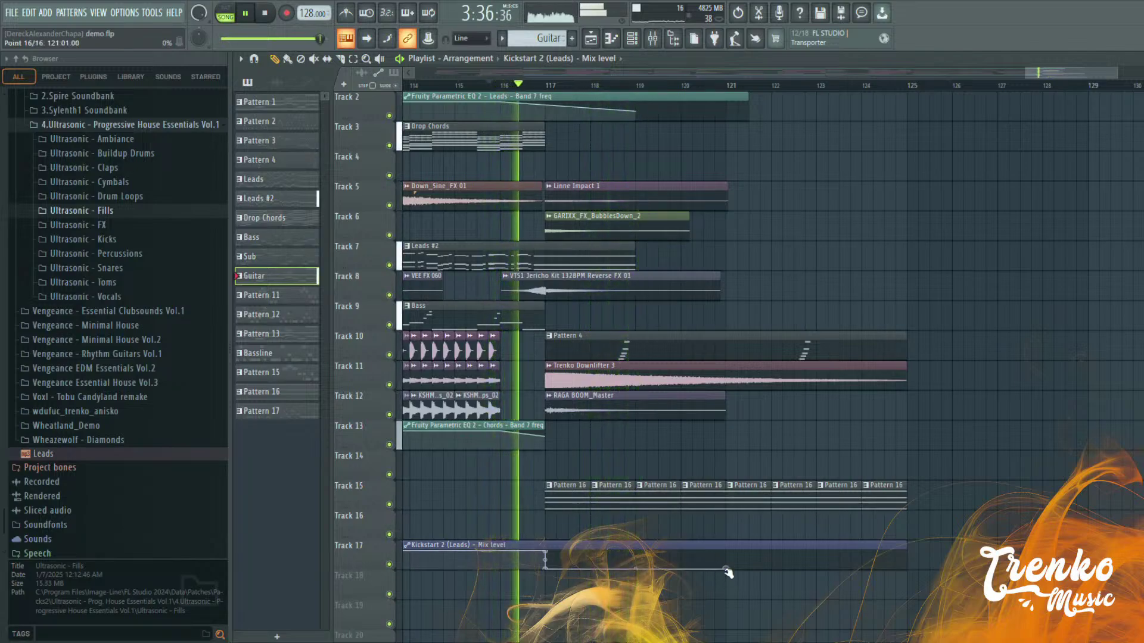
left_click_drag(913, 549, 726, 550)
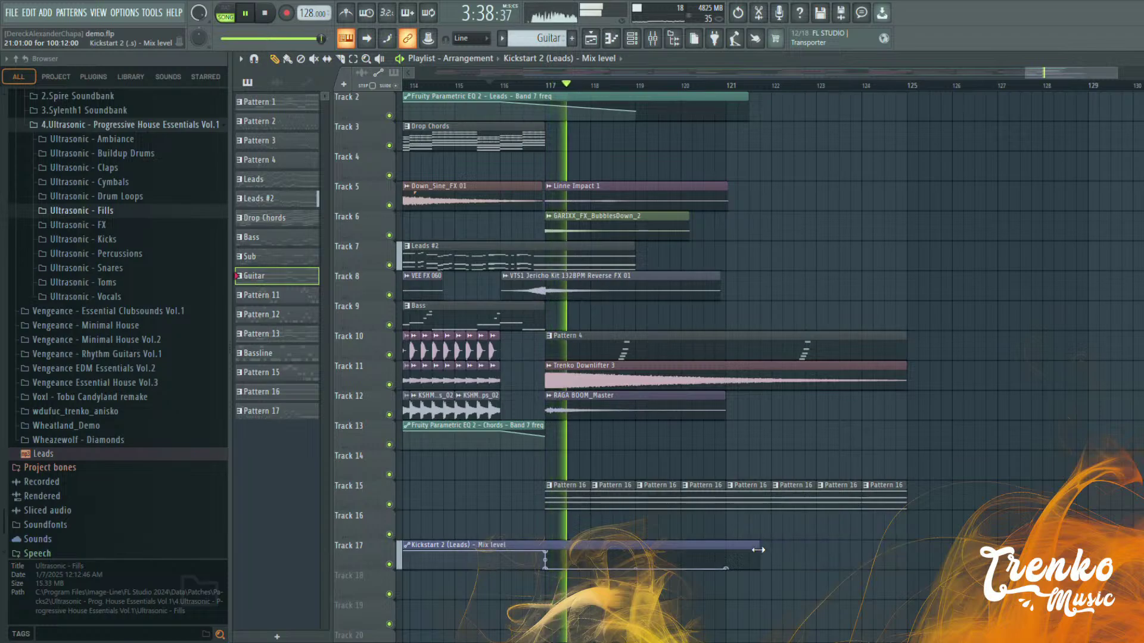
Reposition the last point of the Leads EQ automation on Track 2 at bar 119 to match the end of the Leads #2 clip
scroll(523, 221, "up", 2)
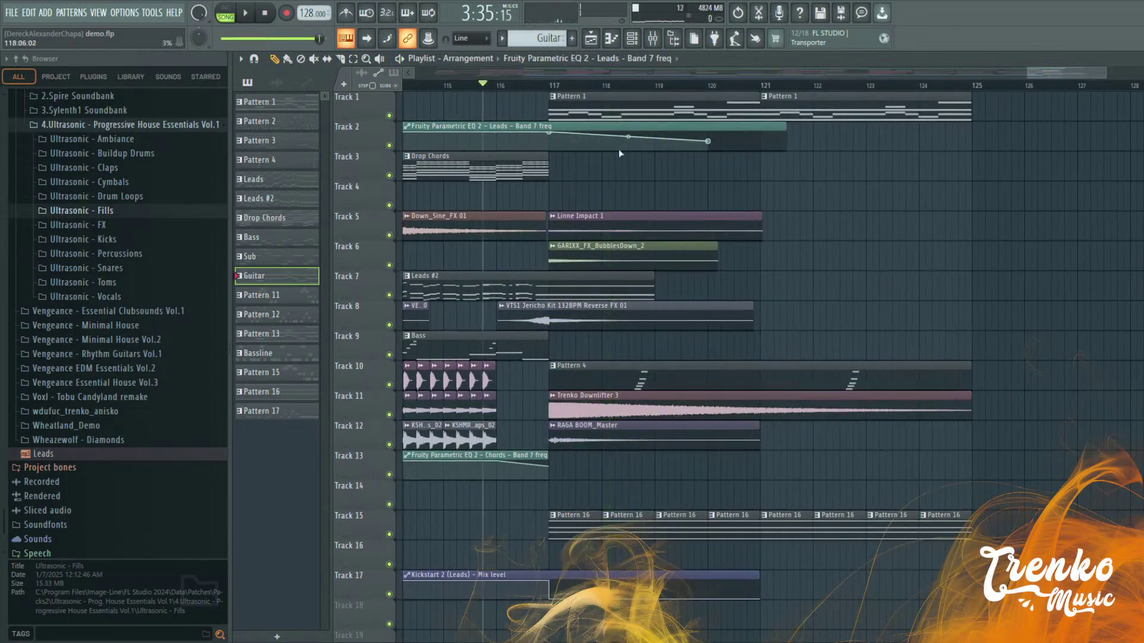
key("space")
left_click_drag(700, 141, 604, 142)
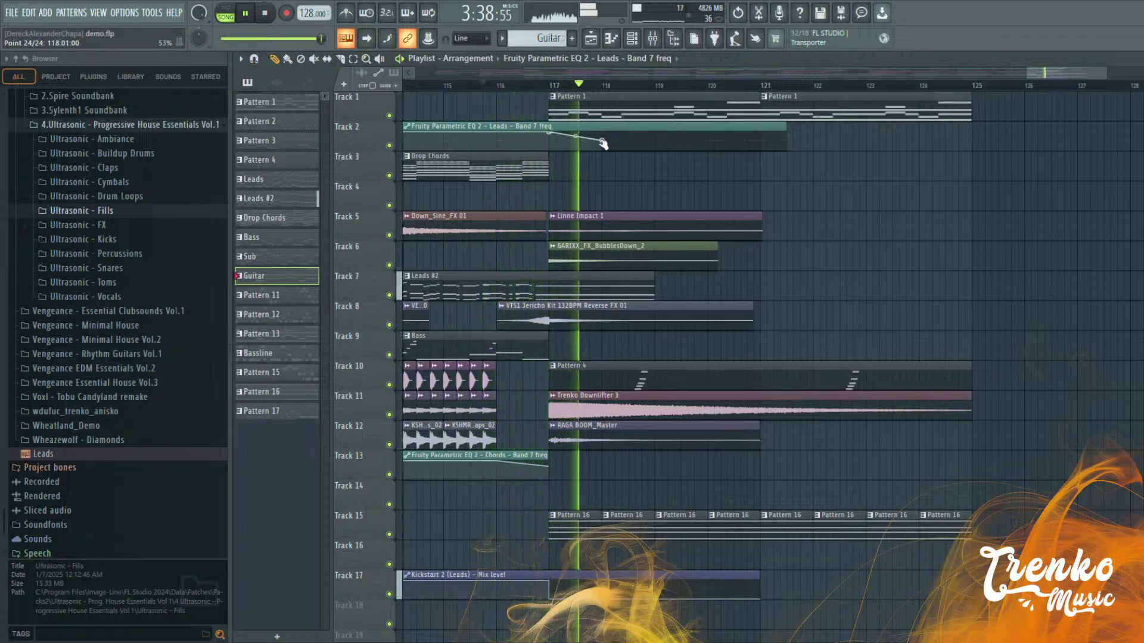
left_click_drag(623, 142, 657, 143)
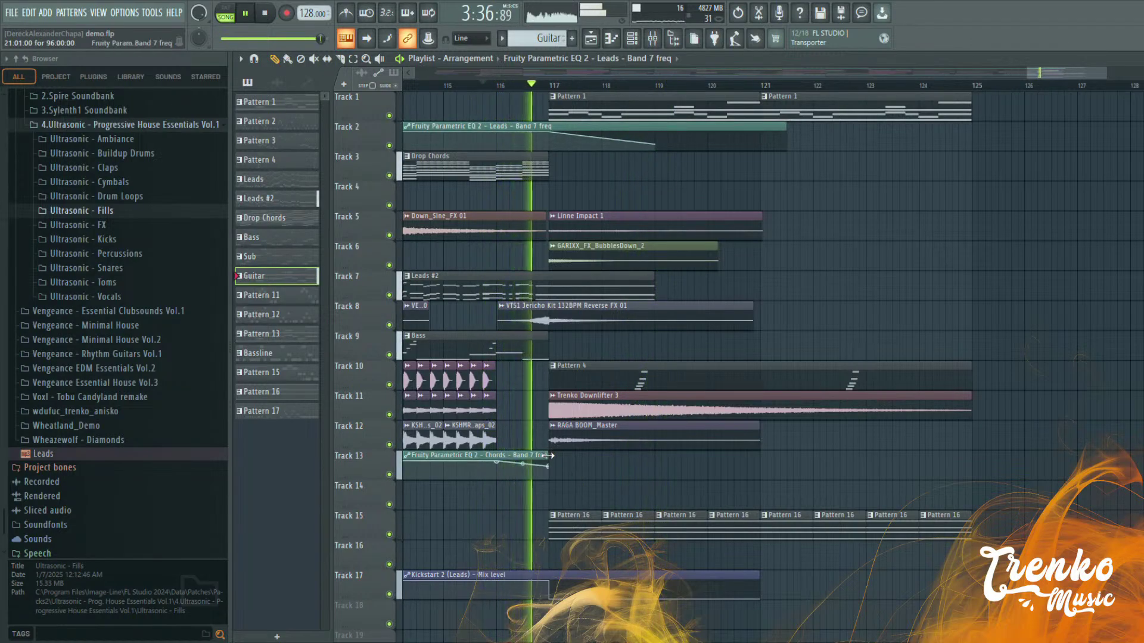
Start the Leads EQ automation's fall at bar 116 with its end at bar 119, and set the Chords EQ's final point to 67%
left_click_drag(544, 473, 549, 473)
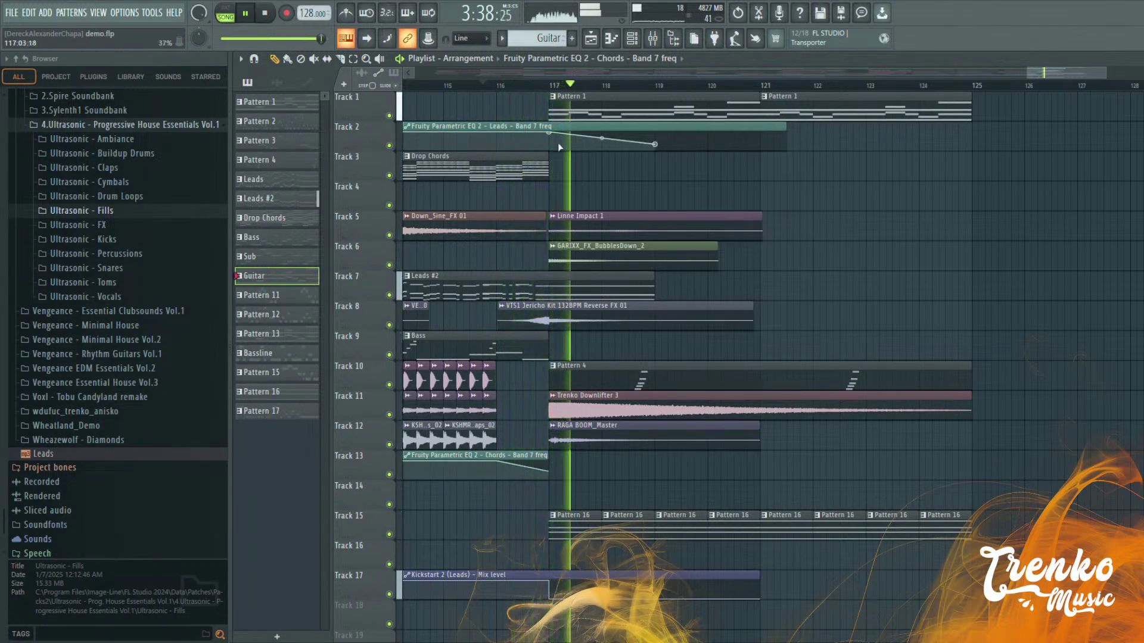
left_click_drag(547, 130, 496, 132)
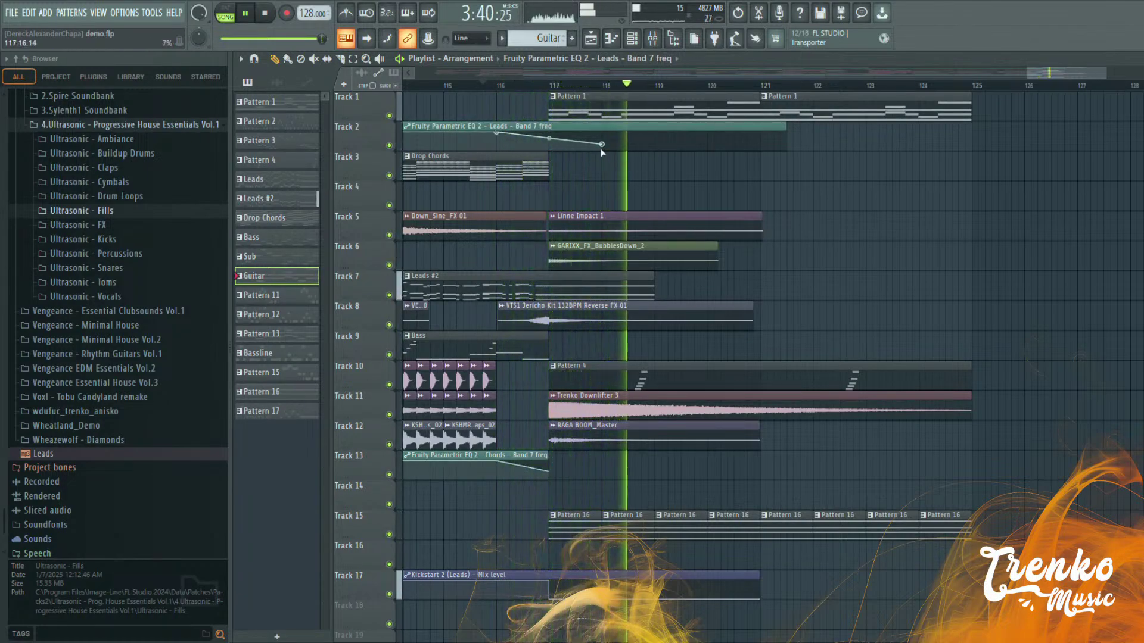
mouse_move(655, 144)
left_mouse_down()
mouse_move(682, 144)
mouse_move(656, 142)
left_mouse_up()
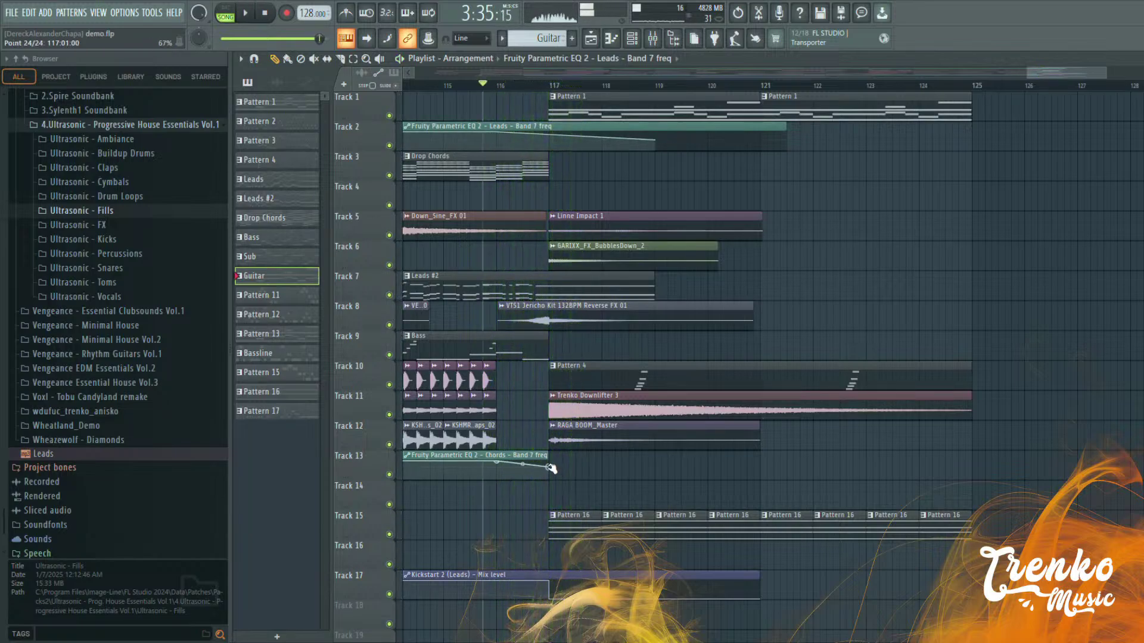
left_click(551, 468)
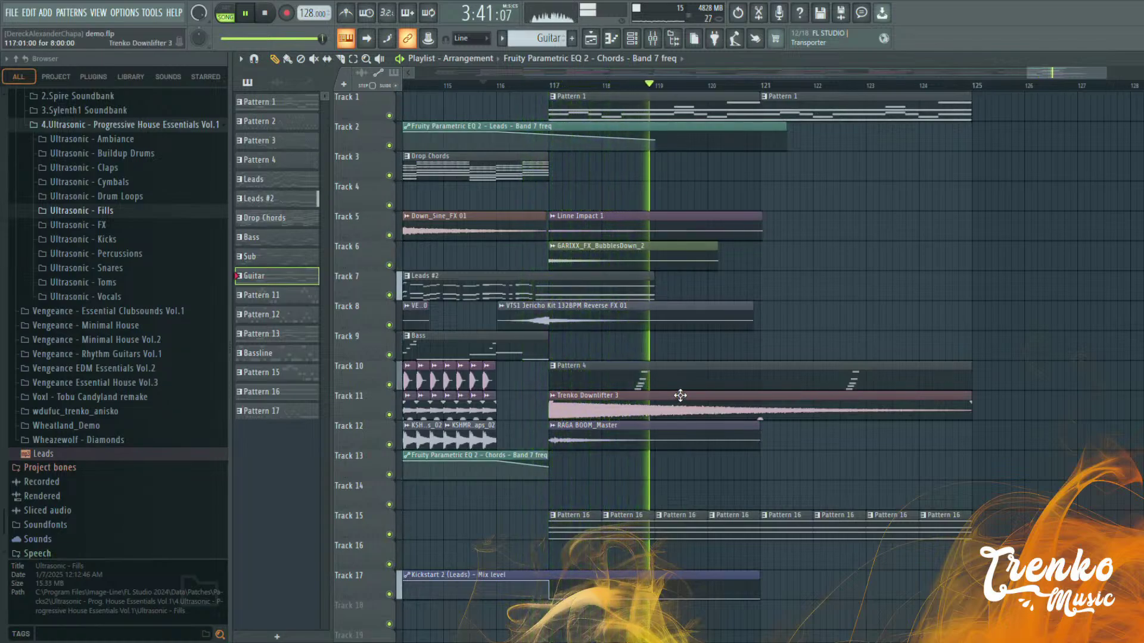
Extend the Kickstart 2 (Leads) mix level clip on Track 17 to bar 125
scroll(680, 396, "down", 2)
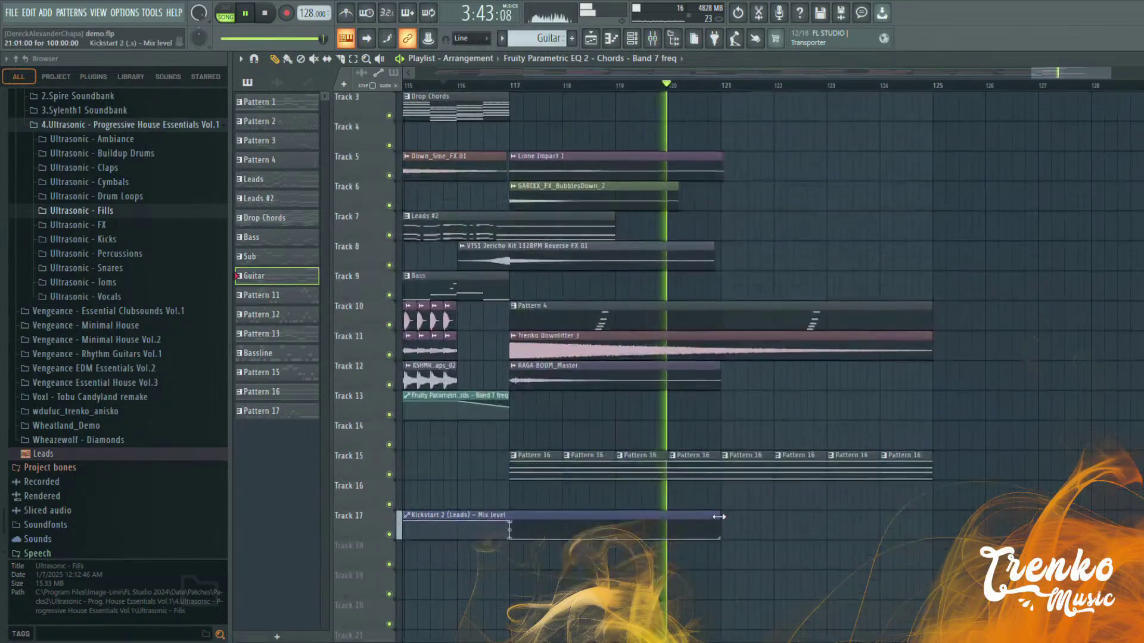
left_click_drag(721, 515, 928, 513)
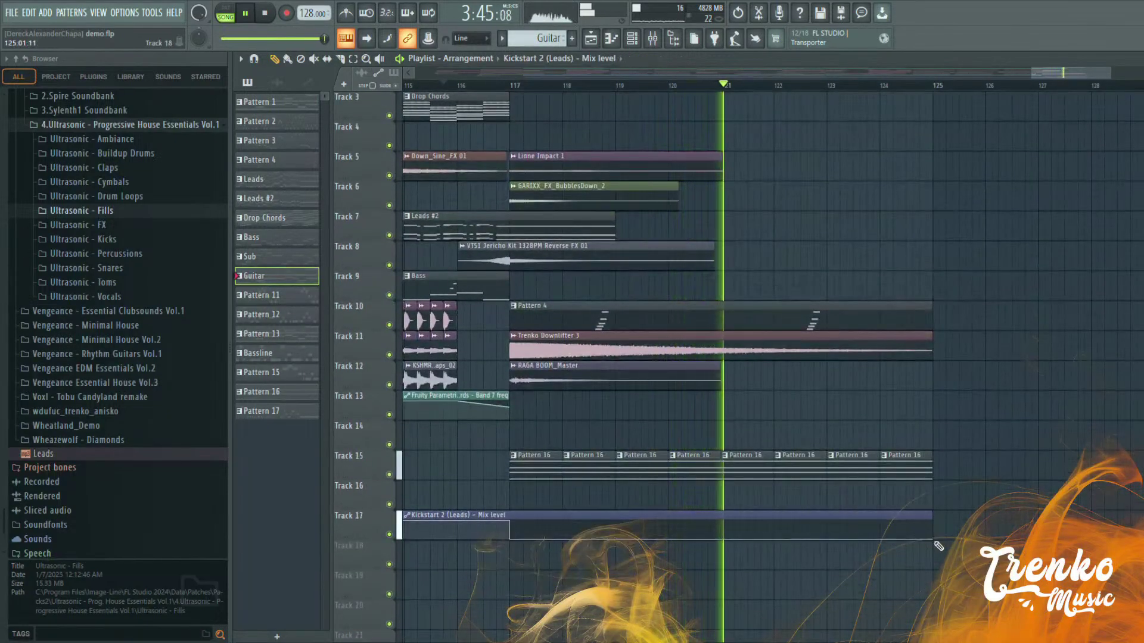
scroll(929, 429, "up", 2)
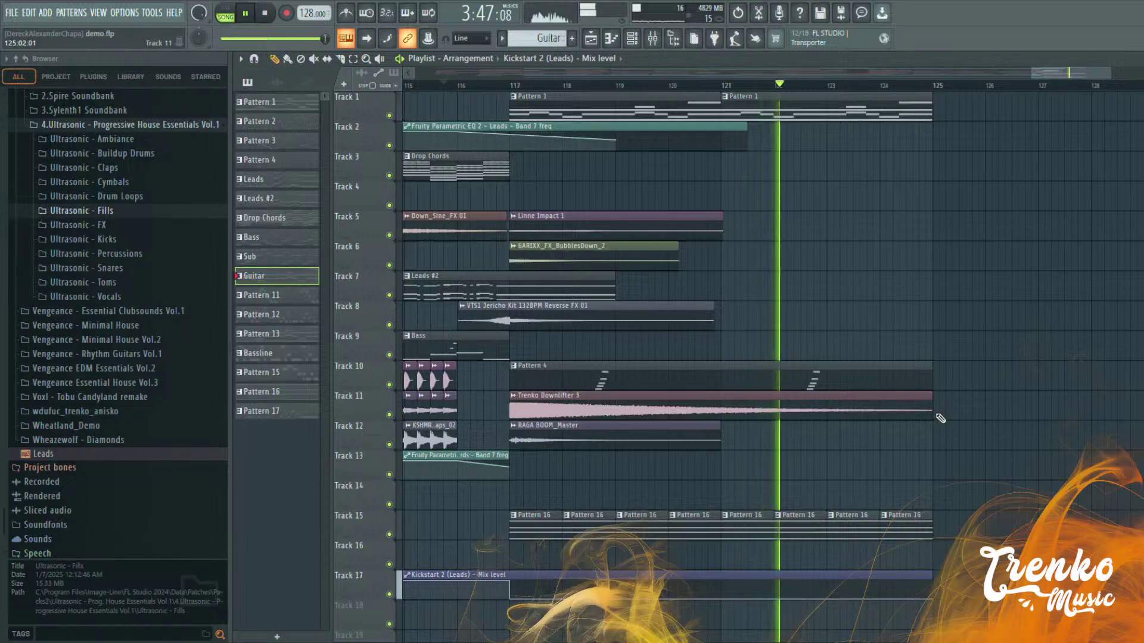
scroll(876, 334, "down", 3, "ctrl")
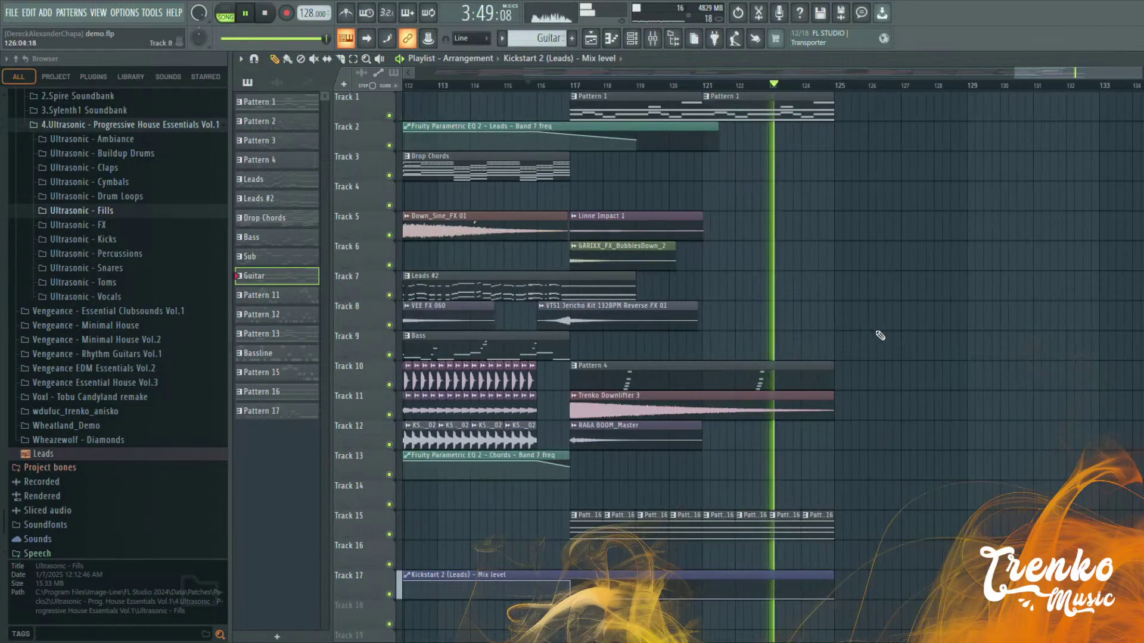
Try a Pattern 2 clip on Track 4 at bar 117, audition it, and delete it
scroll(577, 236, "down", 5, "ctrl")
key("space")
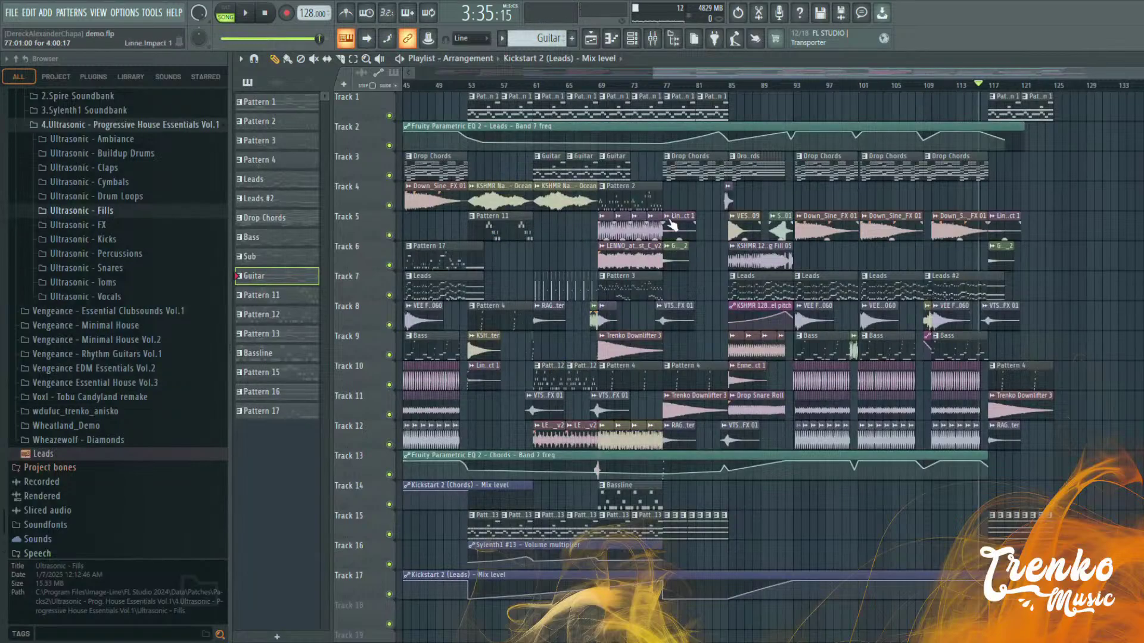
scroll(870, 206, "up", 3, "ctrl")
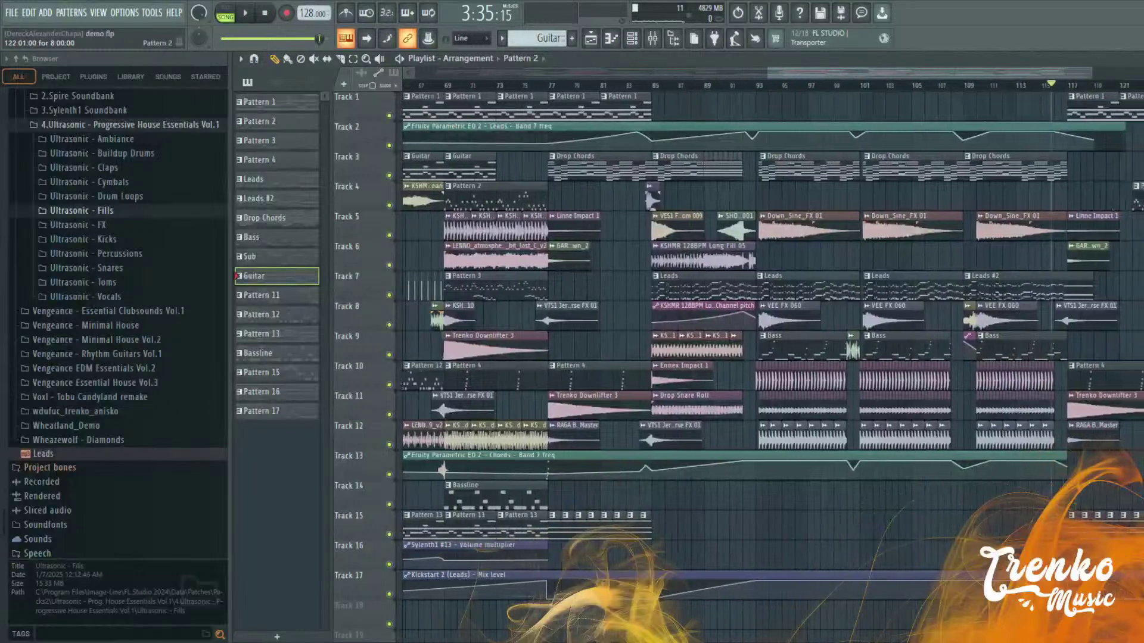
key("space")
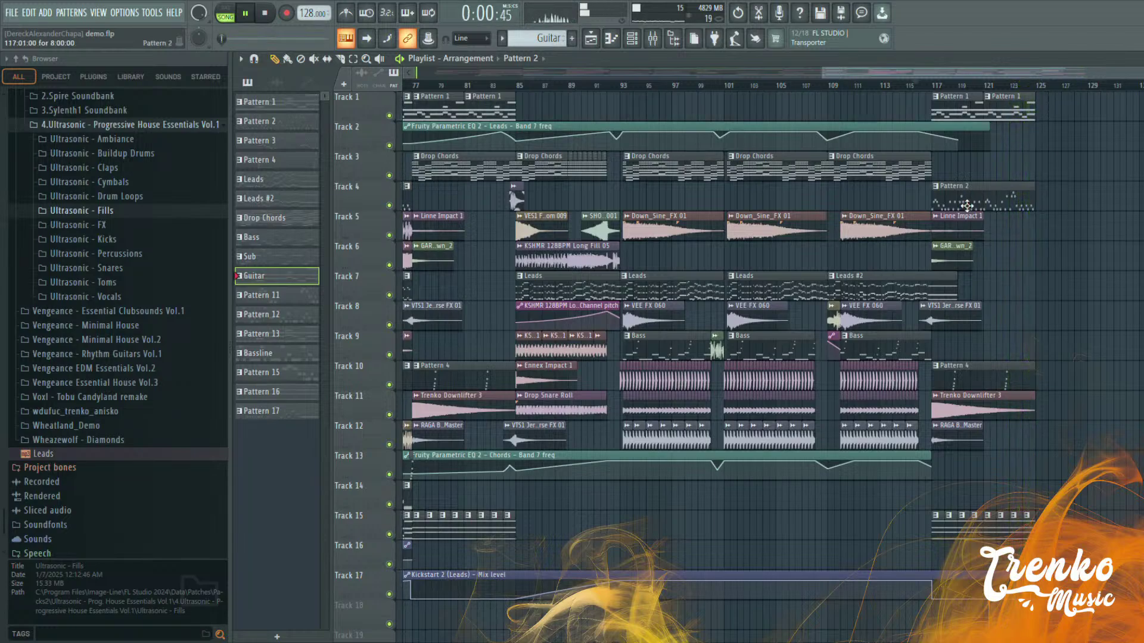
left_click(916, 86)
scroll(1013, 214, "up", 3)
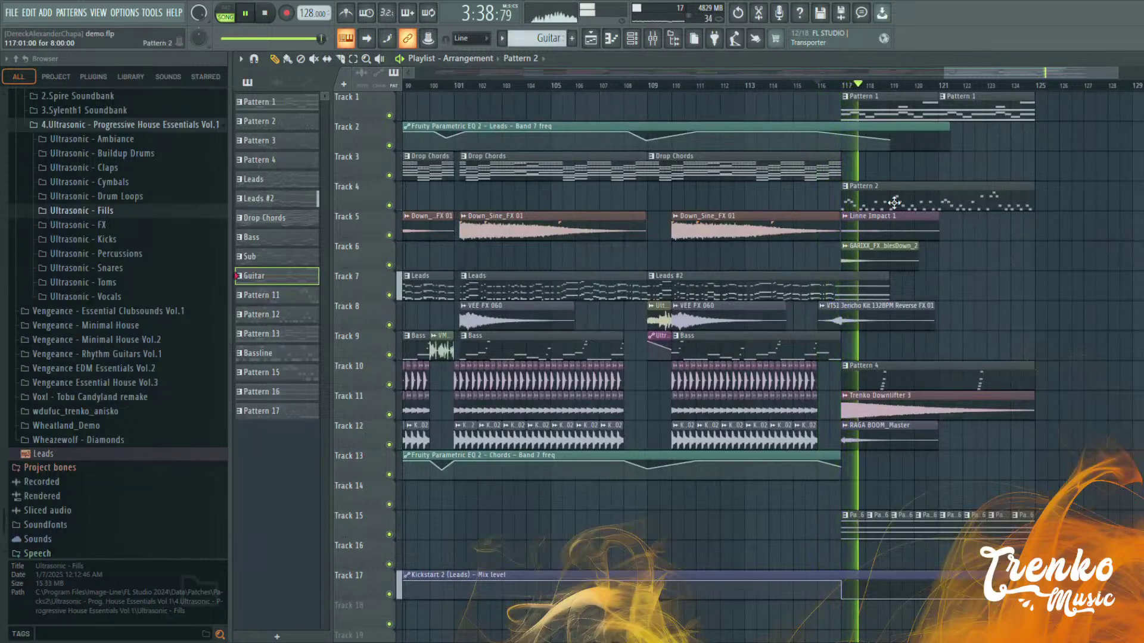
left_click(891, 141)
right_click(890, 186)
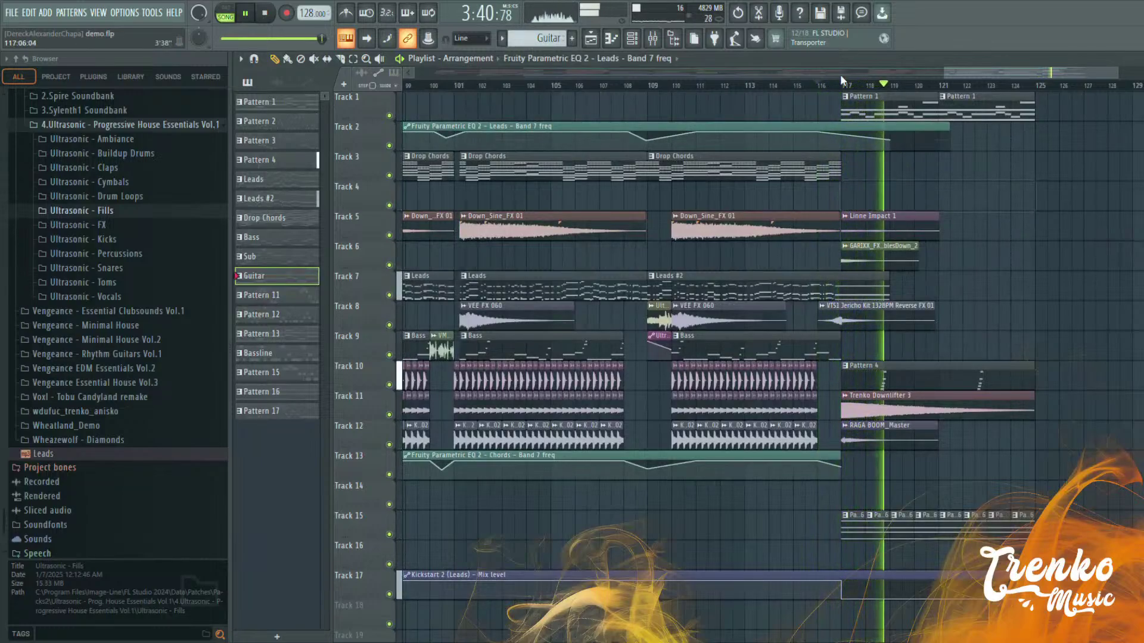
Listen to the ending from just before bar 117, and review the song's intro and its transition around bar 13
left_click(818, 86)
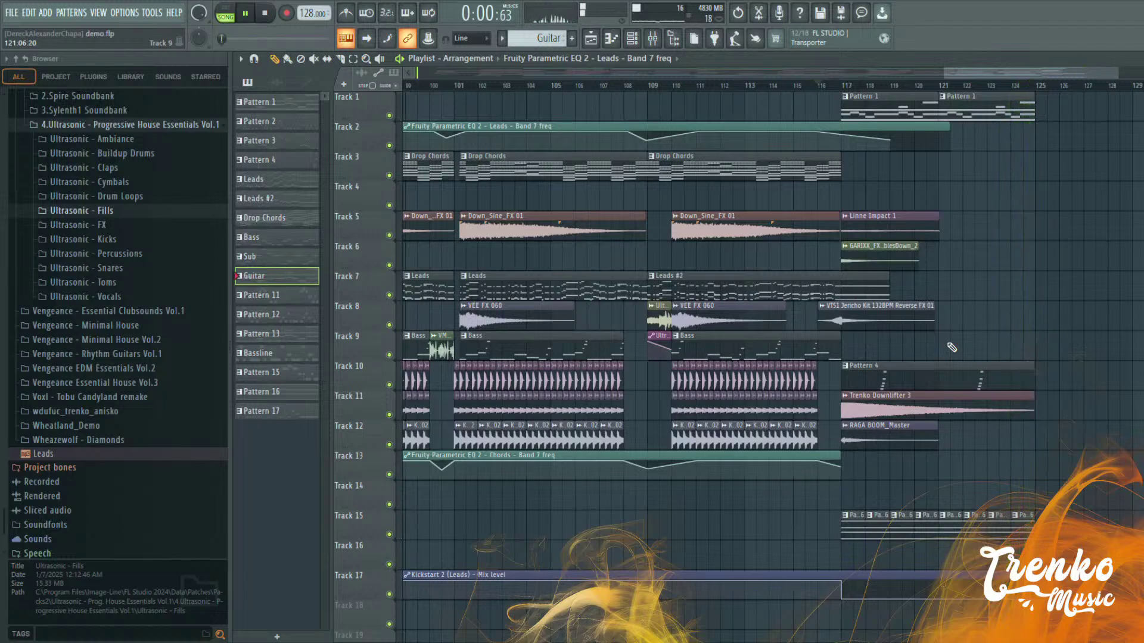
scroll(974, 329, "down", 4)
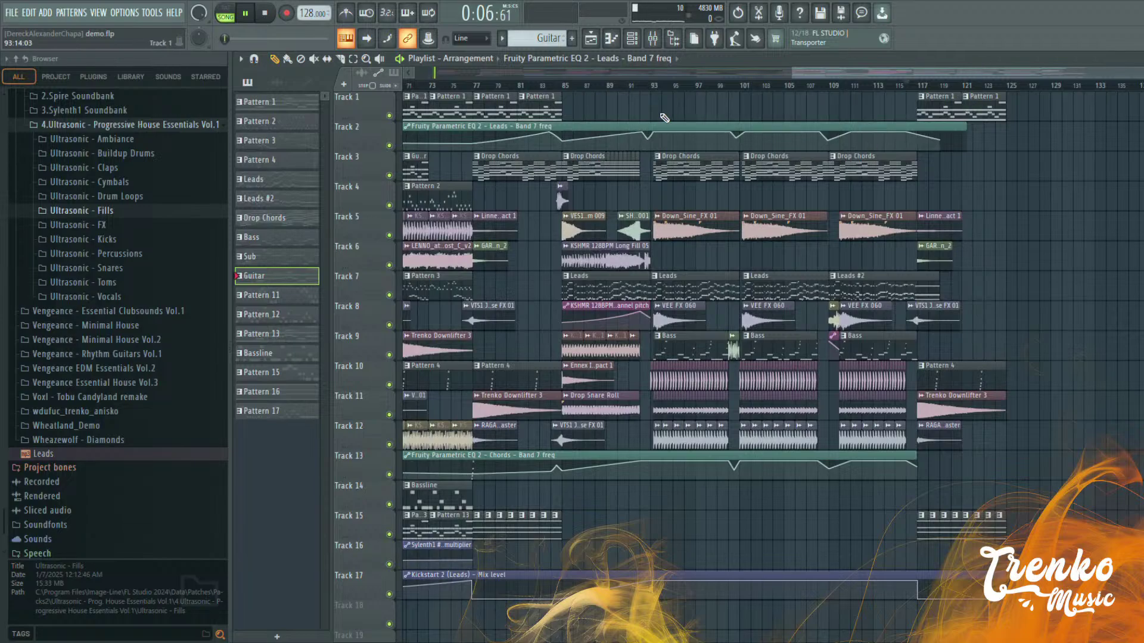
left_click_drag(841, 72, 485, 77)
scroll(485, 76, "up", 3)
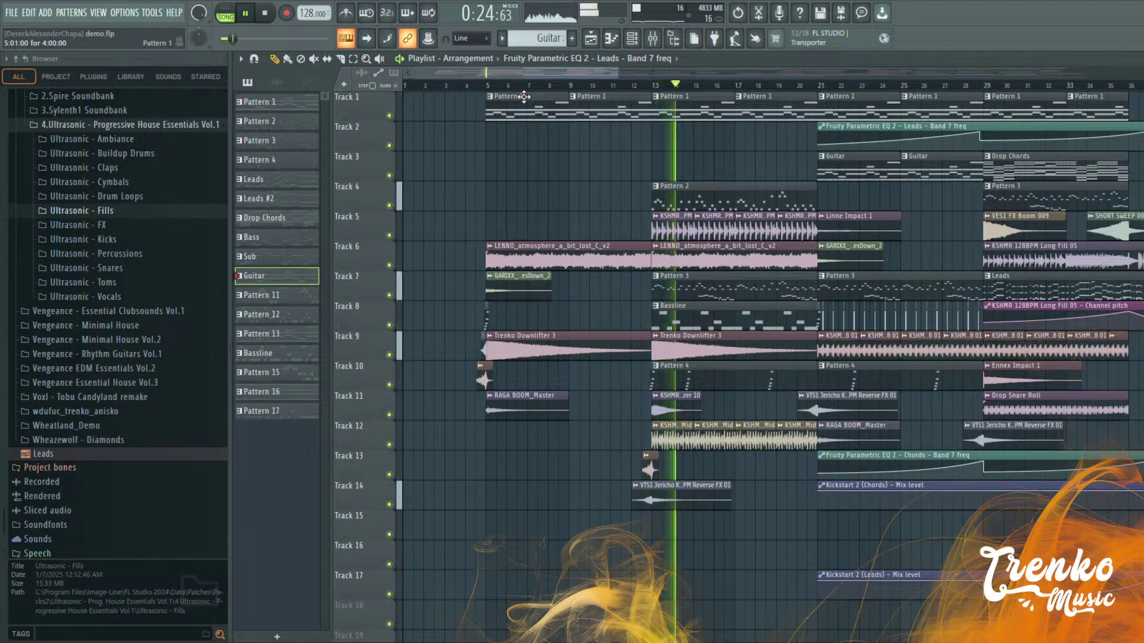
scroll(664, 73, "up", 2)
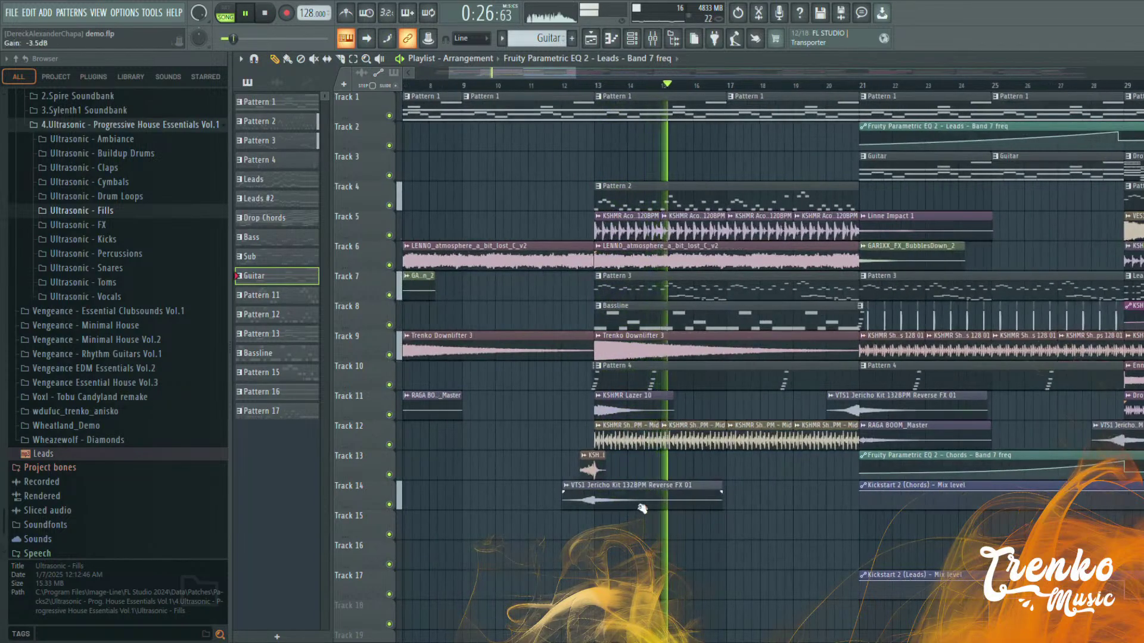
scroll(558, 292, "down", 5)
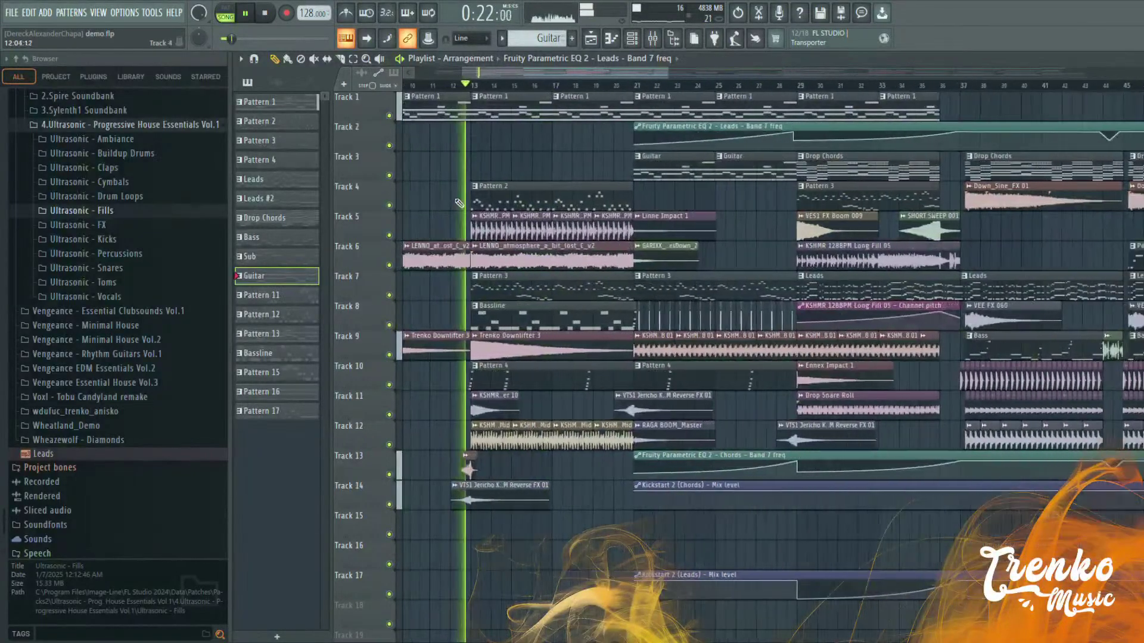
scroll(473, 256, "up", 3)
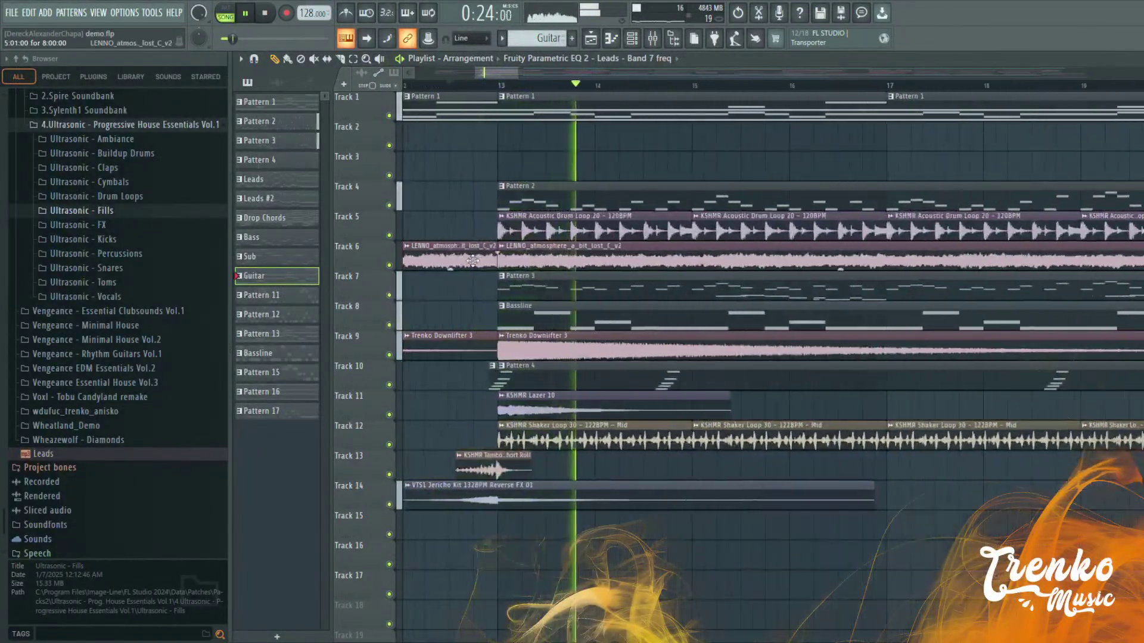
Set the channel volume of the KSHMR Tambourine 09 roll to 7% and Trenko Downlifter 3 to 5%, checking them around bar 13
double_click(514, 459)
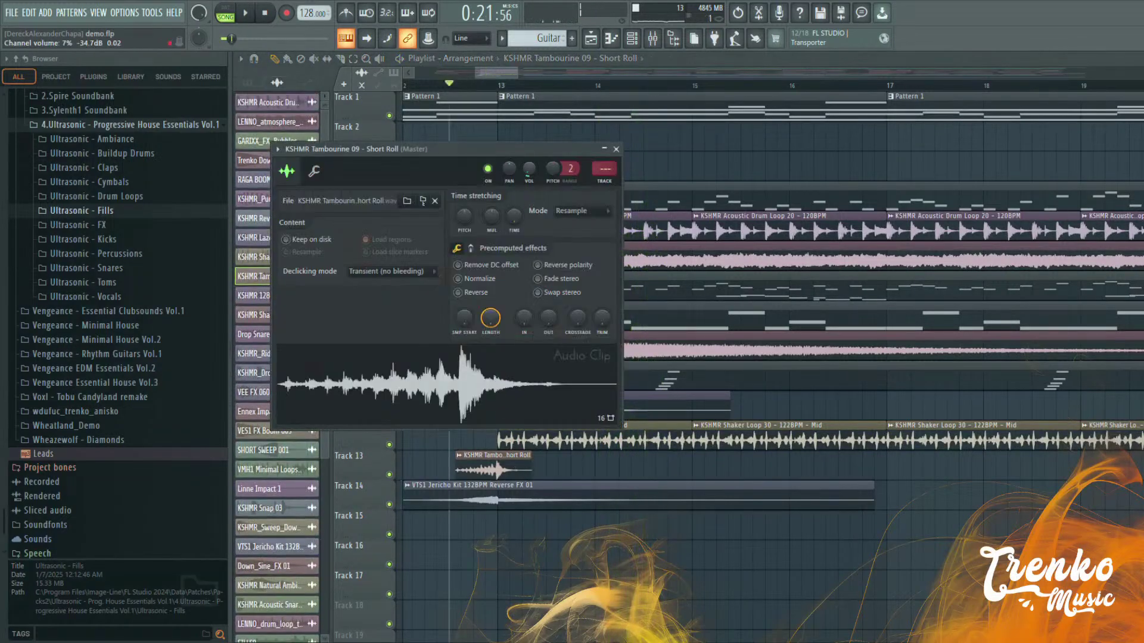
key("Escape")
key("space")
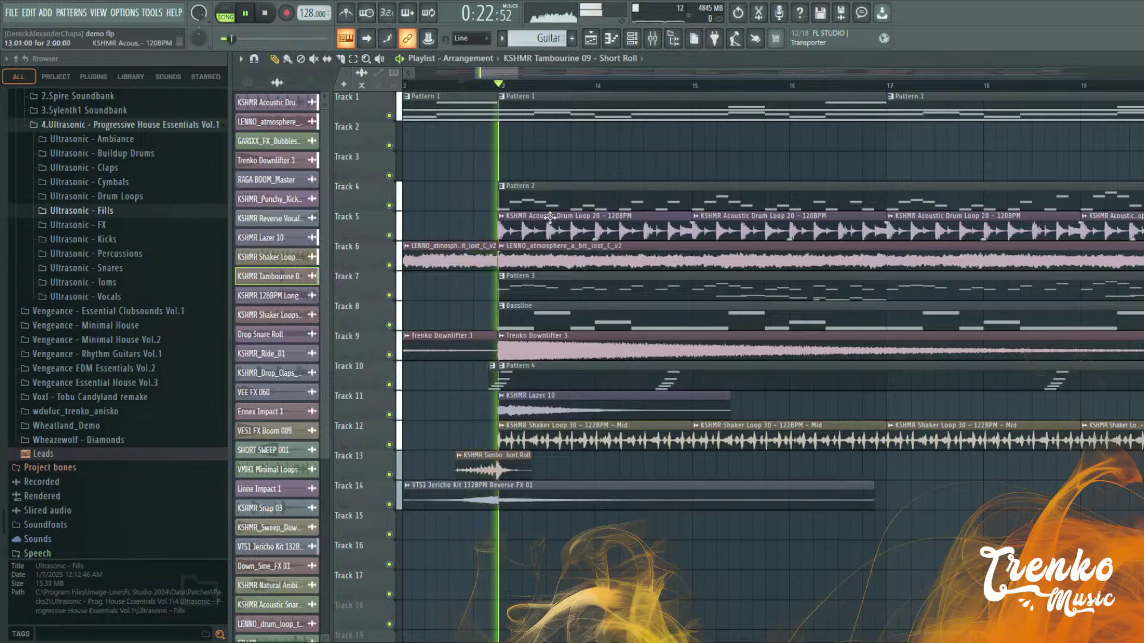
key("space")
double_click(526, 351)
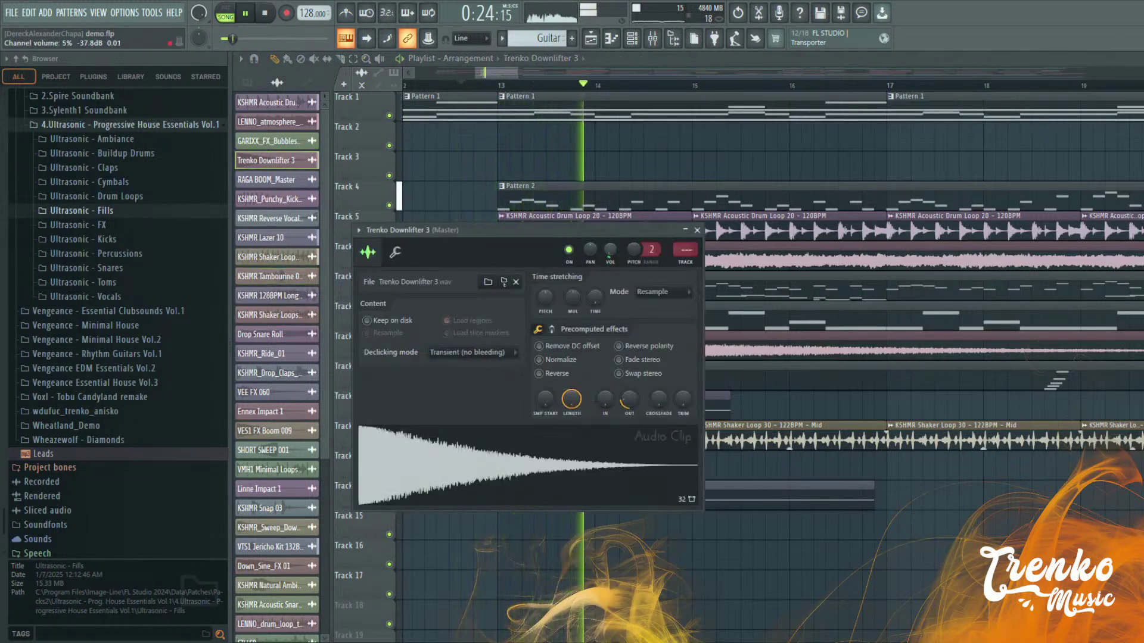
left_click(697, 230)
Try a GARIXX_FX_BubblesDown_2 clip on Track 3 at bar 13, audition it, and delete it
scroll(572, 302, "down", 5)
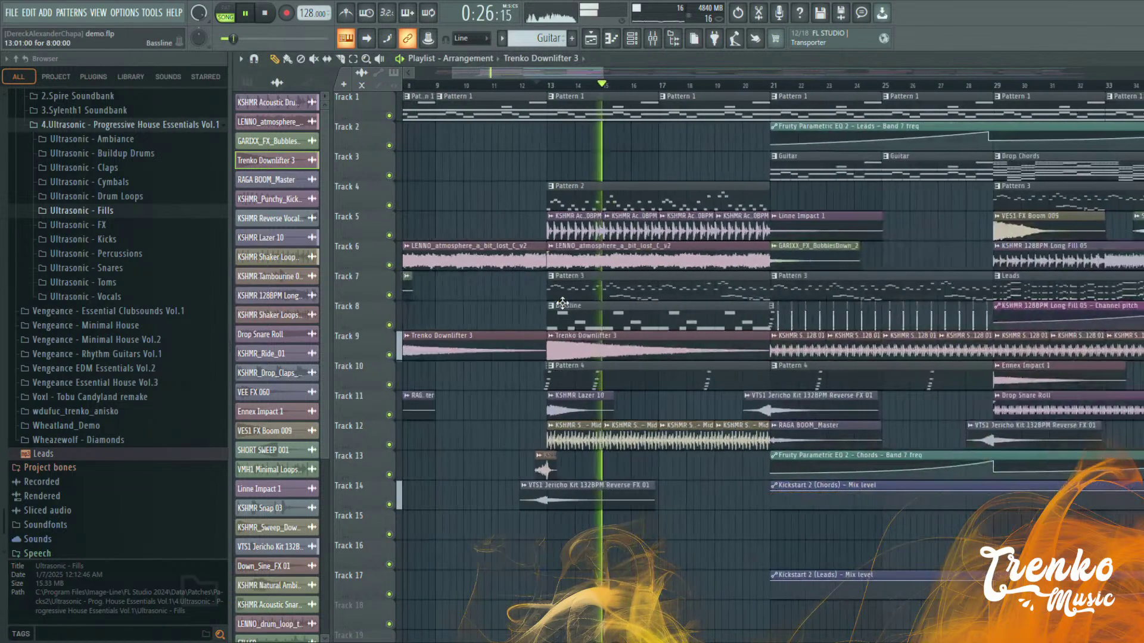
key("space")
left_click(830, 257)
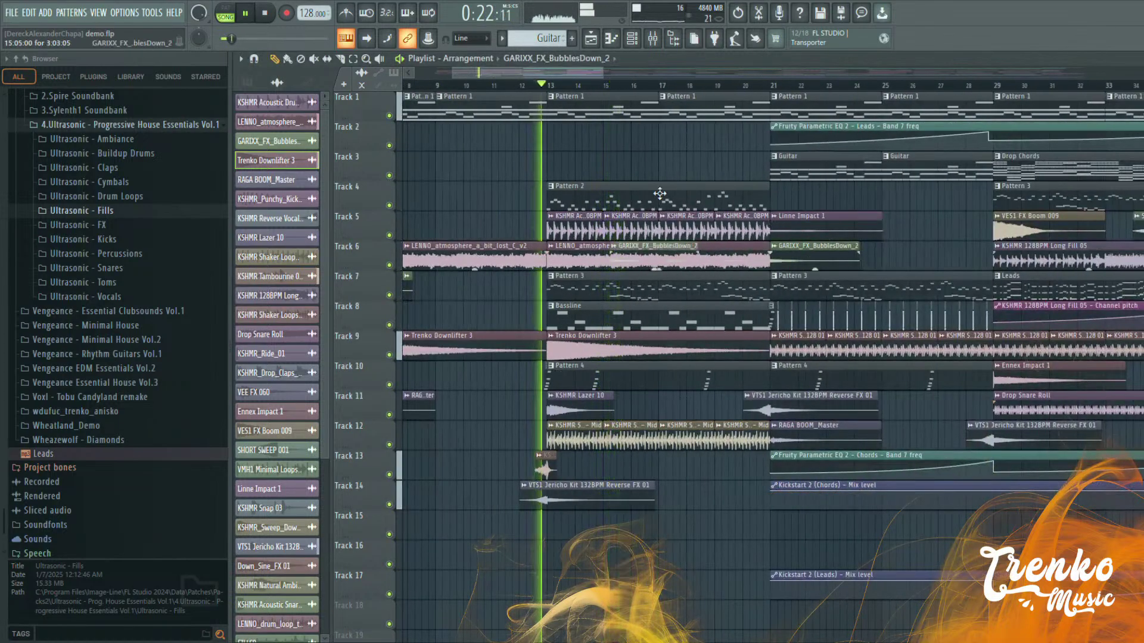
left_click(586, 155)
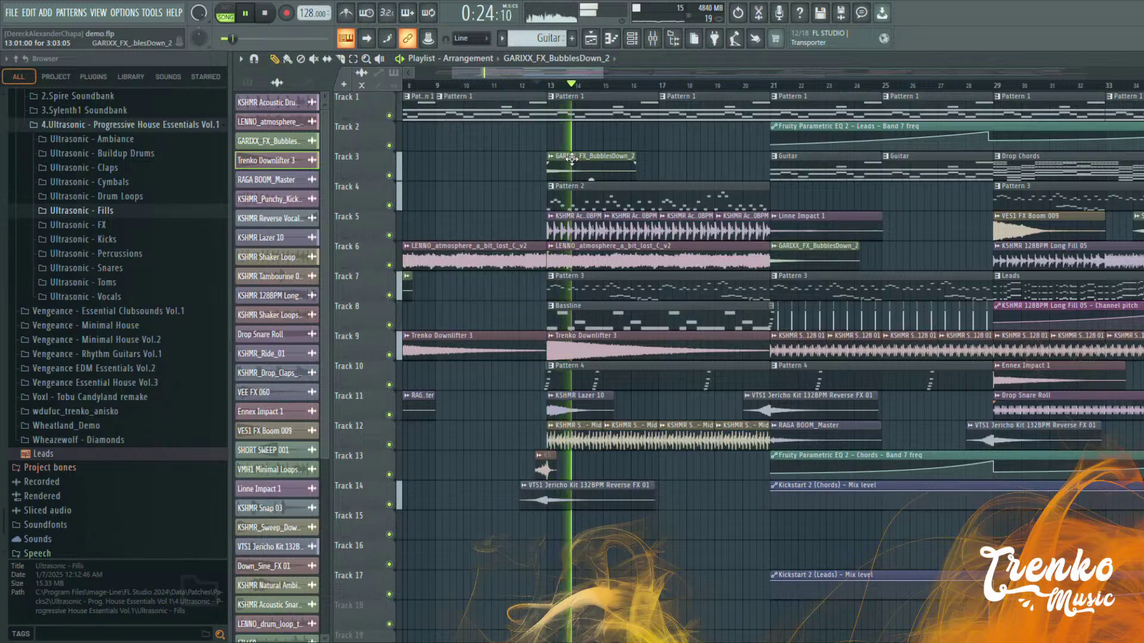
right_click(571, 159)
key("space")
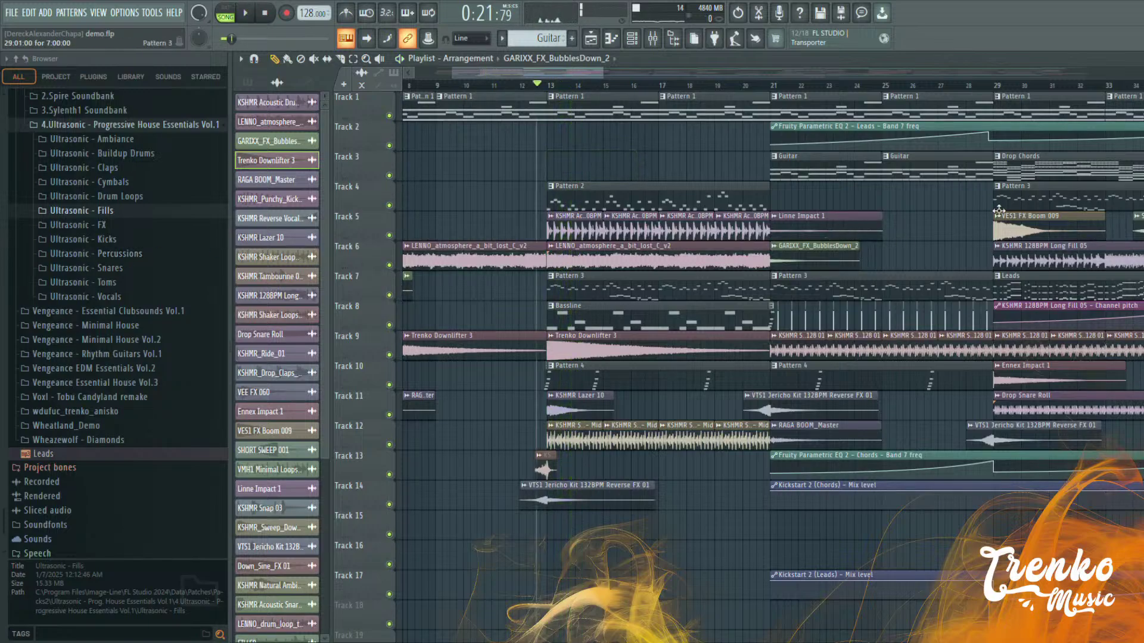
Open the FX samples of the Melodic House v.1 pack while the song plays from just before bar 13
key("space")
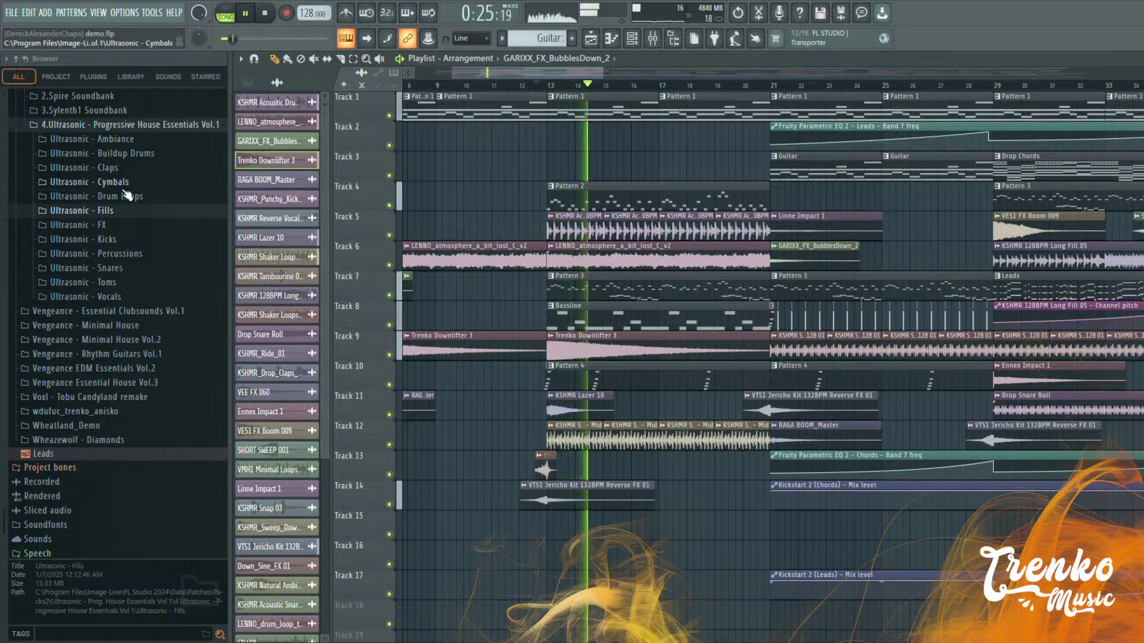
left_click(134, 125)
scroll(143, 238, "up", 6)
scroll(143, 239, "up", 4)
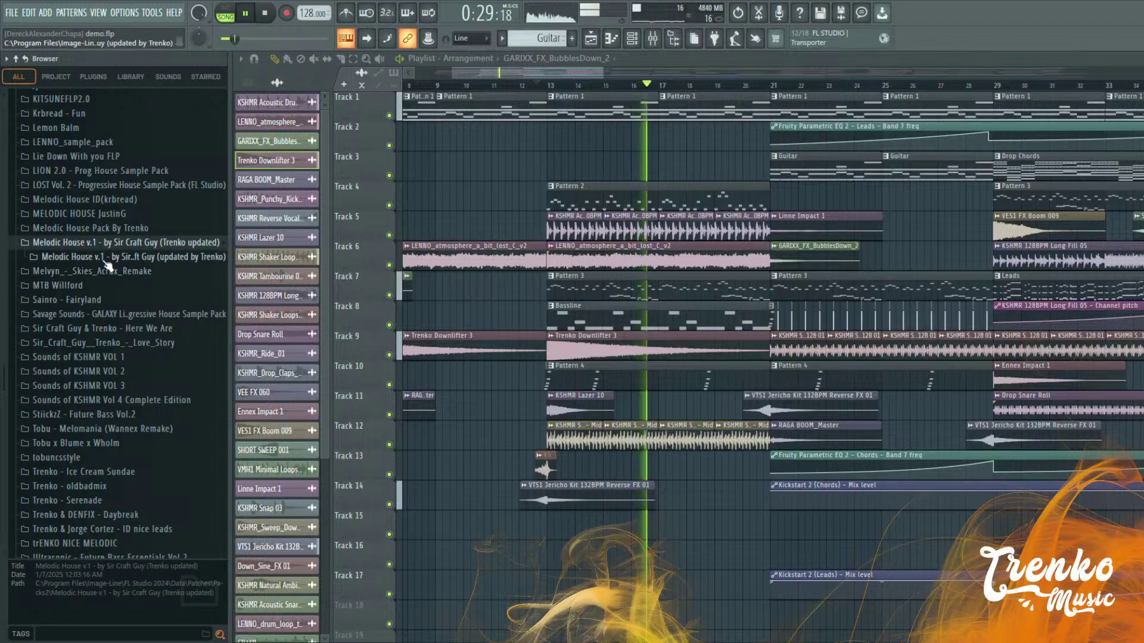
left_click(153, 259)
left_click(60, 356)
left_click(59, 356)
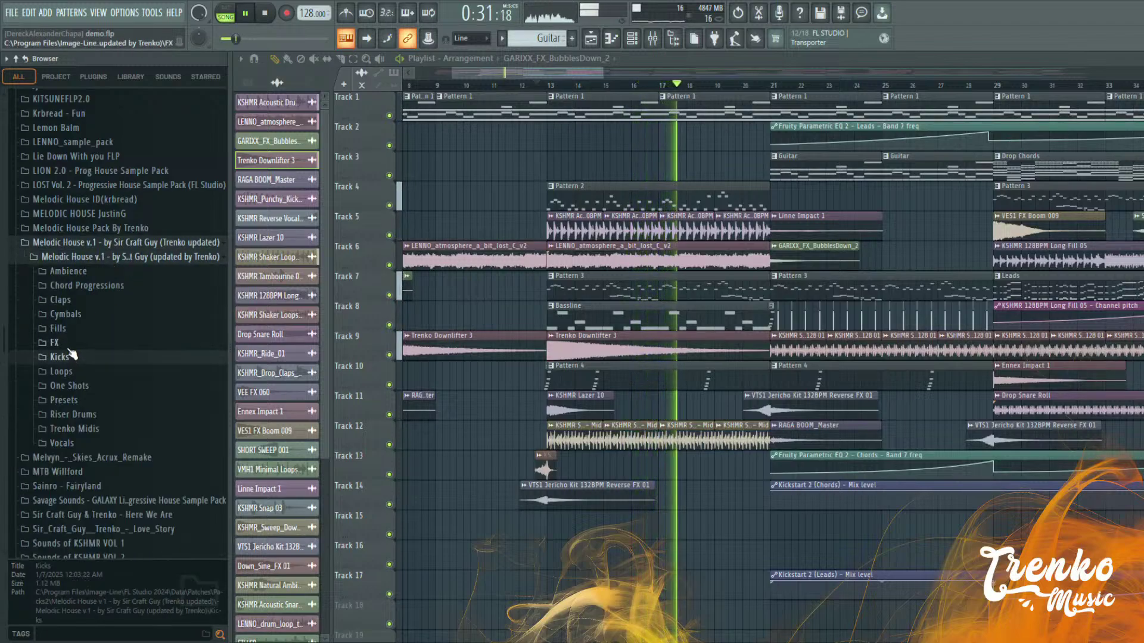
left_click(54, 344)
scroll(119, 286, "down", 3)
Audition FX samples for the bar 13 transition, including Ingrosso Downsine_fx full, Sir Craft Guy Downlifter 01 and the Trenko Downlifters
left_click(119, 201)
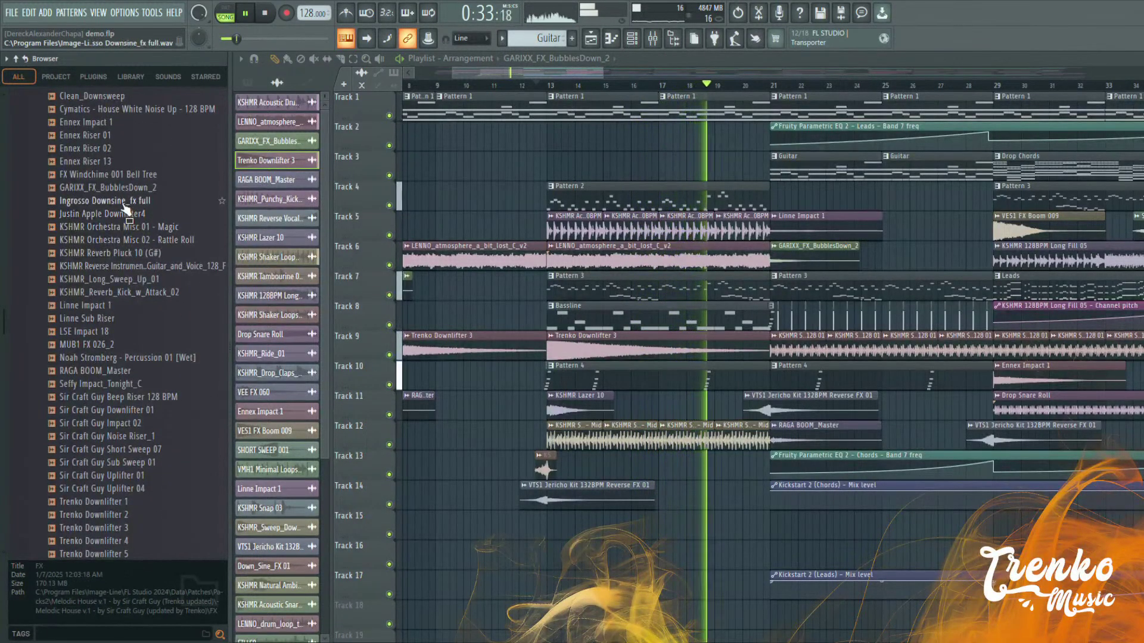
key("space")
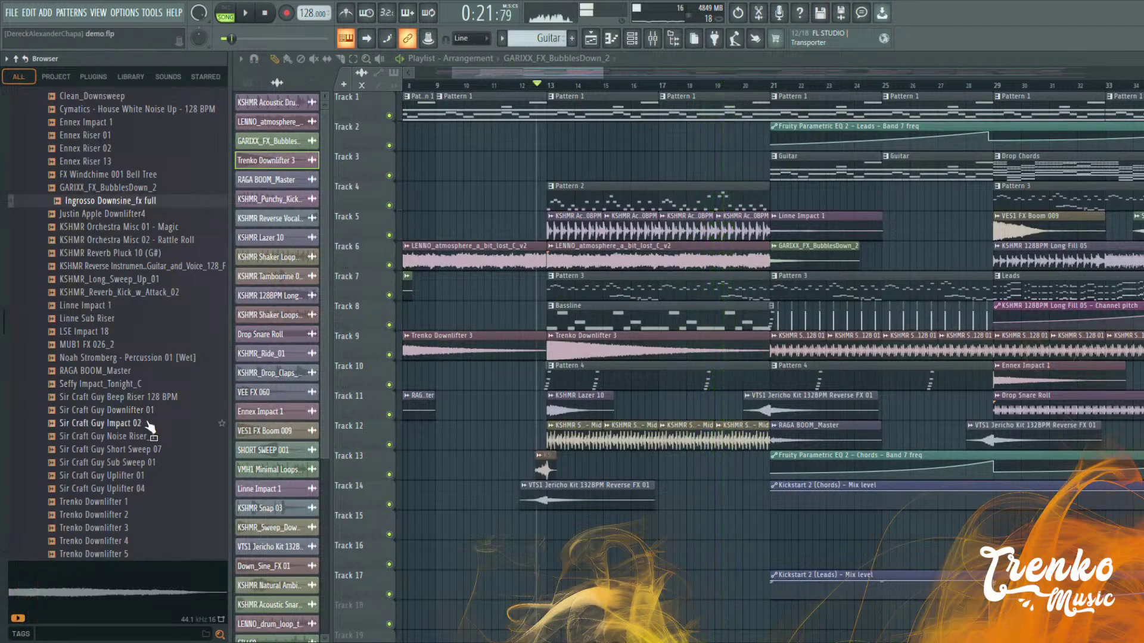
left_click(140, 411)
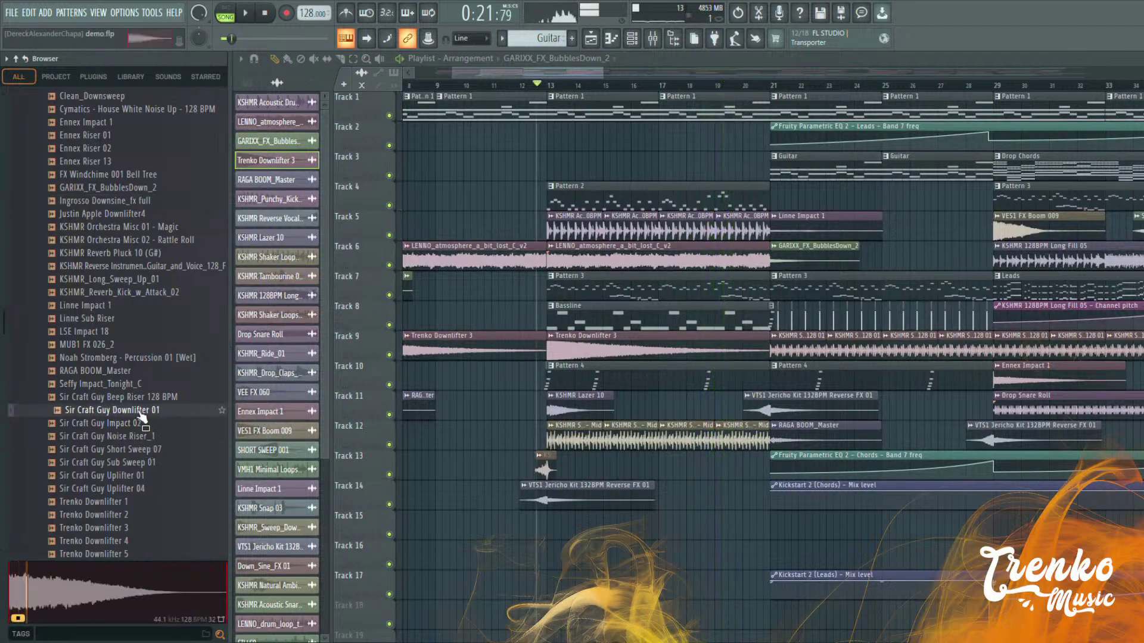
left_click(113, 436)
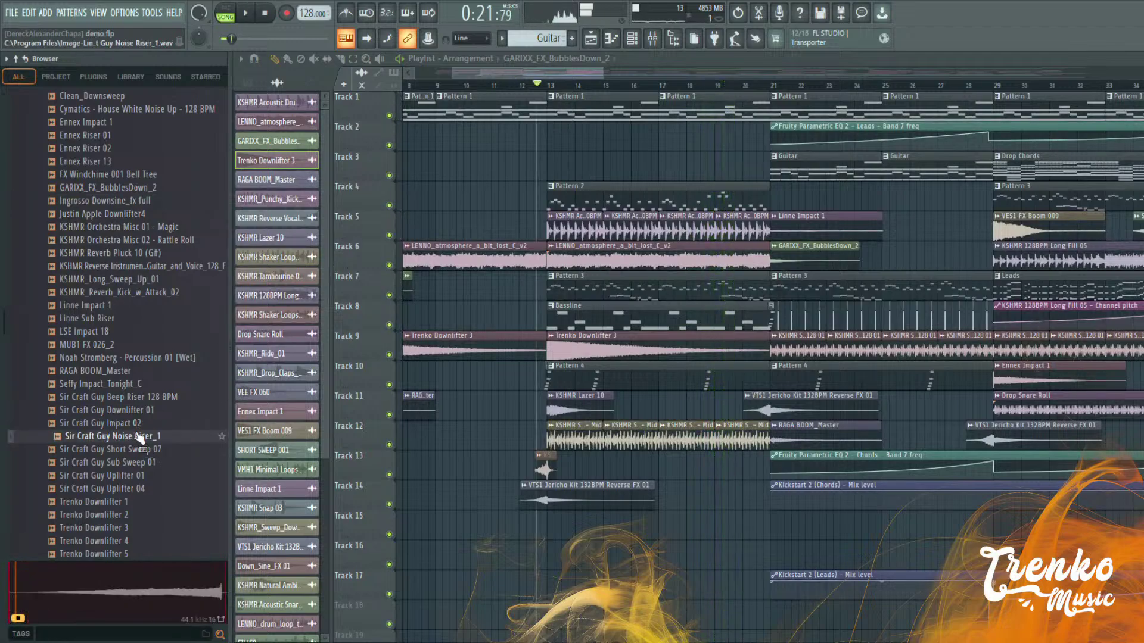
left_click(116, 488)
left_click(119, 502)
scroll(125, 441, "down", 4)
left_click(121, 373)
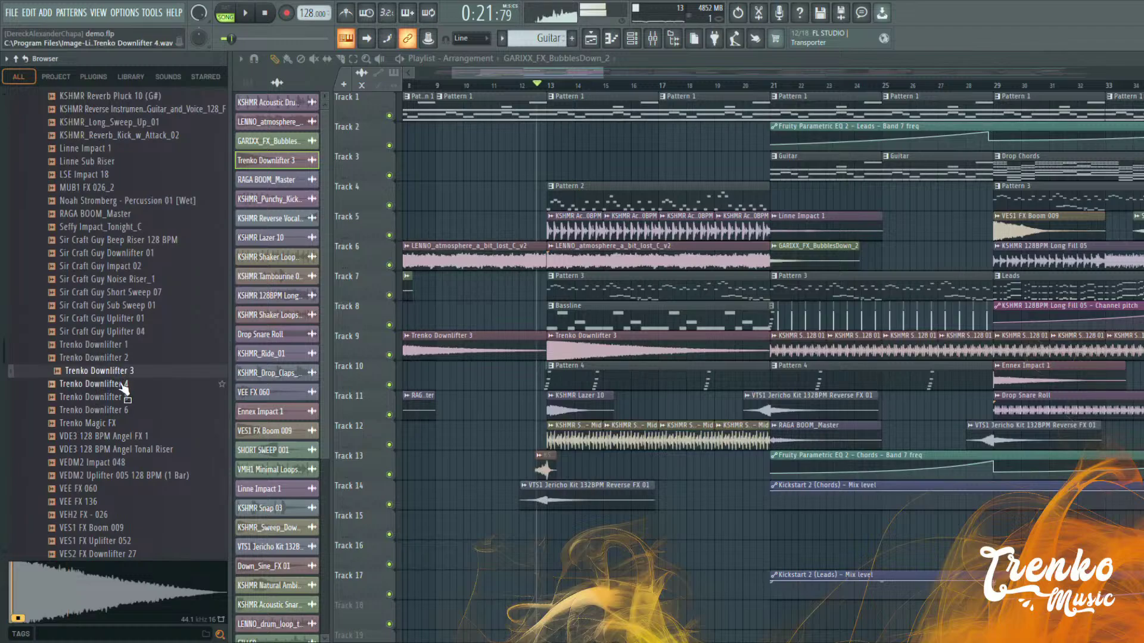
left_click(123, 387)
left_click(125, 401)
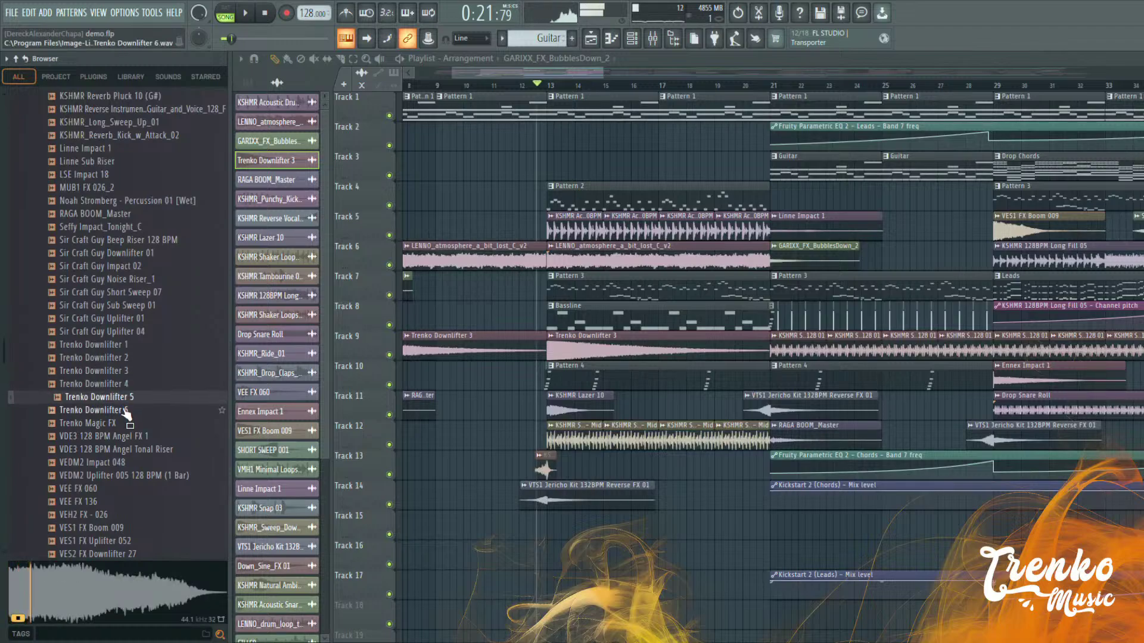
Try Trenko Downlifter 5 on Track 15 at bar 13 with its channel volume at 4%, and audition the transition
left_click_drag(127, 412, 255, 438)
left_click_drag(539, 520, 547, 520)
double_click(585, 520)
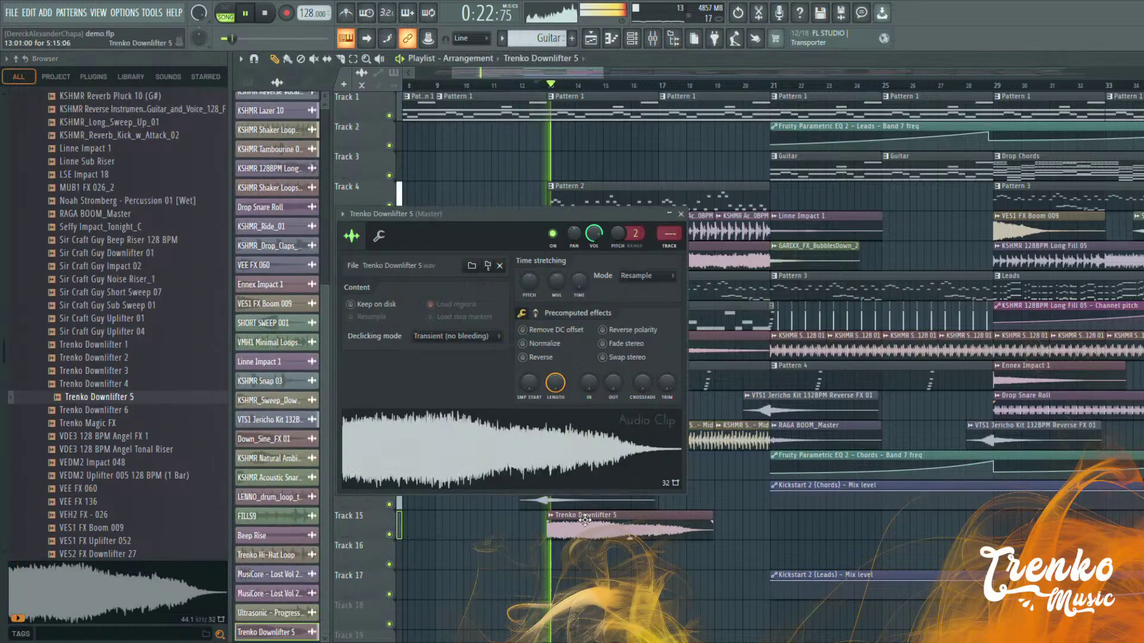
left_click_drag(598, 233, 598, 298)
key("space")
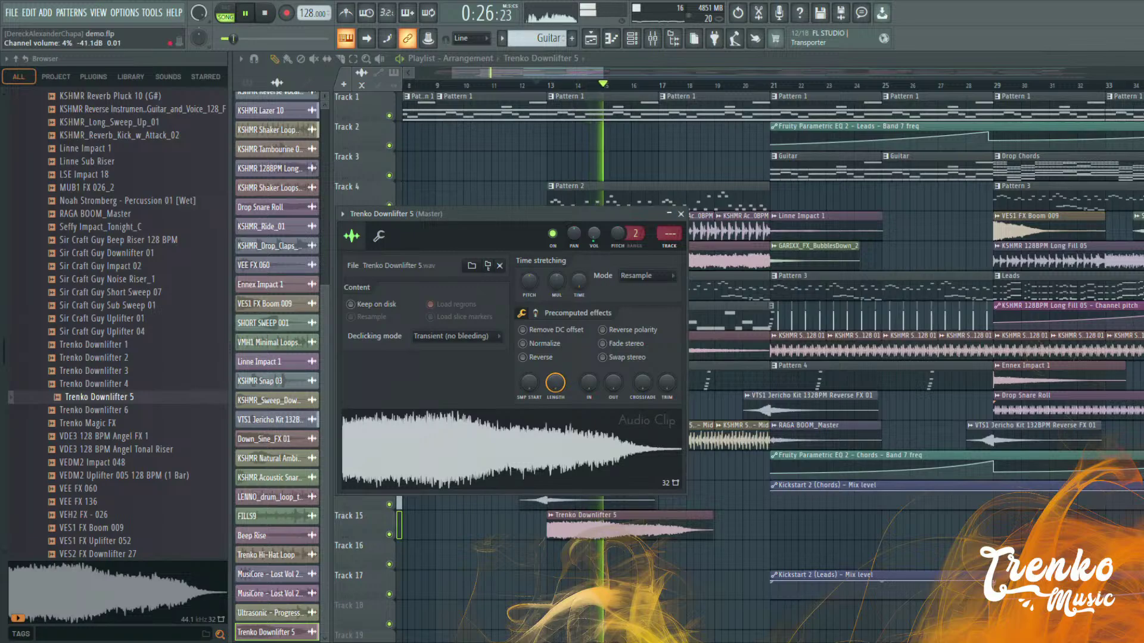
left_click(532, 84)
scroll(659, 270, "up", 2)
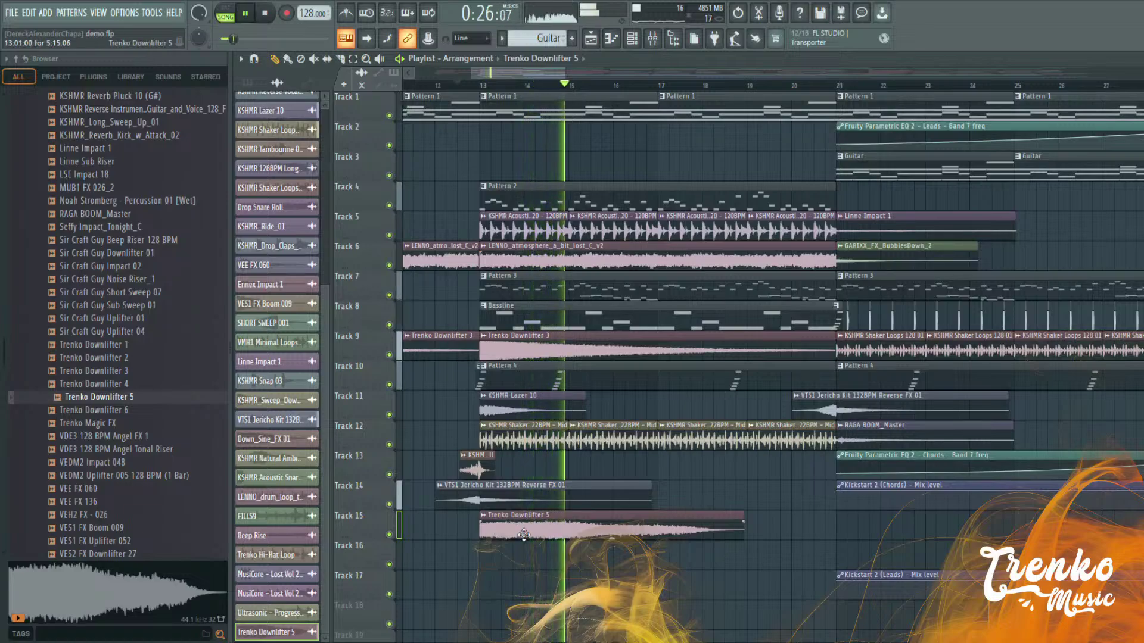
Replace the Track 15 downlifter at bar 13 with VES2 FX Downlifter 27, open its channel settings and audition it
scroll(153, 467, "down", 4)
key("space")
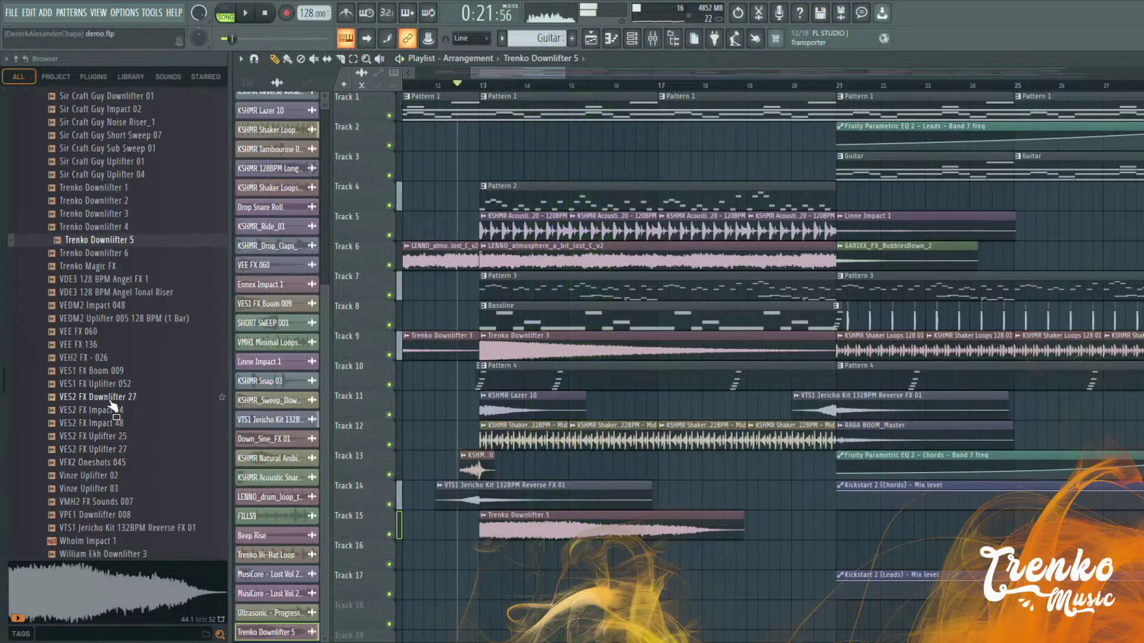
left_click(110, 400)
left_click_drag(116, 405, 513, 518)
key("space")
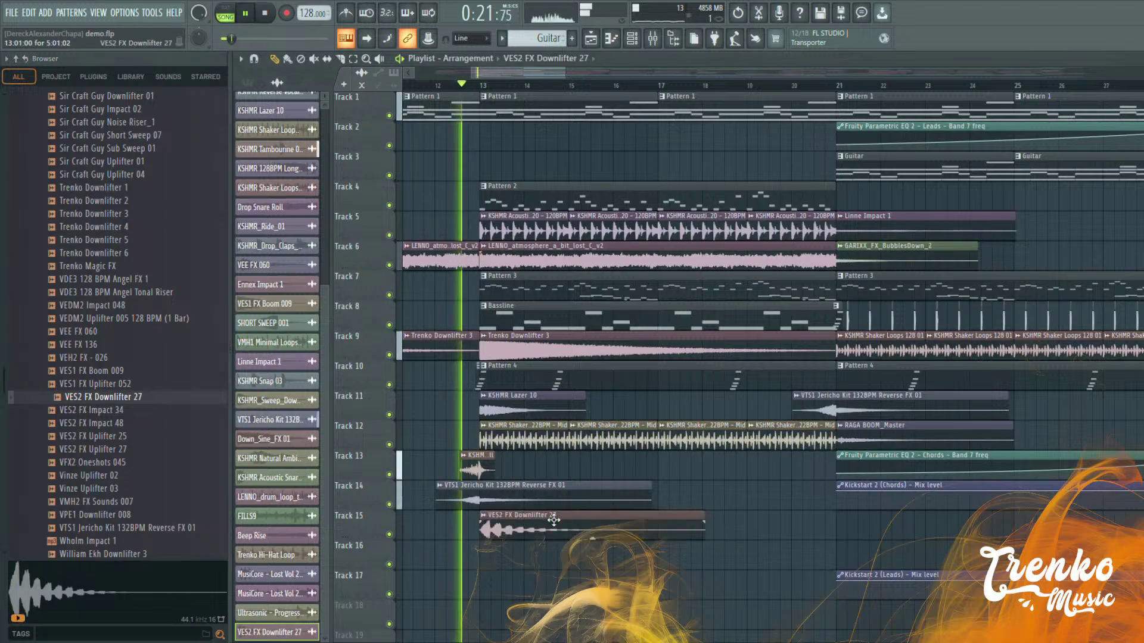
double_click(560, 522)
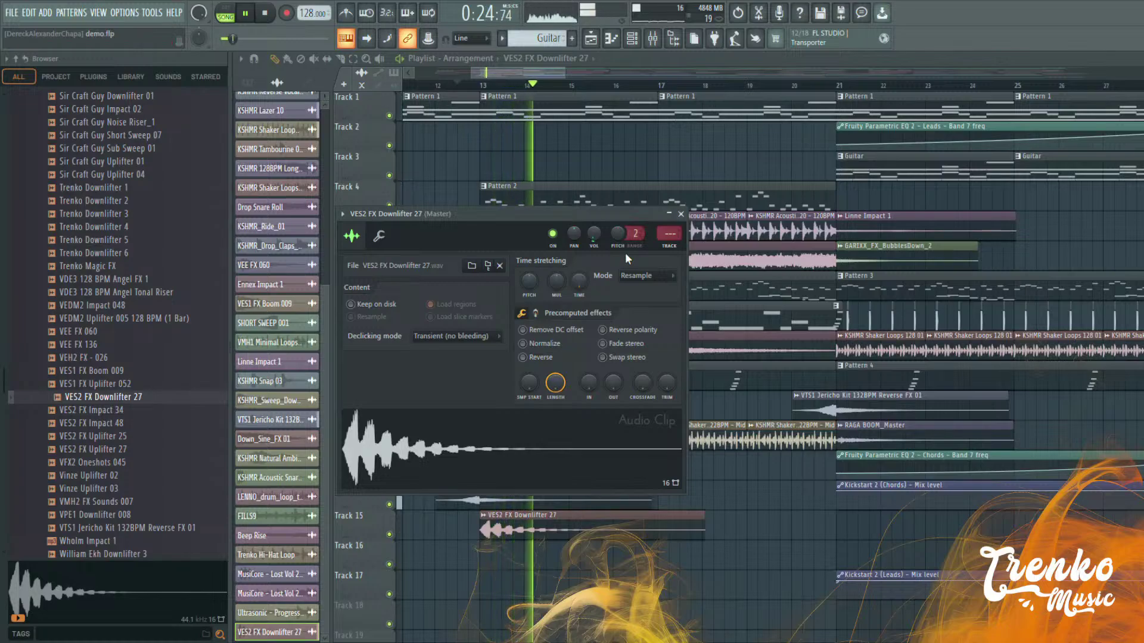
key("space")
key("space")
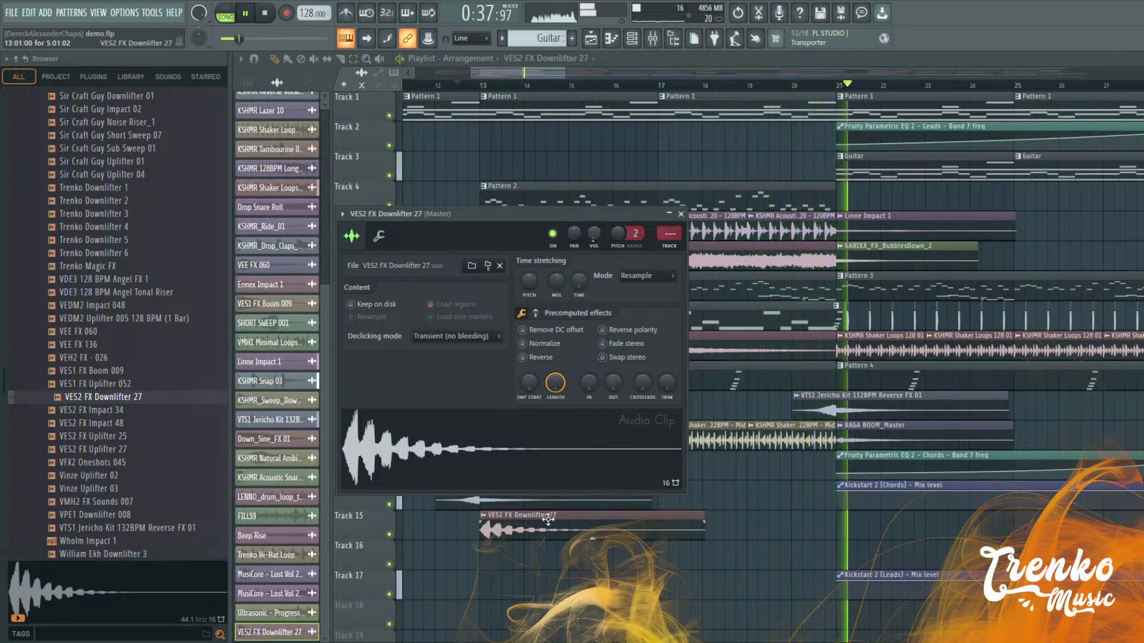
Copy the VES2 FX Downlifter 27 clip to bar 21 on Track 15 and listen to that transition
mouse_move(546, 517)
left_mouse_down()
mouse_move(971, 511)
mouse_move(903, 507)
left_mouse_up()
key("space")
key("space")
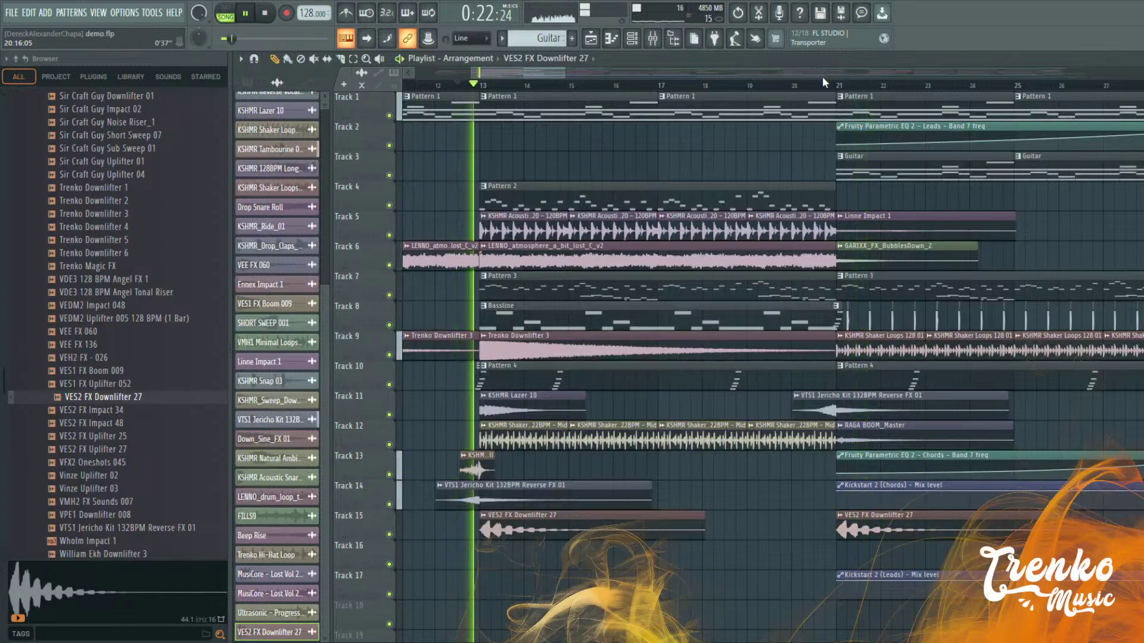
left_click(824, 83)
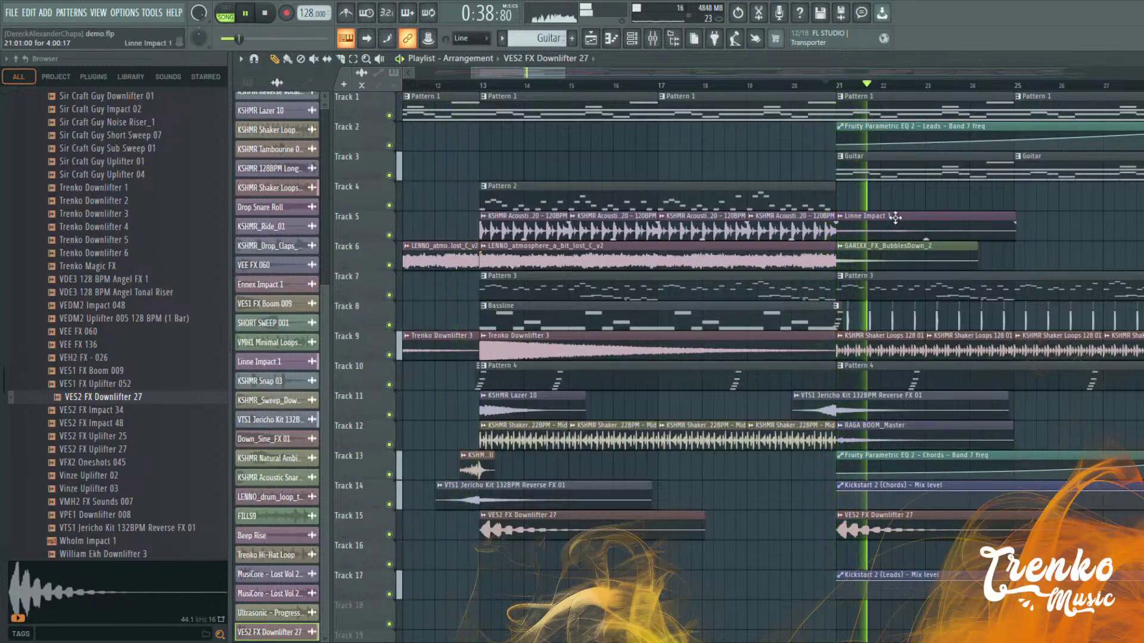
Try a copy of VES2 FX Downlifter 27 on Track 14 at bar 117, audition it, and delete it
scroll(808, 503, "down", 6)
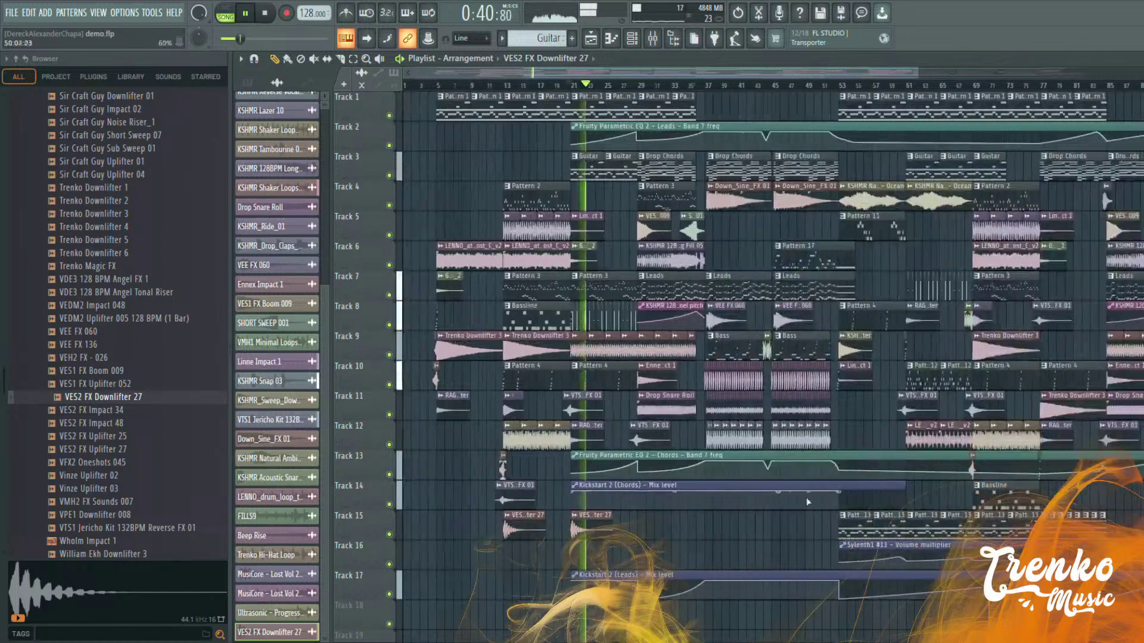
scroll(808, 502, "down", 2)
scroll(549, 525, "down", 1)
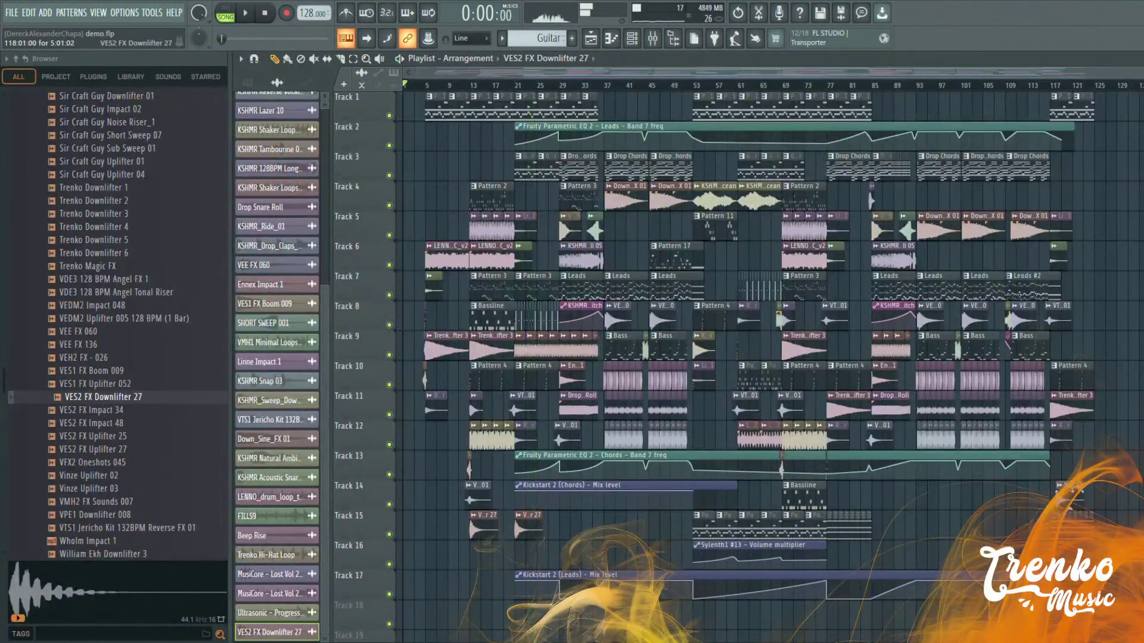
left_click(1054, 88)
scroll(1041, 286, "up", 8)
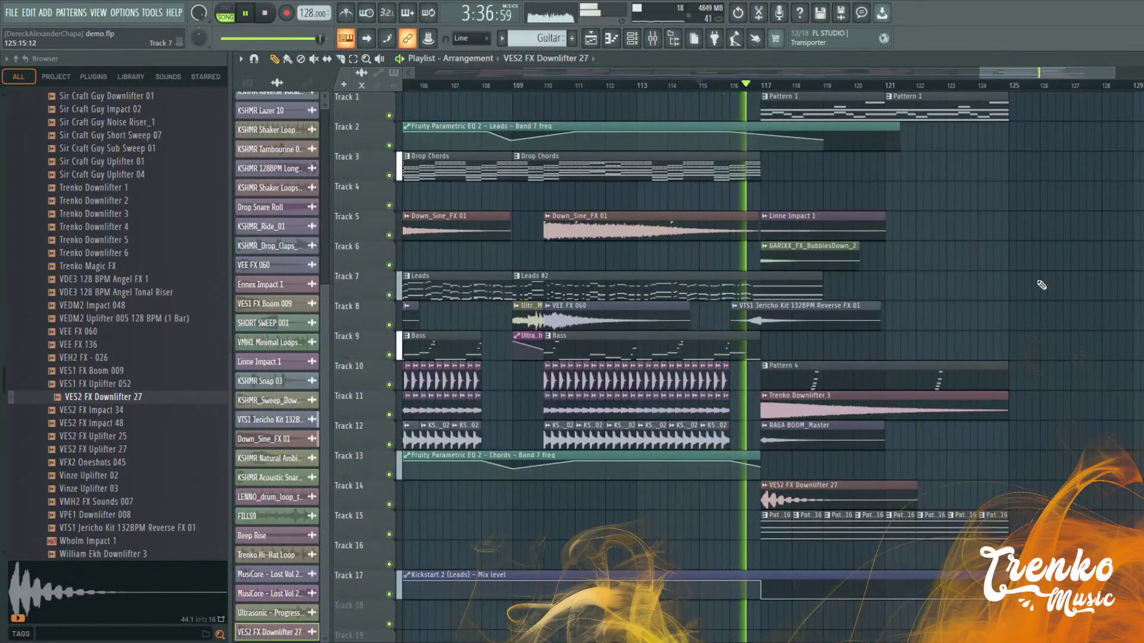
scroll(1042, 285, "up", 2)
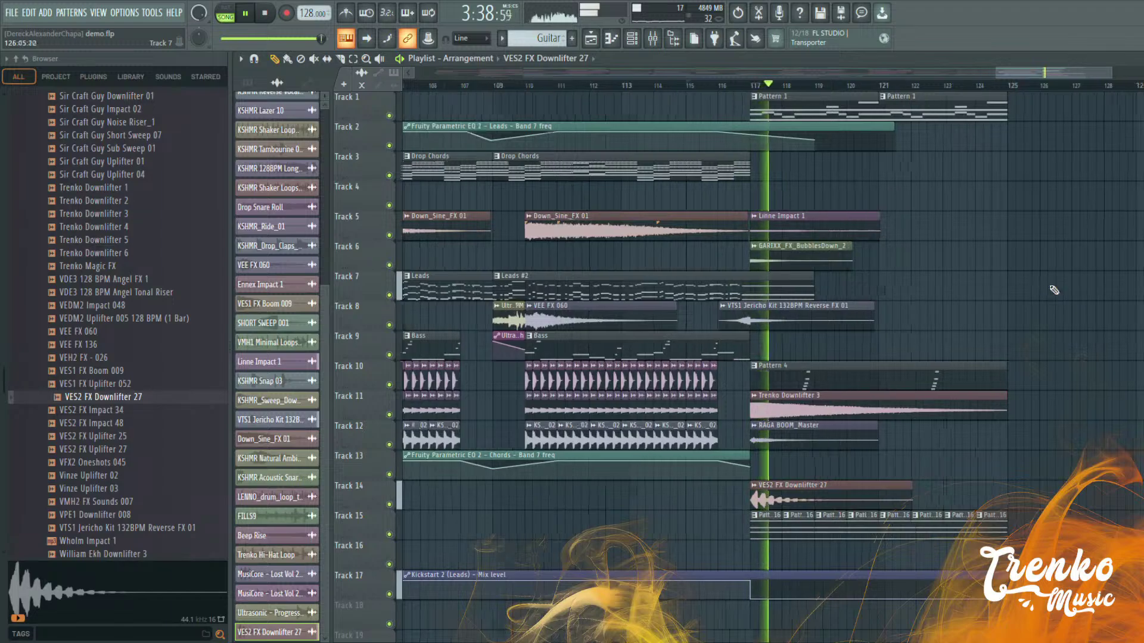
left_click(526, 86)
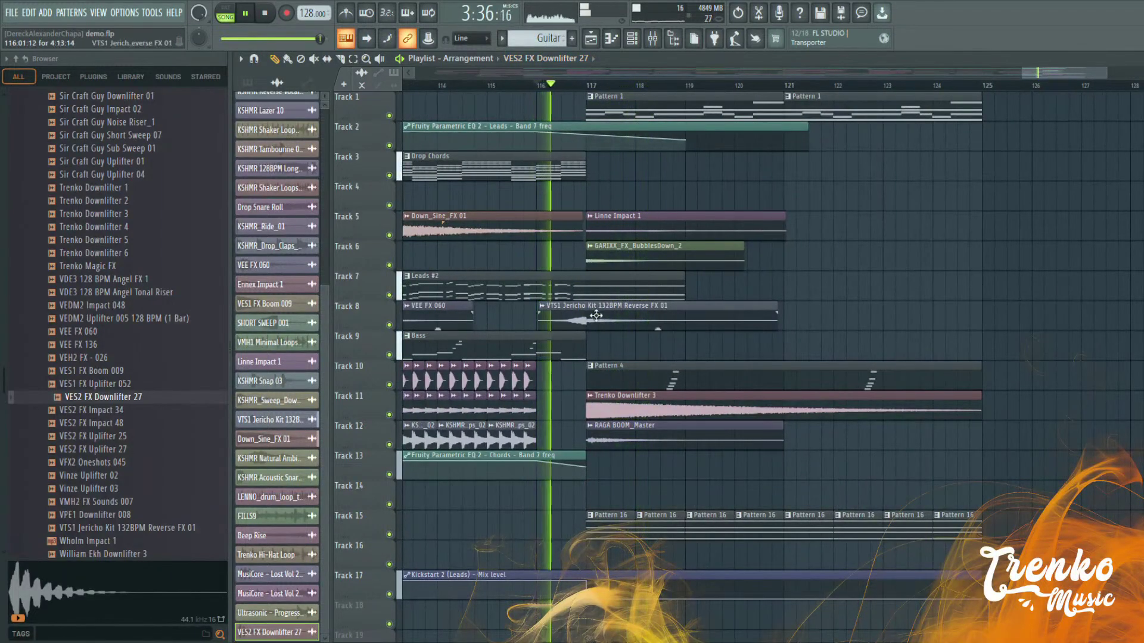
Try a gradual fall to 0% at bar 119 in the Kickstart 2 (Leads) mix level automation, and audition it
left_click(686, 142)
key("space")
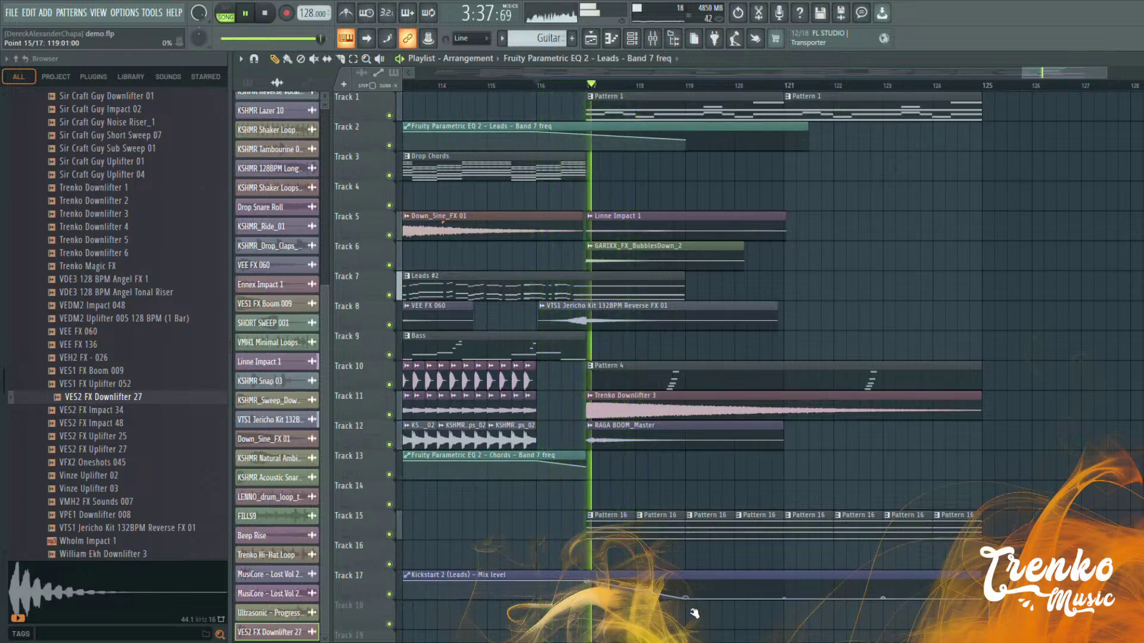
left_click(692, 573)
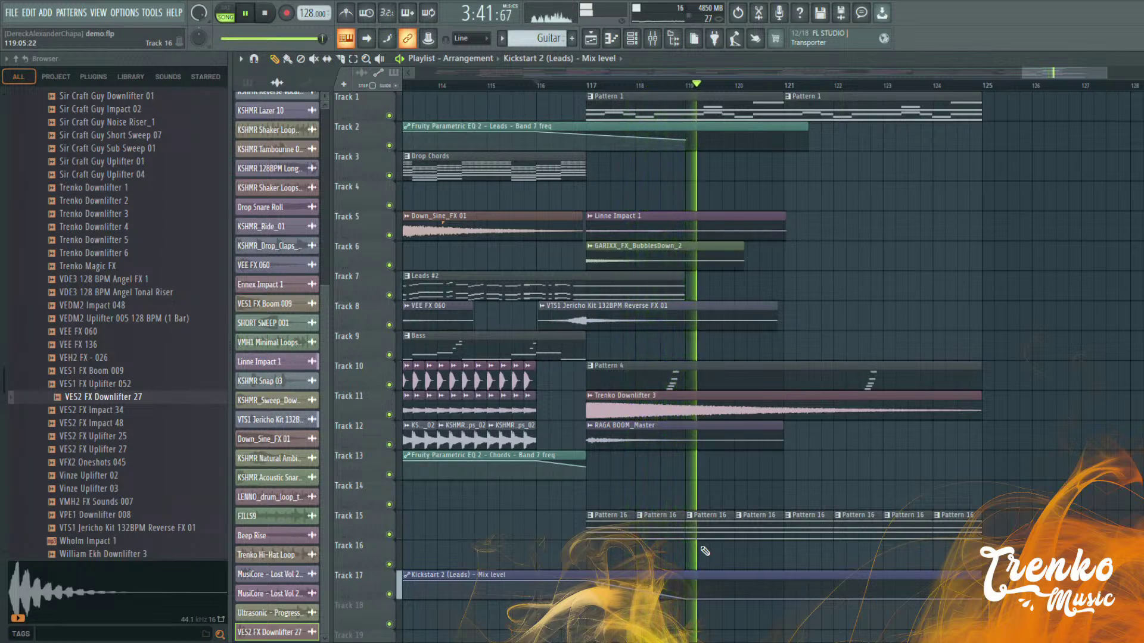
key("space")
Bend the Leads EQ automation's fall between bars 116 and 119 into a curve, and listen to the outro
key("space")
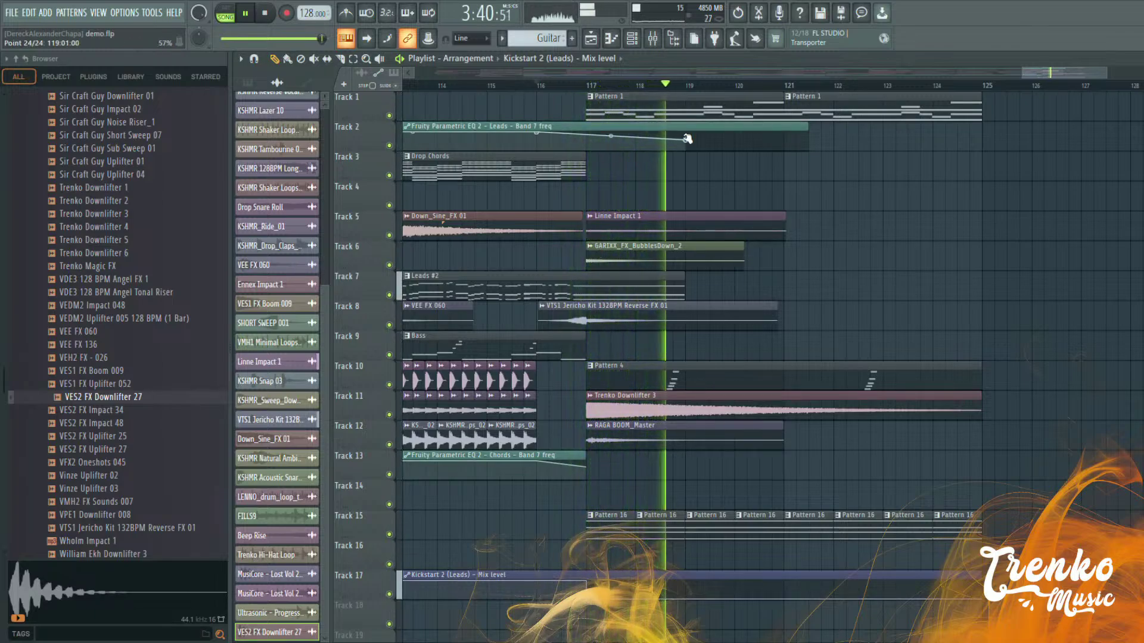
key("space")
key("space")
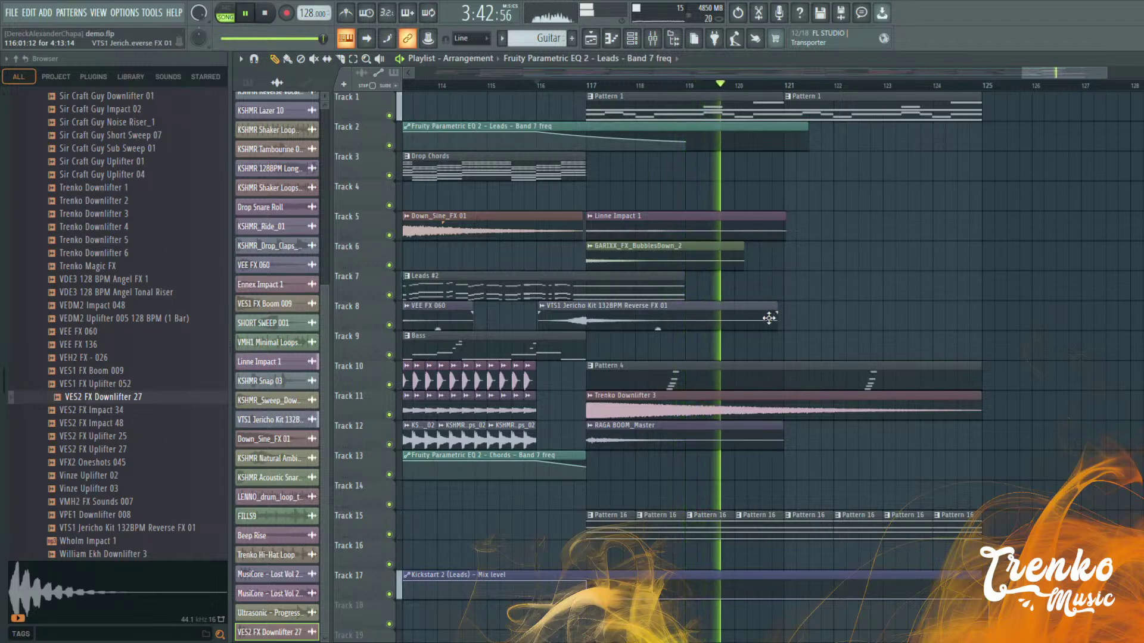
scroll(754, 312, "down", 1)
scroll(754, 311, "down", 2)
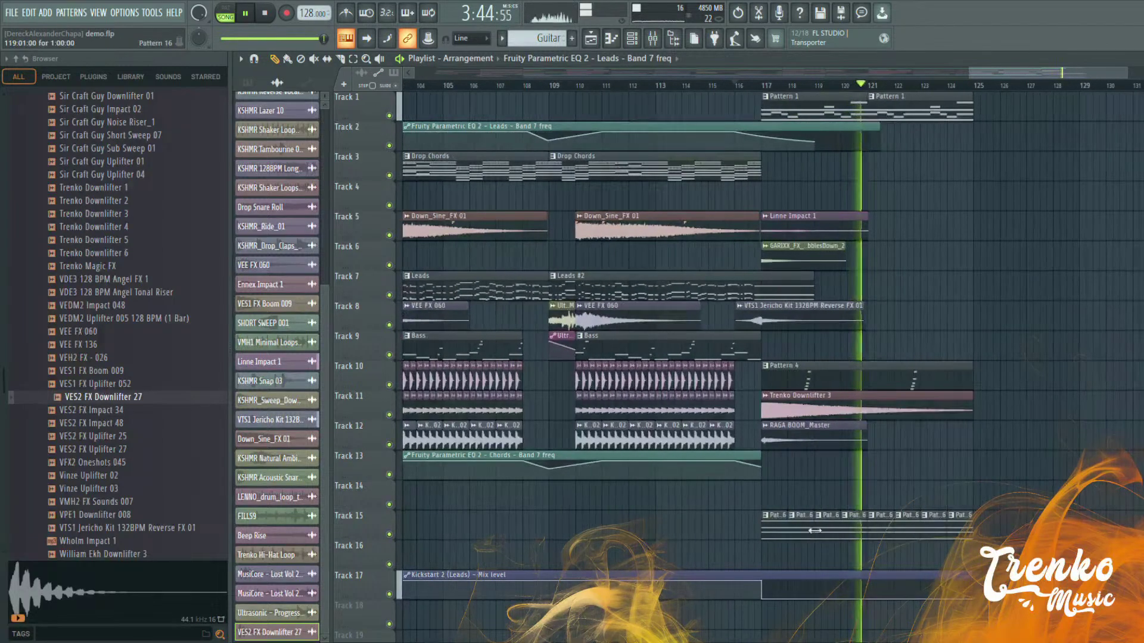
left_click(632, 38)
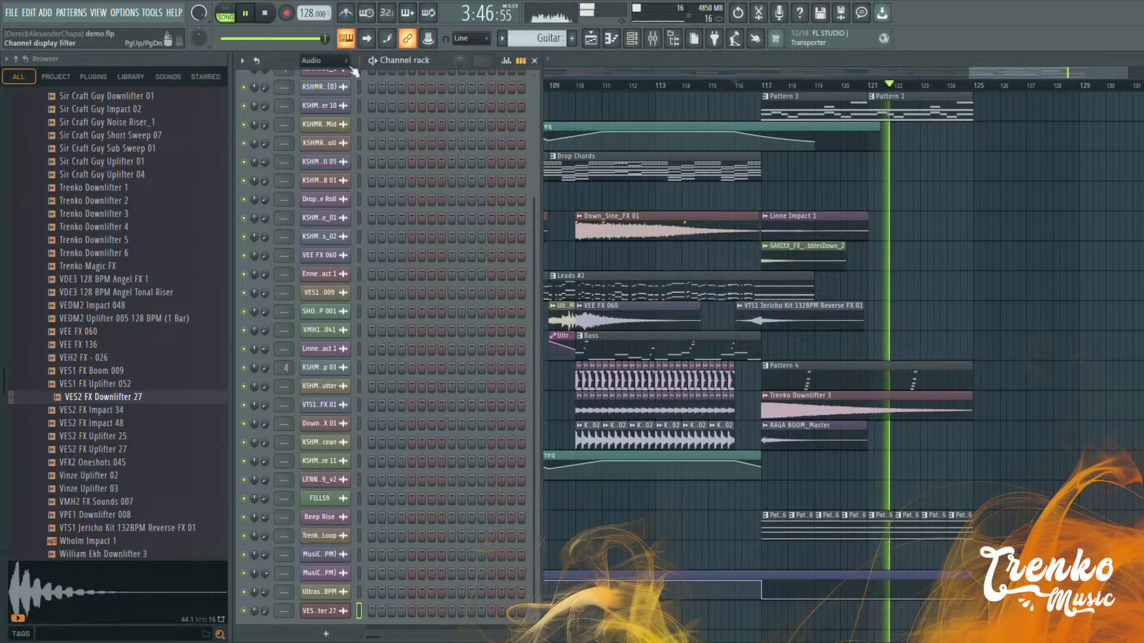
left_click(322, 60)
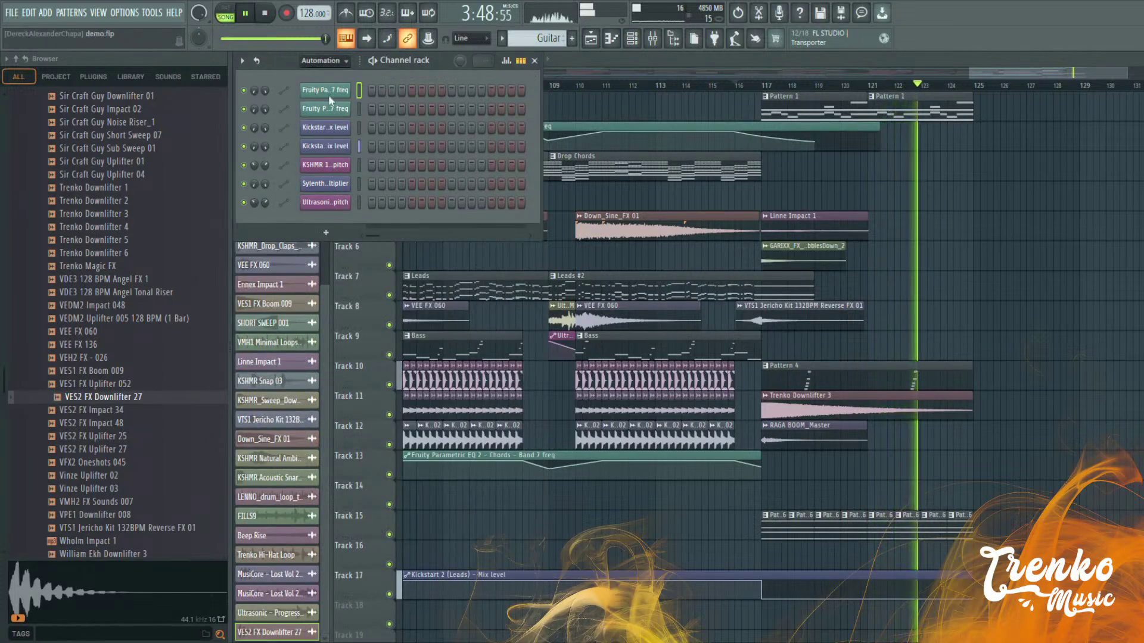
left_click(328, 94)
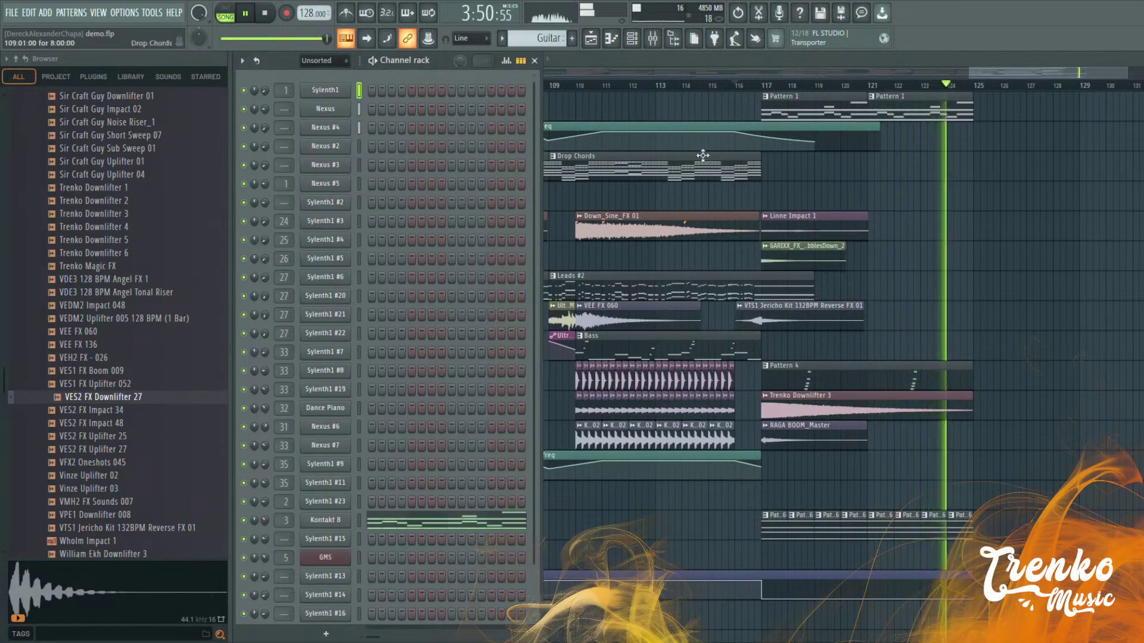
Place Pattern 2 on Track 4 at bar 121, trim it to four bars ending at bar 125, and audition the outro
left_click_drag(969, 73, 767, 74)
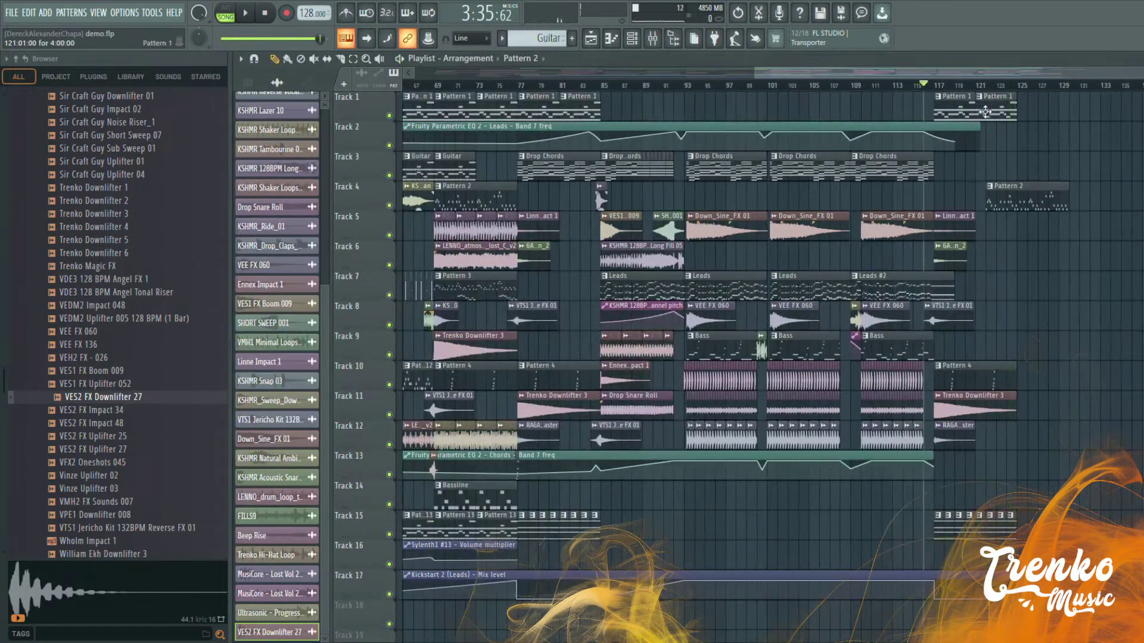
left_click(975, 85)
key("space")
scroll(1035, 192, "up", 3)
left_click_drag(1017, 191, 953, 197)
key("space")
key("space")
left_click(861, 85)
scroll(865, 87, "up", 2)
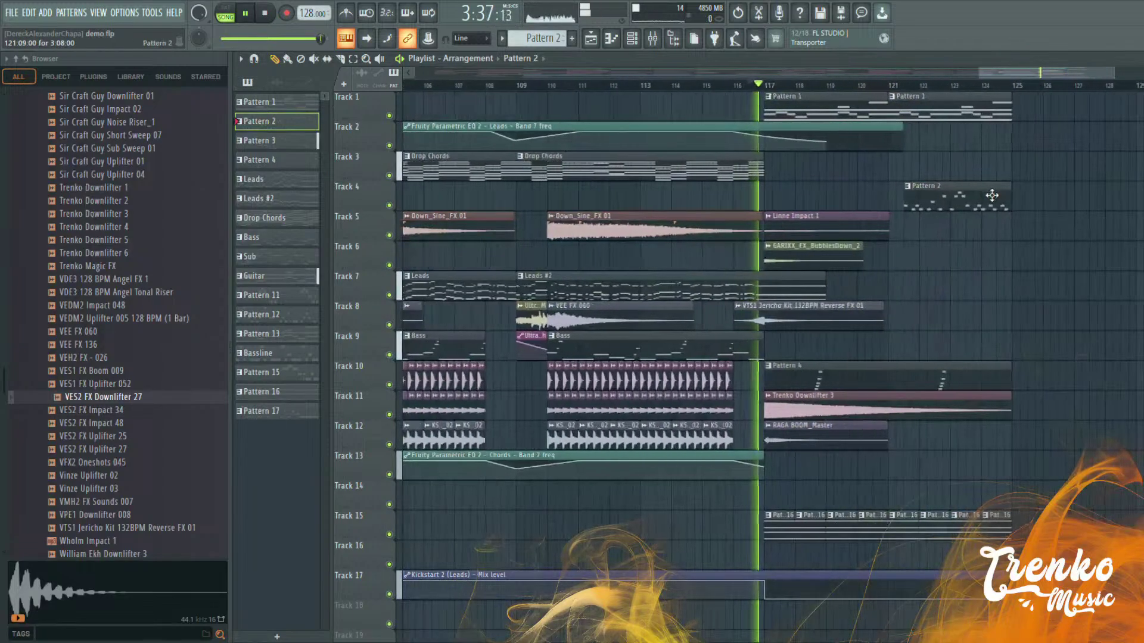
left_click_drag(907, 195, 899, 194)
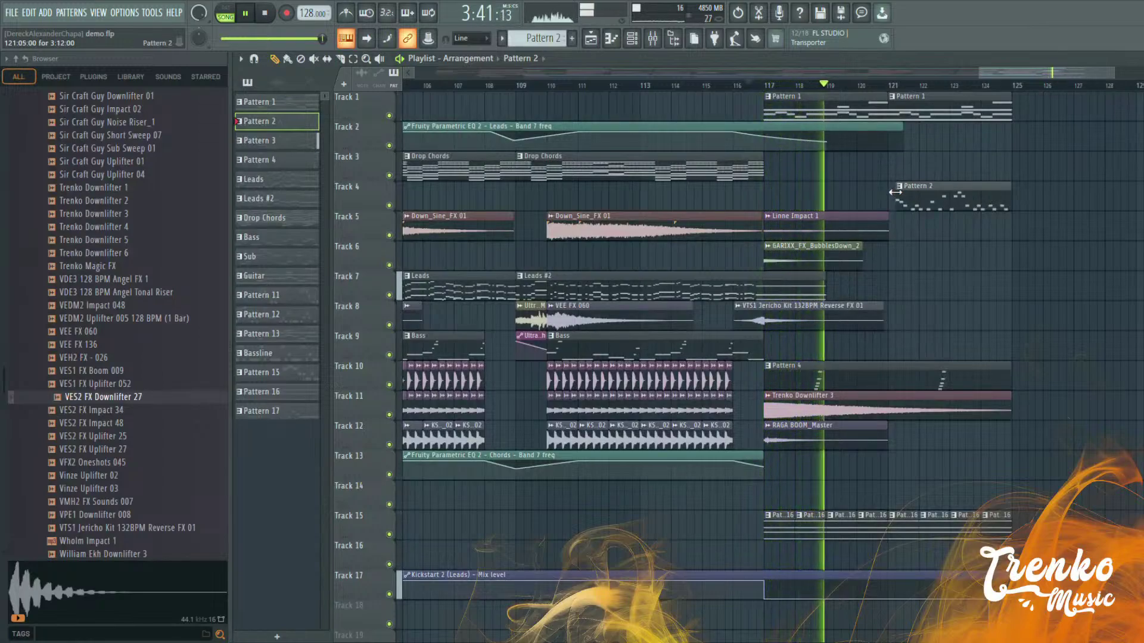
scroll(822, 214, "down", 3)
scroll(1006, 244, "up", 4)
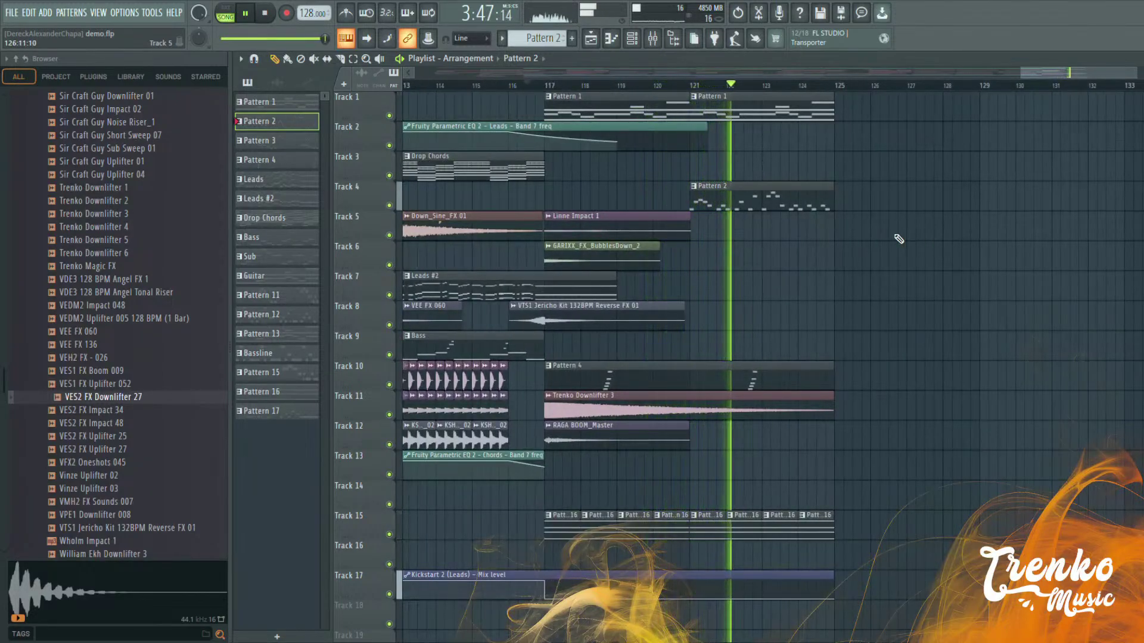
Try a copy of Pattern 3 from Track 7 in the outro and audition it
scroll(901, 244, "down", 2)
scroll(902, 245, "down", 2)
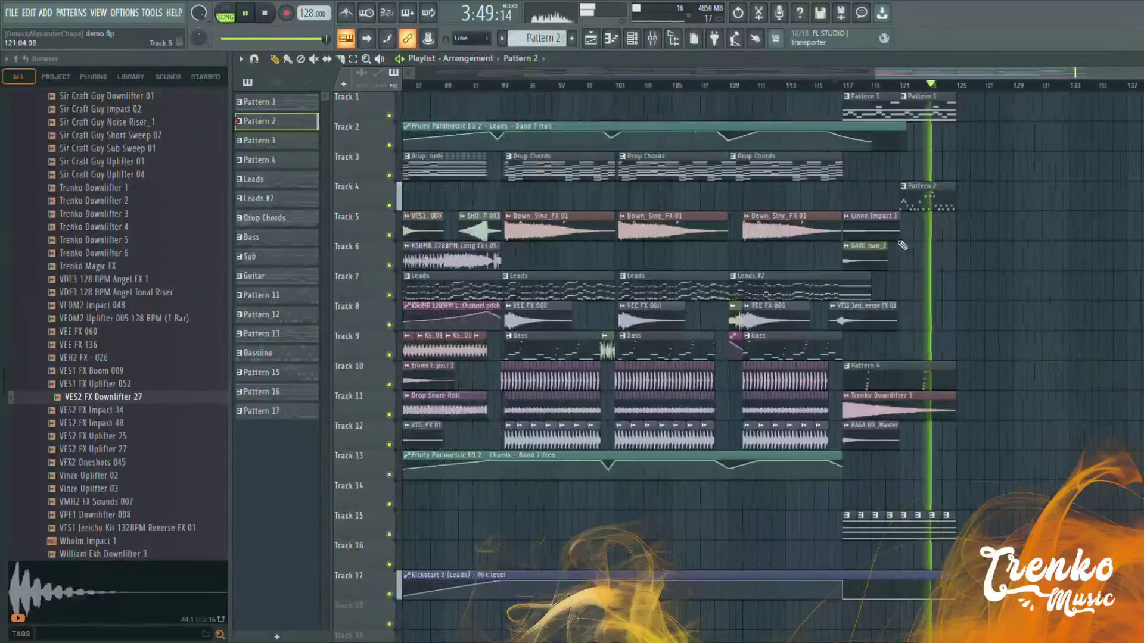
scroll(541, 286, "down", 3)
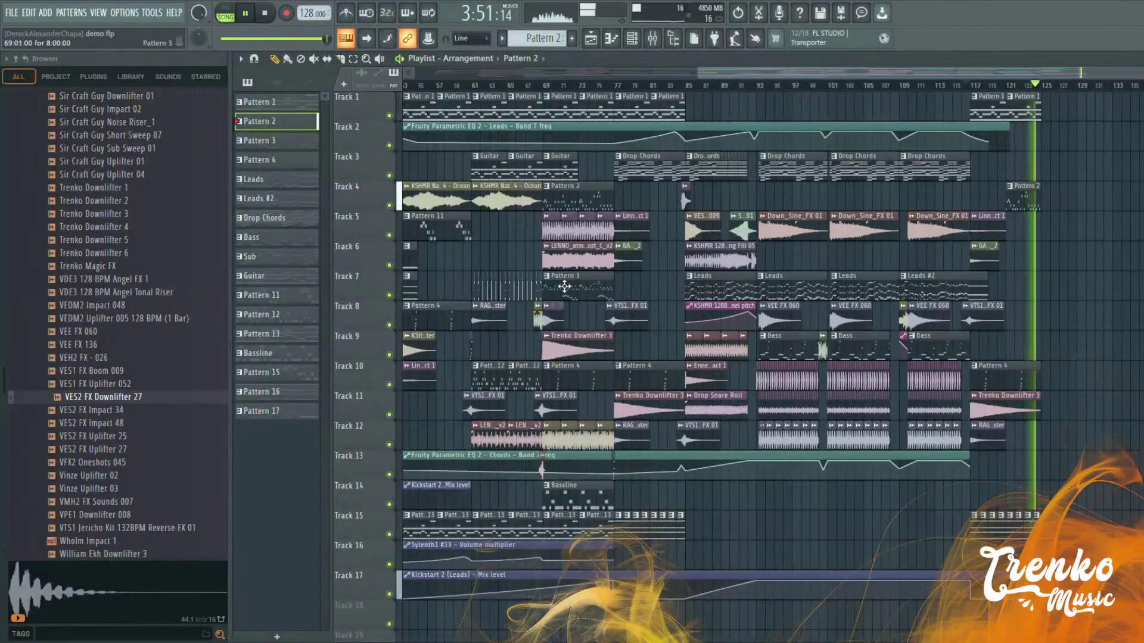
key("space")
left_click_drag(565, 288, 890, 176)
scroll(1048, 237, "up", 4)
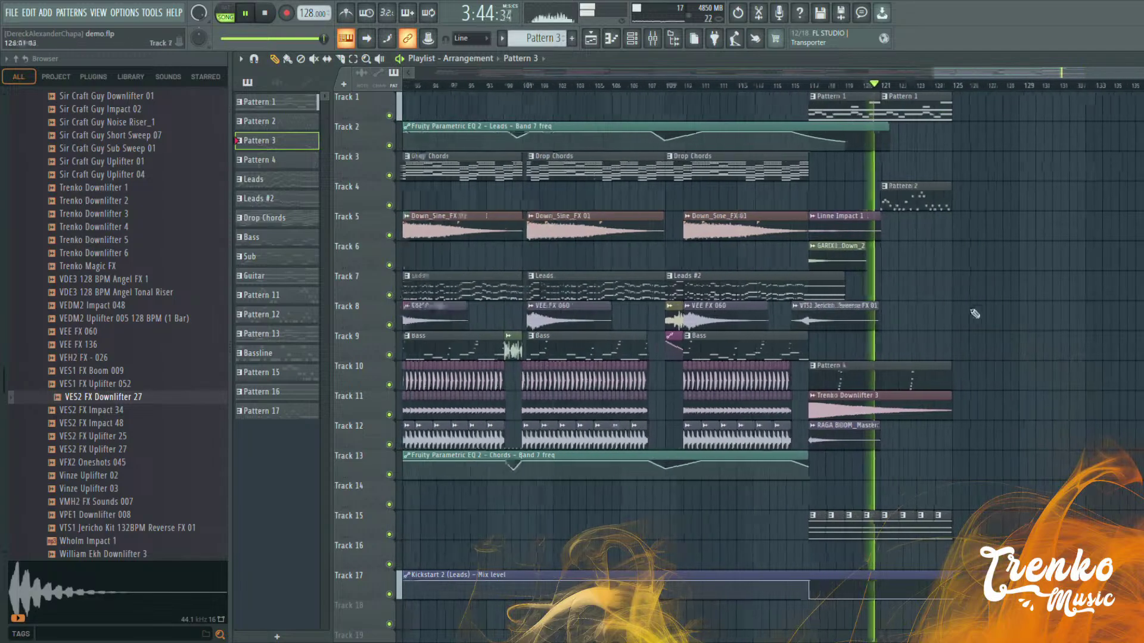
Copy VTS1 Jericho Kit 132BPM Reverse FX 01 to bar 124 on Track 8 and Linne Impact 1 to bar 125 on Track 5
scroll(974, 314, "up", 3, "ctrl")
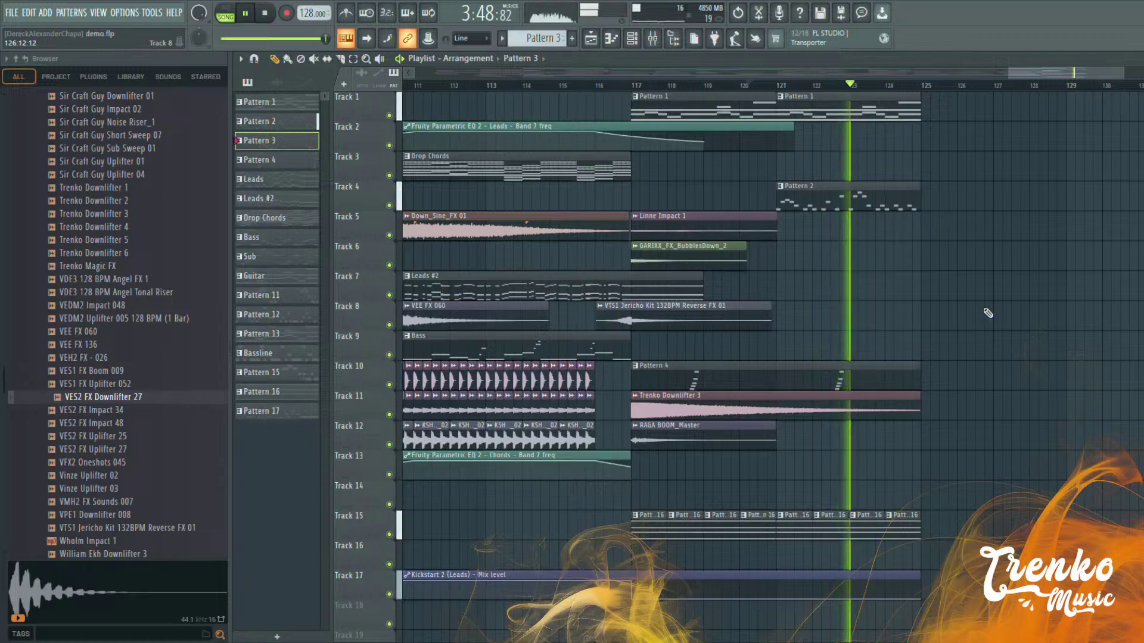
left_click_drag(668, 321, 973, 314, "shift")
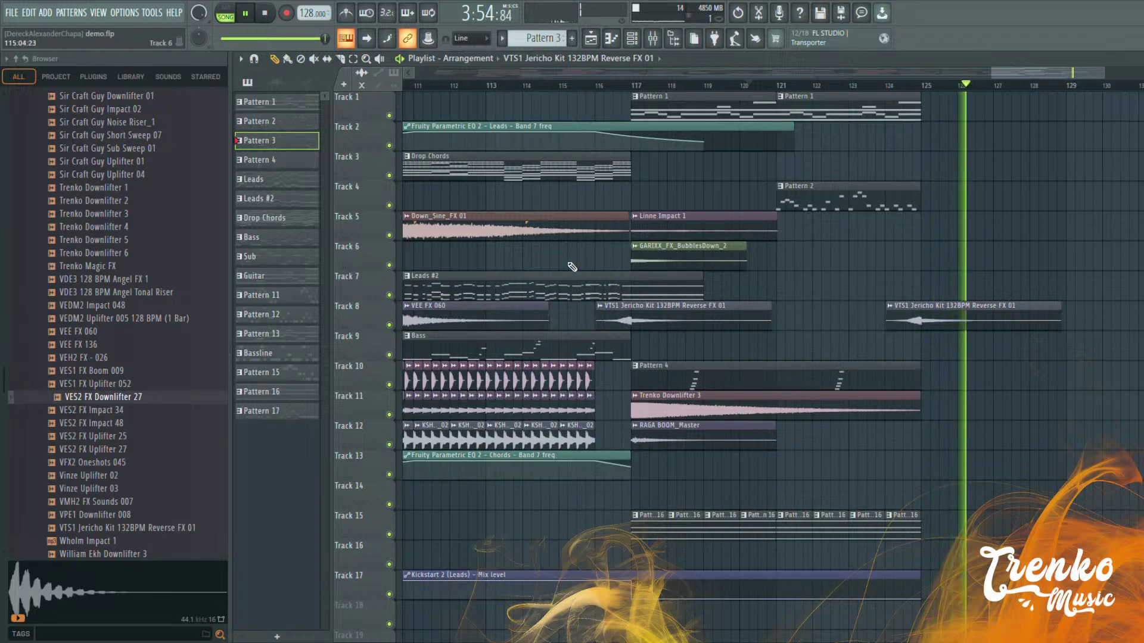
left_click_drag(666, 225, 950, 227)
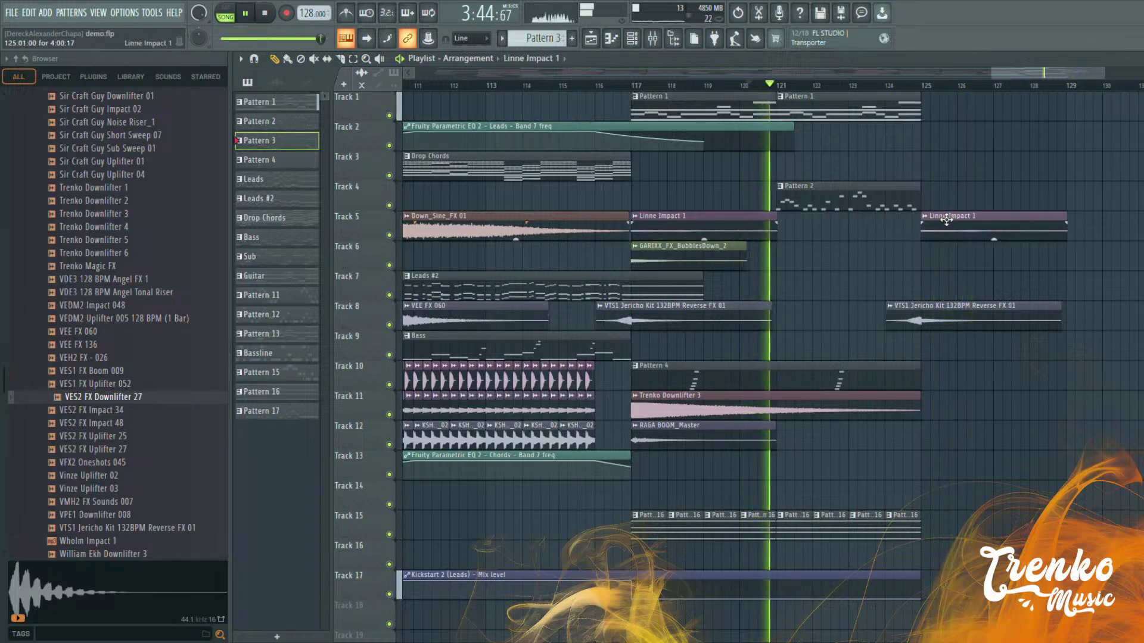
left_click(899, 314)
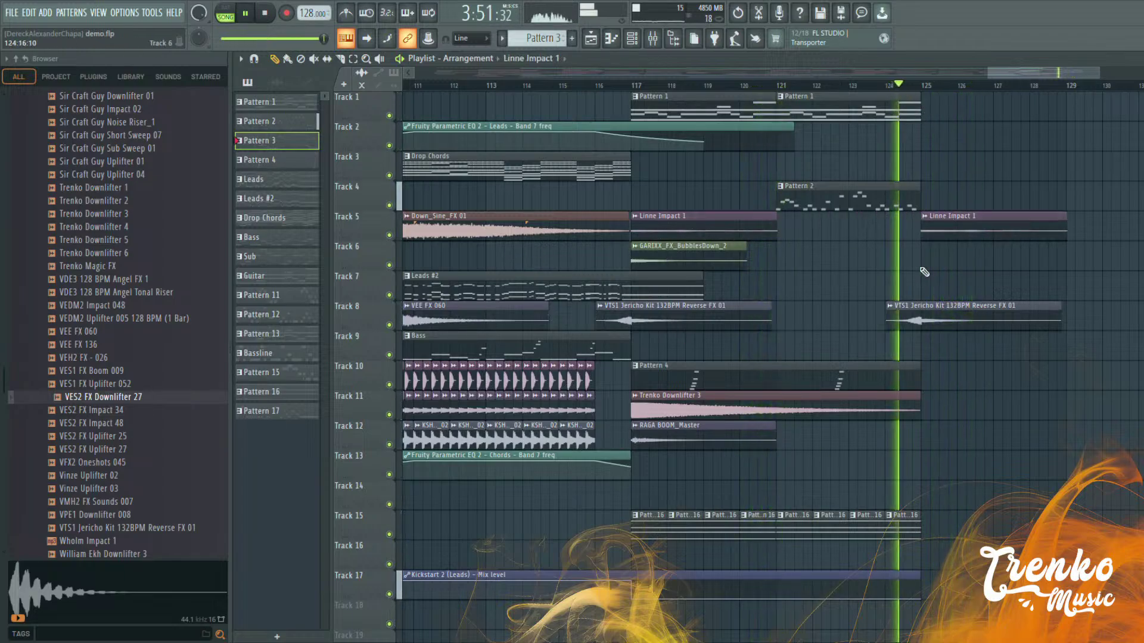
left_click(910, 531)
left_click(937, 530)
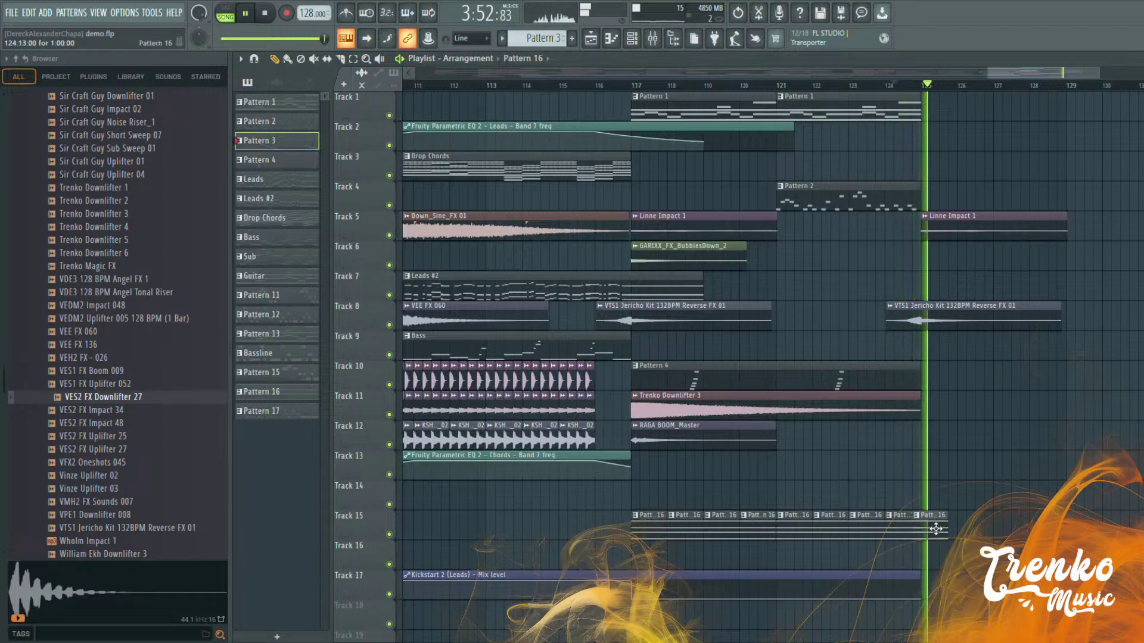
left_click(971, 531)
left_click(1015, 532)
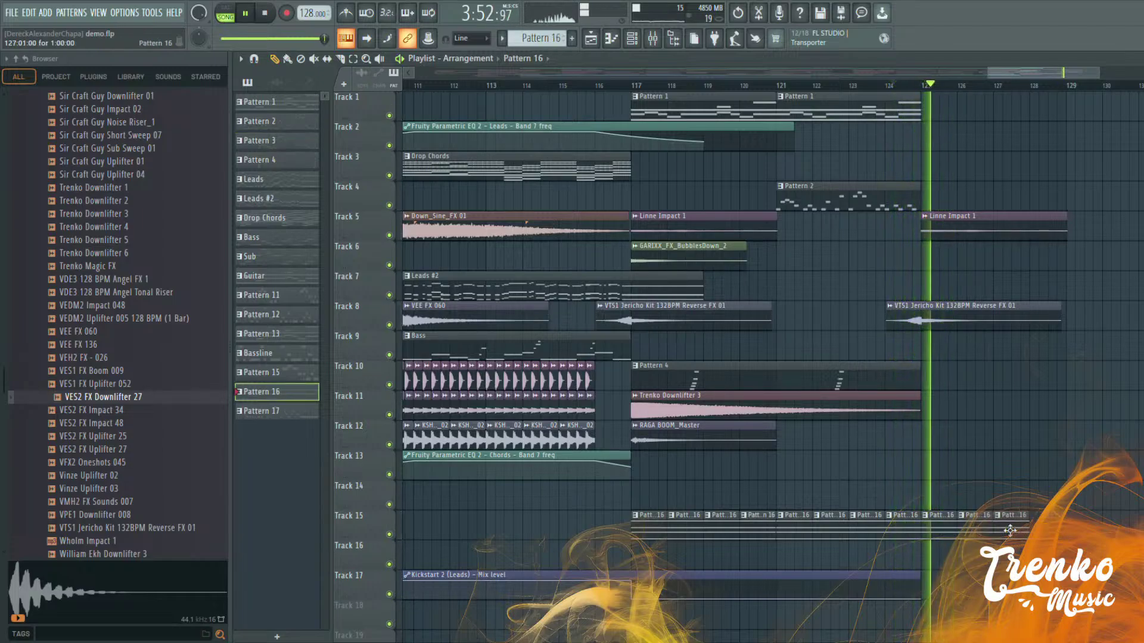
left_click(1042, 532)
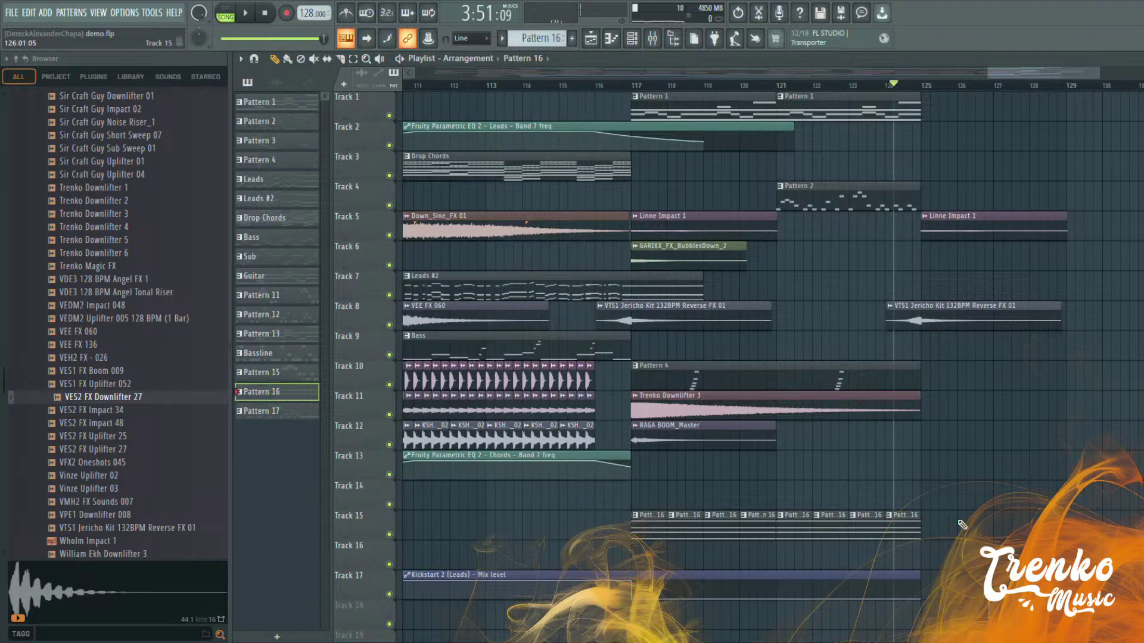
Copy RAGA BOOM_Master to bar 125 on Track 12 and repeat Pattern 16 on Track 15 in bars 125 through 128
scroll(703, 298, "down", 2)
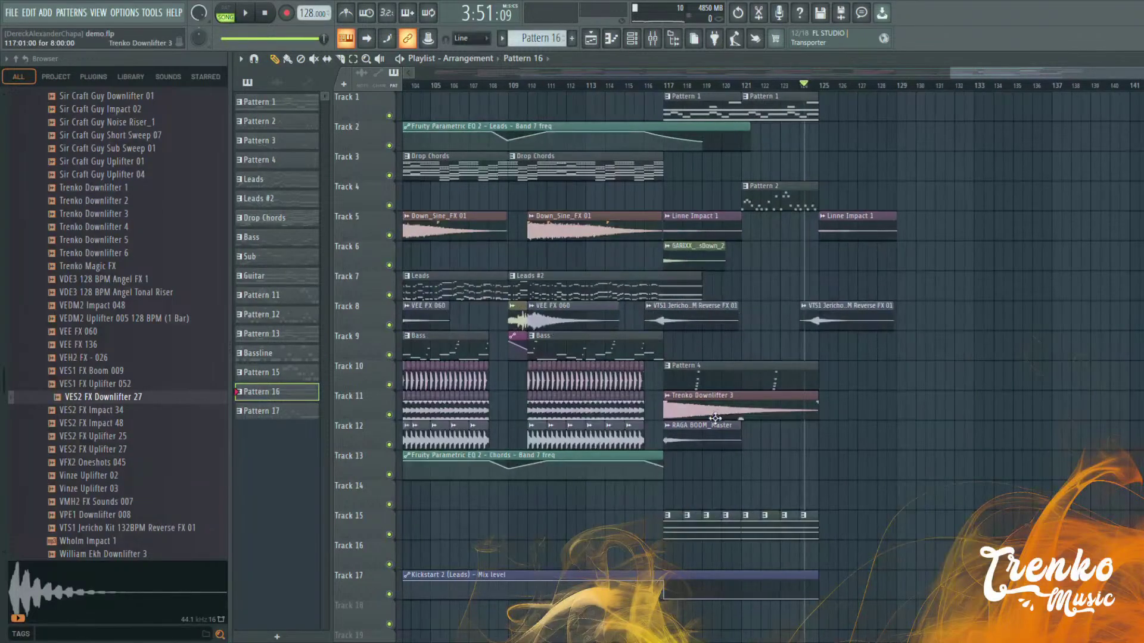
key("space")
scroll(745, 533, "up", 2)
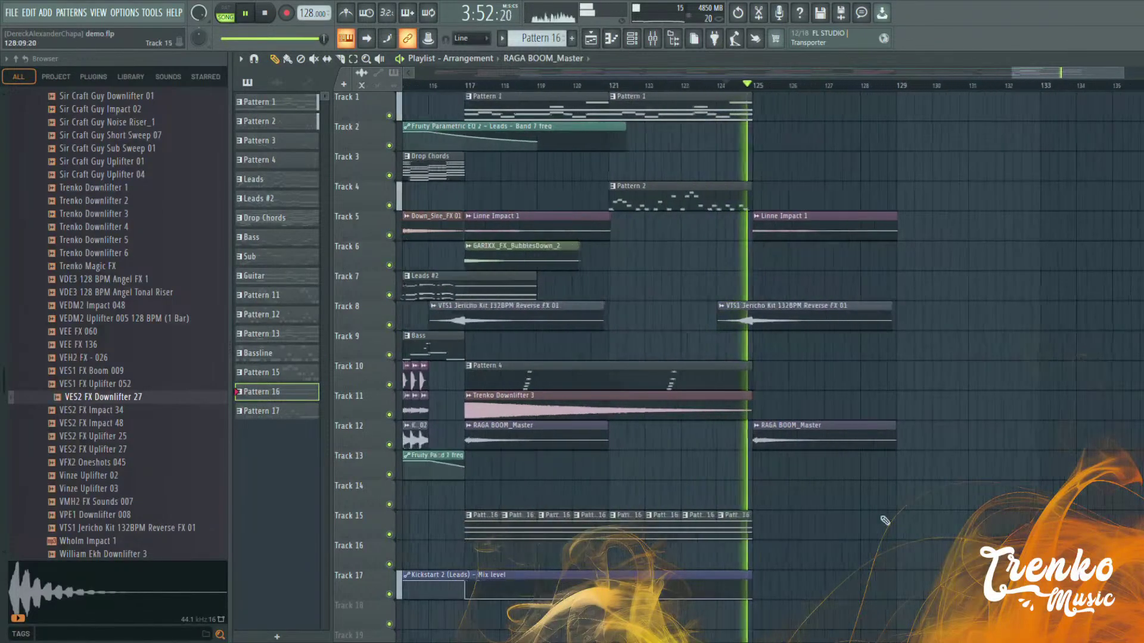
left_click(756, 534)
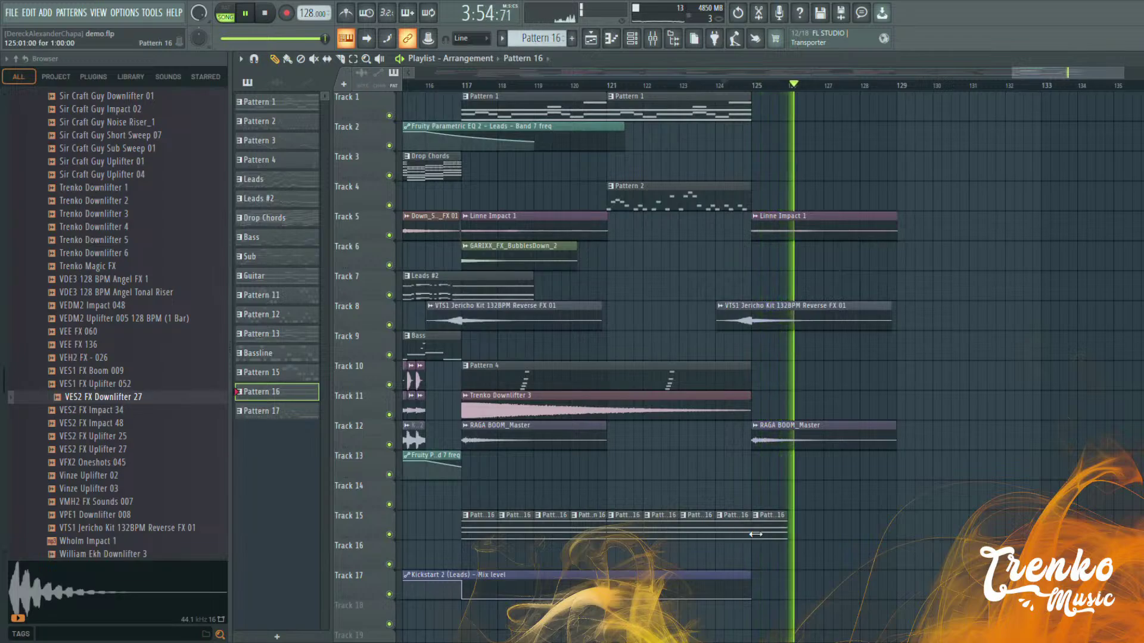
left_click(805, 530)
left_click(842, 531)
left_click(878, 531)
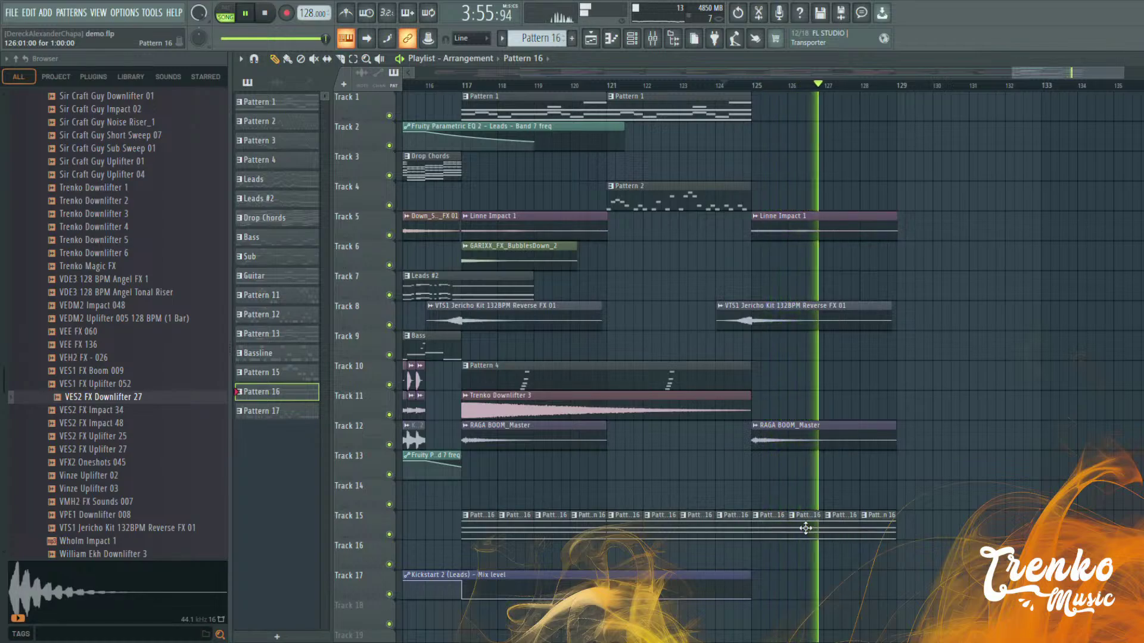
Play the drop from about bar 91 and lengthen the fade-out of the KSHMR_Punchy_Kick_38_G sample
scroll(517, 85, "down", 3)
left_click(516, 85)
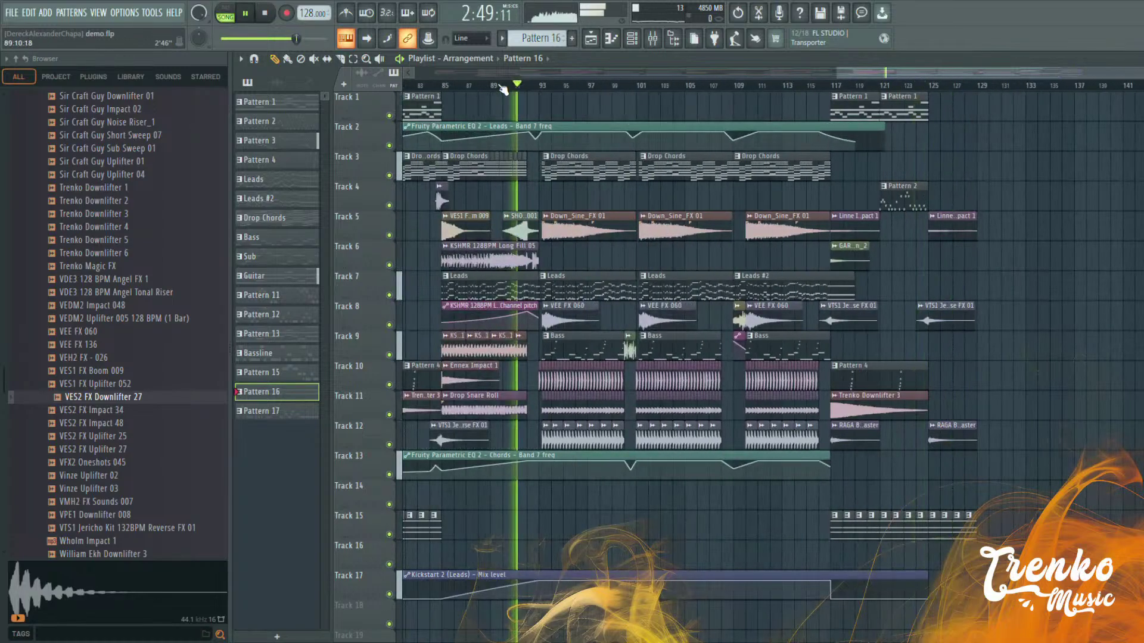
scroll(862, 71, "left", 2)
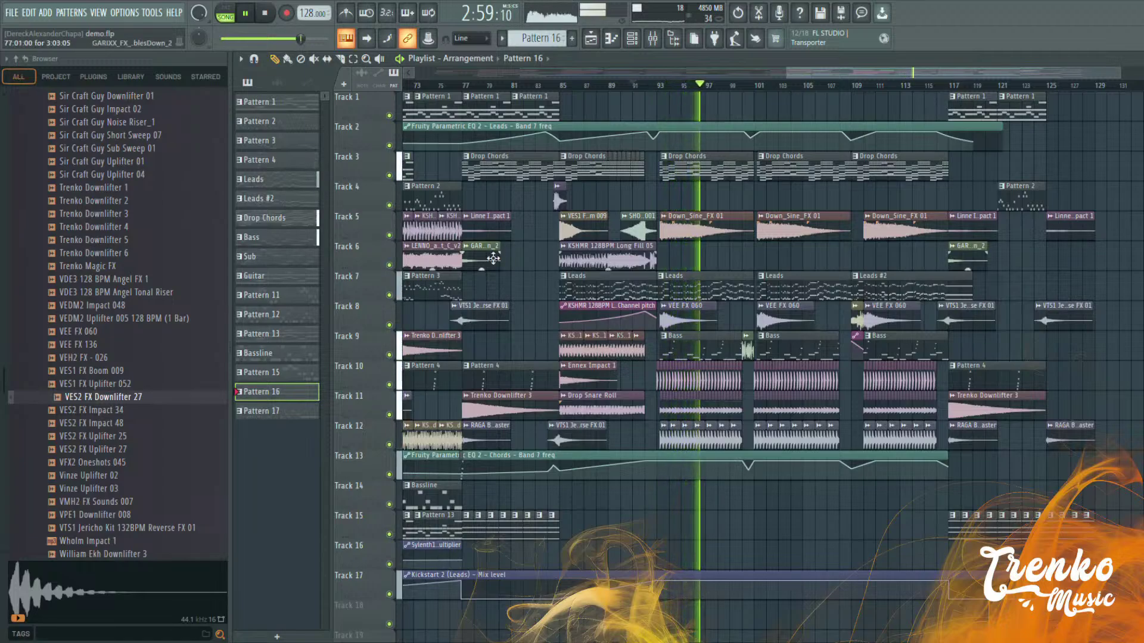
scroll(656, 378, "up", 5)
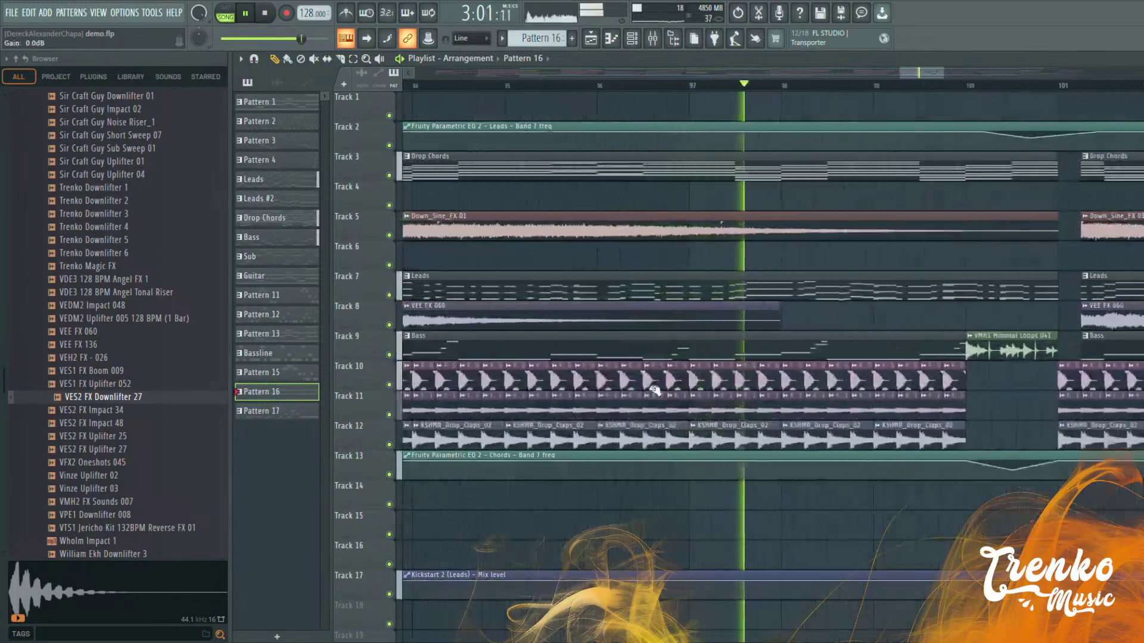
left_click(656, 378)
double_click(656, 378)
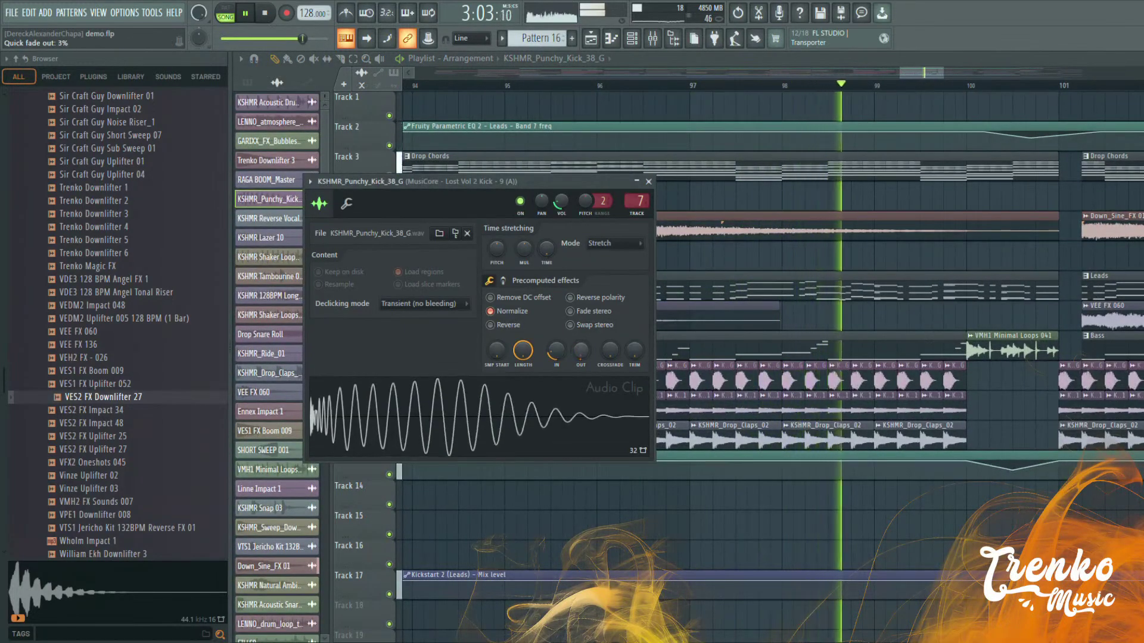
left_click_drag(575, 352, 574, 334)
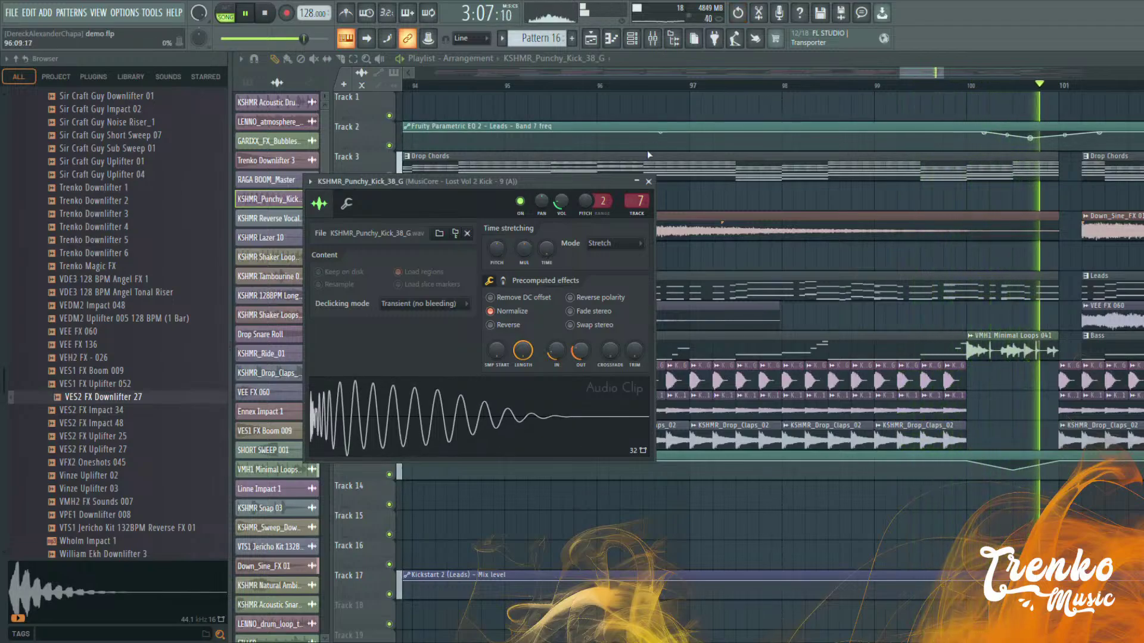
left_click(648, 181)
Listen to the drop from about bar 99 and check the settings of the VMH1 Minimal Loops 041 clip
scroll(601, 194, "down", 4)
scroll(617, 119, "up", 1)
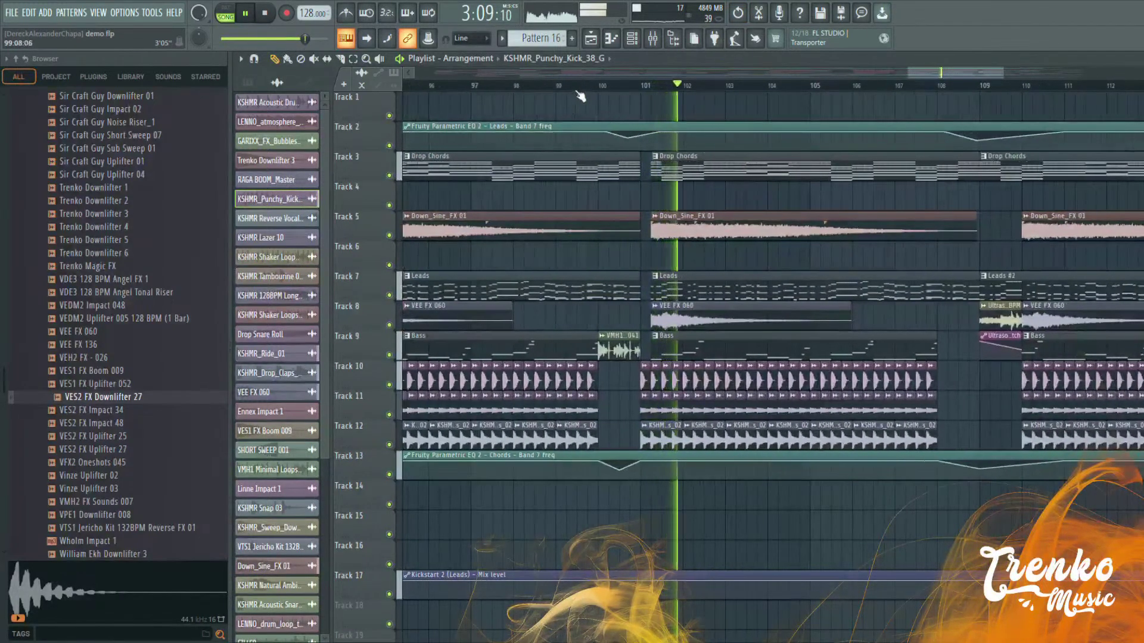
left_click(566, 86)
scroll(614, 158, "up", 2)
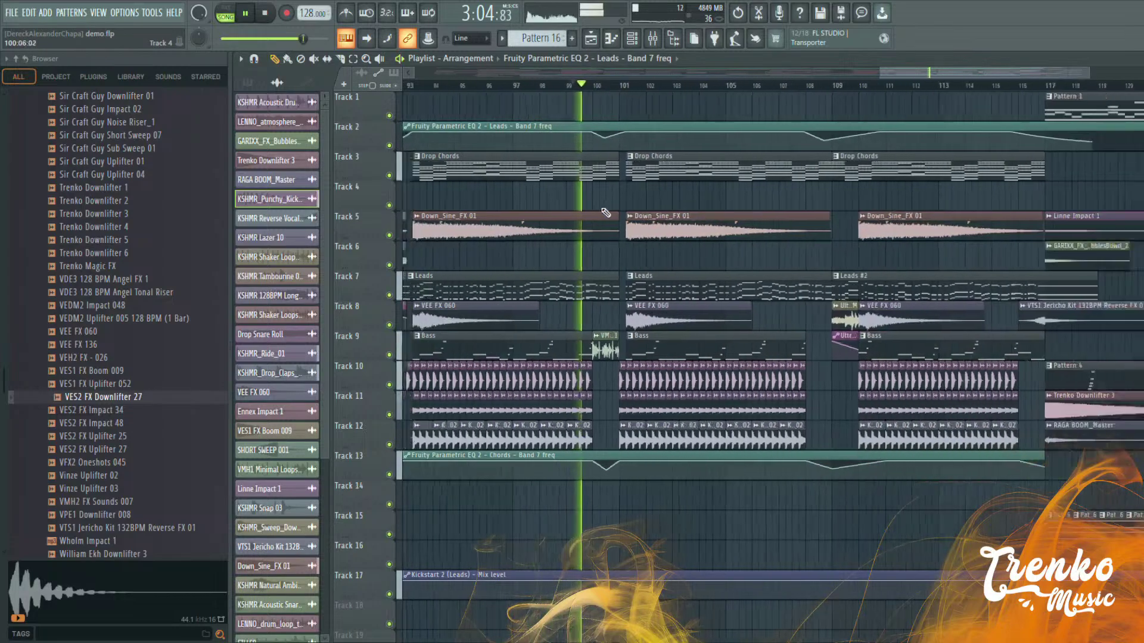
scroll(957, 160, "down", 3)
scroll(804, 172, "down", 3)
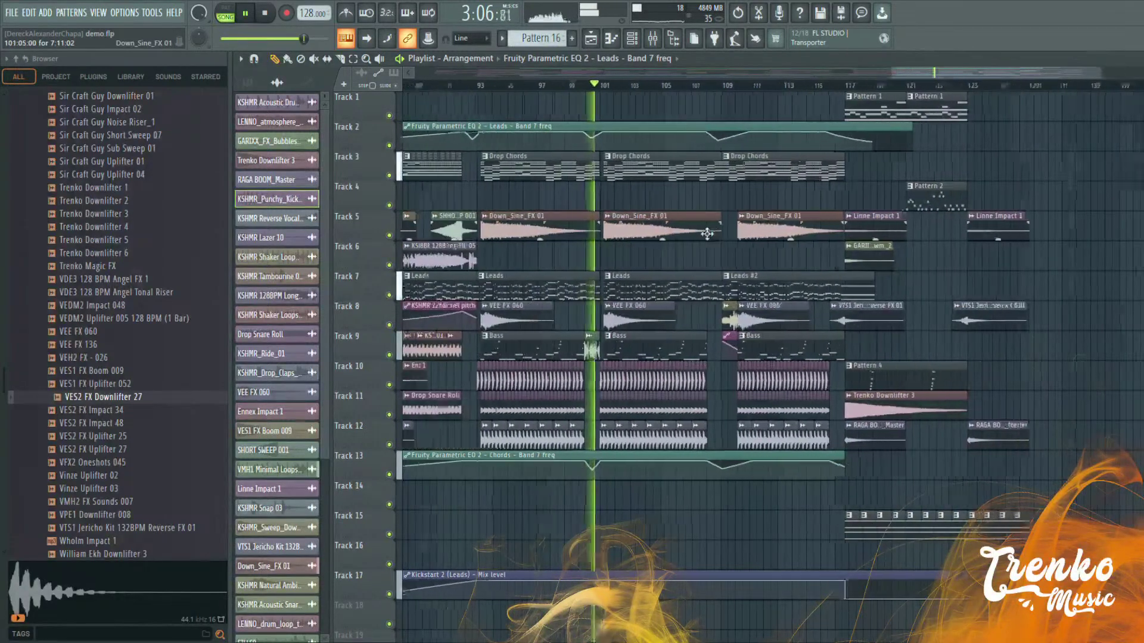
scroll(673, 231, "up", 5)
left_click_drag(959, 73, 942, 75)
scroll(942, 73, "up", 2)
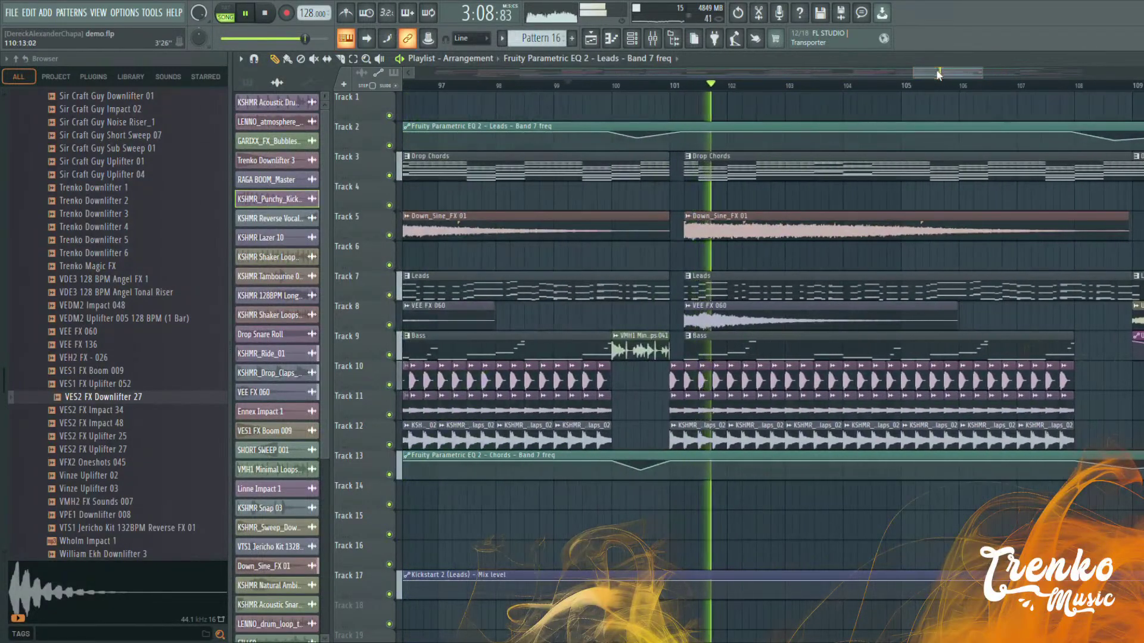
double_click(553, 356)
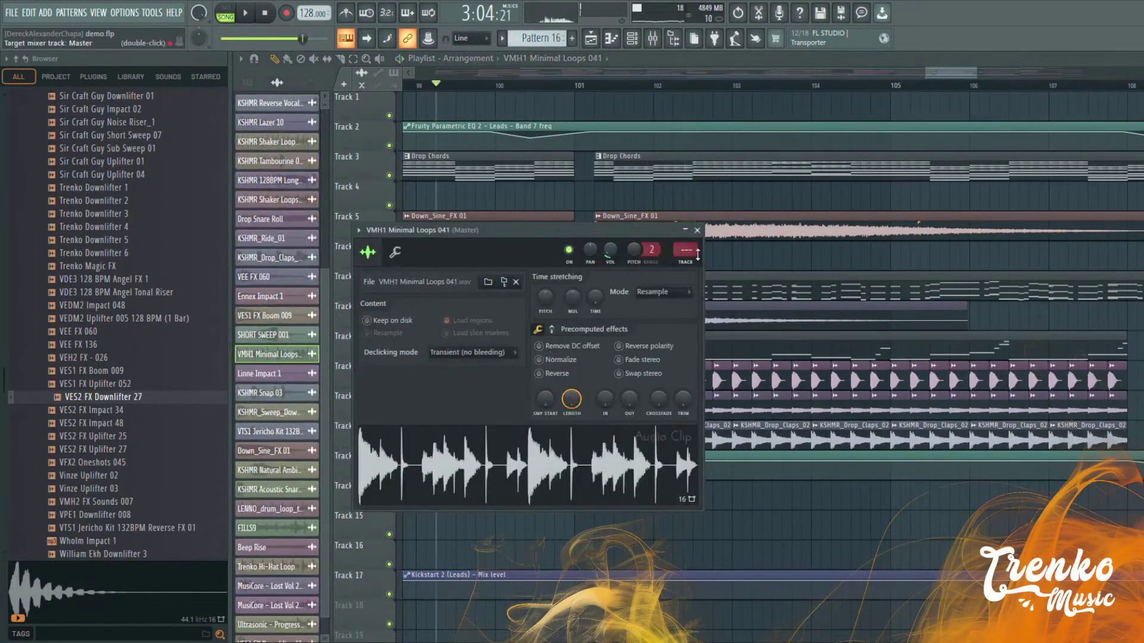
left_click(699, 230)
Copy the Ultrasonic Fill 10 clip to Track 4 at bar 100, and audition it with and without VMH1 Minimal Loops 041
scroll(706, 223, "down", 3)
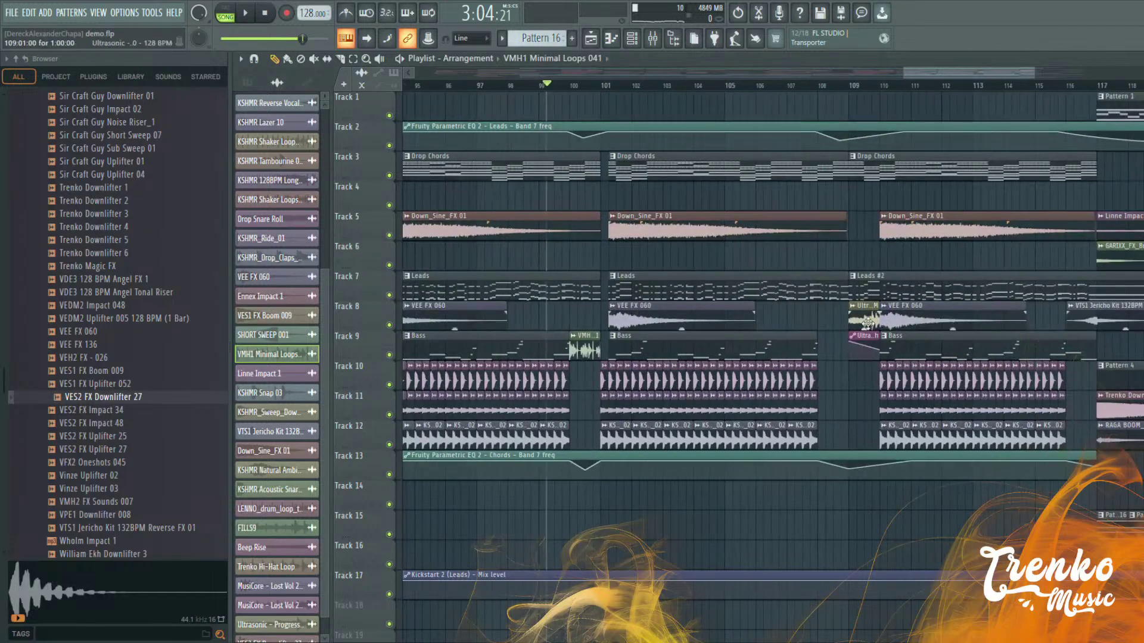
left_click_drag(638, 230, 586, 199)
scroll(579, 348, "up", 3)
right_click(585, 352)
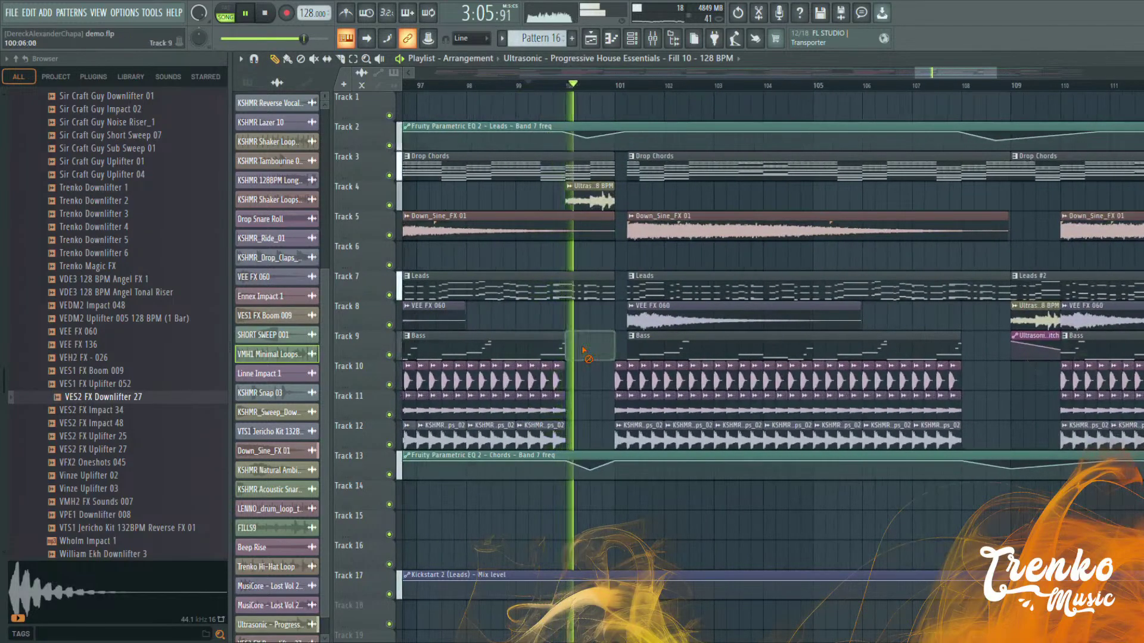
key("ctrl+z")
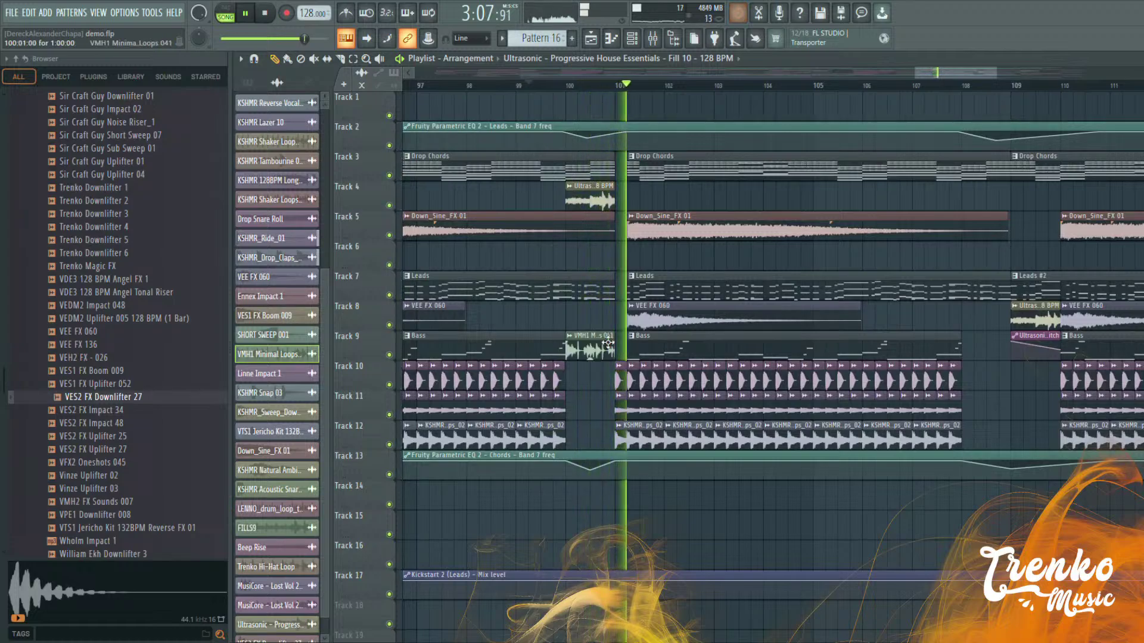
left_click(535, 85)
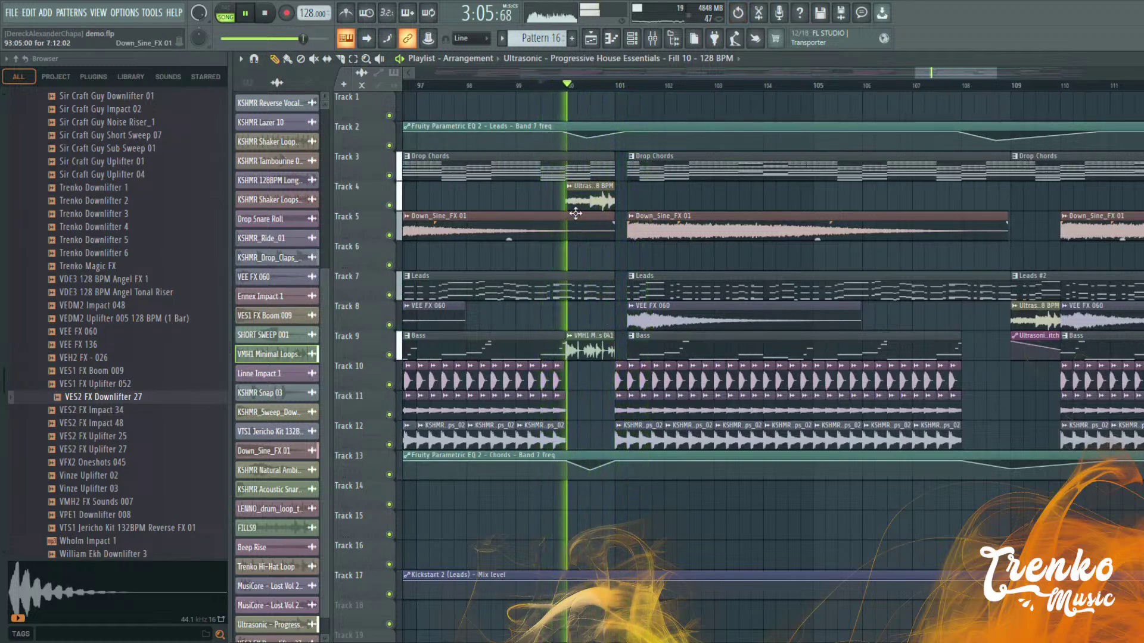
Trim the start of the Ultrasonic Fill 10 clip on Track 4 to 100:09:00 and play it from about bar 99
left_click_drag(572, 203, 580, 203)
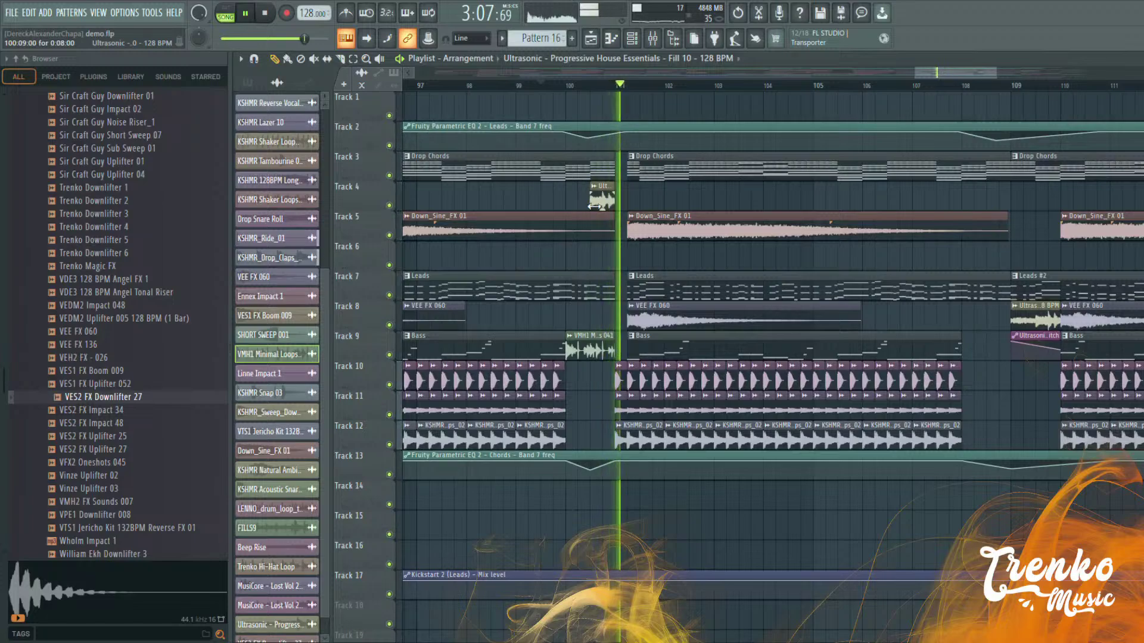
scroll(542, 144, "down", 2)
left_click(535, 86)
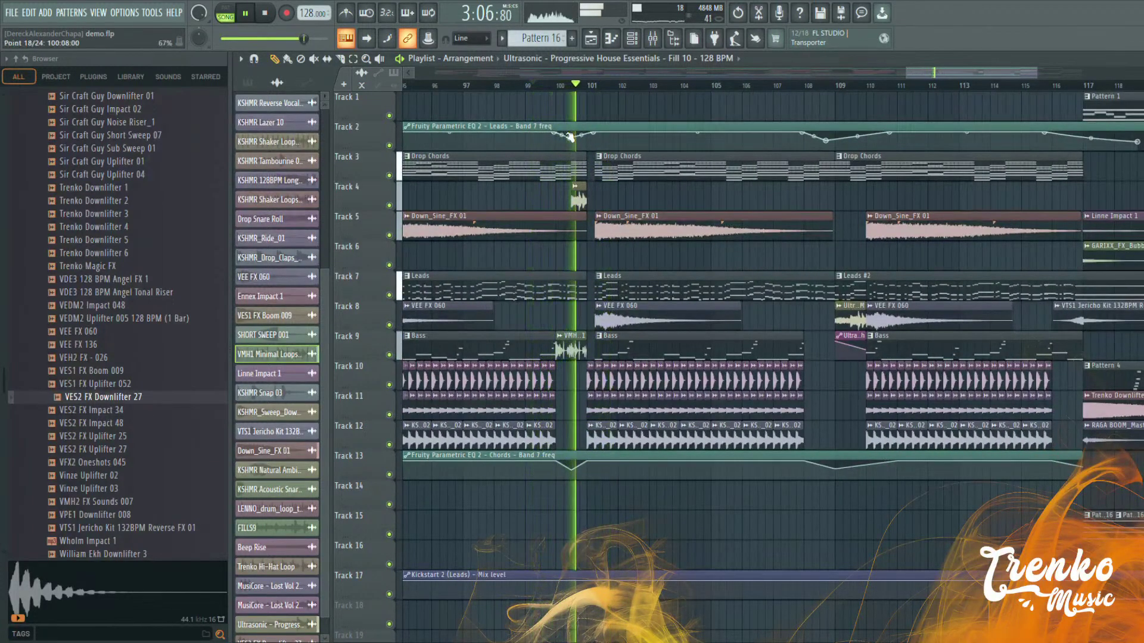
Try starting the Ultrasonic Fill 10 clip on Track 4 at 100:11:00, audition it, and extend its start back to 100:09:00
scroll(588, 147, "up", 2)
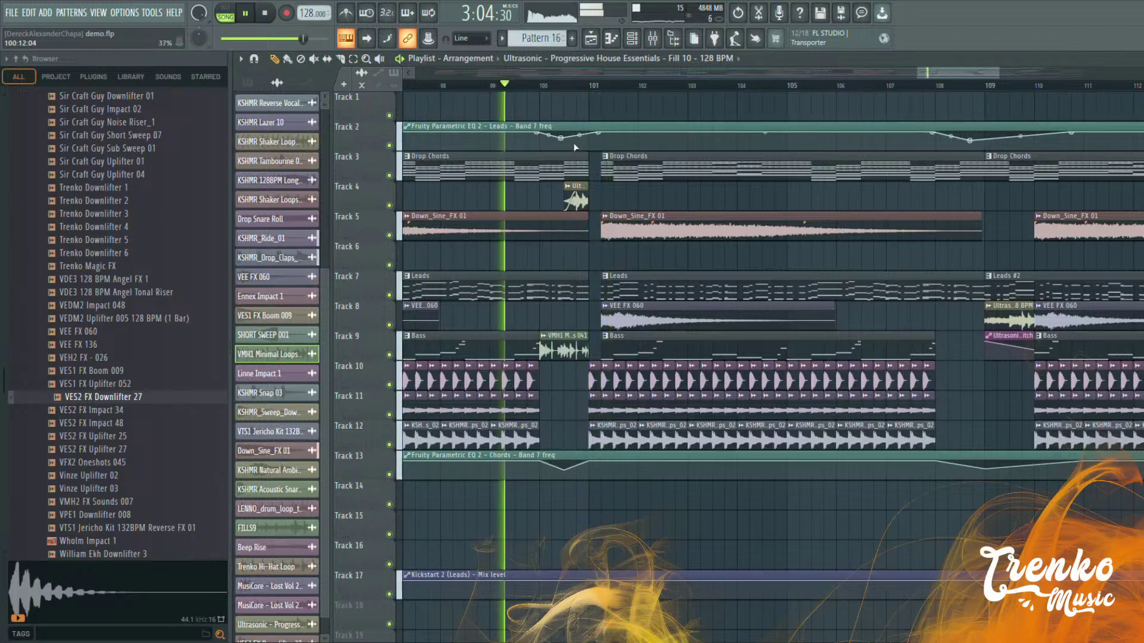
scroll(567, 222, "up", 3)
left_click_drag(555, 197, 571, 195)
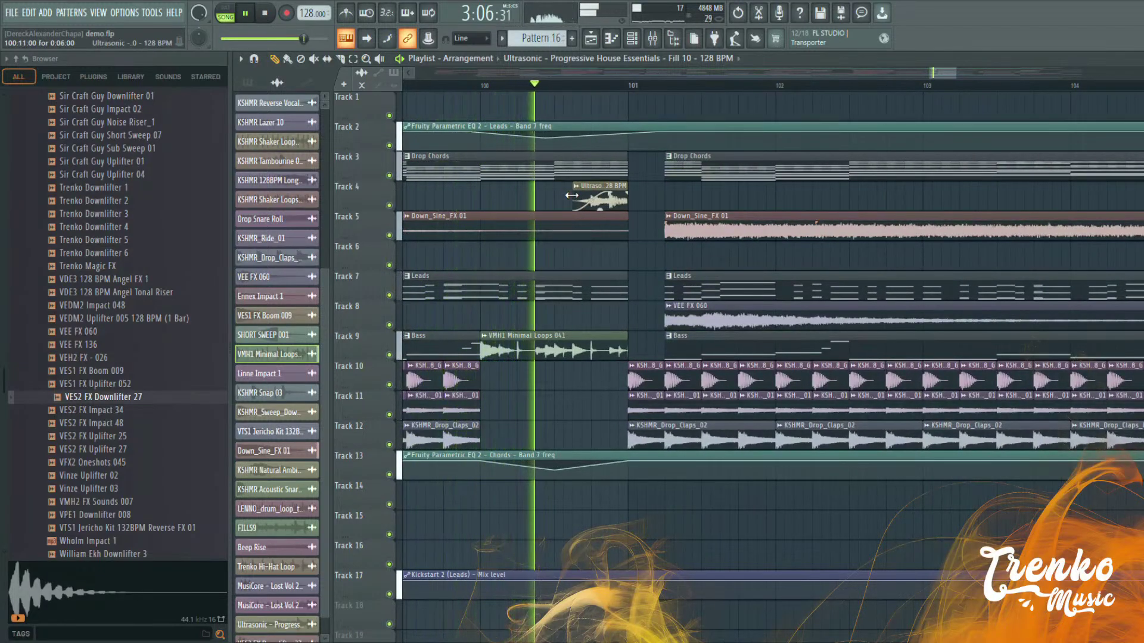
key("space")
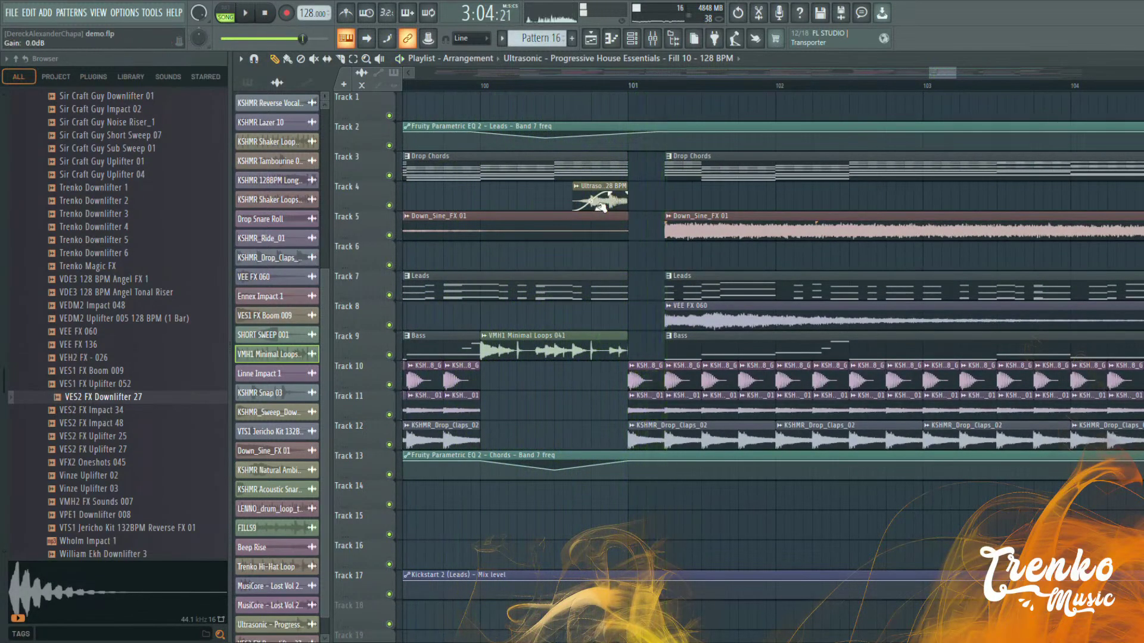
left_click_drag(617, 190, 586, 195)
key("space")
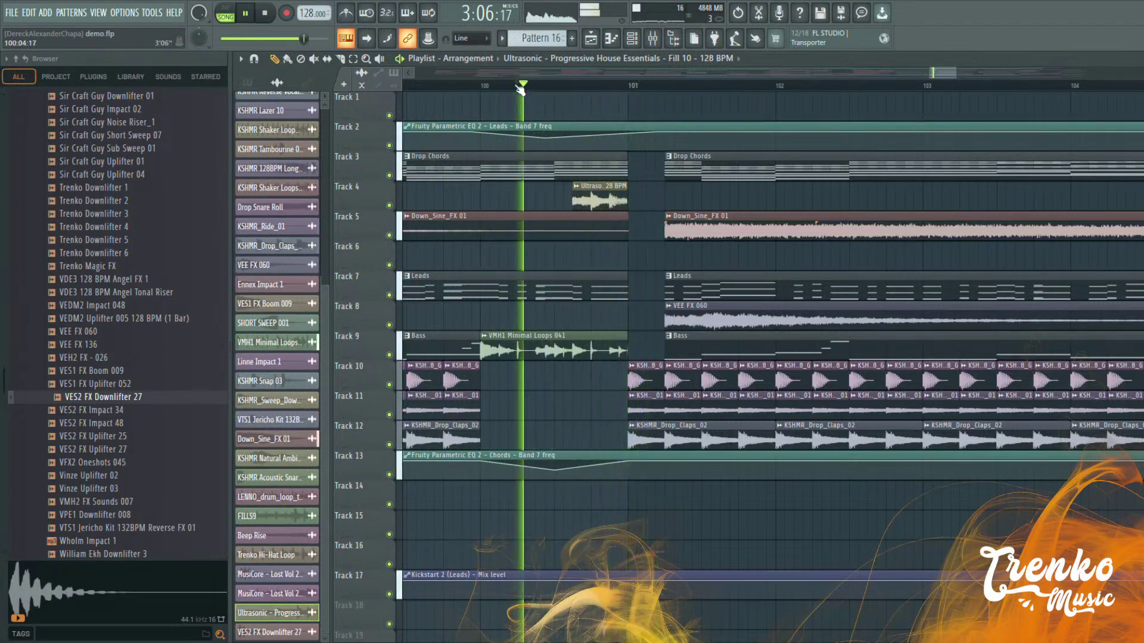
key("space")
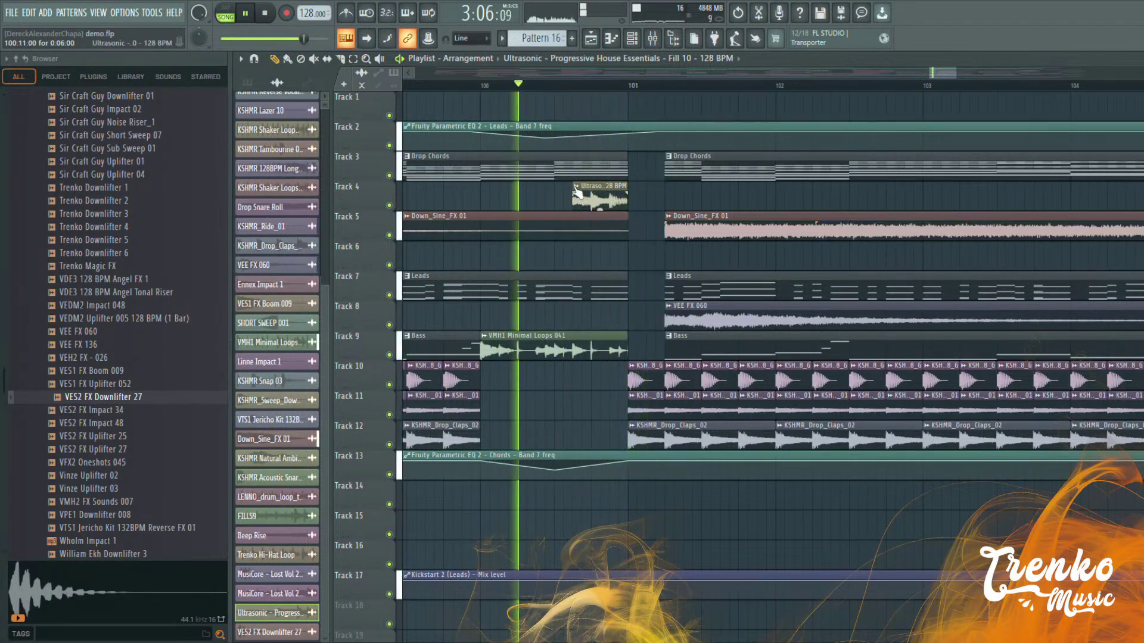
left_click_drag(577, 191, 558, 190)
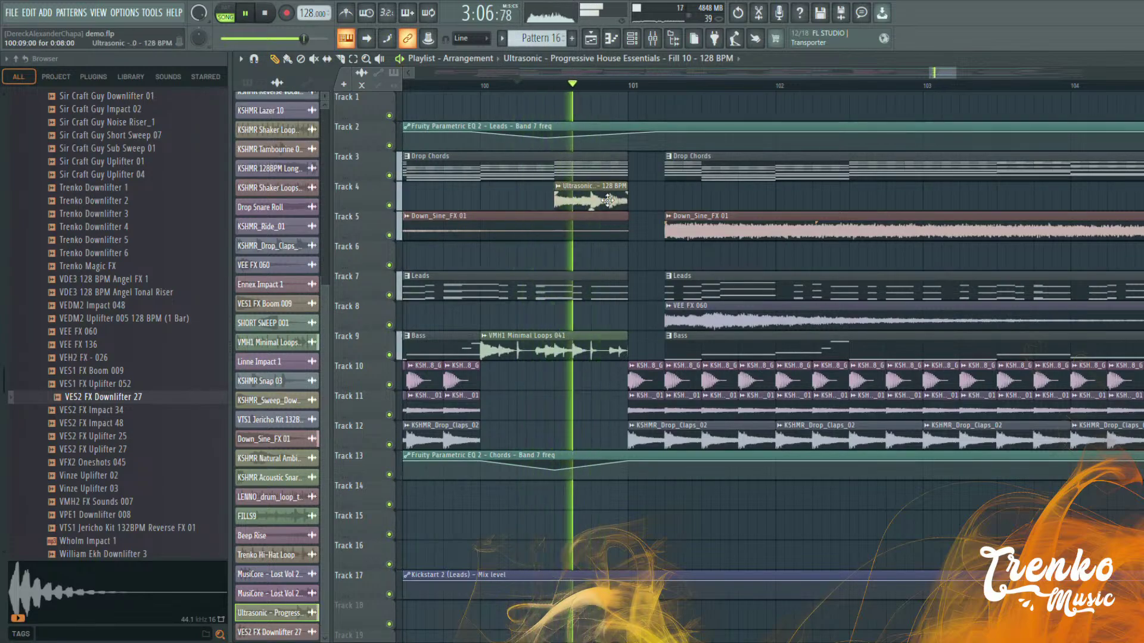
Listen to the drop from about bar 92 through the fill in bar 100
scroll(524, 233, "down", 5)
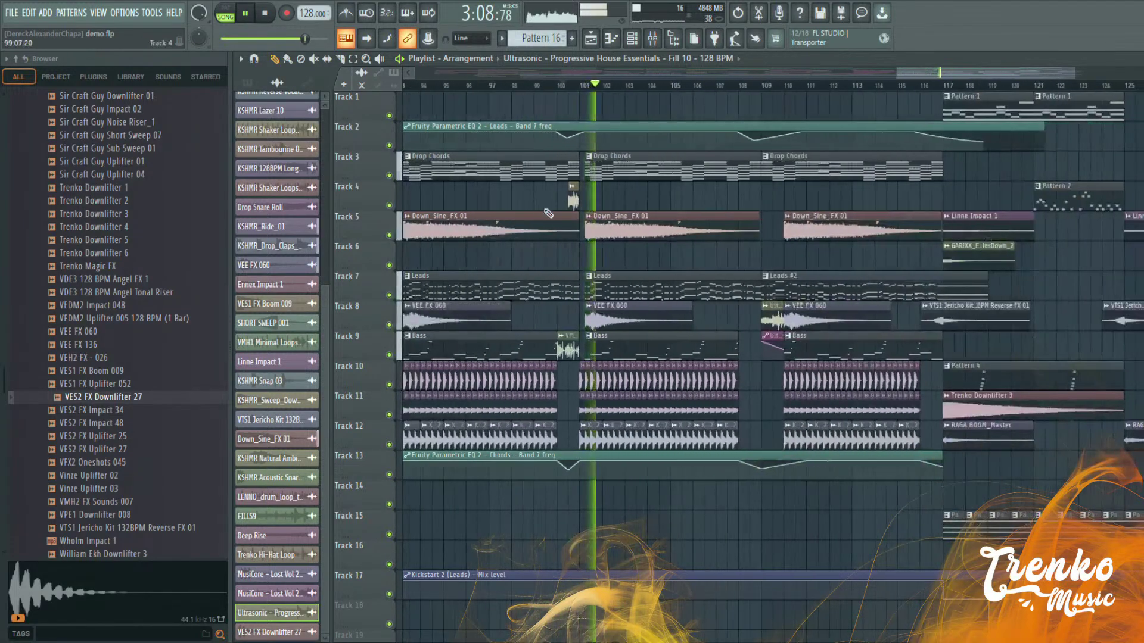
scroll(613, 206, "up", 3)
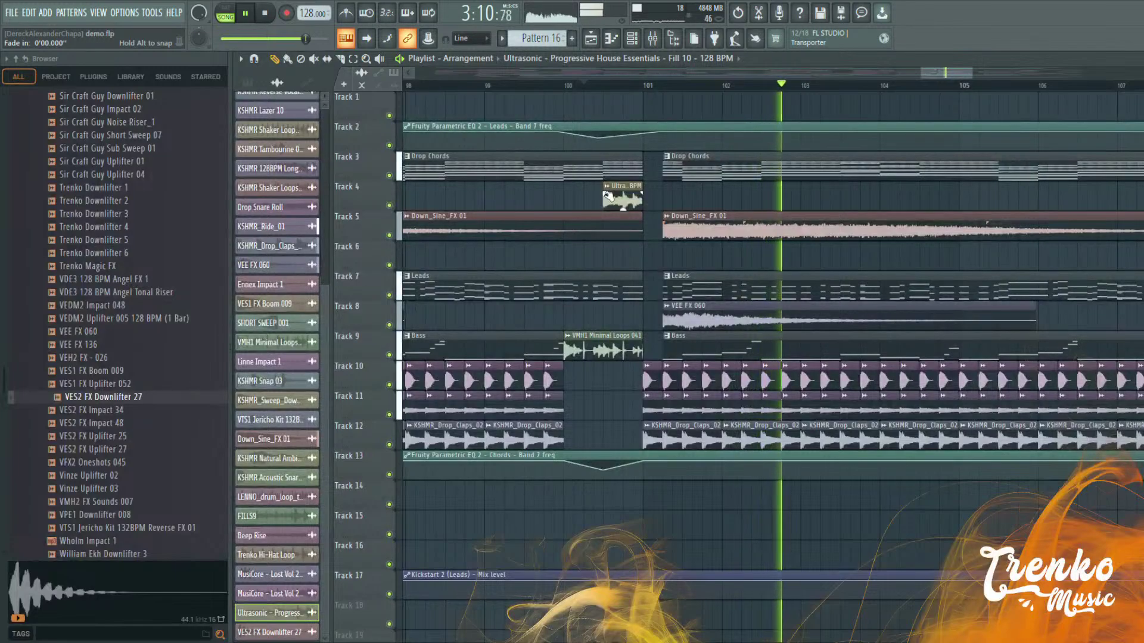
scroll(439, 92, "down", 4)
left_click(439, 88)
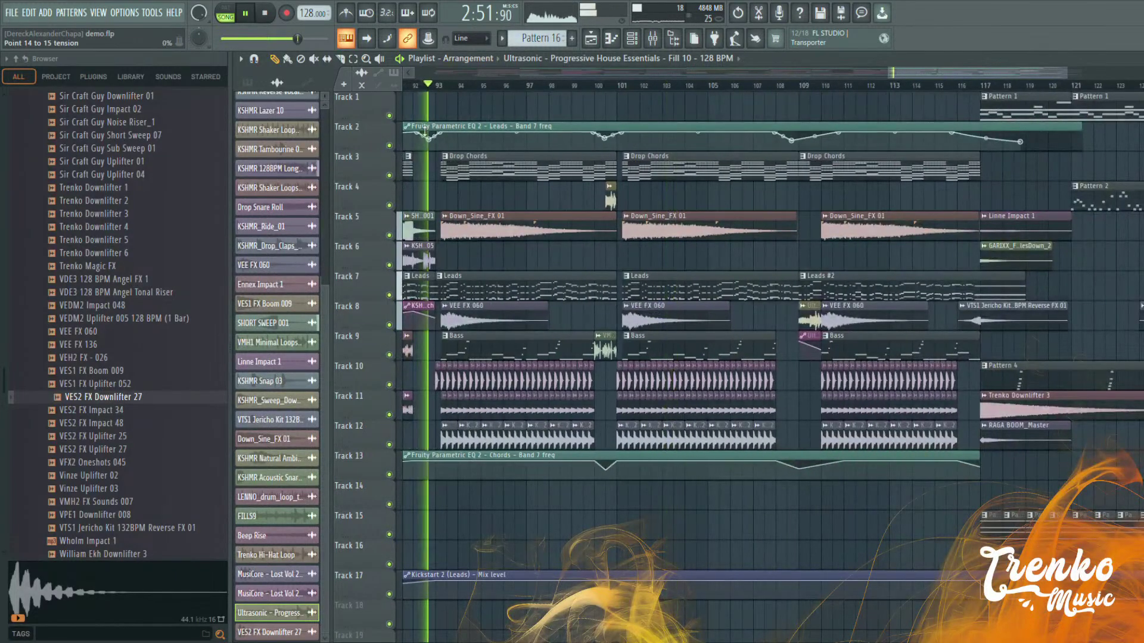
scroll(461, 155, "up", 3)
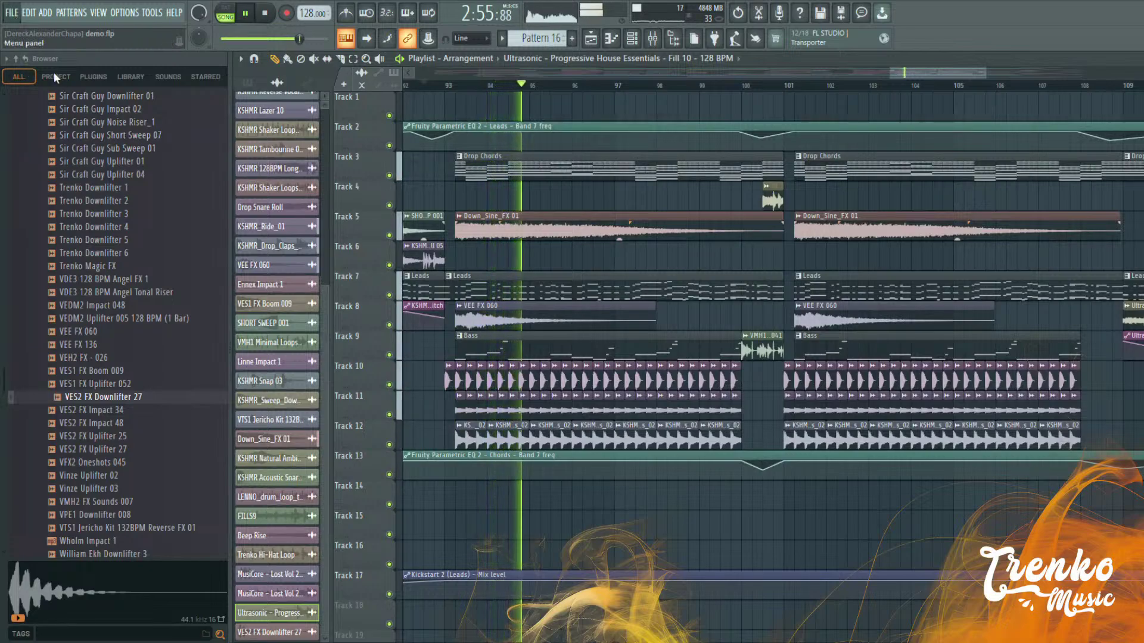
Open the Raum effect on the Leads mixer track and set its Mix to 27.5%
left_click(520, 282)
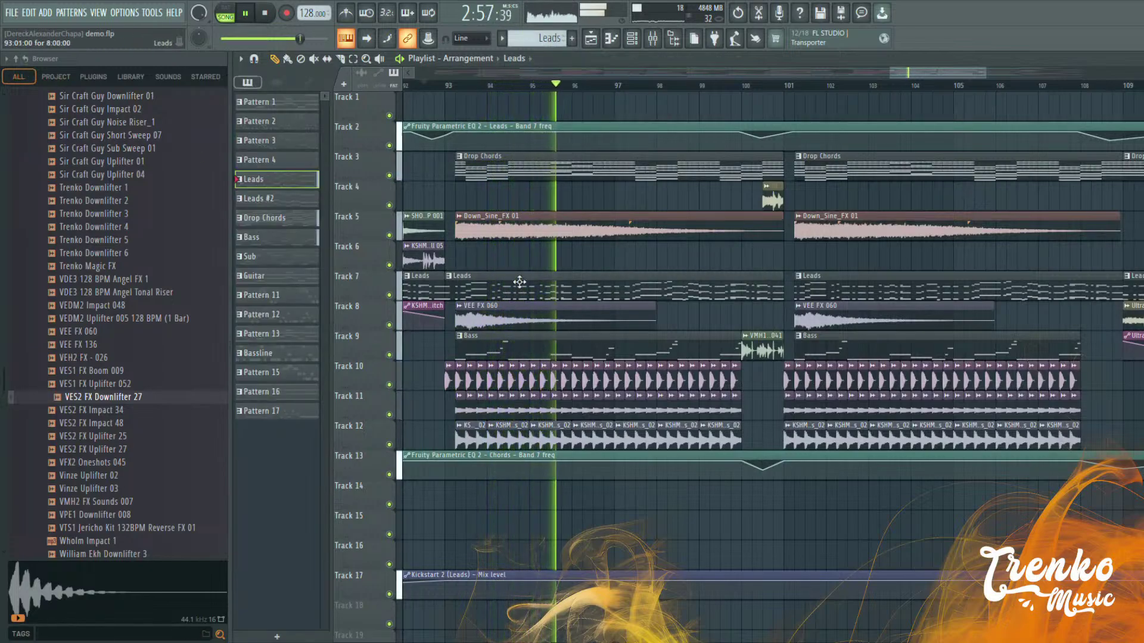
left_click(654, 39)
left_click(585, 247)
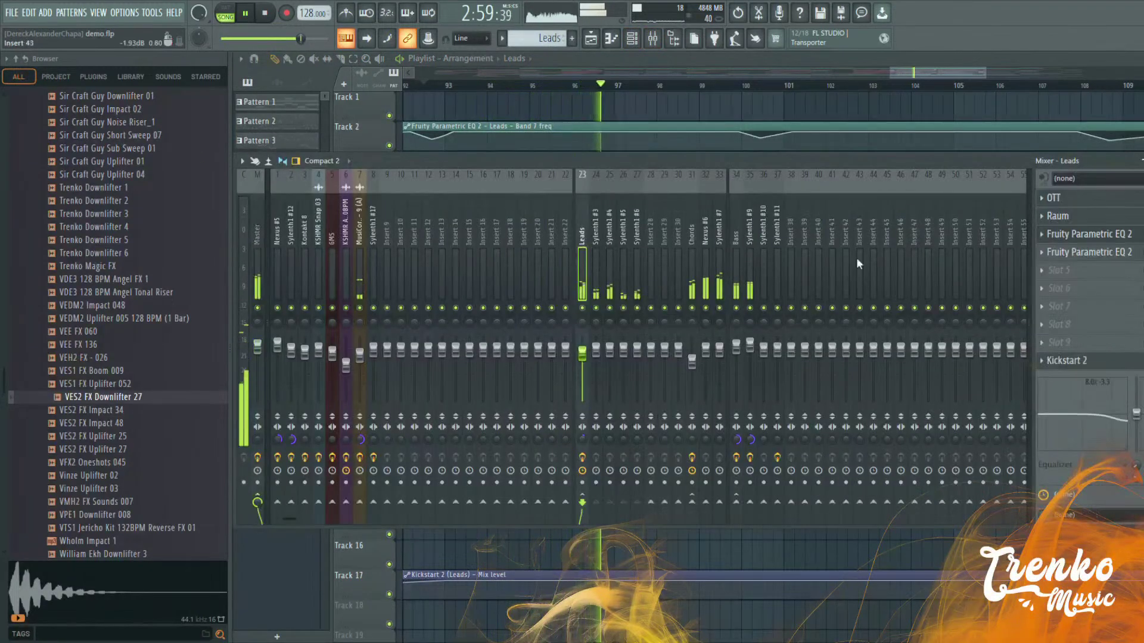
left_click(1063, 216)
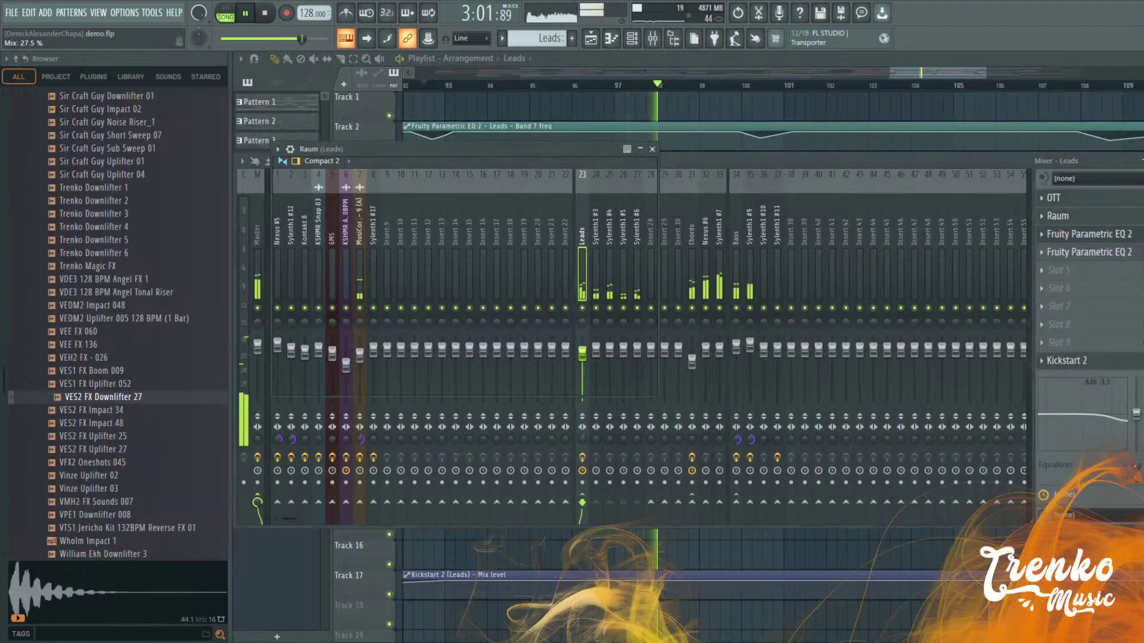
left_click(927, 72)
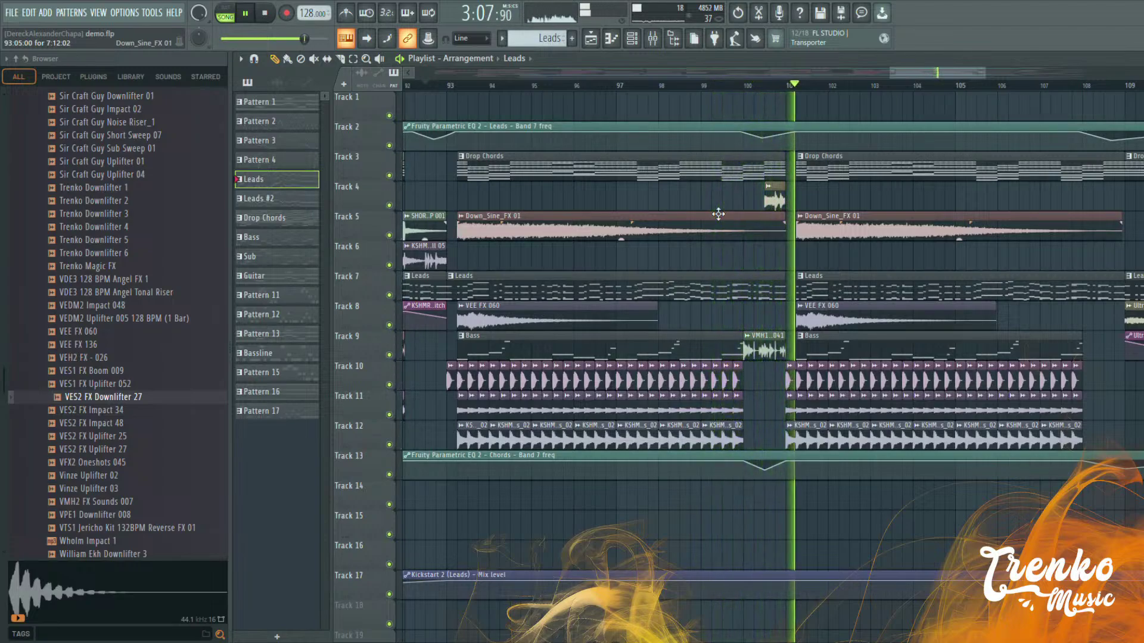
Delete the Ultrasonic Fill 10 clip in bar 100 on Track 4
scroll(712, 211, "up", 2)
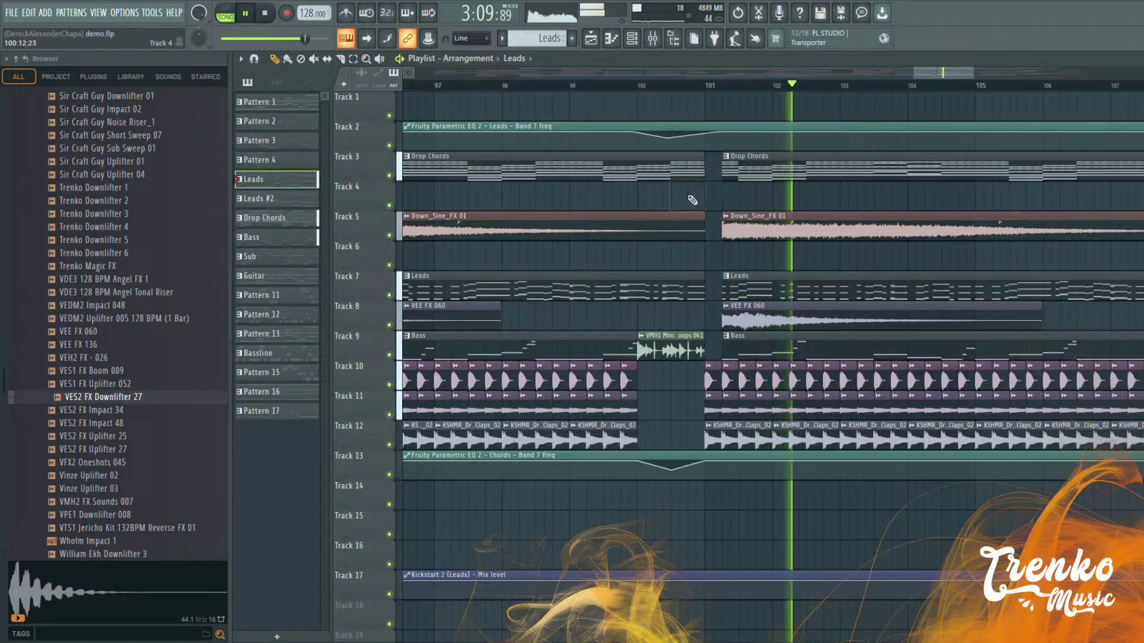
scroll(657, 180, "down", 3)
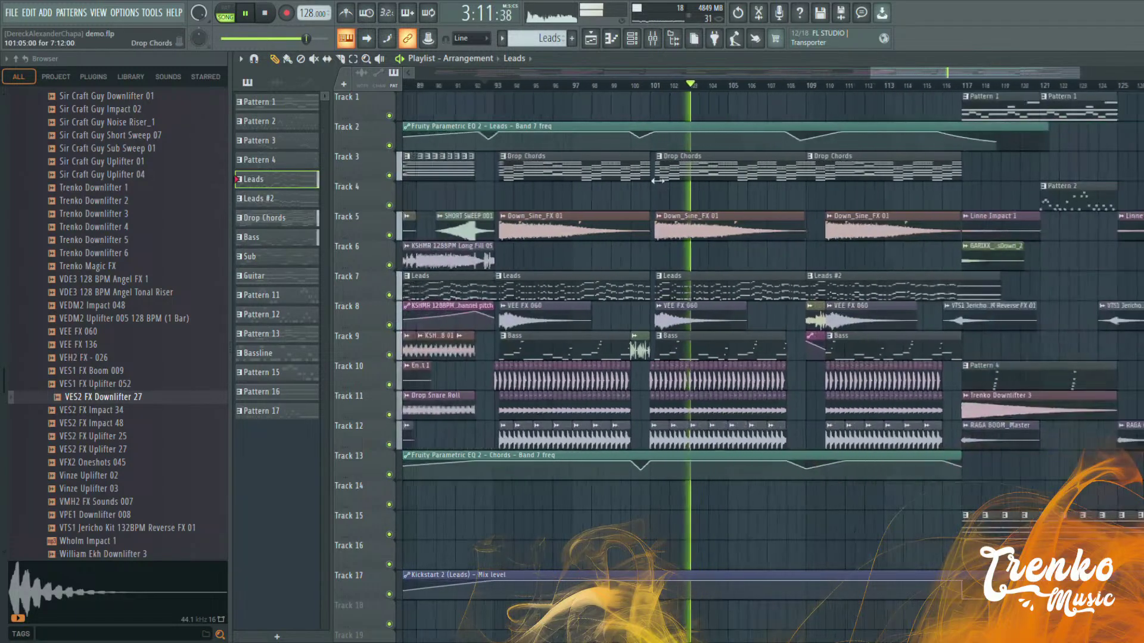
Set the channel volume of KSHMR_Drop_Claps_02 to 8% and of KSHMR_Ride_01 to 15%
scroll(687, 411, "up", 2)
double_click(685, 430)
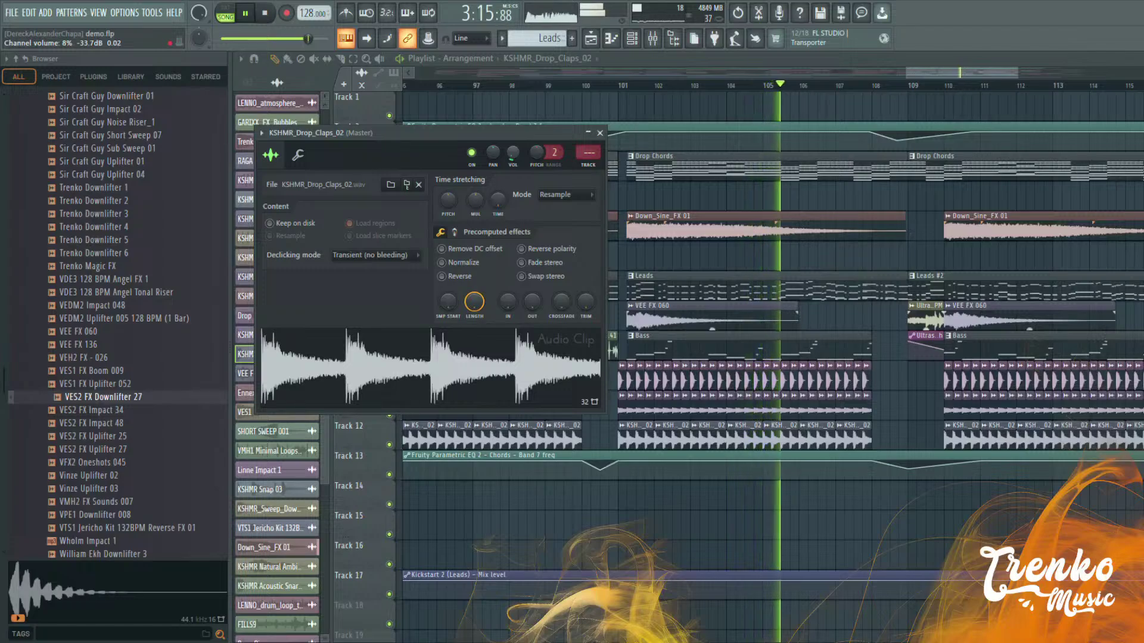
scroll(739, 420, "up", 3)
double_click(740, 411)
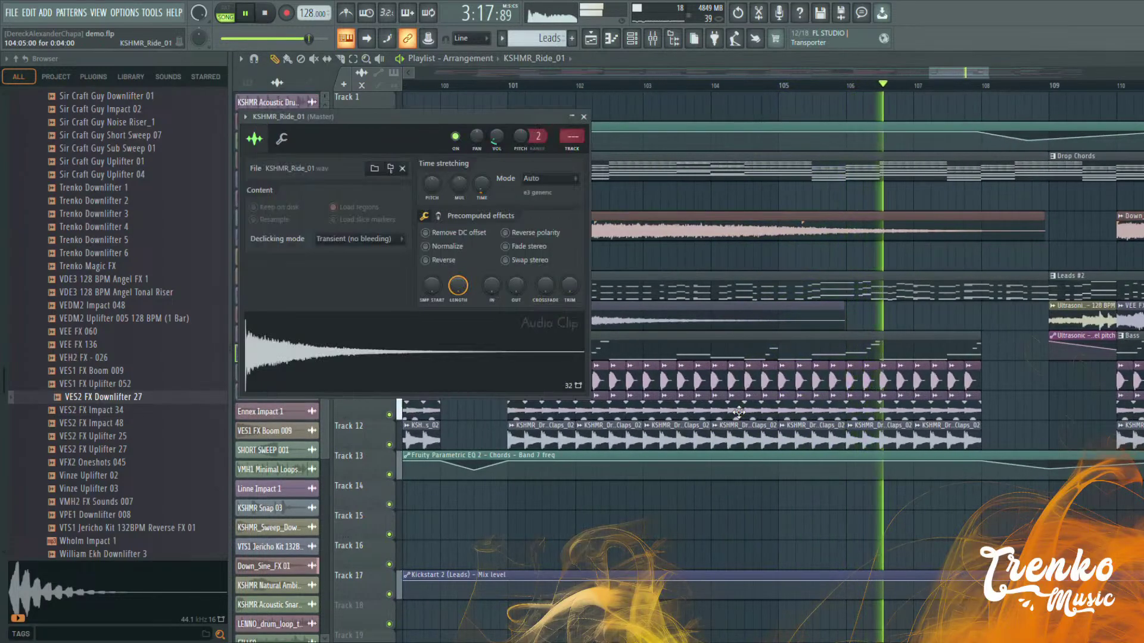
left_click_drag(504, 147, 504, 141)
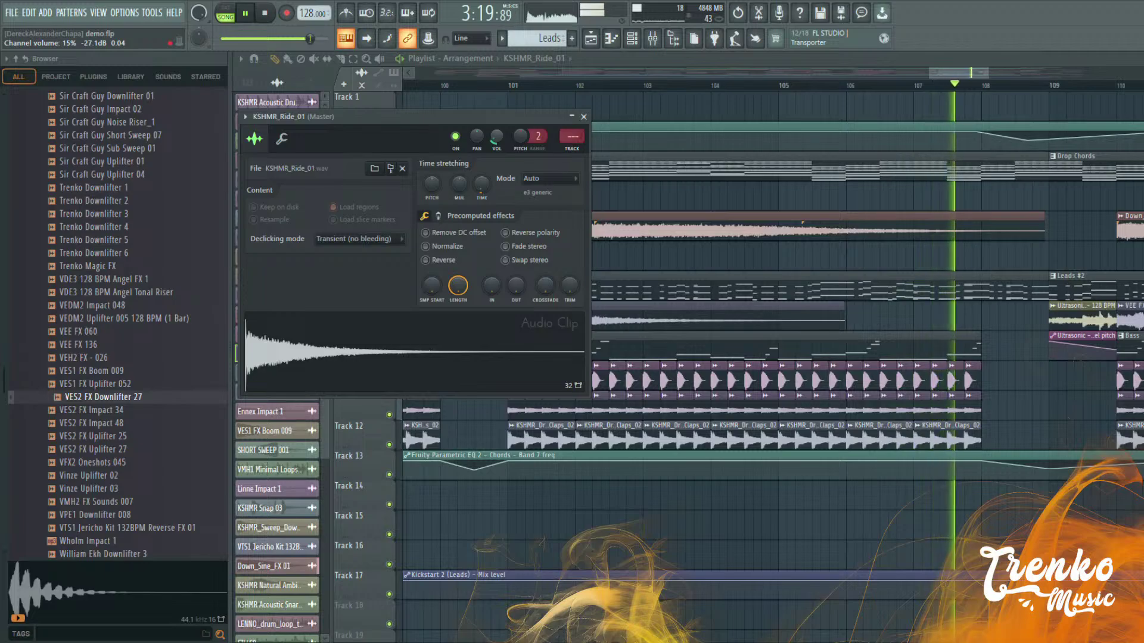
left_click(583, 116)
Remove the first kick and ride hits at bar 110 and trim the first KSHMR_Drop_Claps_02 clip there to start one beat in
scroll(575, 170, "down", 4)
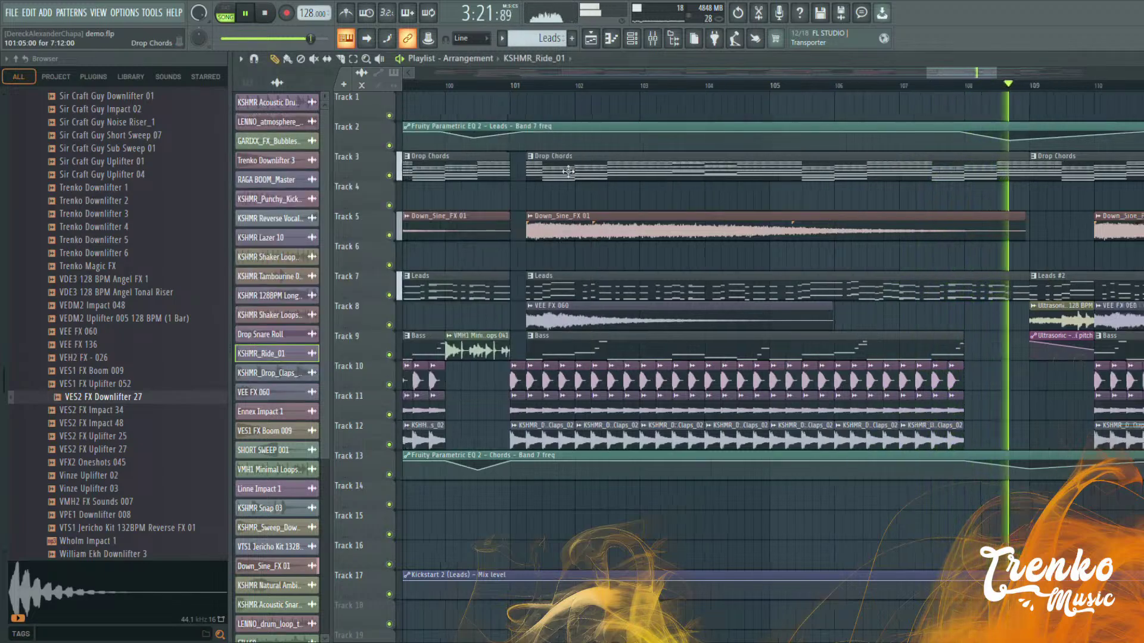
scroll(805, 300, "up", 3)
scroll(660, 261, "up", 2)
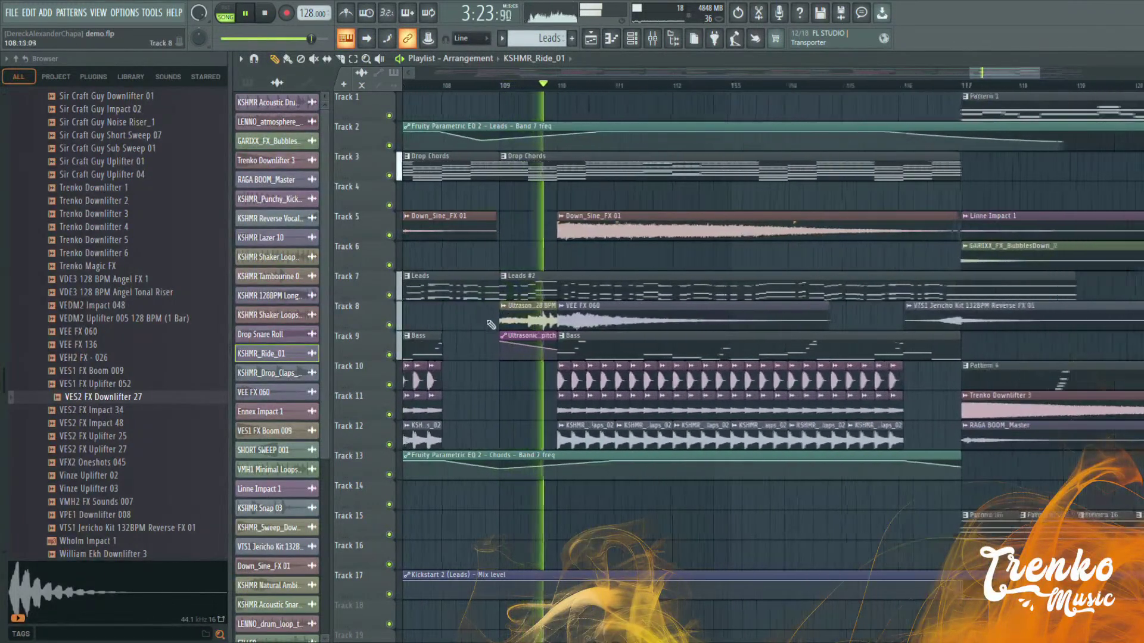
left_click(446, 85)
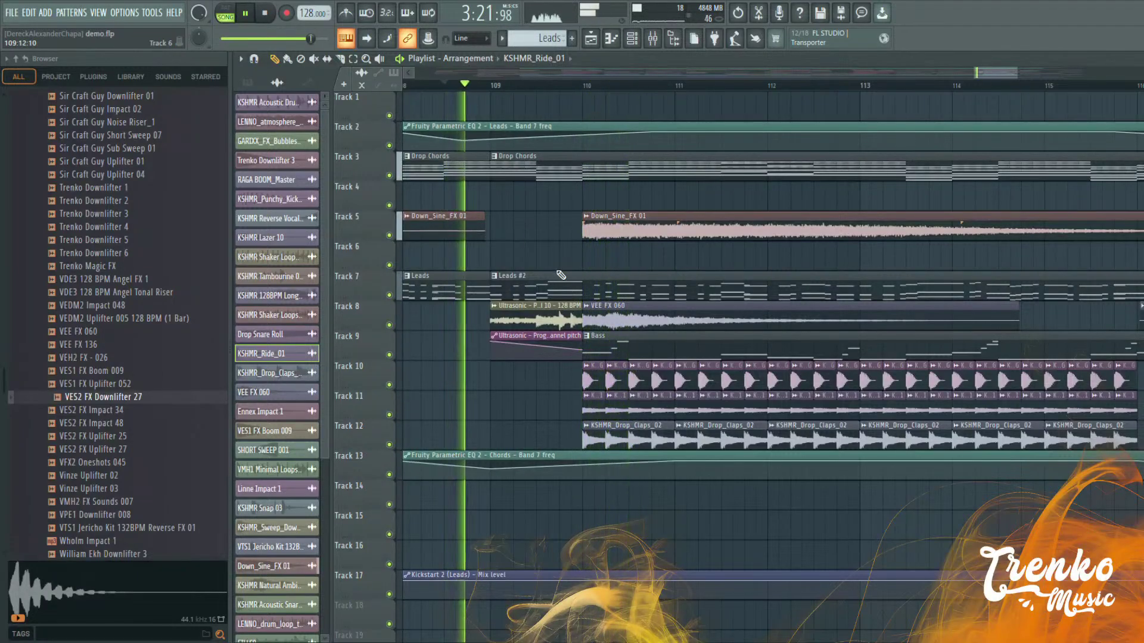
right_click(594, 382)
right_click(595, 405)
right_click(602, 431)
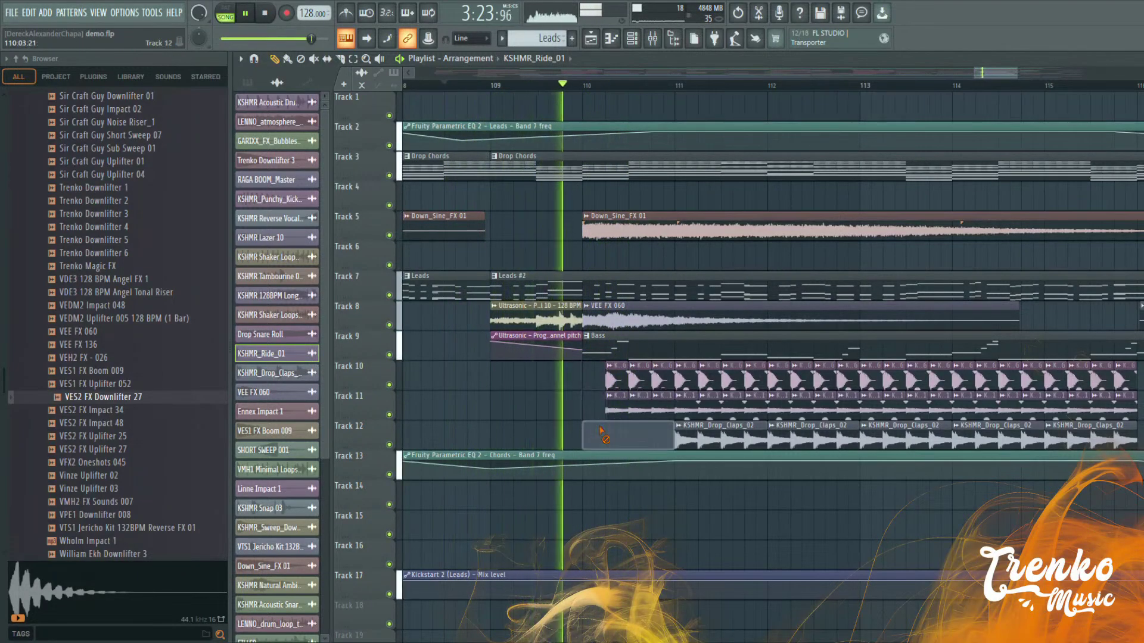
left_click(583, 440)
key("space")
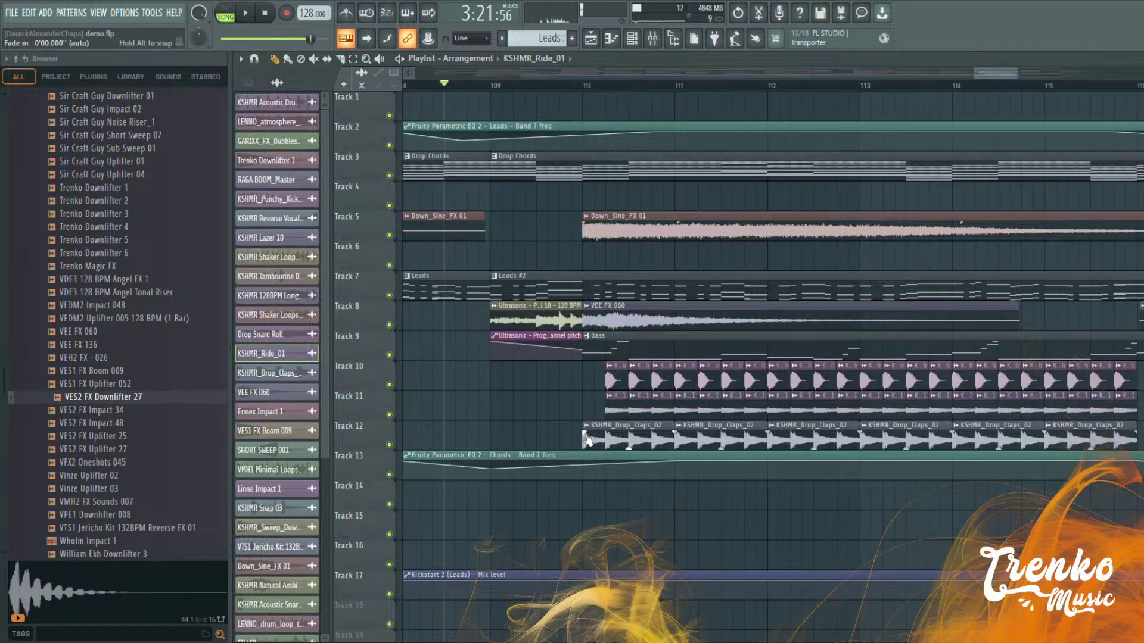
key("space")
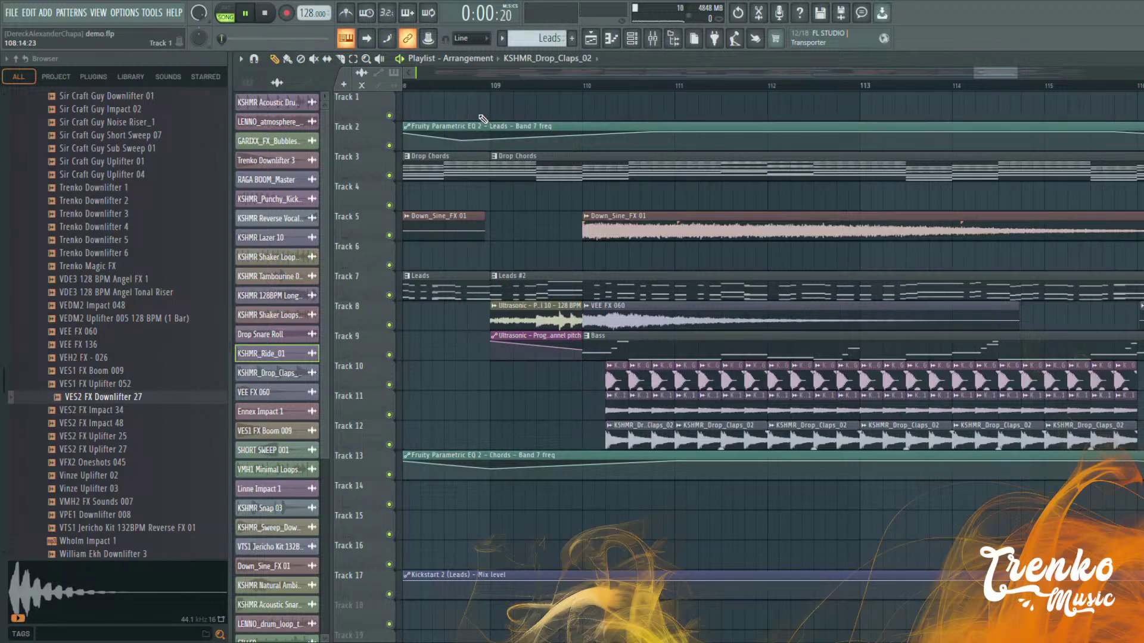
Move the Down_Sine_FX 01 and VEE FX 060 clips at bar 110 one beat forward to 110:05:00
key("space")
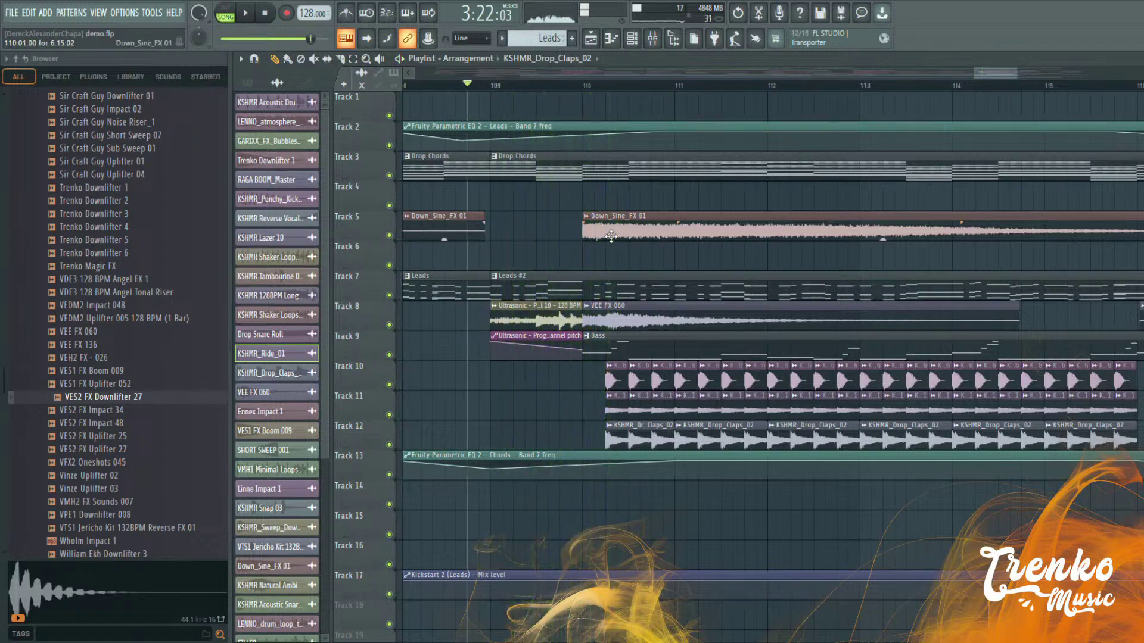
left_click_drag(610, 239, 634, 239)
left_click_drag(643, 311, 665, 311)
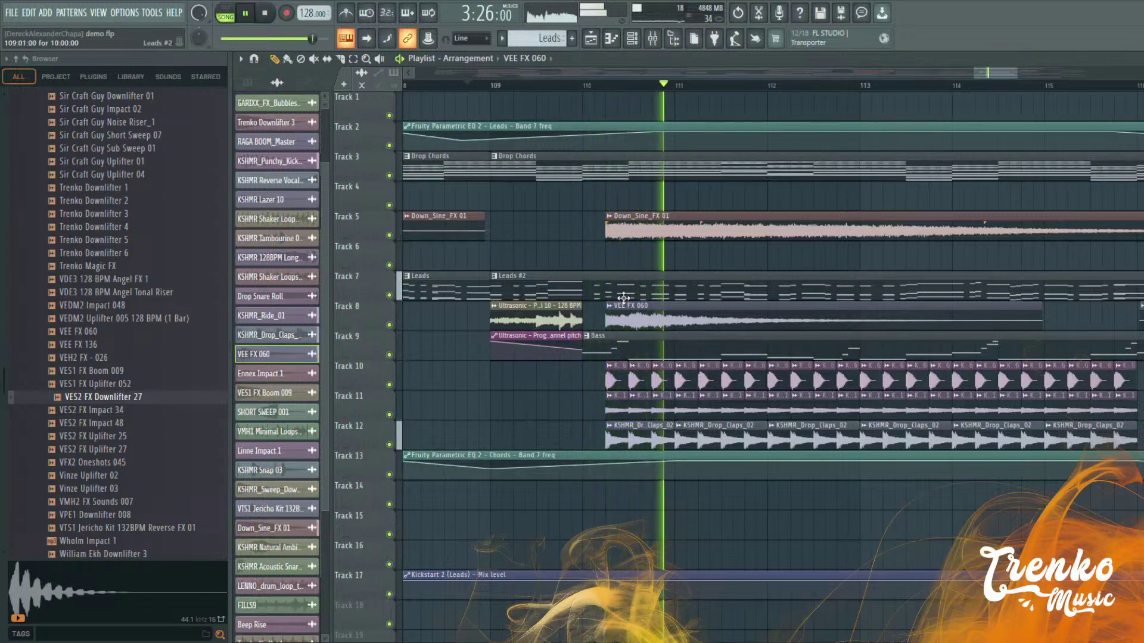
Play on to the outro, audition the Trenko Magic FX sample, and place it on Track 9 at bar 117
scroll(607, 325, "down", 1)
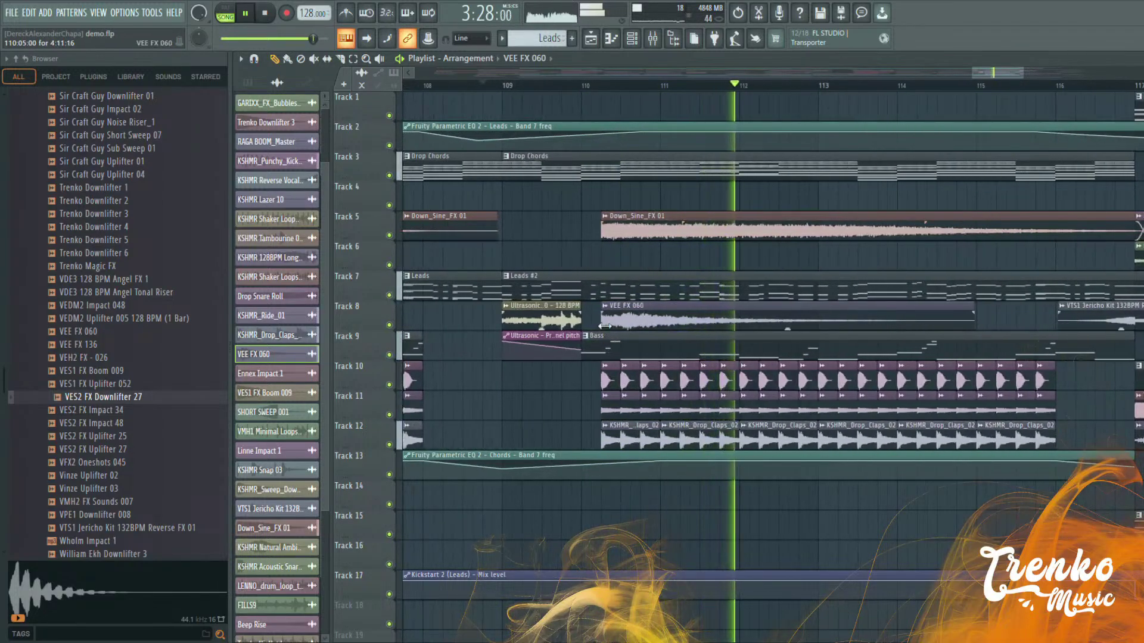
scroll(546, 249, "down", 3)
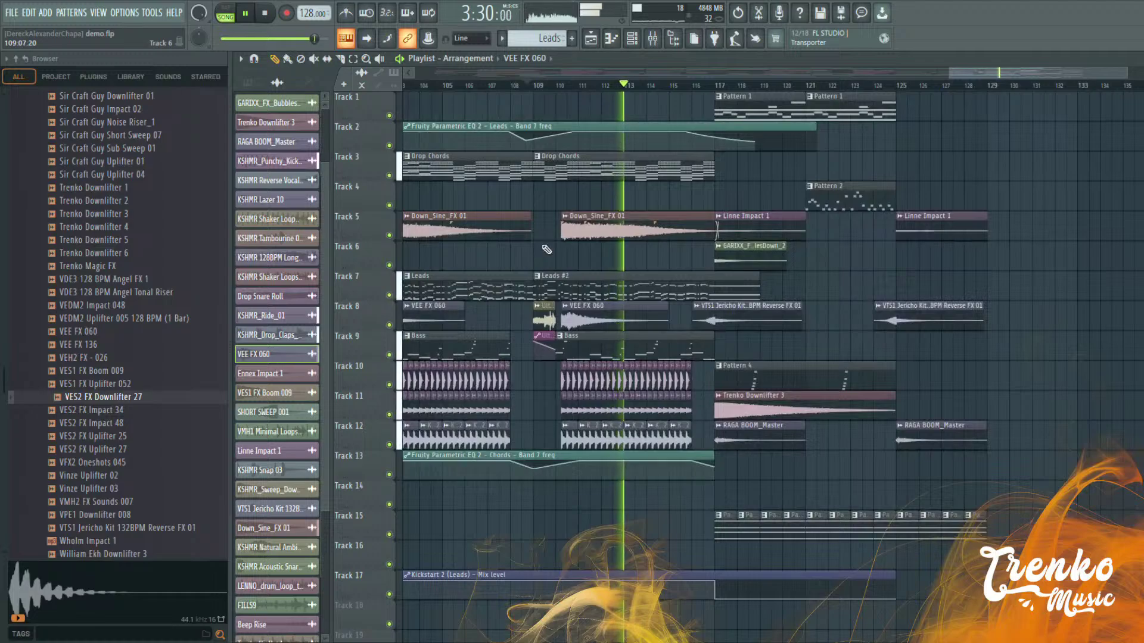
scroll(547, 250, "down", 2)
scroll(885, 291, "up", 2)
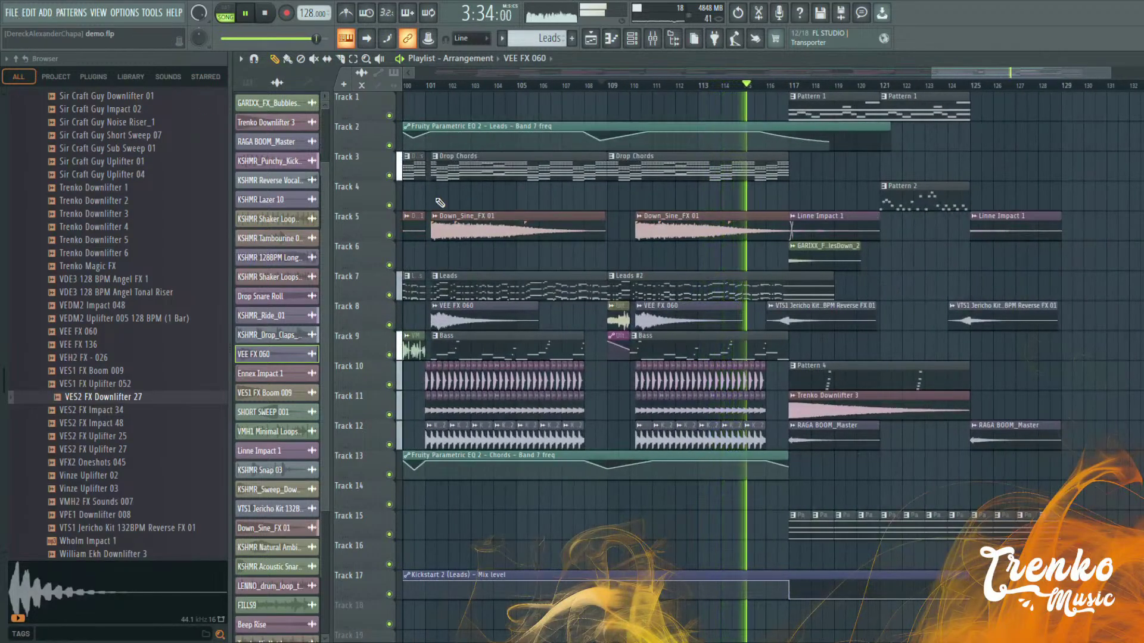
scroll(656, 258, "right", 2)
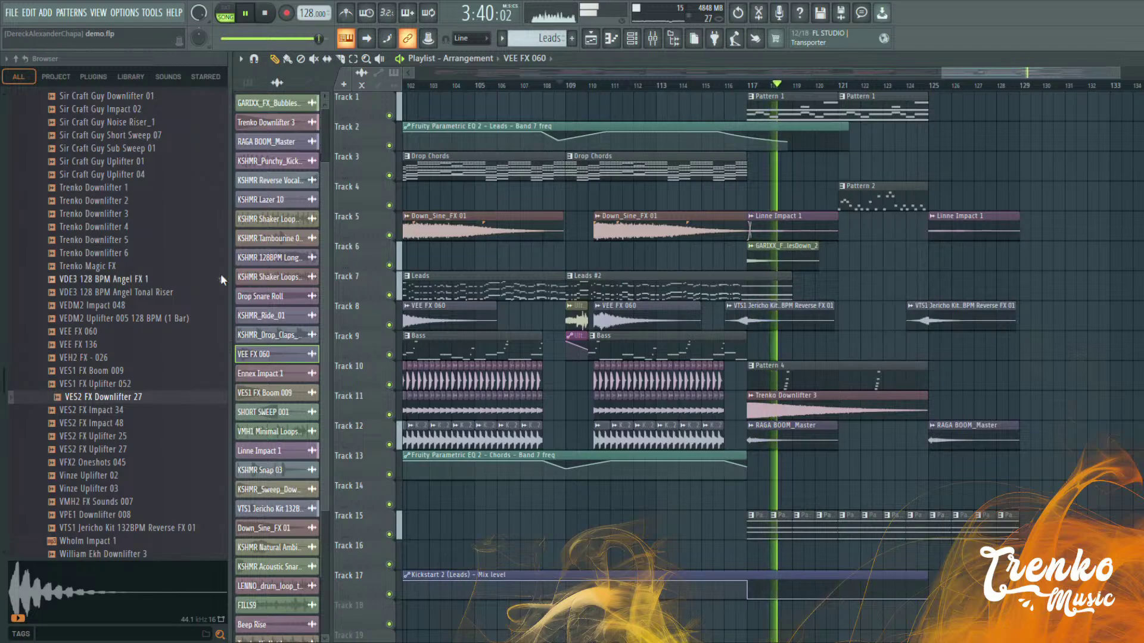
left_click(128, 268)
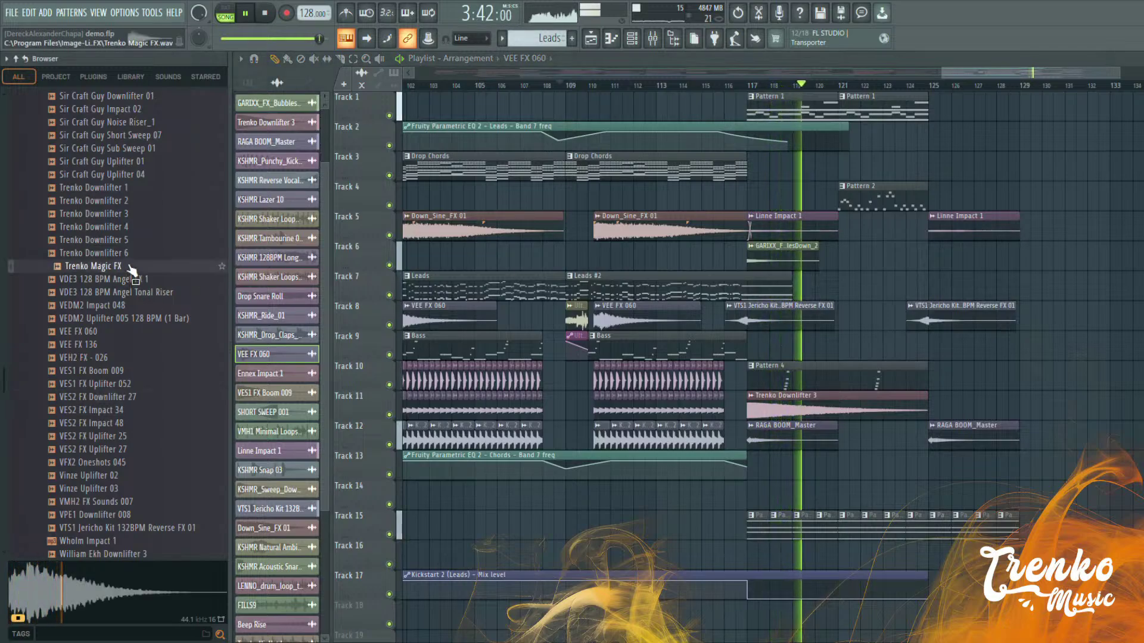
left_click_drag(131, 272, 783, 345)
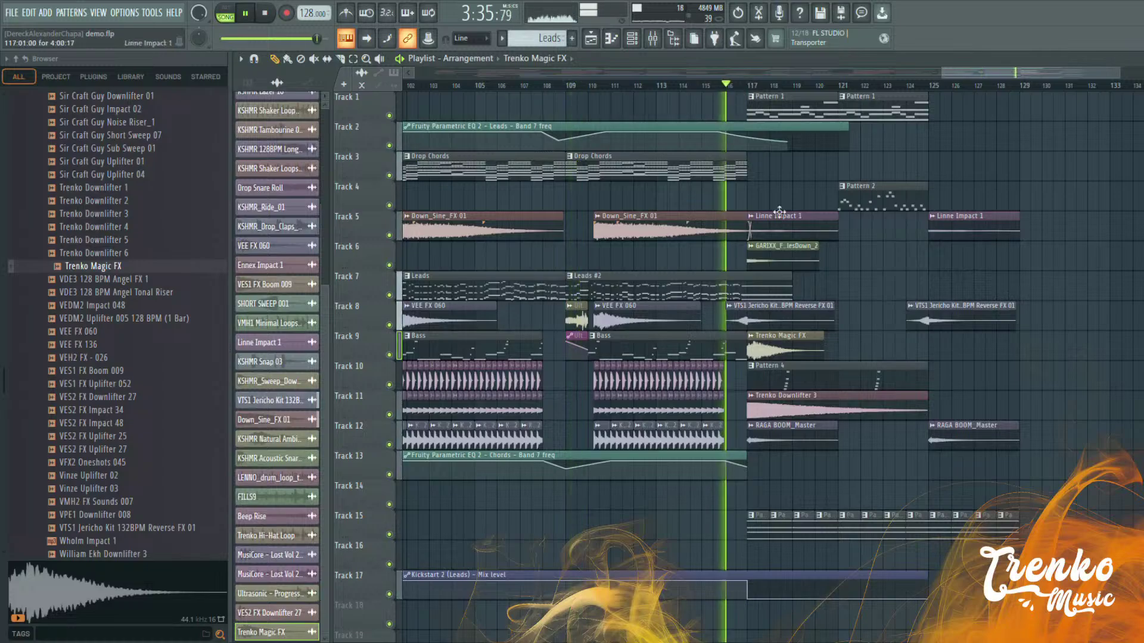
Move the Trenko Magic FX clip on Track 9 to bar 119 and set its channel volume to 4%
scroll(758, 341, "right", 4)
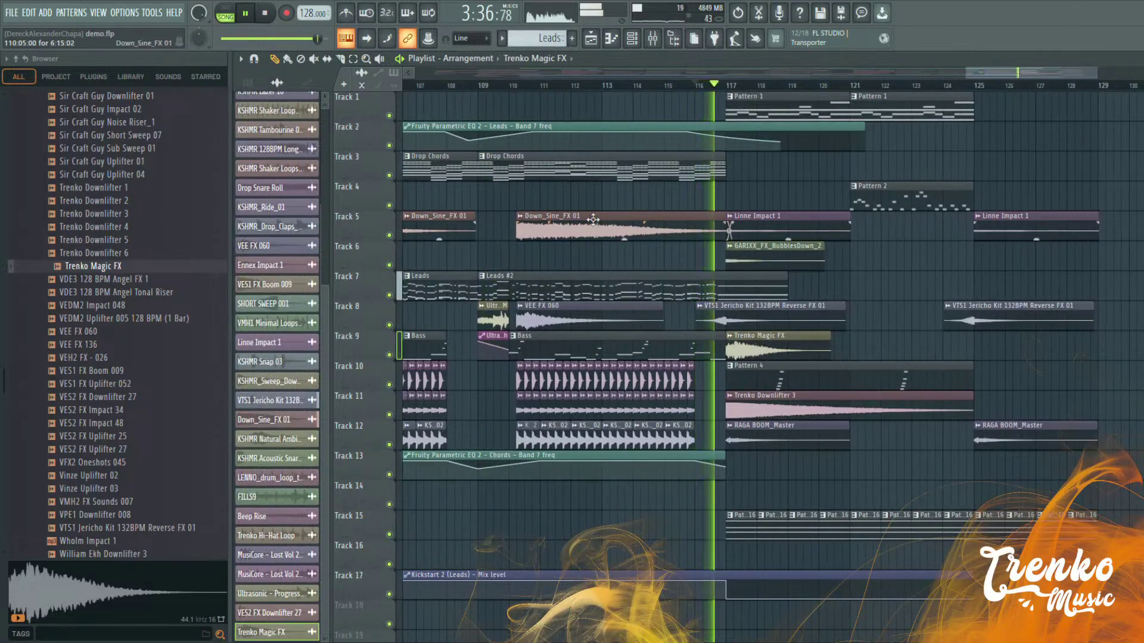
left_click(763, 351)
left_click_drag(764, 351, 816, 354)
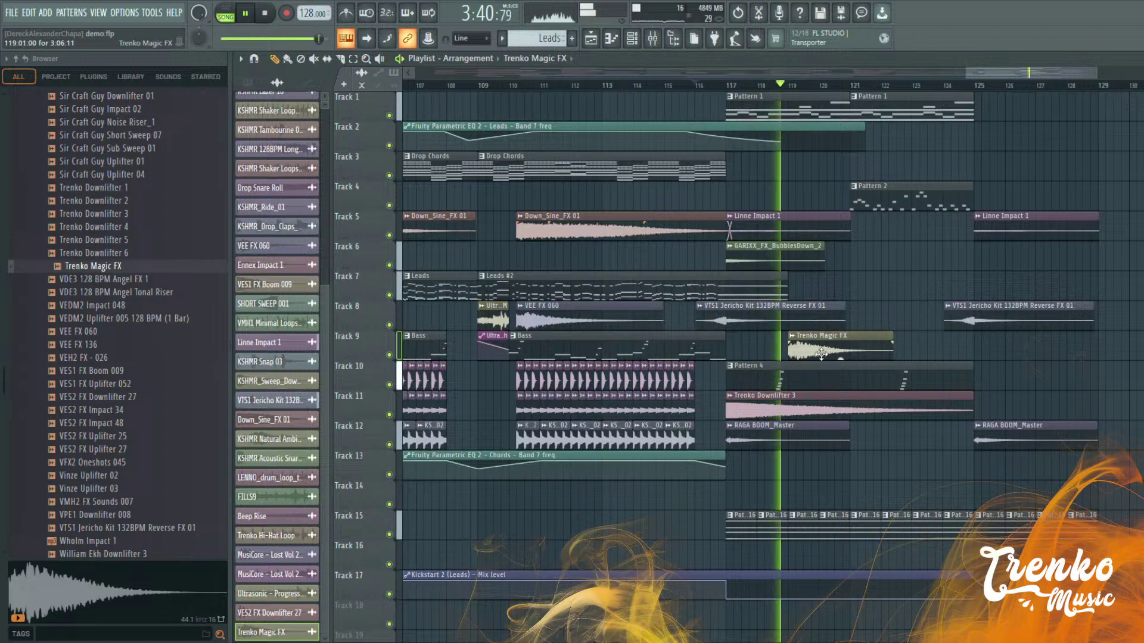
left_click(821, 354)
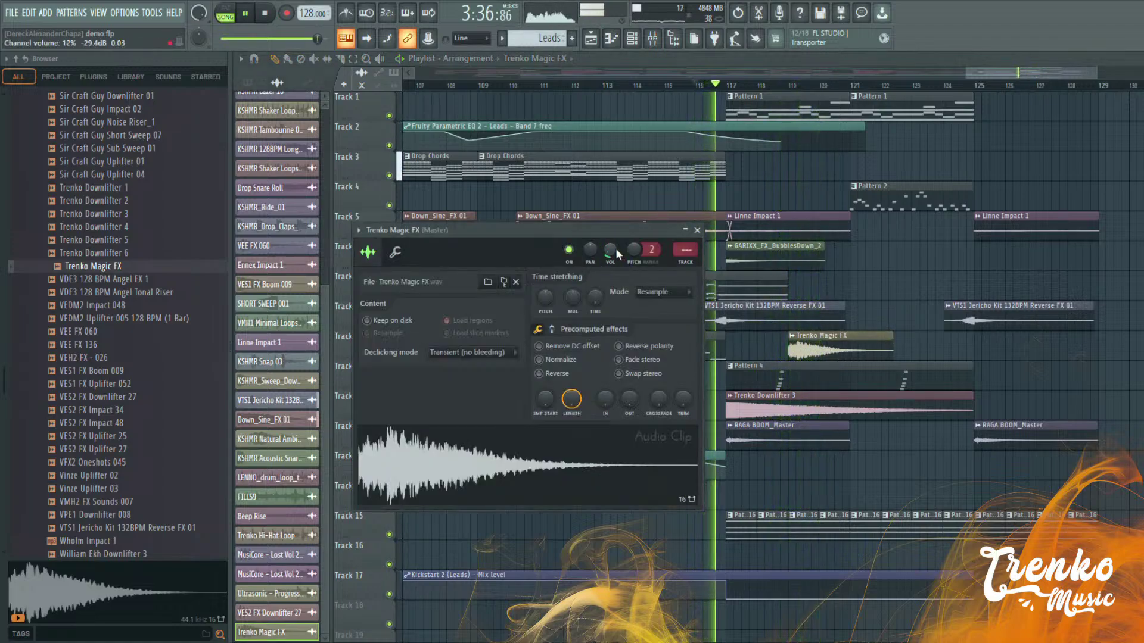
left_click_drag(612, 245, 612, 239)
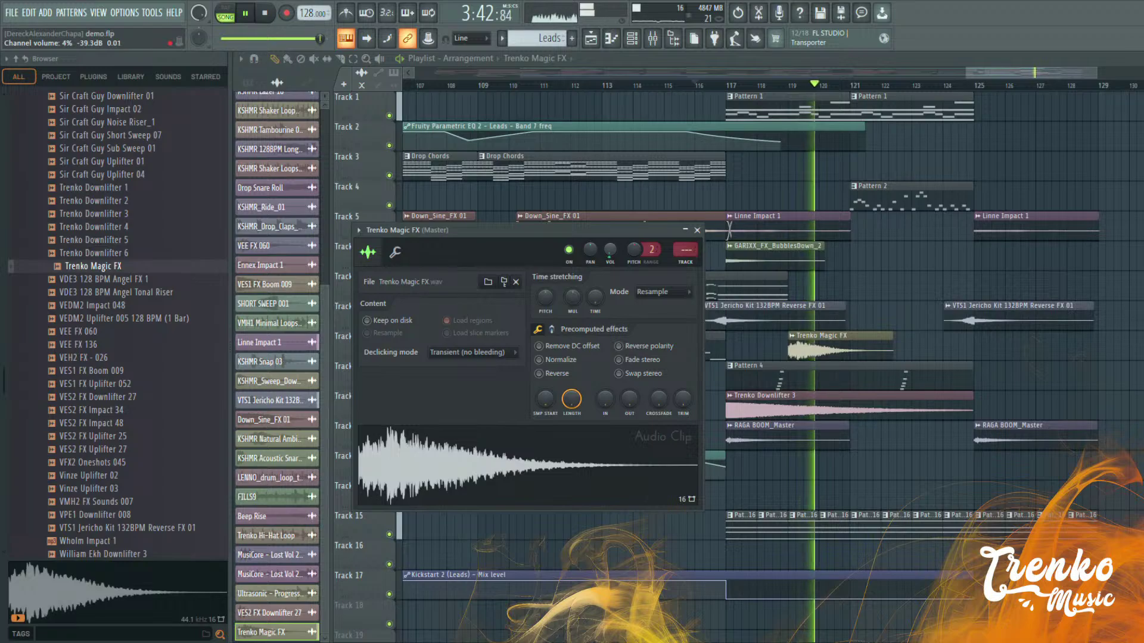
left_click(697, 230)
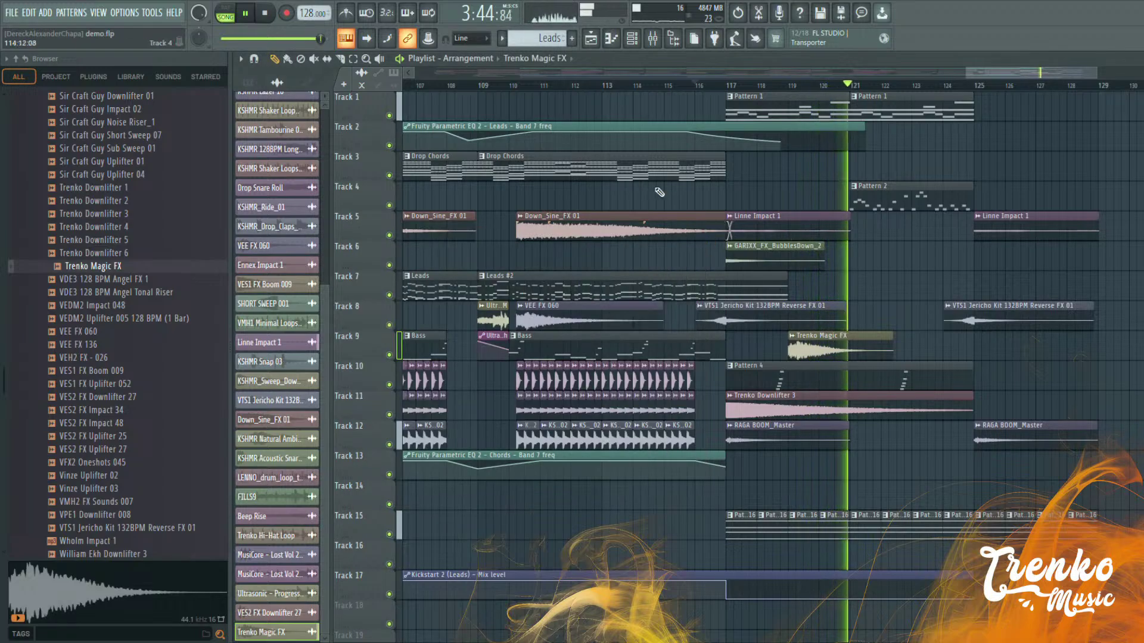
Try a one-bar Pattern 2 clip on Track 3 at bar 120 as a lead-in to bar 121
scroll(1015, 233, "down", 3)
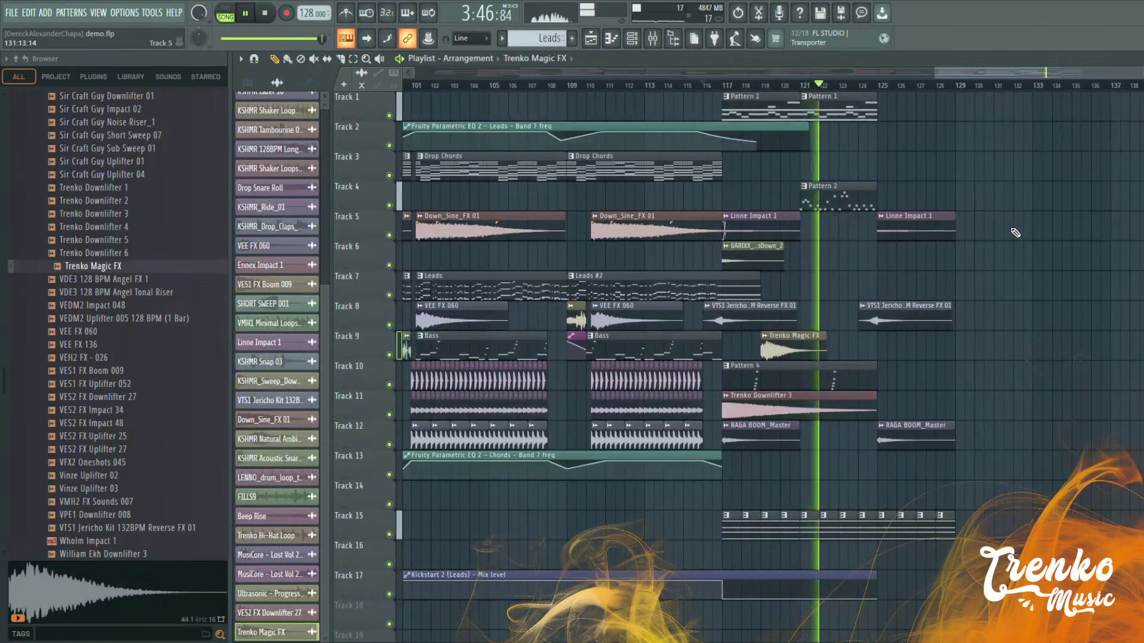
scroll(977, 228, "up", 3)
key("space")
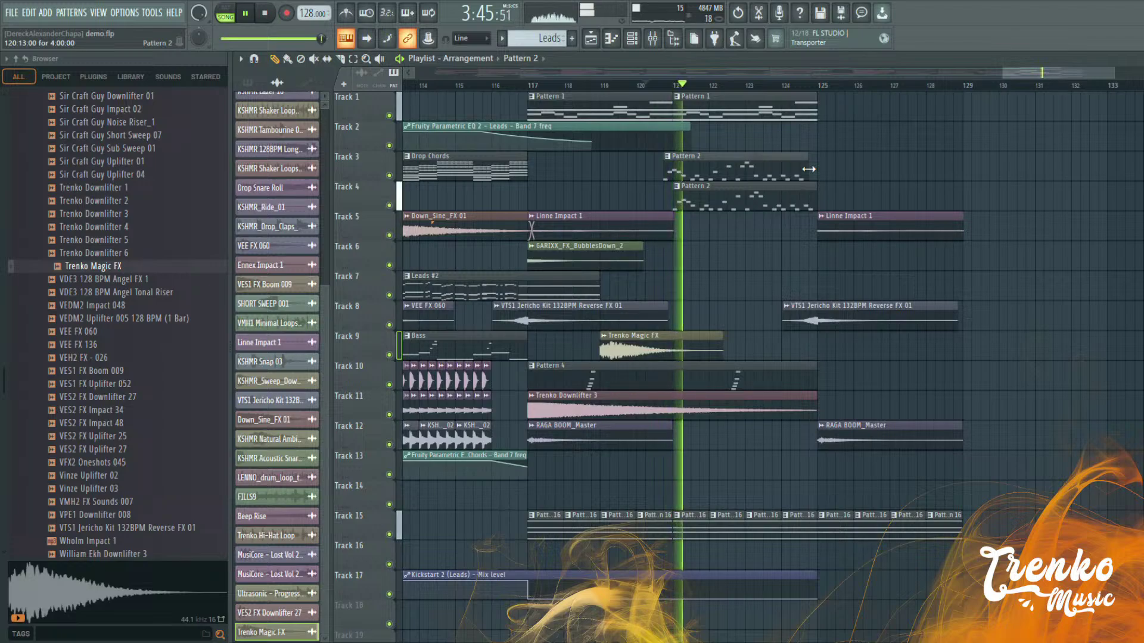
key("space")
left_click_drag(809, 169, 665, 176)
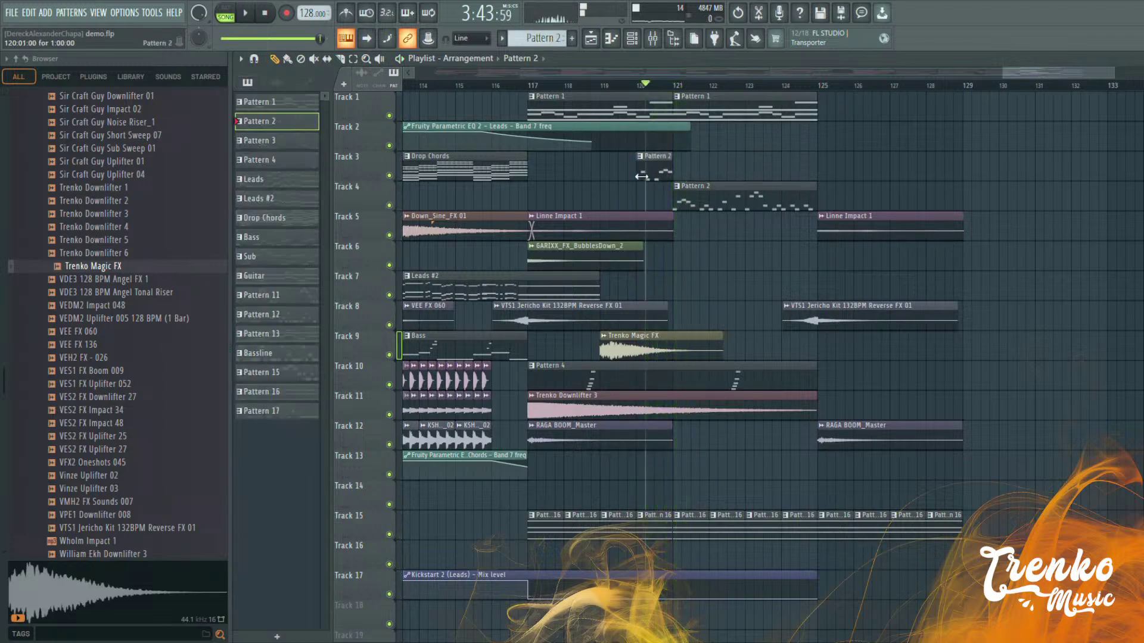
key("space")
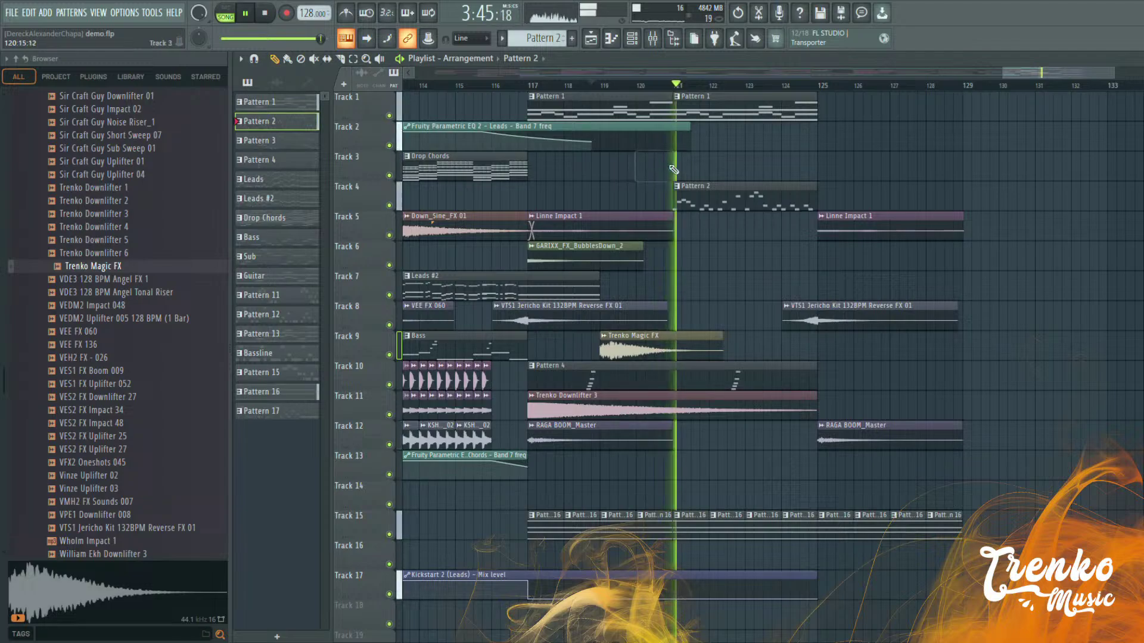
Set the channel volume of Sylenth1 #17 in Pattern 16 to 12% and open its notes in the piano roll
scroll(687, 161, "down", 3)
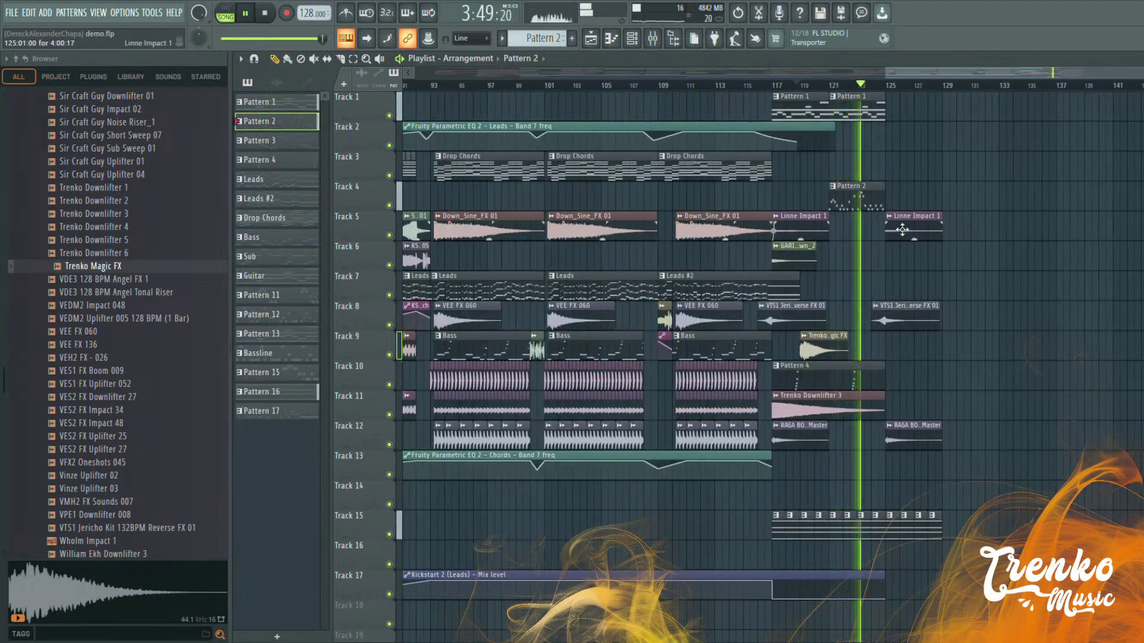
scroll(1006, 240, "up", 3)
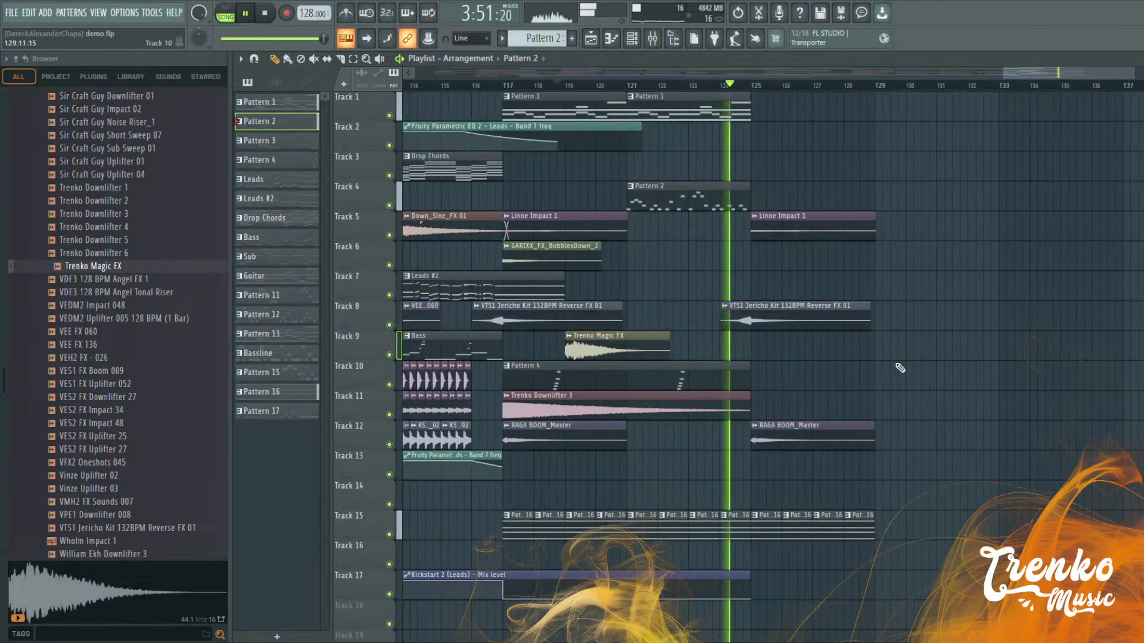
left_click(260, 391)
key("F6")
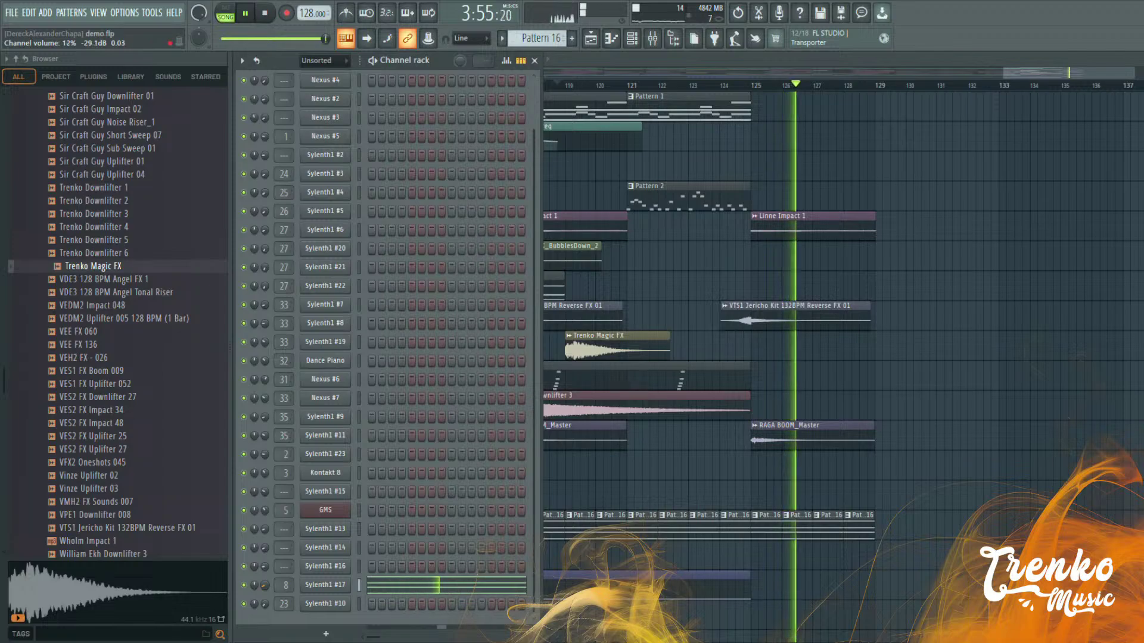
left_click(379, 592)
key("space")
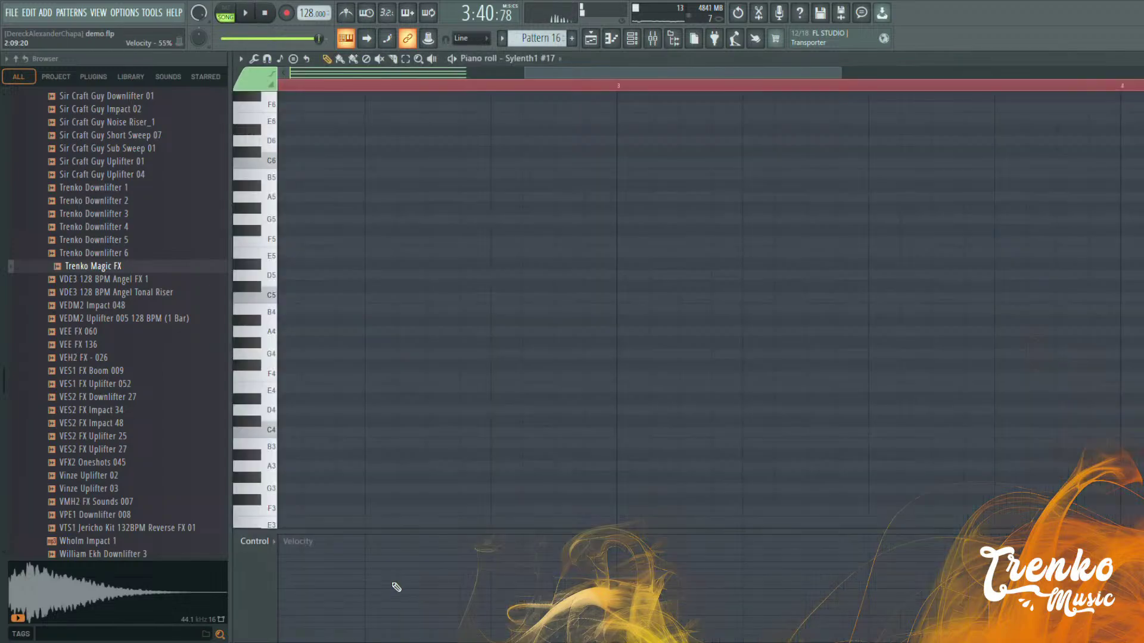
left_click(596, 42)
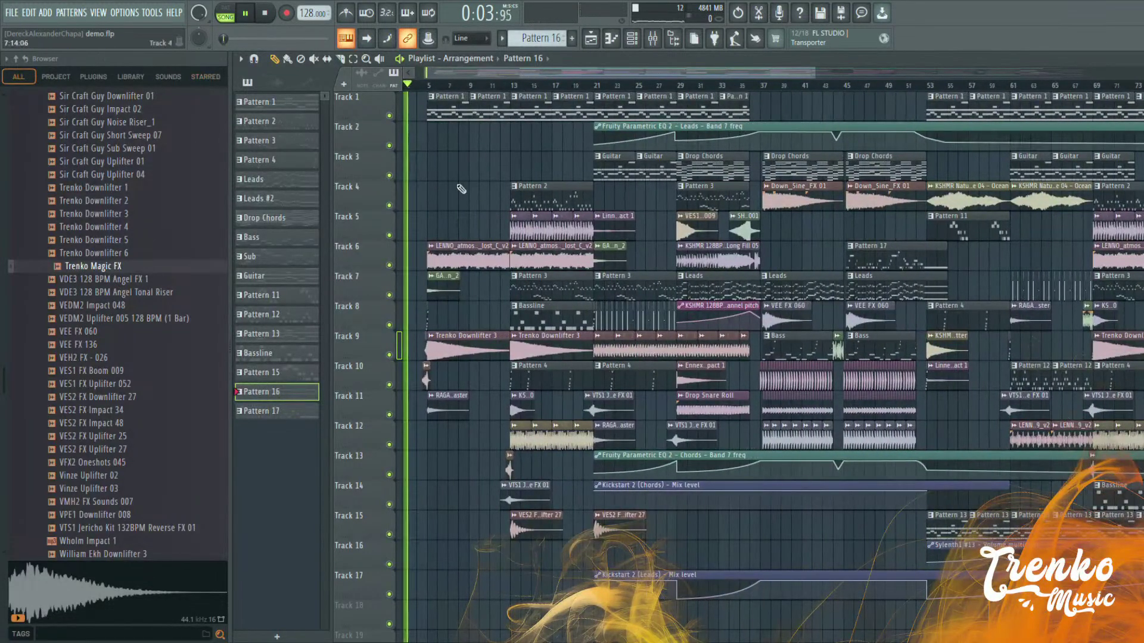
Play the song's intro and set the channel volume of Nexus #4 in Pattern 1 to 8%
scroll(426, 134, "up", 3)
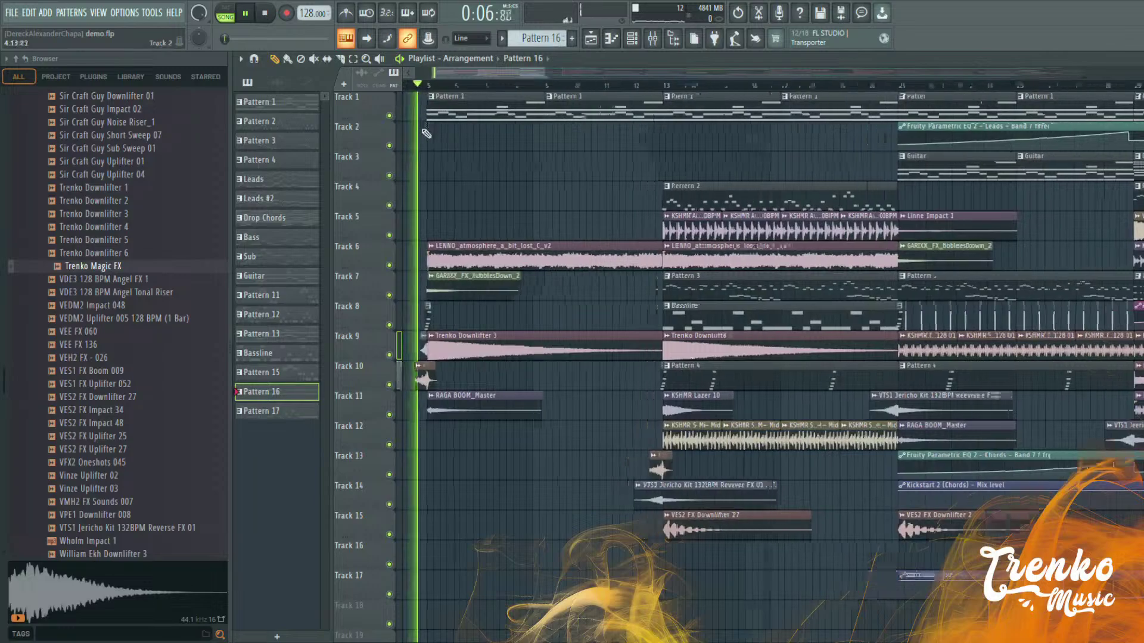
scroll(426, 134, "up", 2)
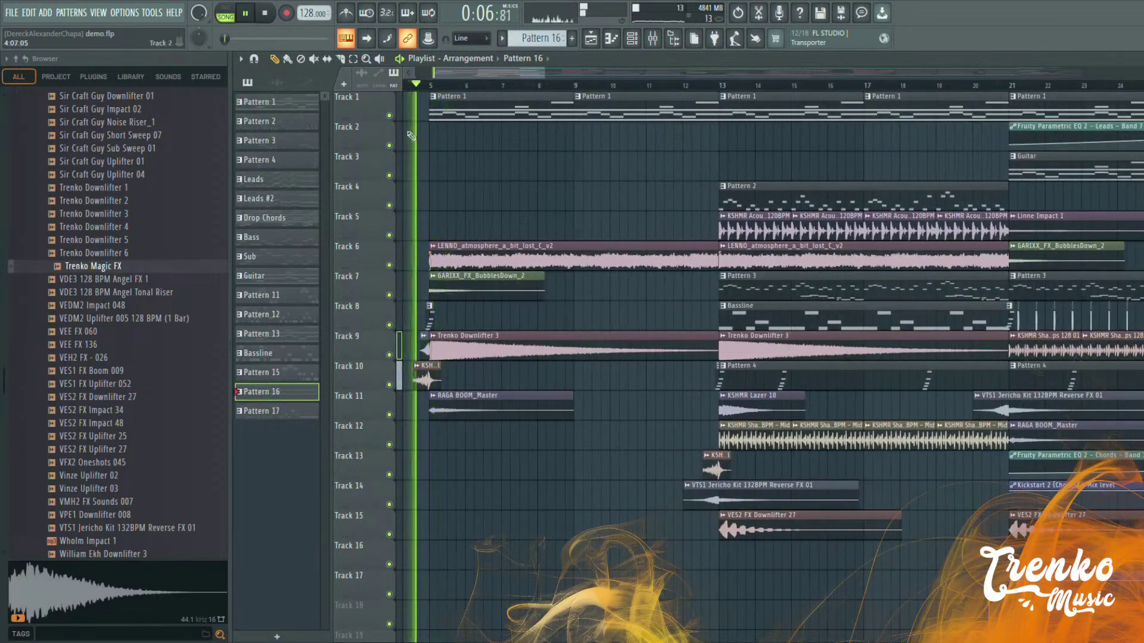
scroll(411, 136, "up", 3)
left_click(632, 38)
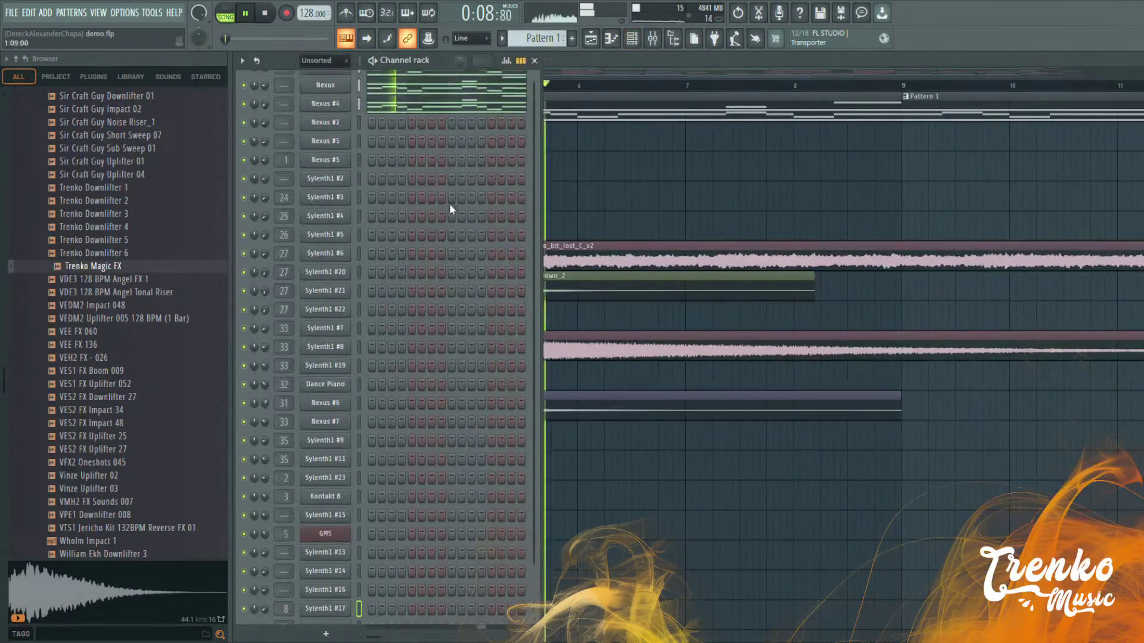
scroll(449, 202, "up", 1)
left_click(243, 108)
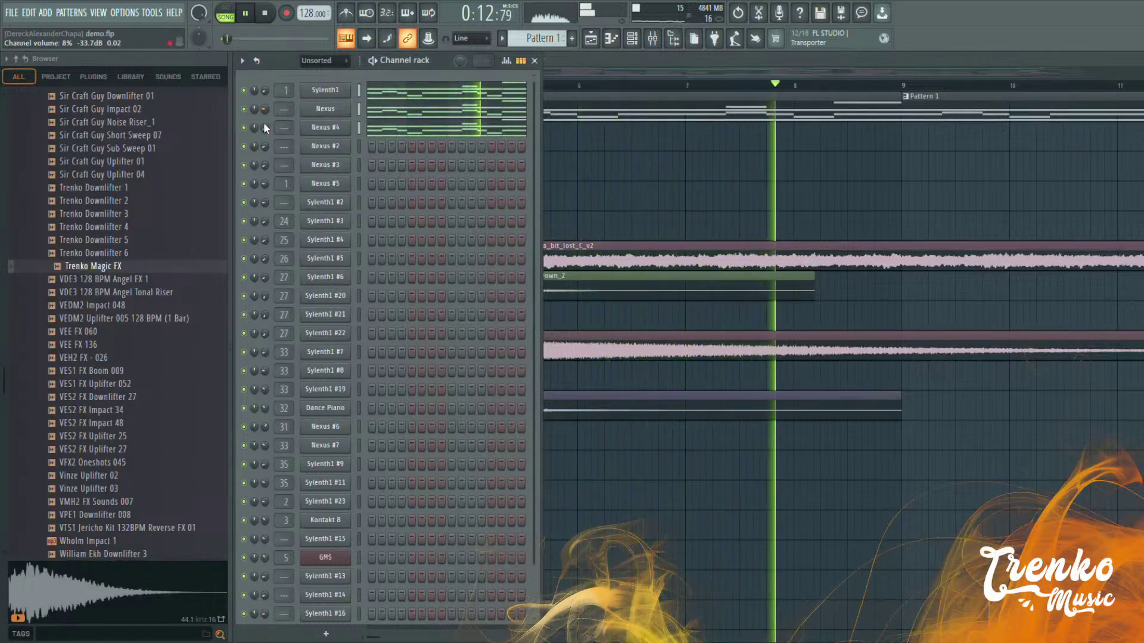
left_click_drag(263, 124, 263, 118)
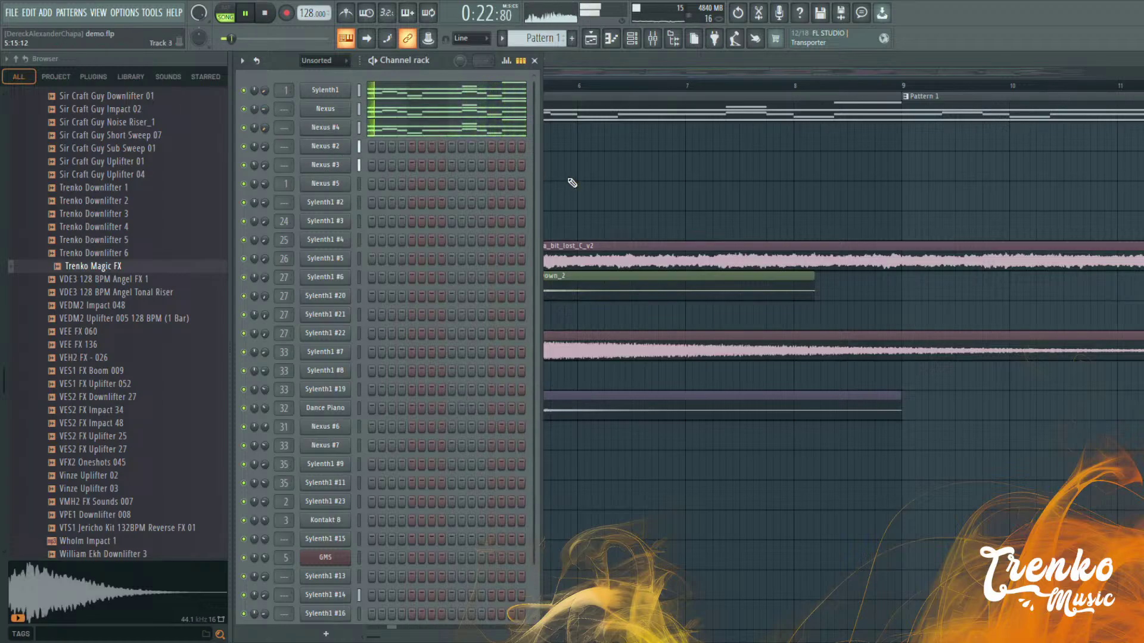
left_click(666, 72)
Open the Nexus #3 instrument used in Pattern 3 and route it to mixer track 9
scroll(613, 111, "down", 5)
scroll(625, 442, "right", 3)
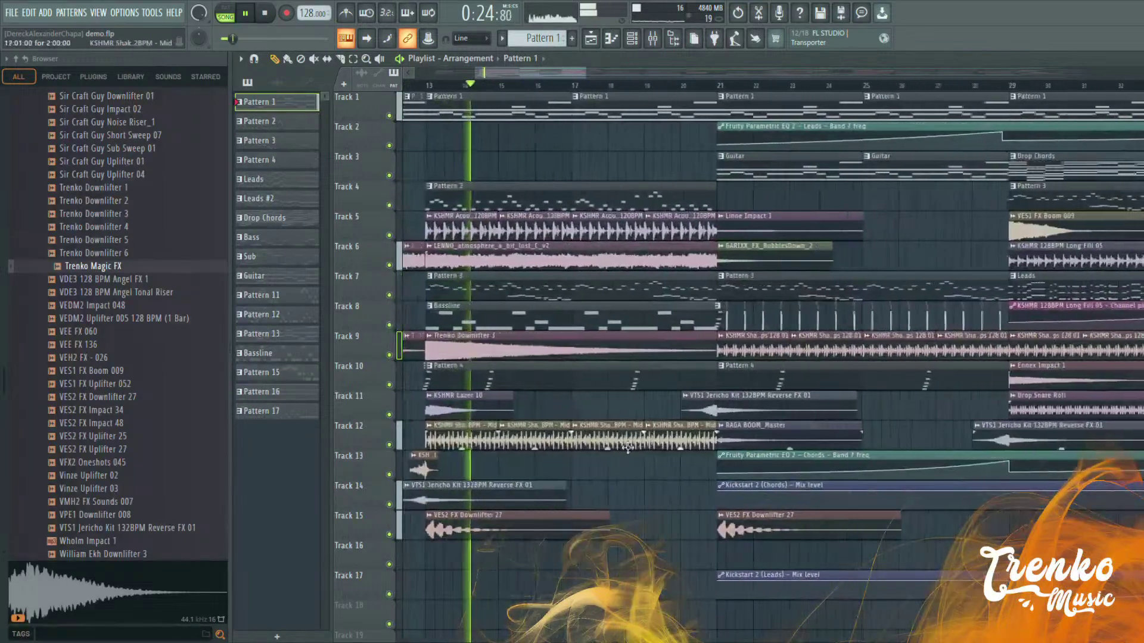
scroll(454, 88, "down", 3)
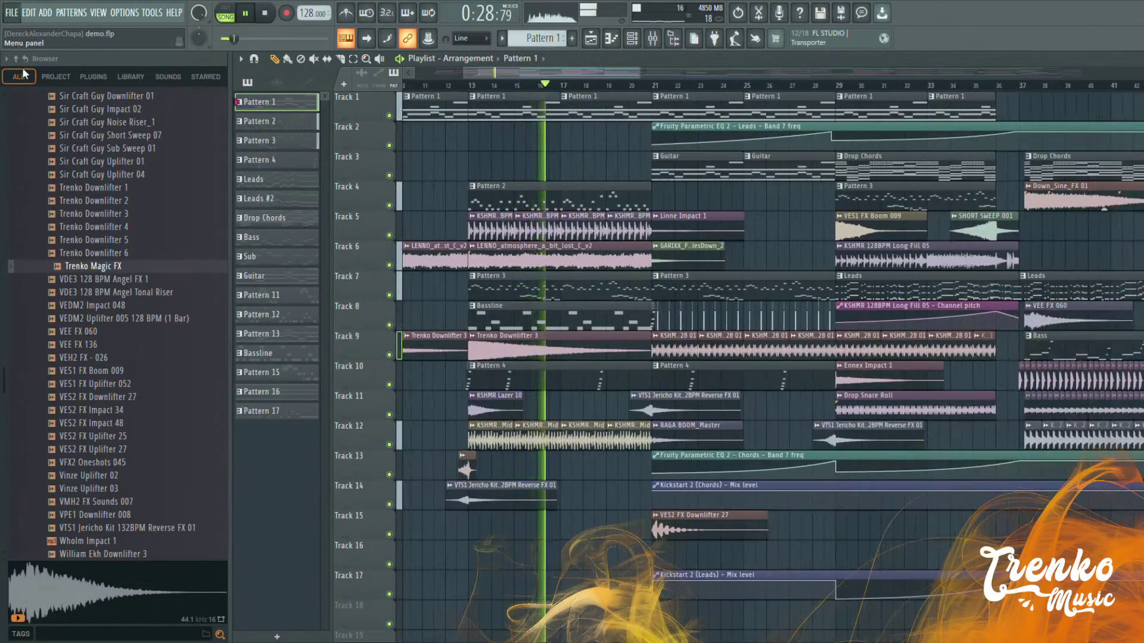
scroll(500, 88, "up", 2)
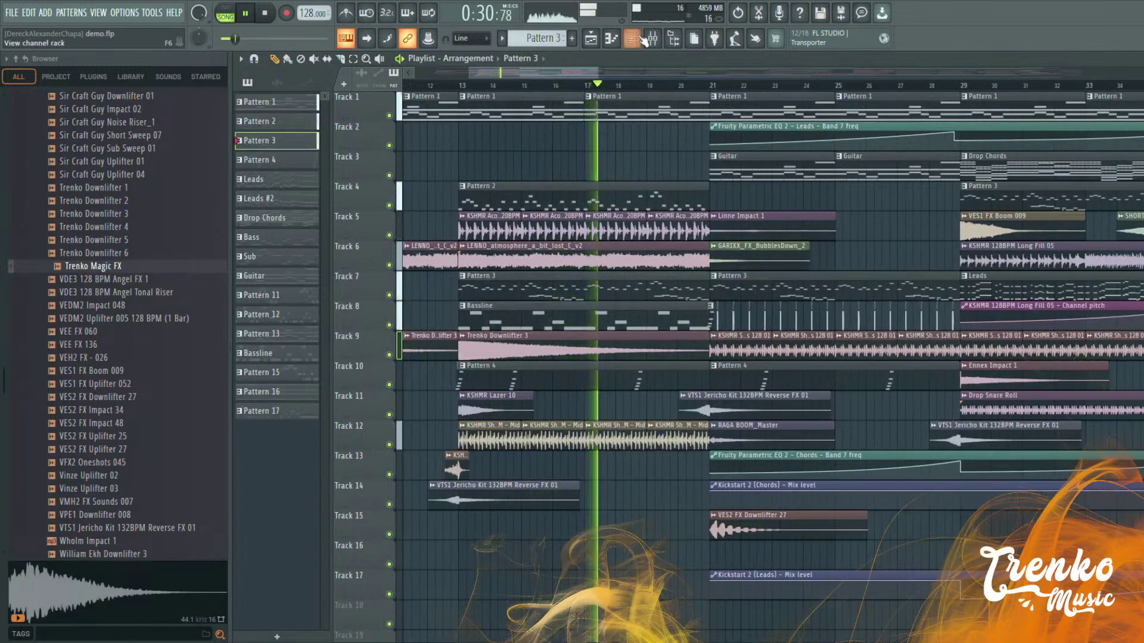
left_click(632, 38)
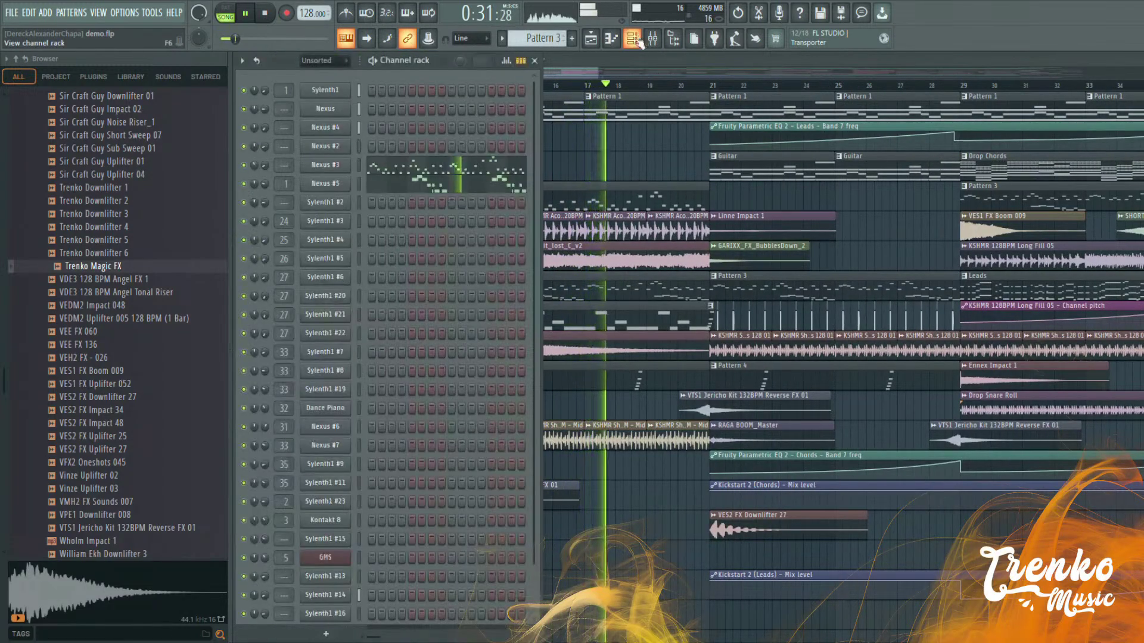
left_click(321, 166)
left_click(307, 165)
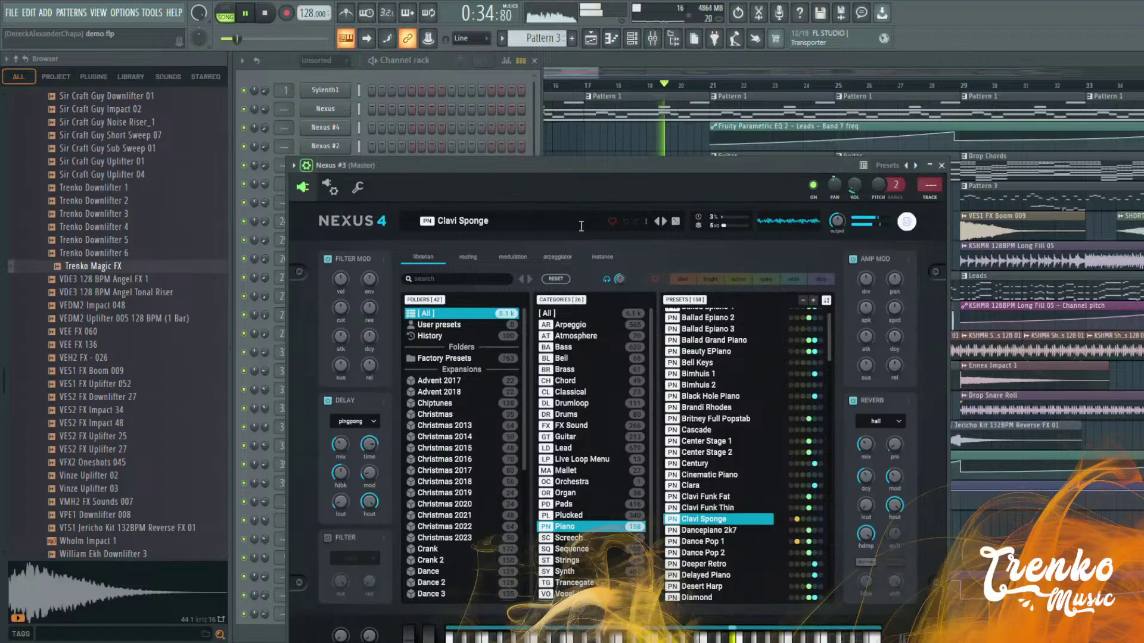
left_click(933, 204)
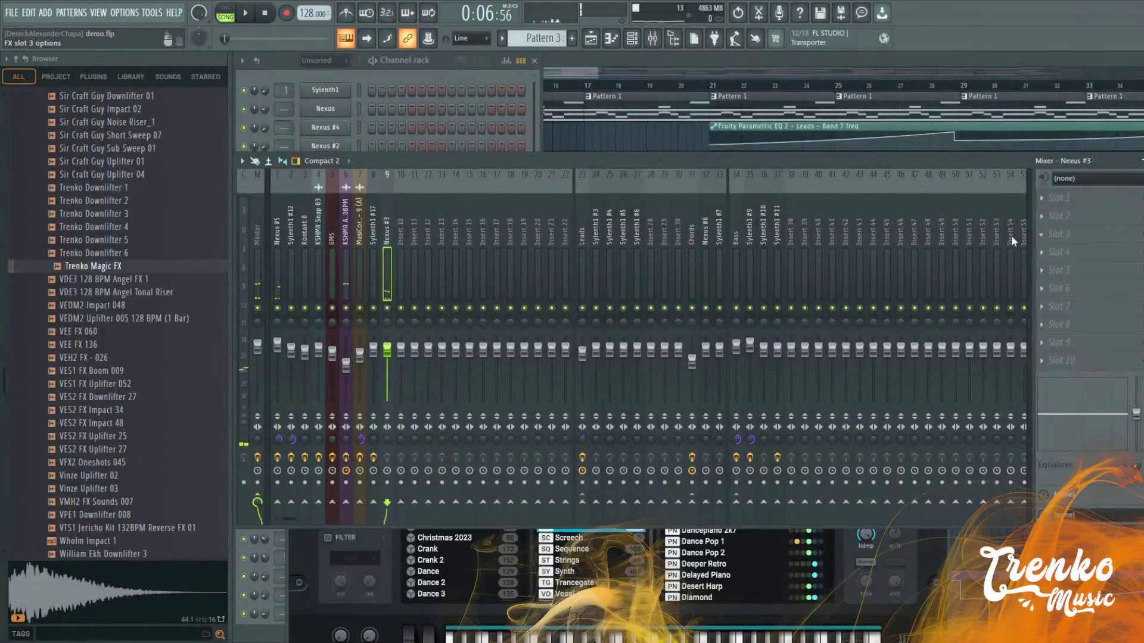
Load Fruity Stereo Enhancer in slot 3 of the Nexus #3 mixer track and set stereo separation to 33% separated
left_click(999, 51)
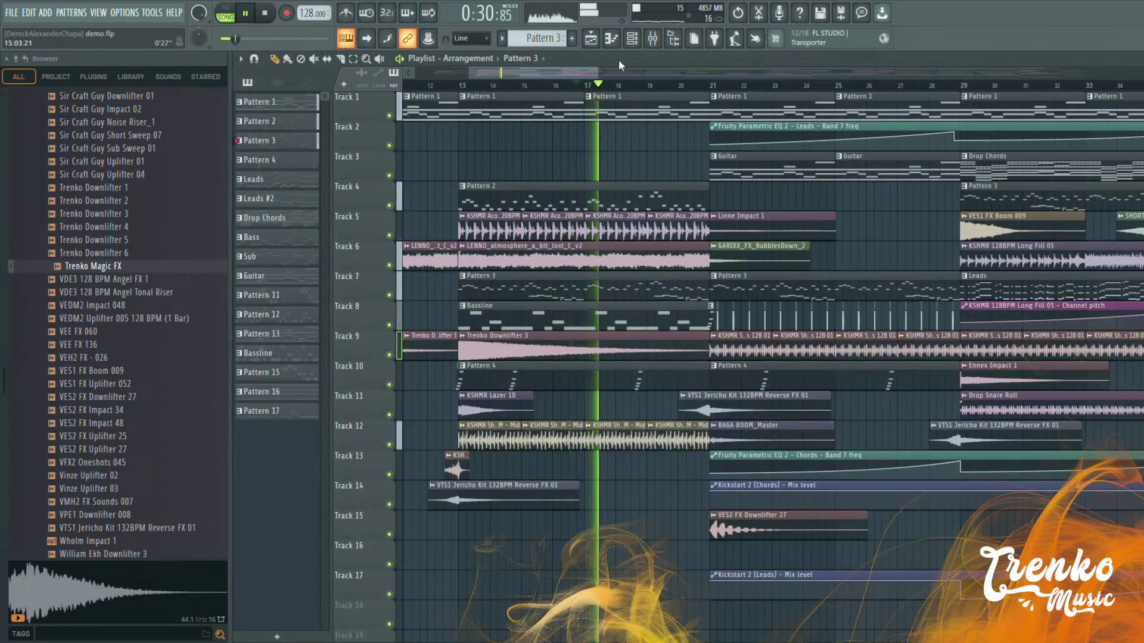
left_click(632, 41)
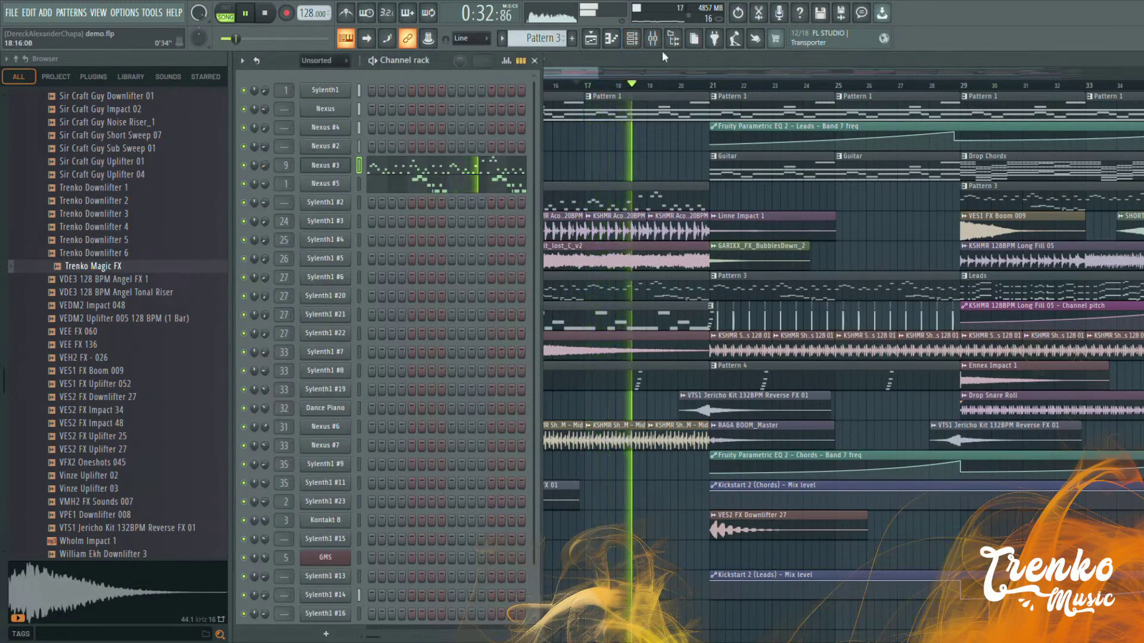
left_click(653, 41)
left_click(1098, 237)
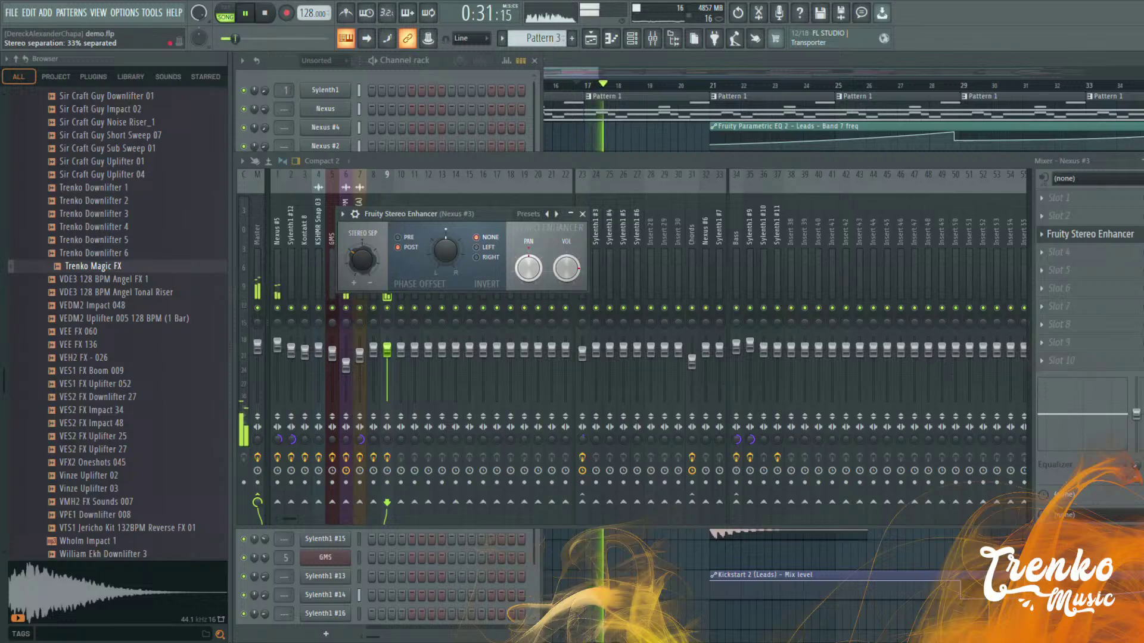
key("Escape")
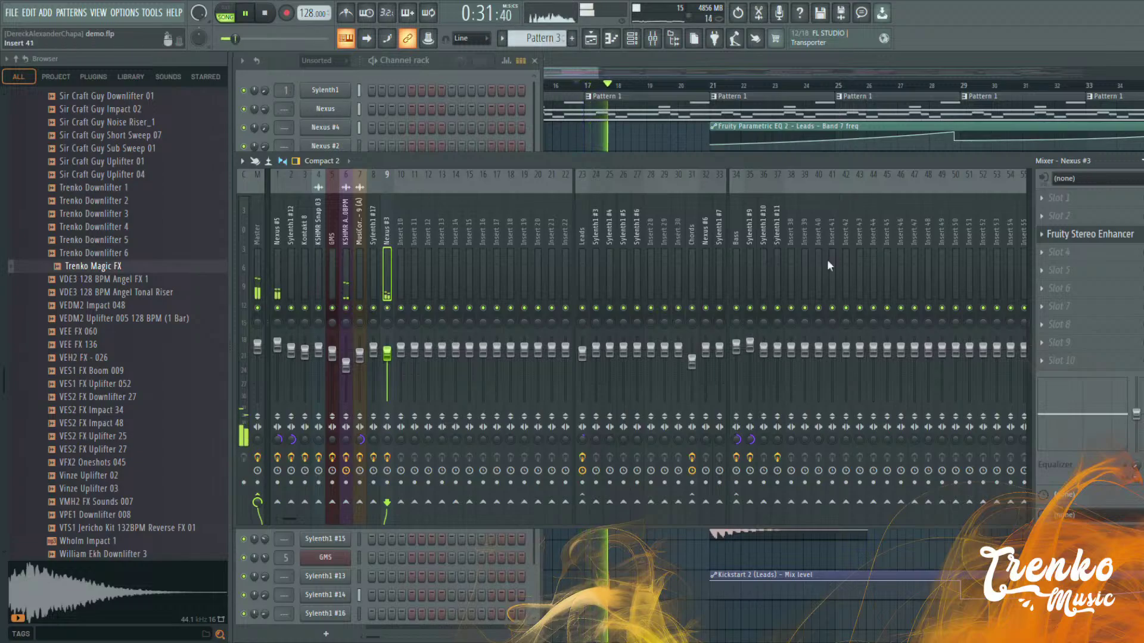
left_click(721, 75)
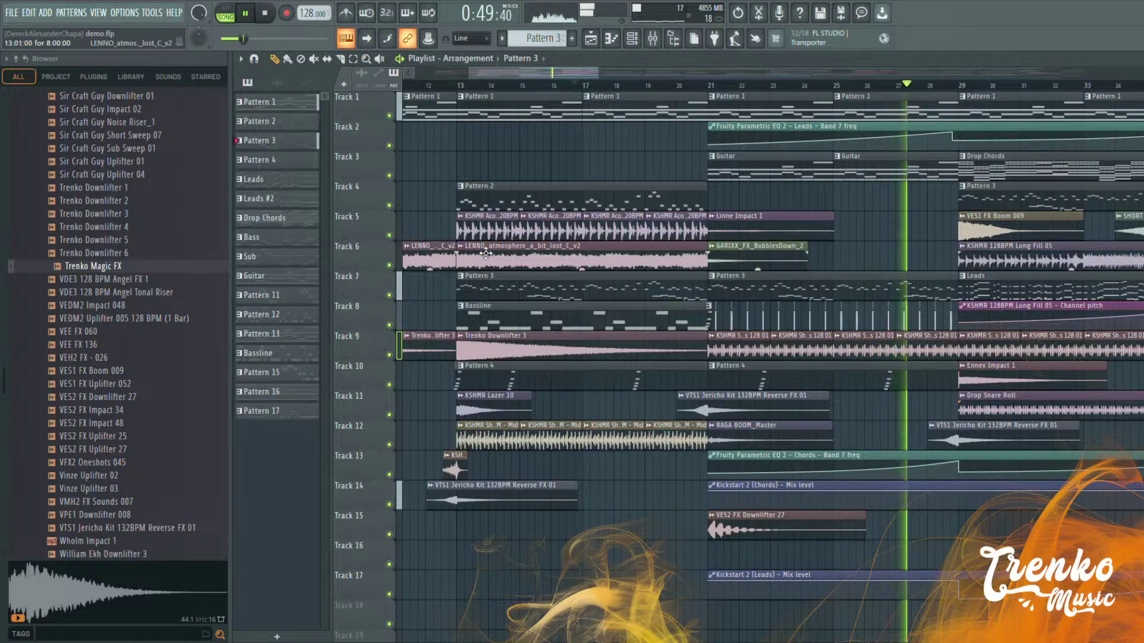
Play on through the build-up and first drop to review how the arranged clips work together
scroll(722, 271, "down", 3)
scroll(722, 271, "up", 1)
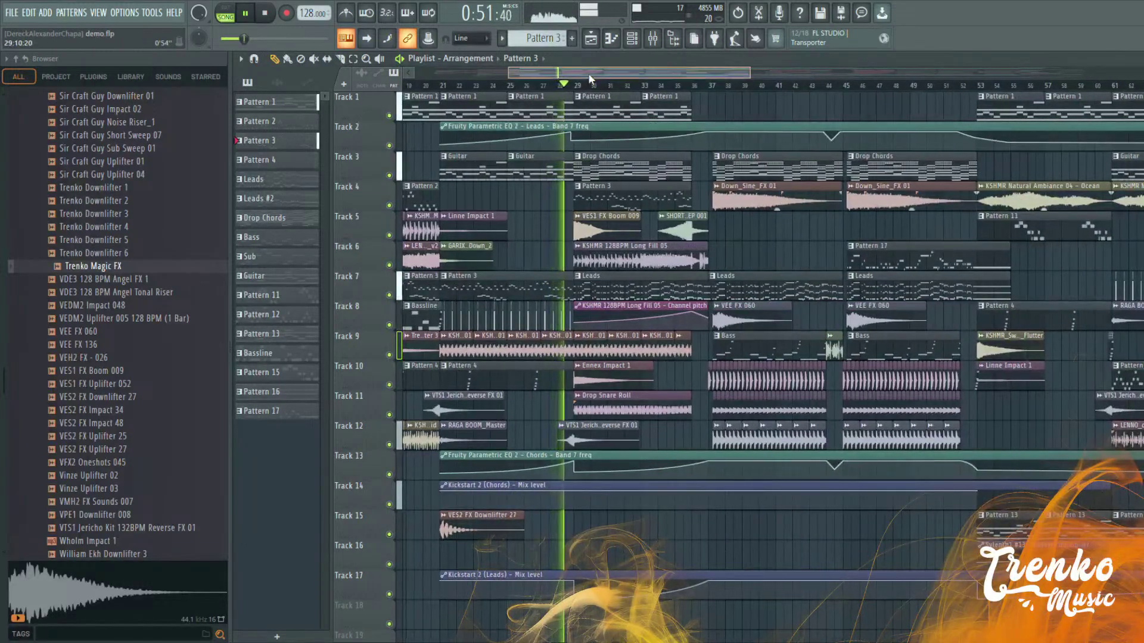
left_click_drag(588, 73, 611, 76)
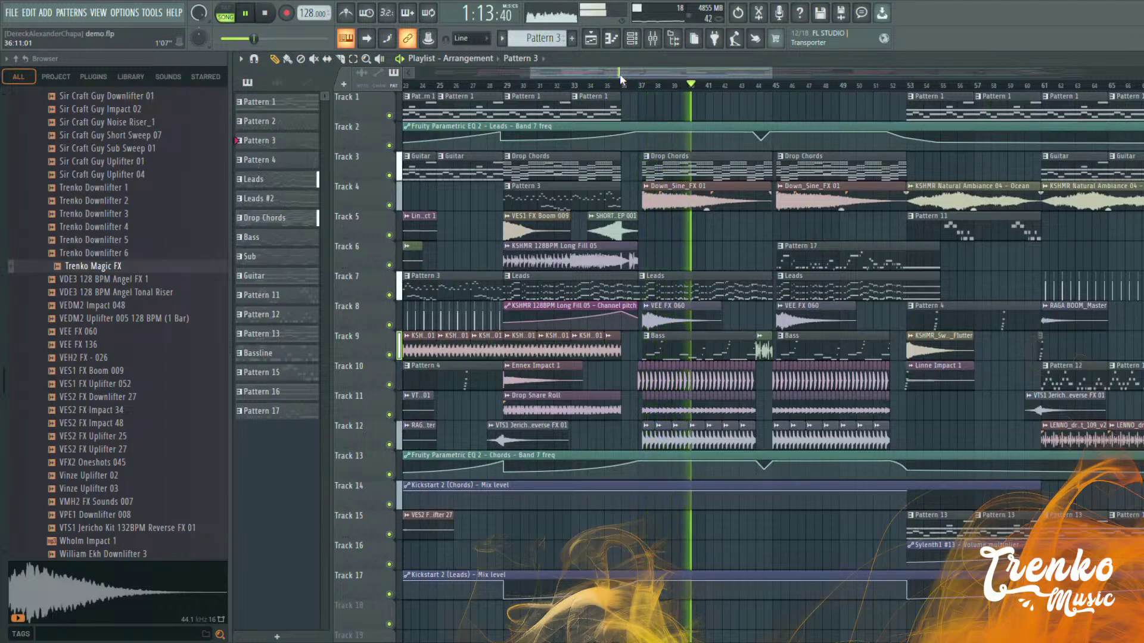
scroll(773, 407, "up", 2)
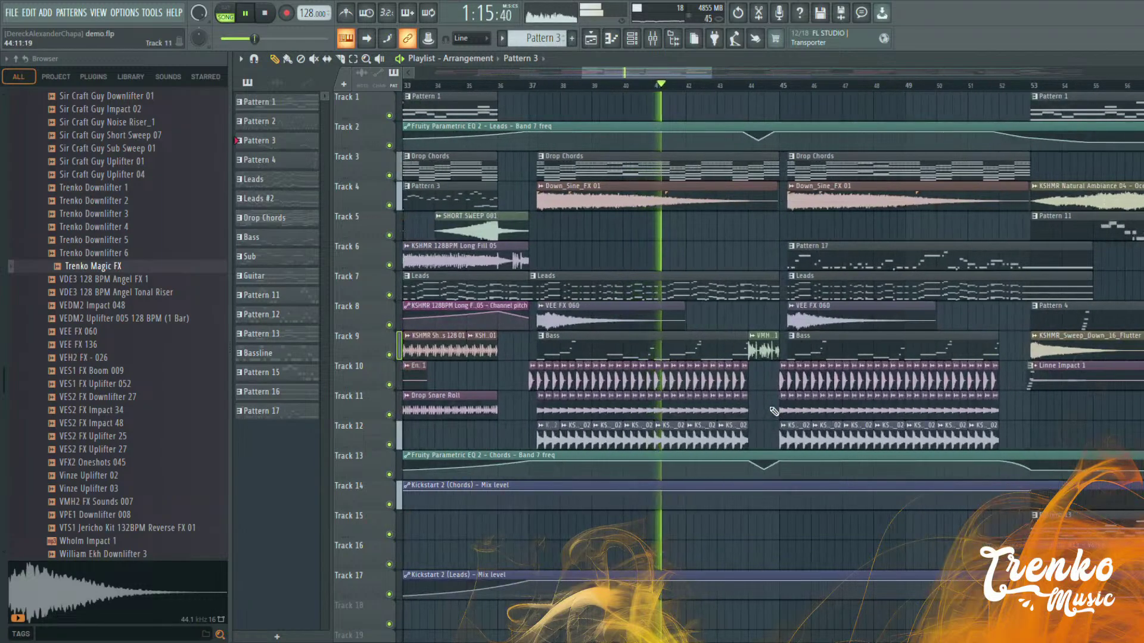
scroll(773, 406, "up", 1)
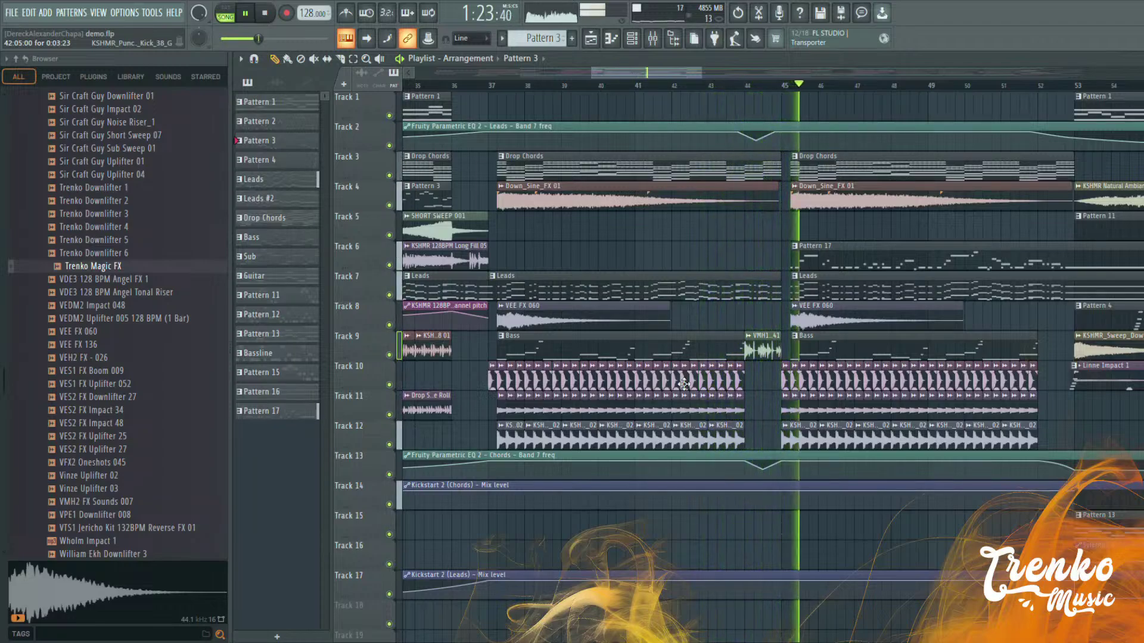
scroll(861, 281, "up", 2)
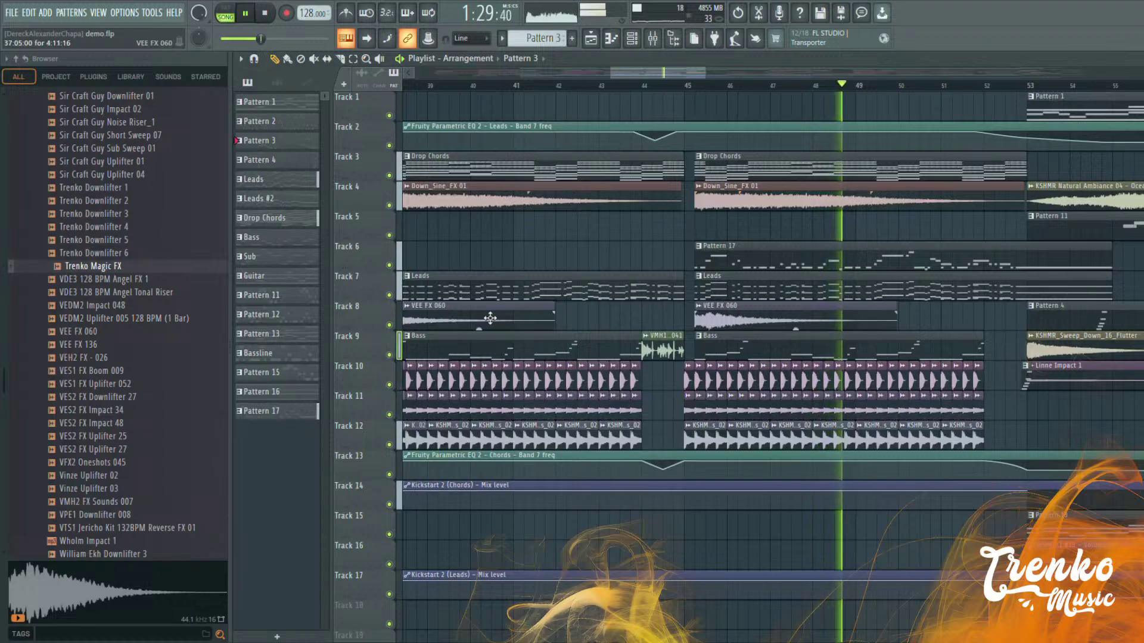
Play on through the break, copy the Guitar clip on Track 3 to bar 73, and stop playback
scroll(487, 252, "down", 3)
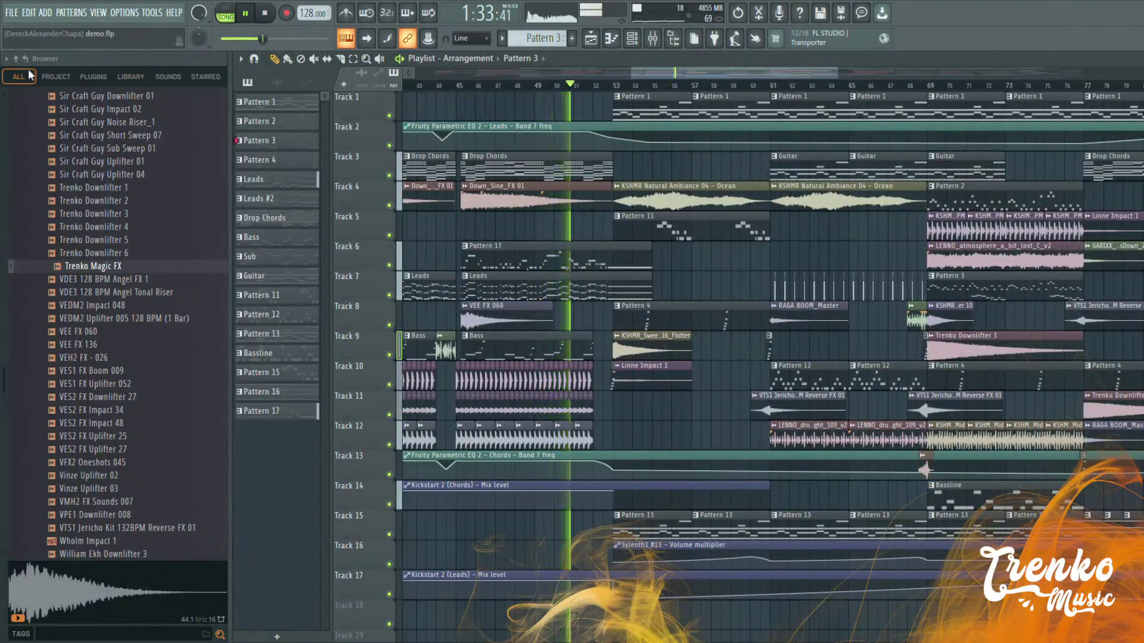
scroll(647, 285, "down", 2)
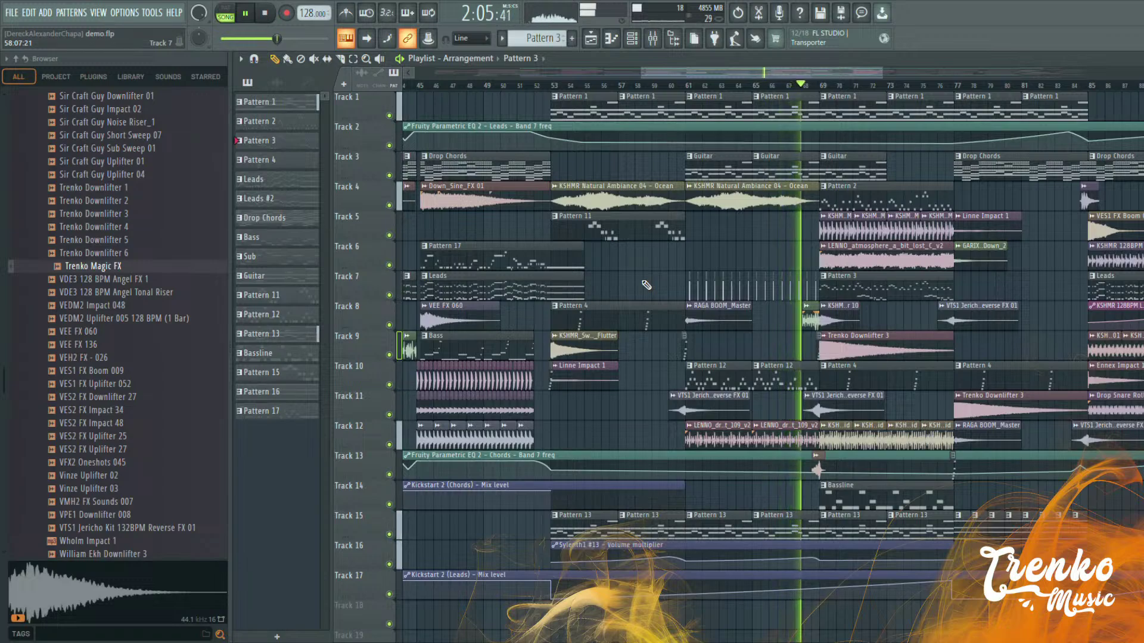
left_click_drag(658, 80, 752, 86)
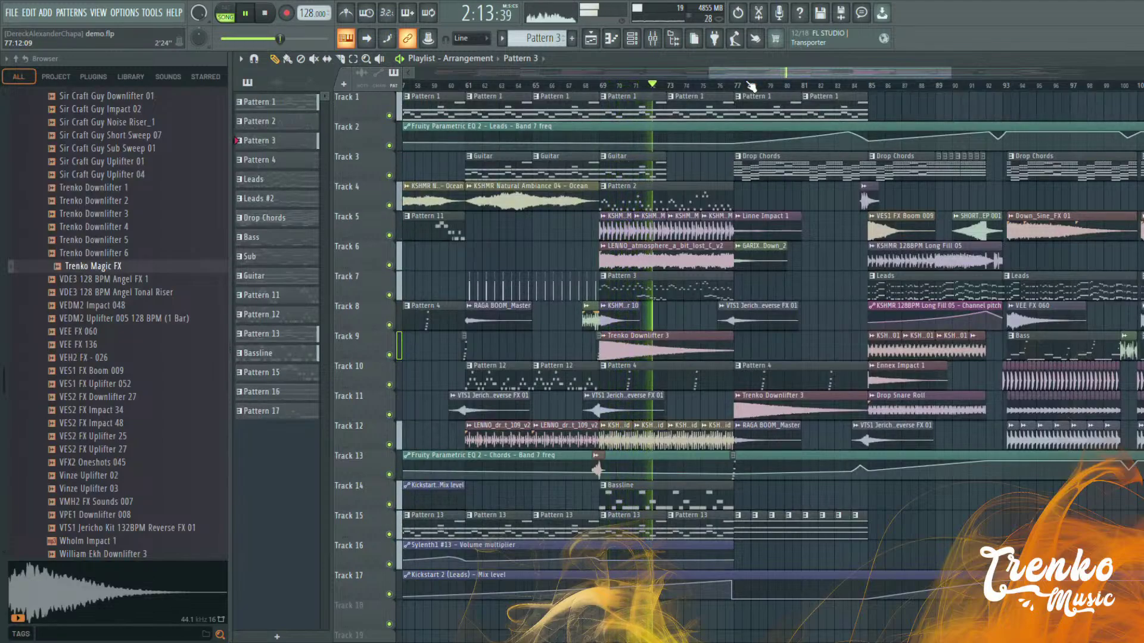
left_click_drag(628, 172, 695, 172)
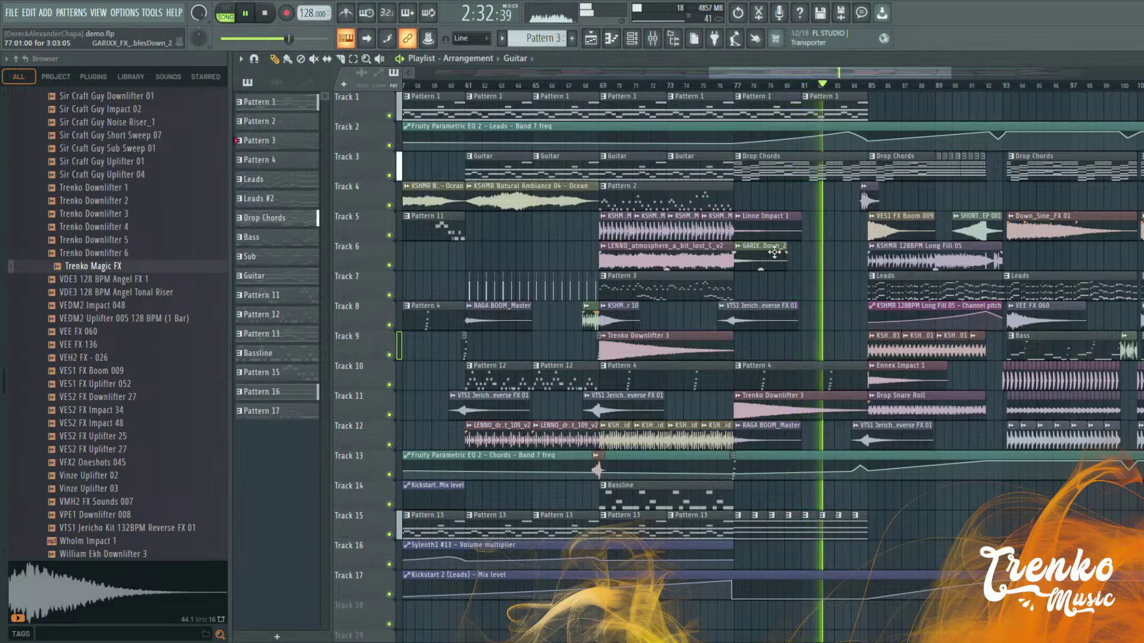
key("space")
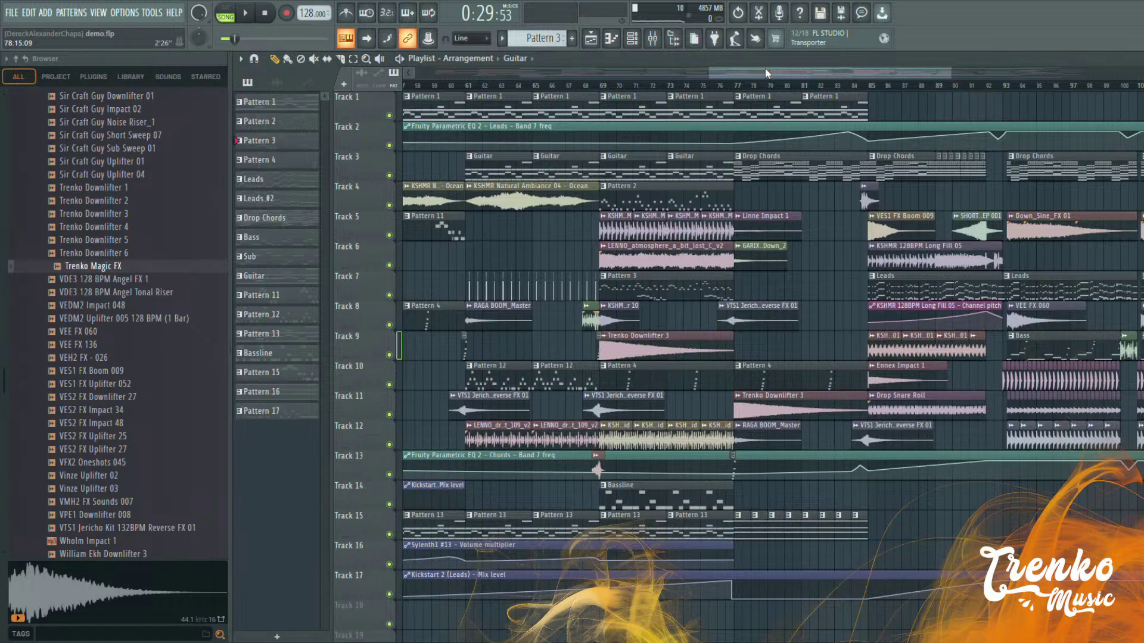
Return the playlist view to the song's start and collapse the FX folder and the Melodic House v.1 pack in the browser
left_click_drag(763, 66, 464, 69)
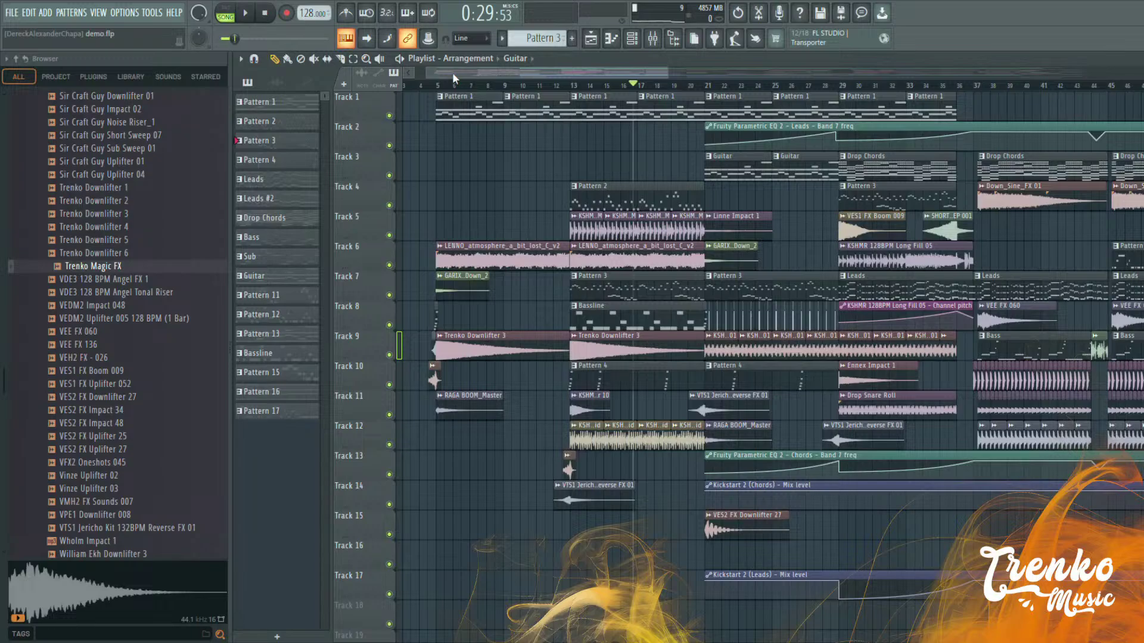
scroll(178, 371, "up", 15)
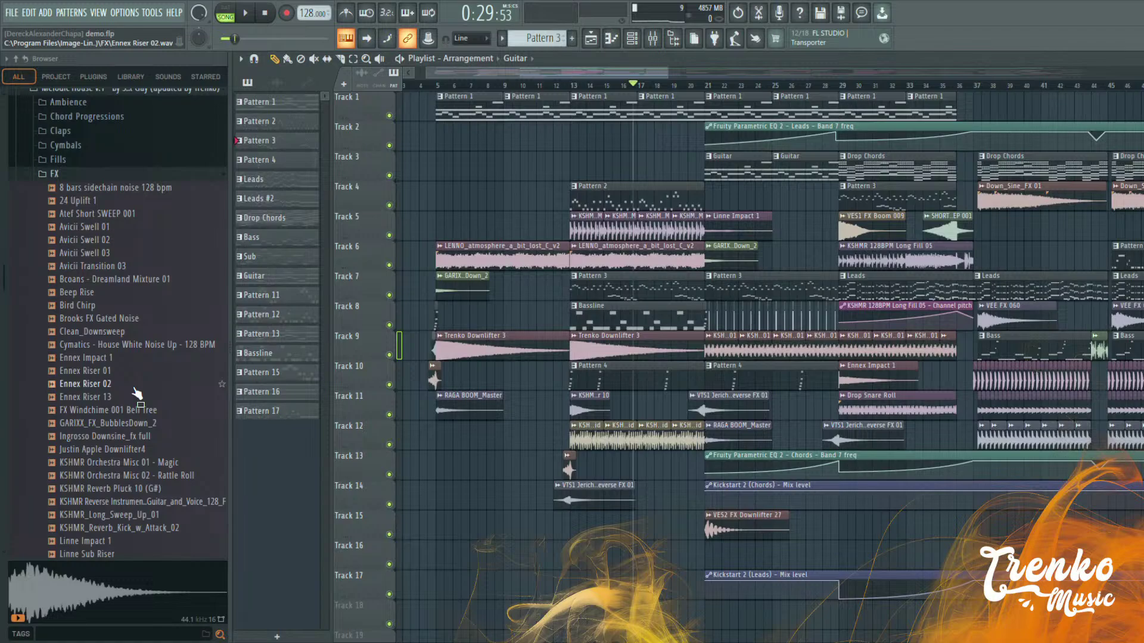
left_click(98, 174)
scroll(114, 230, "up", 4)
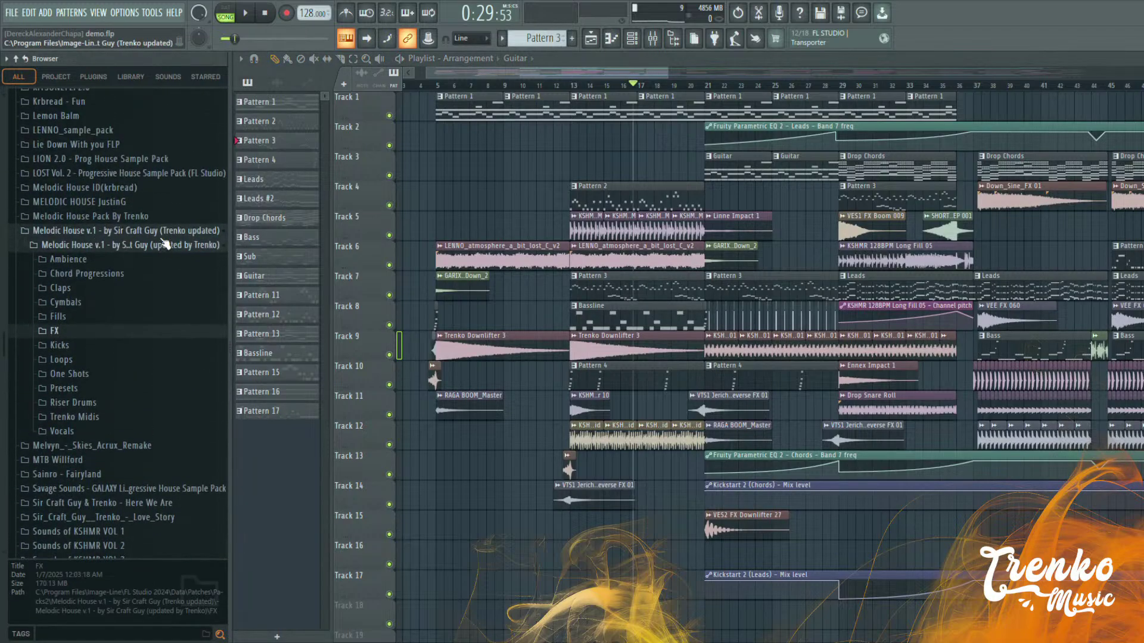
left_click(165, 231)
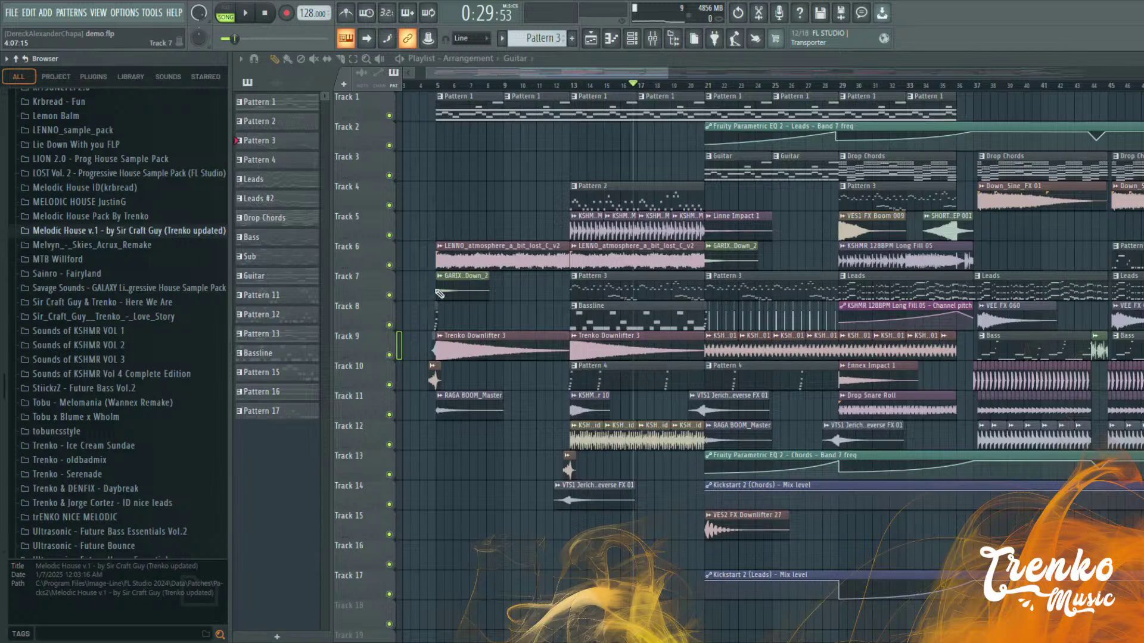
scroll(122, 345, "up", 3)
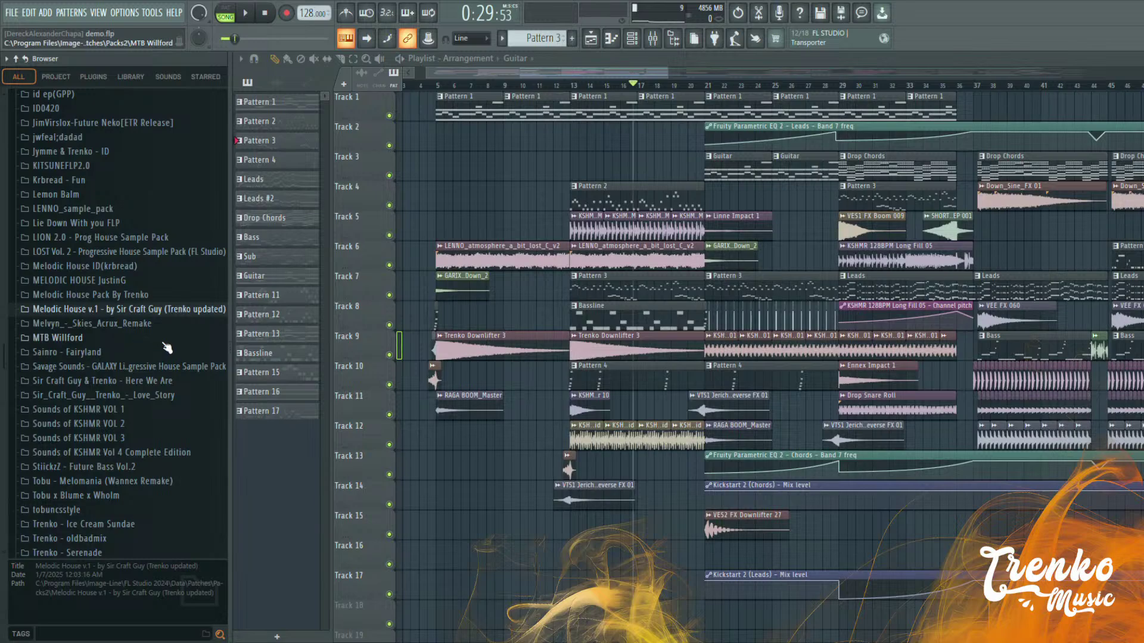
Examine which instrument channels Pattern 2 and Pattern 3 use in the channel rack
scroll(871, 303, "up", 2)
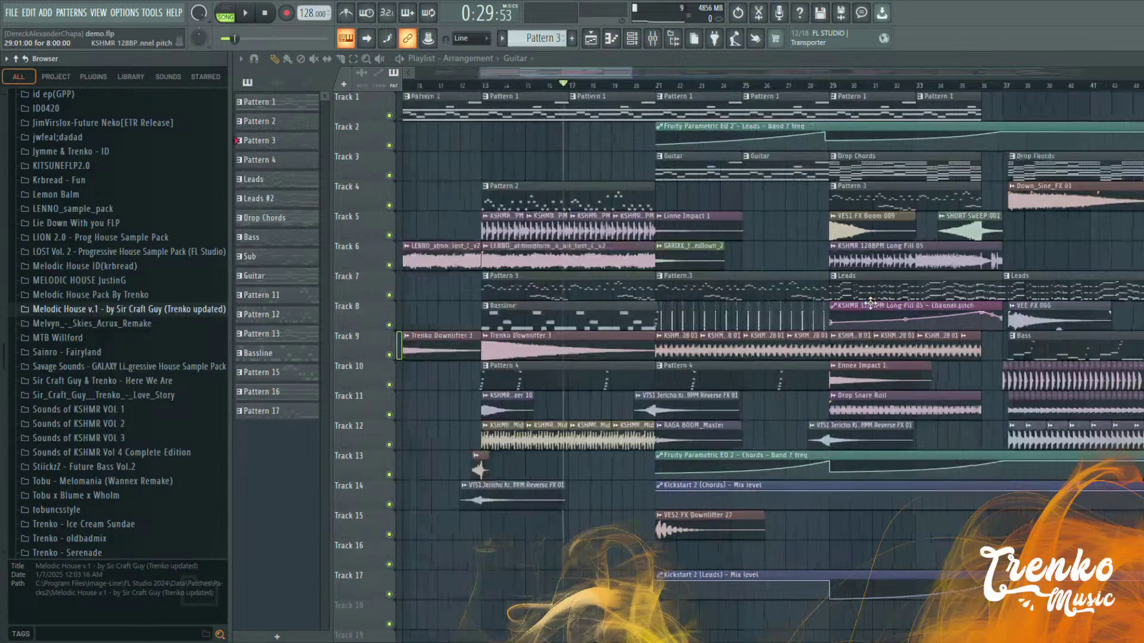
scroll(870, 303, "up", 2)
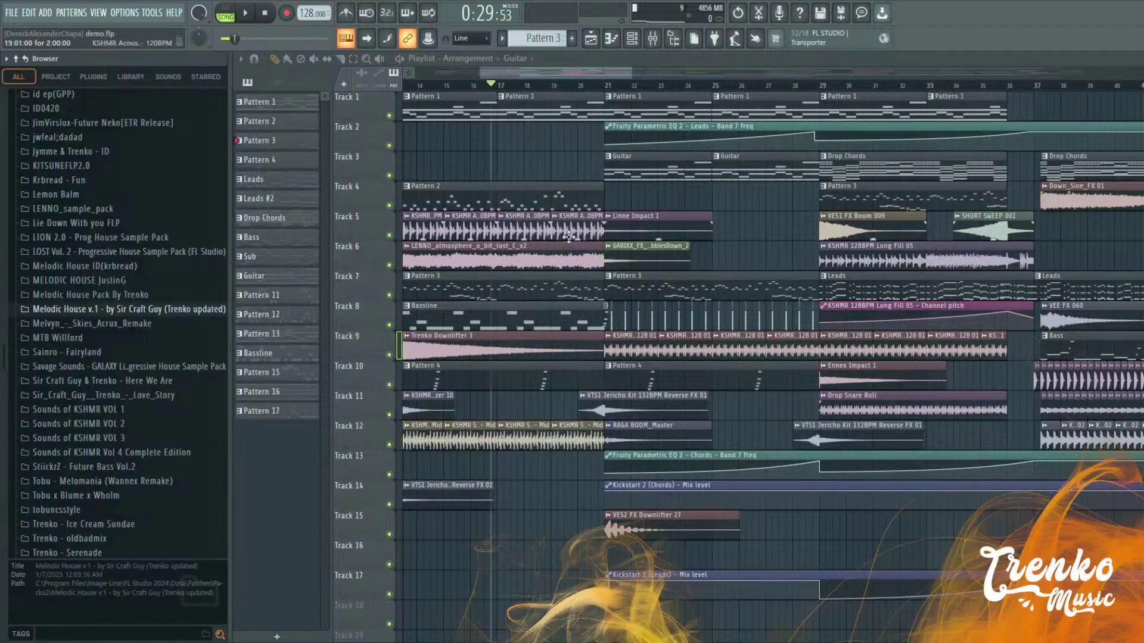
left_click_drag(567, 74, 555, 76)
left_click(596, 191)
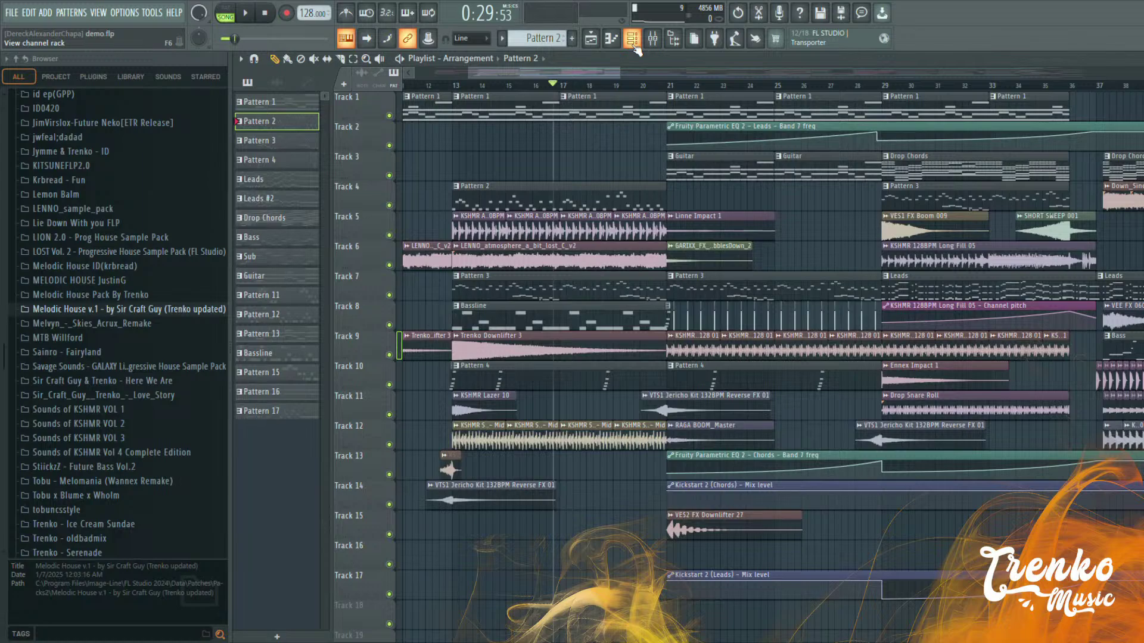
left_click(634, 45)
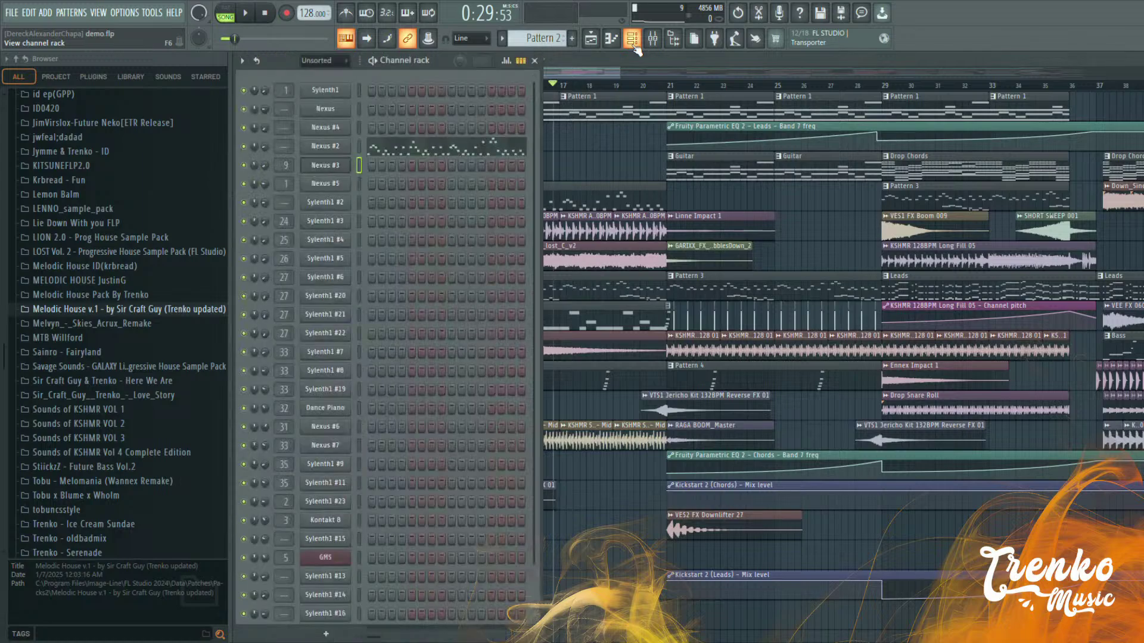
left_click(722, 282)
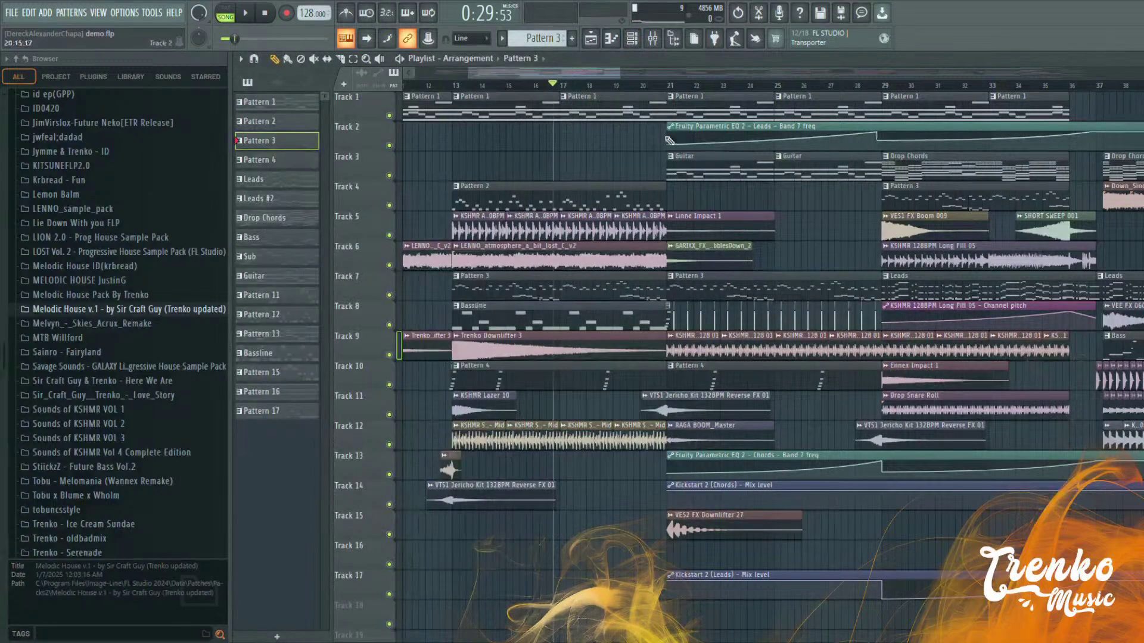
left_click_drag(580, 77, 641, 79)
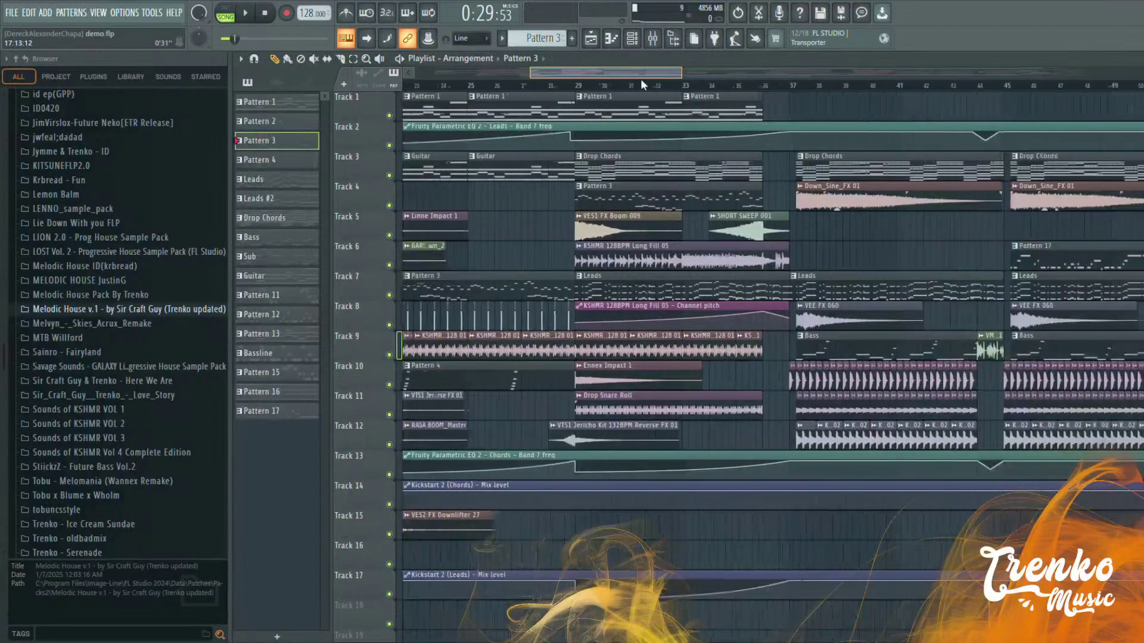
double_click(603, 185)
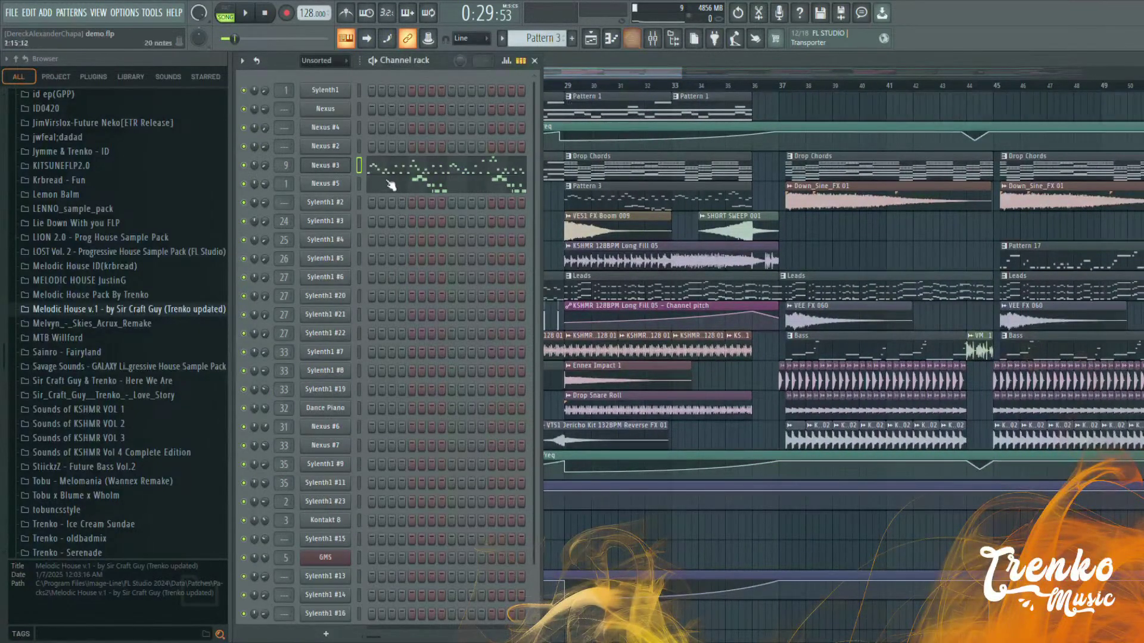
Show the channels of the Leads pattern and open its Sylenth1 #3 instrument to view the preset
left_click(624, 292)
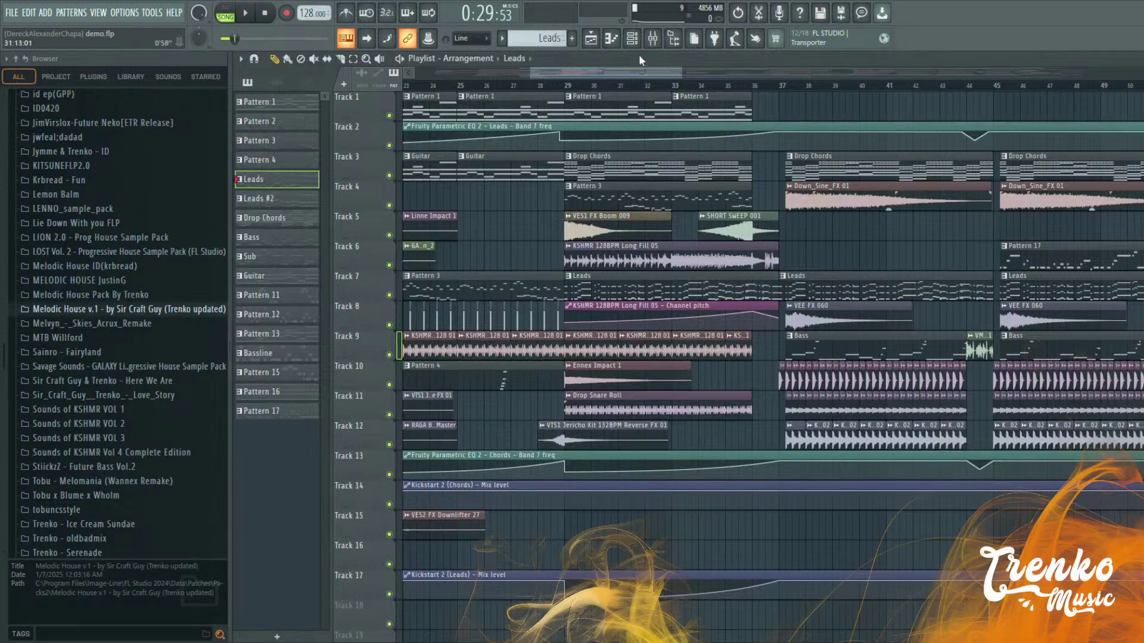
double_click(624, 292)
left_click(314, 225)
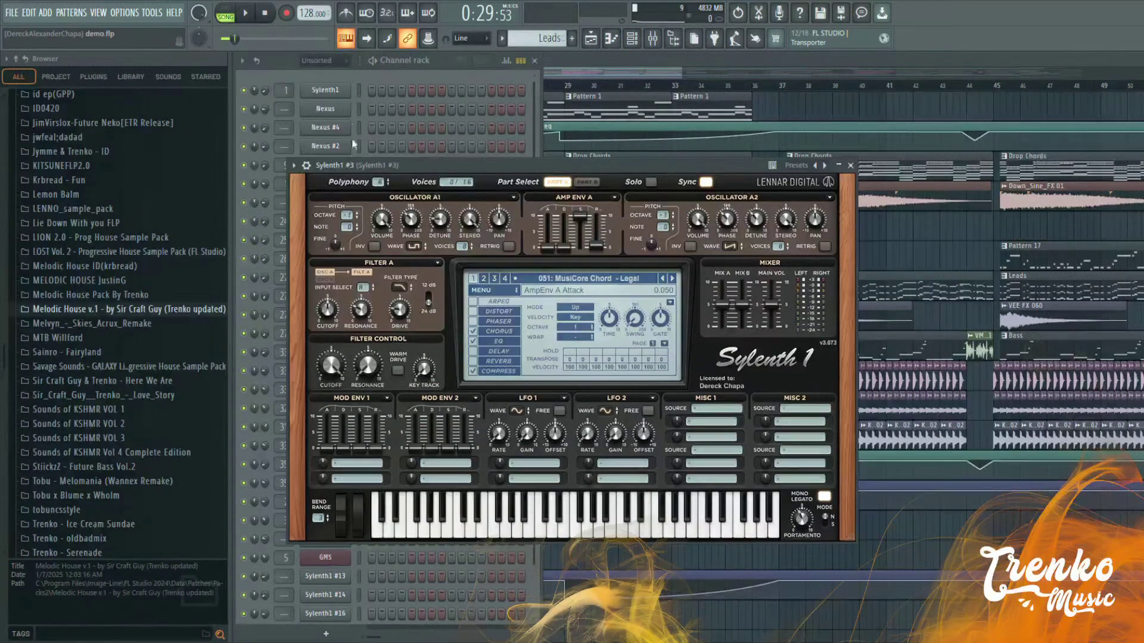
left_click(305, 76)
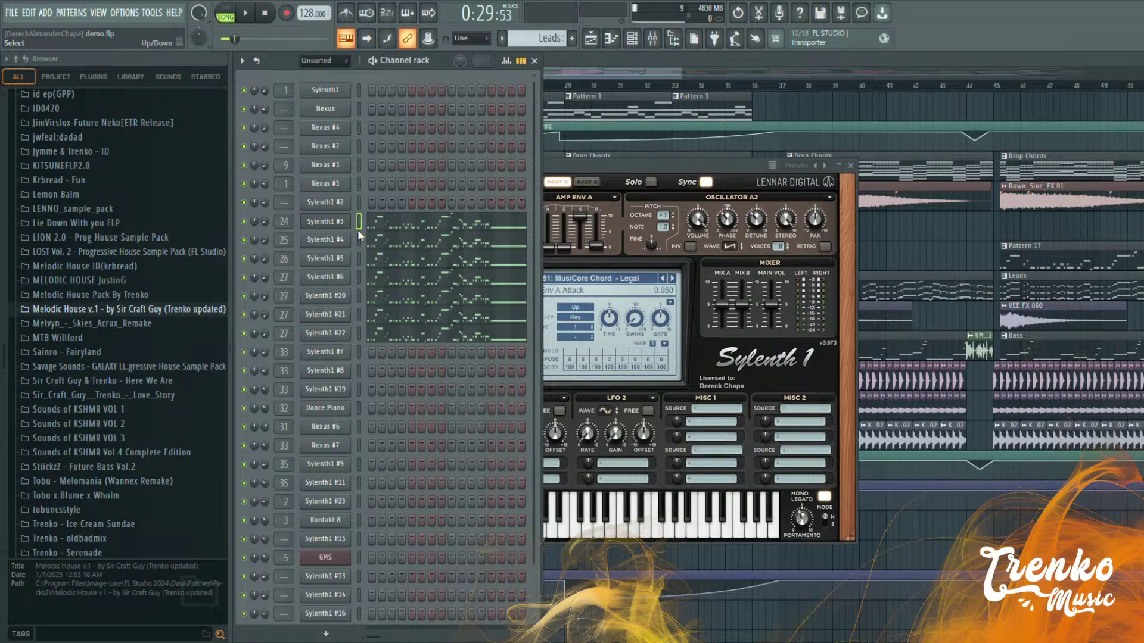
left_click(610, 163)
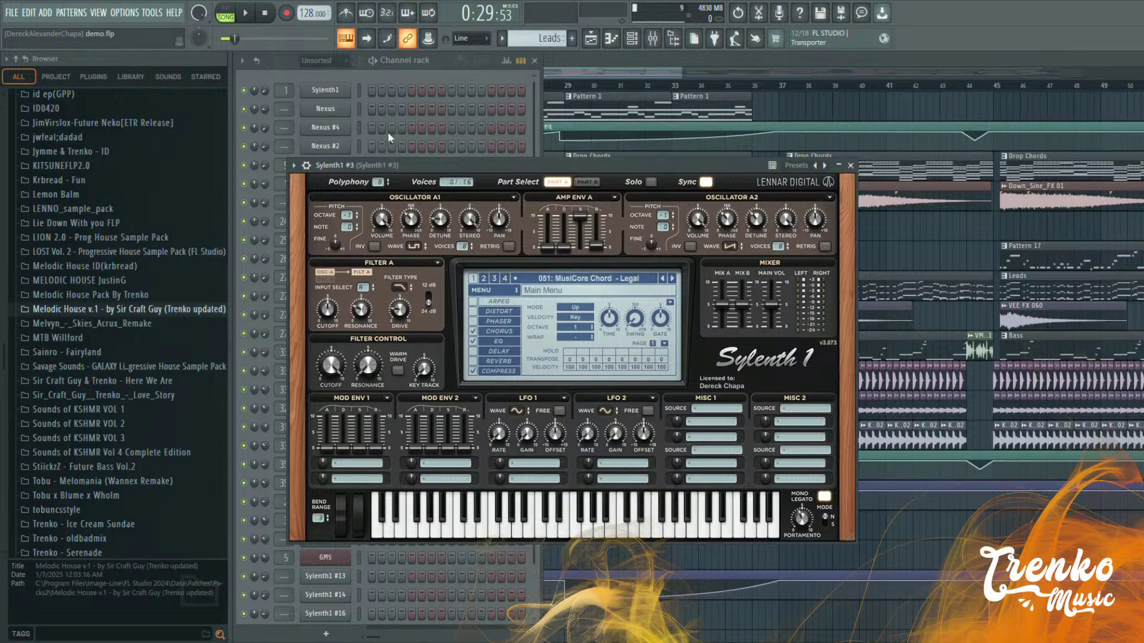
left_click(360, 152)
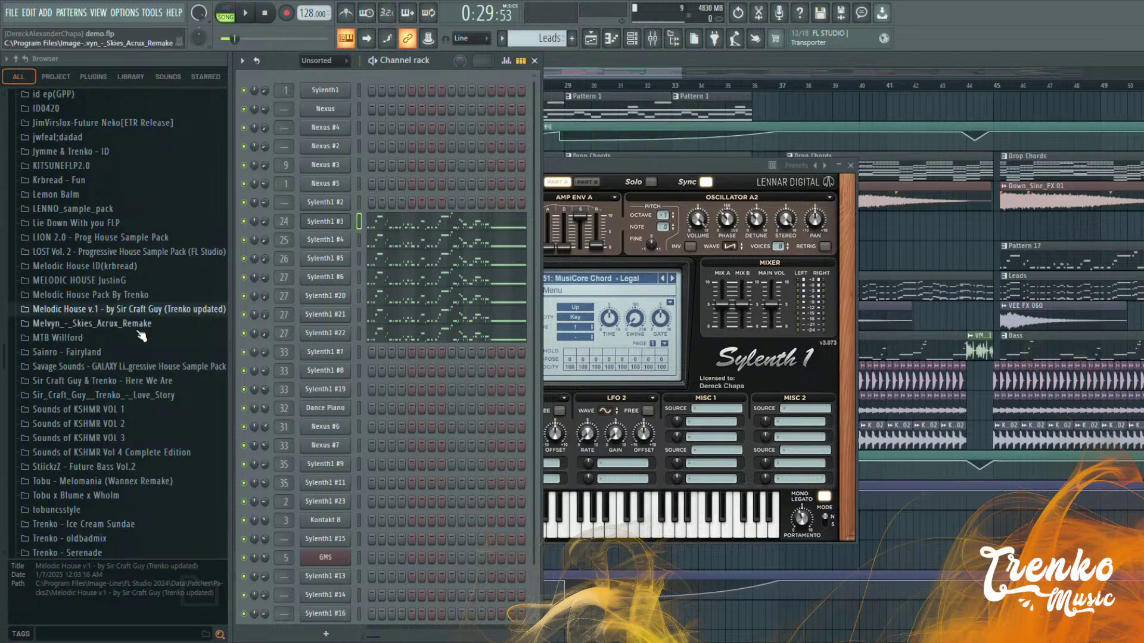
Expand Melodic House Pack By Trenko in the browser and open the Leads folder within its Presets
left_click(143, 297)
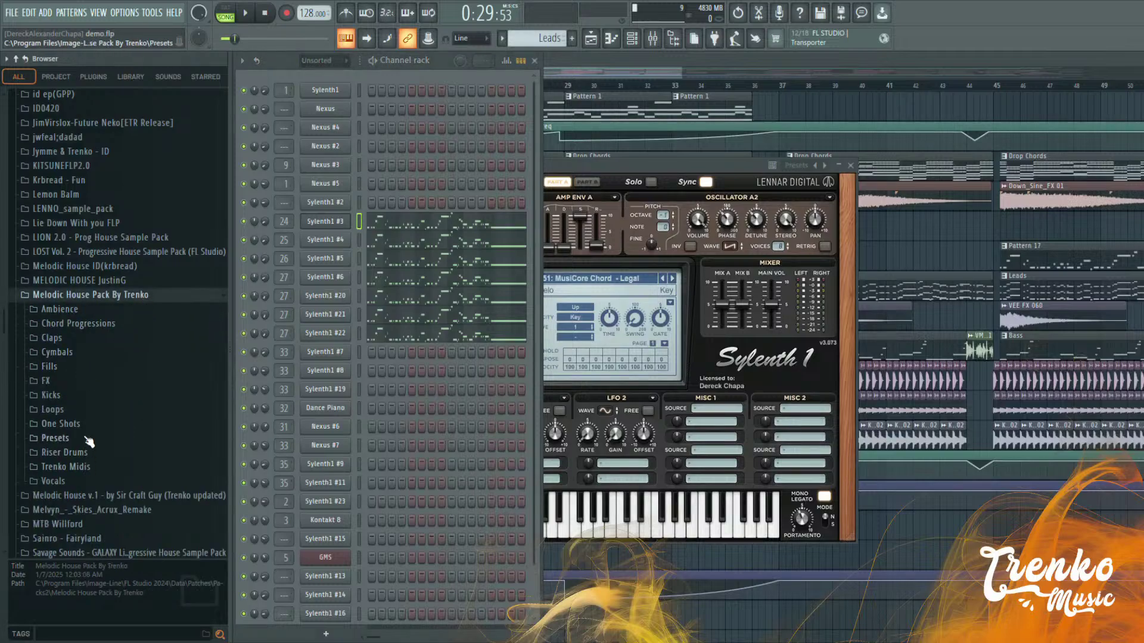
left_click(57, 439)
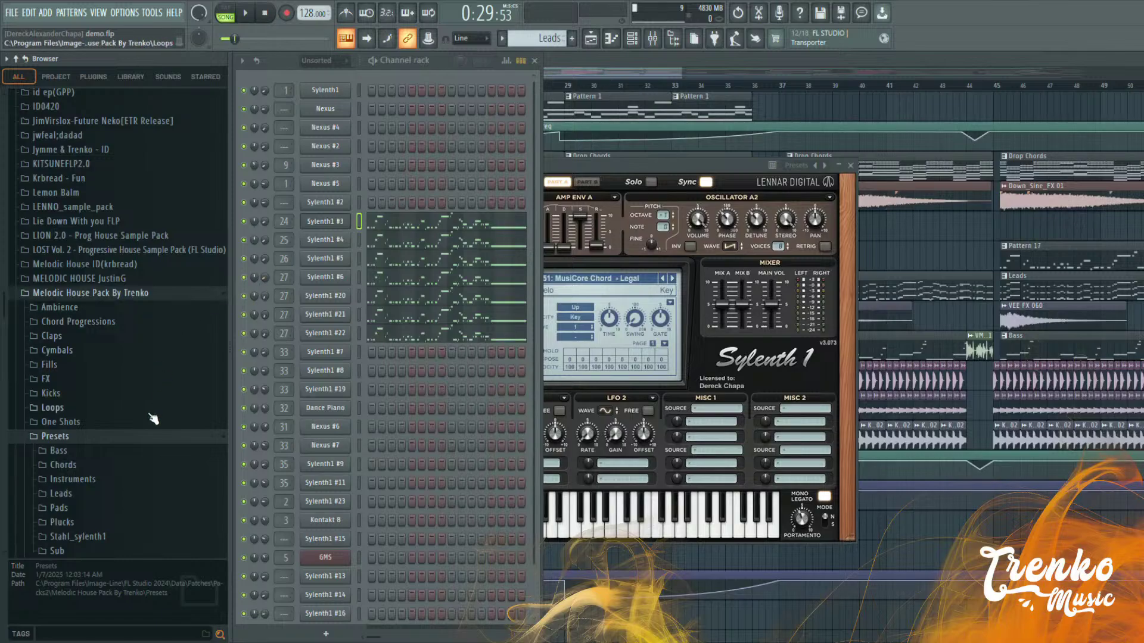
scroll(137, 432, "down", 3)
left_click(90, 417)
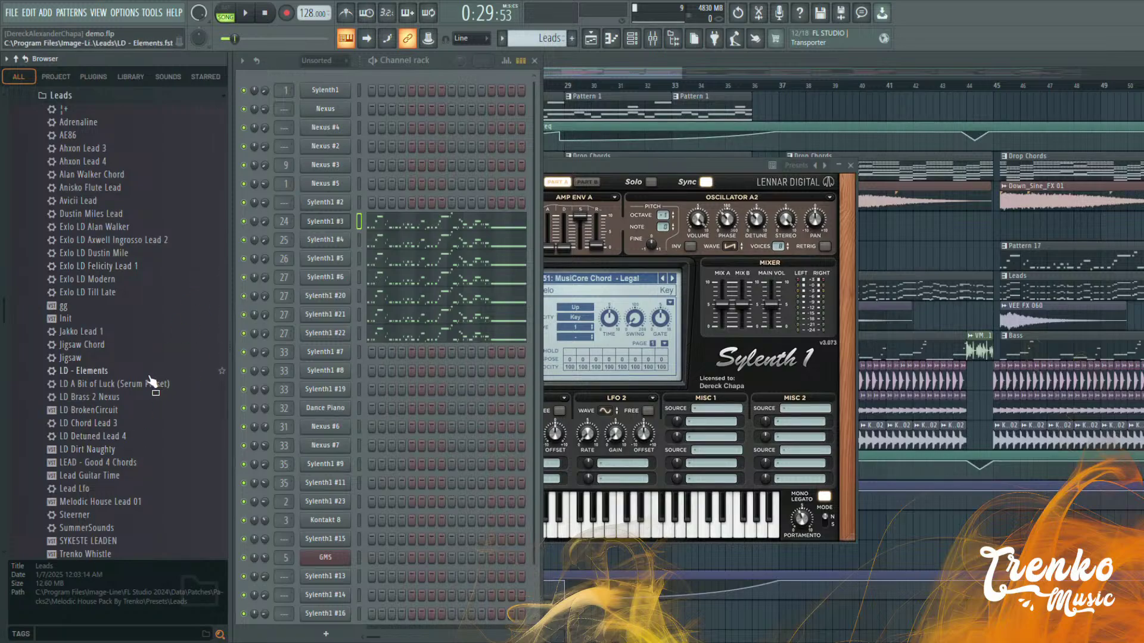
Add a new Sylenth1 channel above Sylenth1 #7, load the Adrenaline lead preset into it, and close its window
left_click(90, 124)
left_click(326, 352)
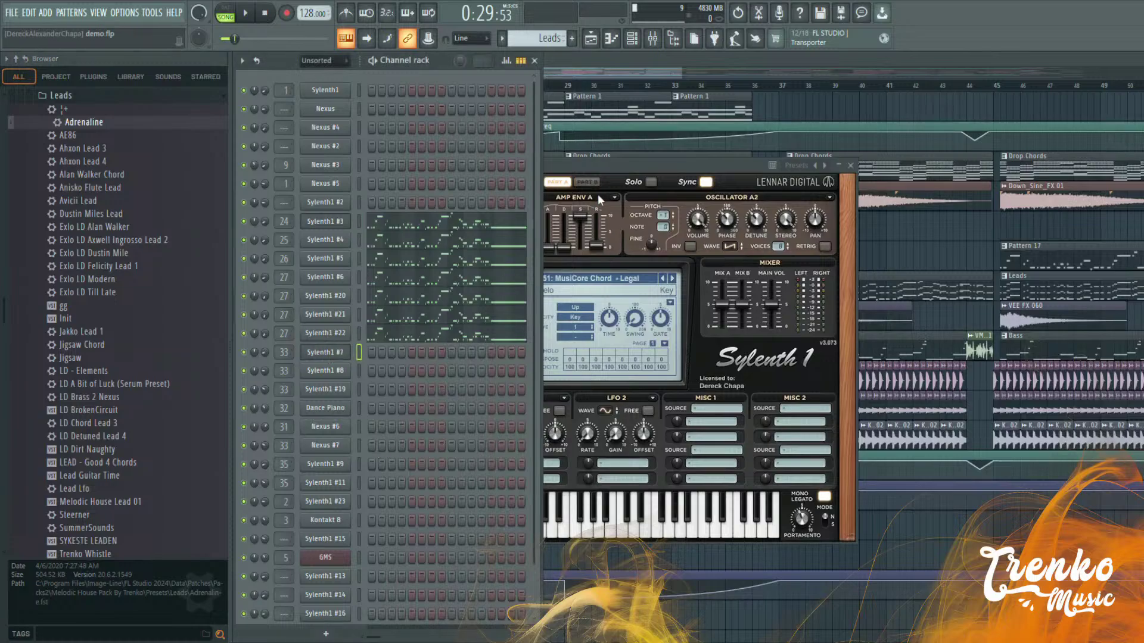
left_click(517, 78)
left_click(432, 428)
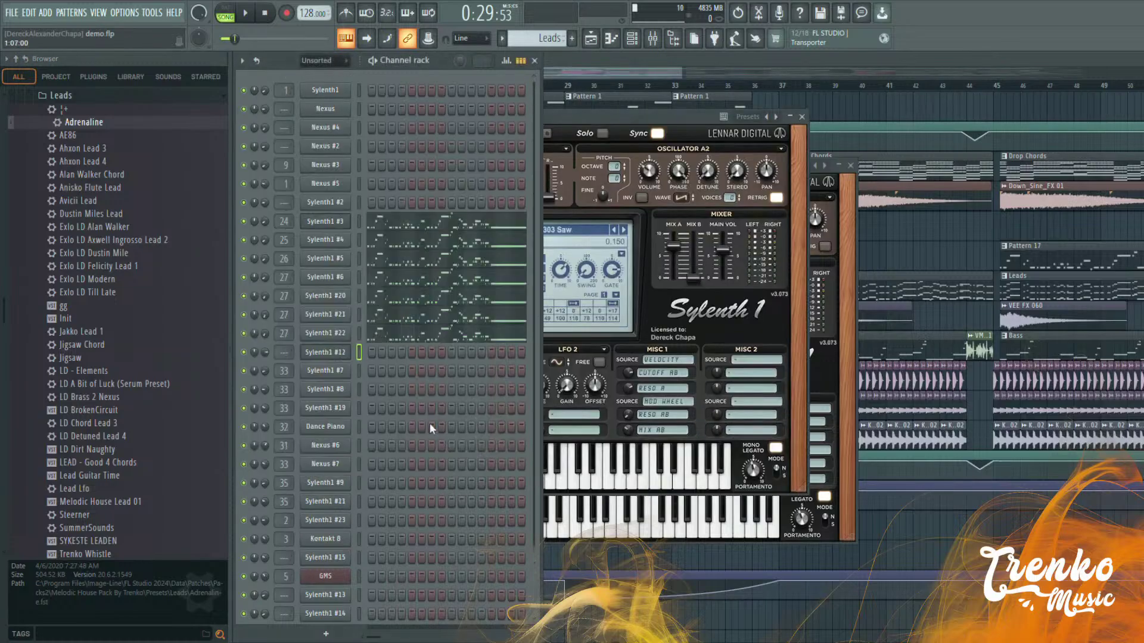
left_click_drag(84, 122, 341, 356)
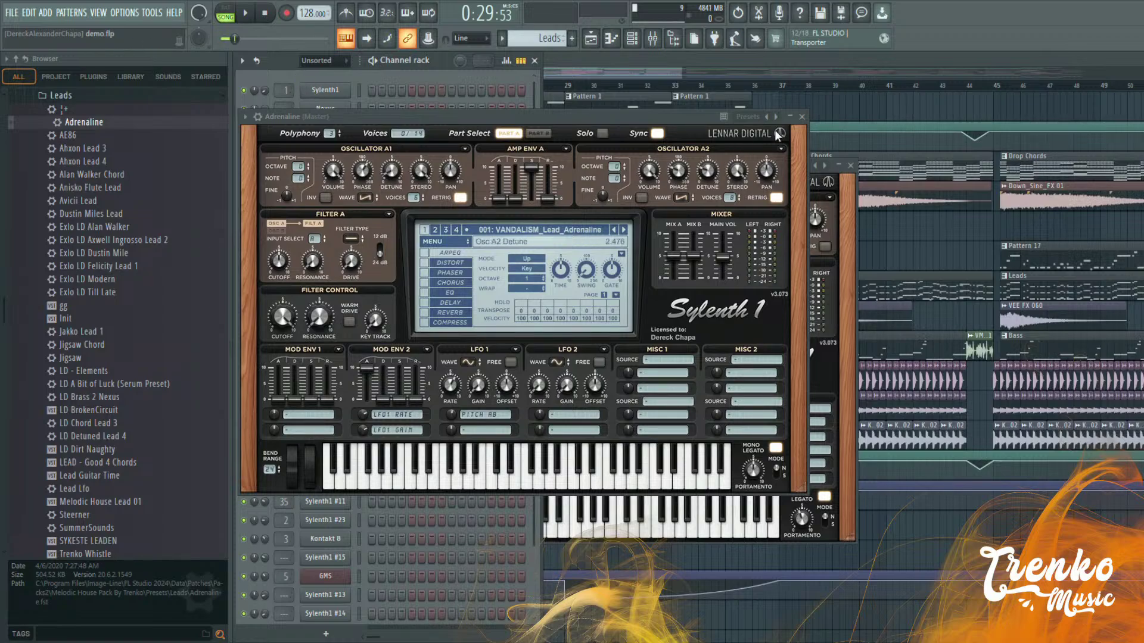
left_click(802, 117)
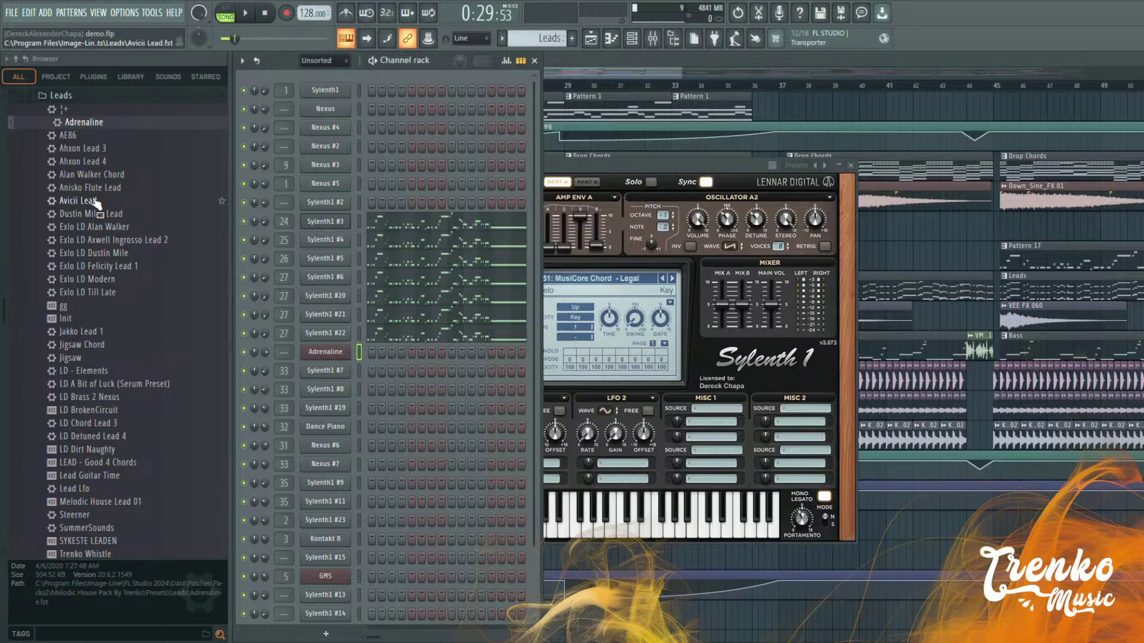
Load the Avicii Lead preset into the new Sylenth1 channel and audition it with a note
left_click_drag(83, 200, 324, 349)
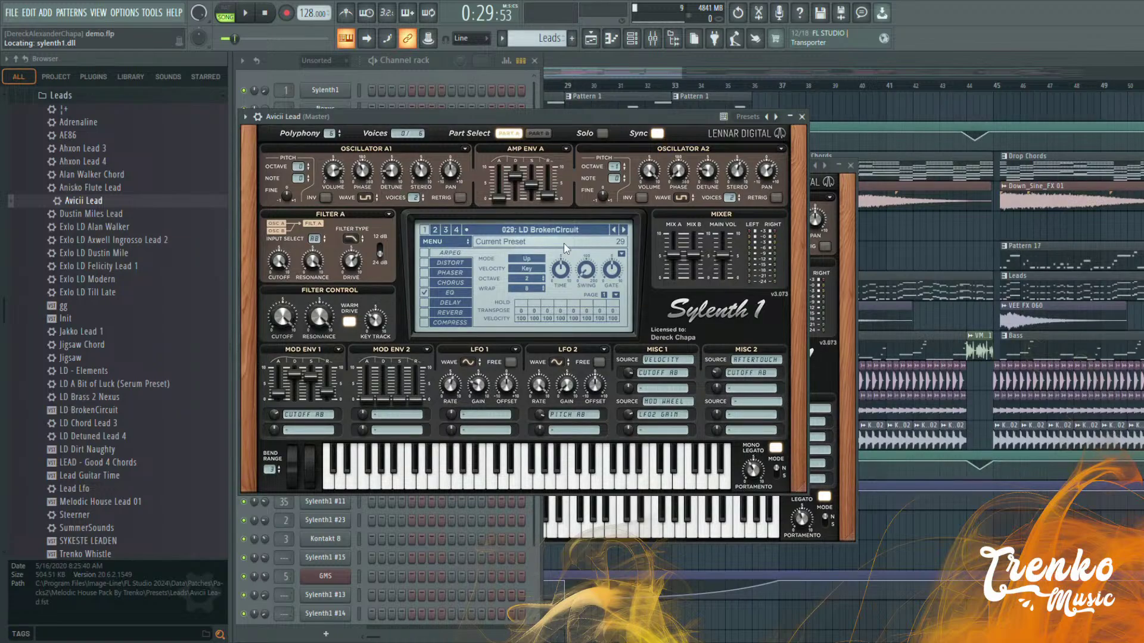
key("q")
left_click(283, 84)
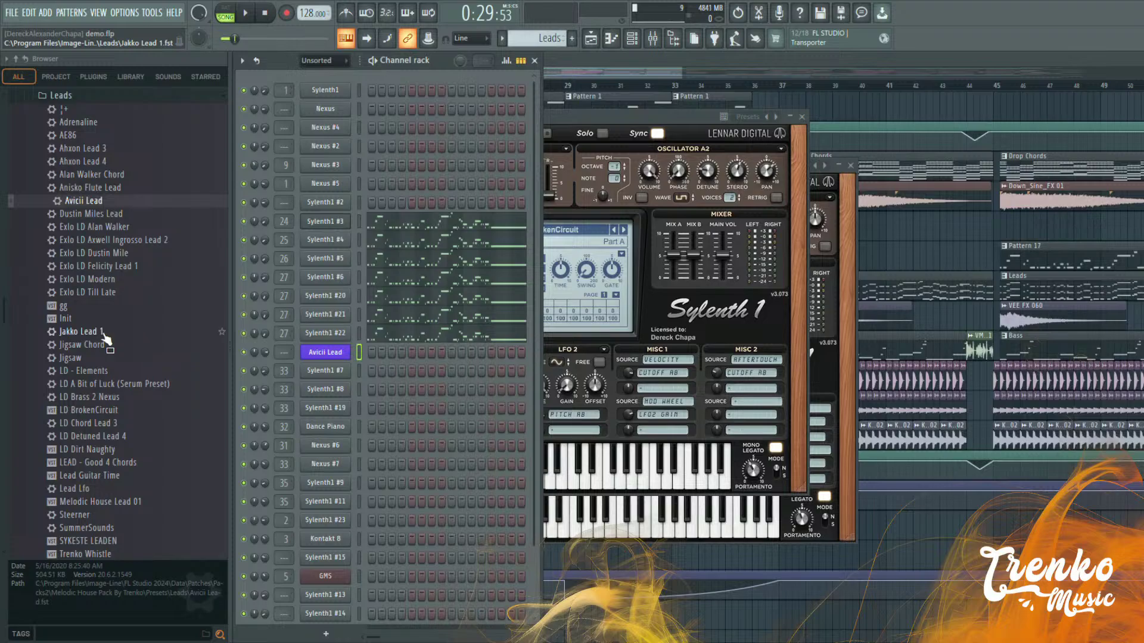
Load the Jakko Lead 1 preset into the new Sylenth1 channel, audition it with several notes, and close its window
left_click_drag(120, 332, 325, 360)
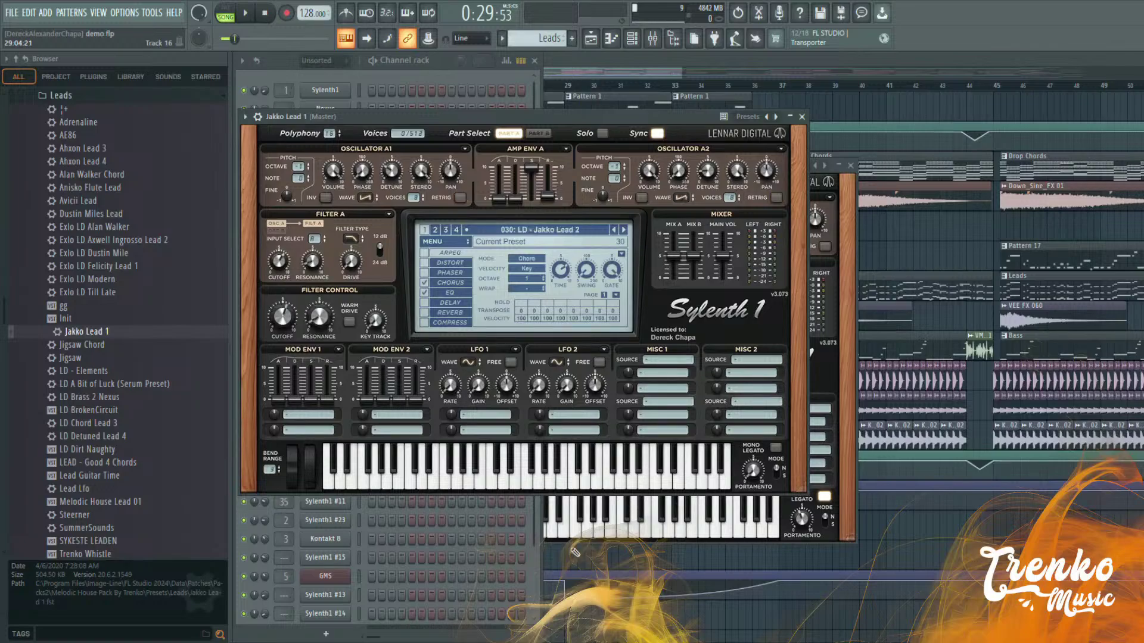
key("comma")
key("period")
key("m")
key("b")
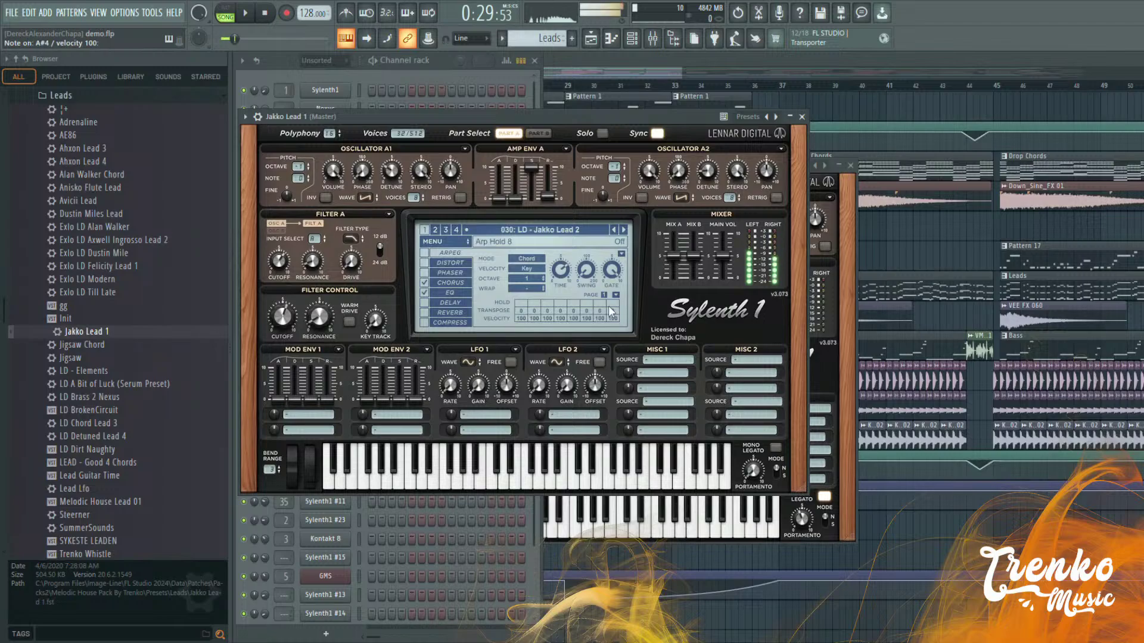
key("comma")
key("period")
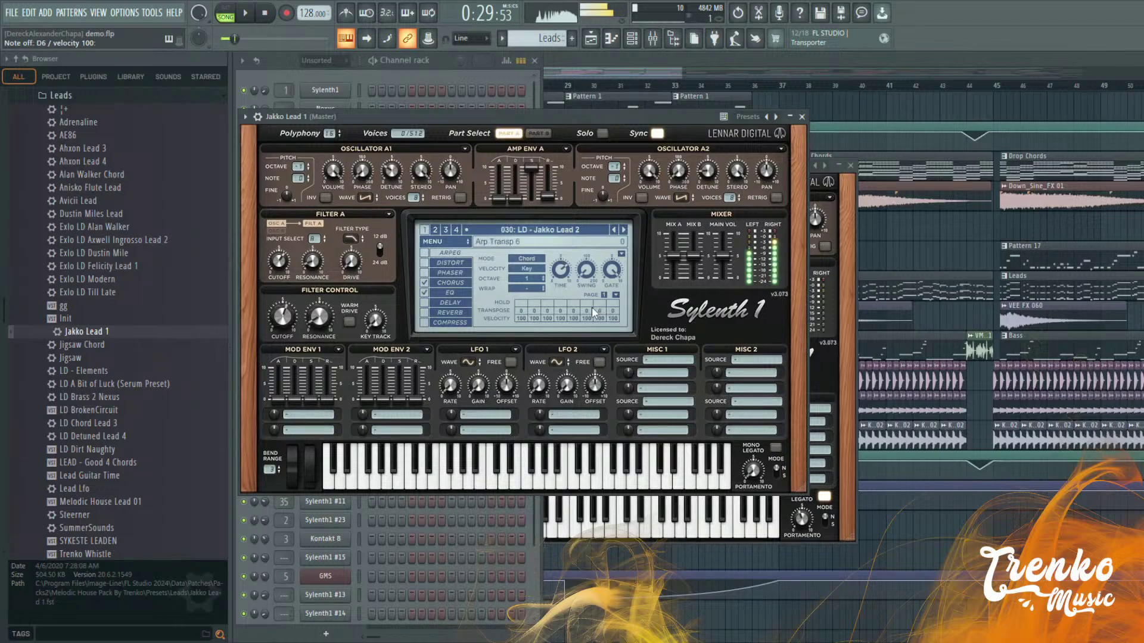
left_click(803, 117)
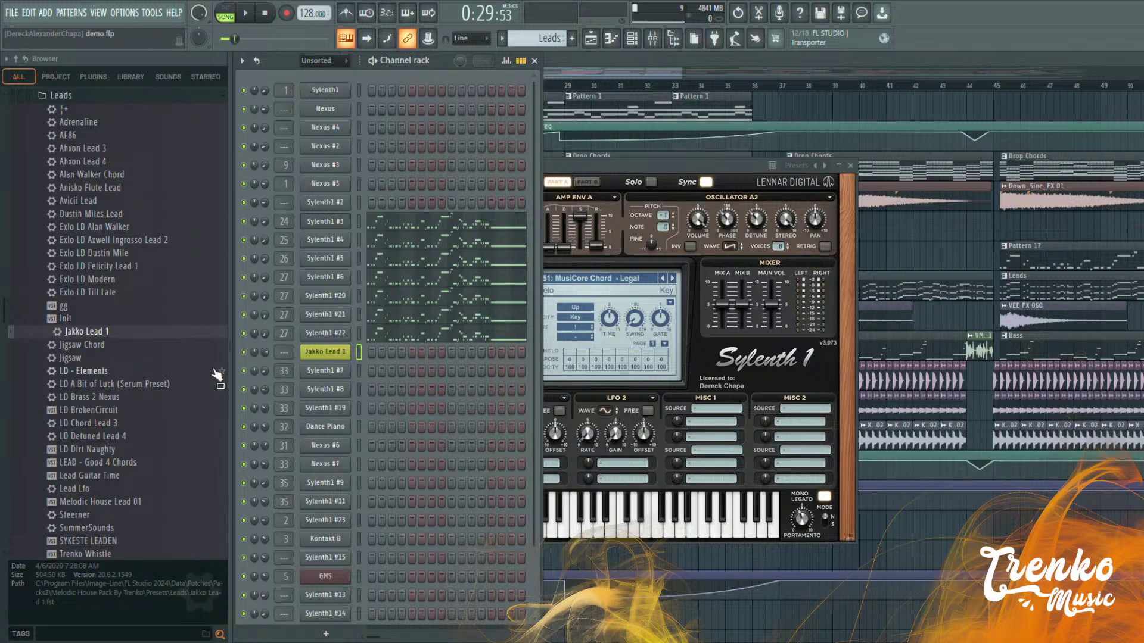
Load the Yonetro 2 lead preset into the audition channel above Sylenth1 #7 and bring the channel rack back in front
scroll(155, 337, "down", 4)
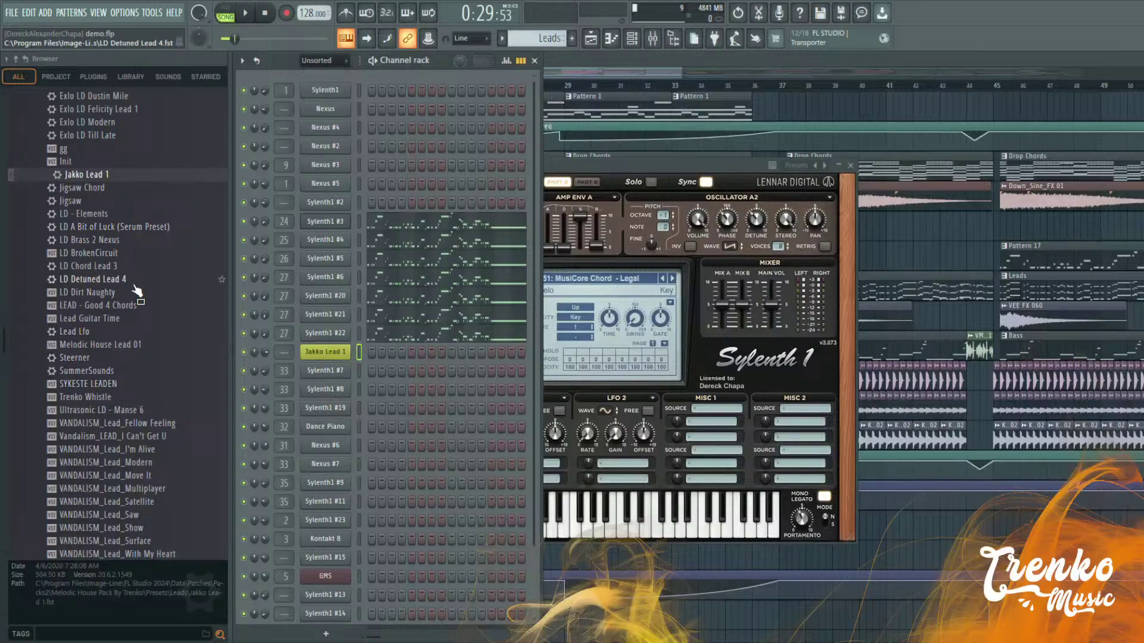
scroll(126, 379, "down", 6)
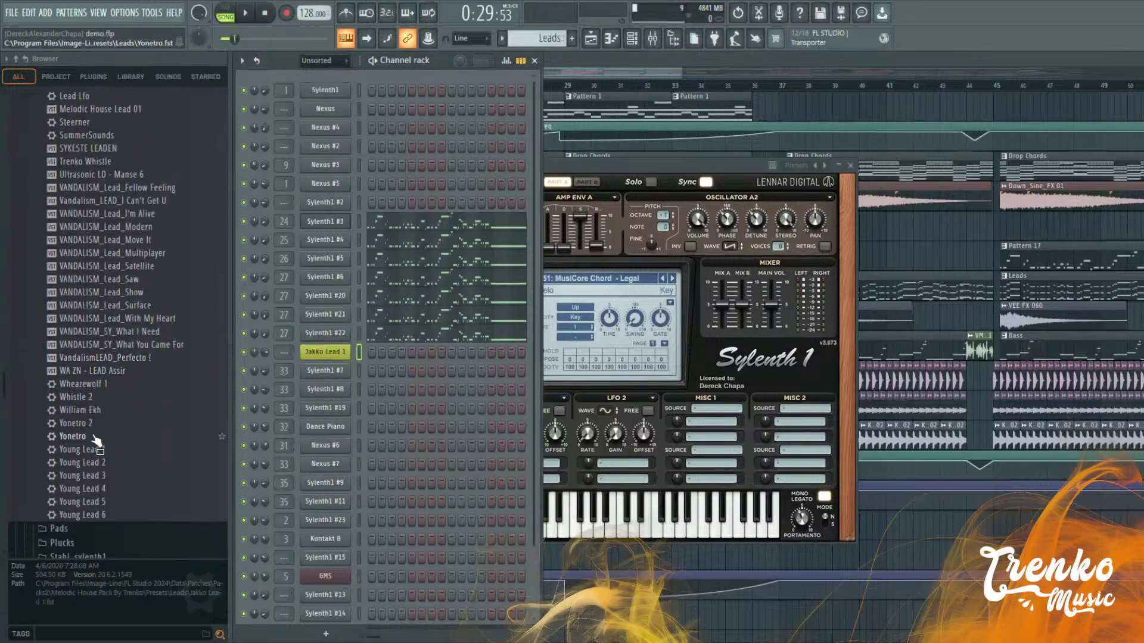
left_click_drag(83, 423, 301, 364)
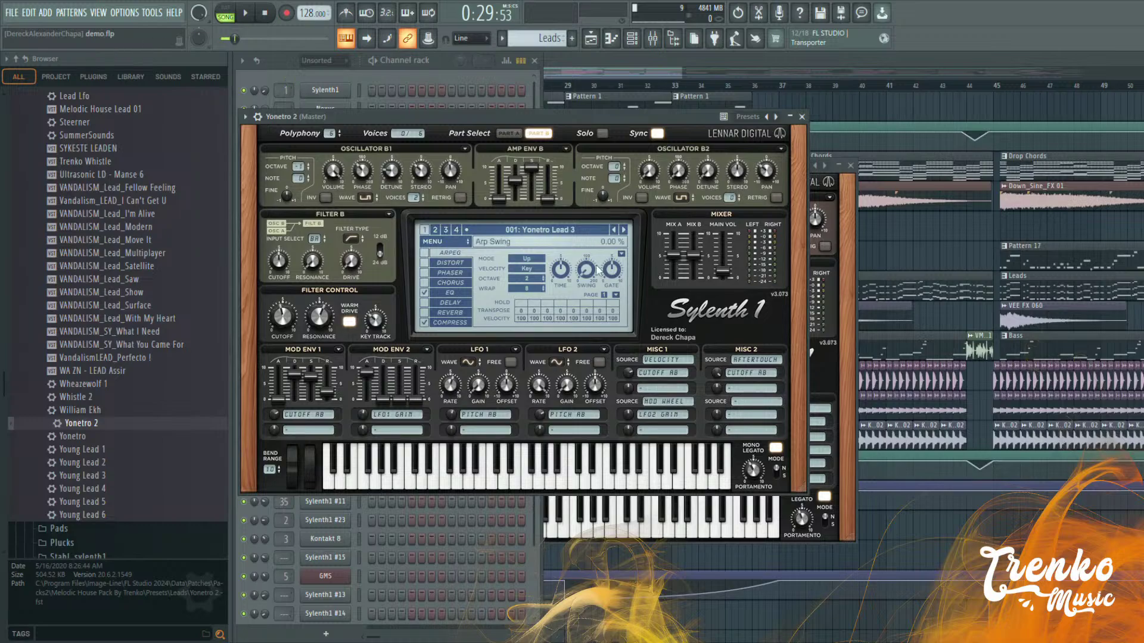
left_click(285, 72)
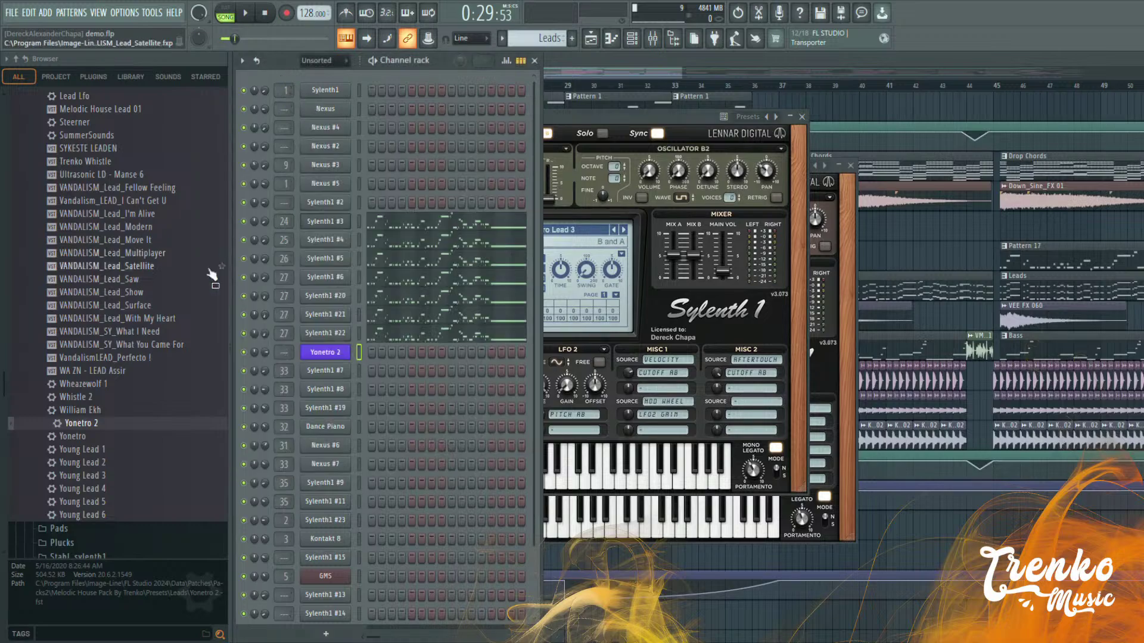
Load the William Ekh lead preset into the same audition channel and return to the channel rack
left_click_drag(105, 357, 114, 369)
left_click_drag(96, 411, 325, 356)
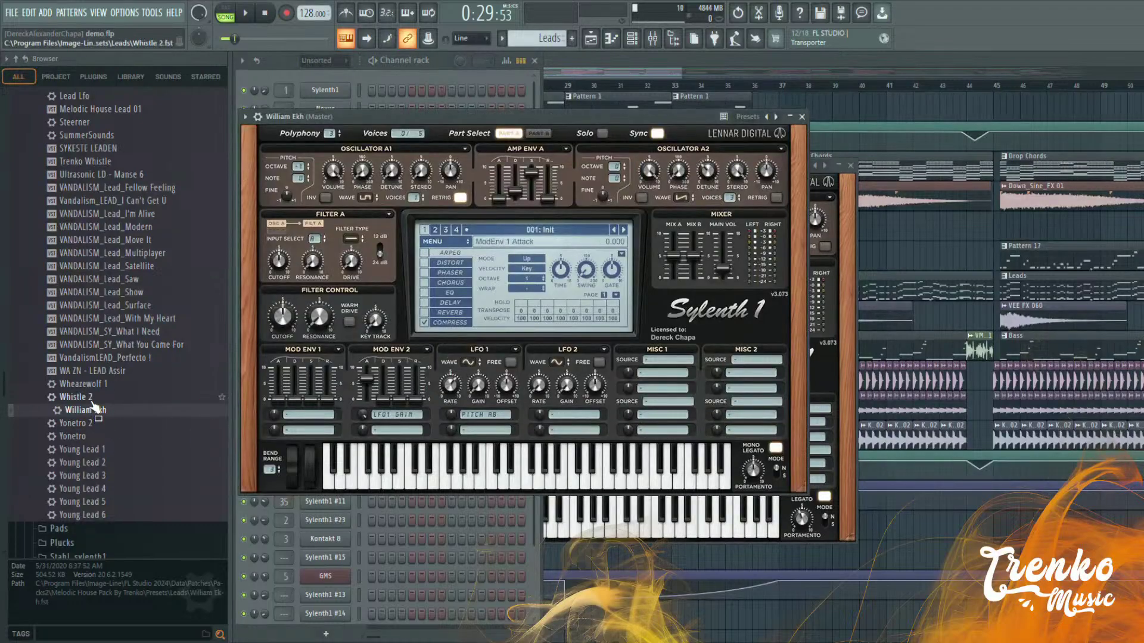
left_click(299, 79)
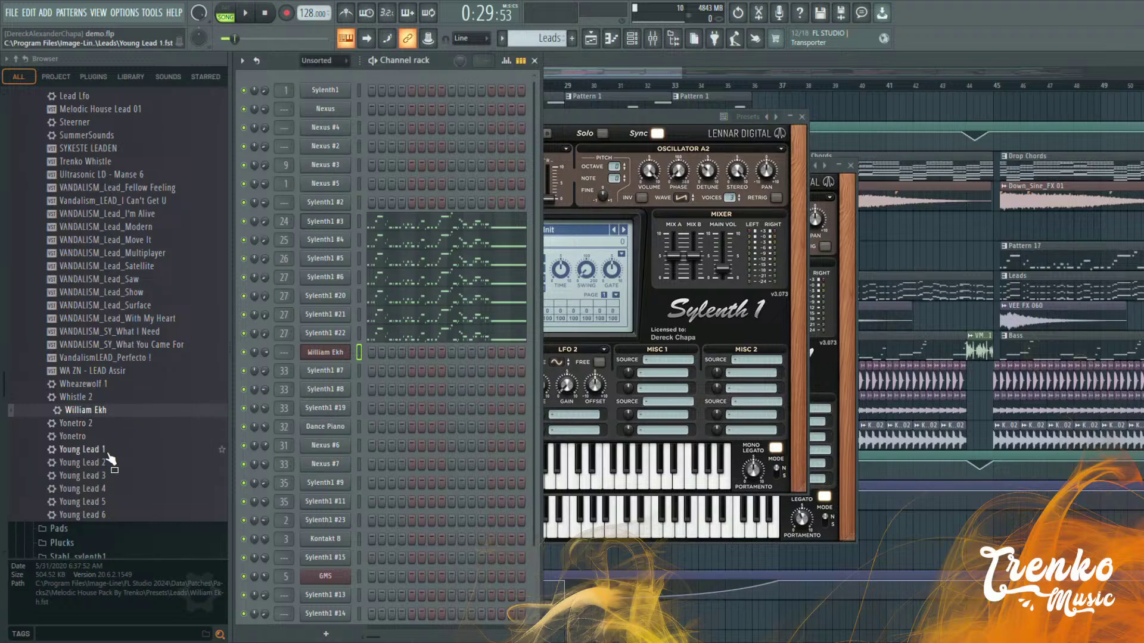
Try the Young Lead 1 and VandalismLEAD_Perfecto ! presets in the audition channel and look through the remaining leads
left_click_drag(113, 451, 376, 357)
scroll(118, 451, "up", 6)
scroll(118, 451, "up", 6)
scroll(127, 351, "down", 8)
scroll(125, 353, "down", 2)
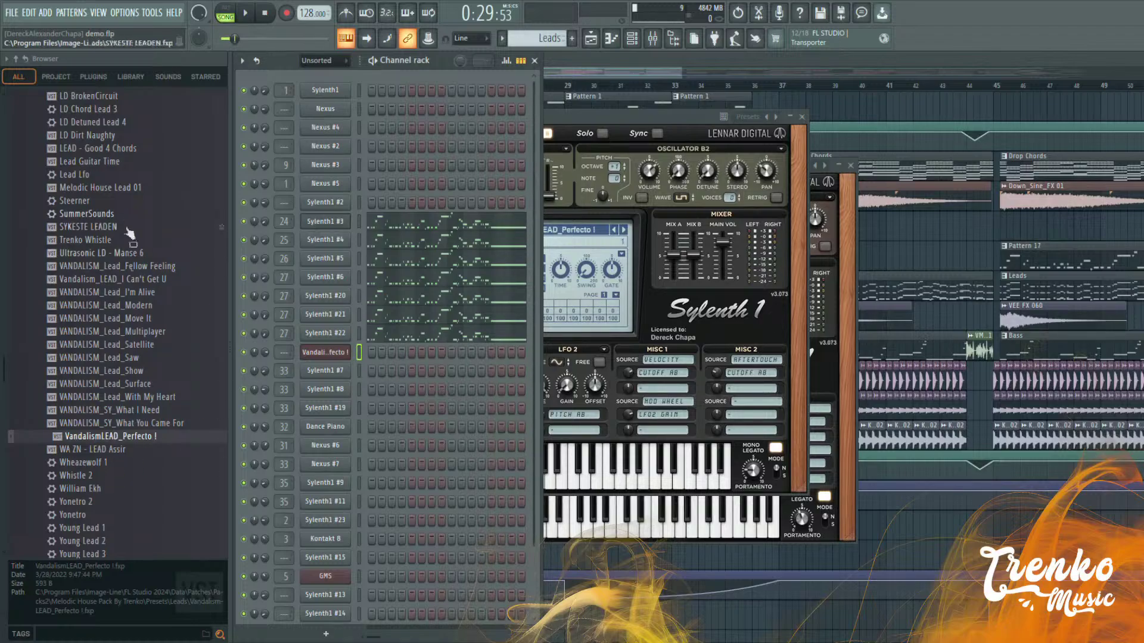
scroll(125, 495, "down", 2)
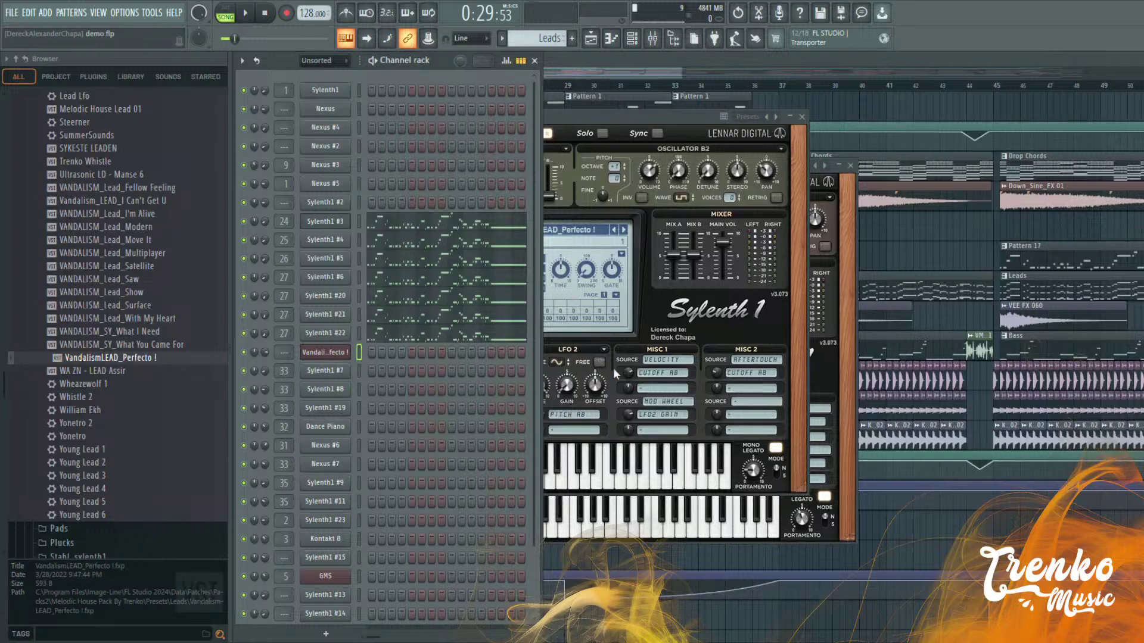
Remove the audition channel above Sylenth1 #7, close the remaining synth window, and return to the playlist
key("ctrl+z")
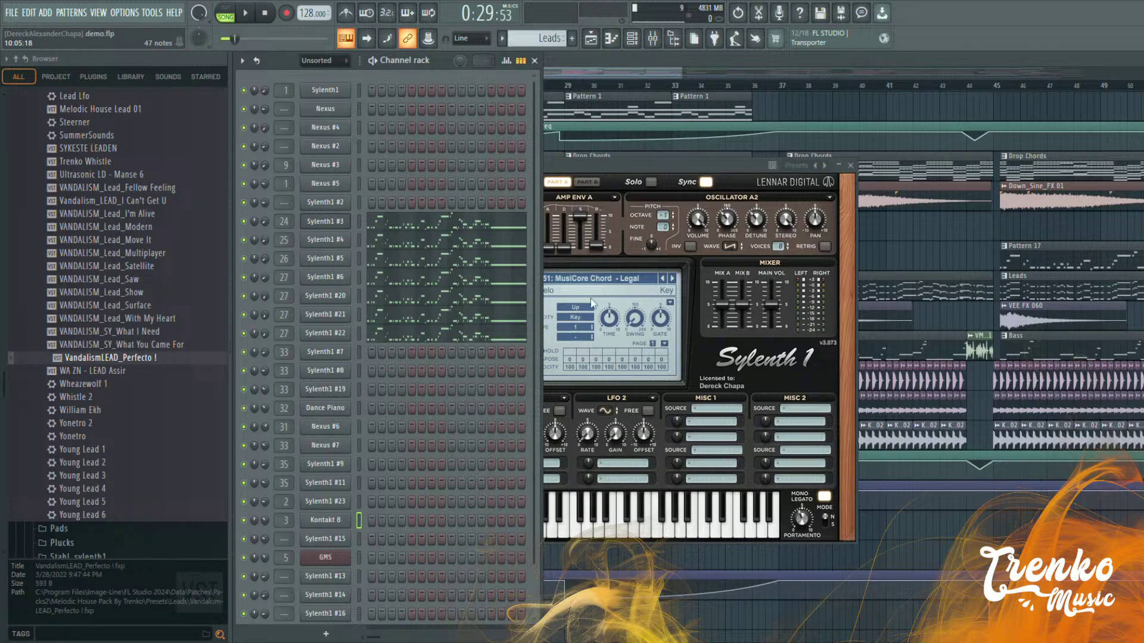
left_click(850, 166)
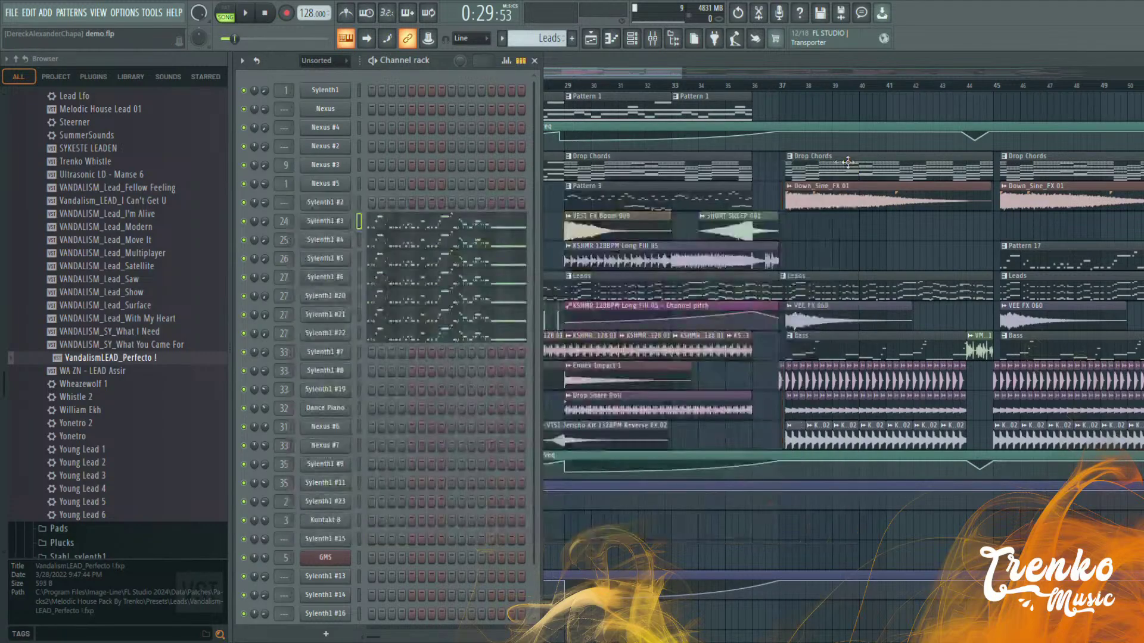
left_click_drag(617, 74, 606, 75)
scroll(607, 203, "down", 4)
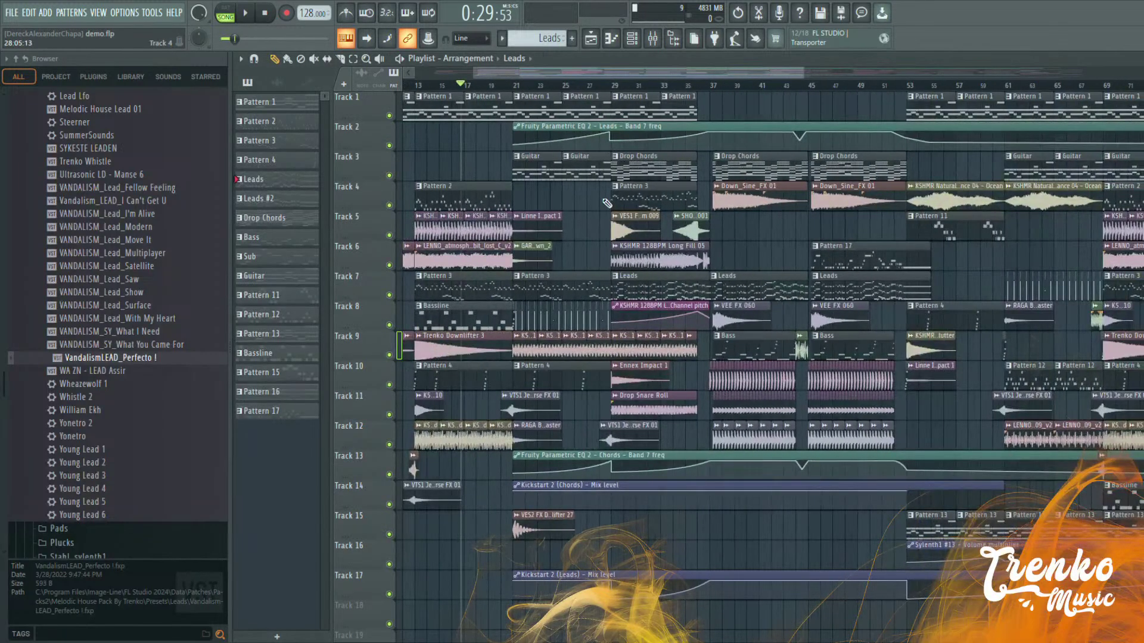
Play the arrangement from bar 36 to listen to the transition into the first drop
key("space")
key("space")
left_click(696, 85)
key("space")
scroll(870, 182, "up", 3)
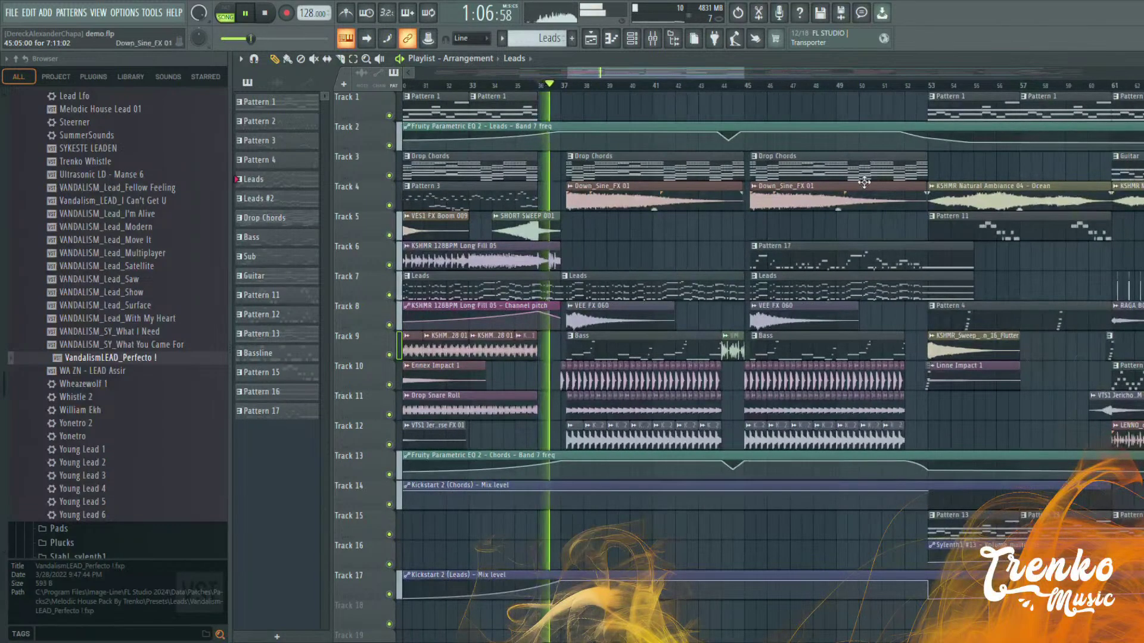
key("space")
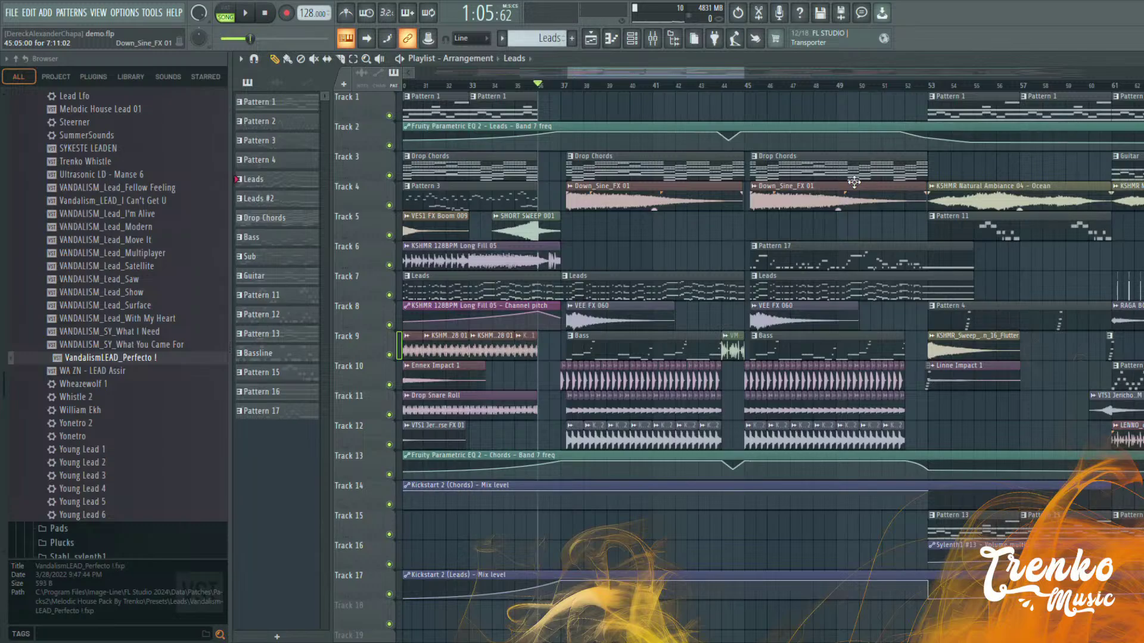
key("space")
scroll(643, 250, "up", 2)
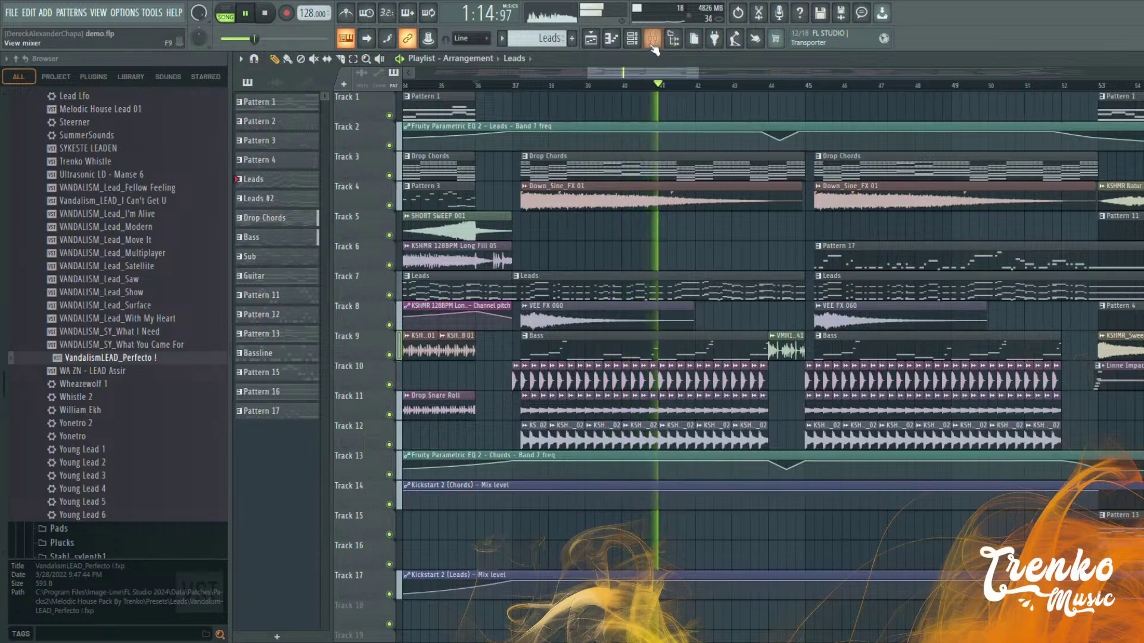
Set the Leads mixer track's volume to 94% (-1.3 dB) and return to the playlist
key("F9")
left_click(587, 356)
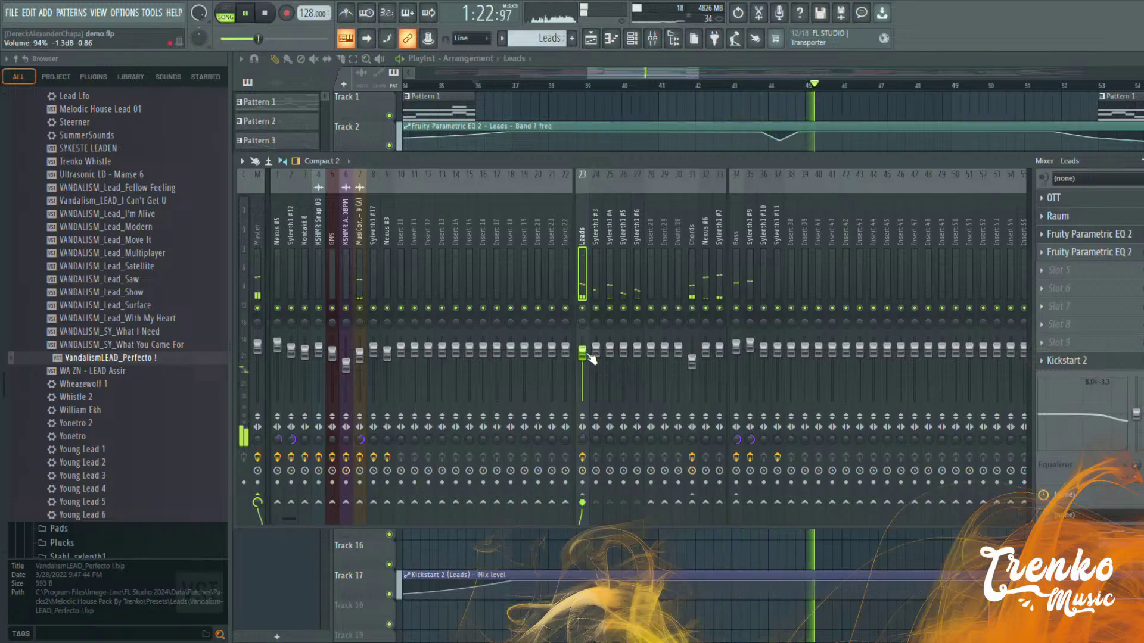
left_click(653, 38)
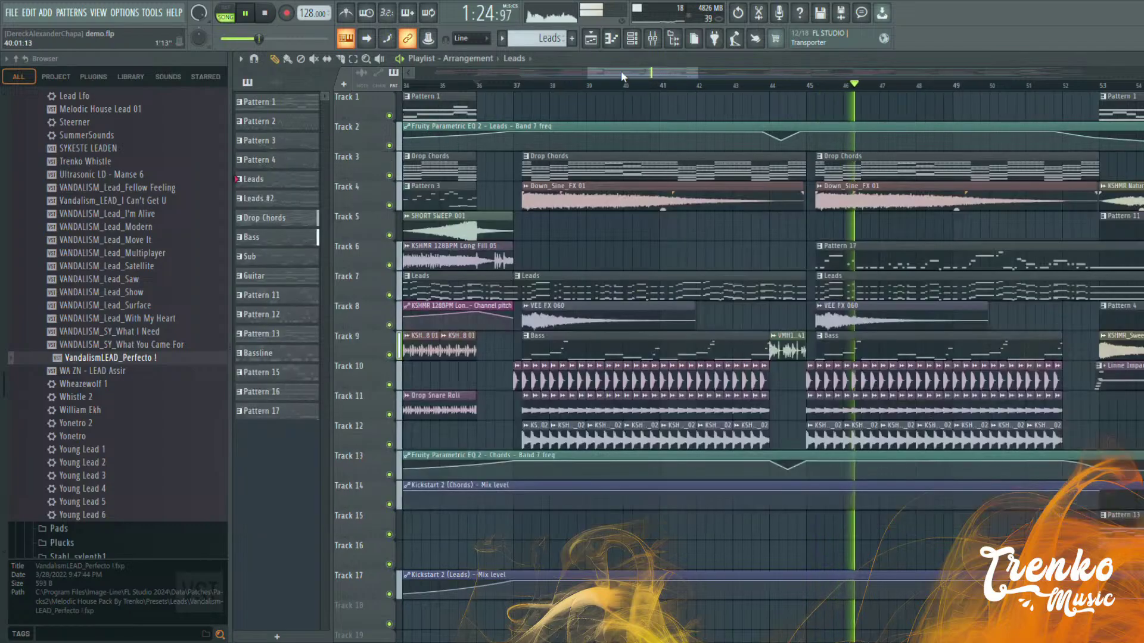
Listen through the second half of the drop into the breakdown at bar 53, and stop playback
scroll(547, 220, "down", 2)
scroll(968, 296, "up", 2)
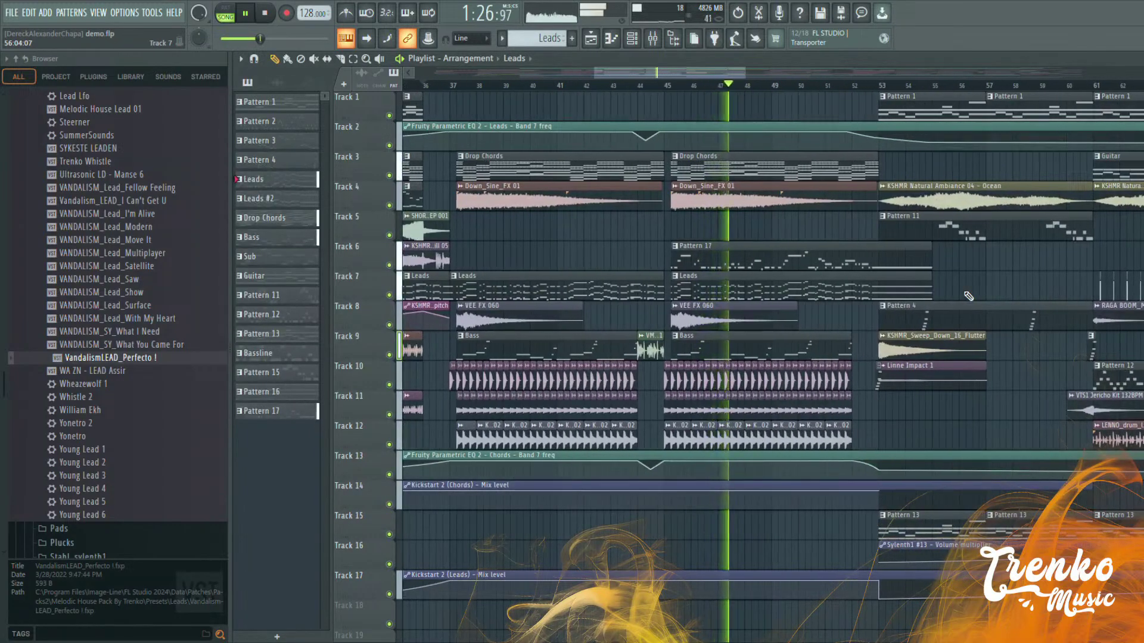
scroll(1036, 319, "down", 2)
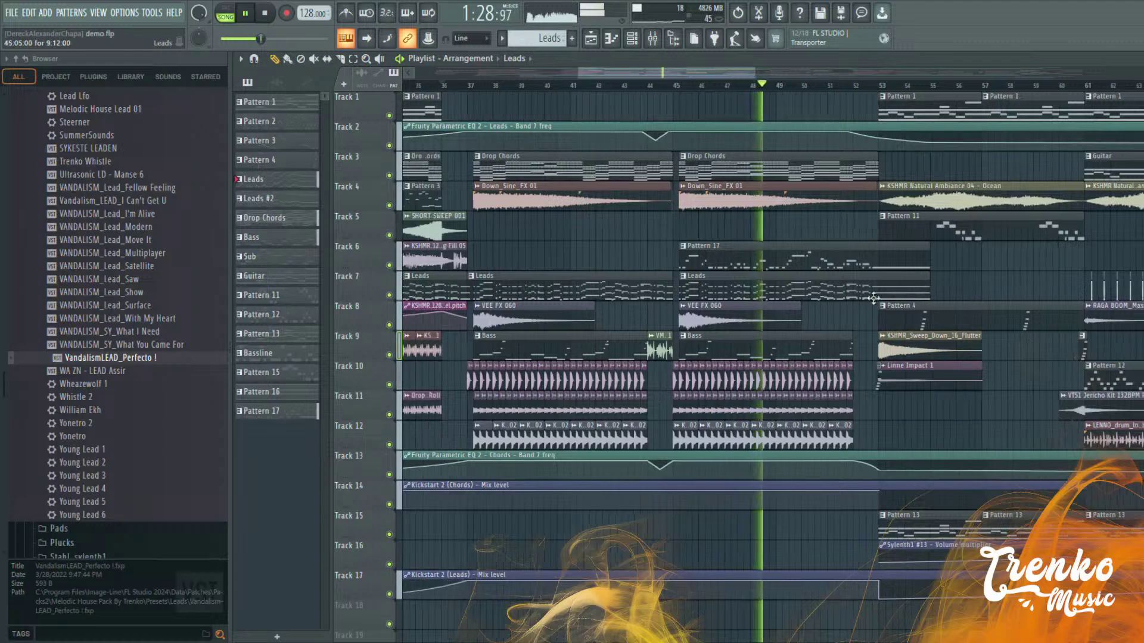
scroll(1036, 318, "up", 2)
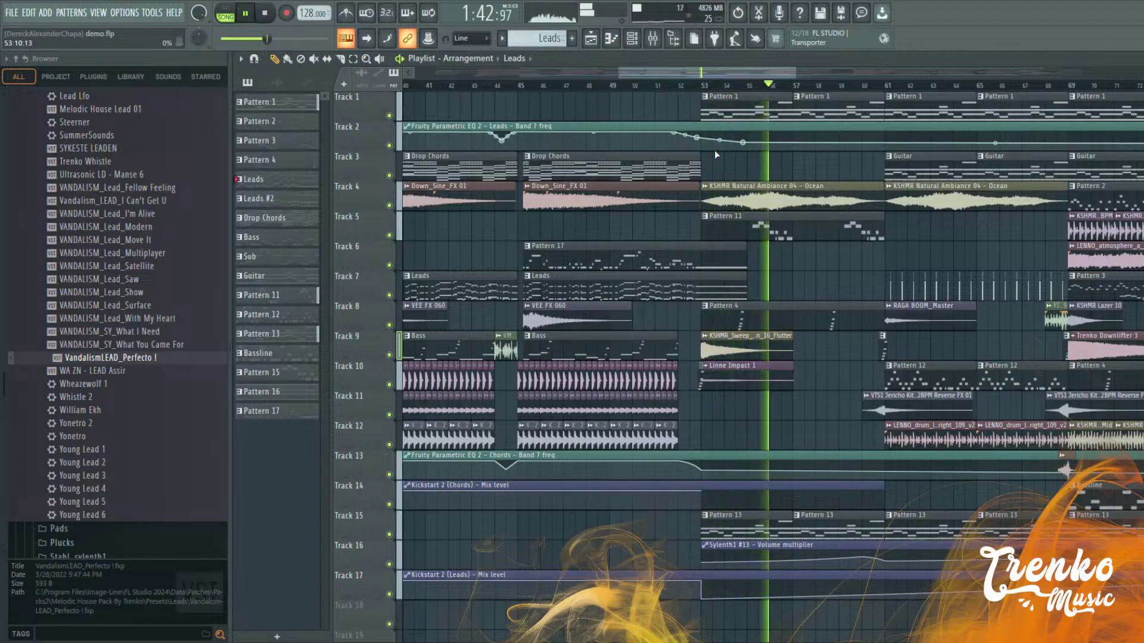
key("space")
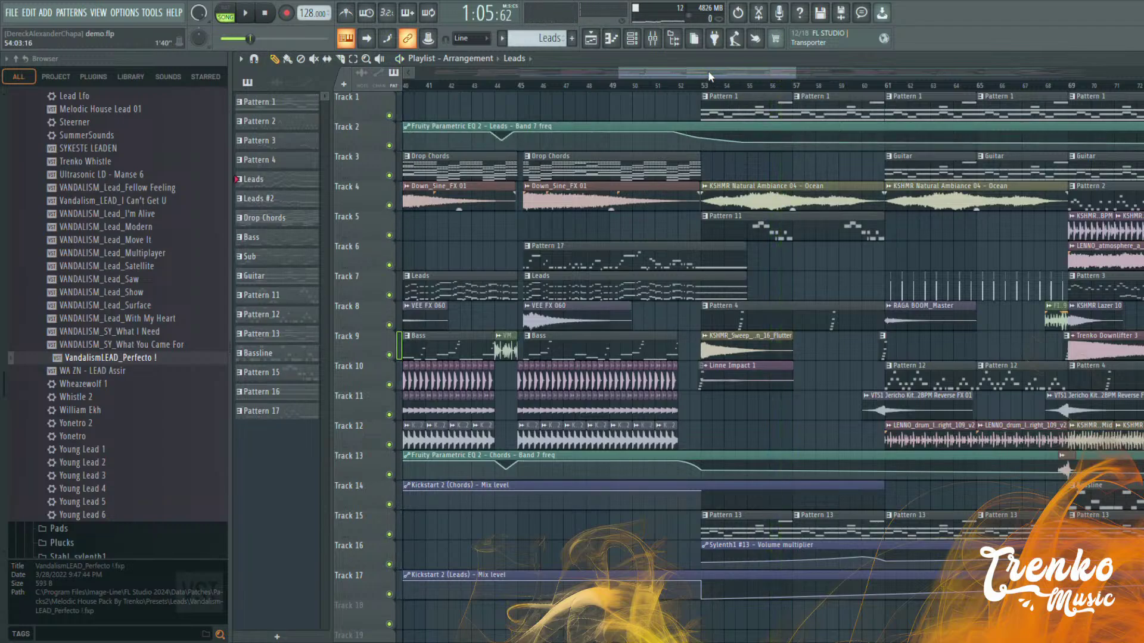
Play the breakdown from bar 55 and inspect the channel settings of the KSHMR Natural Ambiance 04 - Ocean clip
left_click_drag(707, 70, 744, 70)
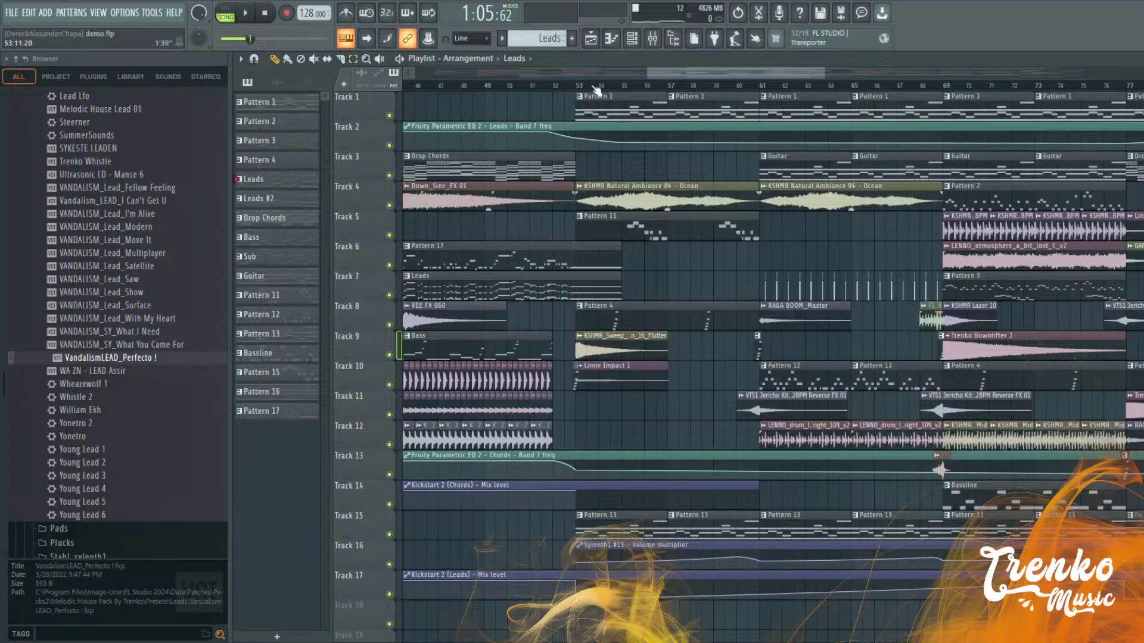
left_click(637, 87)
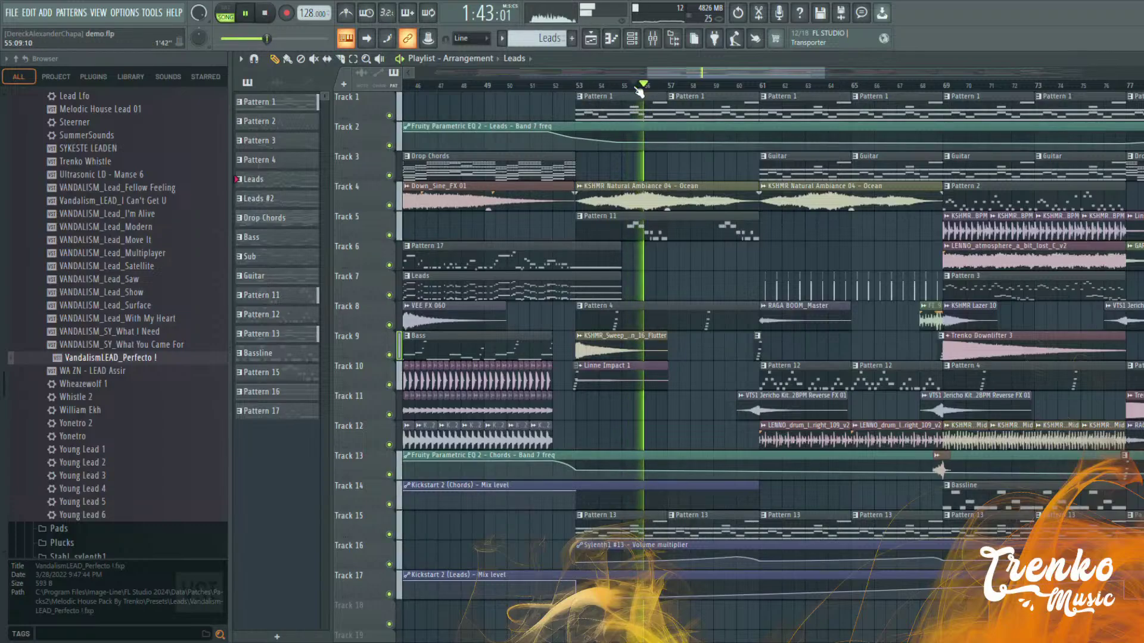
left_click(630, 206)
double_click(630, 206)
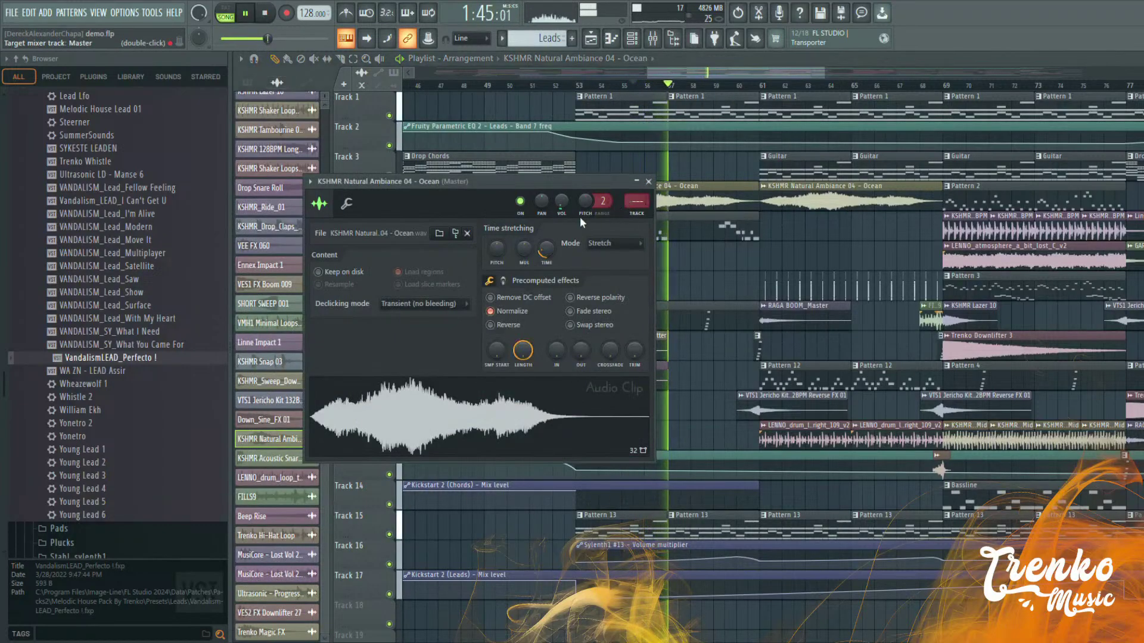
left_click(346, 203)
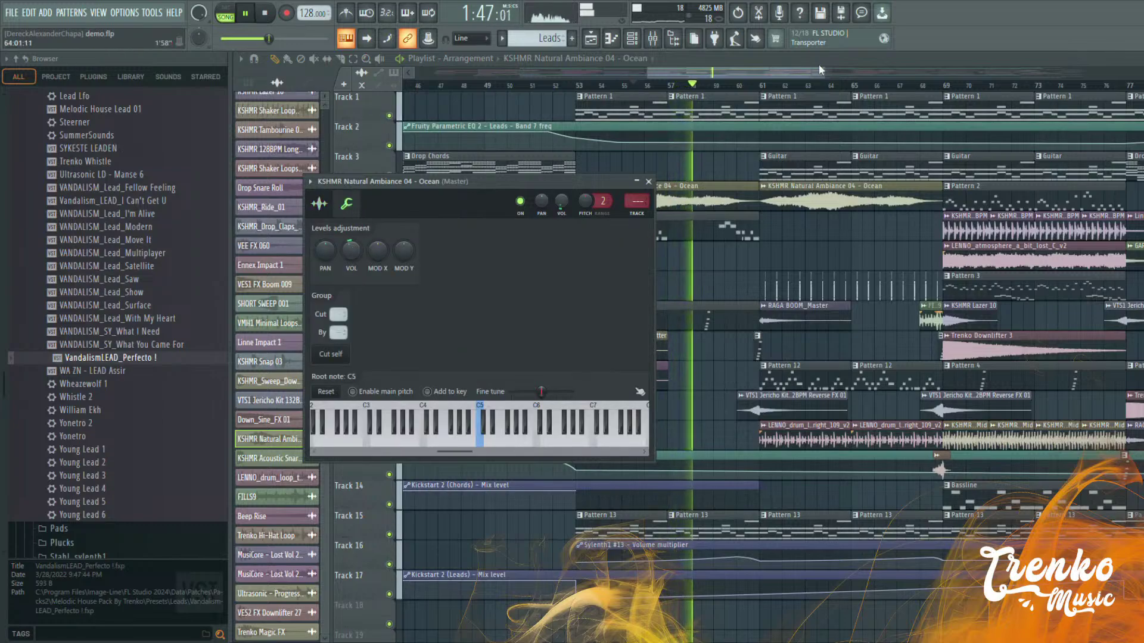
left_click_drag(758, 73, 791, 76)
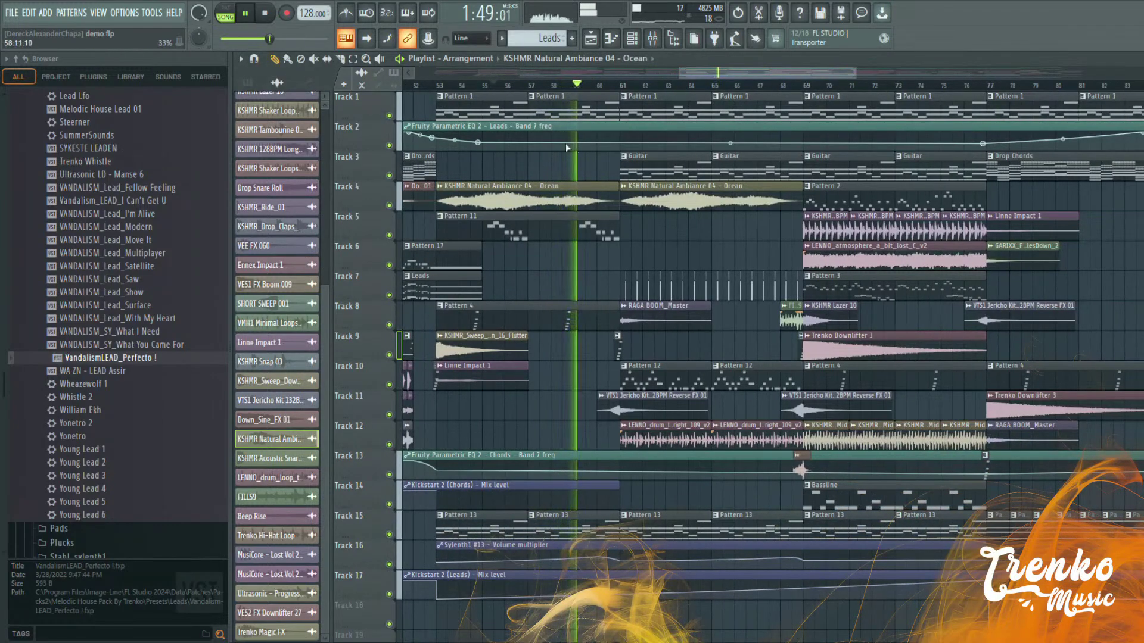
In Pattern 1's Sylenth1, set the delay dry/wet to about 65% and the reverb dry/wet to 70.64%
double_click(539, 106)
left_click(303, 93)
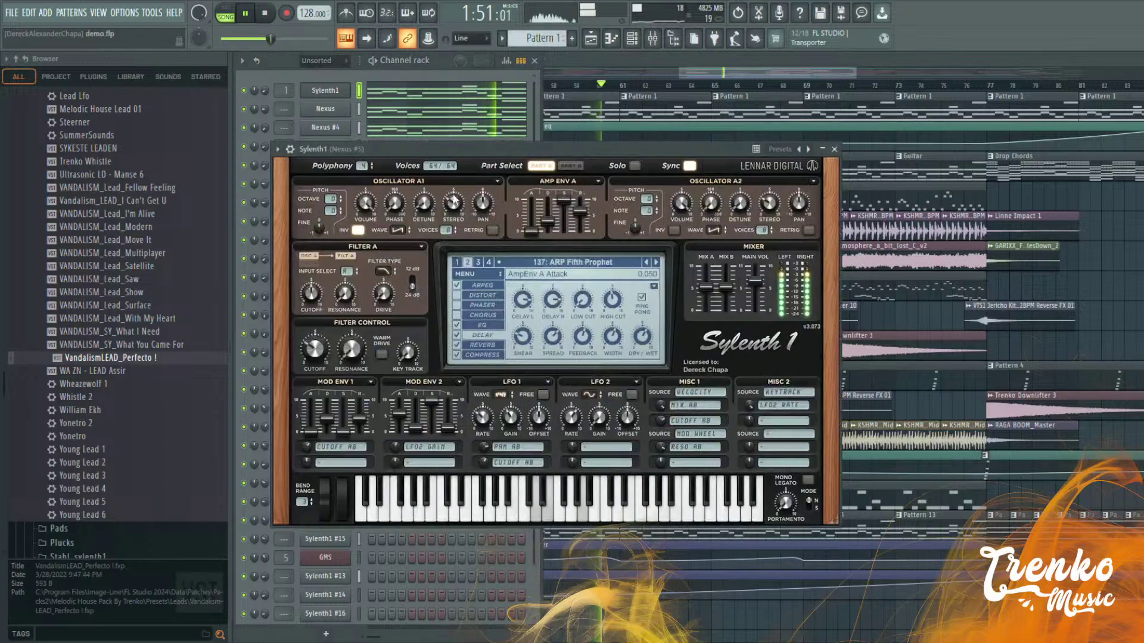
left_click_drag(647, 331, 646, 325)
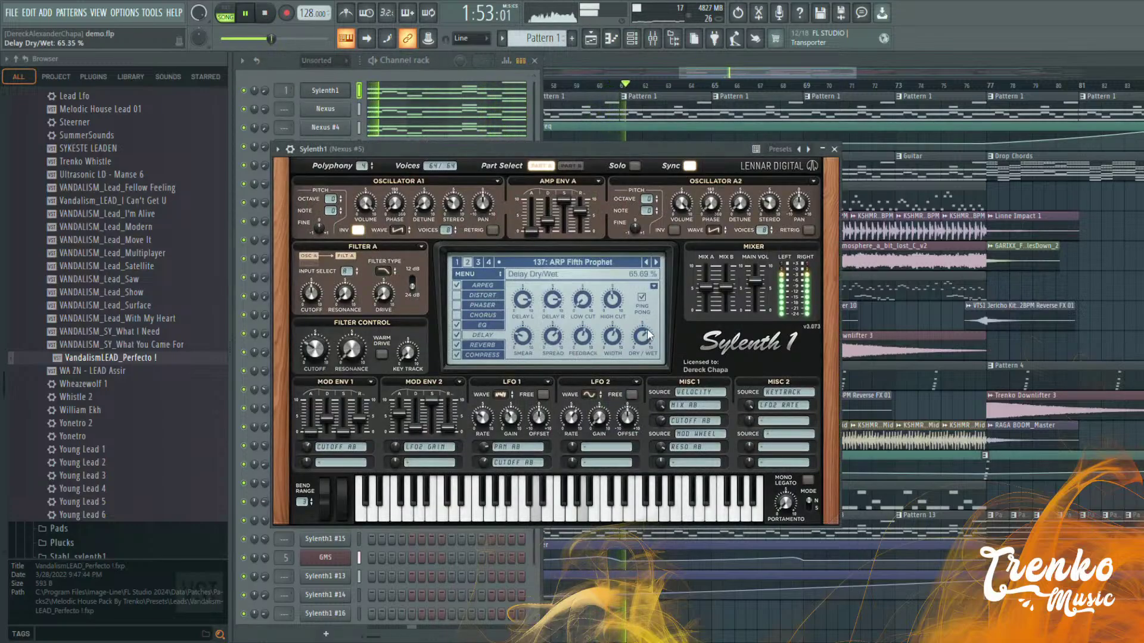
left_click(481, 344)
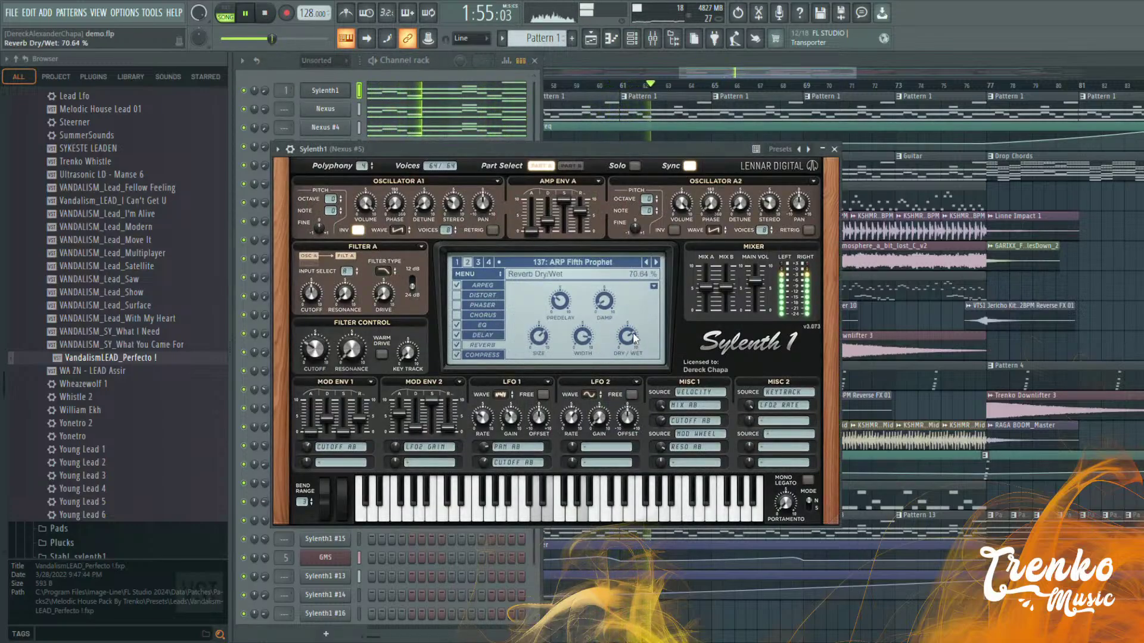
left_click(708, 65)
Route the LENNO_drum_loop_top_bright_109_v2 clip to mixer track 10 and set its channel volume to 9% (-32.0 dB)
scroll(761, 282, "up", 2)
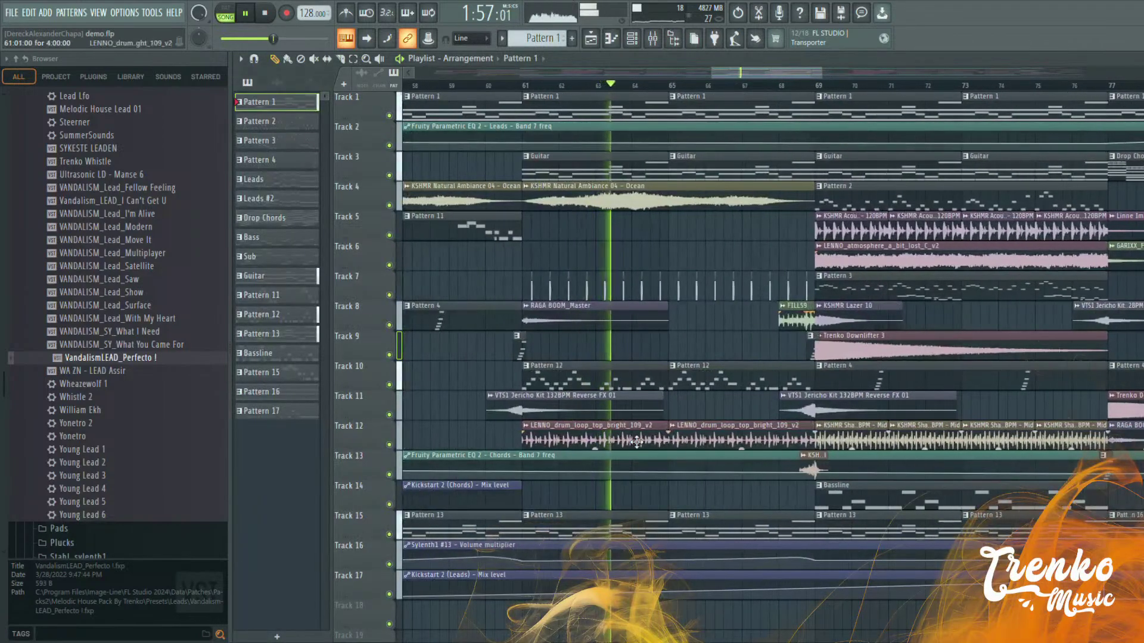
double_click(590, 439)
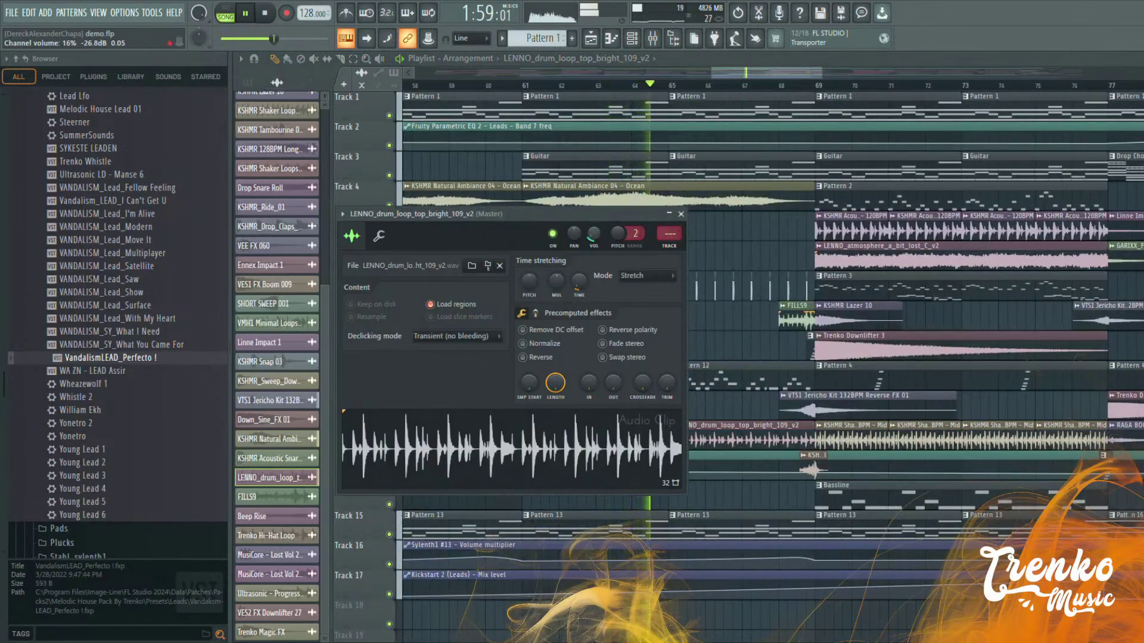
left_click(669, 234)
left_click(1059, 197)
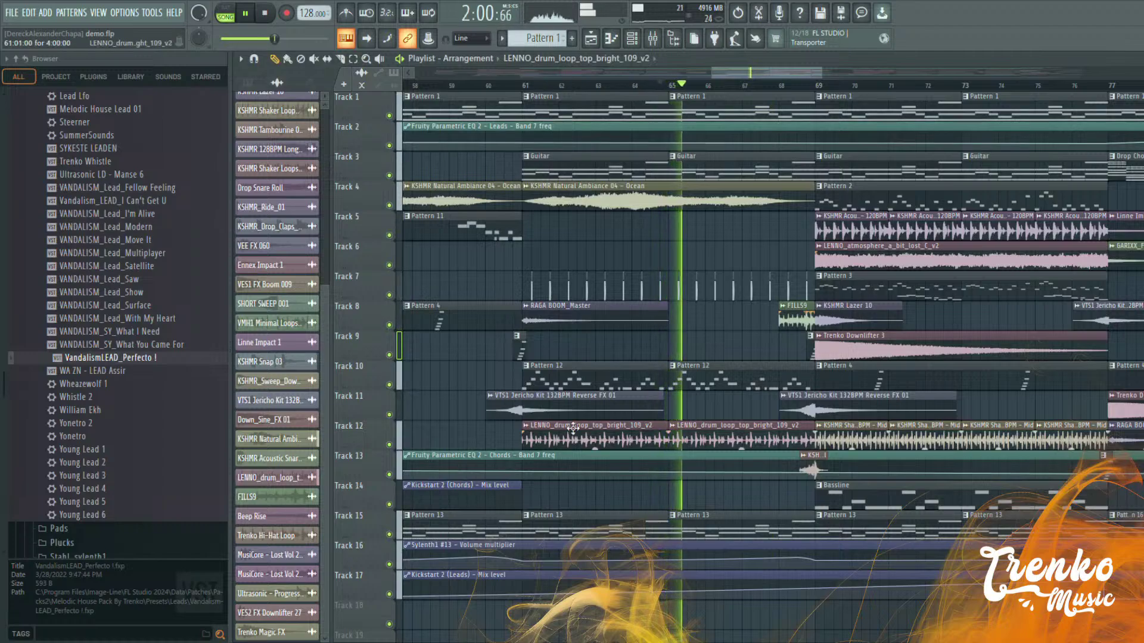
double_click(573, 427)
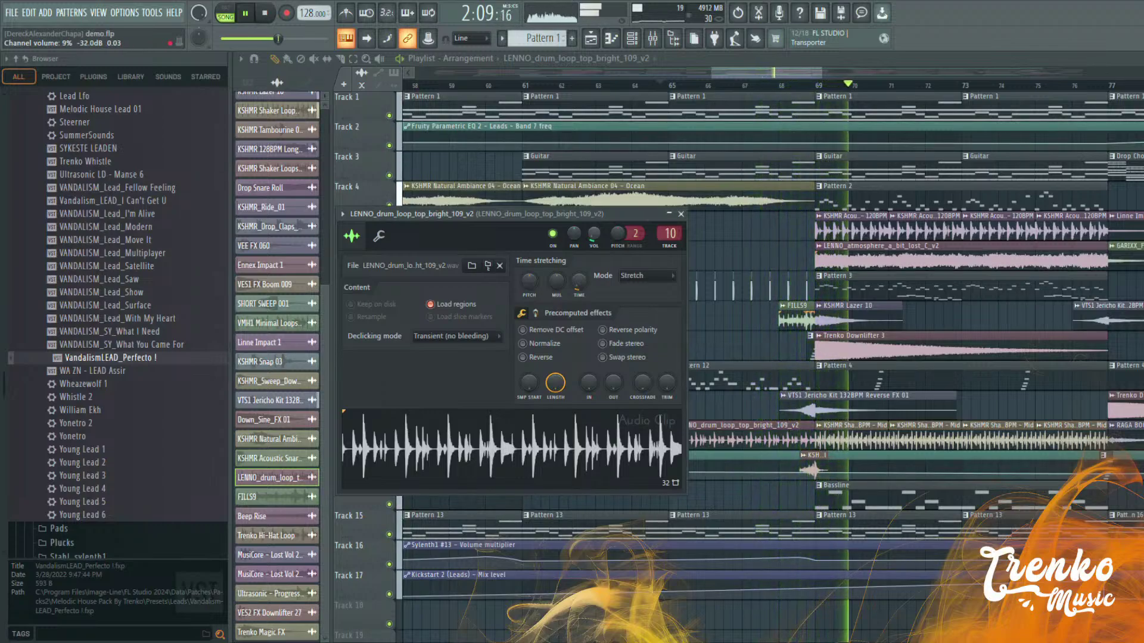
left_click(727, 76)
Listen on through the section from bar 69 to about bar 77 while reviewing the following arrangement, and stop playback
scroll(460, 261, "down", 3)
scroll(460, 261, "down", 2)
scroll(682, 286, "up", 3)
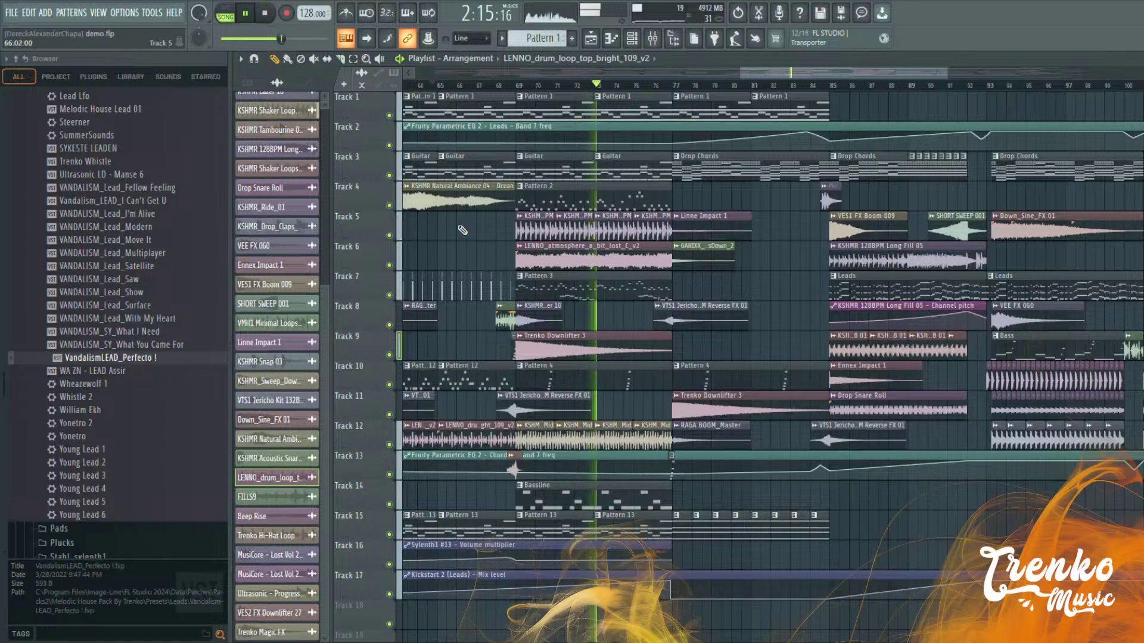
scroll(691, 315, "down", 2)
scroll(694, 316, "up", 2)
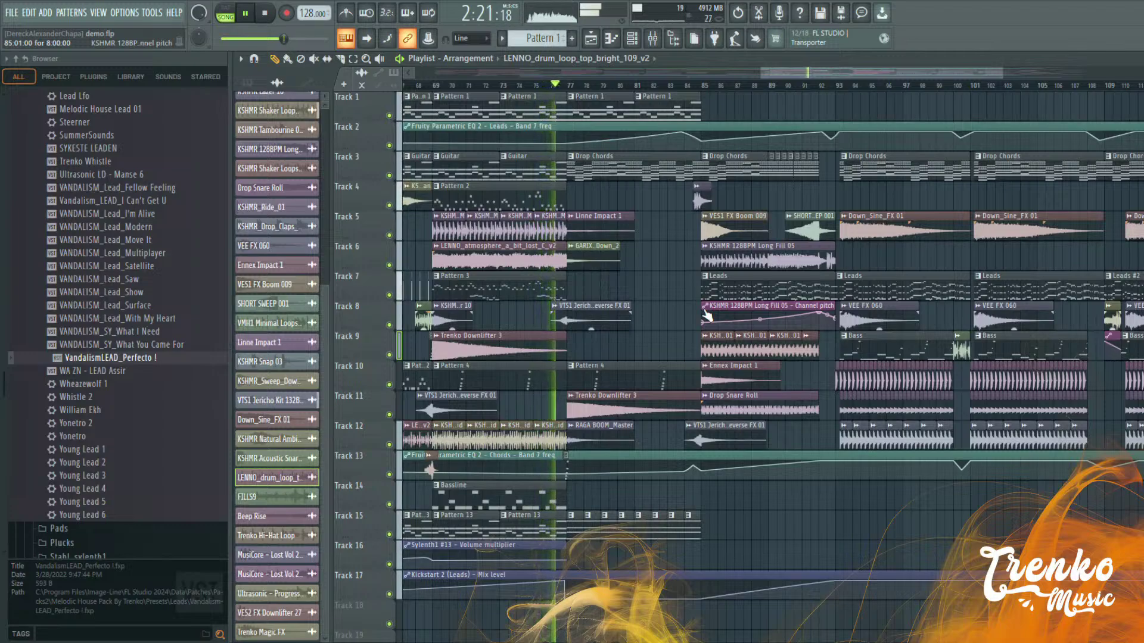
key("space")
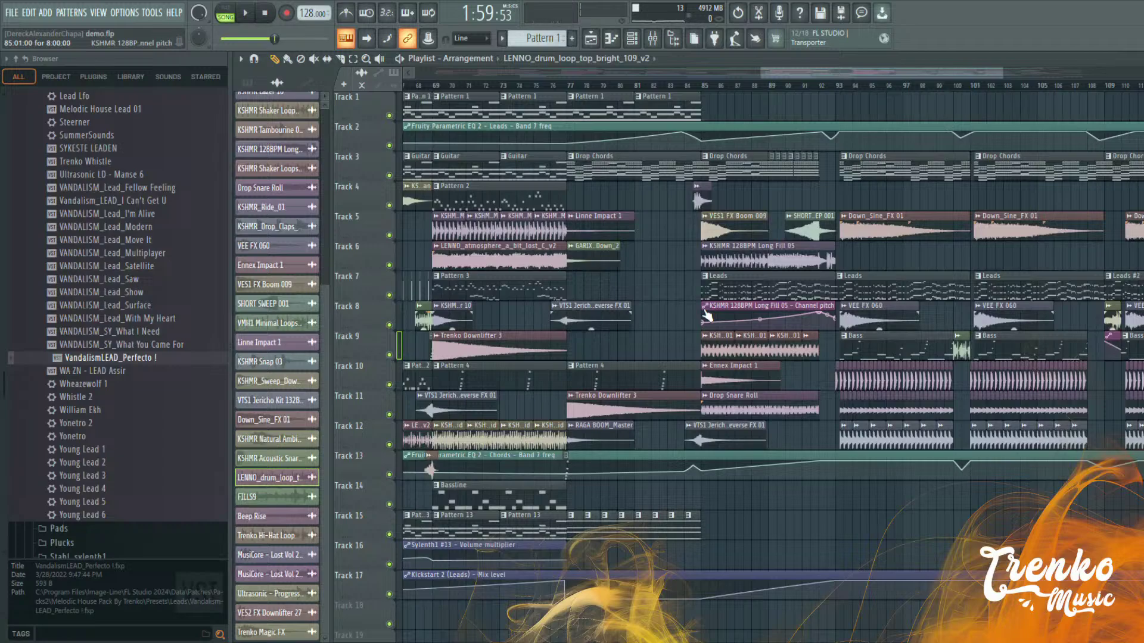
Play the arrangement from bar 65 several times to review the build-up of layers, and stop playback
key("space")
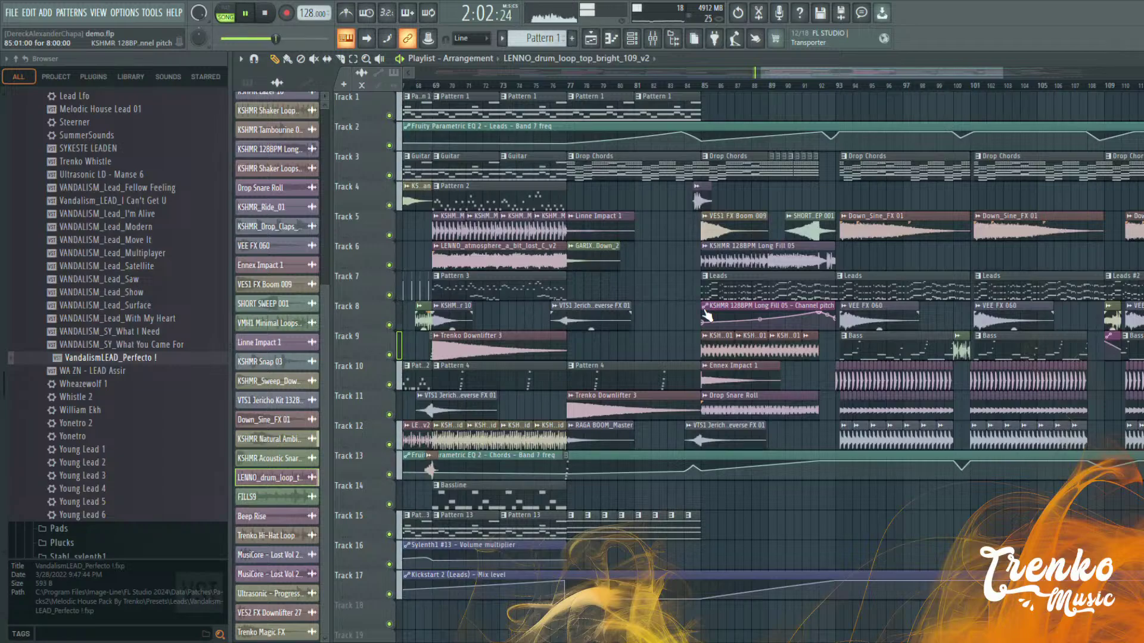
key("space")
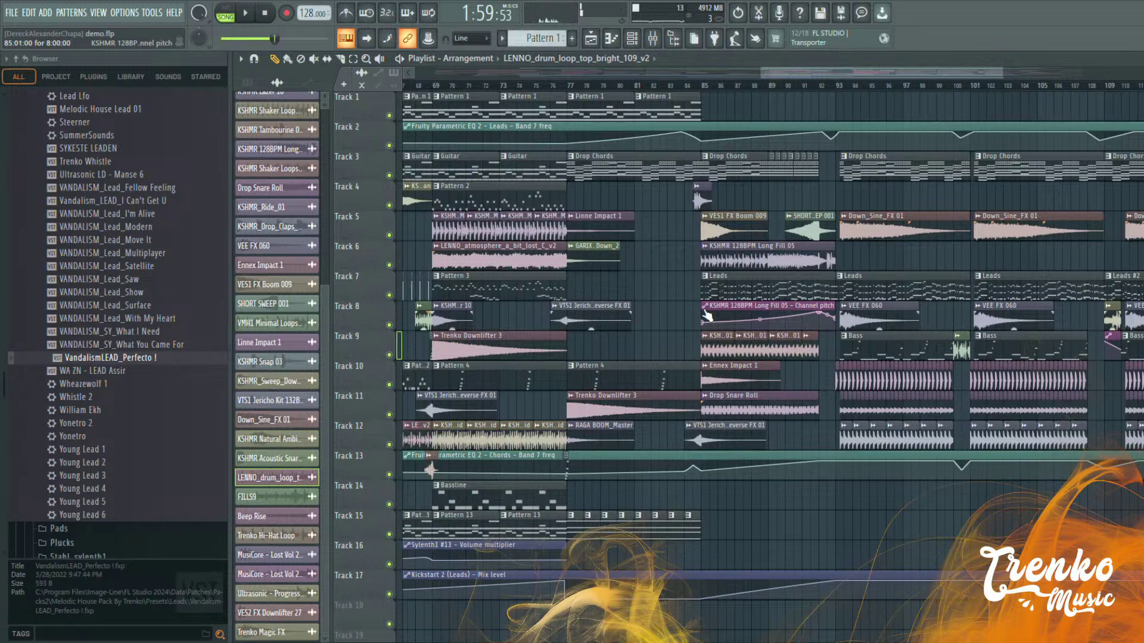
key("space")
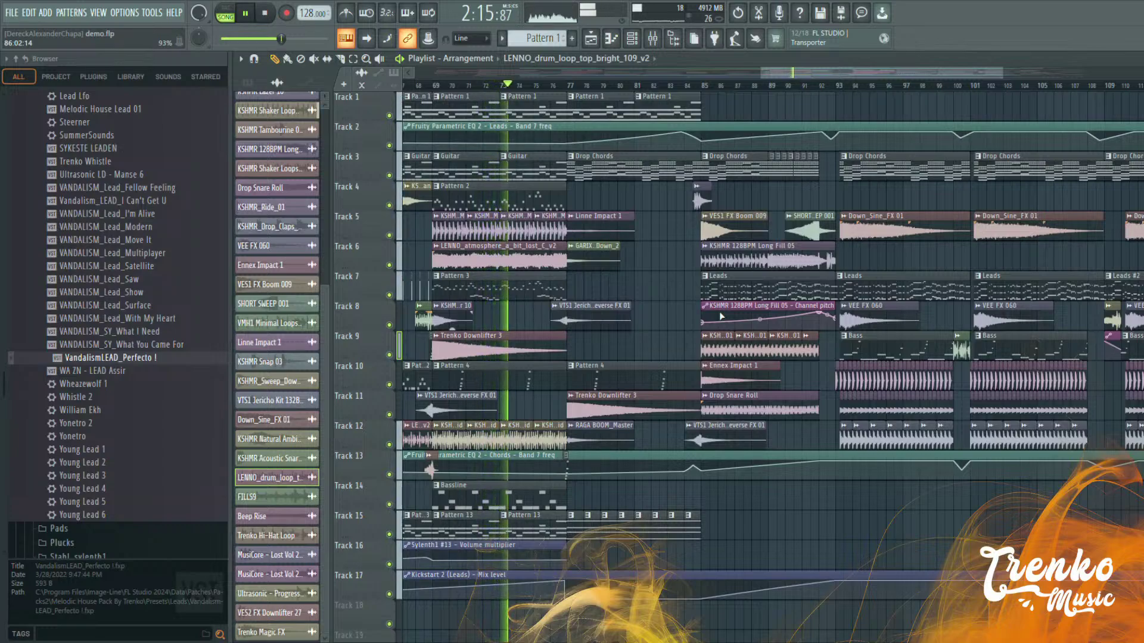
key("space")
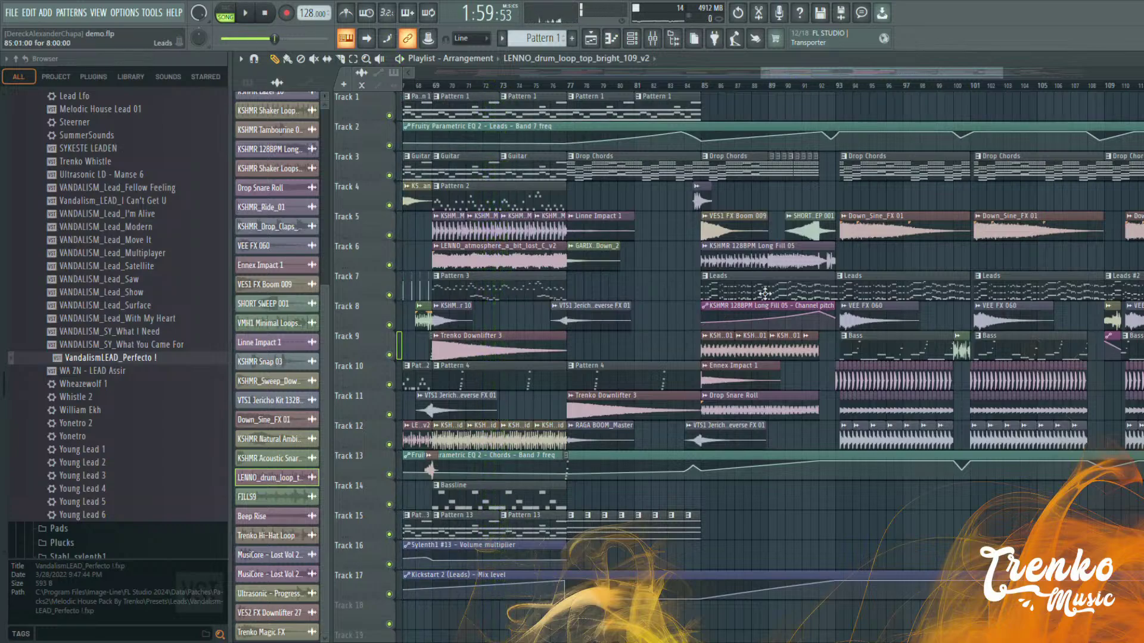
key("space")
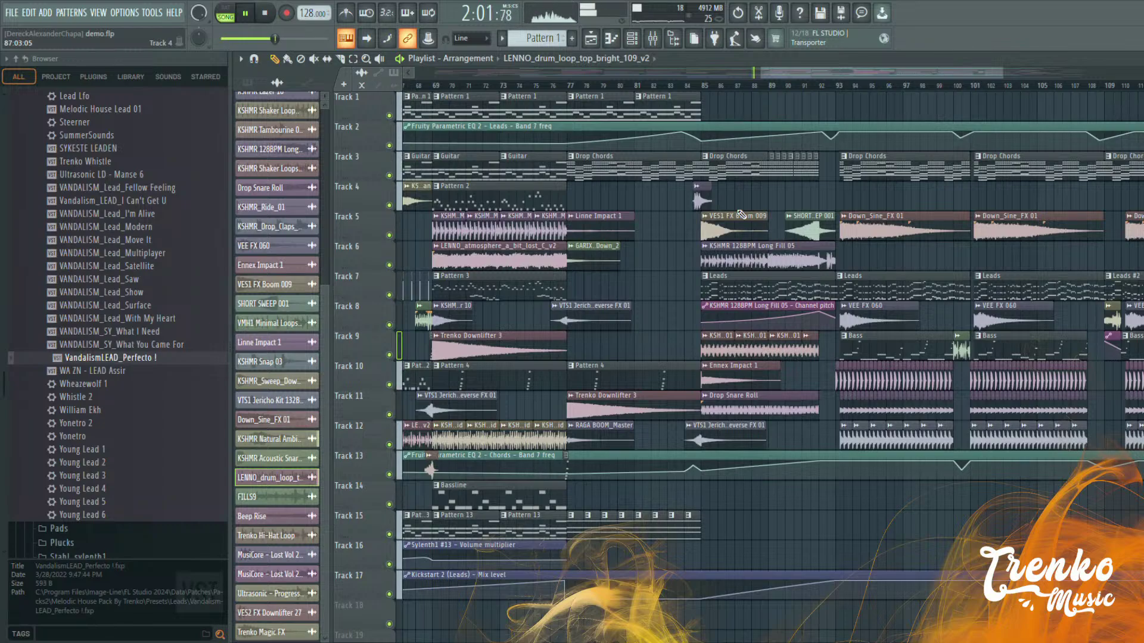
key("space")
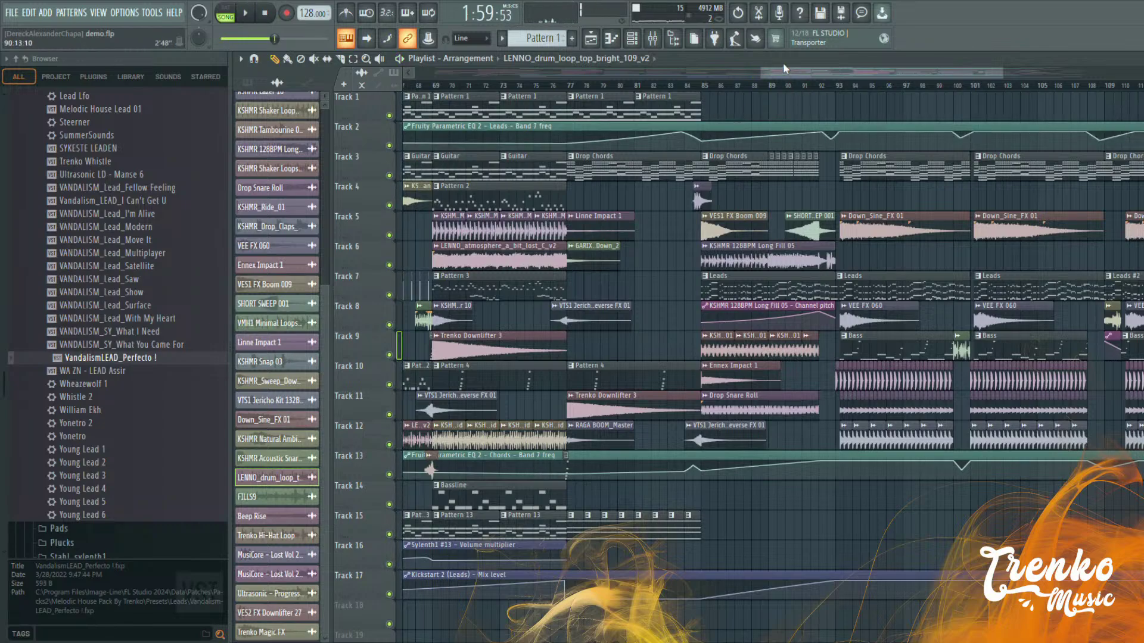
left_click_drag(784, 67, 773, 77)
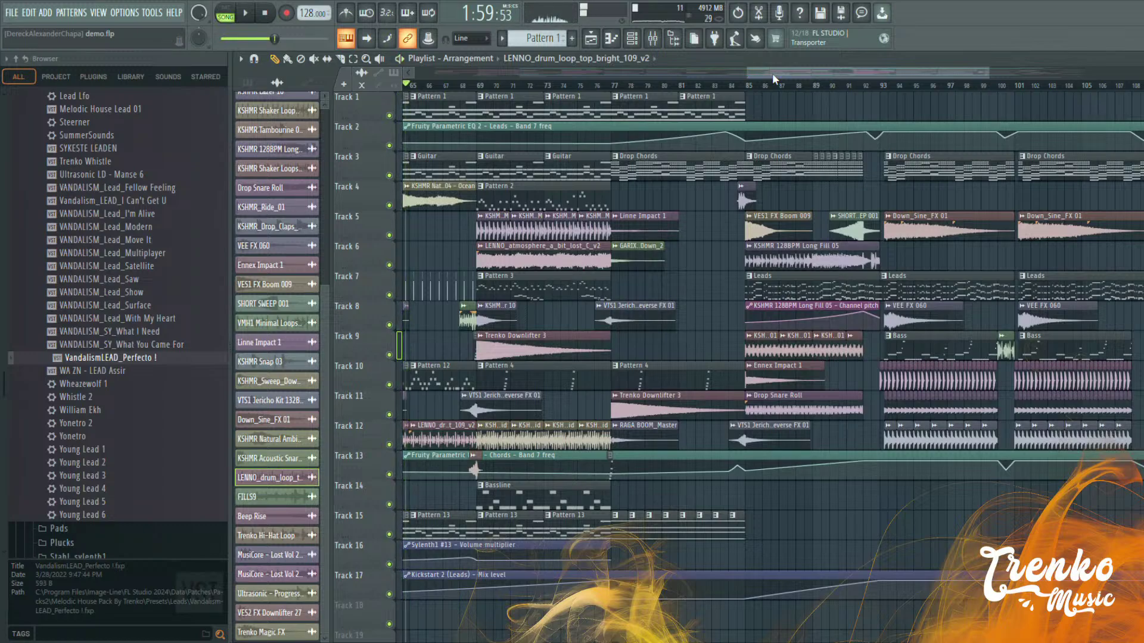
key("space")
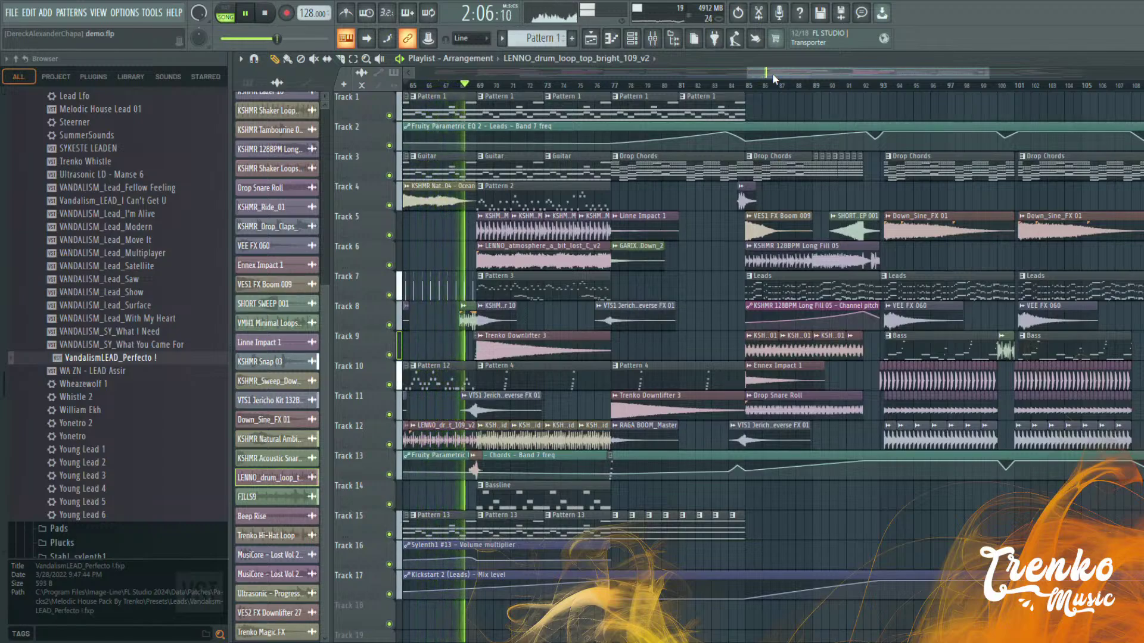
key("space")
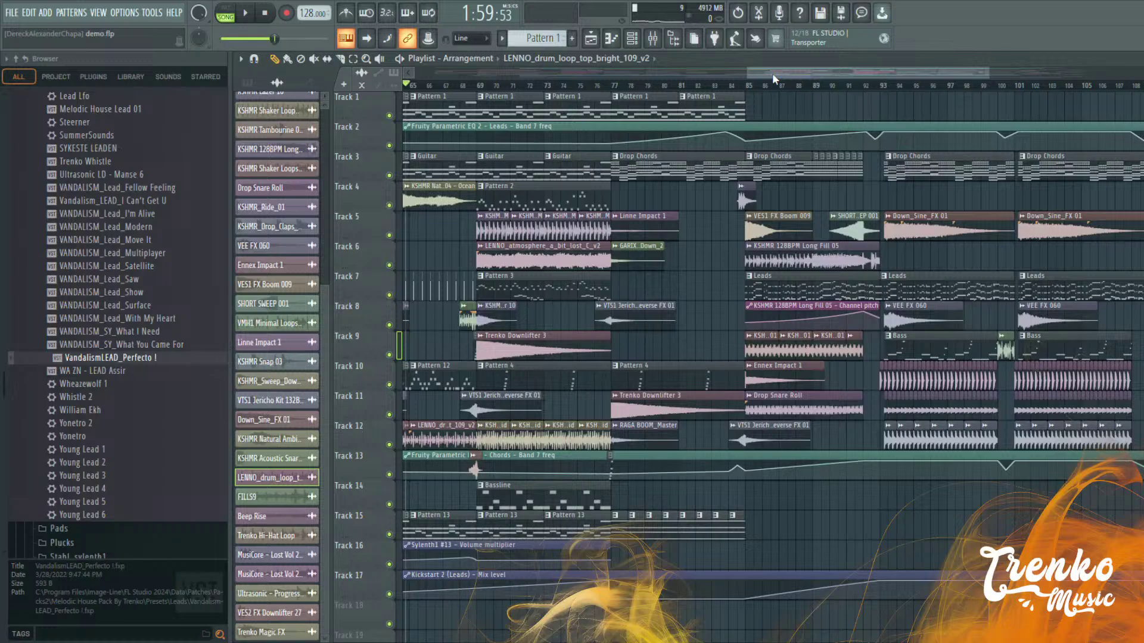
Open Pattern 1's Sylenth1 notes in the piano roll, view the whole four-bar melody and audition it in pattern mode
double_click(504, 108)
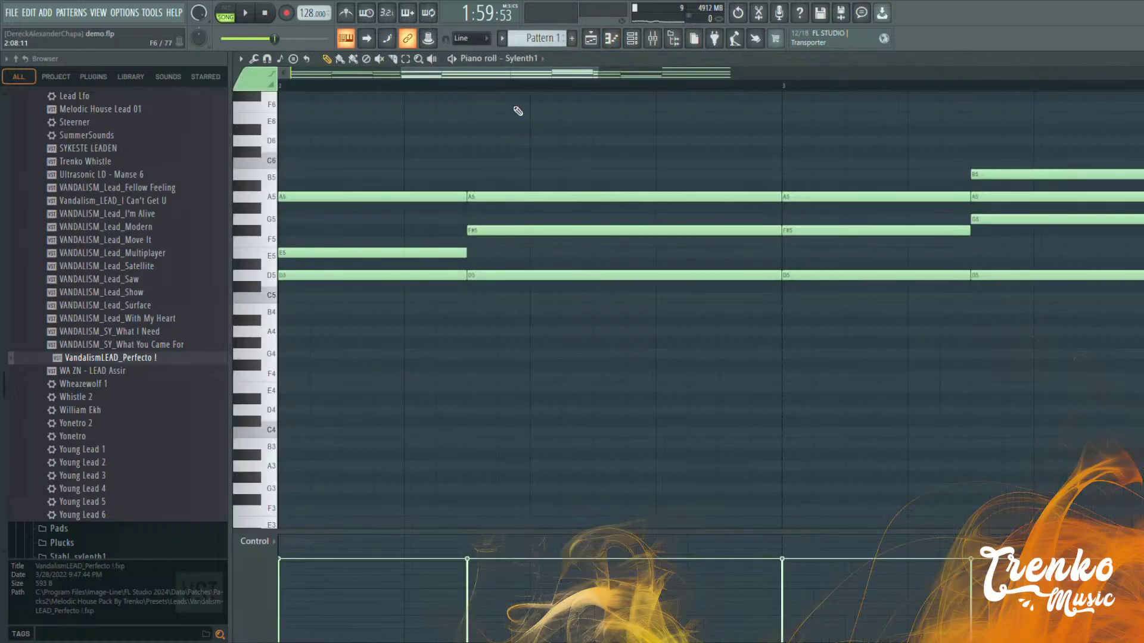
left_click_drag(548, 78, 434, 82)
scroll(415, 164, "up", 3)
scroll(421, 197, "down", 5)
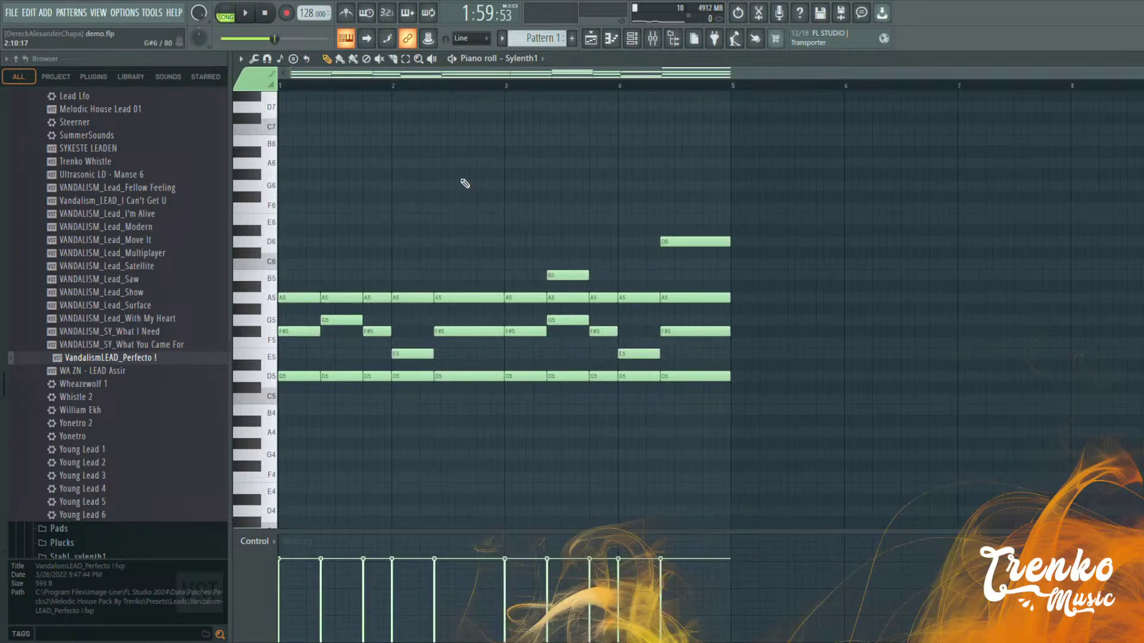
key("space")
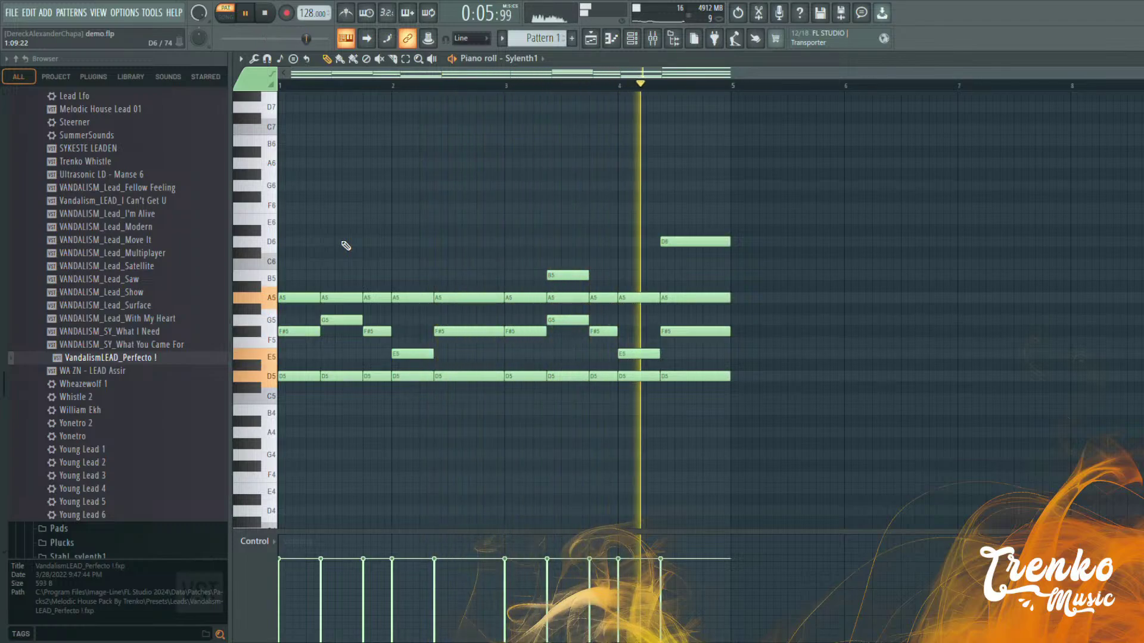
key("space")
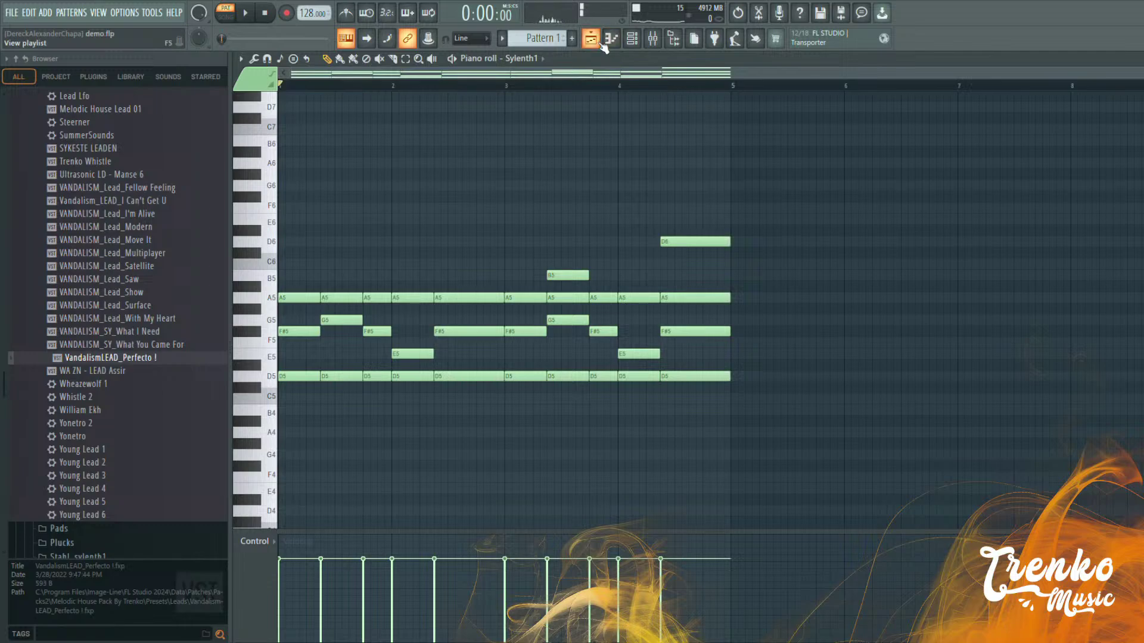
Return to the playlist and replay Pattern 1, checking its piano roll notes once more during playback
left_click(598, 42)
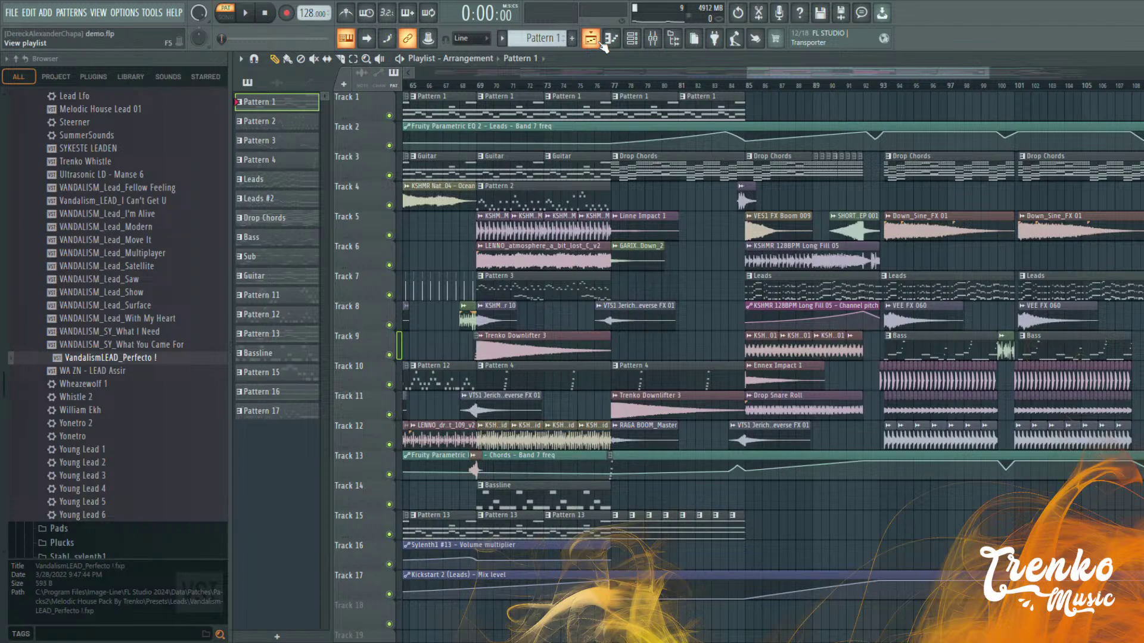
key("space")
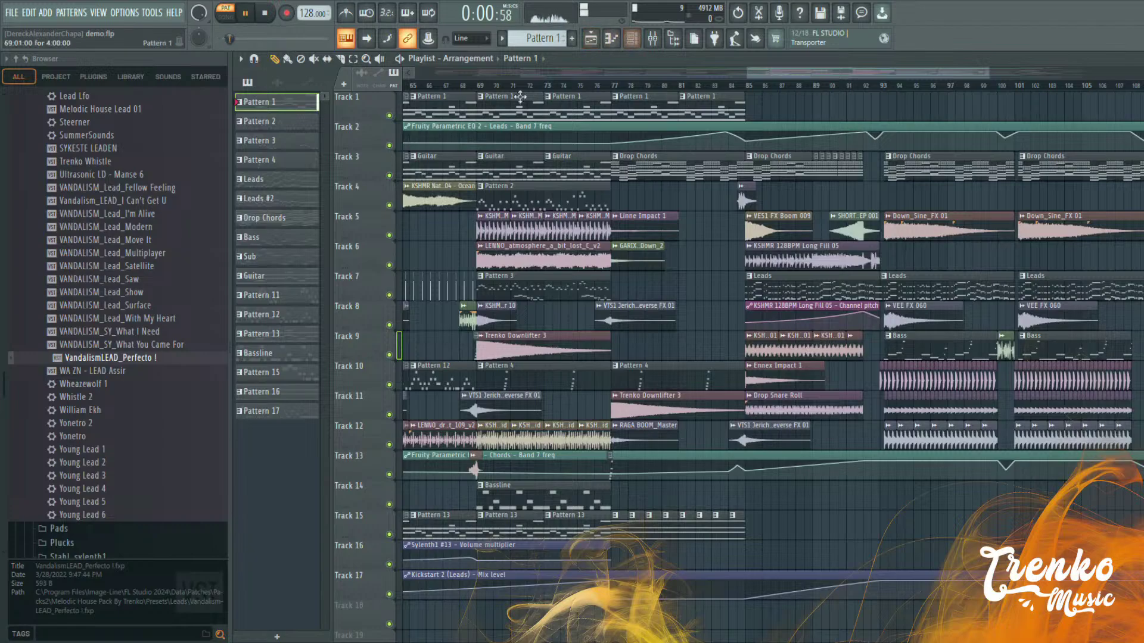
left_click(611, 38)
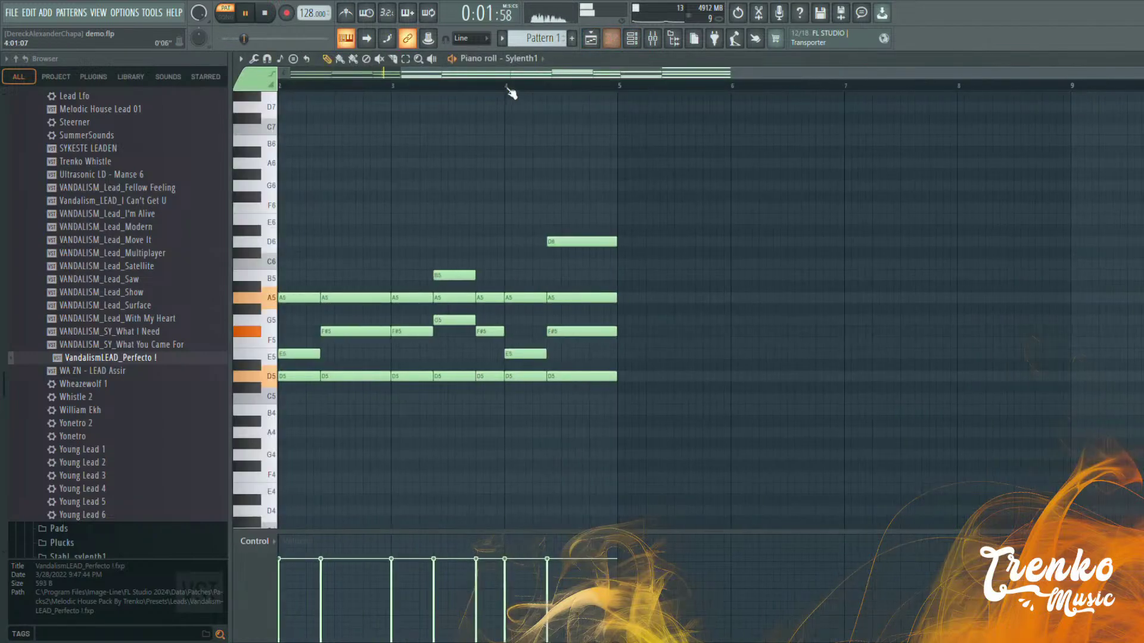
left_click(611, 39)
Play the song from bar 73, skip ahead to the build-up at bar 85, listen into the drop and stop playback
left_click(547, 87)
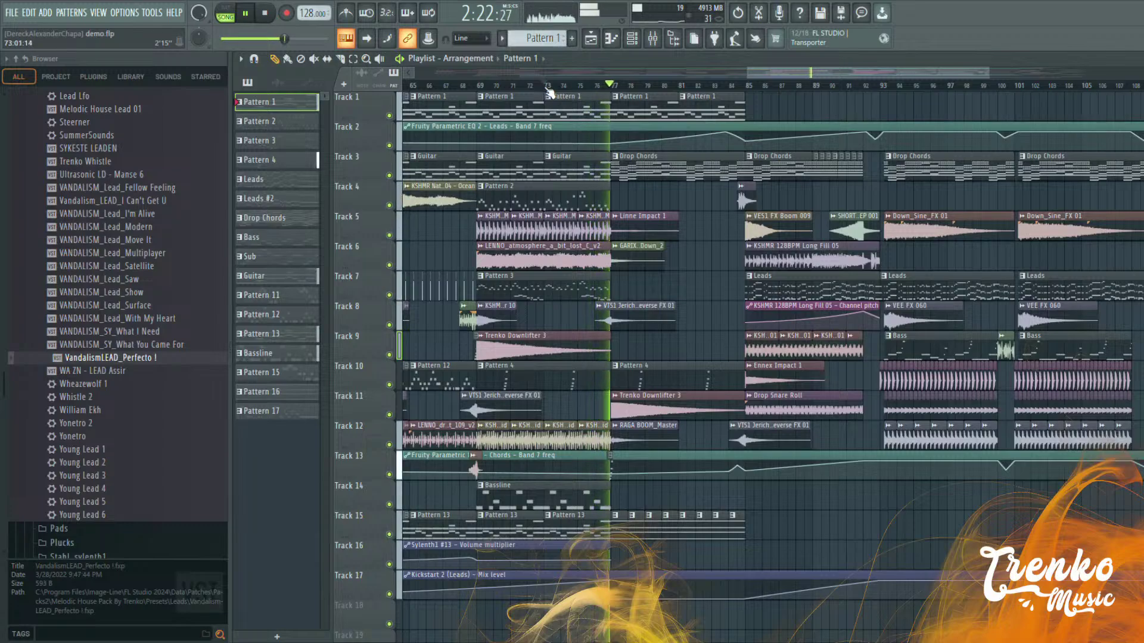
scroll(554, 92, "right", 3)
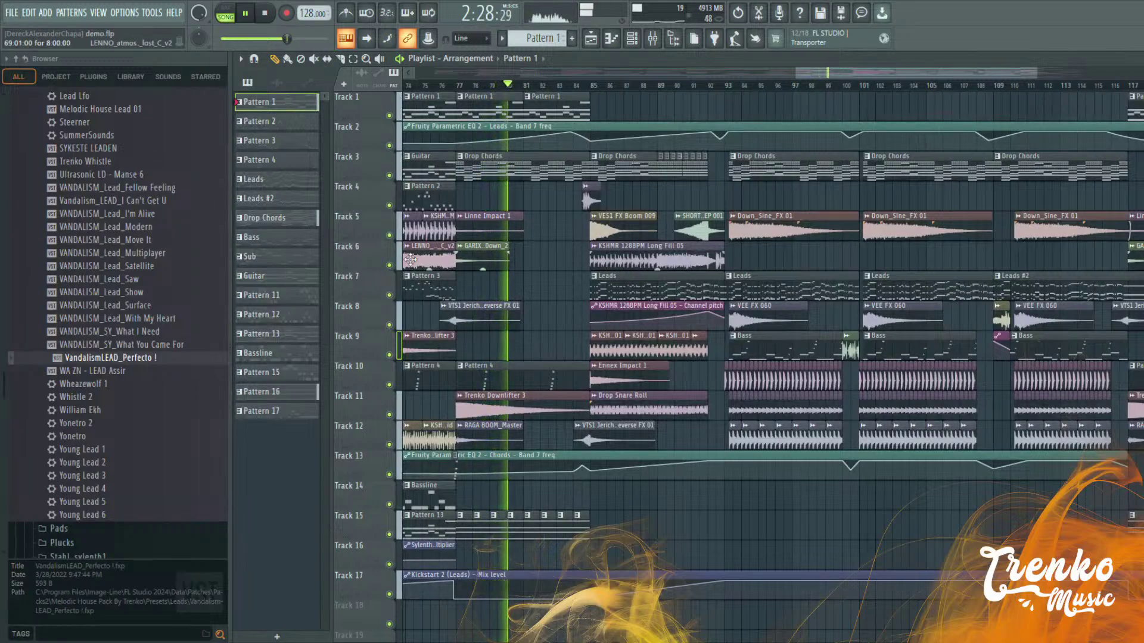
left_click(603, 85)
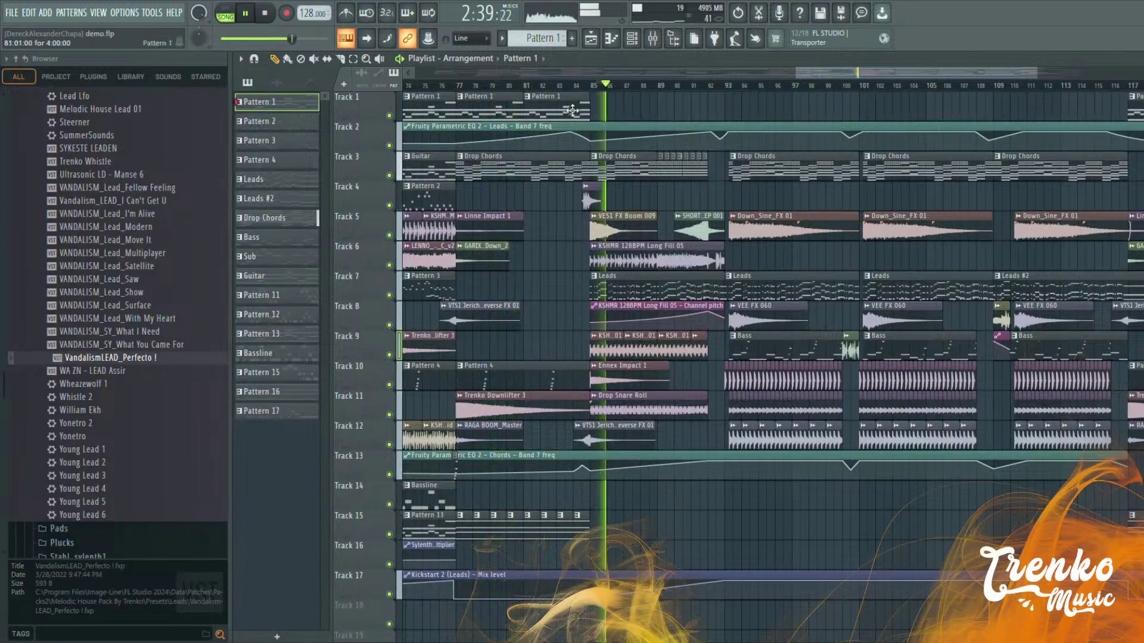
scroll(854, 180, "up", 2)
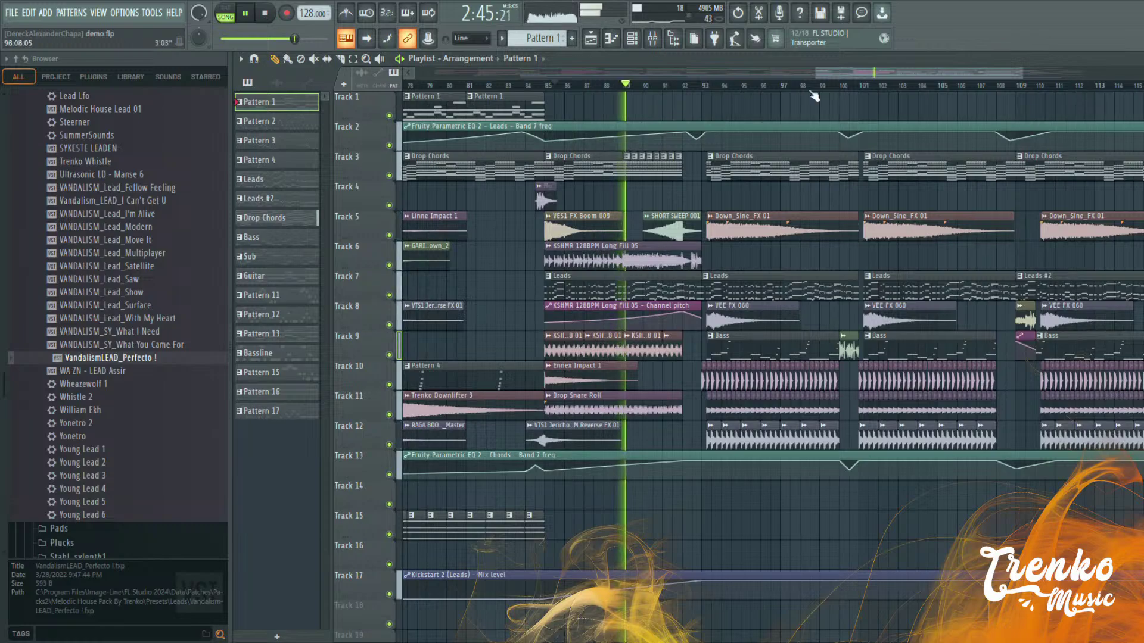
left_click_drag(859, 72, 882, 73)
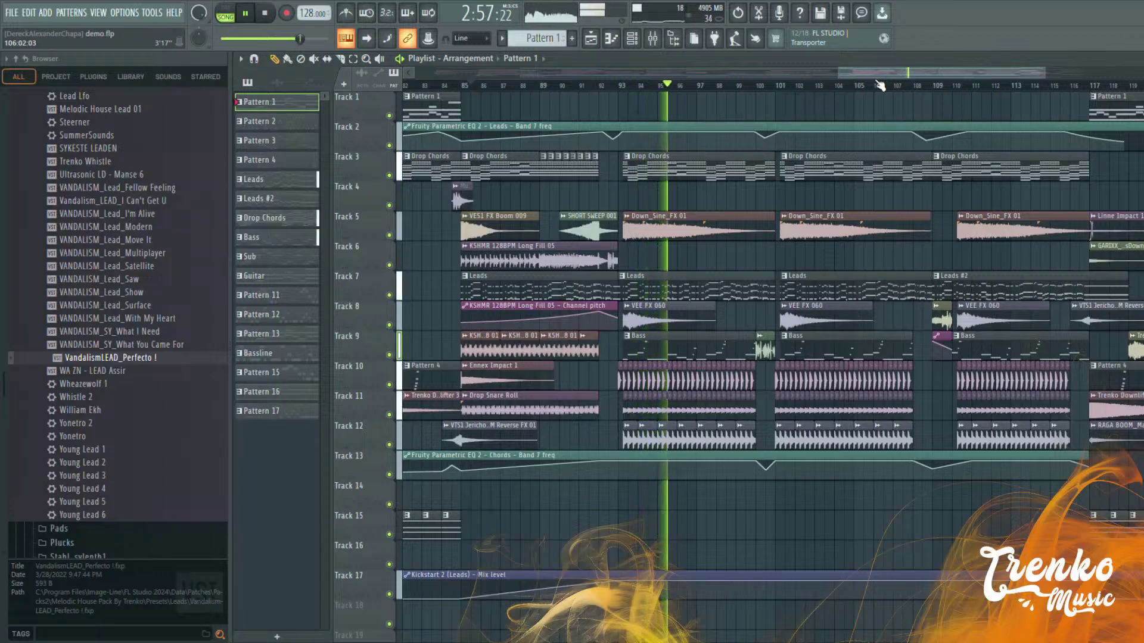
key("space")
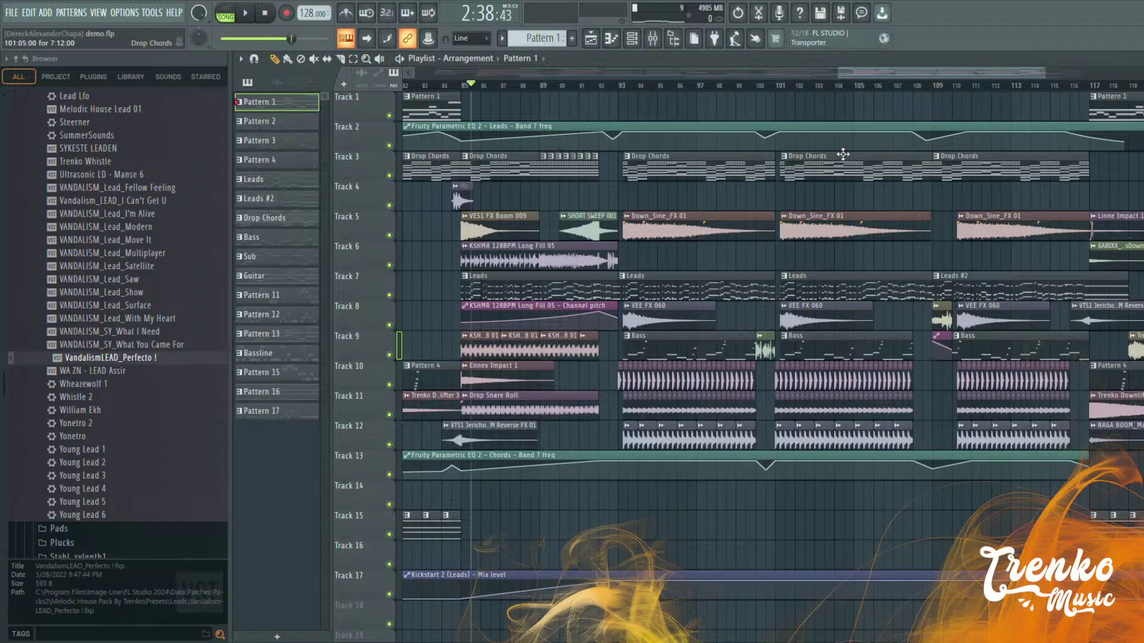
Zoom in on the drop, select the Drop Chords pattern, play the song from just before bar 93 and stop
left_click_drag(871, 70, 878, 70)
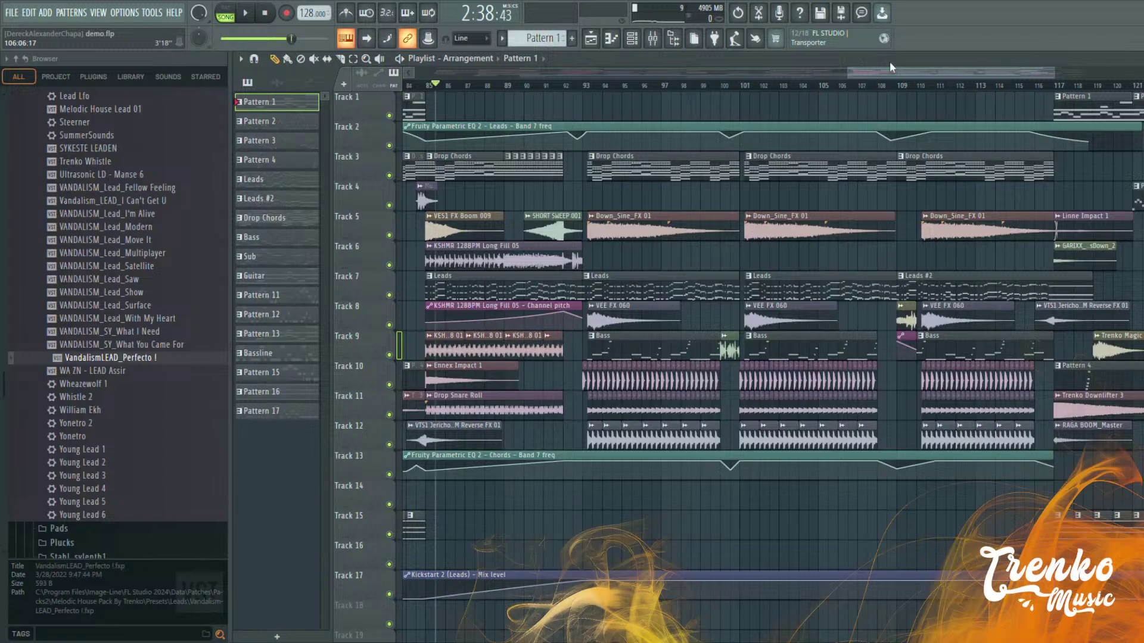
scroll(761, 143, "up", 4)
left_click(499, 173)
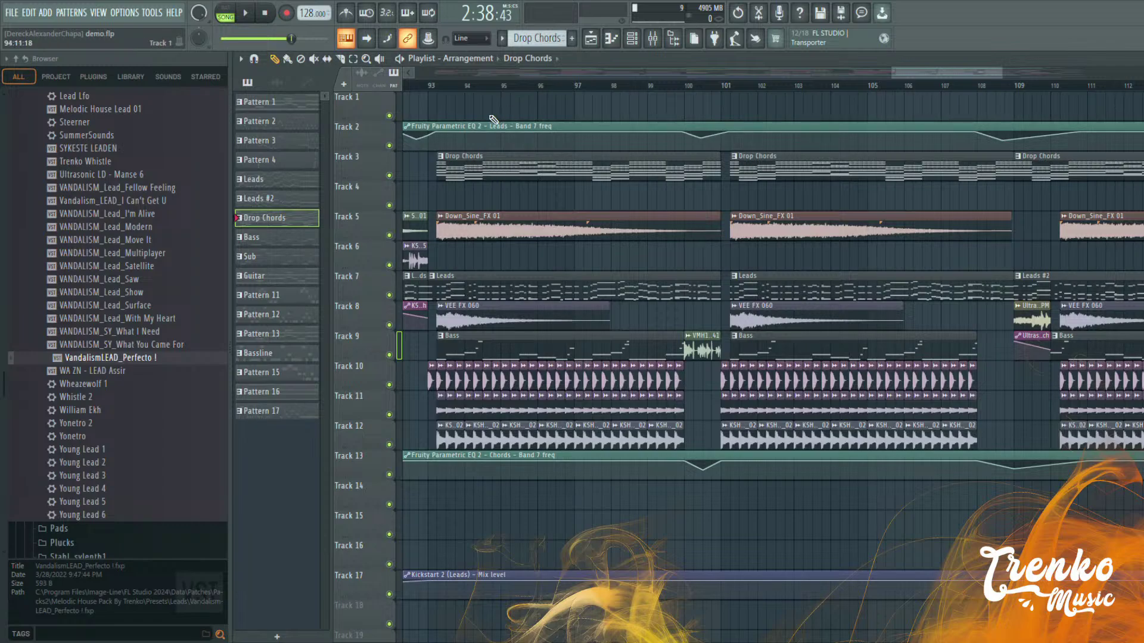
left_click(420, 87)
key("space")
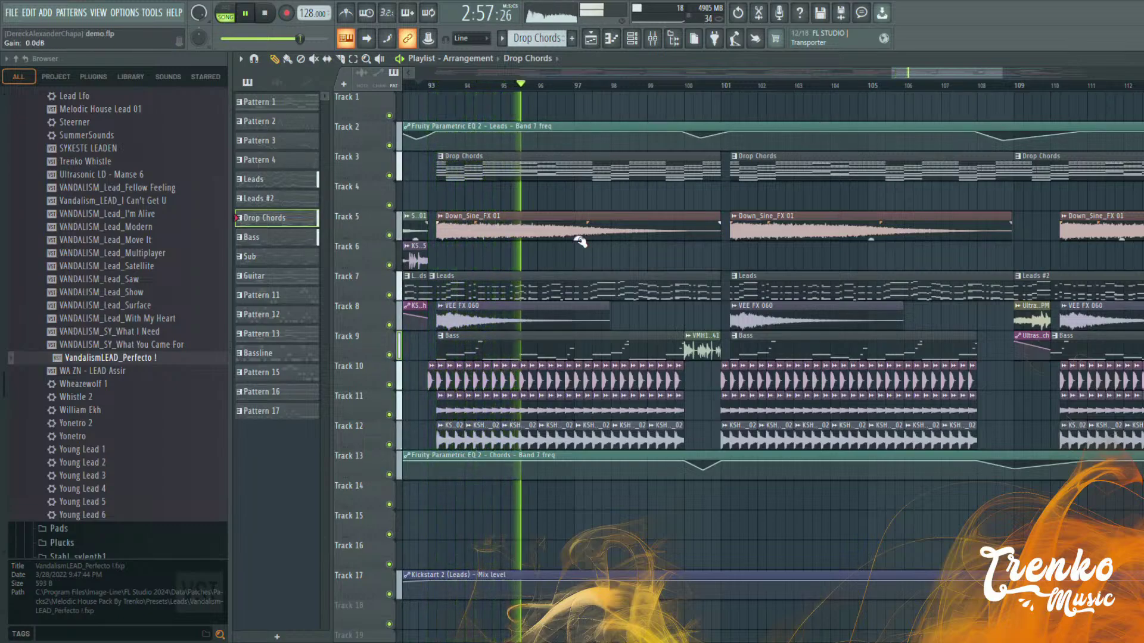
left_click(244, 12)
Audition the Drop Chords pattern on its own in pattern mode while reviewing its mixer tracks and channel rack instruments
left_click(225, 7)
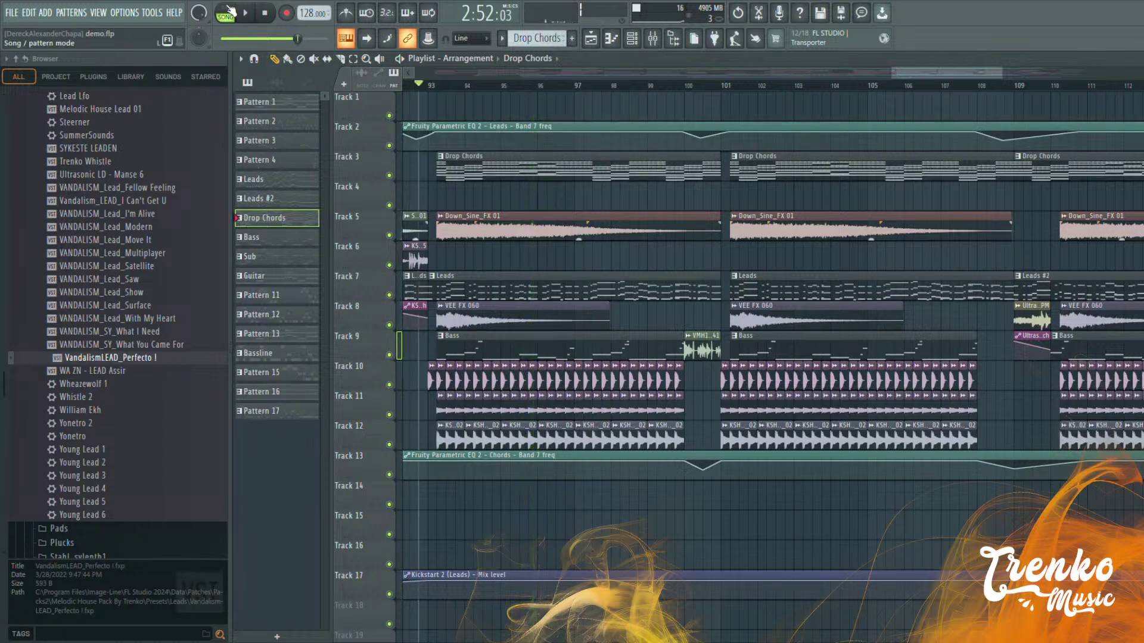
left_click(244, 13)
left_click(652, 38)
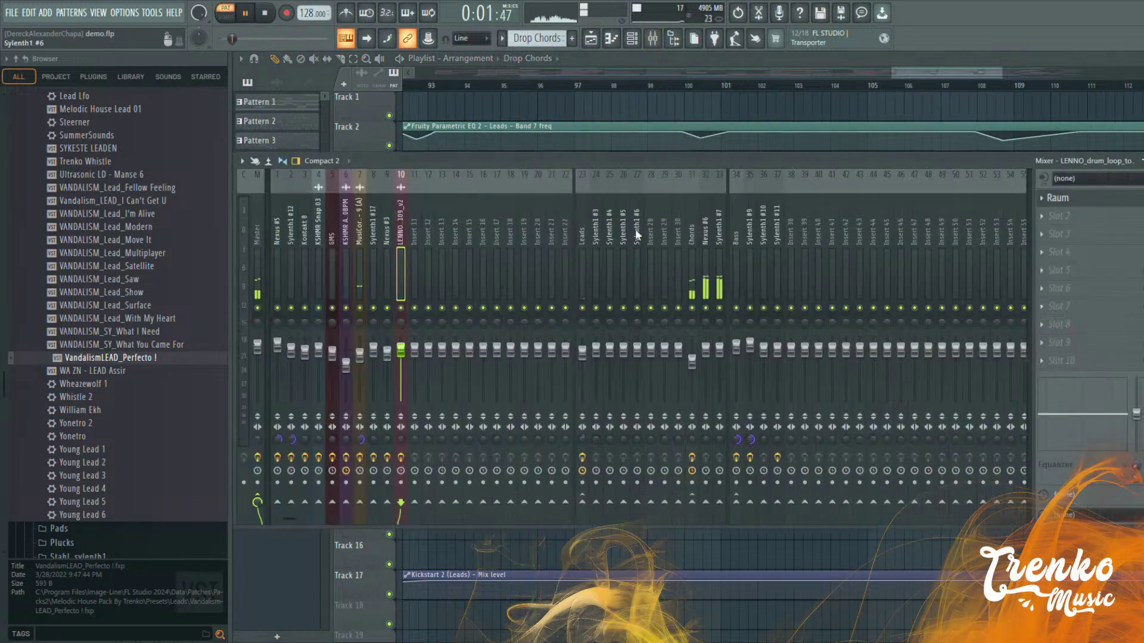
left_click(632, 38)
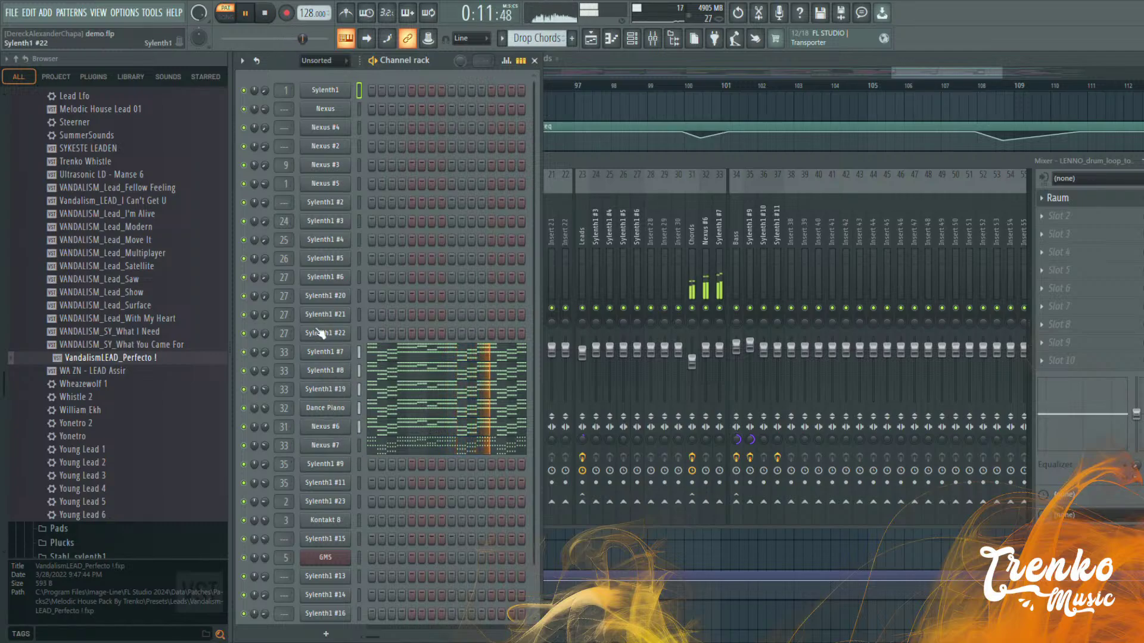
key("space")
Compare the effect chains of the Chords and Master mixer tracks while playing the Drop Chords pattern
left_click(693, 234)
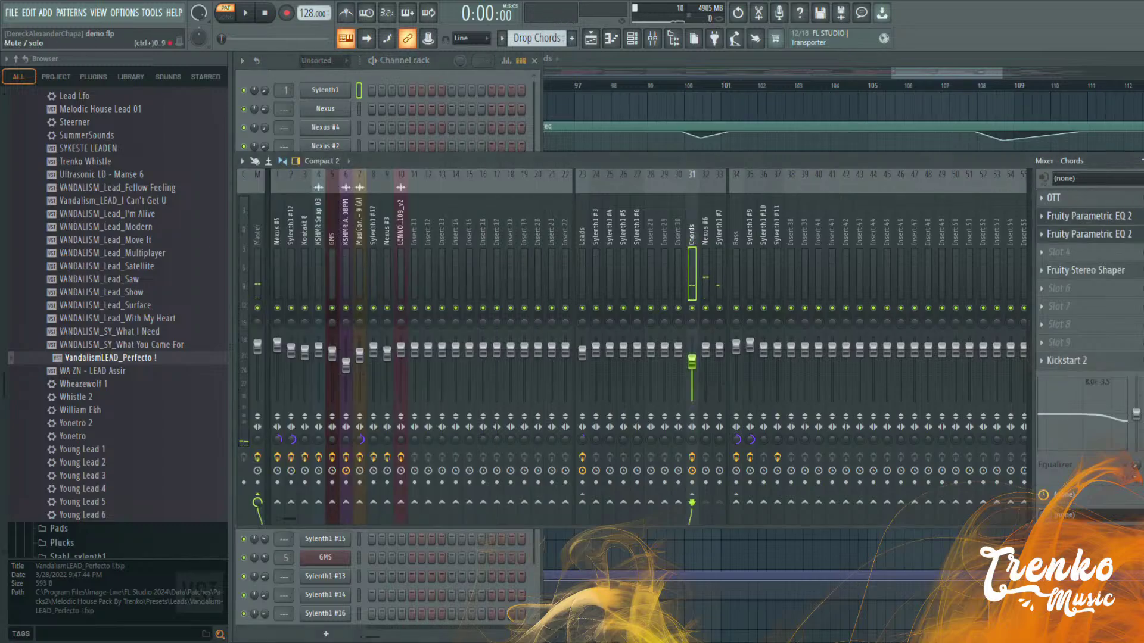
key("space")
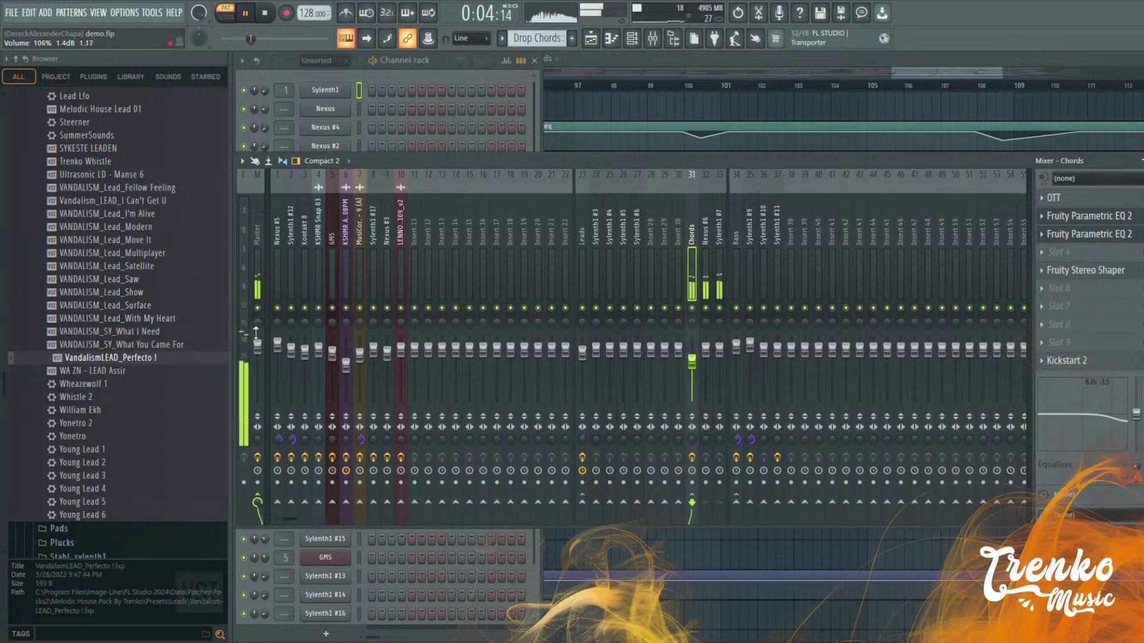
left_click(252, 216)
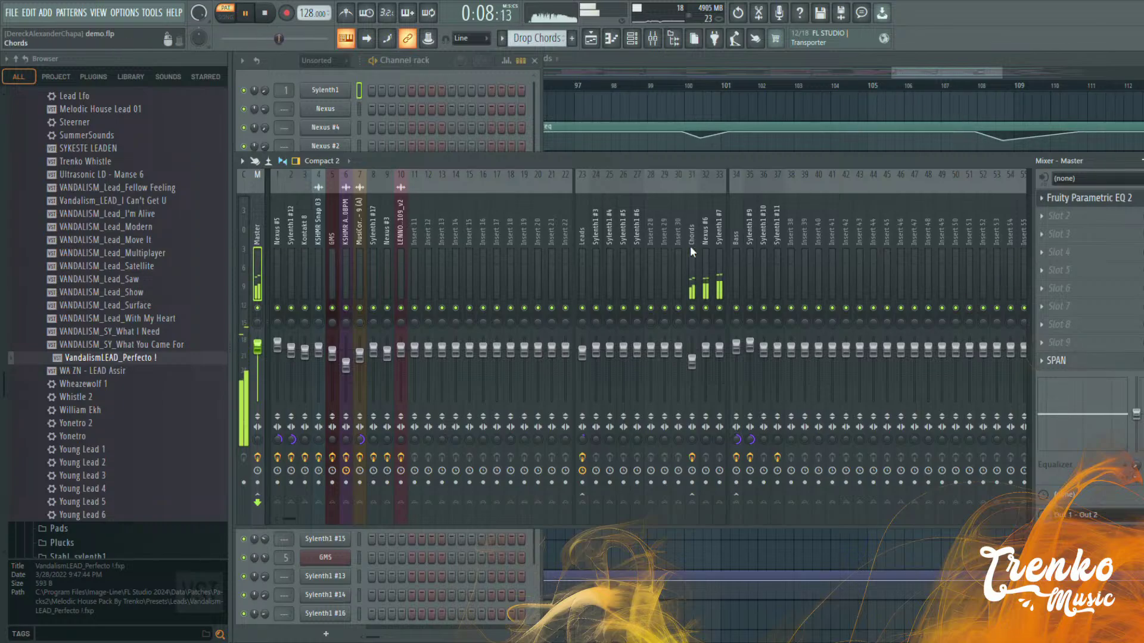
key("space")
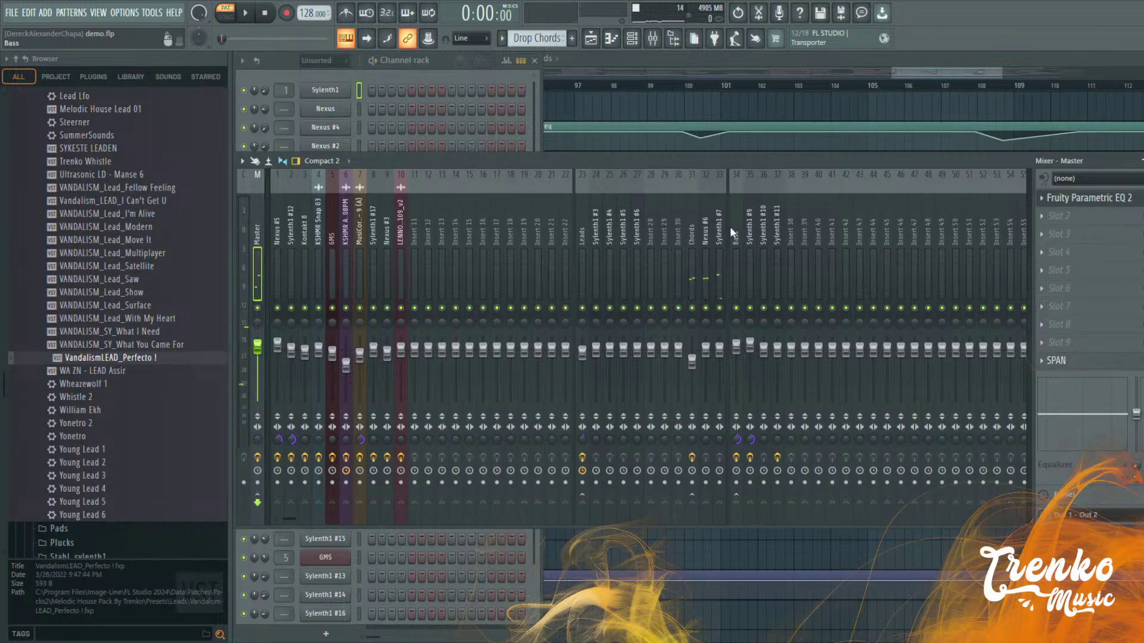
left_click(692, 234)
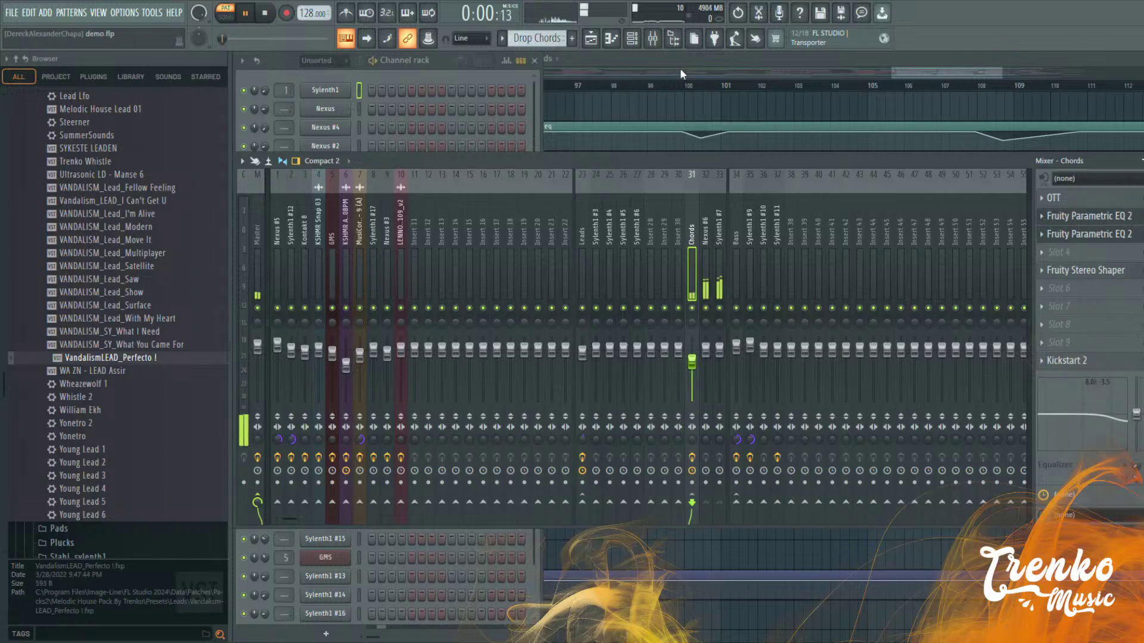
Go back to the playlist, play the drop in song mode and watch the track levels in the mixer
key("F5")
key("space")
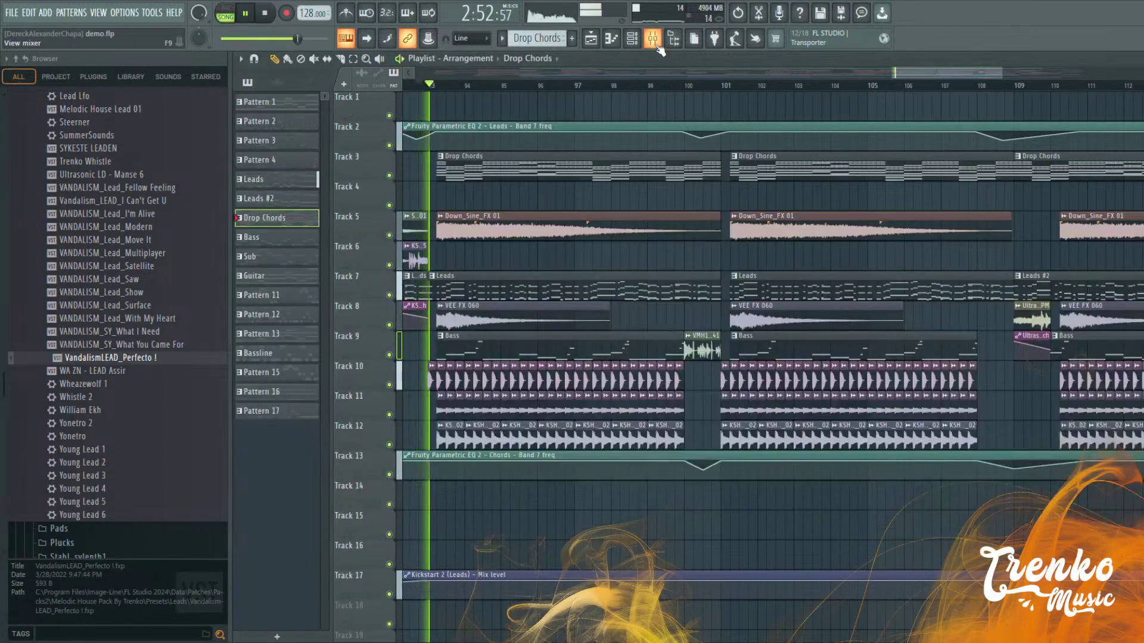
key("F9")
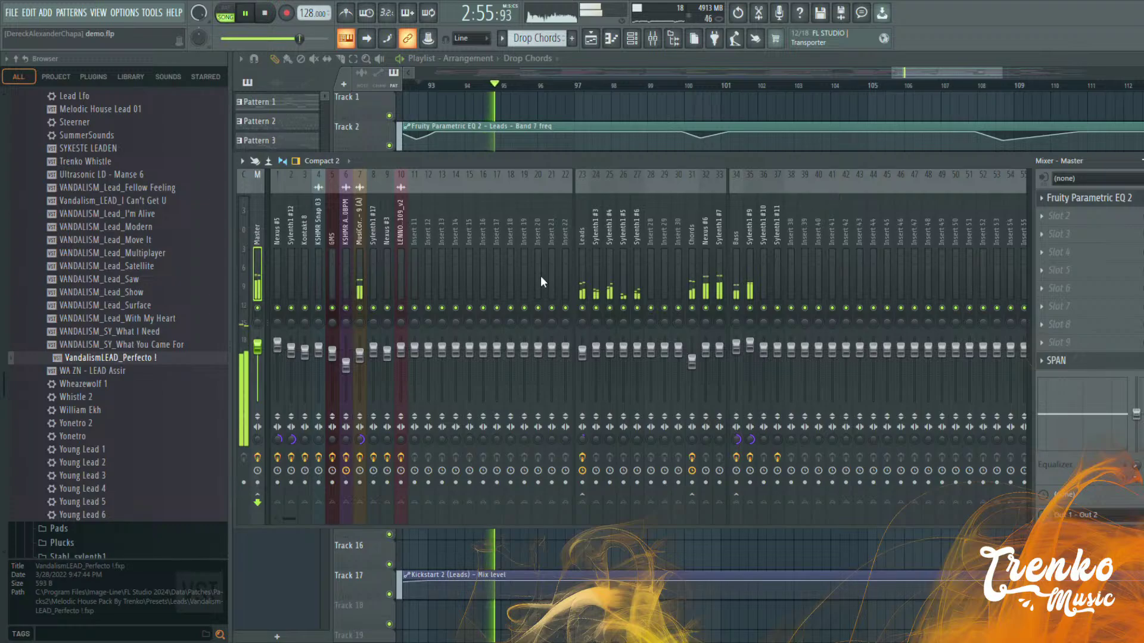
Replay the drop several times from just before bar 93 while watching the track levels in the mixer
key("space")
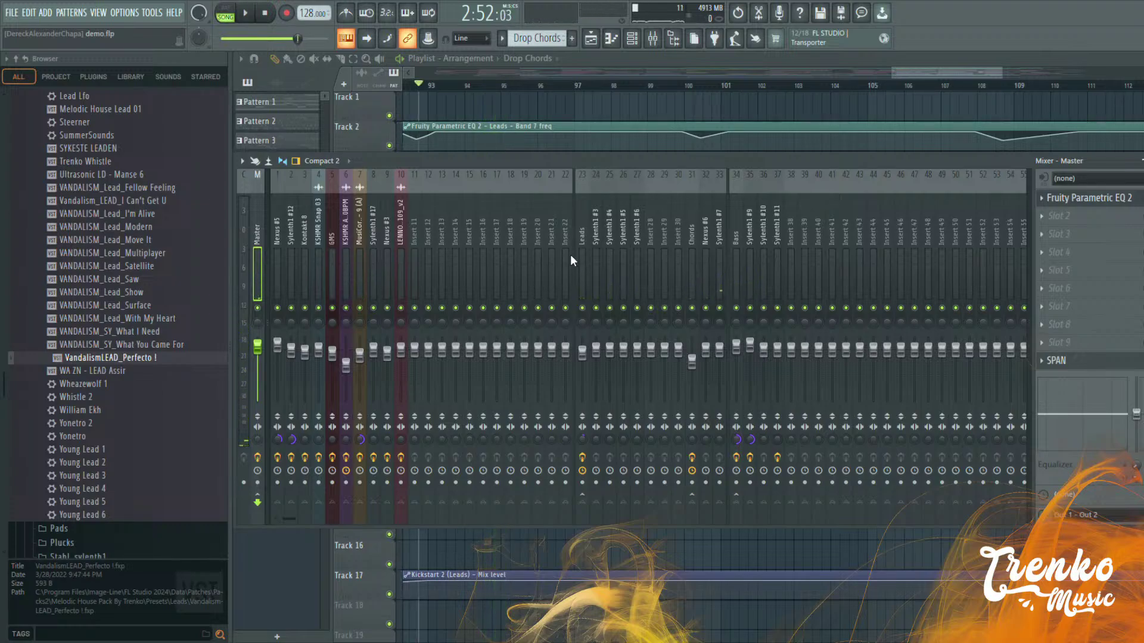
key("space")
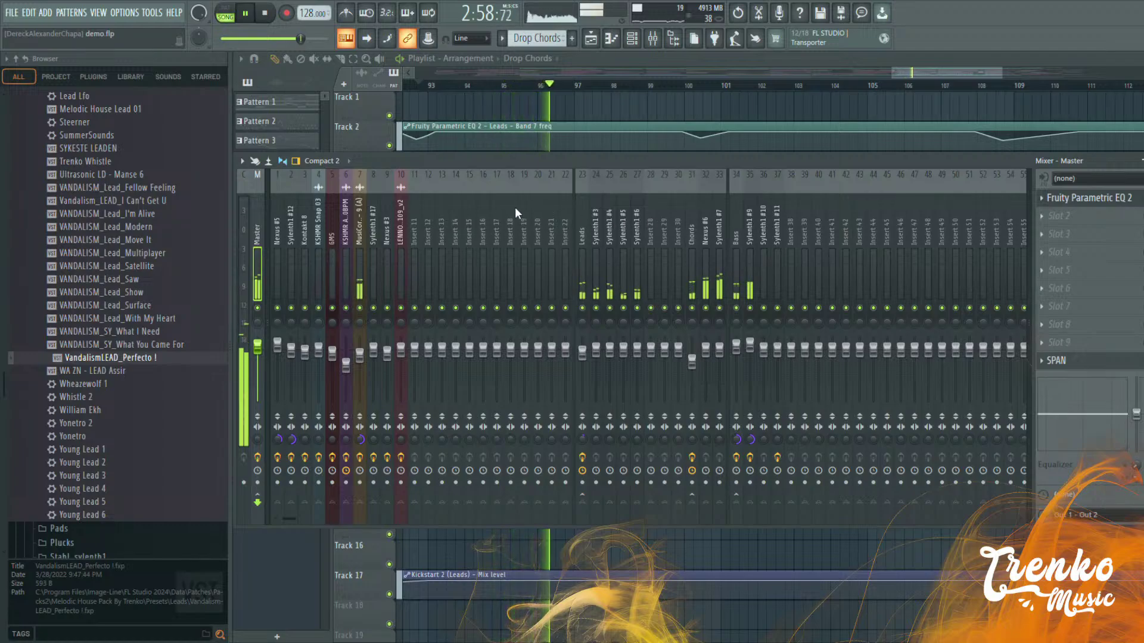
key("space")
key("space")
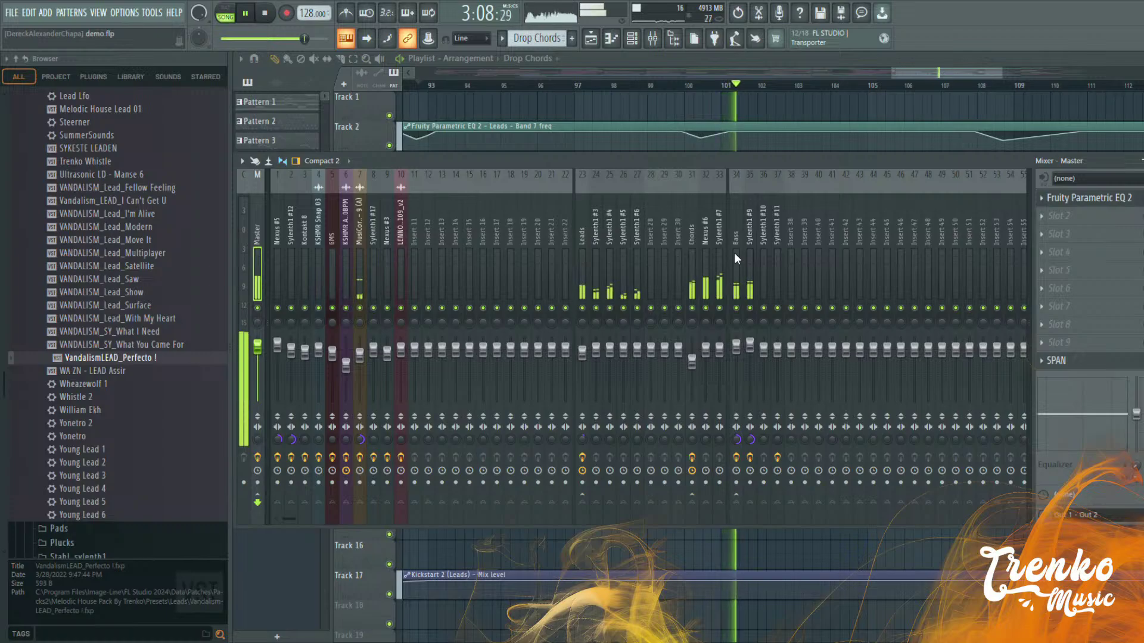
key("space")
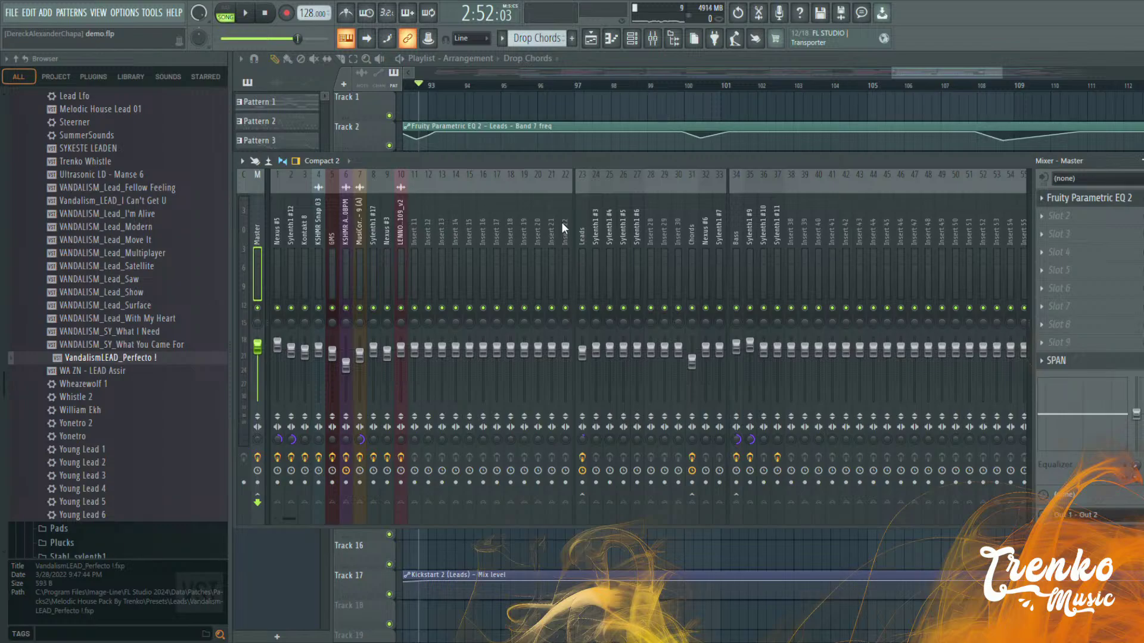
key("space")
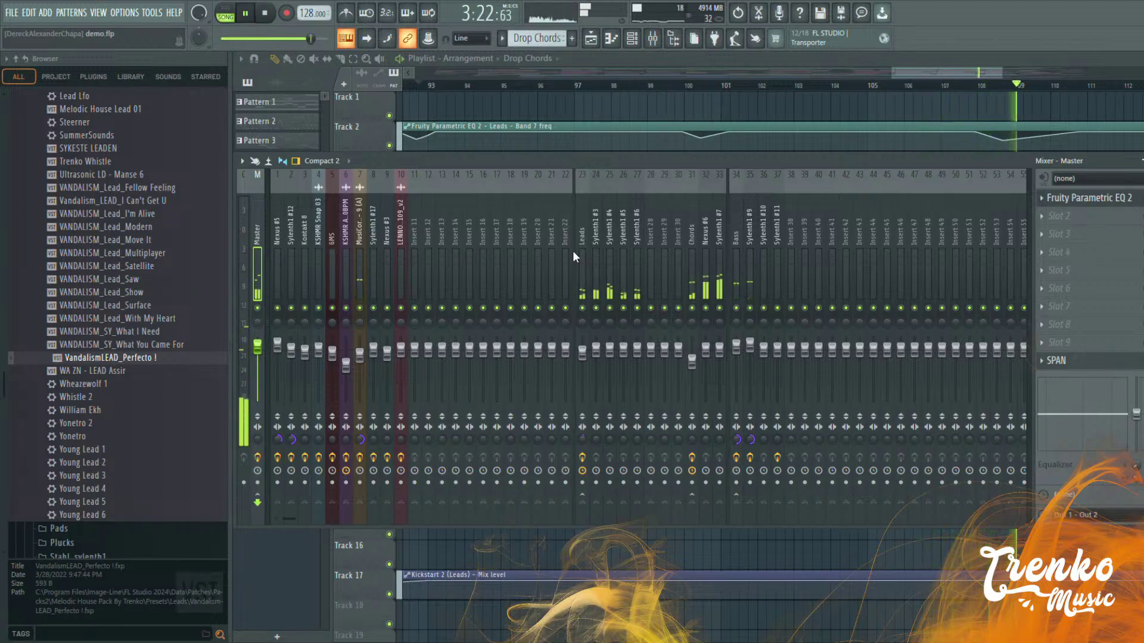
key("space")
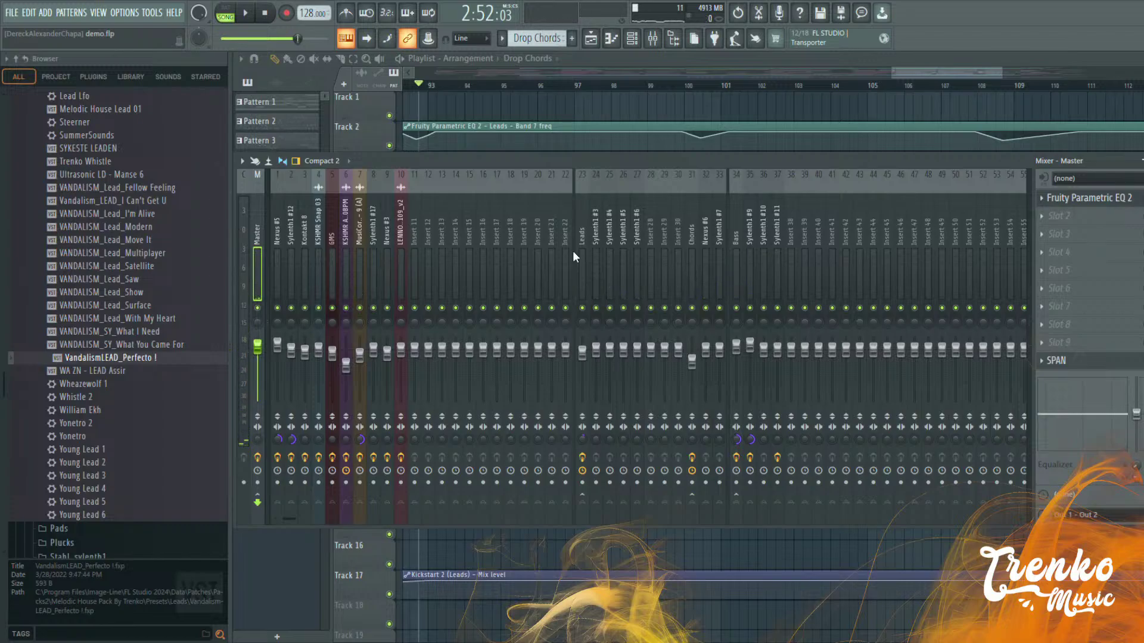
key("space")
key("space")
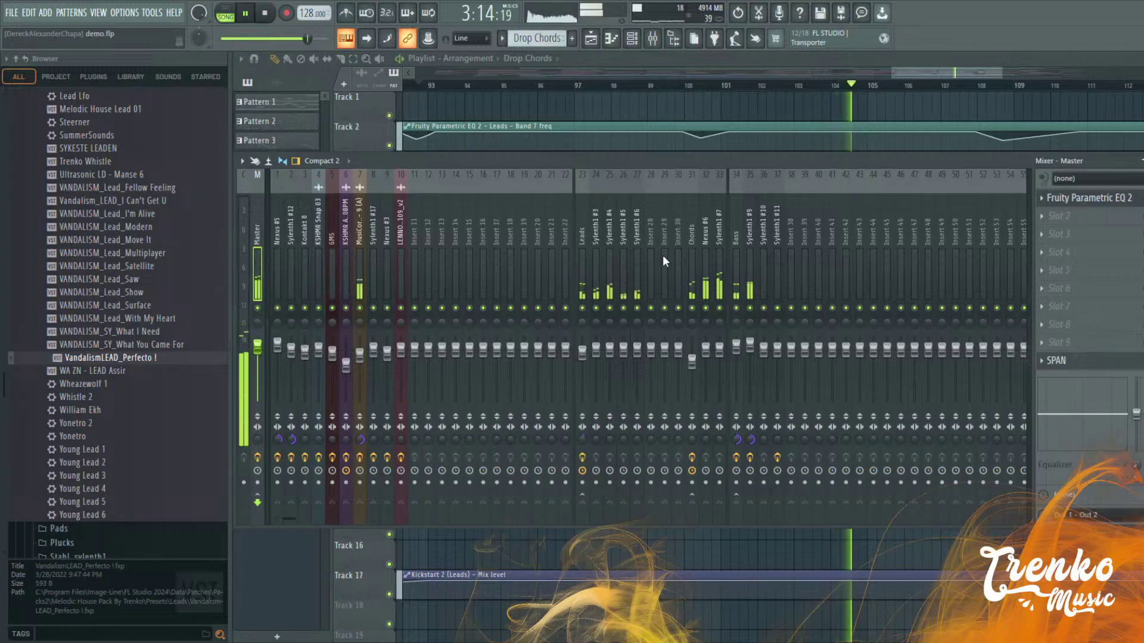
key("space")
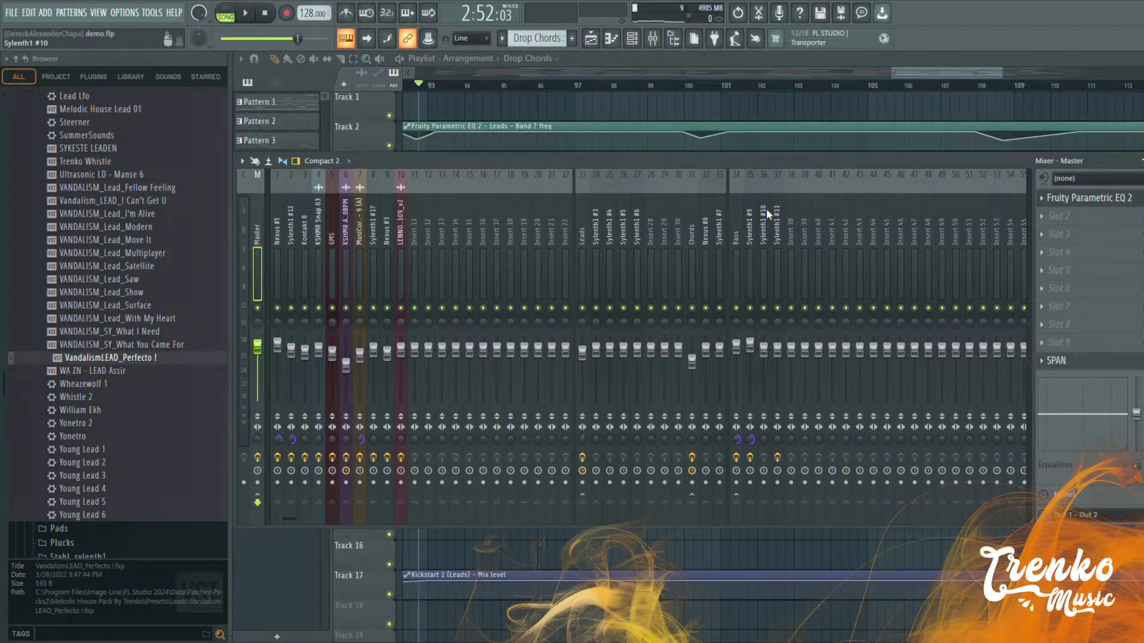
key("space")
Return to the playlist, stop playback and inspect the KSHMR_Punchy_Kick_38_G audio clip's sample settings on Track 10
key("F9")
key("space")
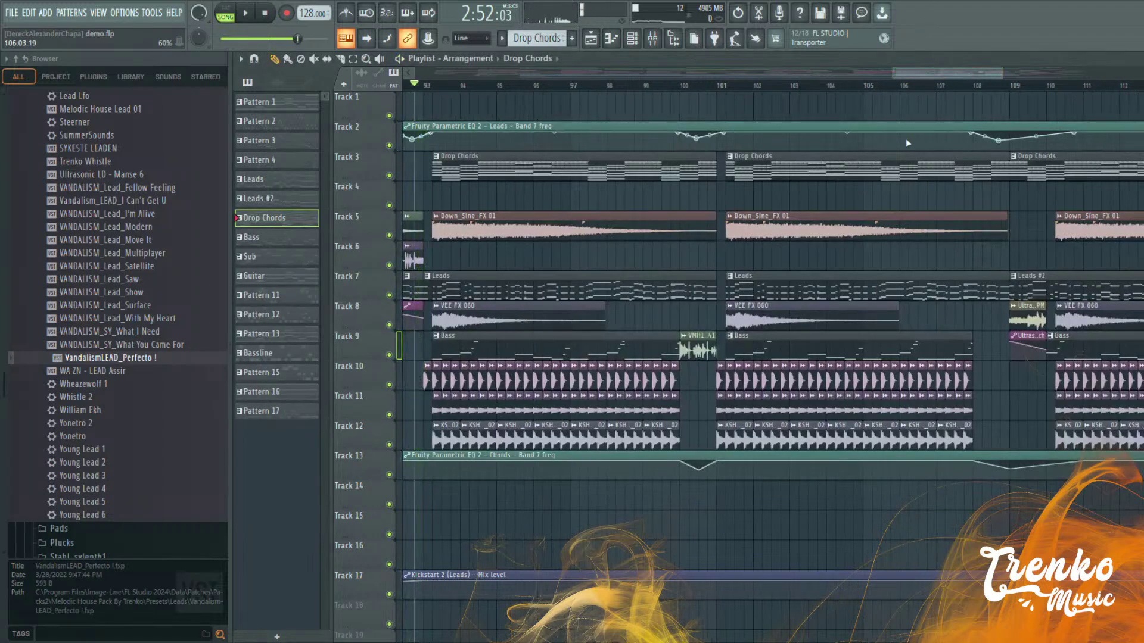
scroll(449, 393, "up", 2)
double_click(492, 382)
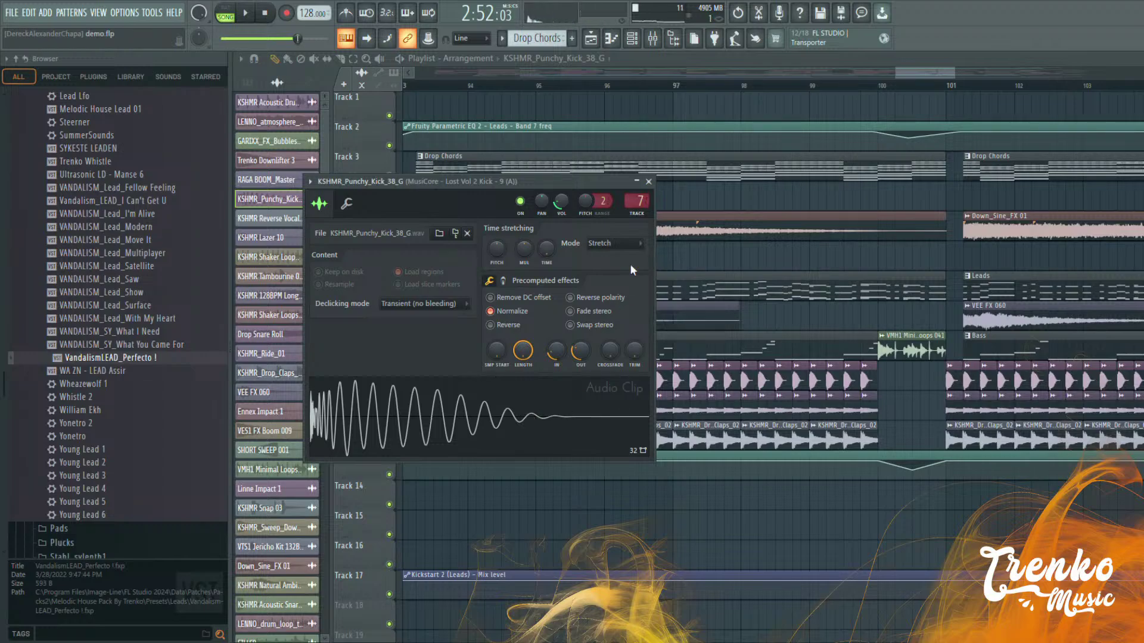
left_click(650, 182)
Select the Bass pattern on Track 9 and play a short stretch of the drop
left_click(547, 340)
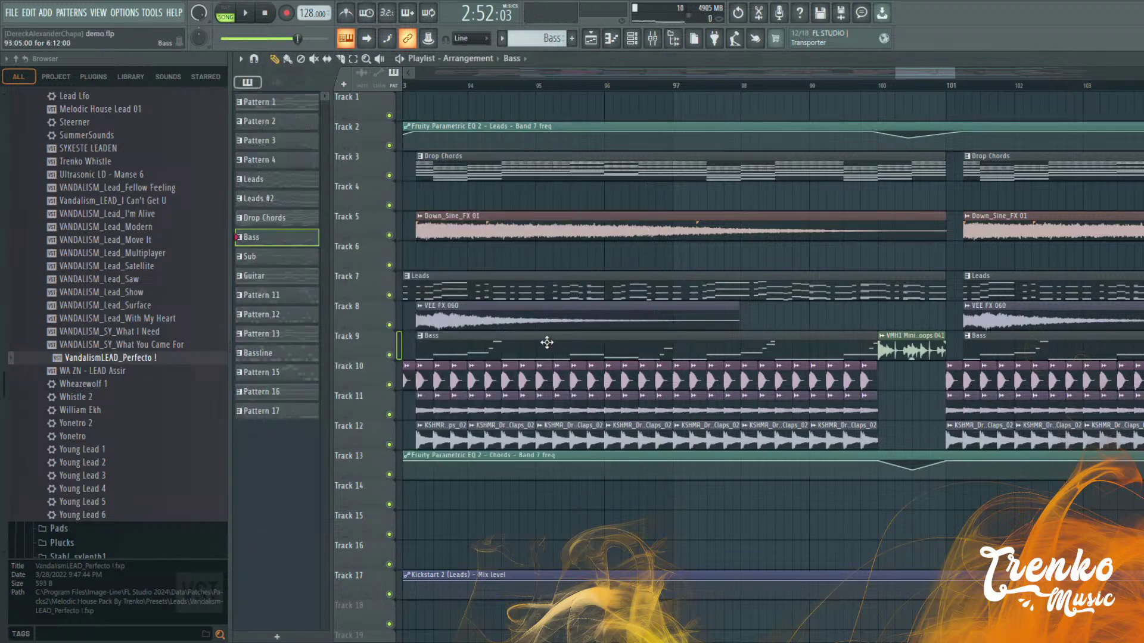
key("space")
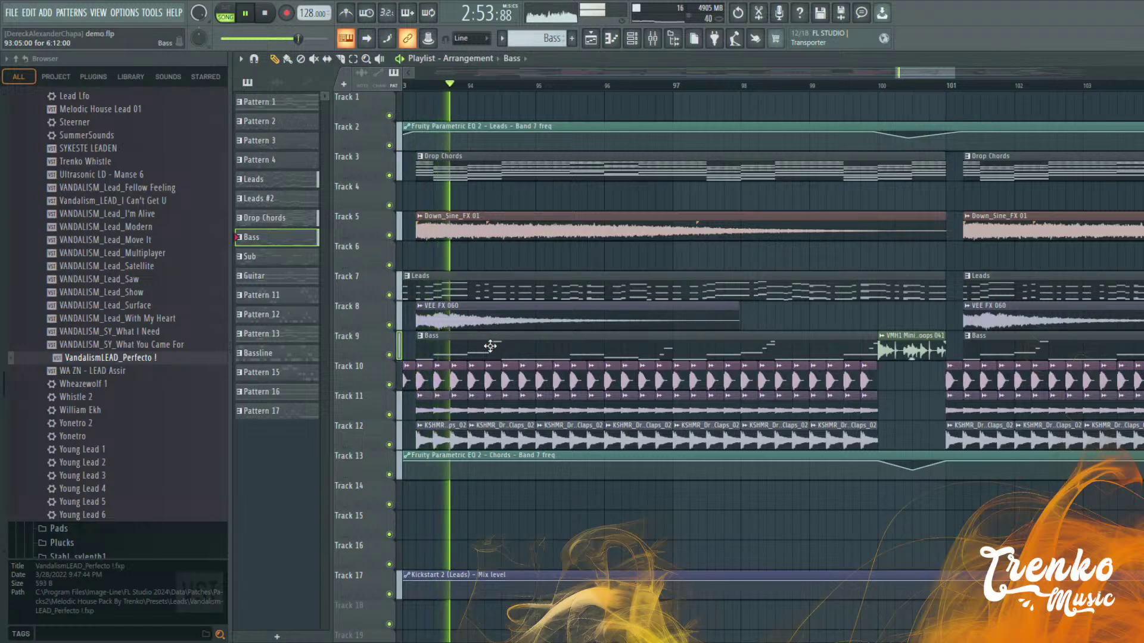
key("space")
scroll(459, 405, "up", 3)
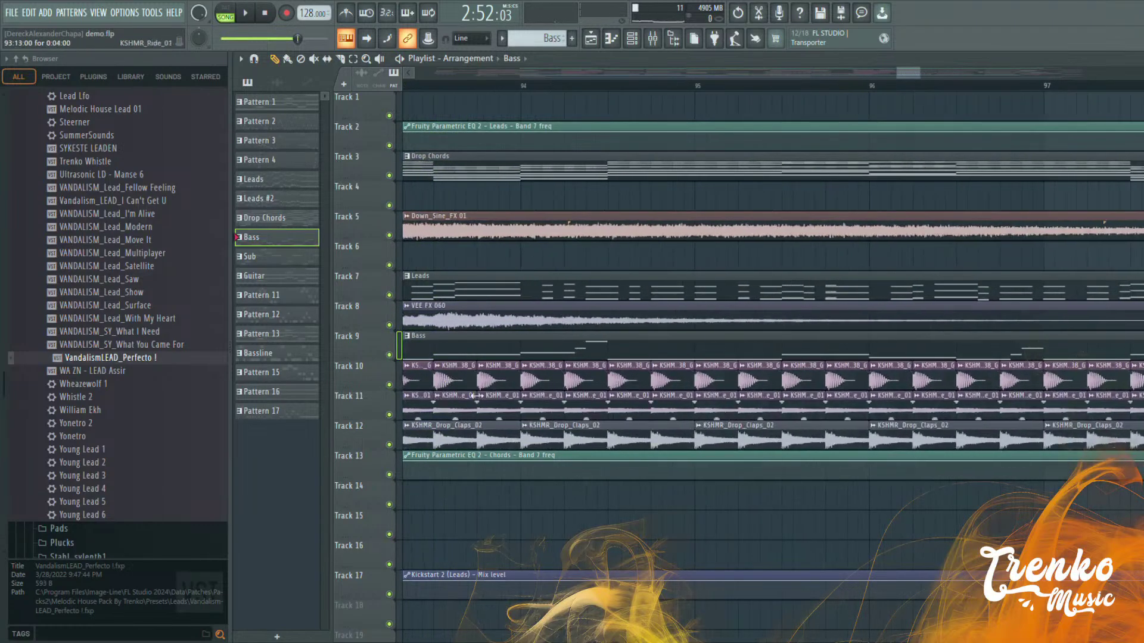
Inspect the kick, KSHMR_Ride_01 and KSHMR_Drop_Claps_02 audio clips used in the drop
double_click(486, 377)
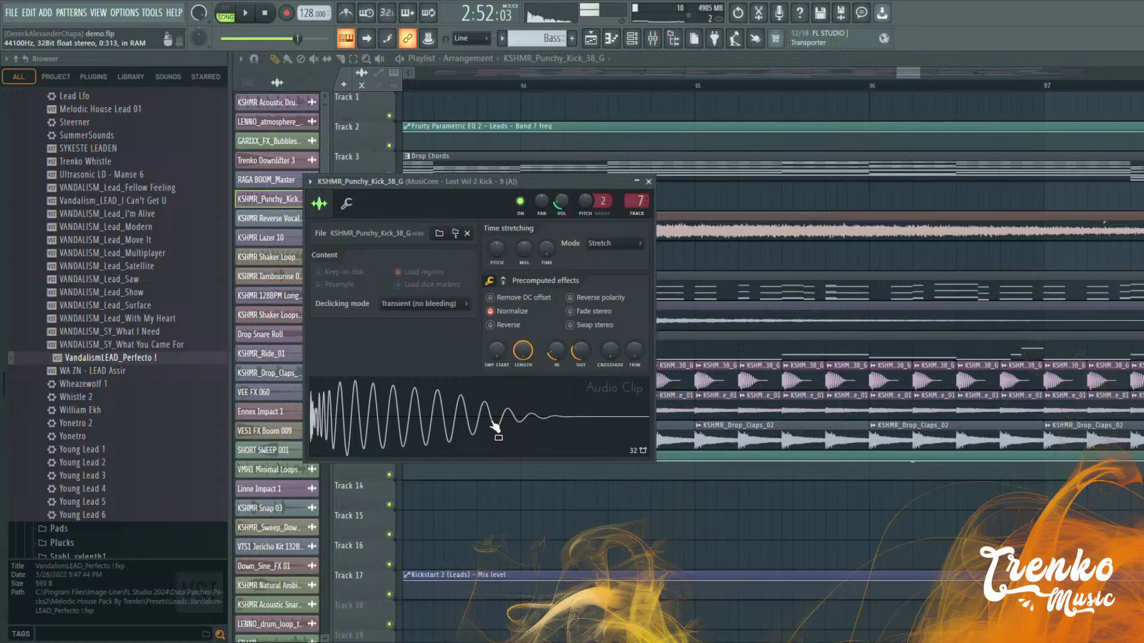
double_click(712, 415)
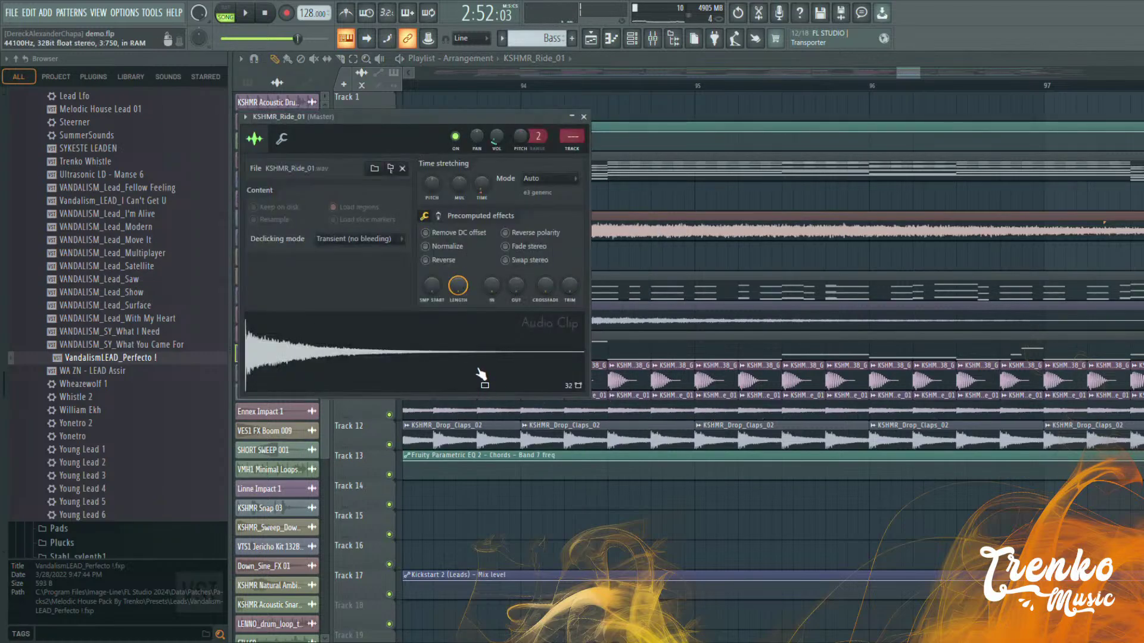
double_click(562, 439)
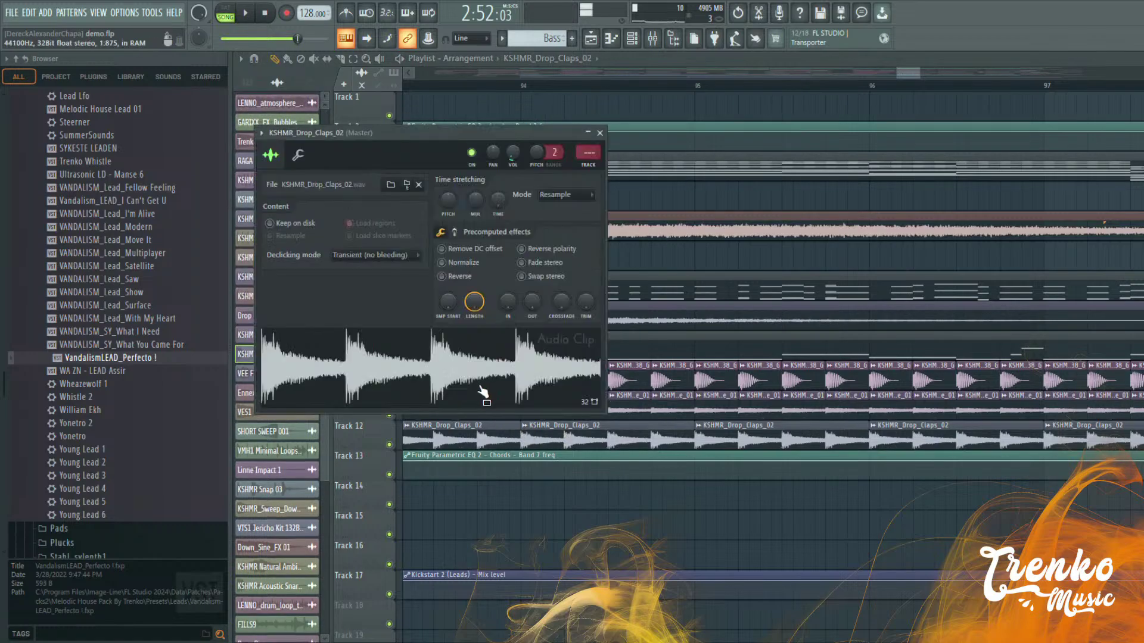
left_click(600, 133)
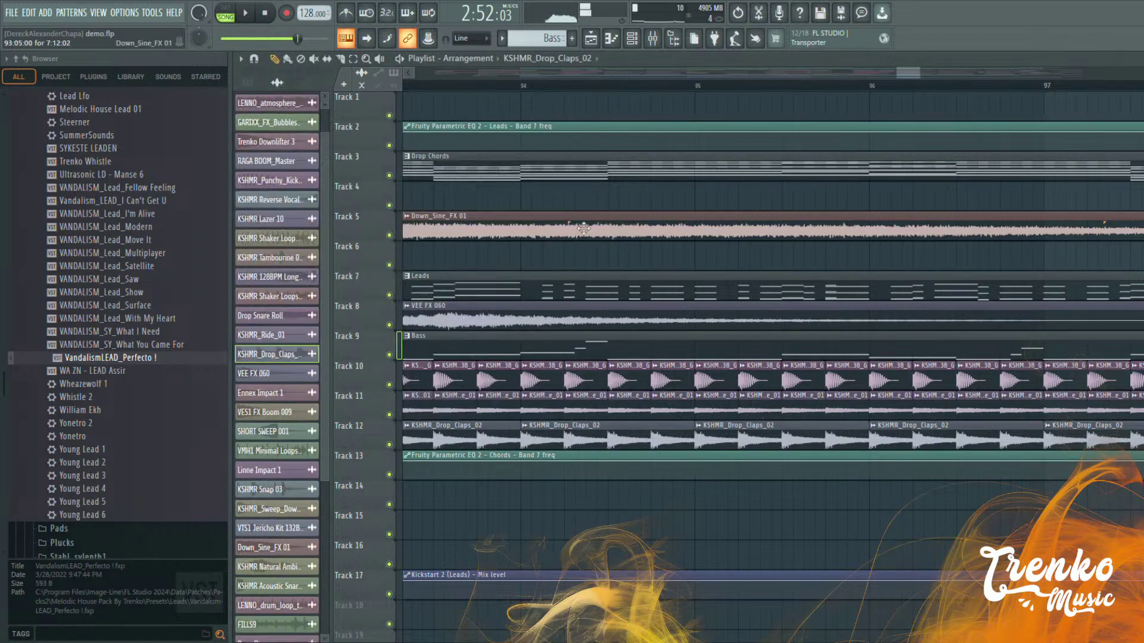
Play the drop from just before bar 93 with the kick, ride and clap tracks in view, and stop
key("space")
scroll(594, 354, "up", 2)
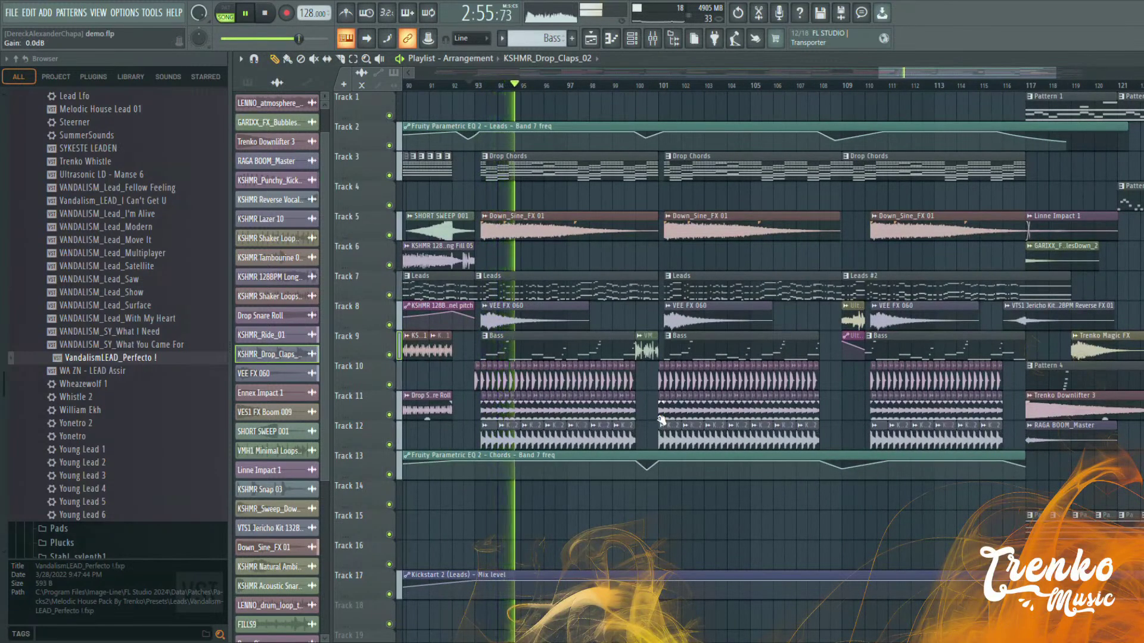
scroll(638, 414, "up", 2)
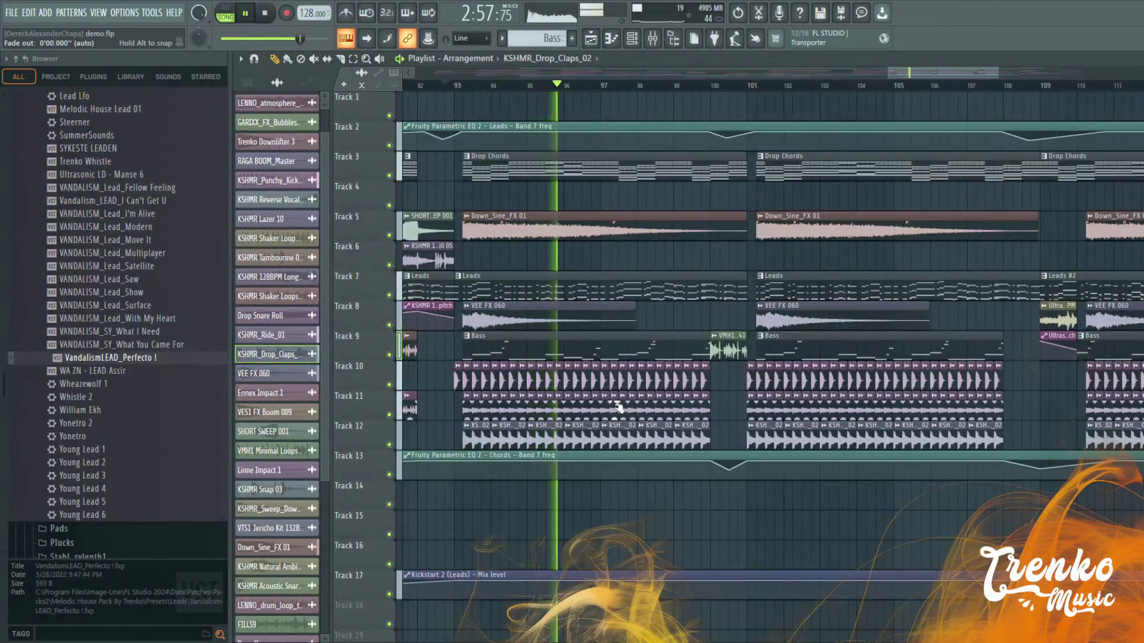
key("space")
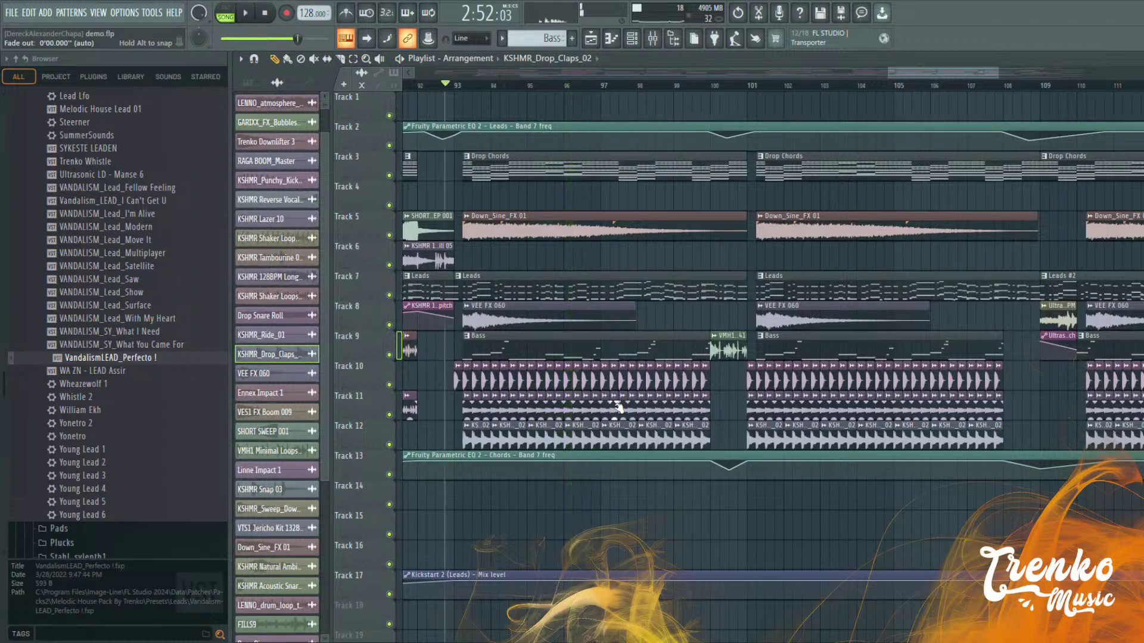
Collapse the Presets folder of the sample pack in the browser and briefly replay the start of the drop
scroll(141, 396, "up", 15)
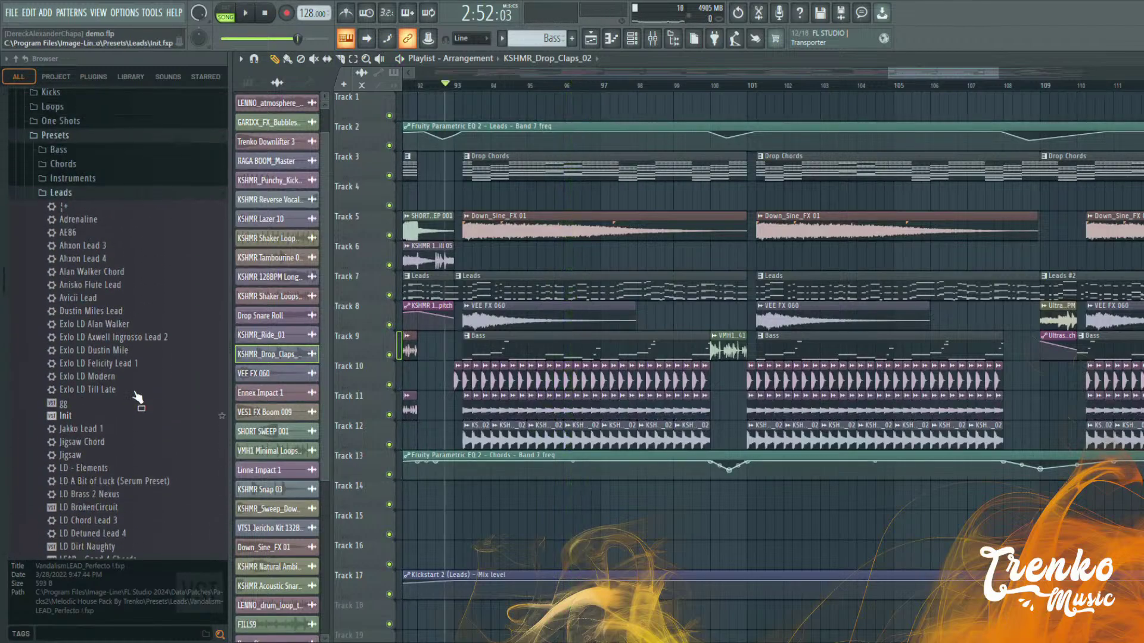
left_click(74, 199)
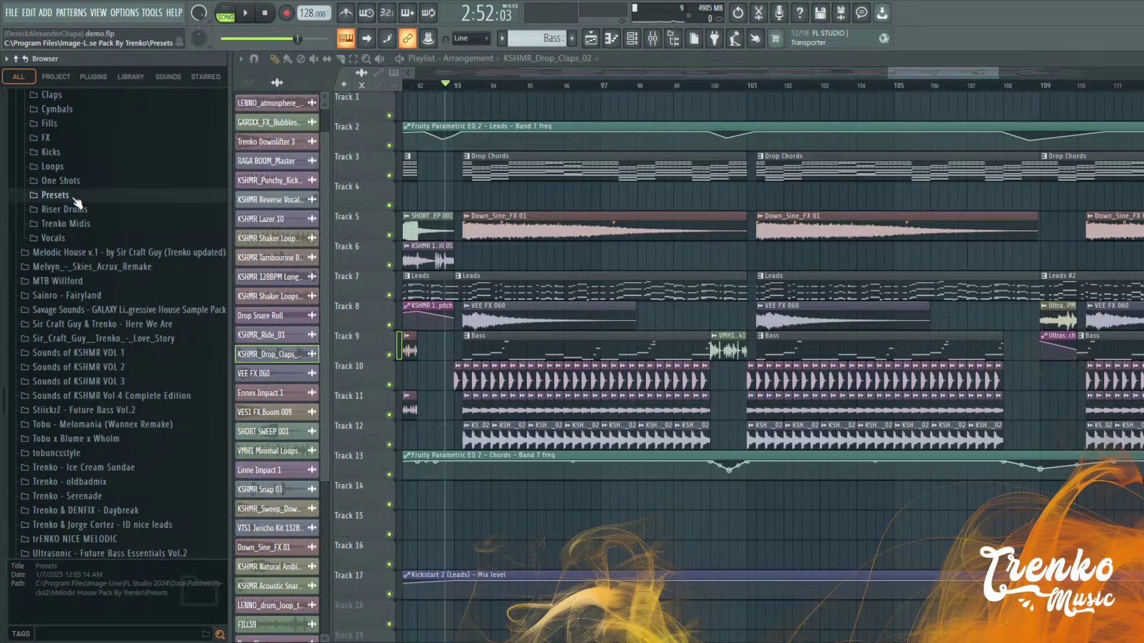
key("space")
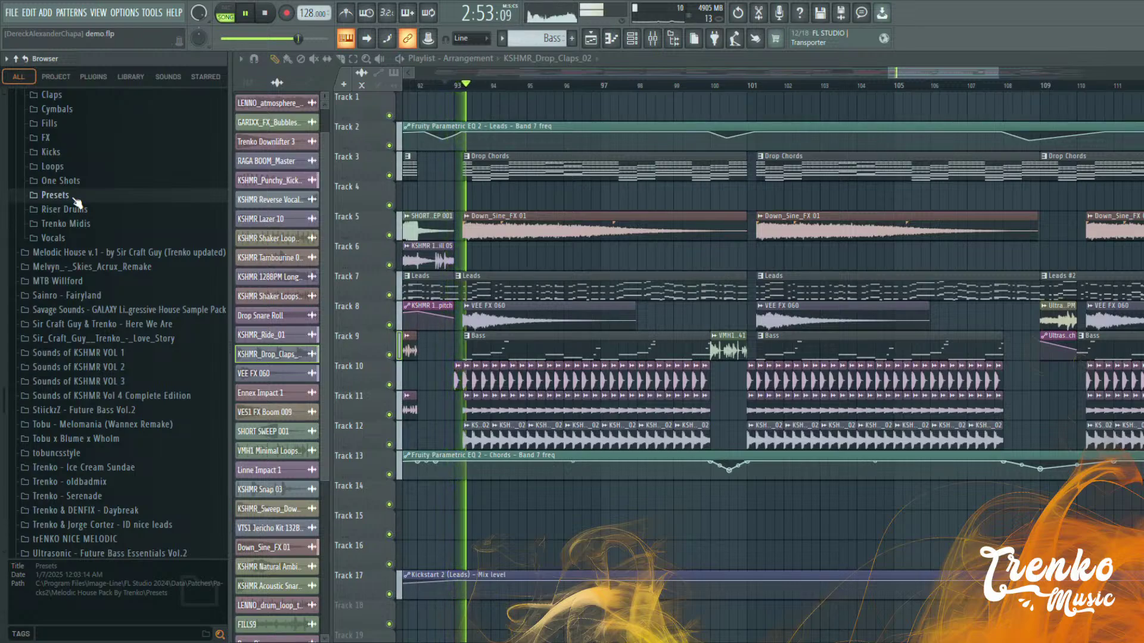
key("space")
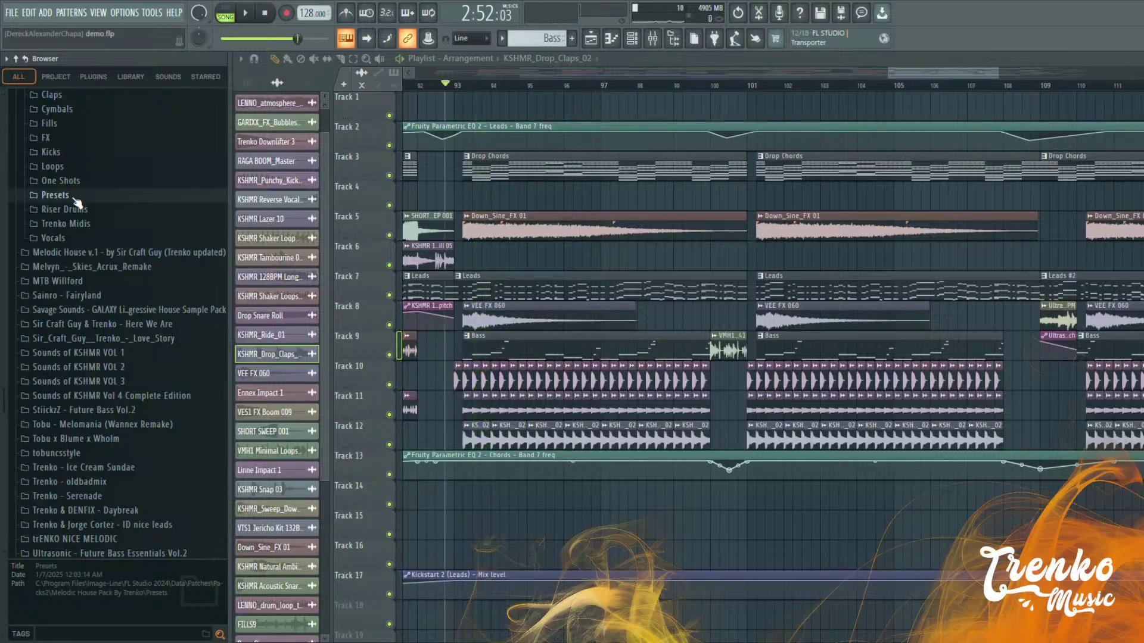
Audition the Leads pattern in pattern mode, and replay the drop in song mode from about bar 94
left_click(468, 275)
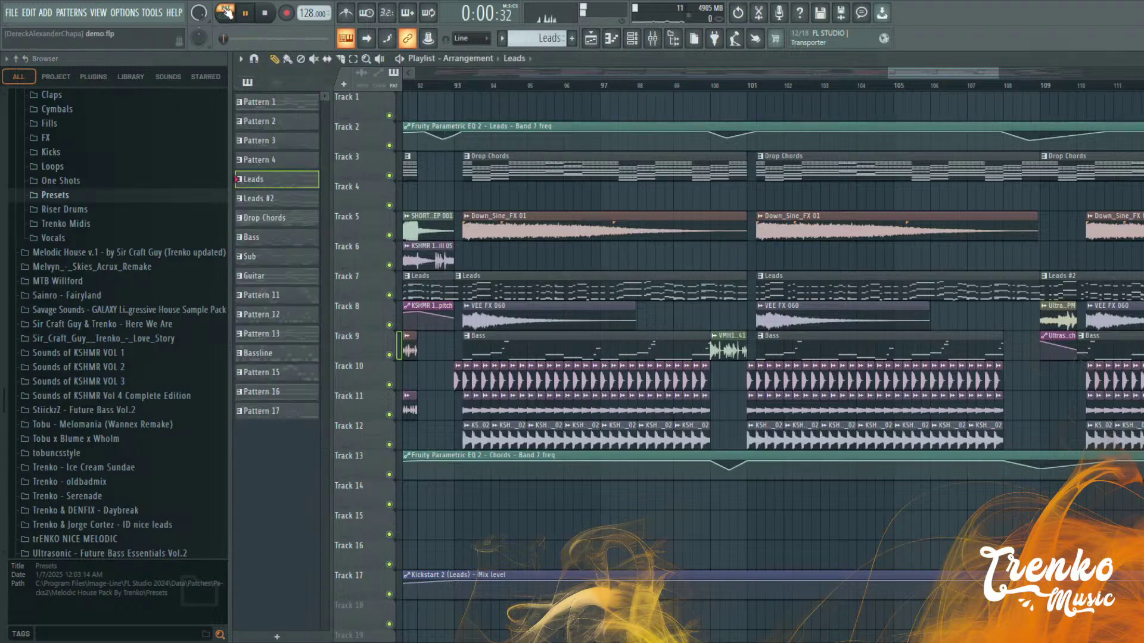
left_click(497, 83)
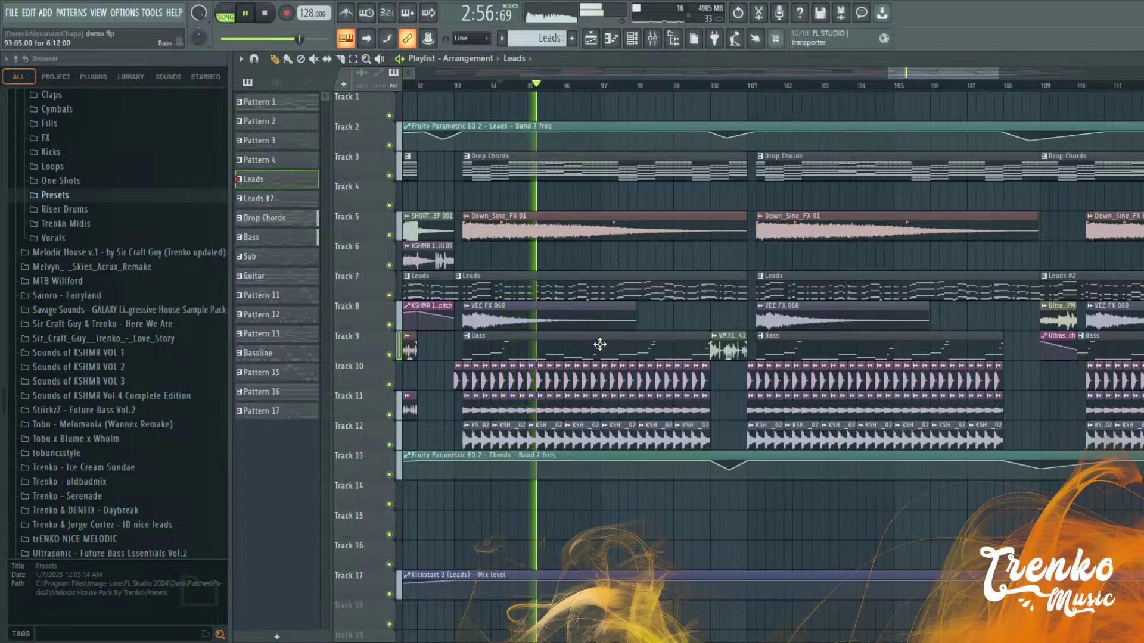
key("space")
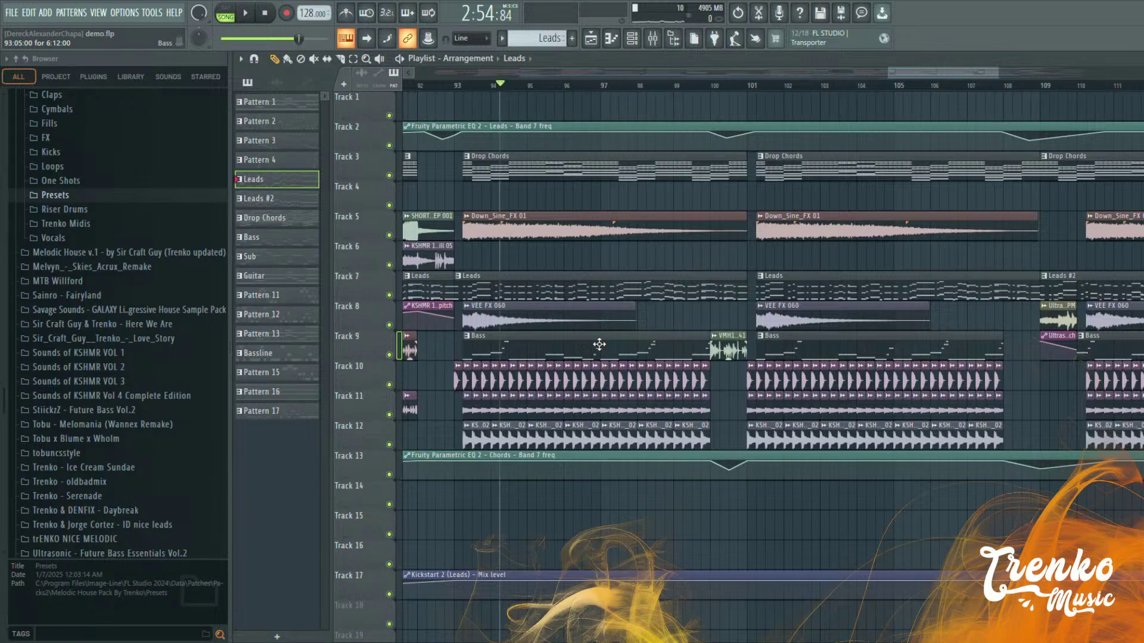
key("space")
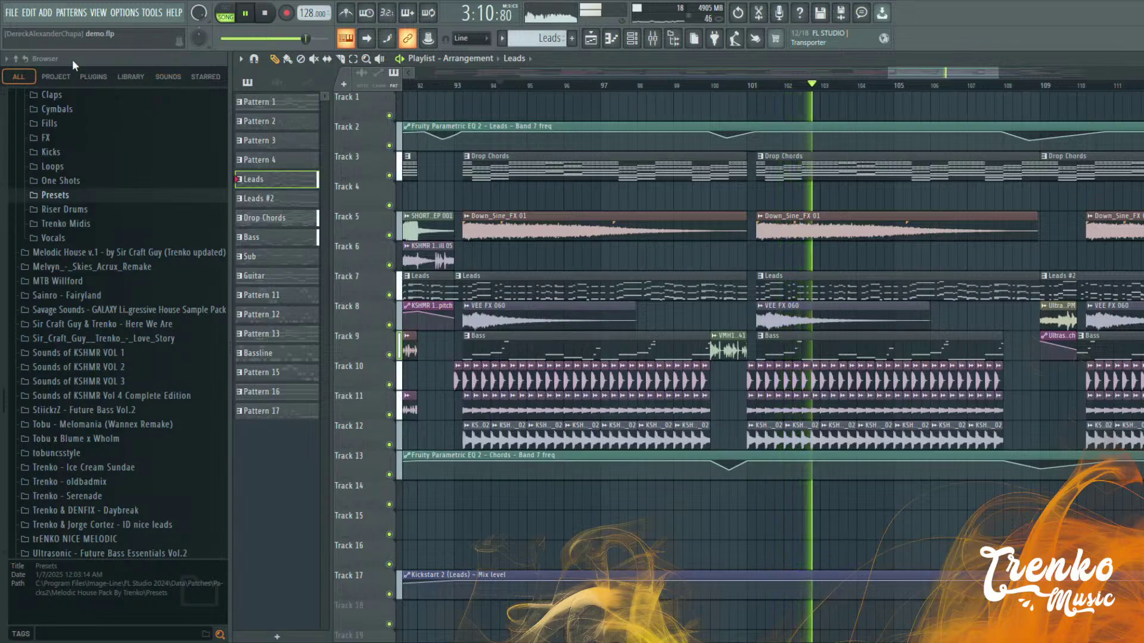
key("space")
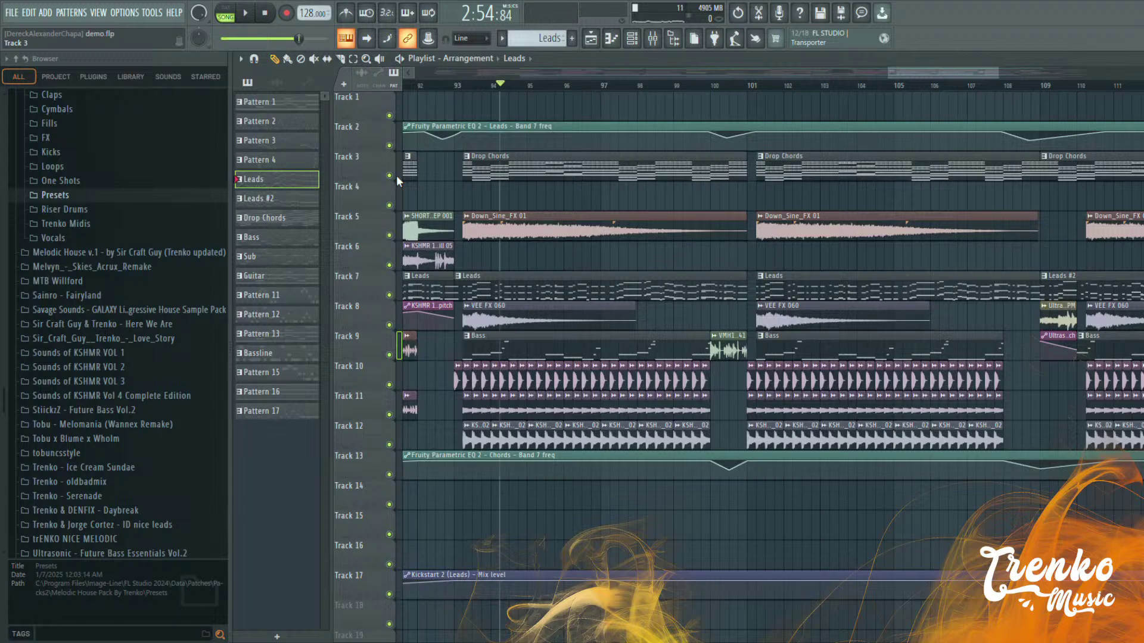
Open the mixer and review the tracks, checking the effect slots of Insert 14 and the Master
left_click(659, 45)
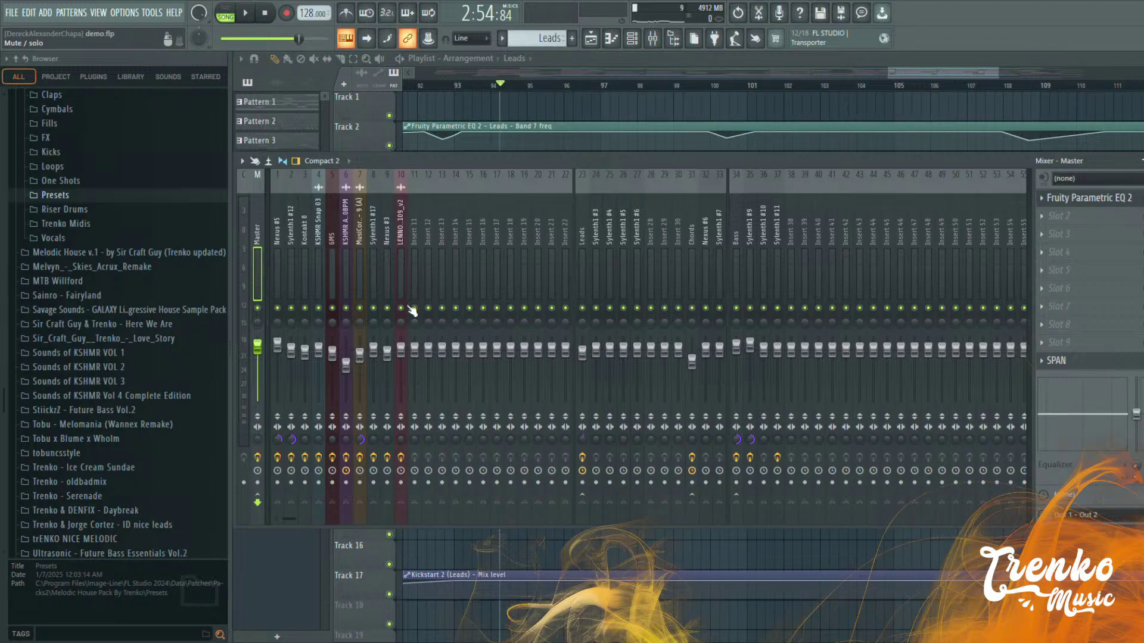
left_click_drag(454, 322, 454, 334)
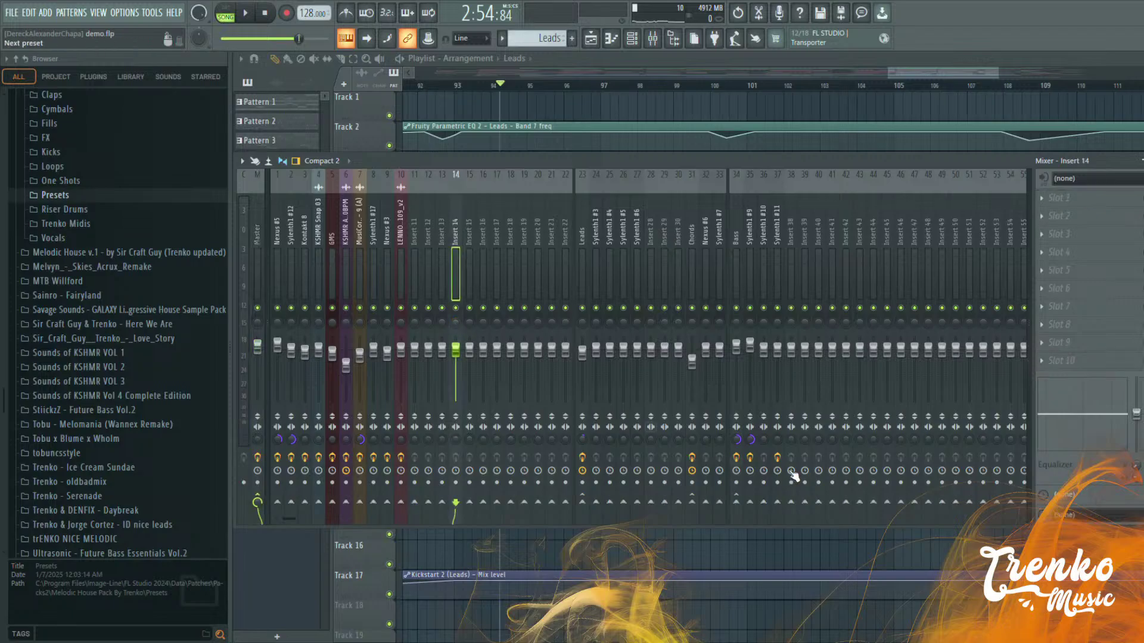
scroll(518, 253, "down", 1)
scroll(504, 264, "up", 1)
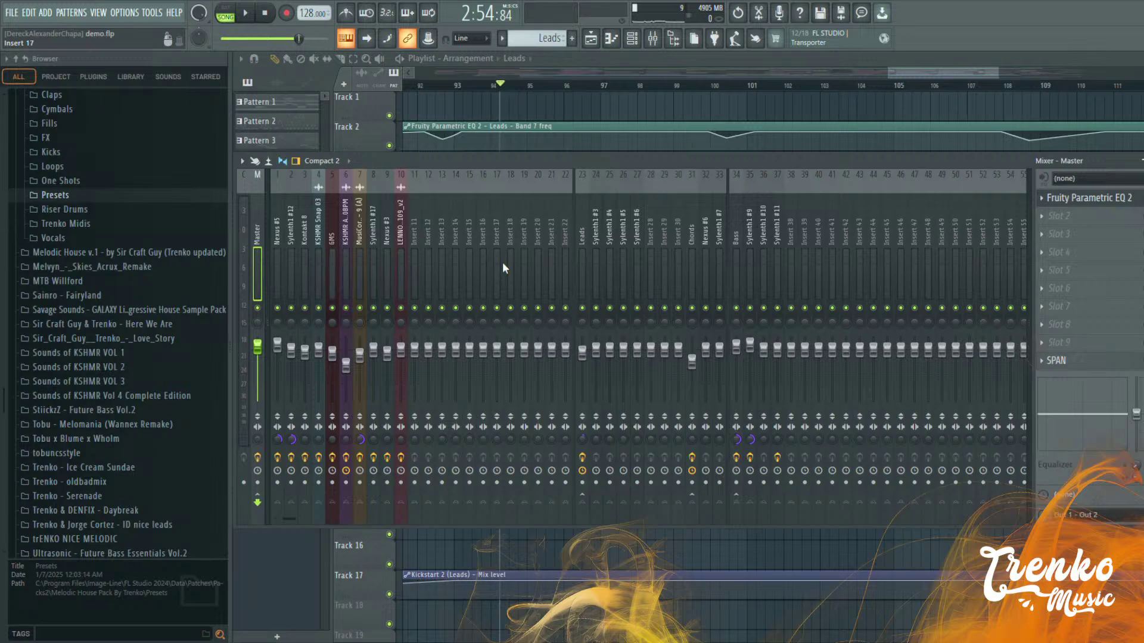
Briefly play the drop with the mixer open, and replay it from about bar 94 in the playlist
key("space")
key("space")
left_click(934, 72)
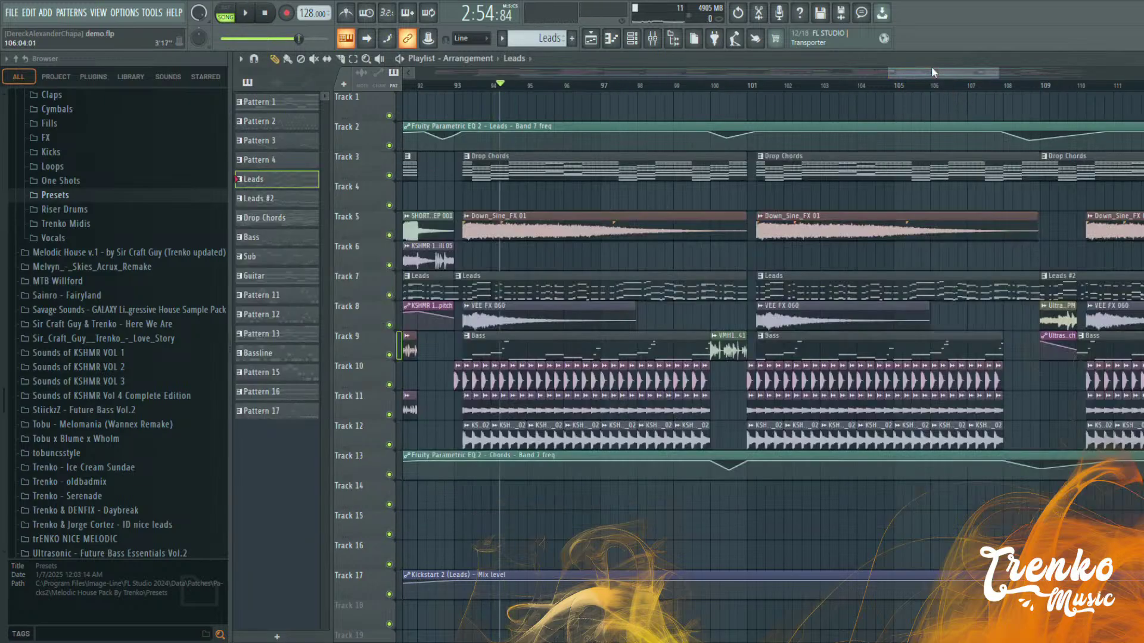
key("space")
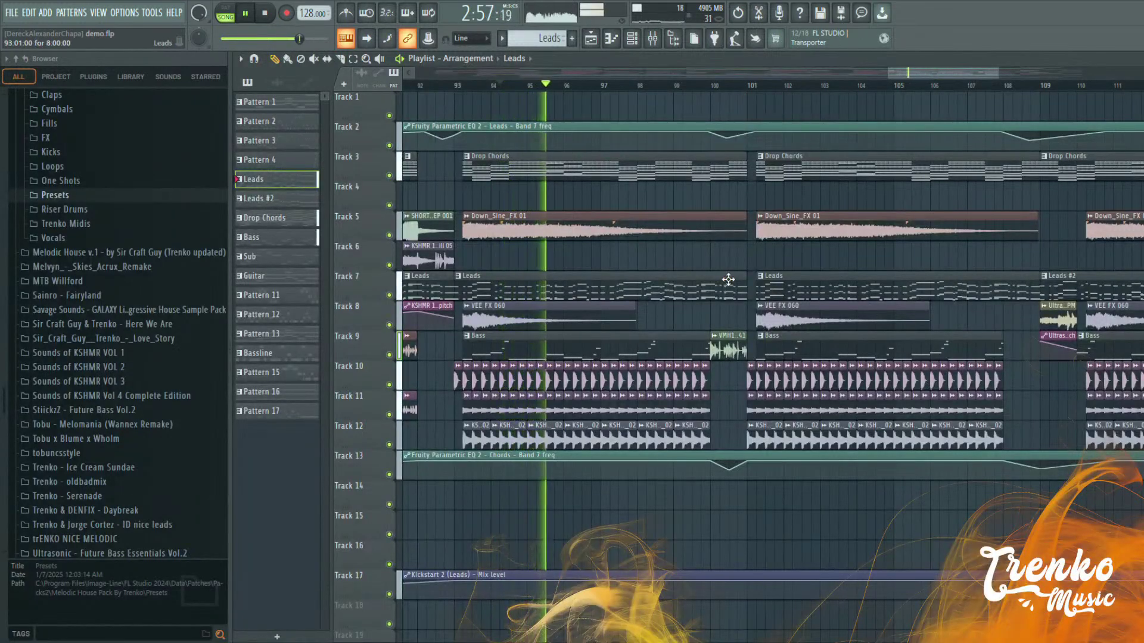
Play back the drop from bars 101 and 109 of the playlist
scroll(727, 281, "down", 2)
left_click_drag(730, 285, 666, 302)
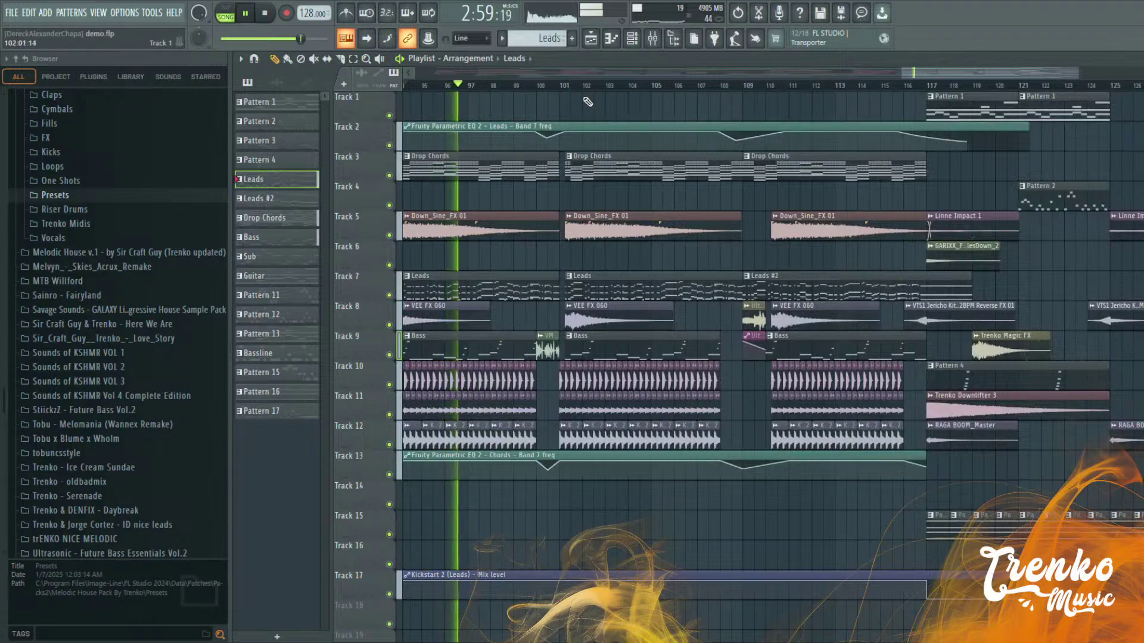
left_click(564, 85)
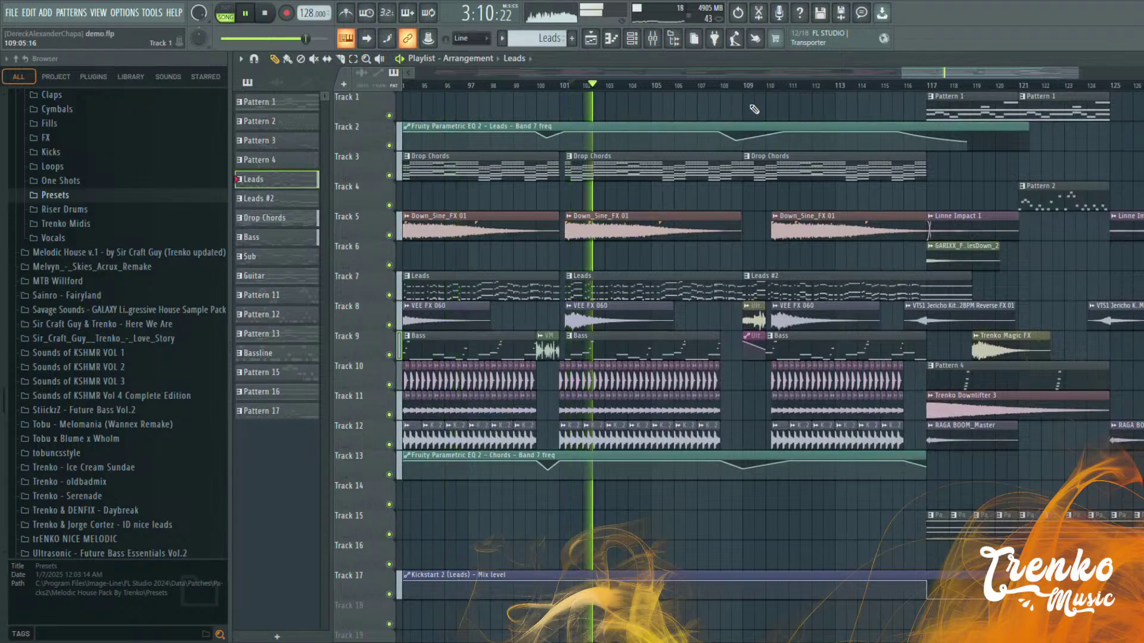
left_click(745, 85)
scroll(911, 235, "up", 3)
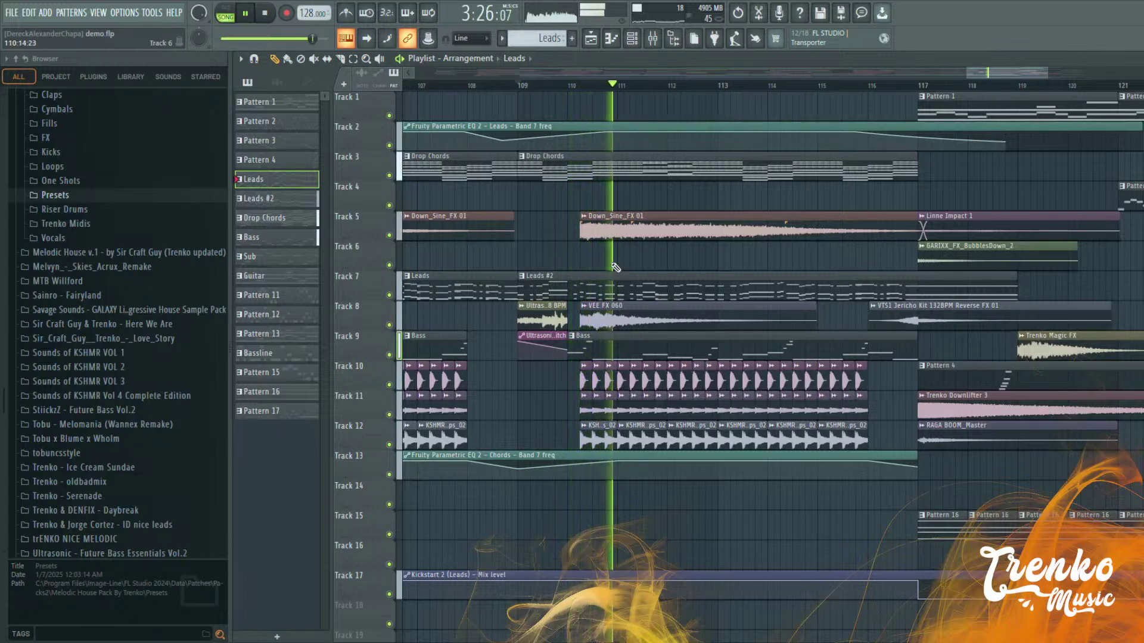
Lower the channel volume of the VEE FX 060 audio clip on Track 8 slightly
double_click(695, 323)
left_click_drag(528, 177, 528, 182)
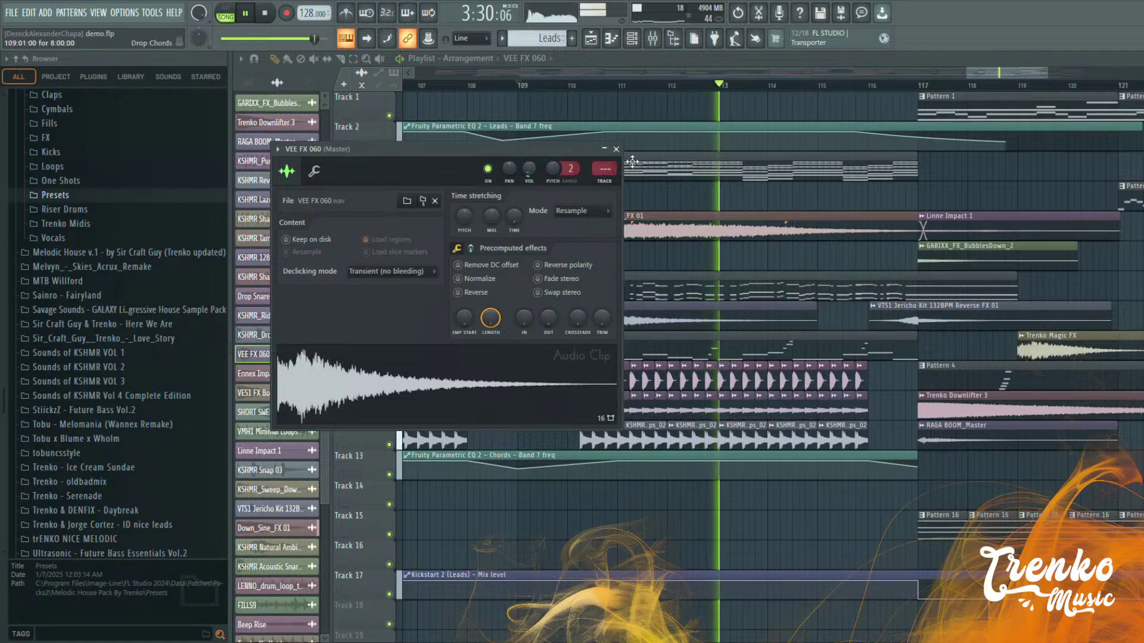
left_click(616, 149)
Shorten the Leads Band 7 freq automation clip on Track 2 so it ends at bar 121
scroll(691, 290, "down", 3)
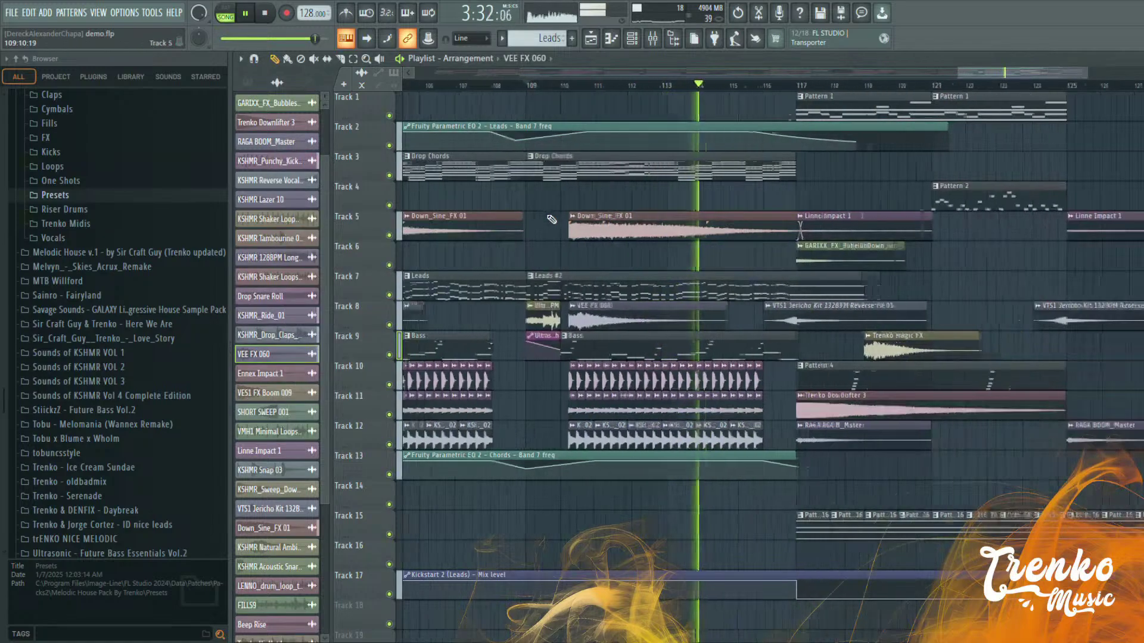
scroll(691, 290, "up", 2)
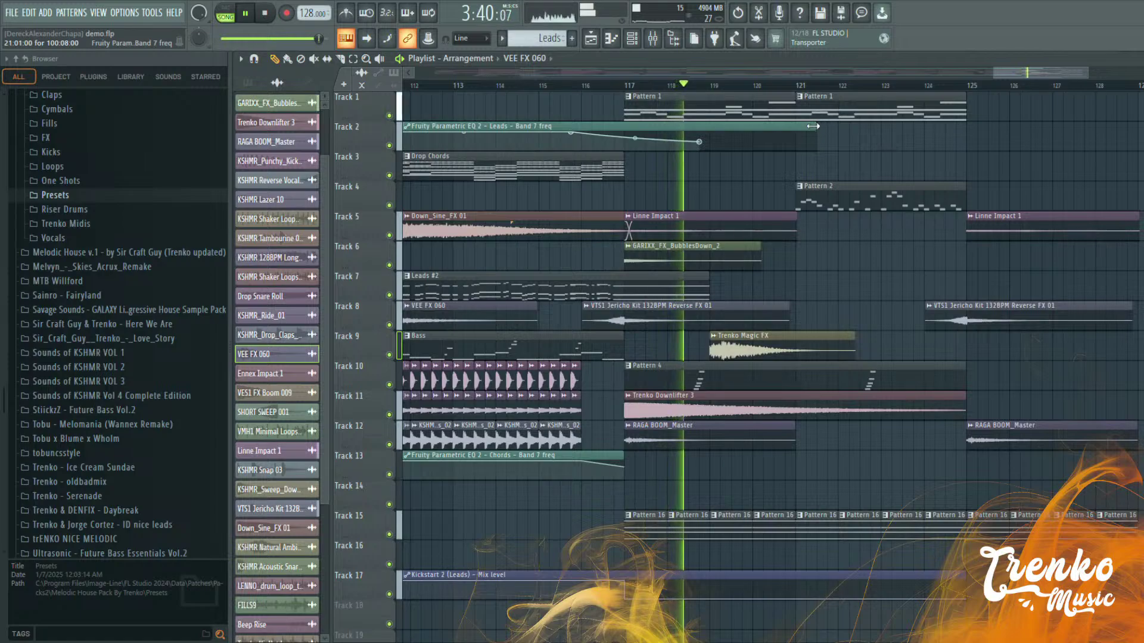
left_click_drag(823, 129, 801, 129)
Examine the outro and the arrangement leading up to it for elements the drop is missing
scroll(630, 173, "down", 3)
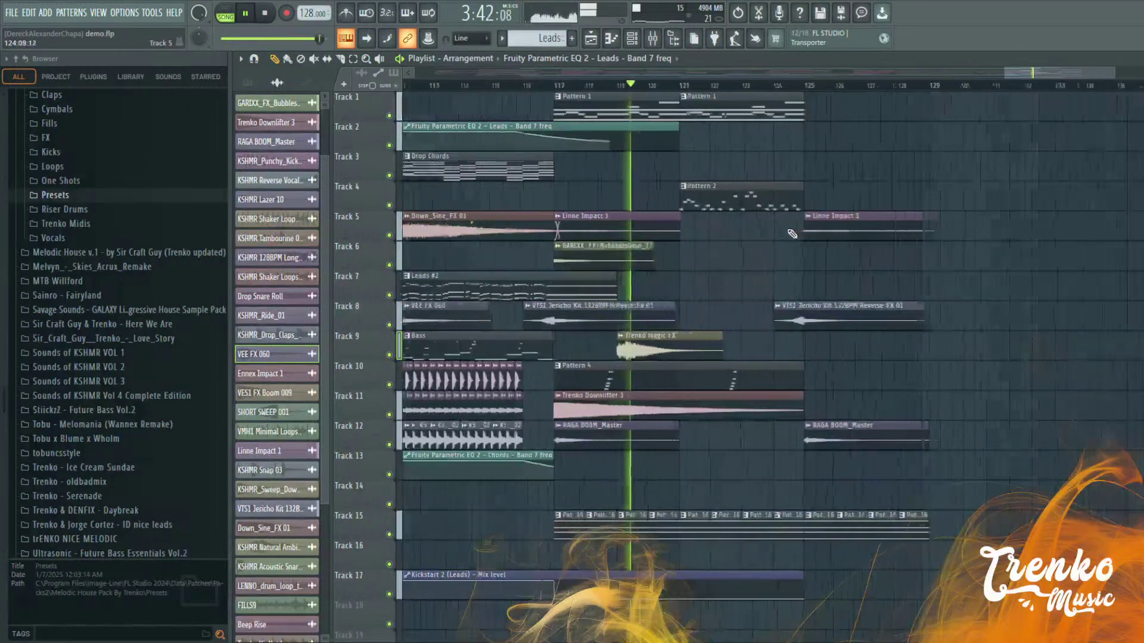
scroll(791, 235, "up", 2)
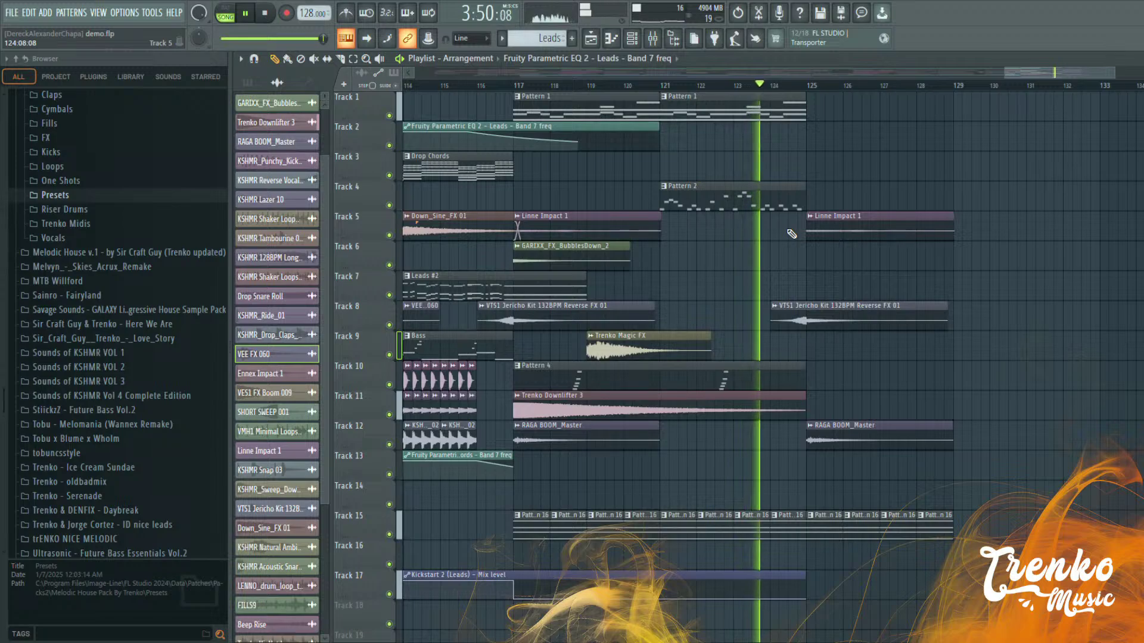
scroll(791, 238, "down", 6)
scroll(638, 266, "up", 3)
scroll(638, 266, "up", 1)
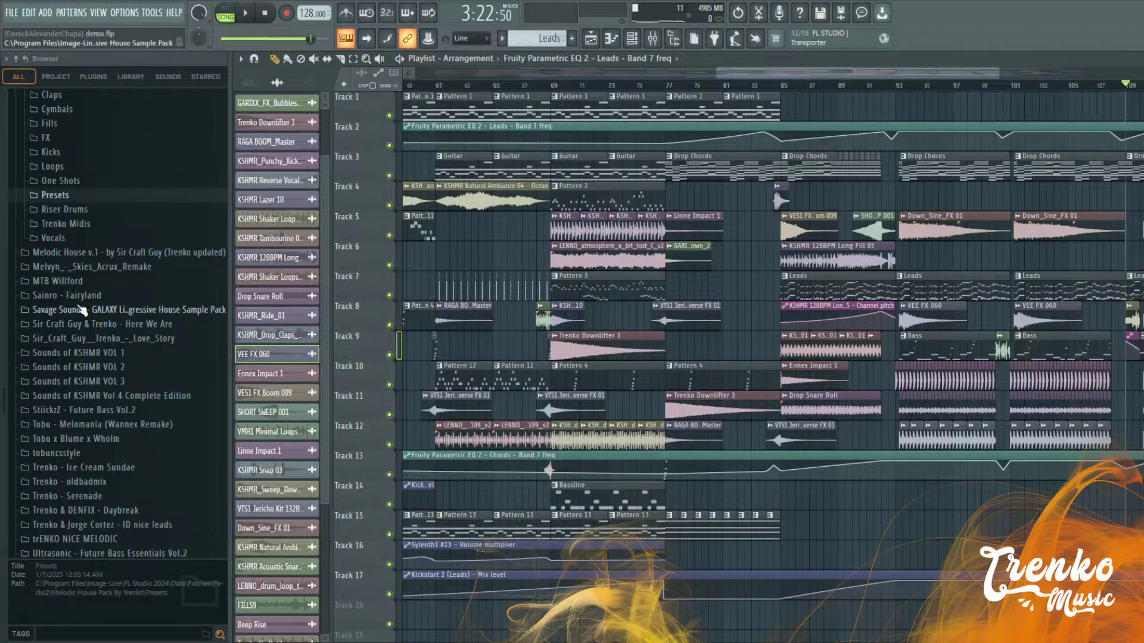
left_click_drag(756, 74, 853, 76)
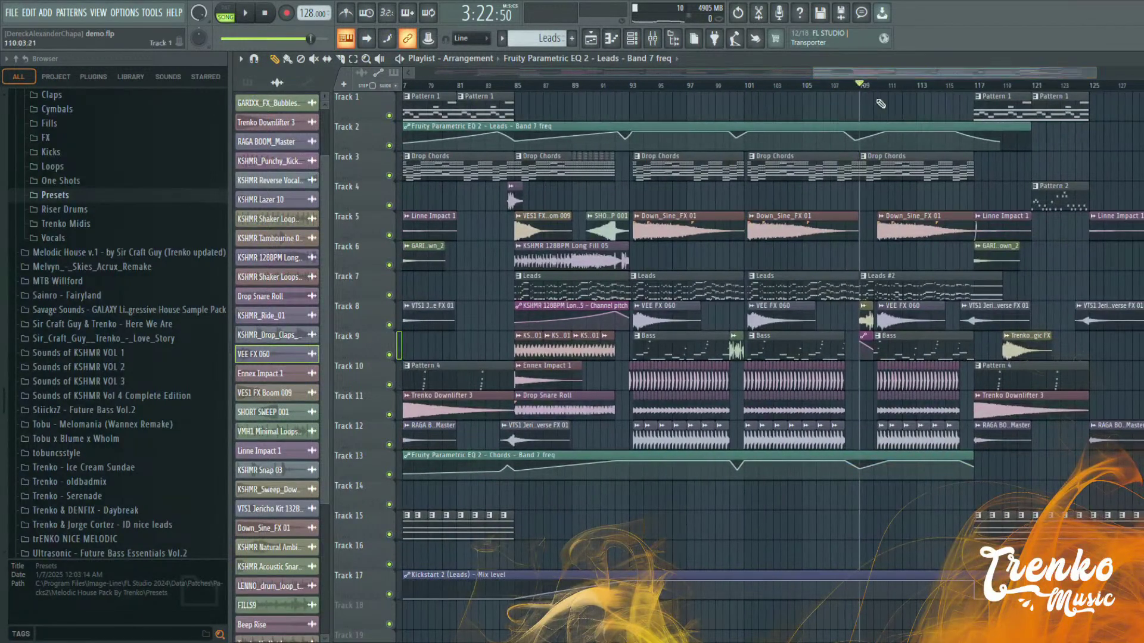
scroll(926, 434, "down", 1)
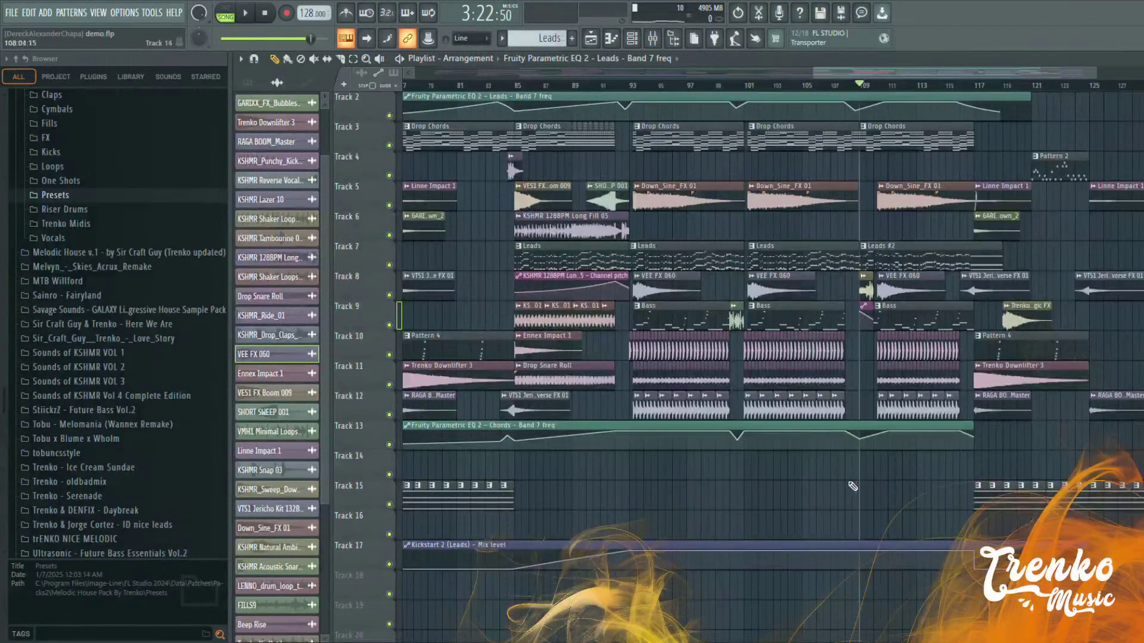
scroll(778, 358, "up", 2)
Audition the Trenko percussion and hi-hat loops in the Loops folder of Melodic House Pack By Trenko
scroll(63, 280, "up", 3)
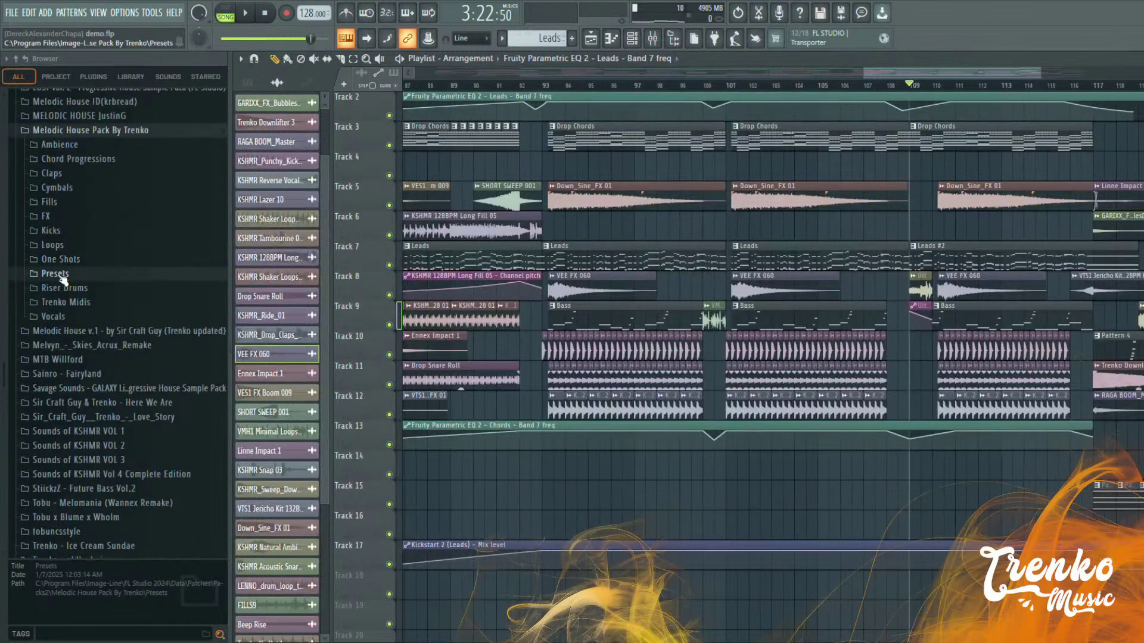
left_click(60, 247)
scroll(159, 315, "down", 3)
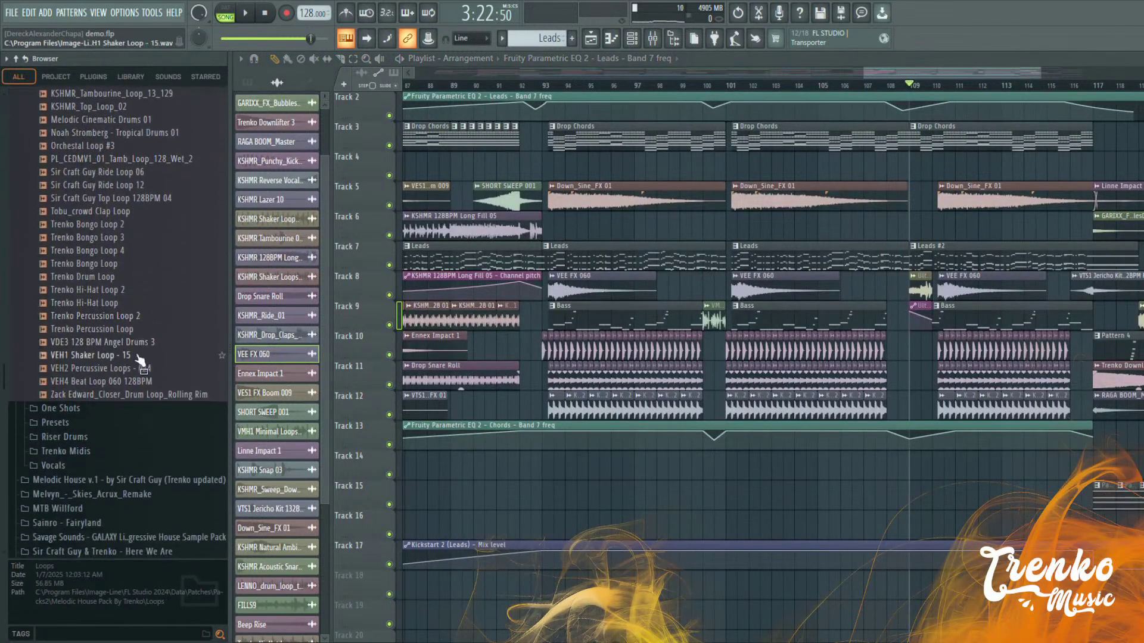
left_click(124, 330)
left_click(137, 317)
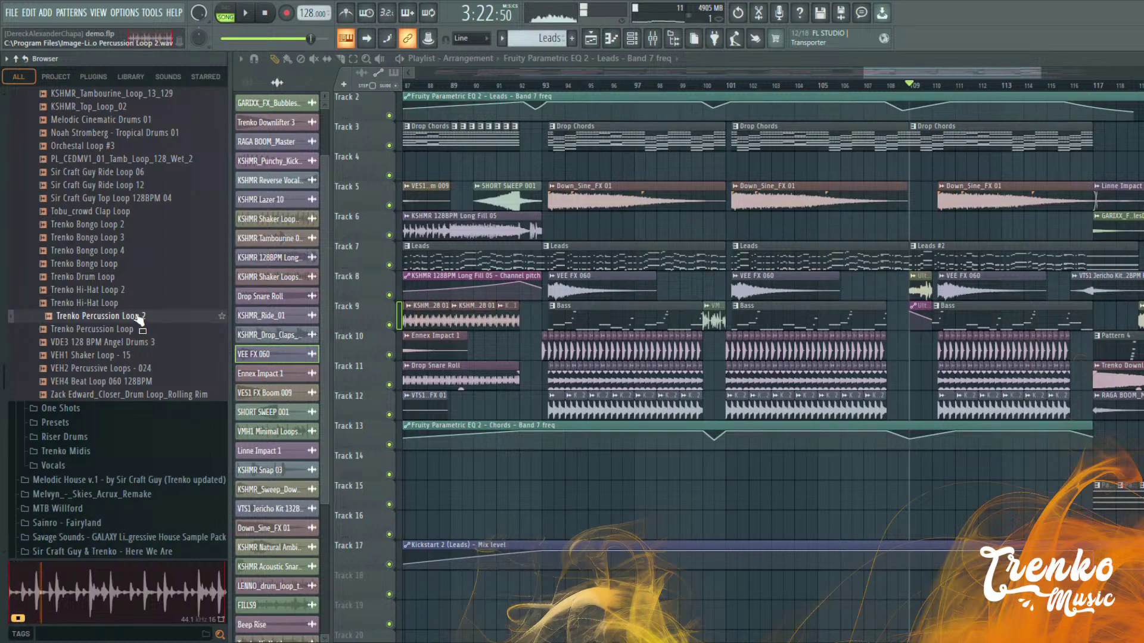
left_click(105, 306)
Place the Trenko Hi-Hat Loop sample on Track 14 at bar 93
left_click_drag(113, 310, 554, 459)
scroll(559, 461, "up", 3)
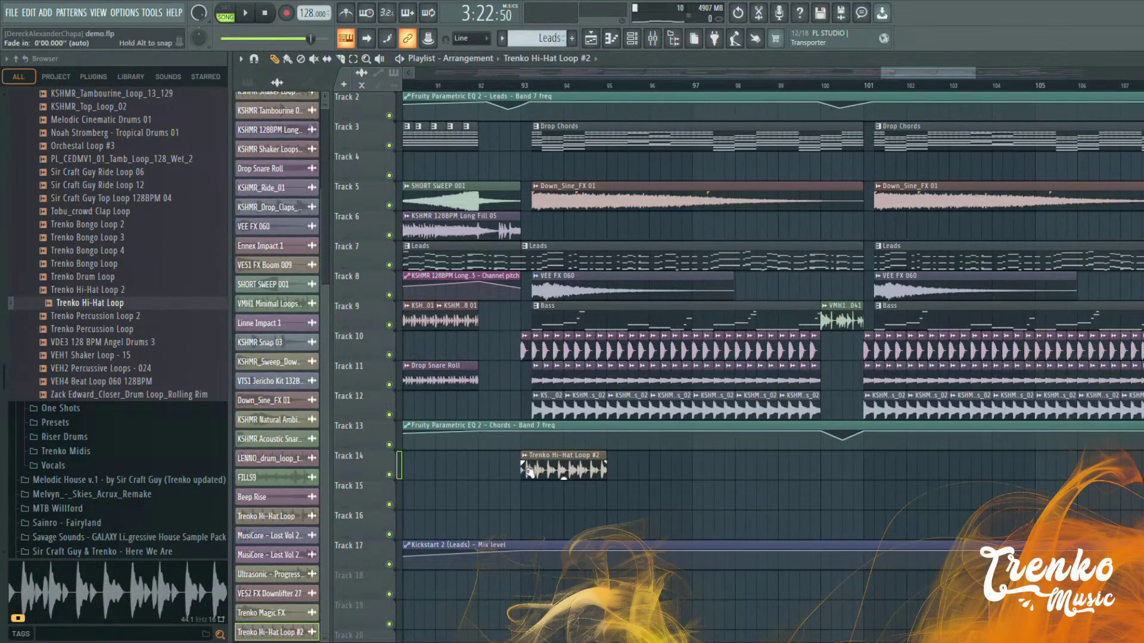
scroll(524, 468, "up", 2)
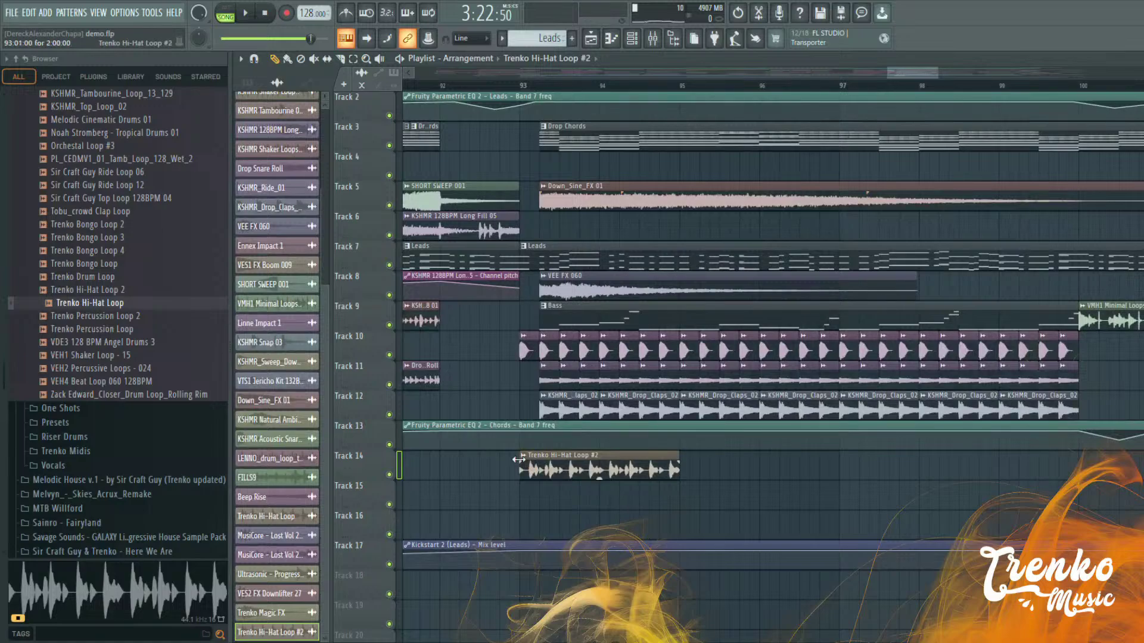
Trim the hi-hat clip's start to line up with Drop Chords and repeat it along Track 14 up to bar 101
left_click_drag(588, 465, 902, 480)
right_click(903, 479)
right_click(765, 469)
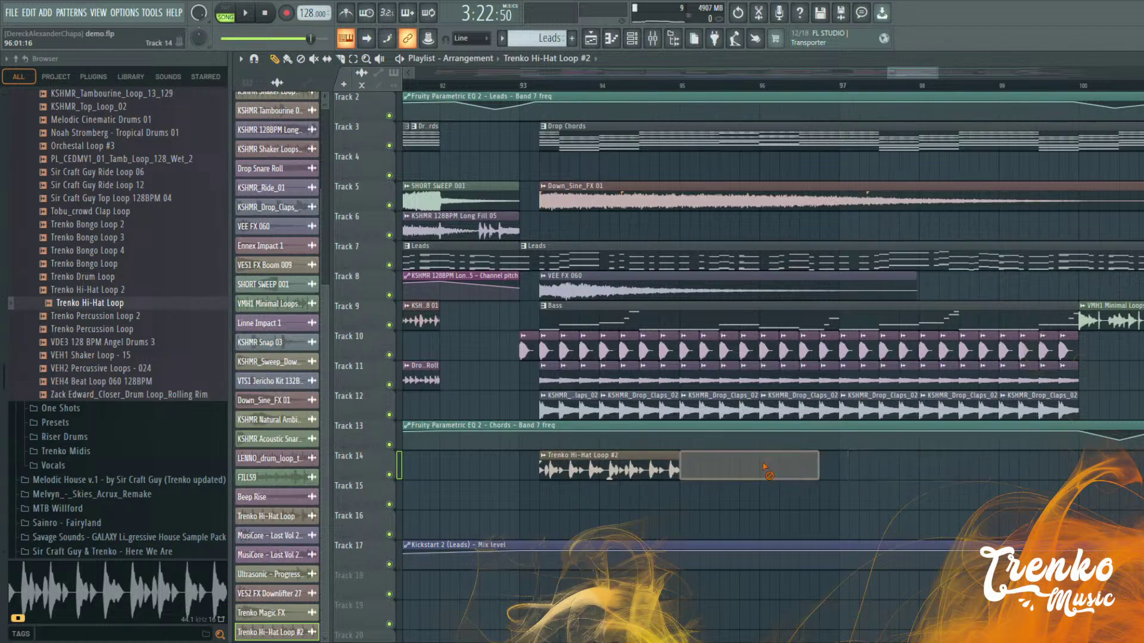
left_click_drag(681, 459, 696, 467)
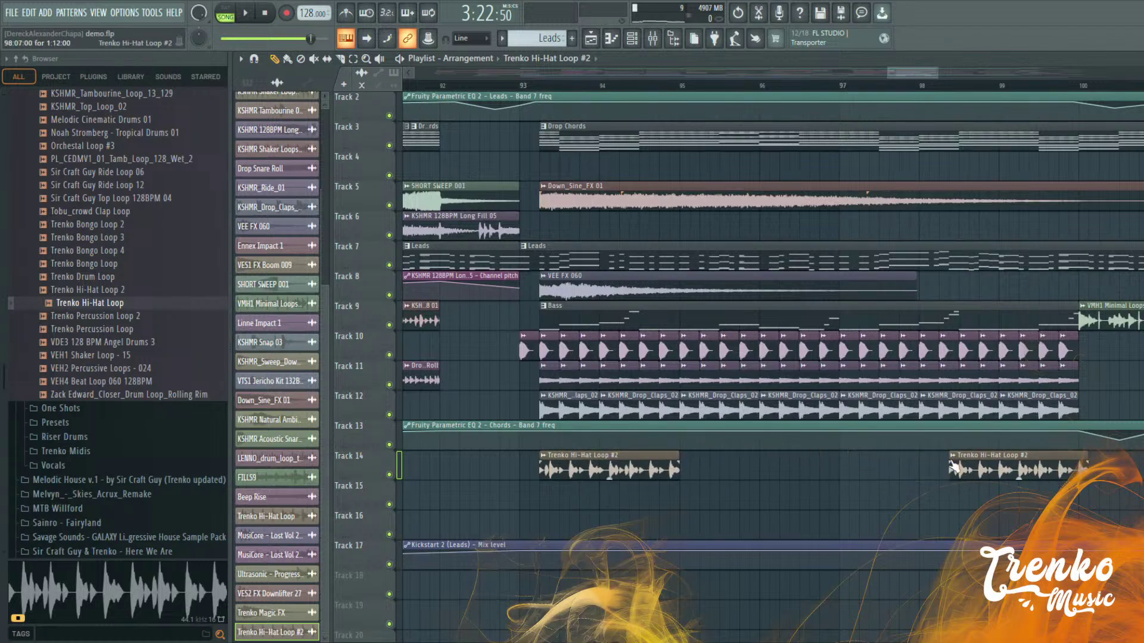
mouse_move(966, 465)
left_mouse_down()
mouse_move(727, 456)
mouse_move(1036, 477)
left_mouse_up()
Play the drop from bar 93 and lower the hi-hat loop's channel volume to about 5%
key("space")
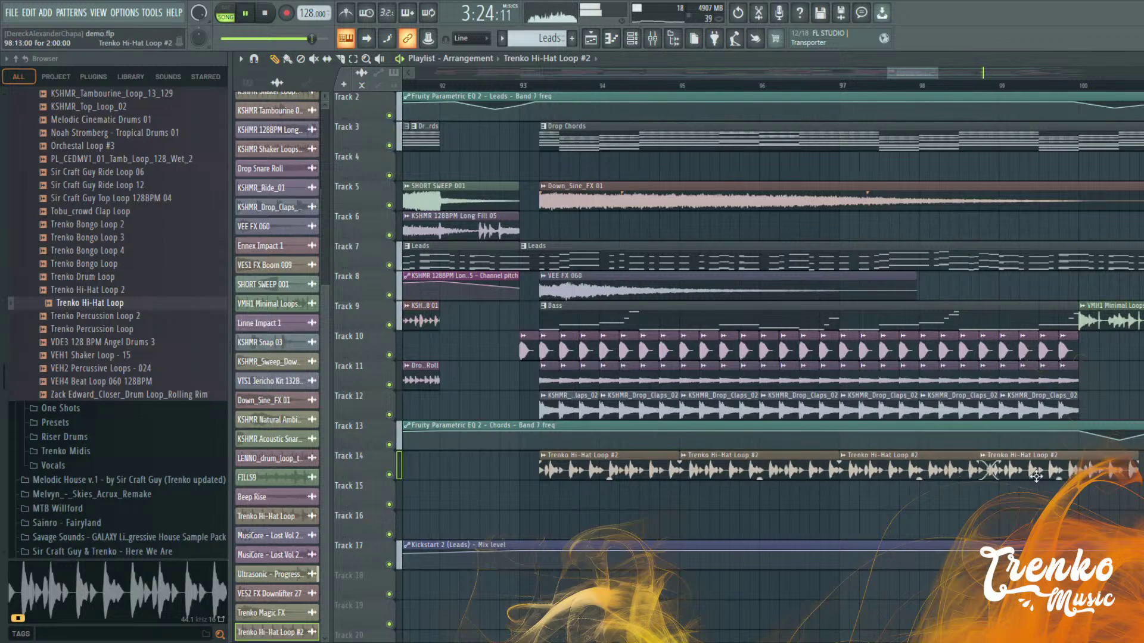
scroll(837, 280, "down", 3)
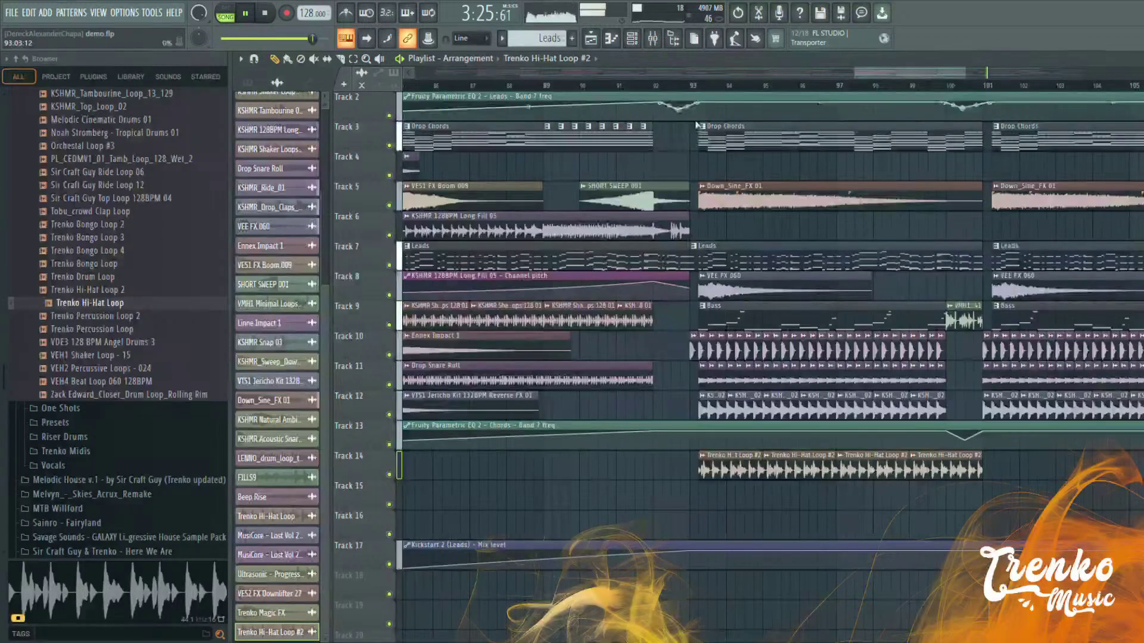
left_click(674, 87)
scroll(797, 417, "up", 2)
double_click(793, 466)
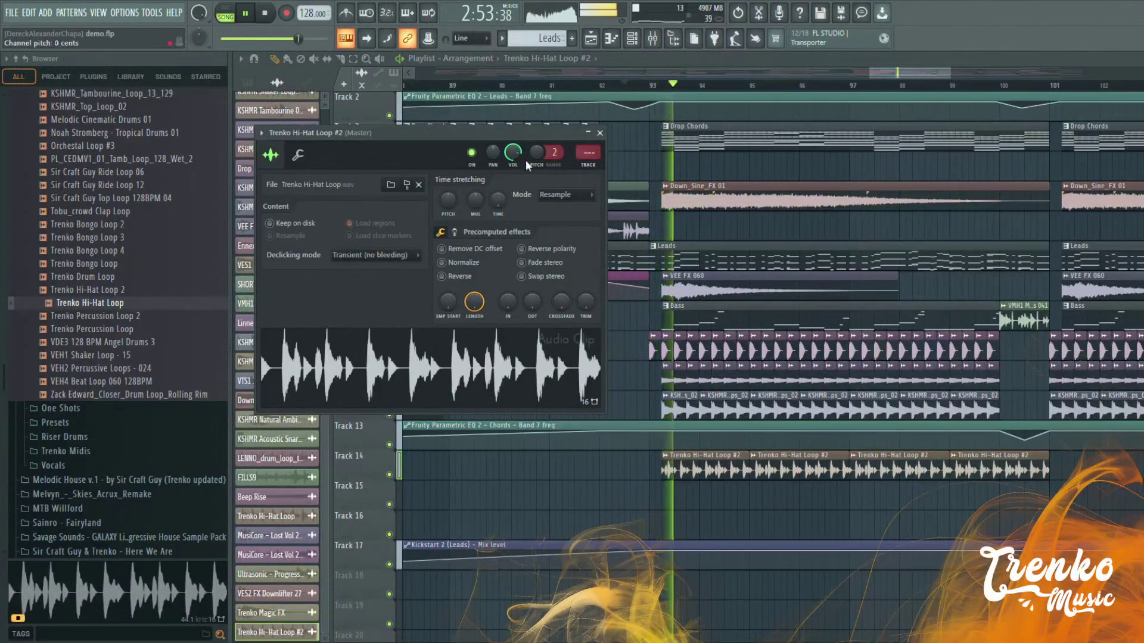
left_click_drag(525, 159, 526, 214)
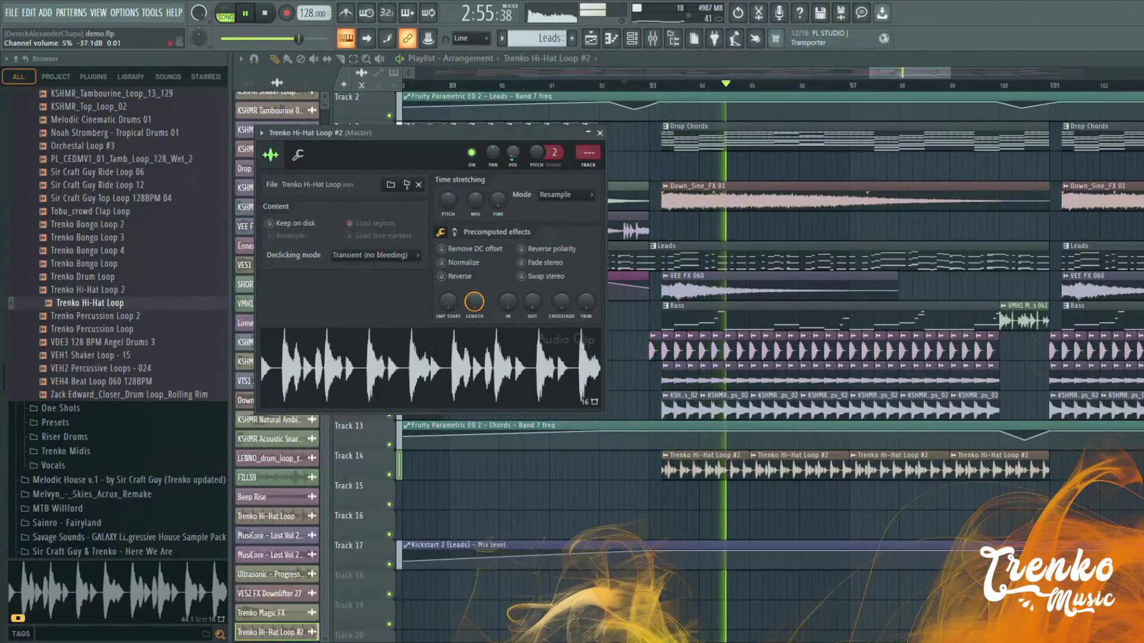
left_click(600, 133)
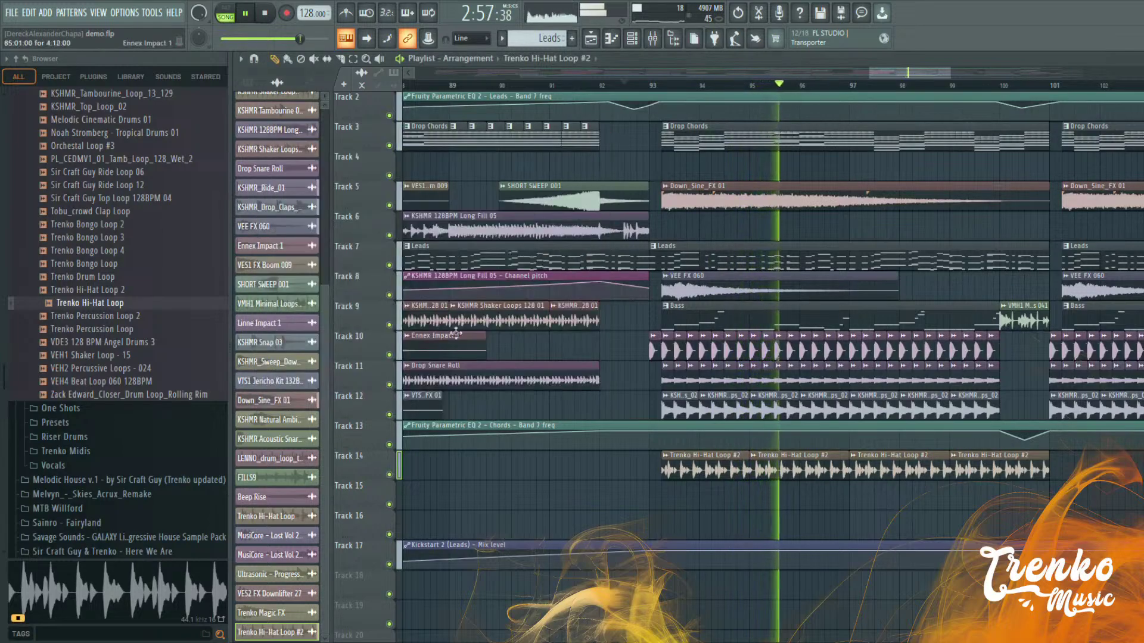
Shorten the last hi-hat clip of the first drop section so it ends with the kicks and claps
scroll(455, 334, "down", 2)
left_click_drag(674, 461, 641, 461)
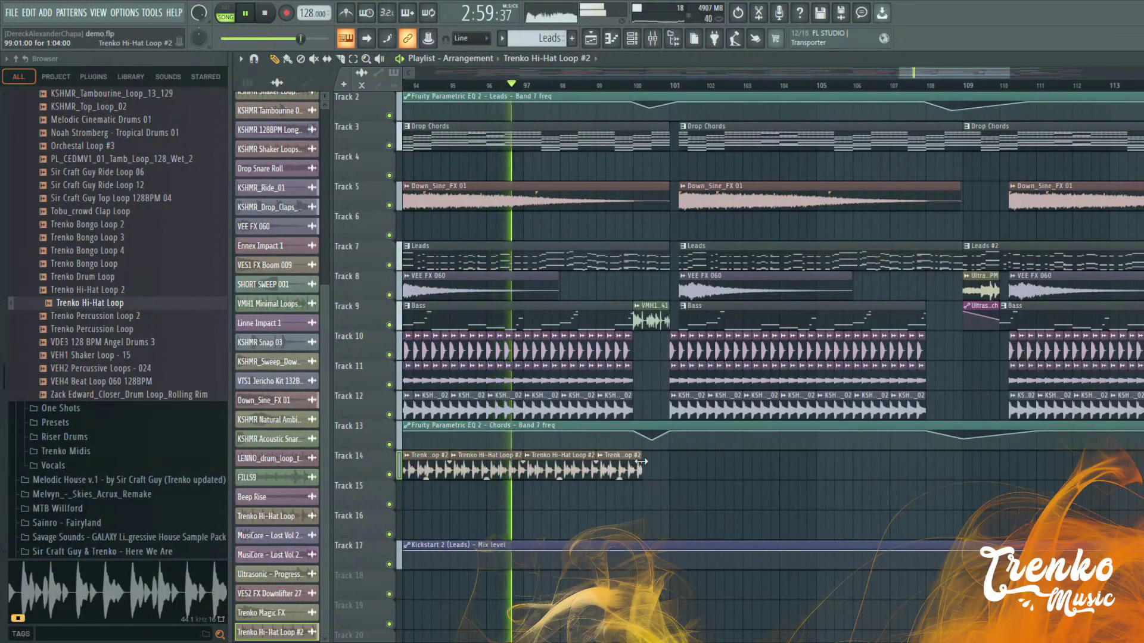
scroll(689, 476, "down", 2)
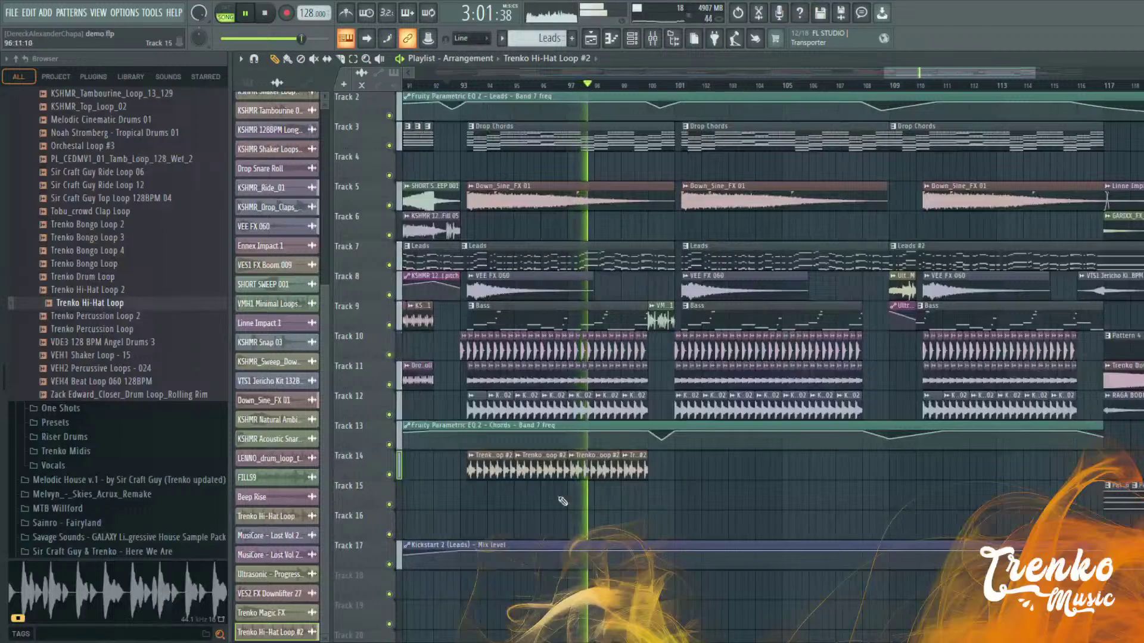
Place four hi-hat loop clips on Track 14 from bar 101 and trim the last one to the end of the kicks
mouse_move(677, 468)
left_mouse_down()
mouse_move(786, 467)
mouse_move(637, 471)
left_mouse_up()
scroll(786, 468, "up", 2)
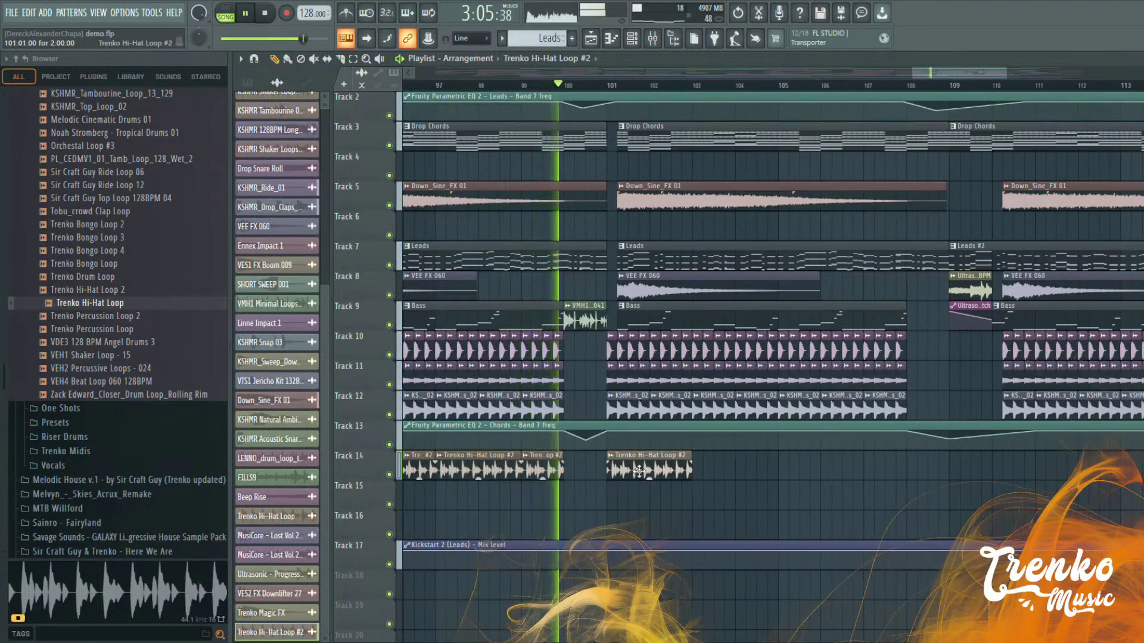
left_click(733, 470)
left_click(819, 472)
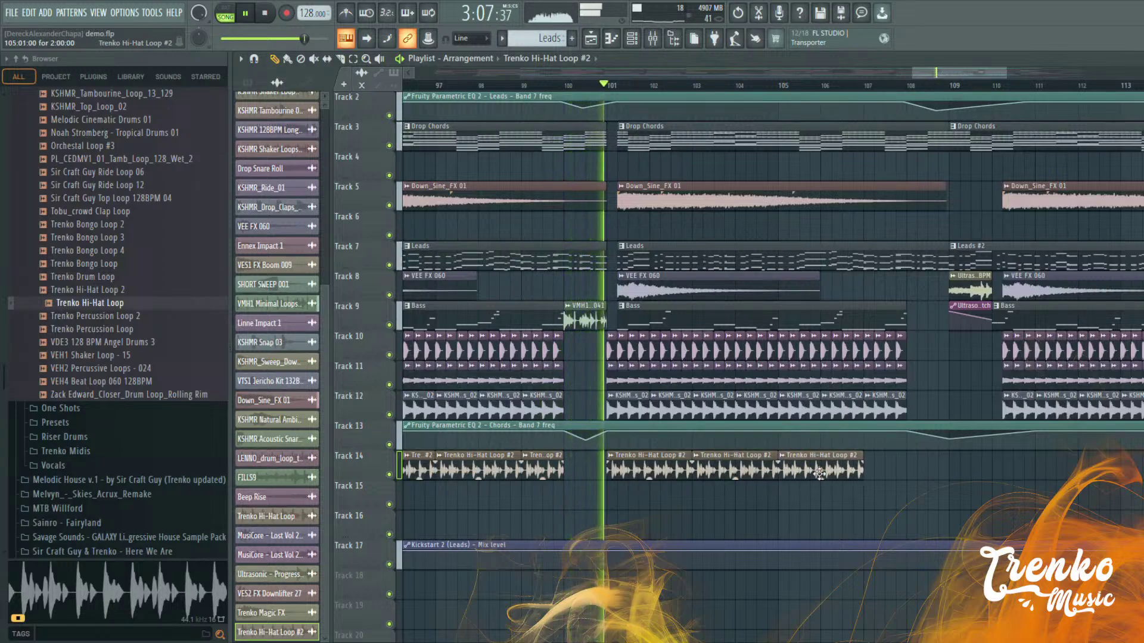
left_click(893, 470)
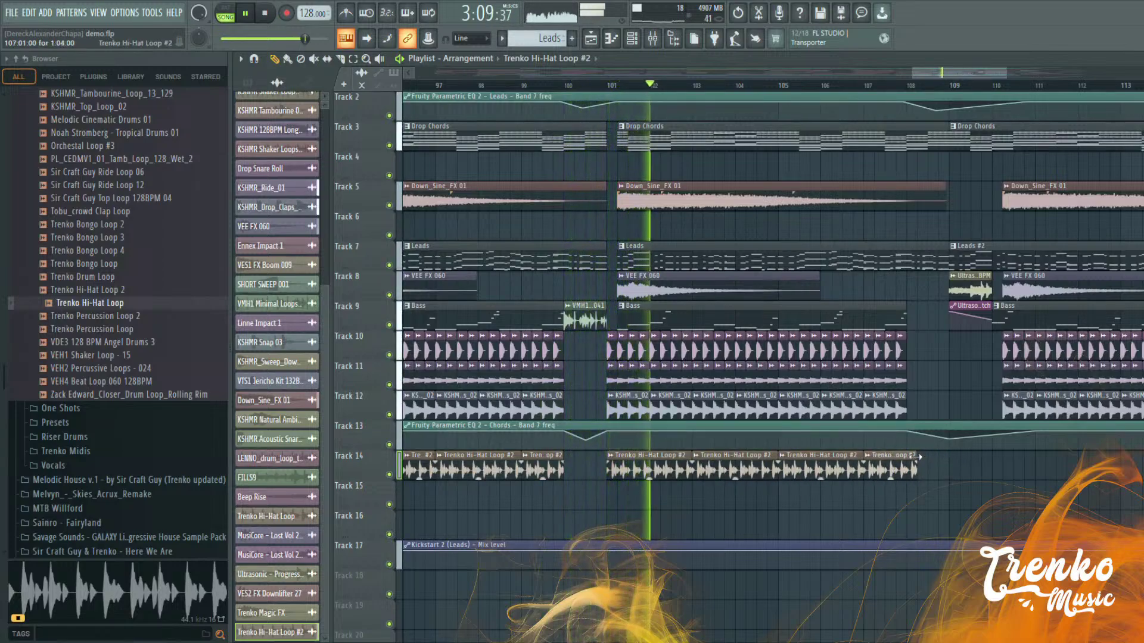
left_click_drag(916, 457, 906, 457)
Check the hi-hat loop's channel settings and look over the arrangement before the drop
double_click(882, 468)
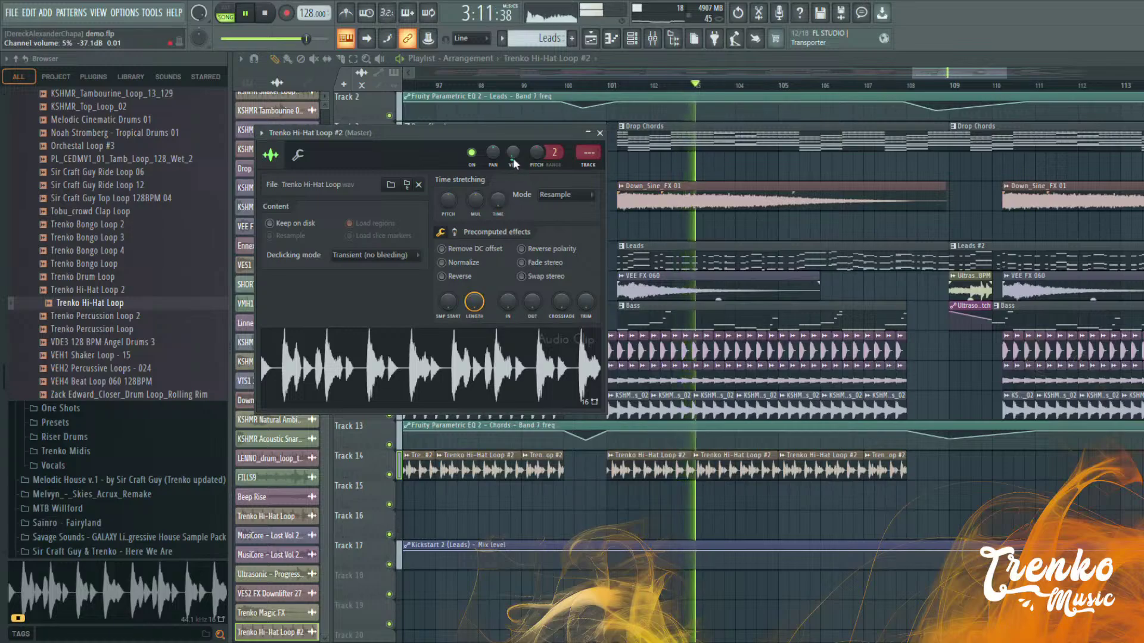
left_click(599, 133)
scroll(727, 488, "down", 5)
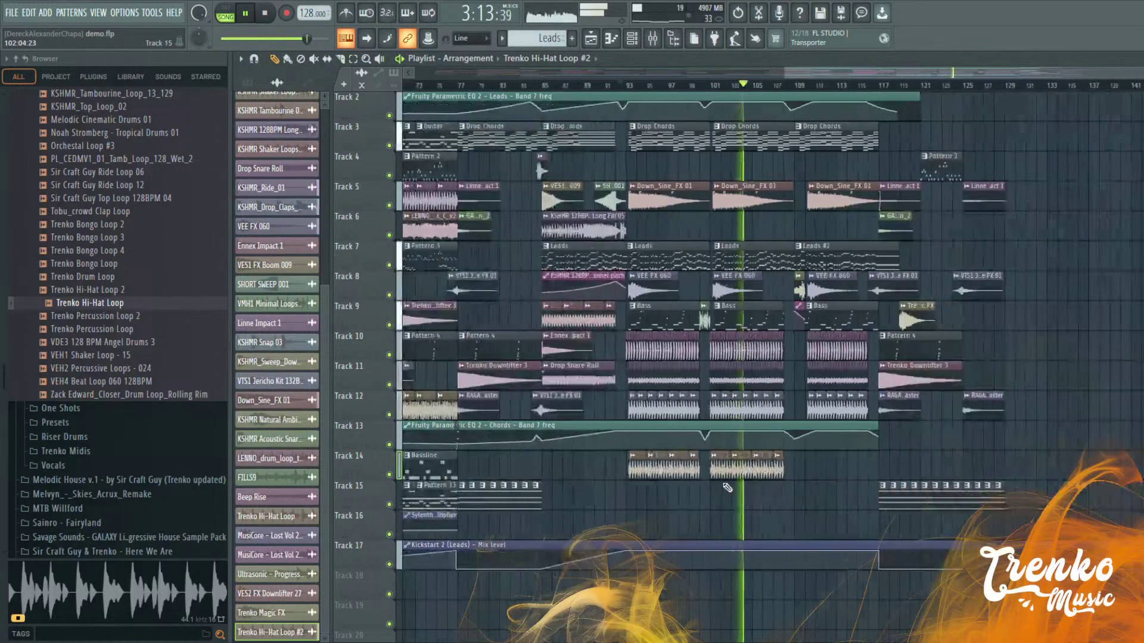
scroll(500, 456, "up", 5)
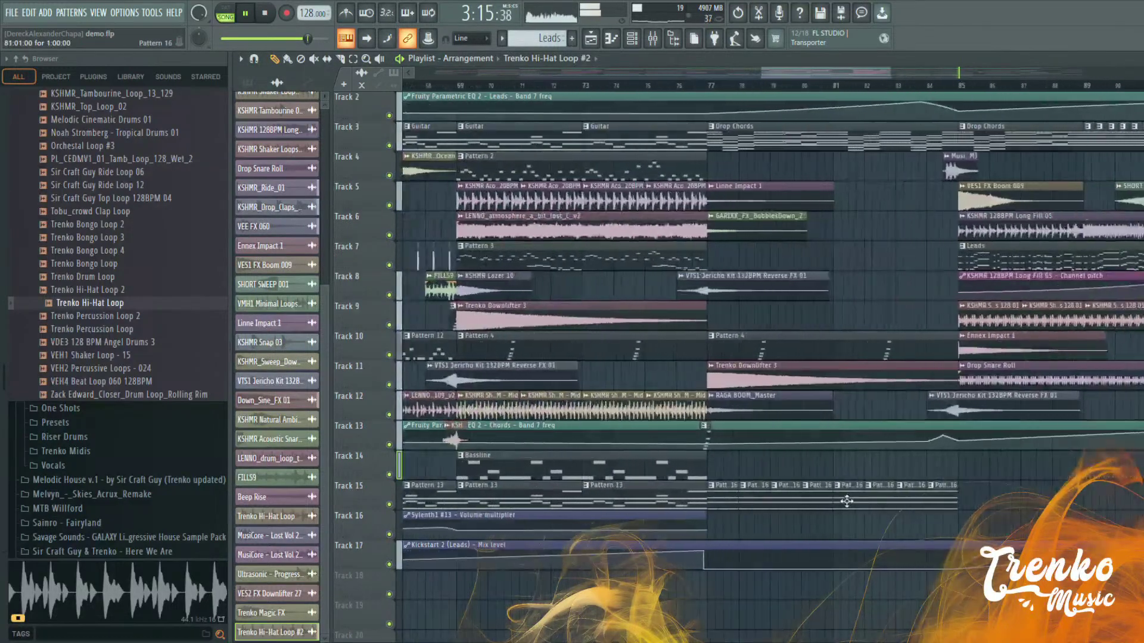
Lay hi-hat loop clips end to end on Track 14 from bar 110 to the end of the third drop section's kicks
scroll(846, 501, "down", 3)
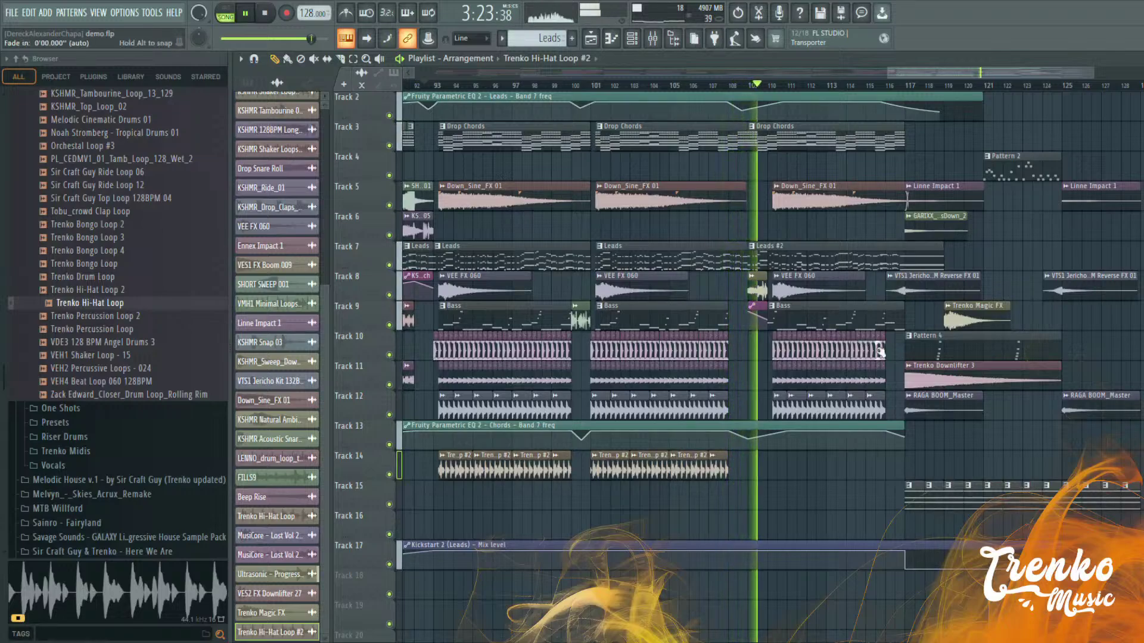
scroll(783, 359, "up", 3)
scroll(805, 341, "up", 2)
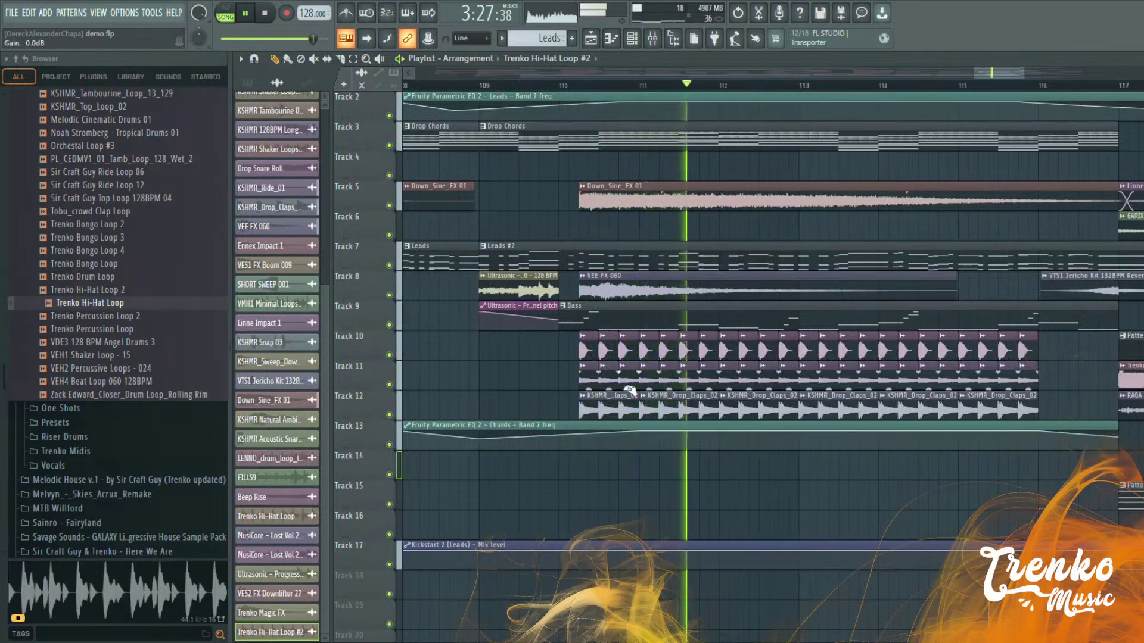
scroll(592, 483, "down", 4)
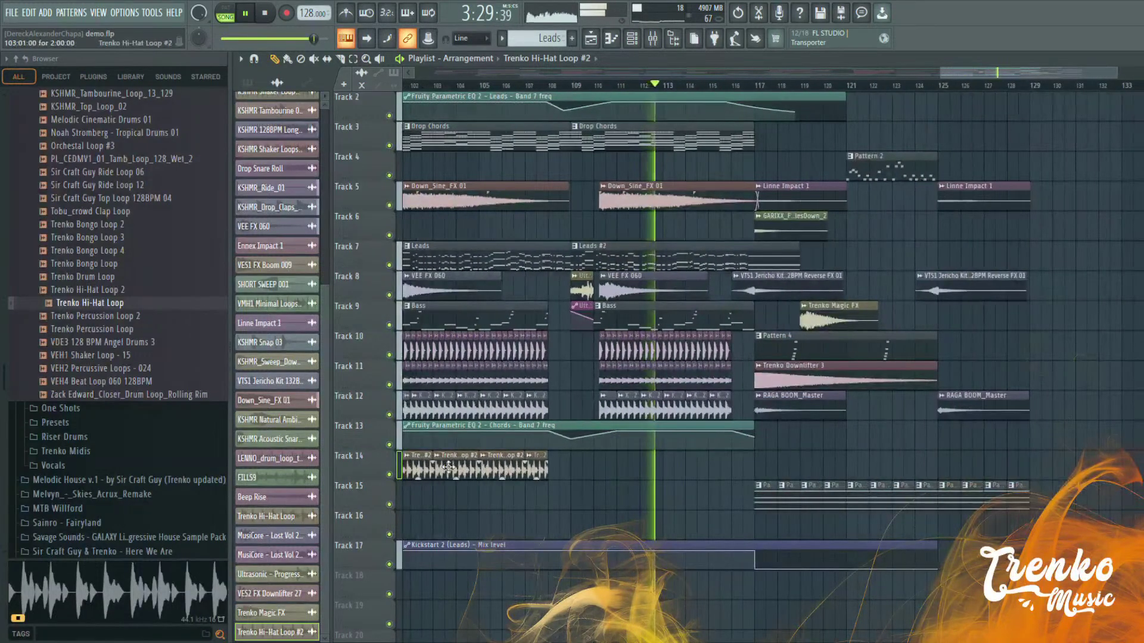
scroll(625, 475, "up", 2)
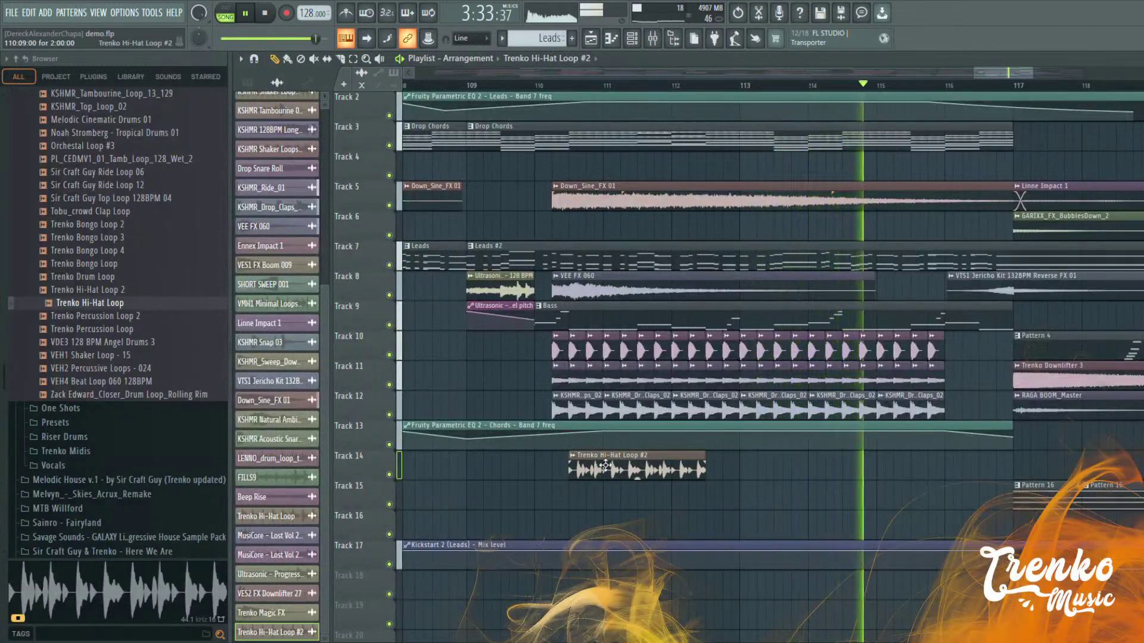
key("space")
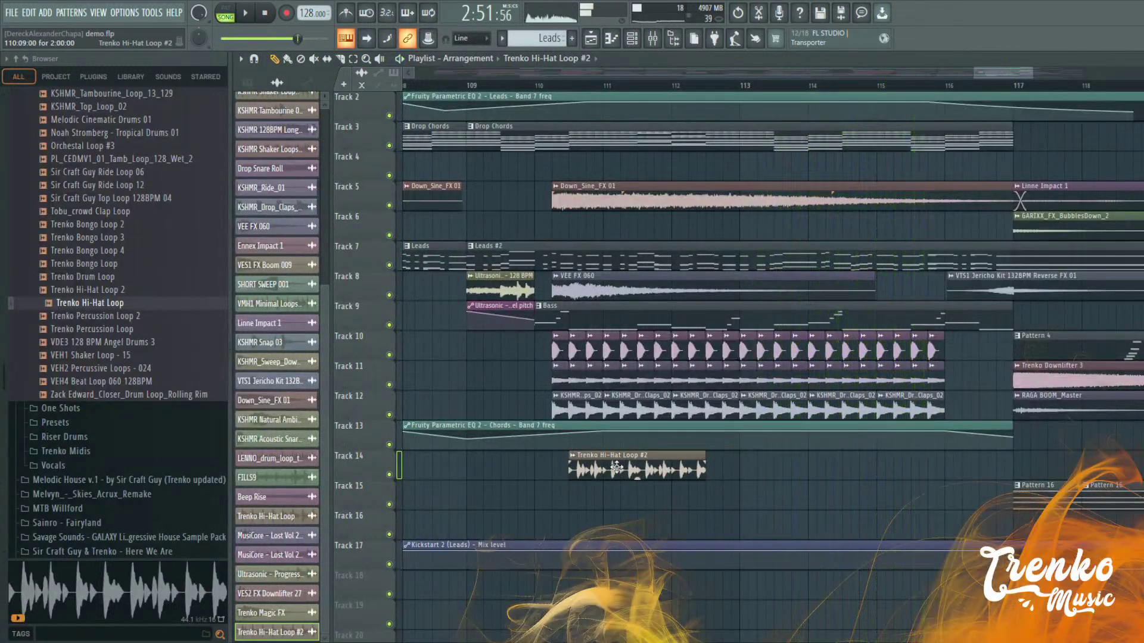
left_click_drag(592, 473, 730, 479)
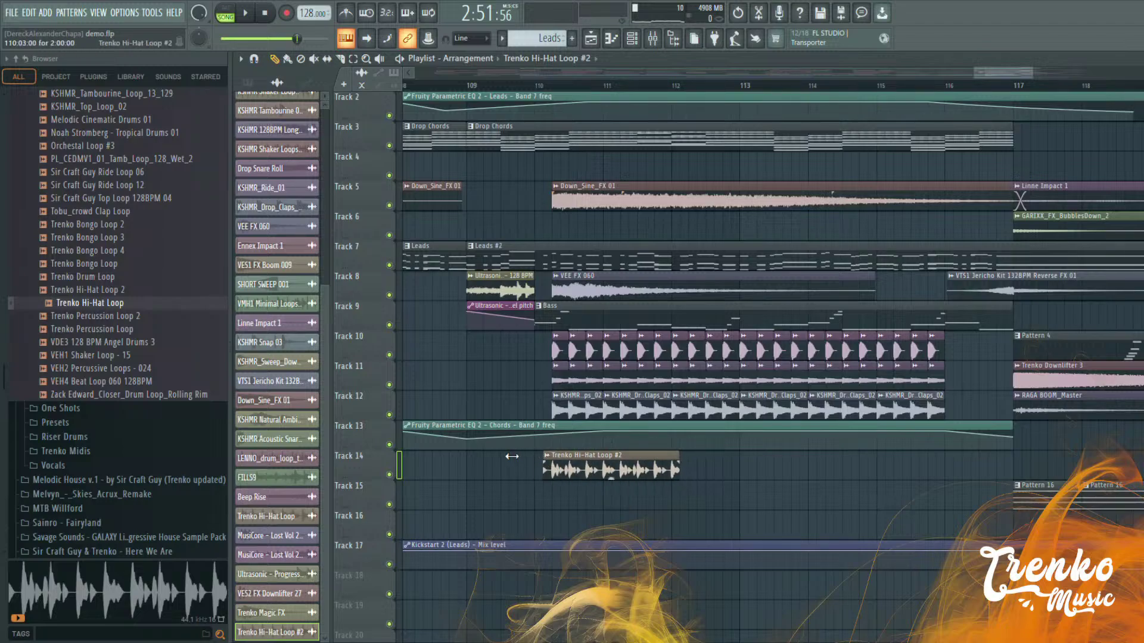
left_click_drag(582, 470, 767, 481)
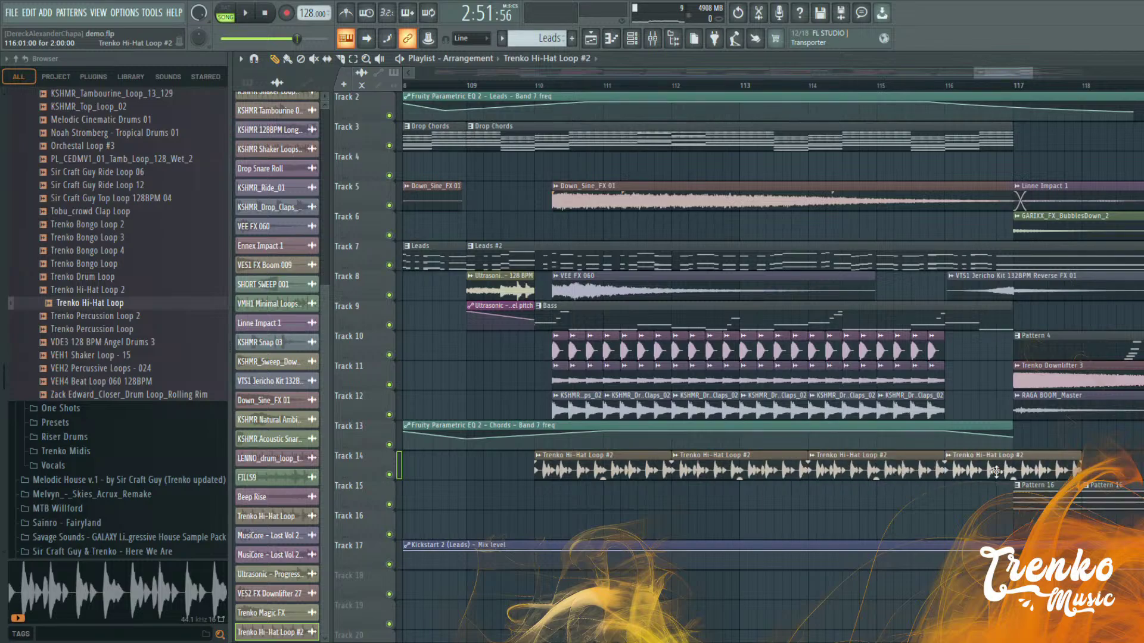
Play the third drop section from bar 109 and check the hi-hat loop's channel settings
left_click(502, 79)
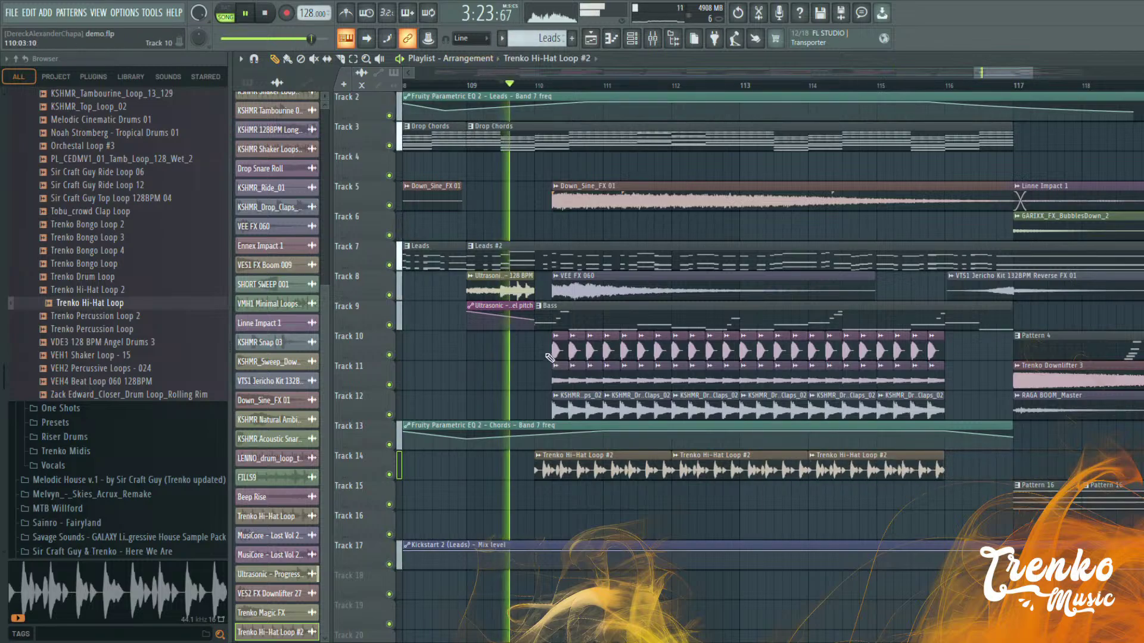
double_click(570, 468)
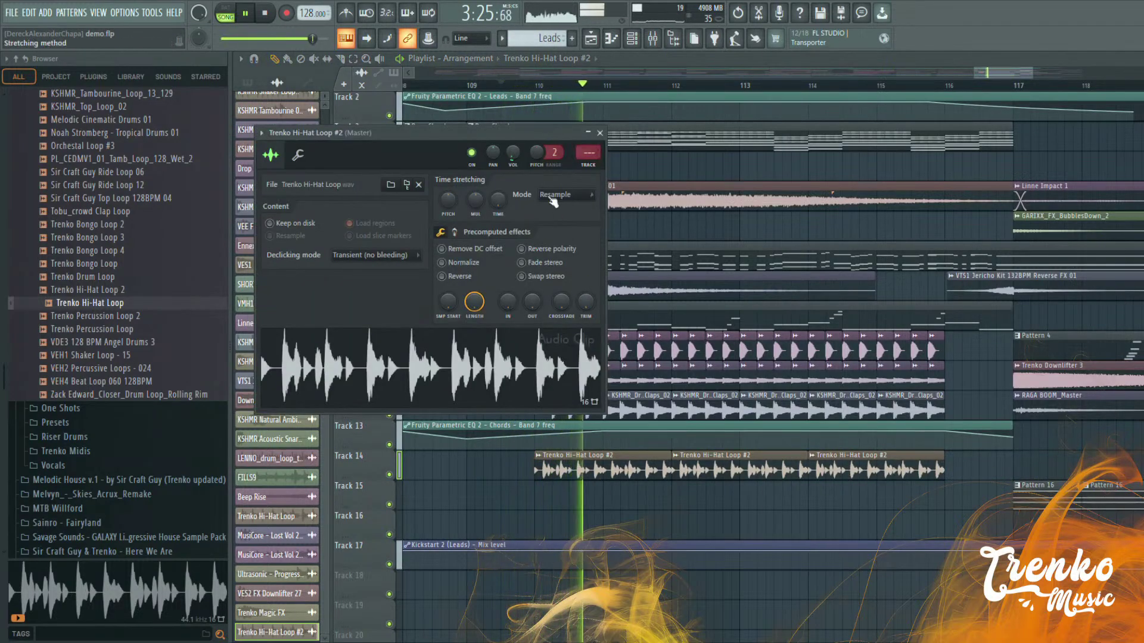
left_click(600, 132)
scroll(855, 346, "down", 4)
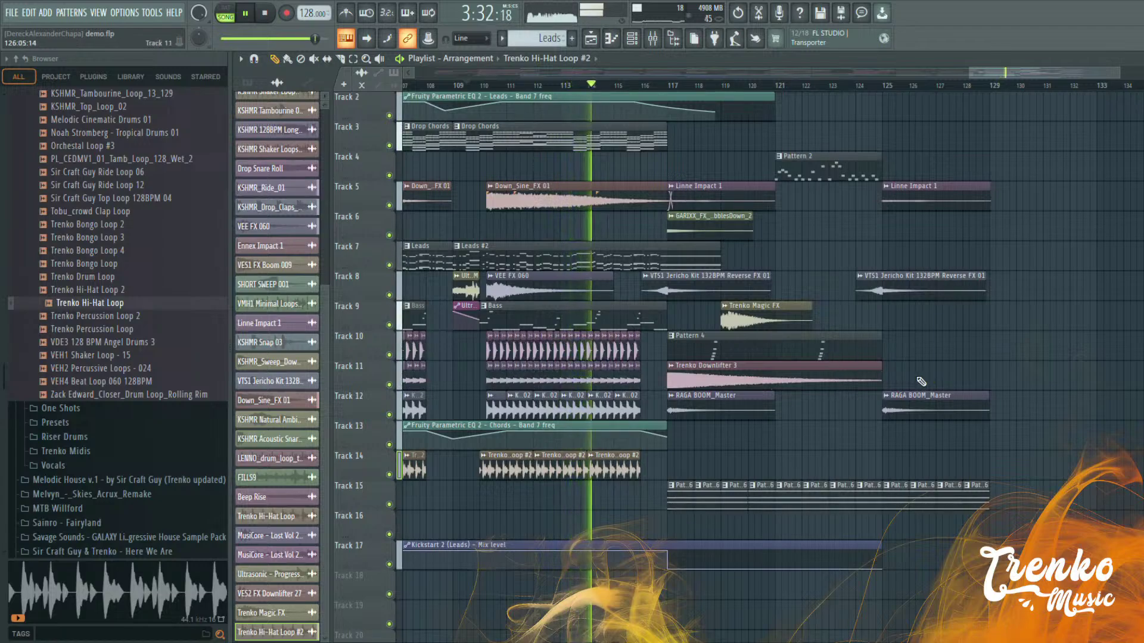
key("space")
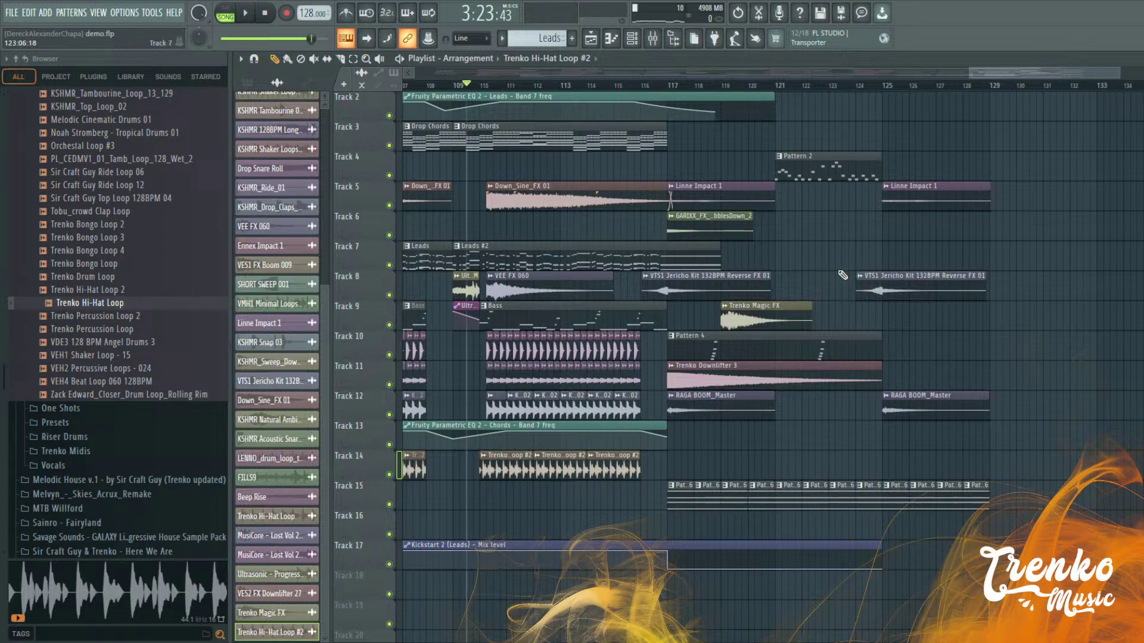
Replay the drop from bar 109 and from bar 93 to judge the hi-hat layer against the other parts
left_click_drag(976, 78, 894, 87)
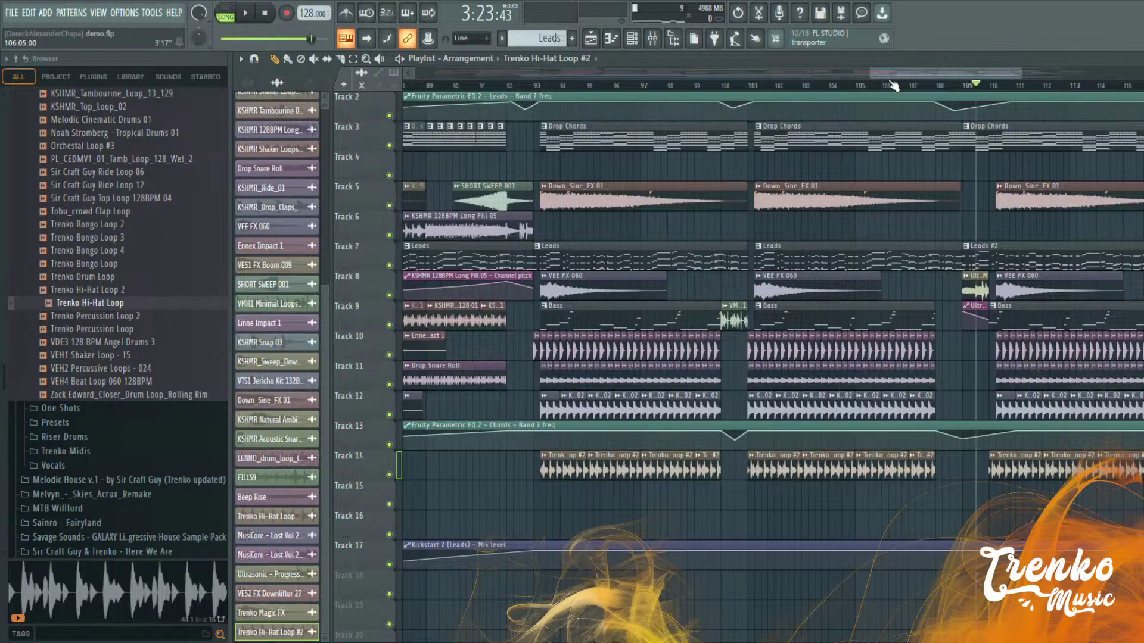
key("space")
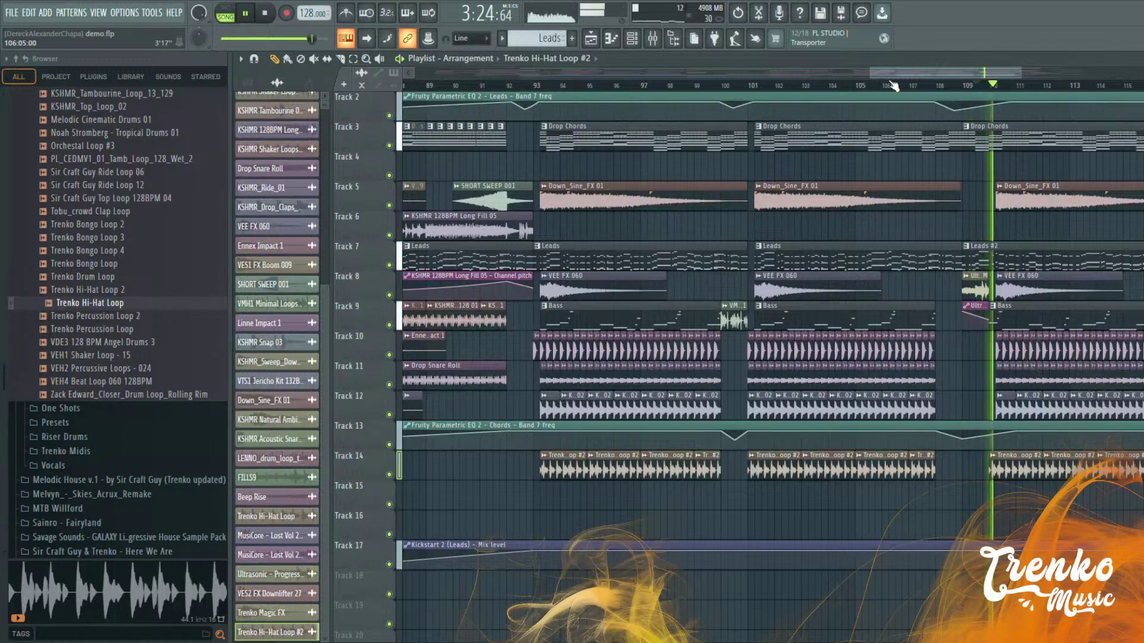
key("space")
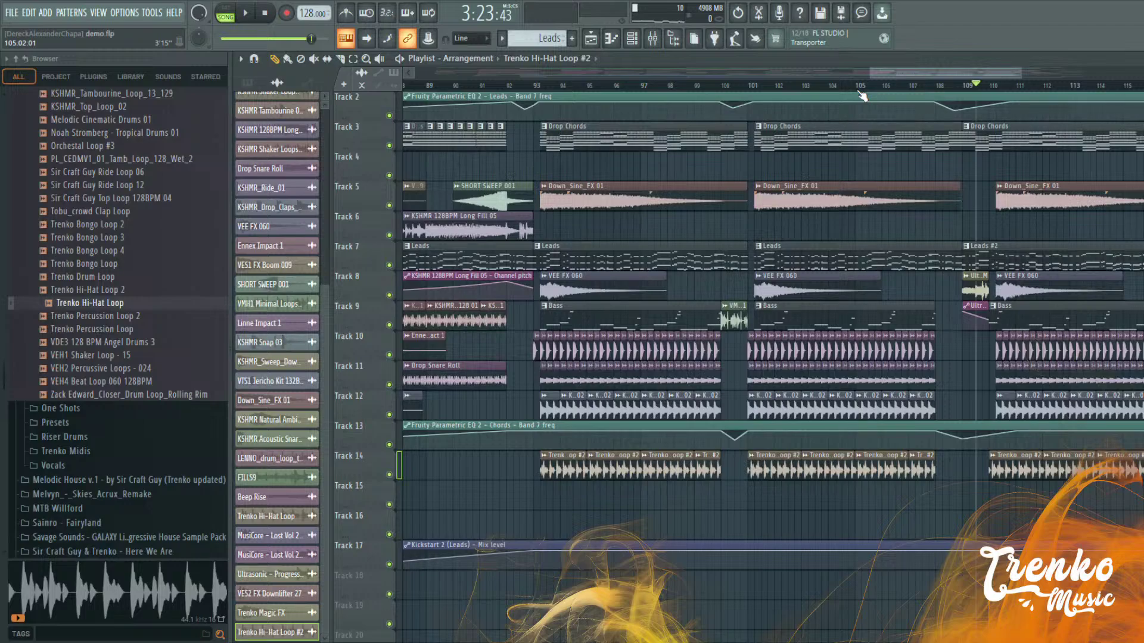
key("space")
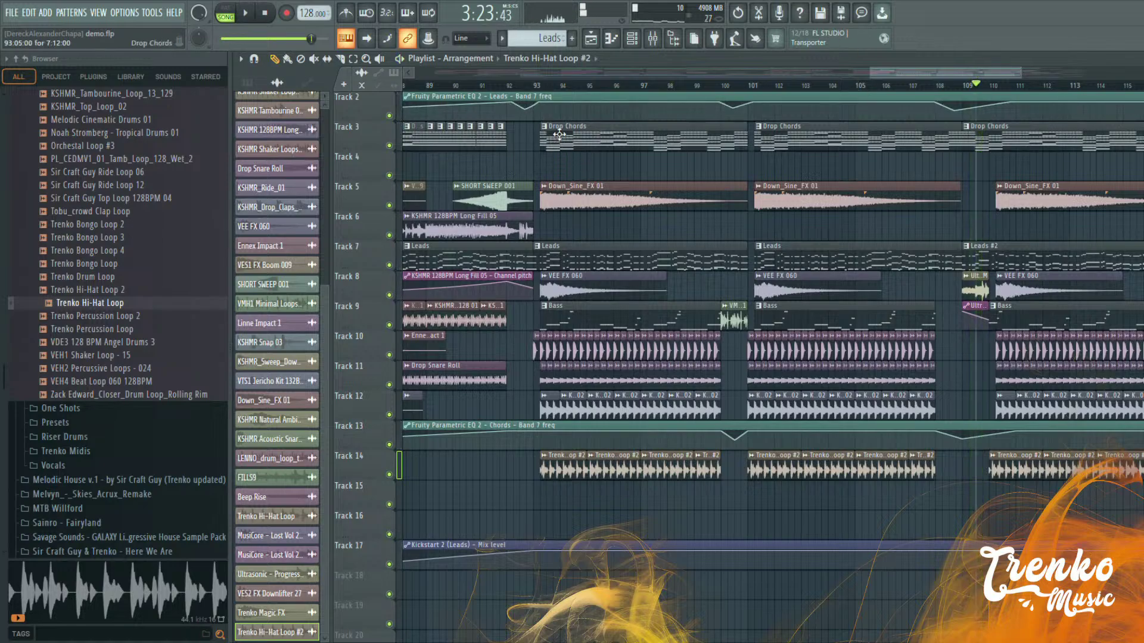
scroll(619, 459, "up", 2)
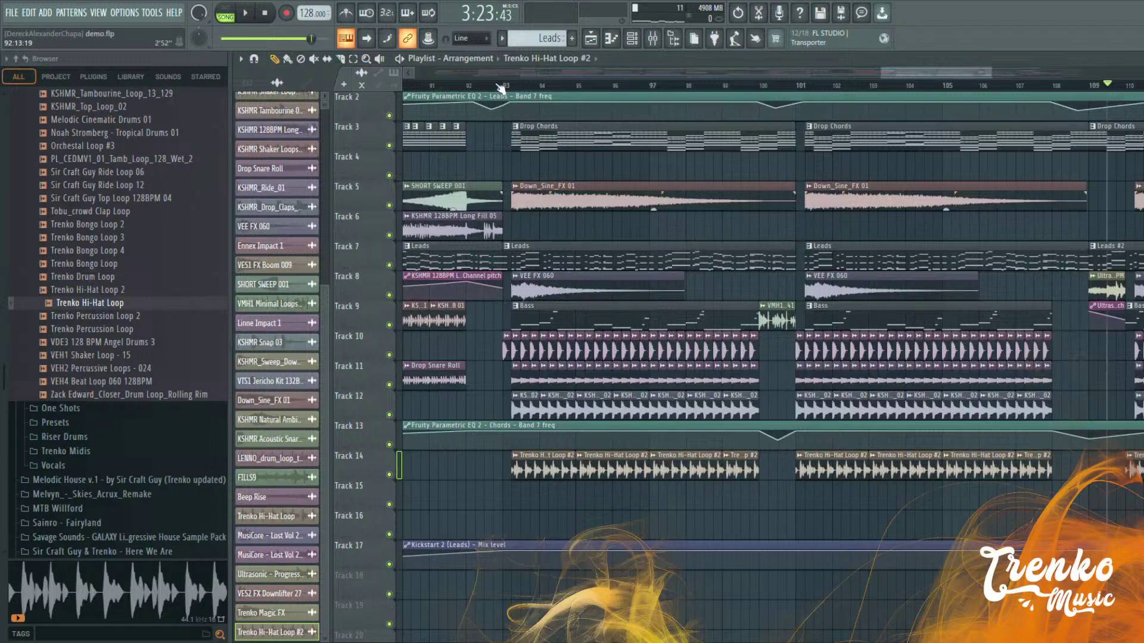
key("space")
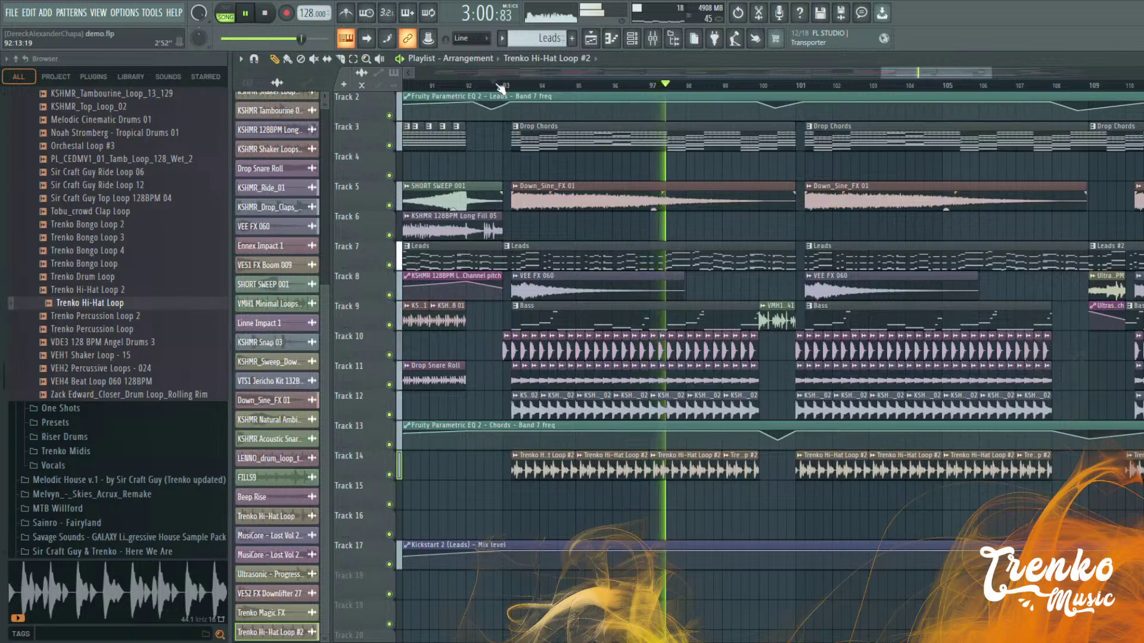
key("space")
Audition the Leads pattern alone, check the Raum effect on its mixer track, and play the arrangement from before bar 93
left_click(632, 39)
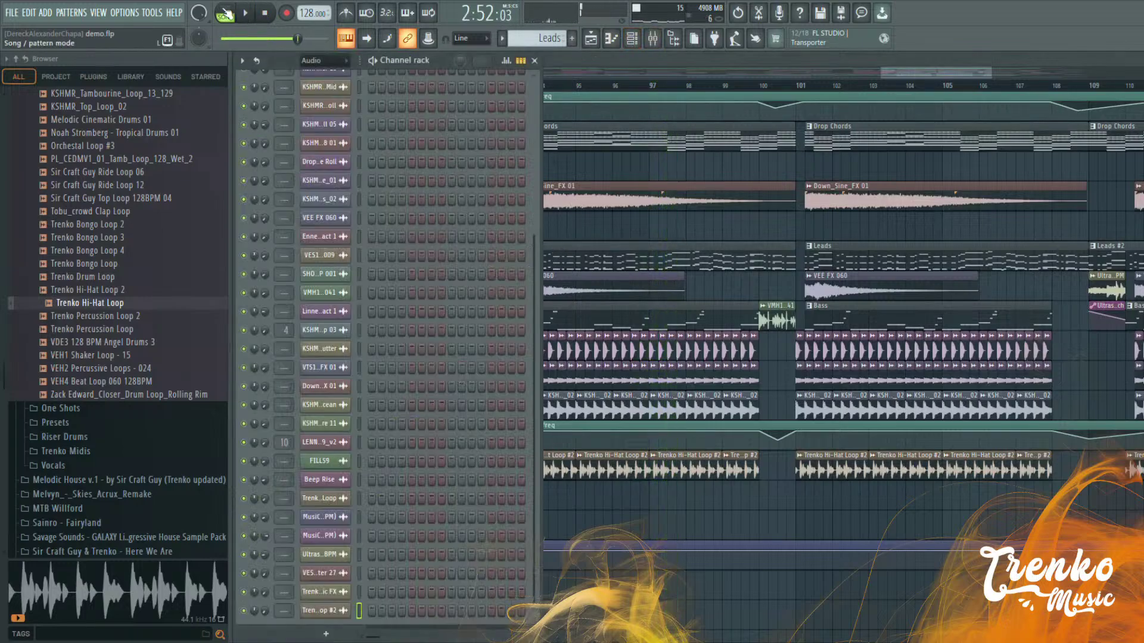
left_click(654, 39)
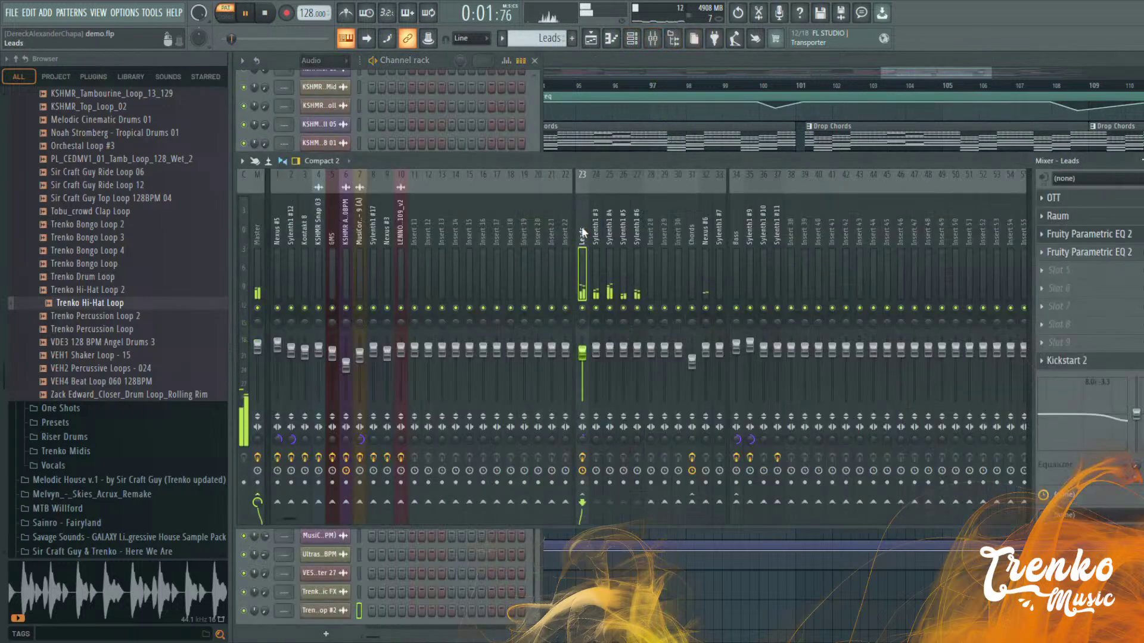
left_click(1076, 220)
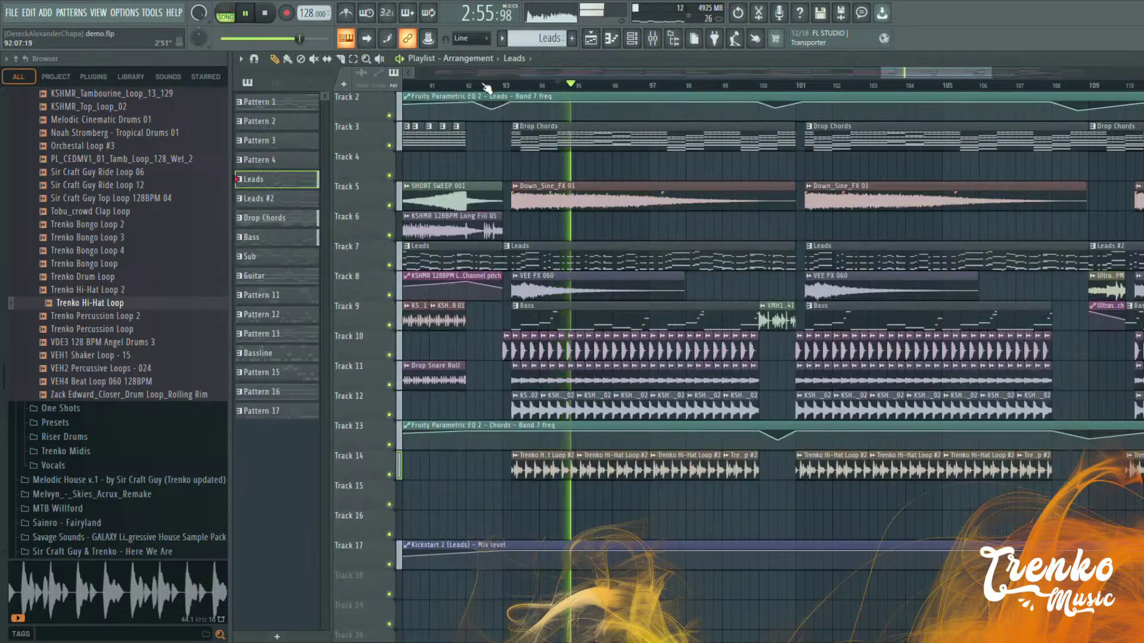
scroll(713, 289, "up", 1)
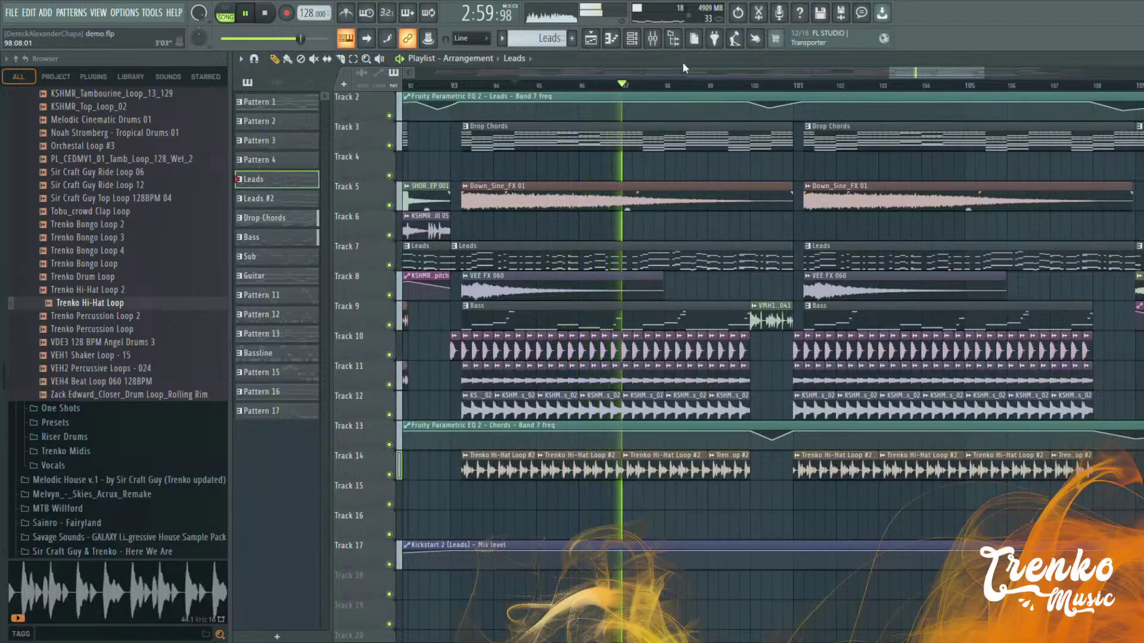
Rebalance the Leads and Chords mixer track volumes against each other while the drop plays
left_click(652, 38)
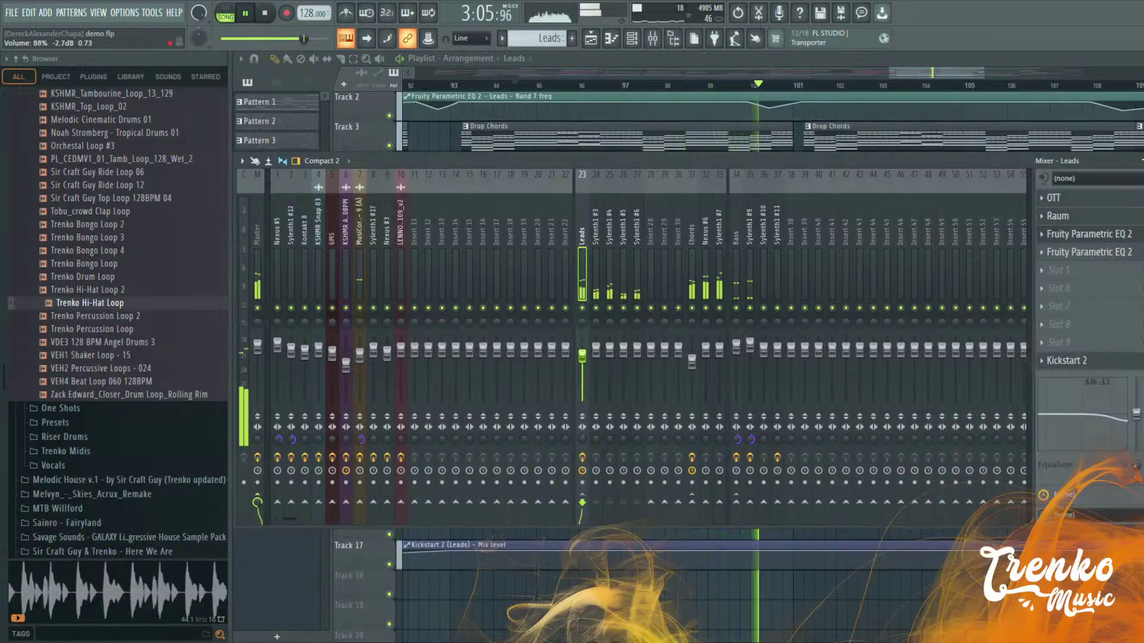
left_click(693, 365)
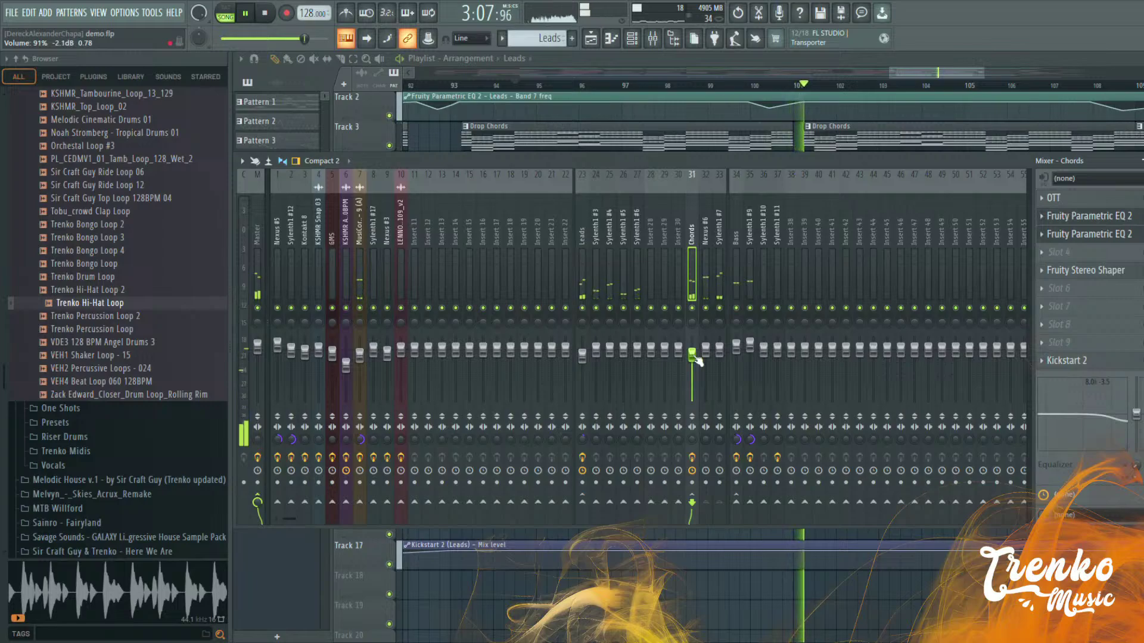
left_click(582, 364)
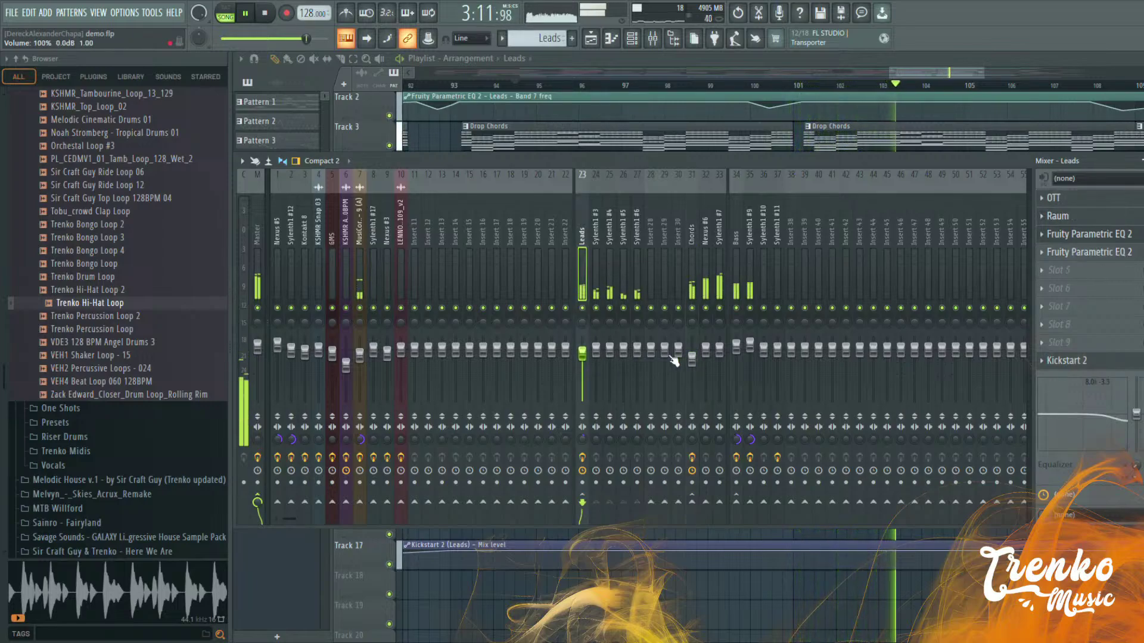
left_click(691, 365)
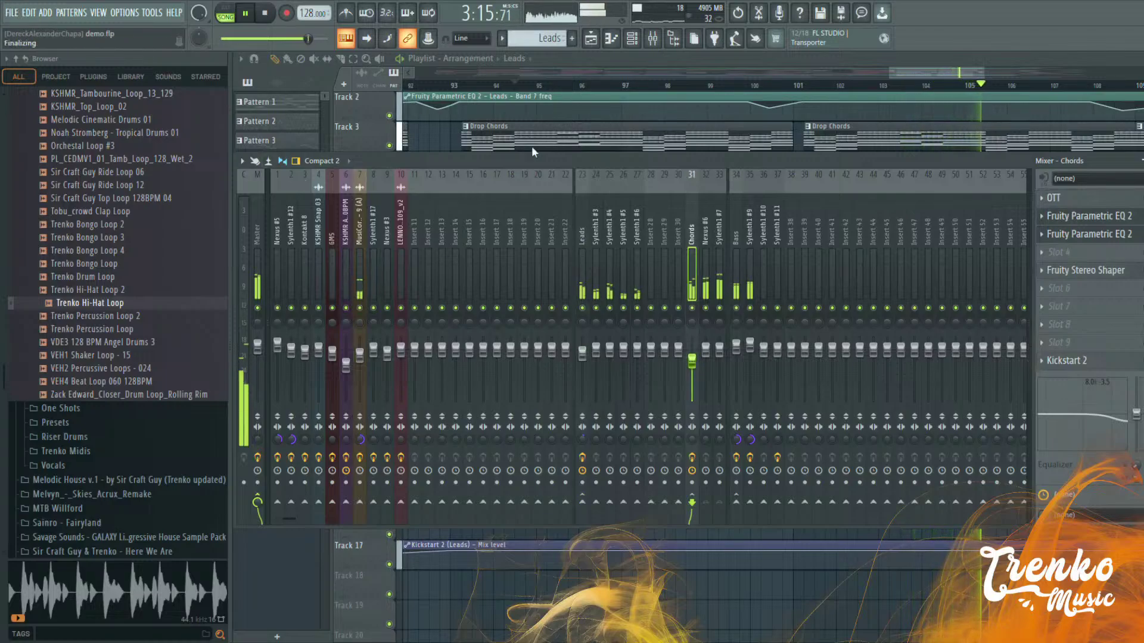
key("F9")
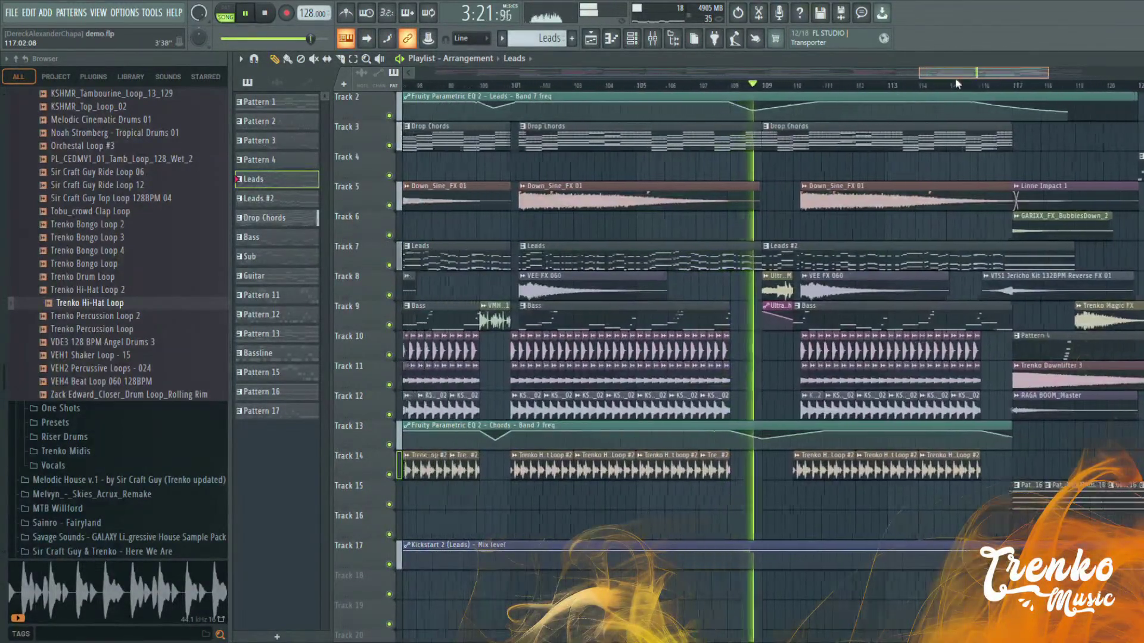
Replay the third drop section from bar 109 and examine the Leads EQ band 7 frequency automation around bar 110
scroll(938, 194, "up", 3)
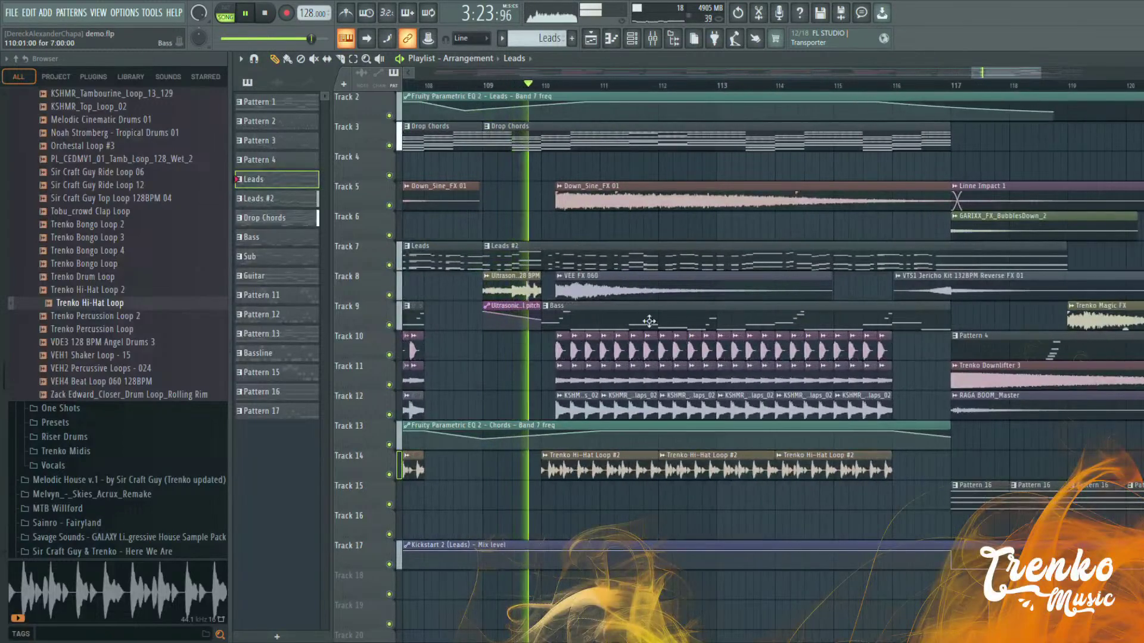
scroll(544, 487, "up", 3)
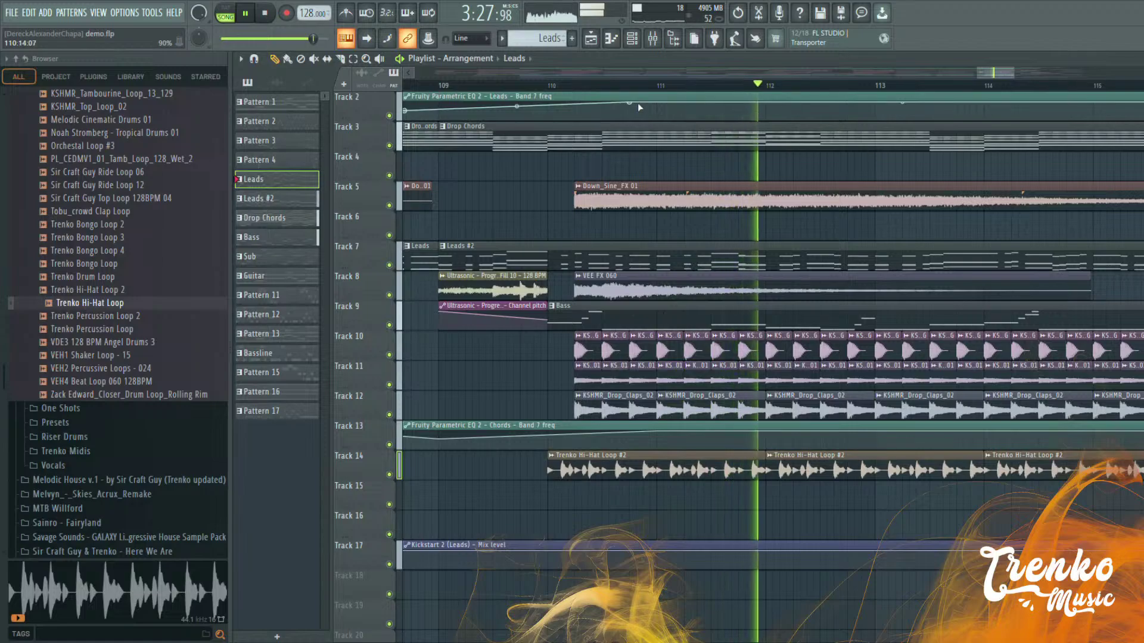
scroll(636, 105, "down", 2)
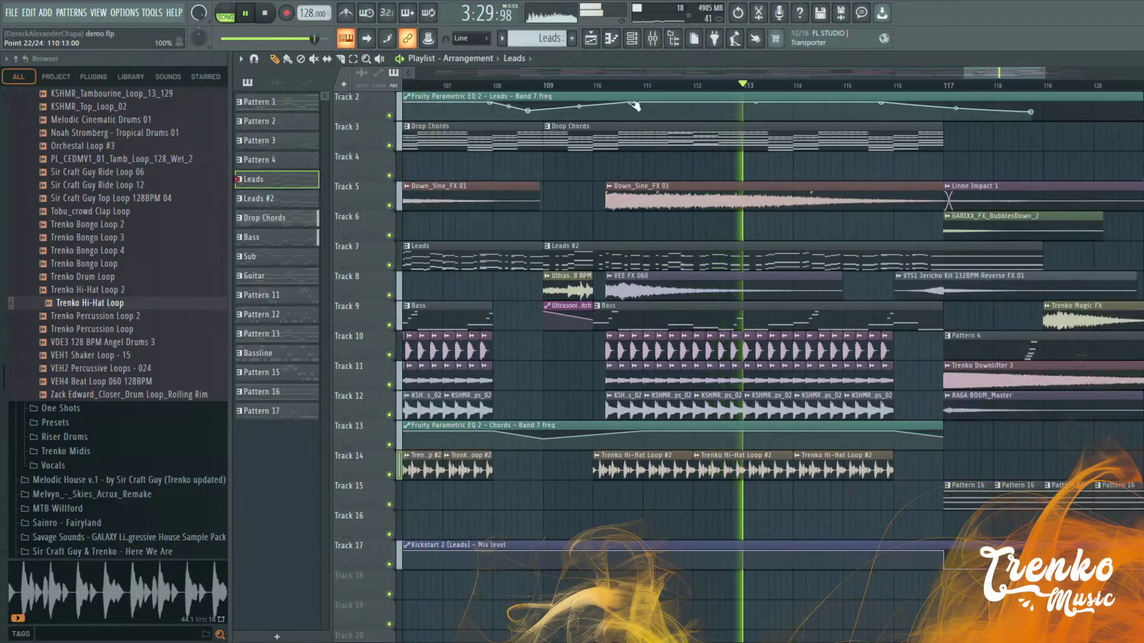
key("space")
left_click(545, 85)
key("space")
scroll(633, 105, "up", 2)
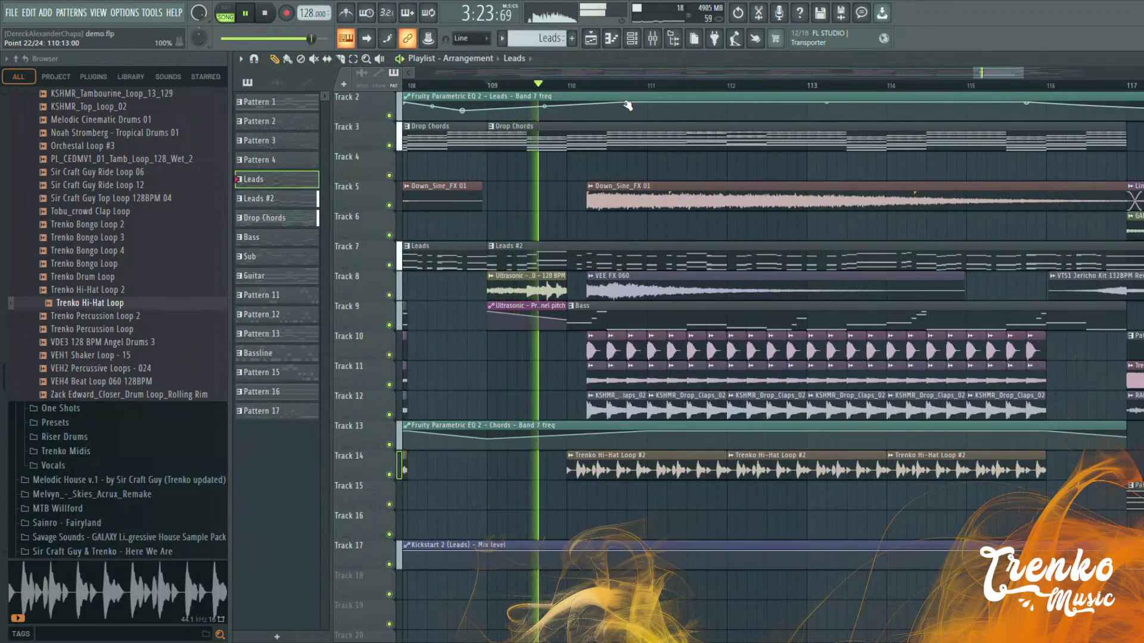
key("space")
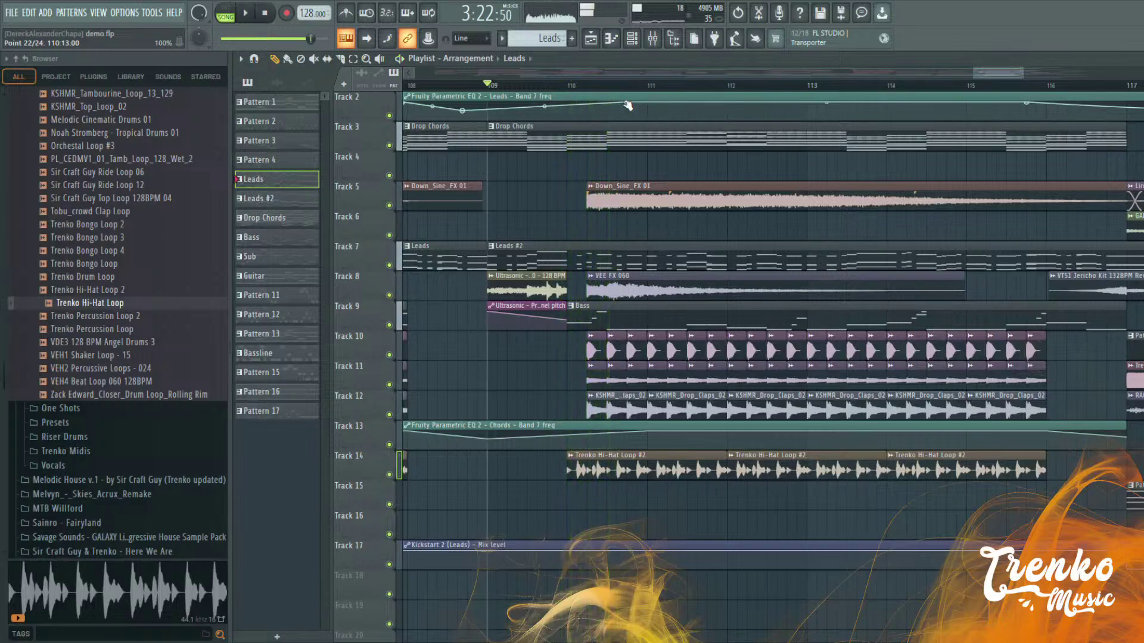
Move the Leads EQ band 7 frequency automation point near bar 110 earlier to 109:13:00 and play the section from bar 109
scroll(629, 103, "down", 5)
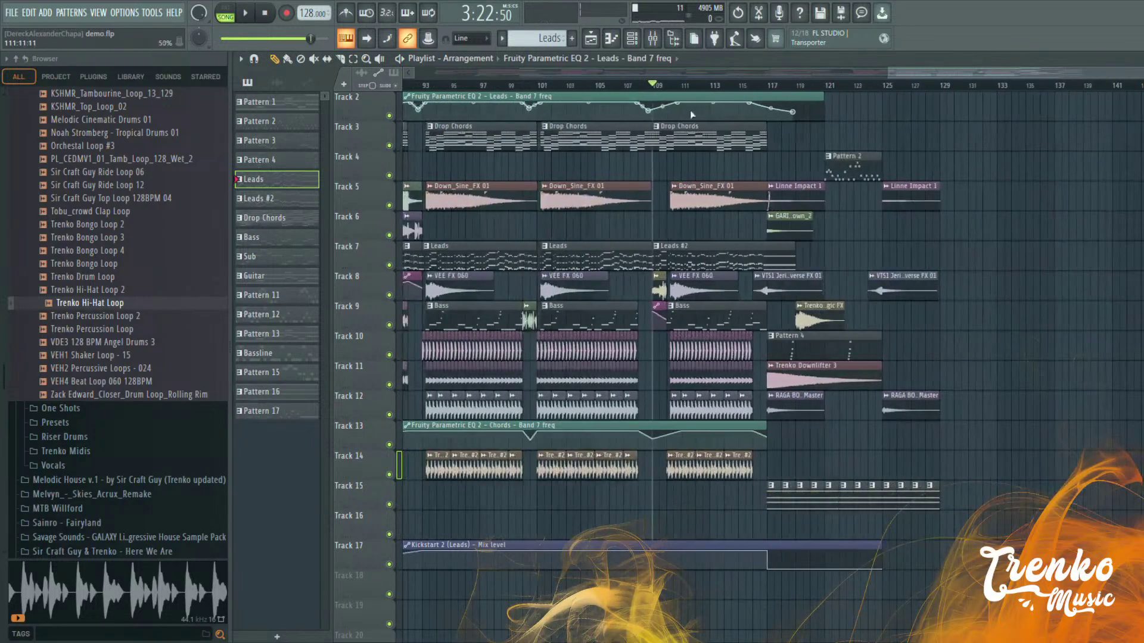
scroll(680, 101, "up", 5)
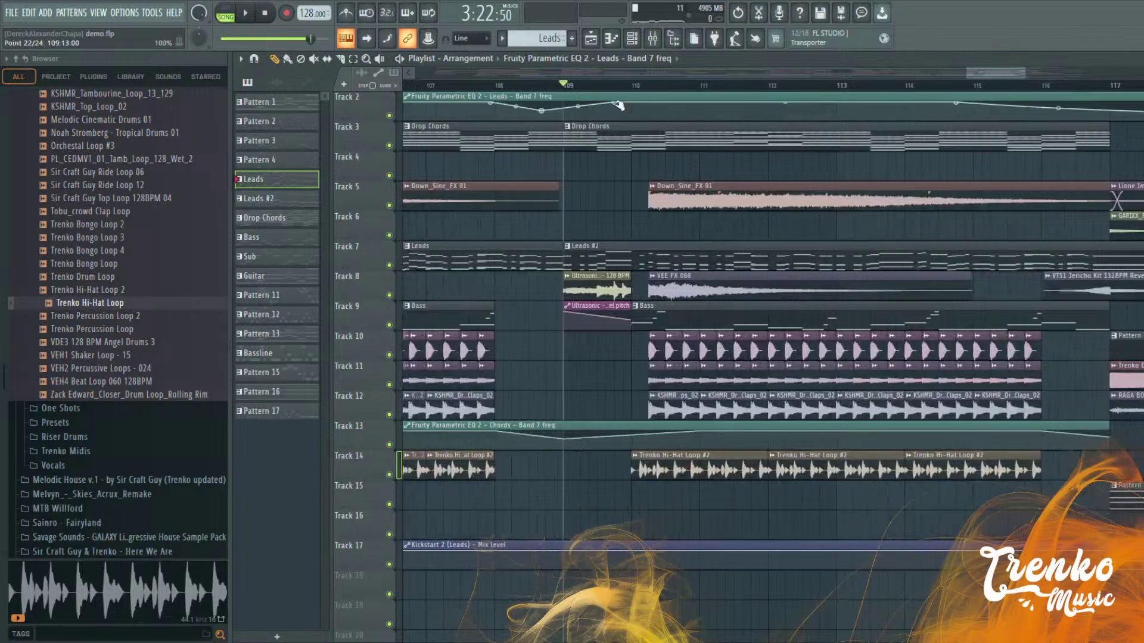
scroll(729, 250, "down", 3)
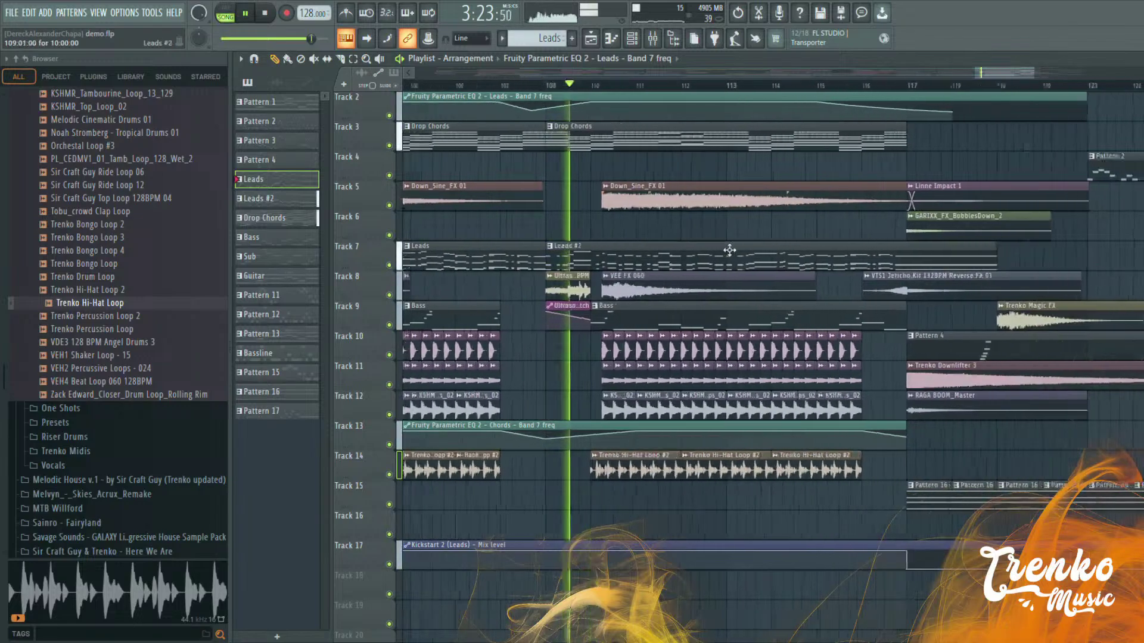
scroll(728, 249, "up", 4)
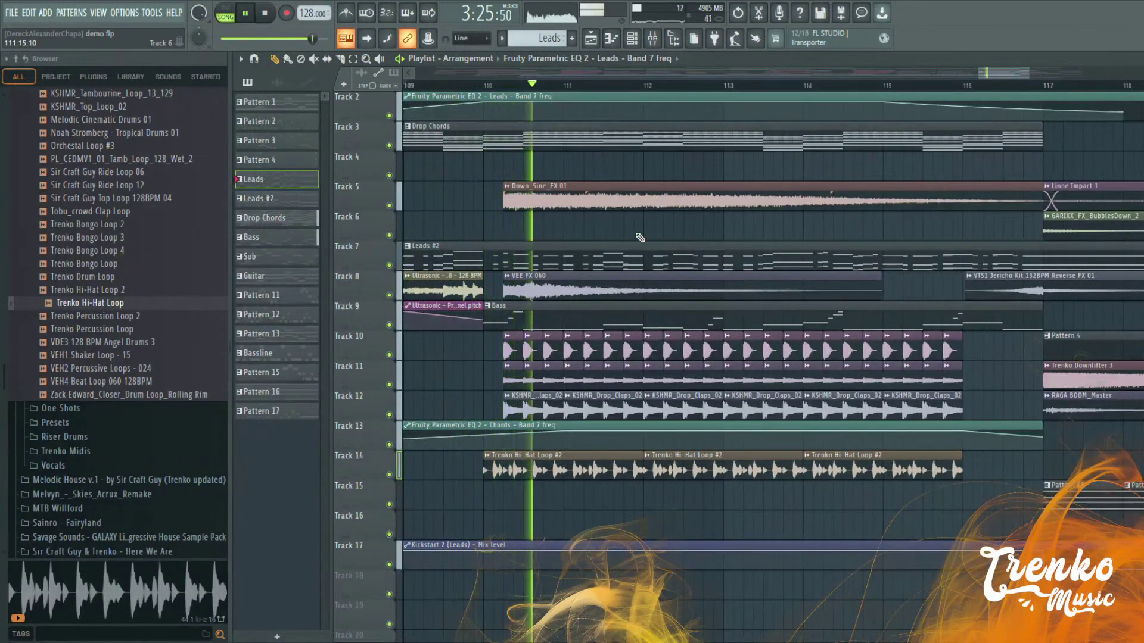
Trim the end of the third drop's Down_Sine_FX 01 clip on Track 5 so it stops before the Linne Impact 1 clip
scroll(623, 215, "down", 4)
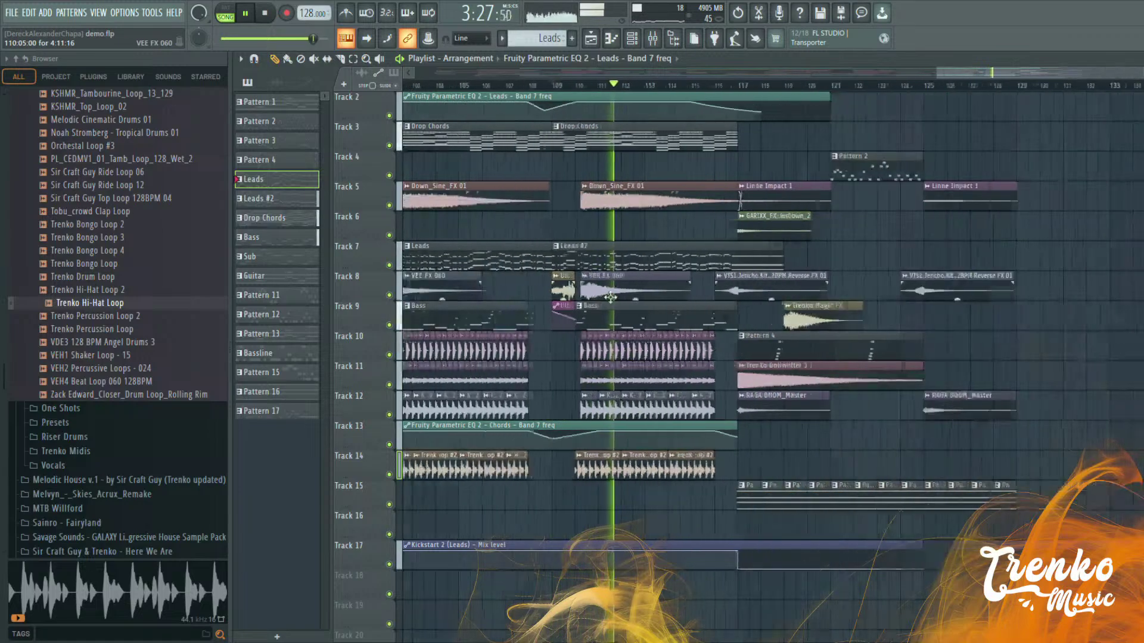
scroll(616, 175, "up", 4)
mouse_move(659, 184)
left_mouse_down()
mouse_move(682, 151)
mouse_move(652, 197)
left_mouse_up()
scroll(652, 197, "down", 4)
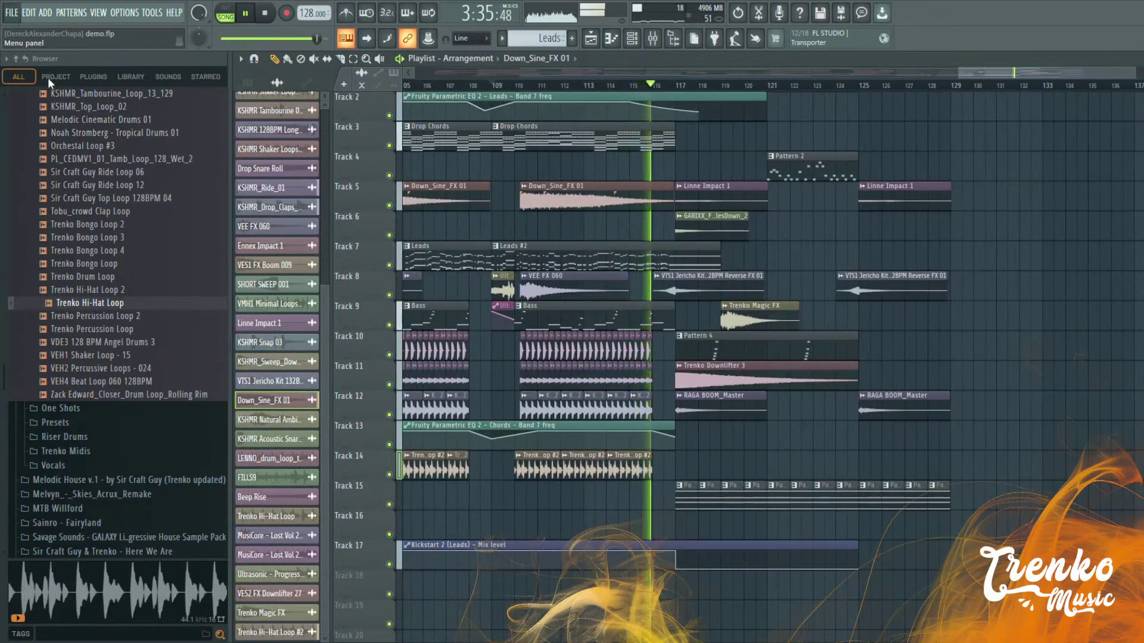
Rework the Leads EQ band 7 frequency automation so its closing descent starts around bar 116, and replay the transition
scroll(677, 218, "up", 2)
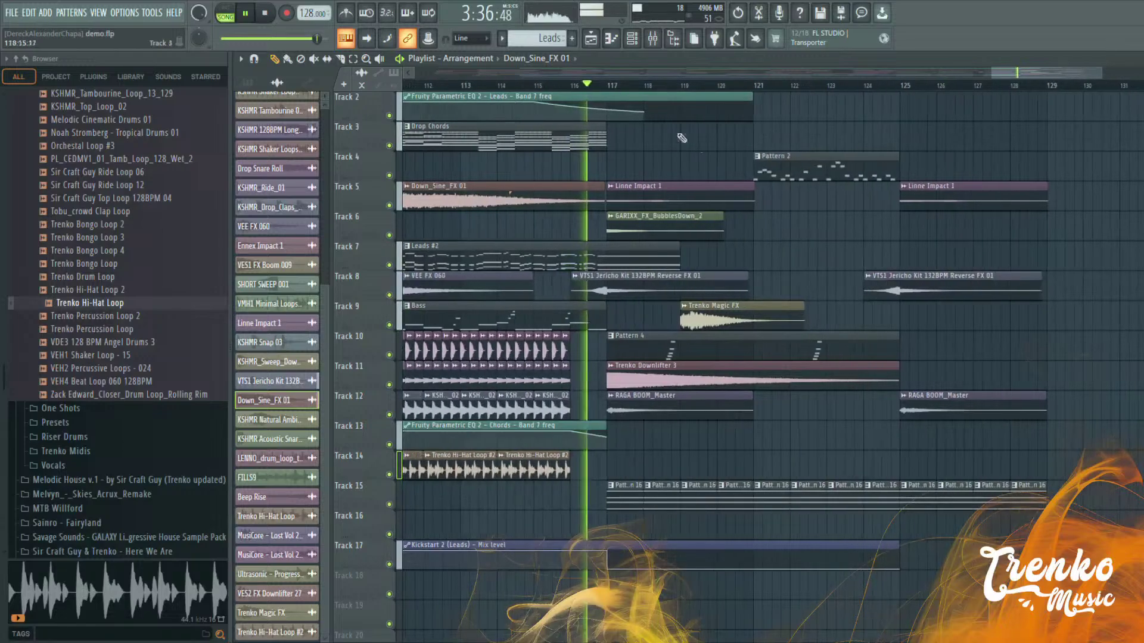
key("space")
right_click(579, 103)
key("ctrl+z")
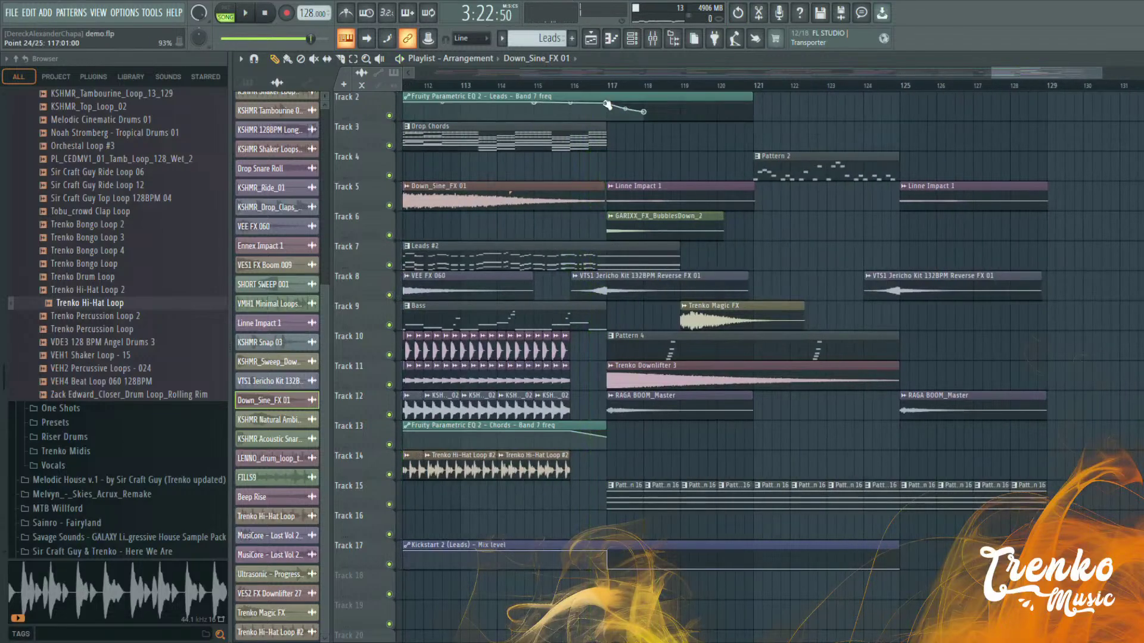
left_click(588, 89)
scroll(590, 99, "up", 2)
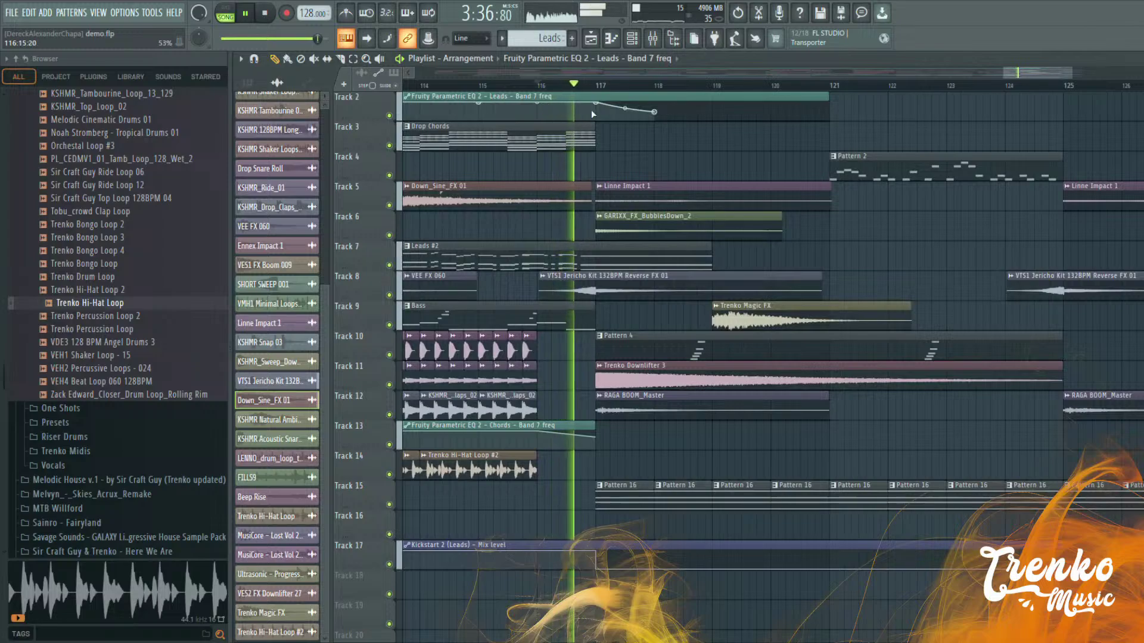
right_click(595, 102)
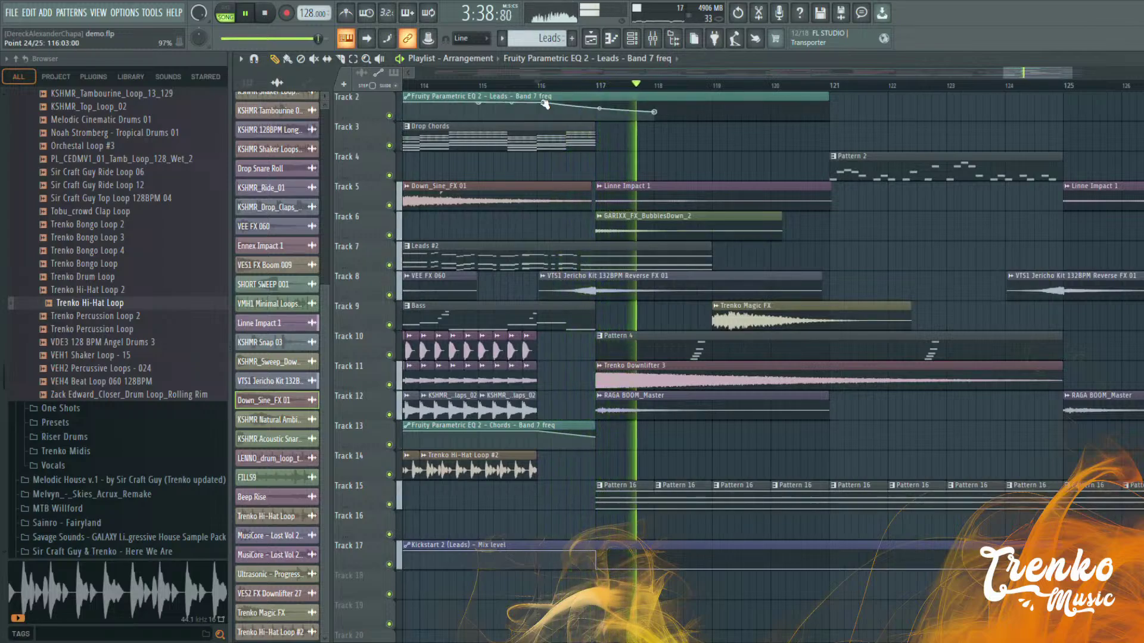
key("space")
key("space")
scroll(619, 140, "up", 1)
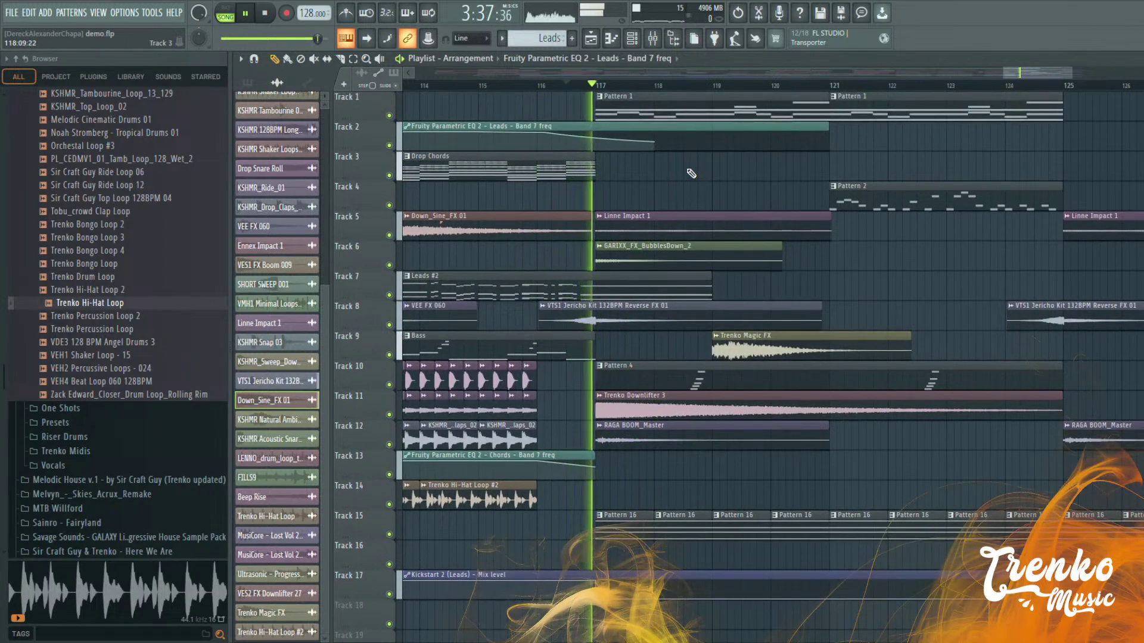
Move the last descending point of the Leads EQ band 7 frequency automation slightly before bar 118 and play into the outro
key("space")
key("space")
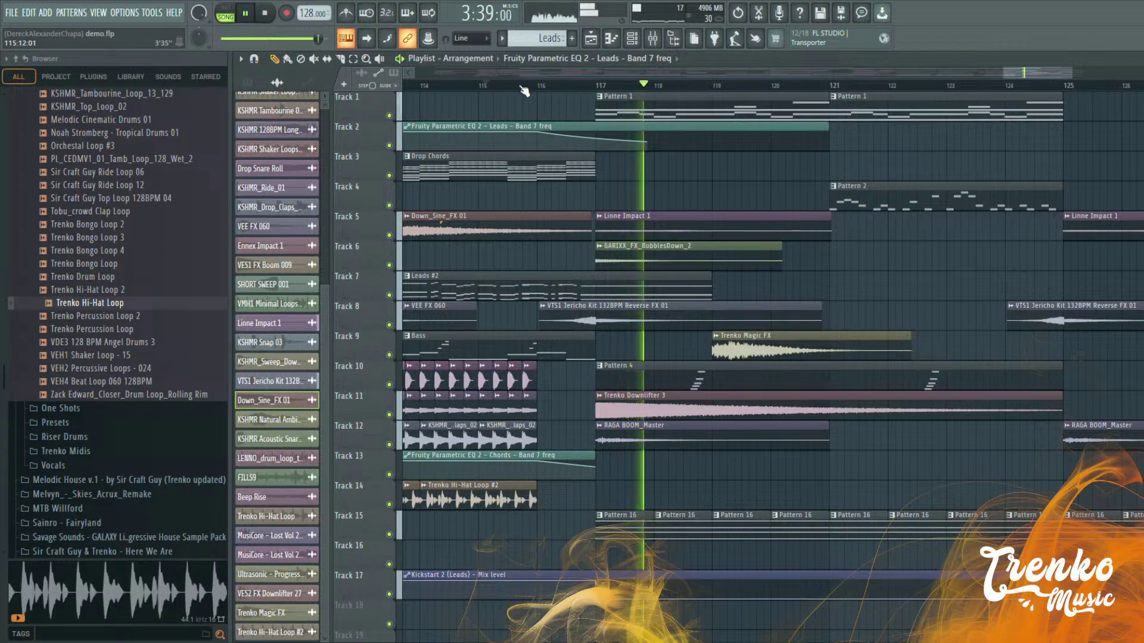
key("space")
key("space")
scroll(661, 156, "up", 2)
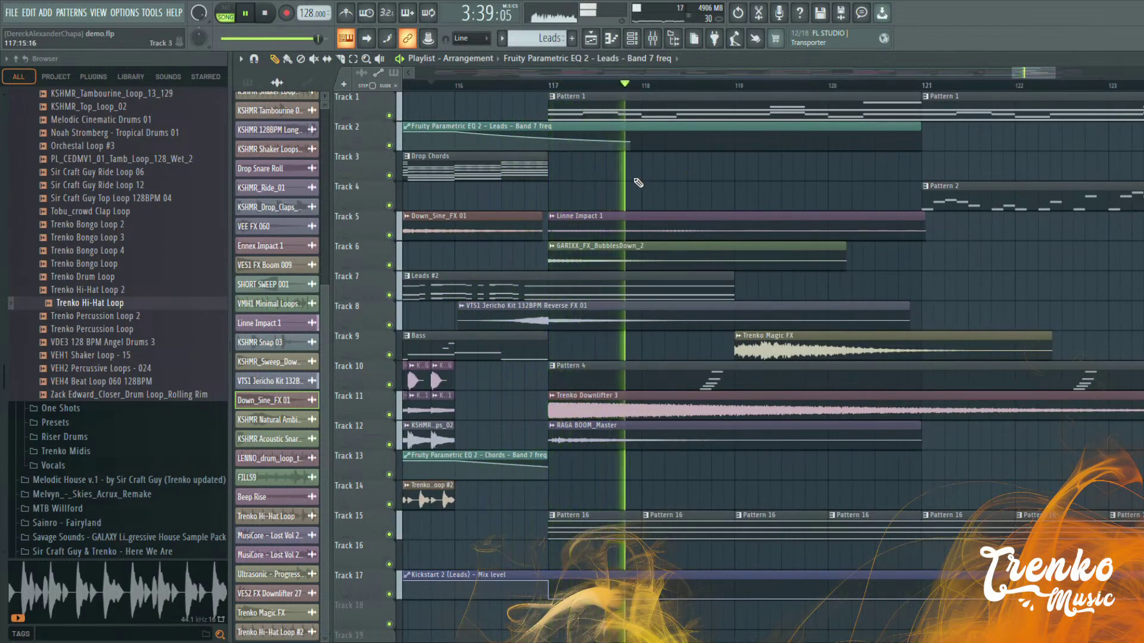
scroll(595, 189, "down", 3)
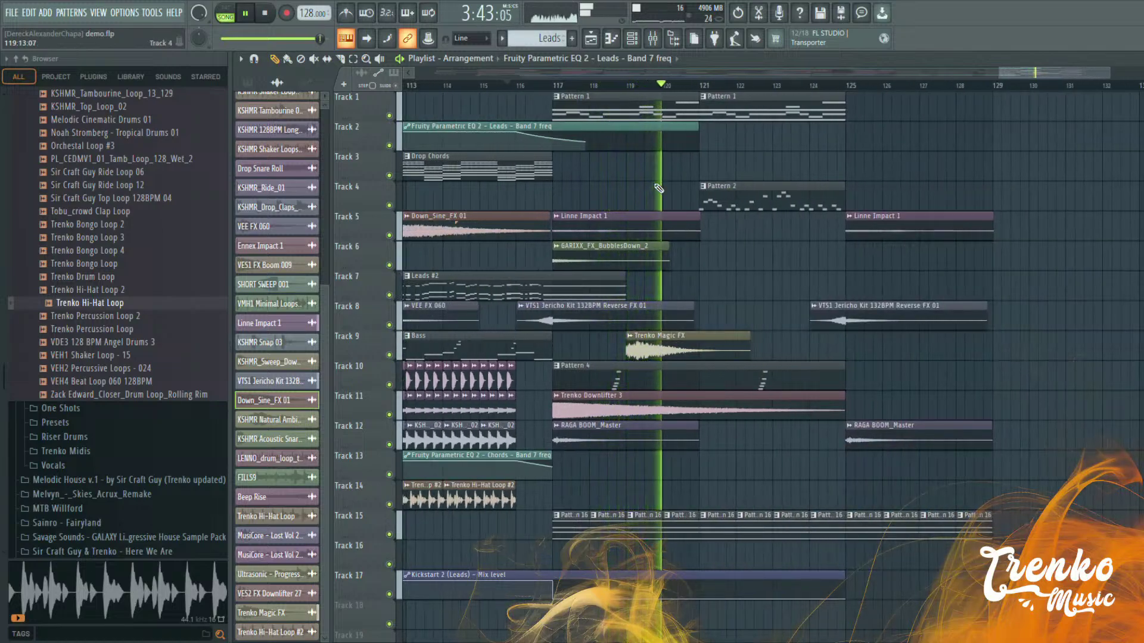
Check the volume multiplier in the Trenko Magic FX clip's settings, close them, and play the outro through to its end
double_click(696, 350)
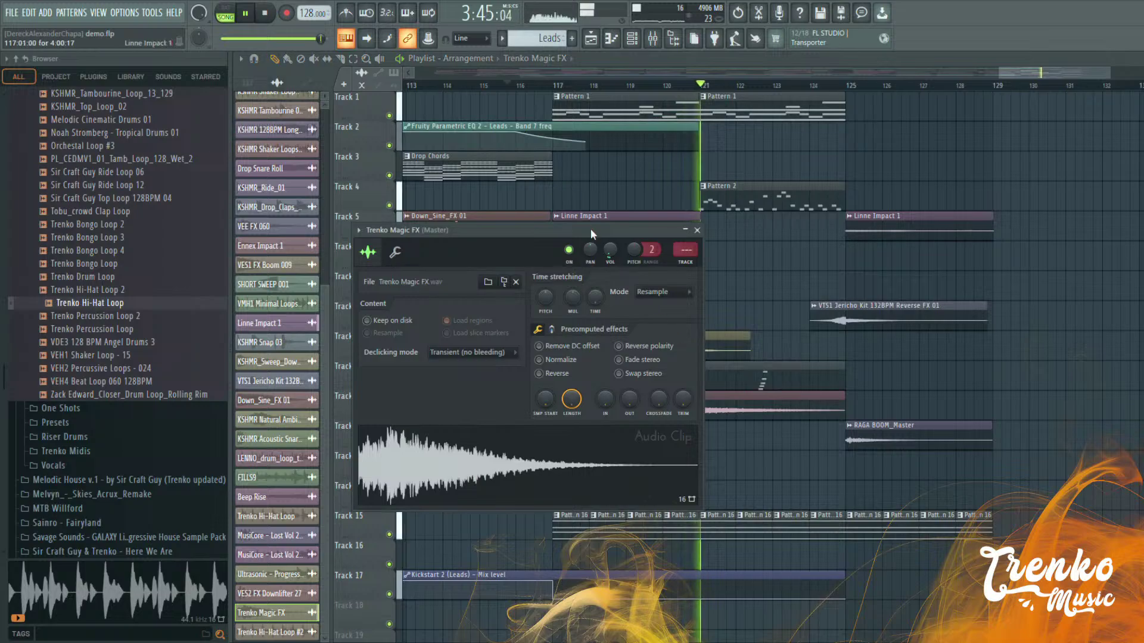
left_click(395, 252)
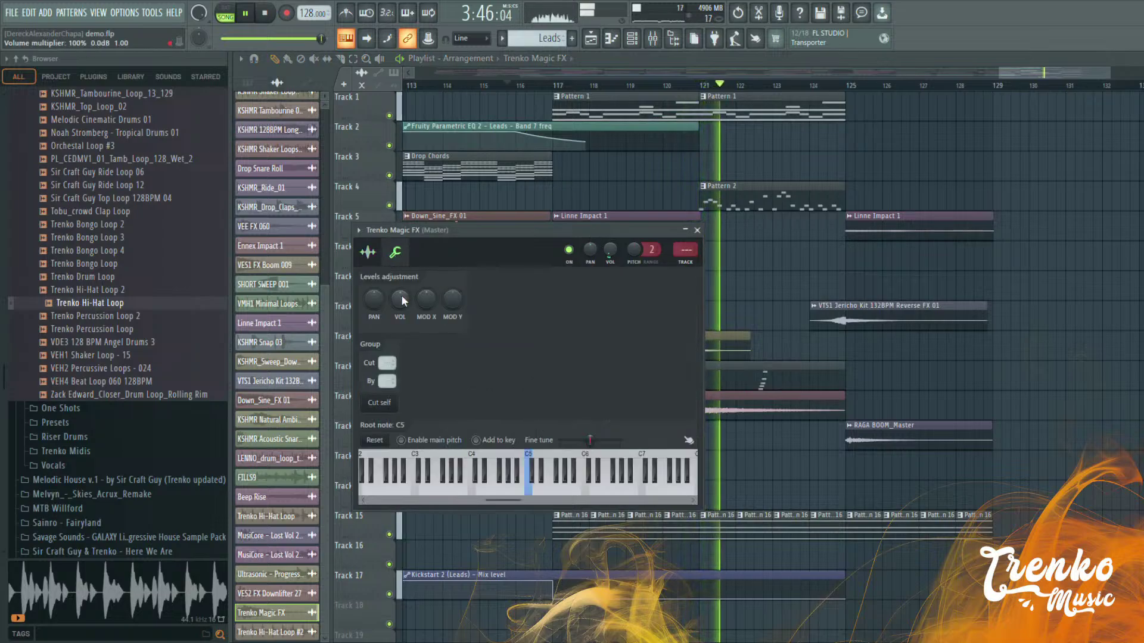
left_click(697, 230)
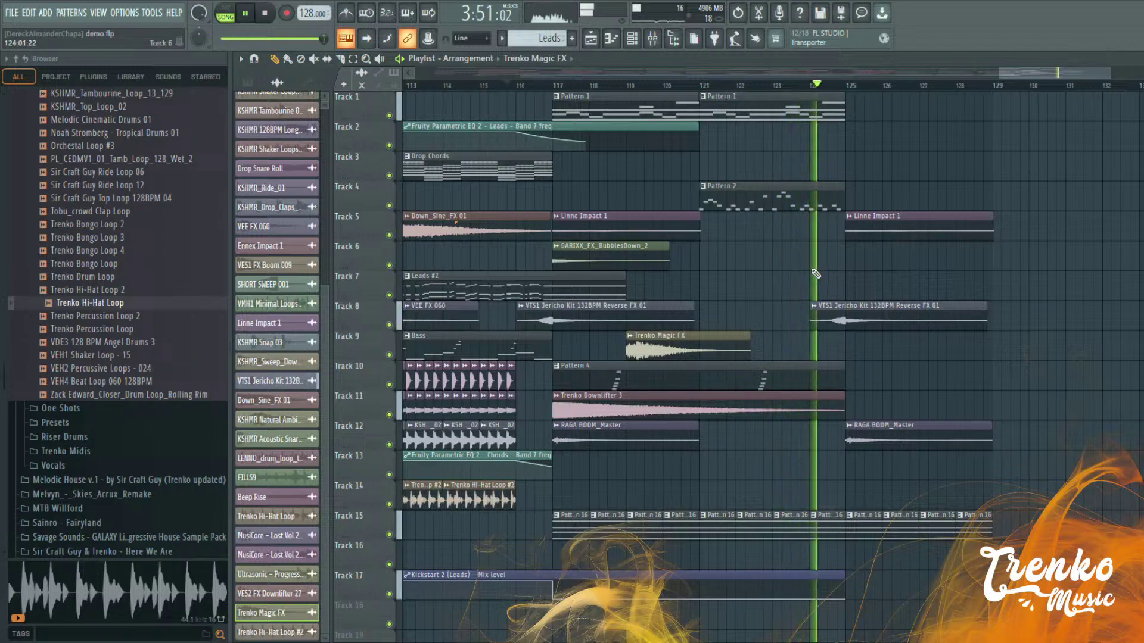
scroll(733, 200, "down", 4)
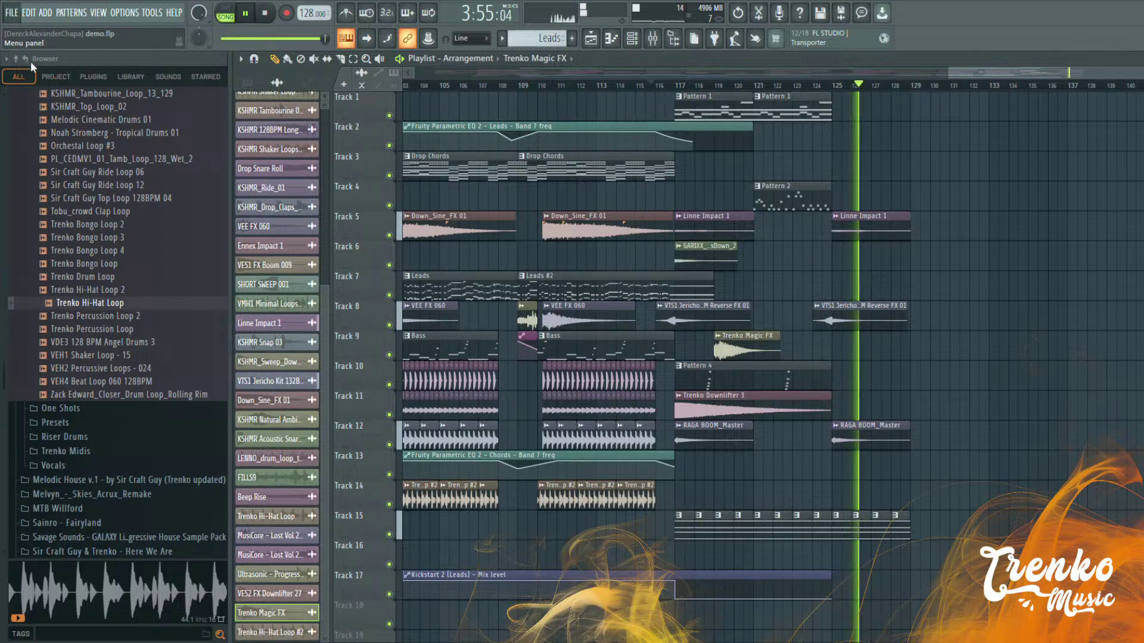
scroll(855, 103, "down", 5)
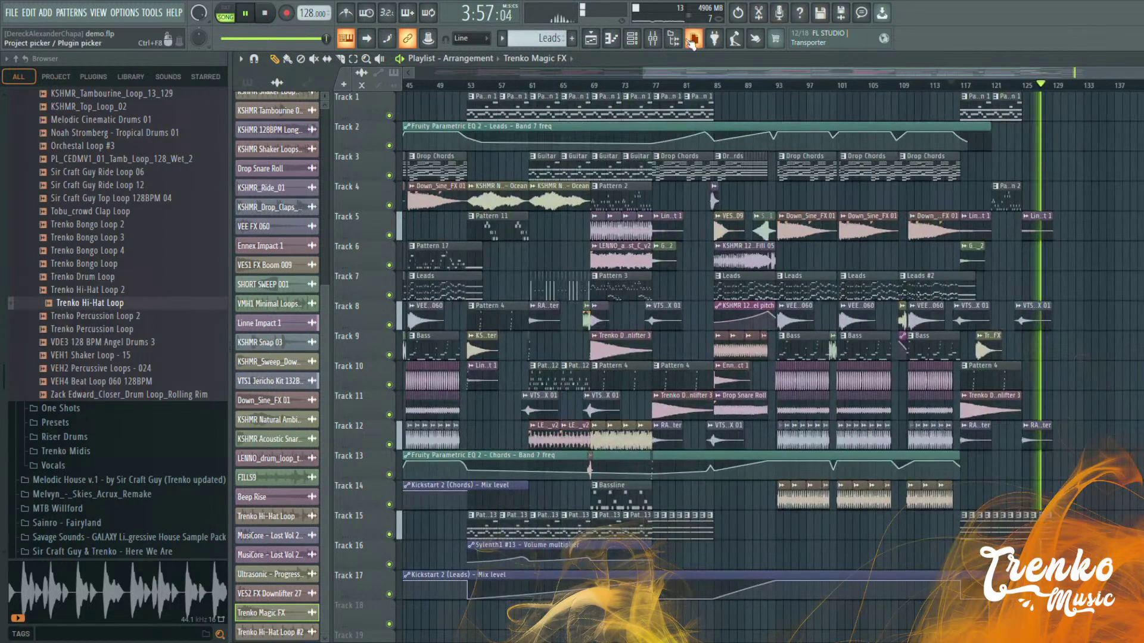
Create an automation clip for the band 1 frequency of Fruity Parametric EQ 2 on the Master mixer track
key("F9")
left_click(1089, 199)
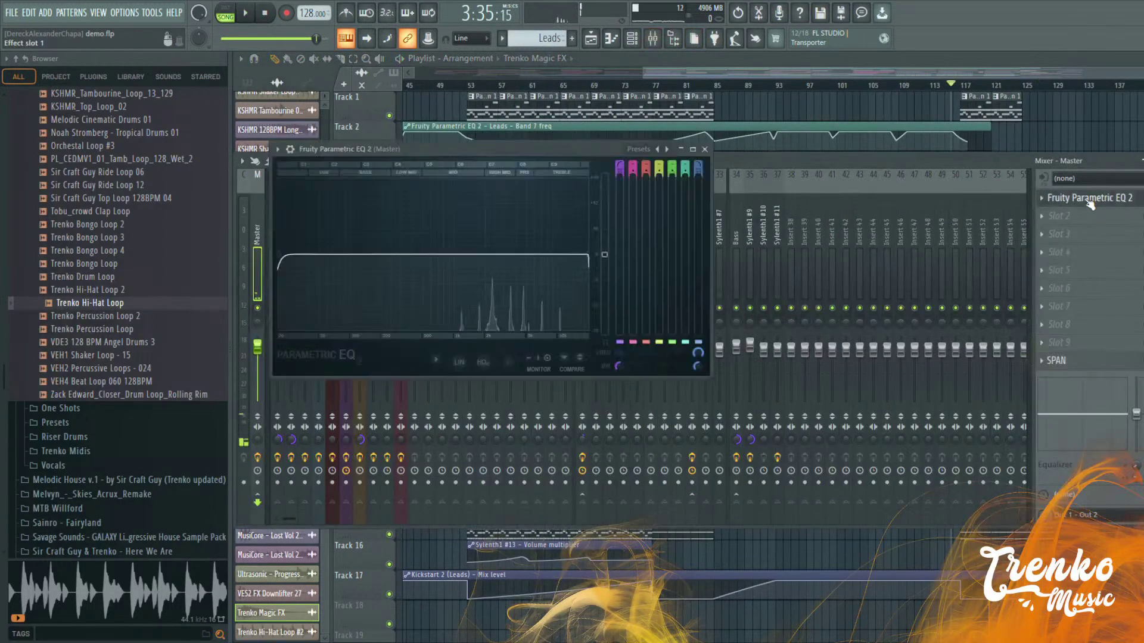
right_click(617, 365)
left_click(730, 69)
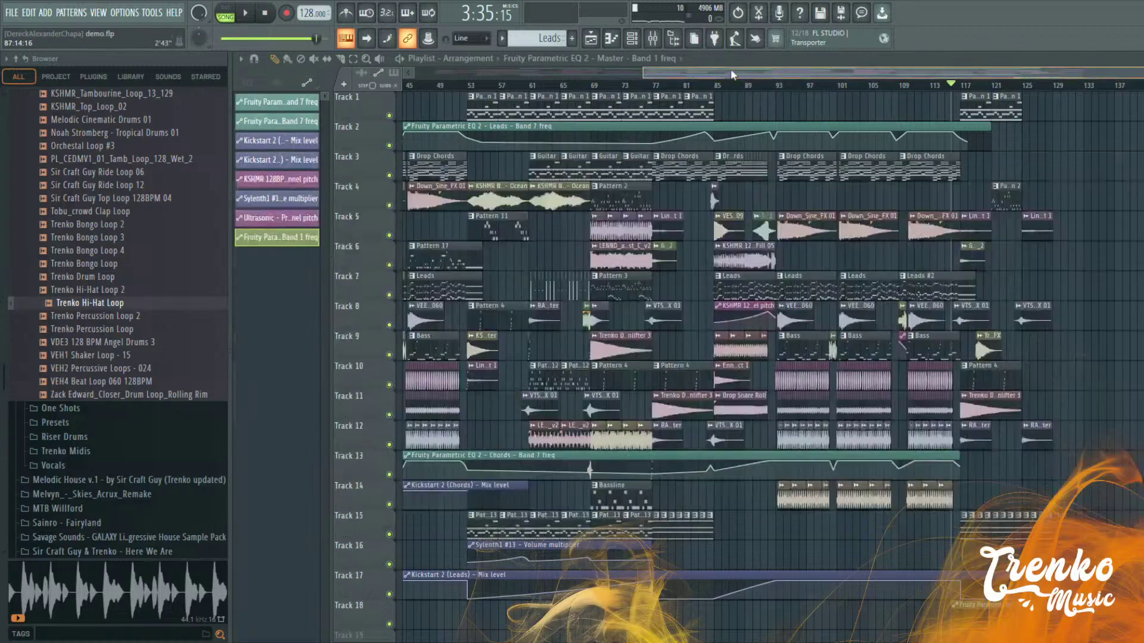
Place the Master EQ band 1 frequency automation clip at 5:13:00 on Track 18 and extend it past bar 129
scroll(993, 489, "down", 2)
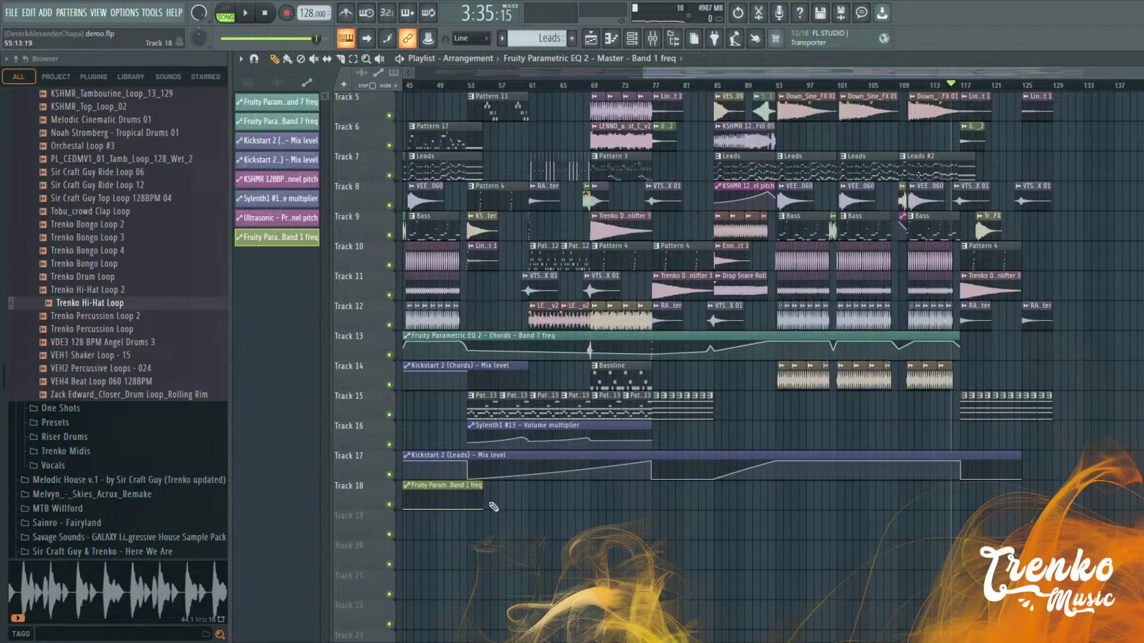
scroll(632, 484, "down", 3)
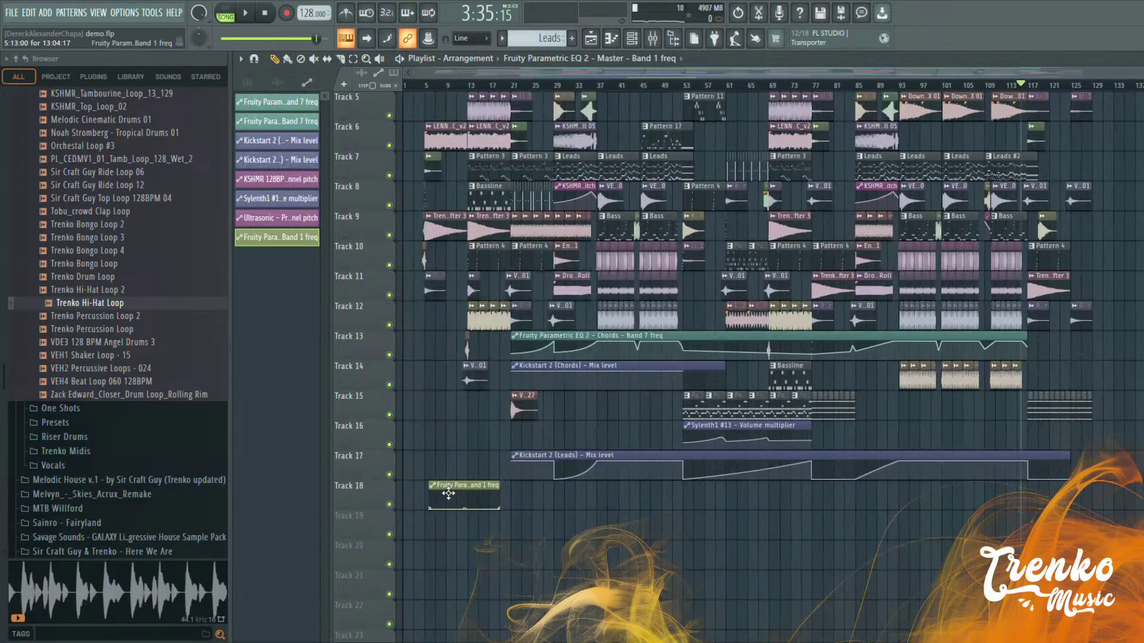
left_click_drag(679, 493, 1036, 503)
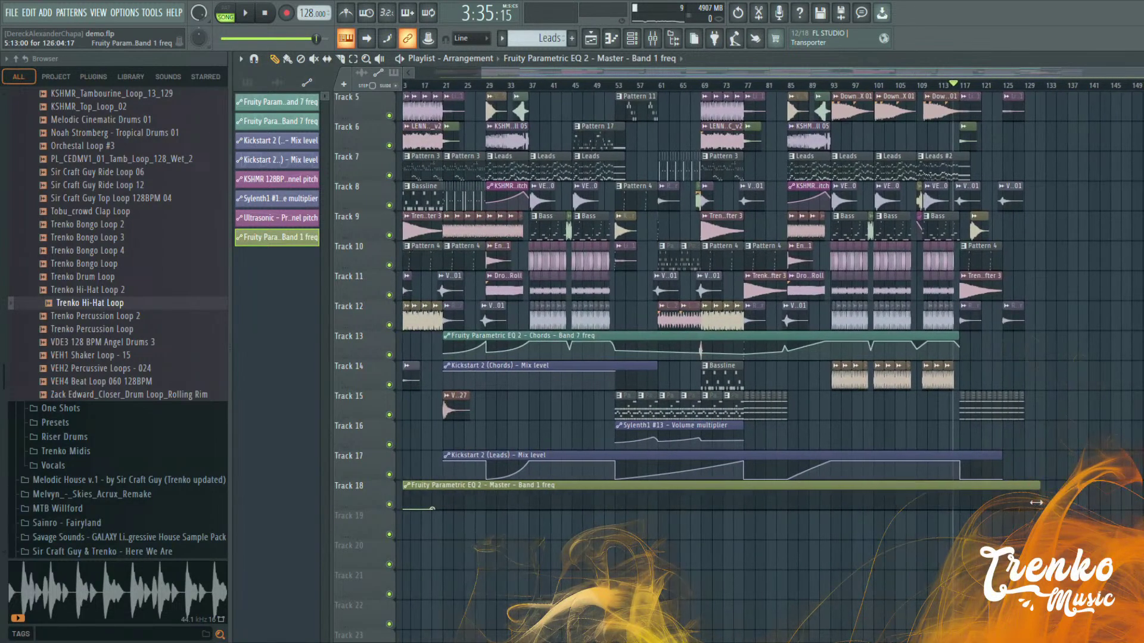
scroll(1045, 500, "up", 4)
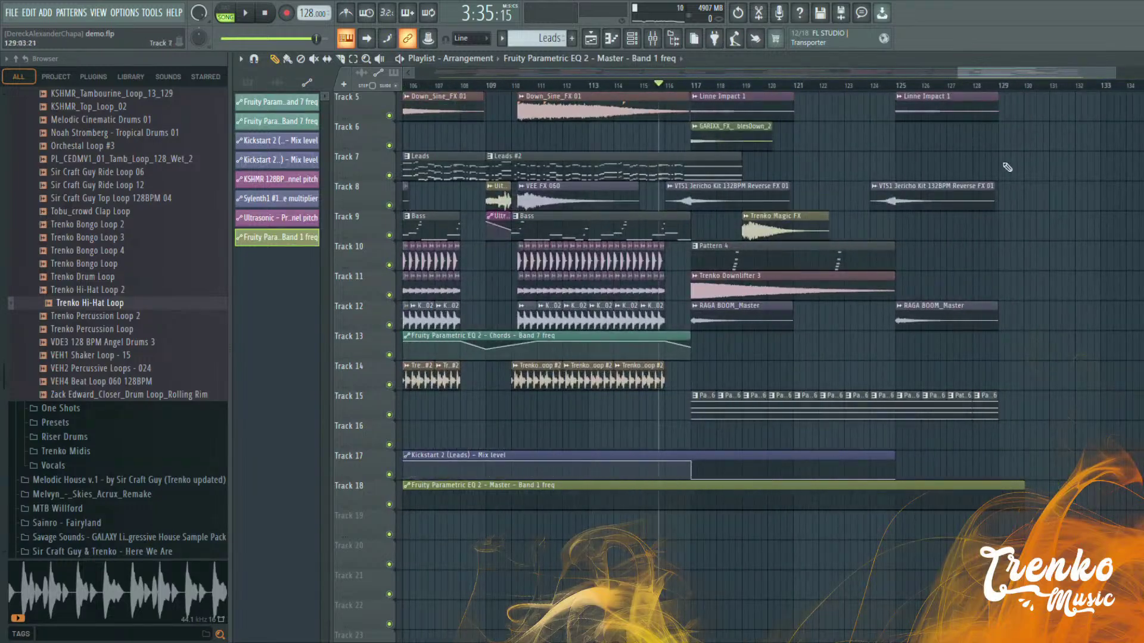
Shape the Master EQ band 1 frequency automation to rise from bar 125 to 73% at 128:01:00 and replay the ending
key("space")
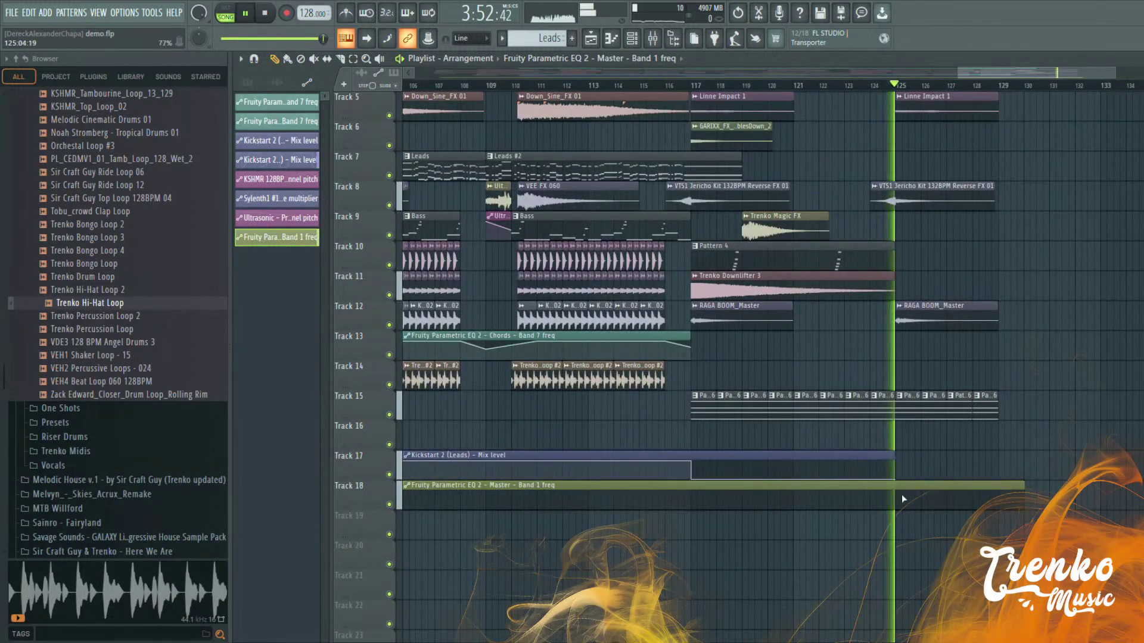
mouse_move(897, 507)
left_mouse_down()
mouse_move(999, 500)
mouse_move(972, 500)
mouse_move(992, 486)
left_mouse_up()
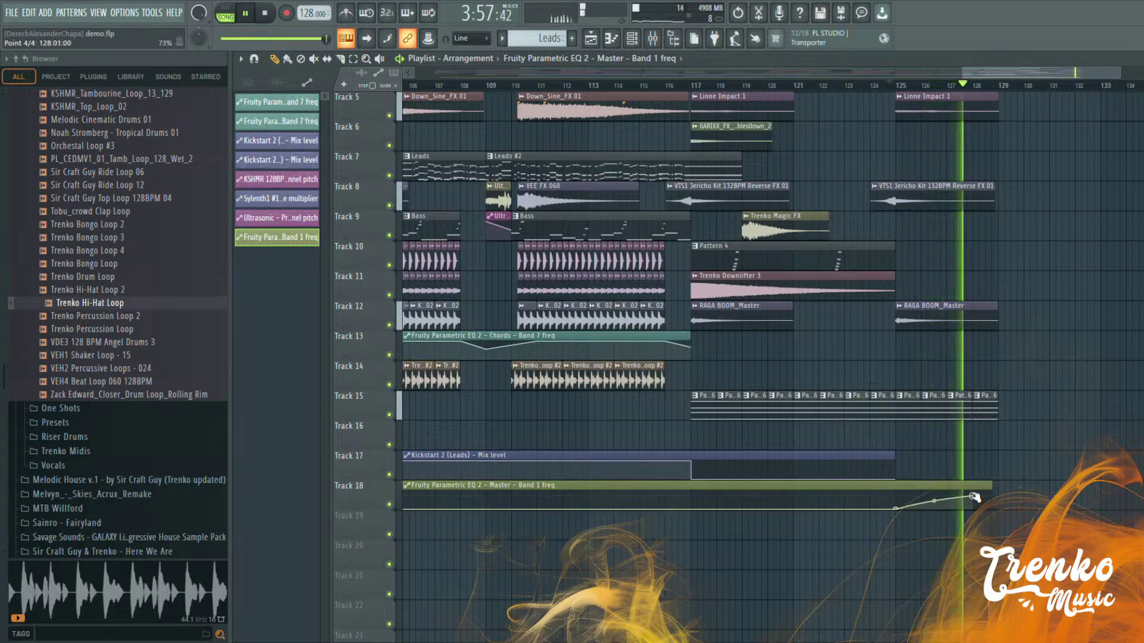
left_click(876, 86)
scroll(876, 86, "up", 4)
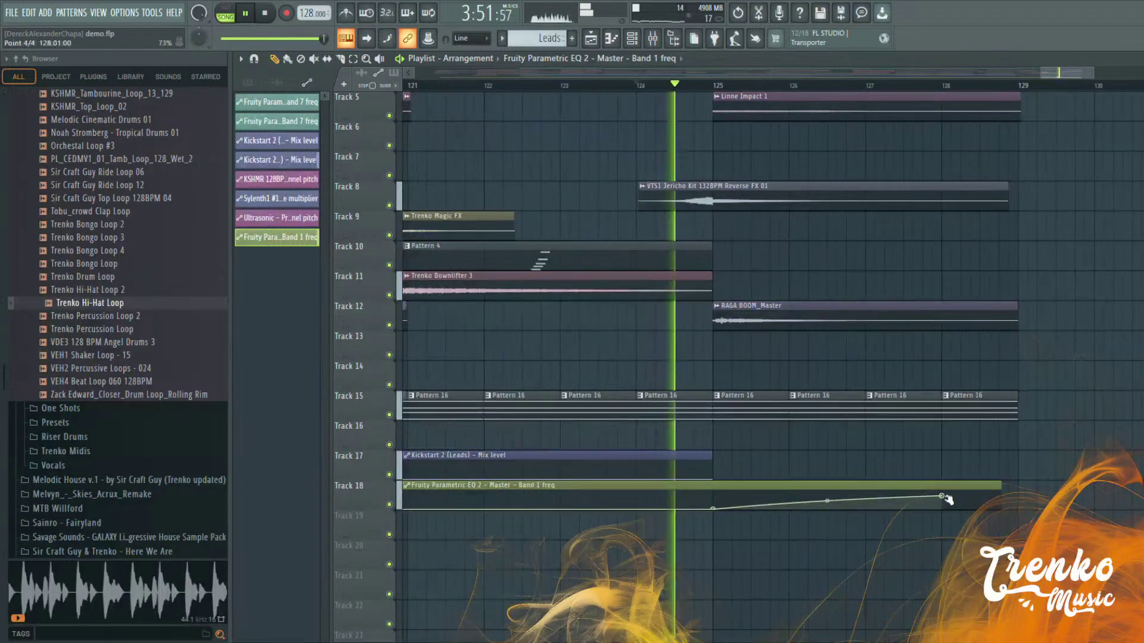
scroll(944, 499, "down", 3)
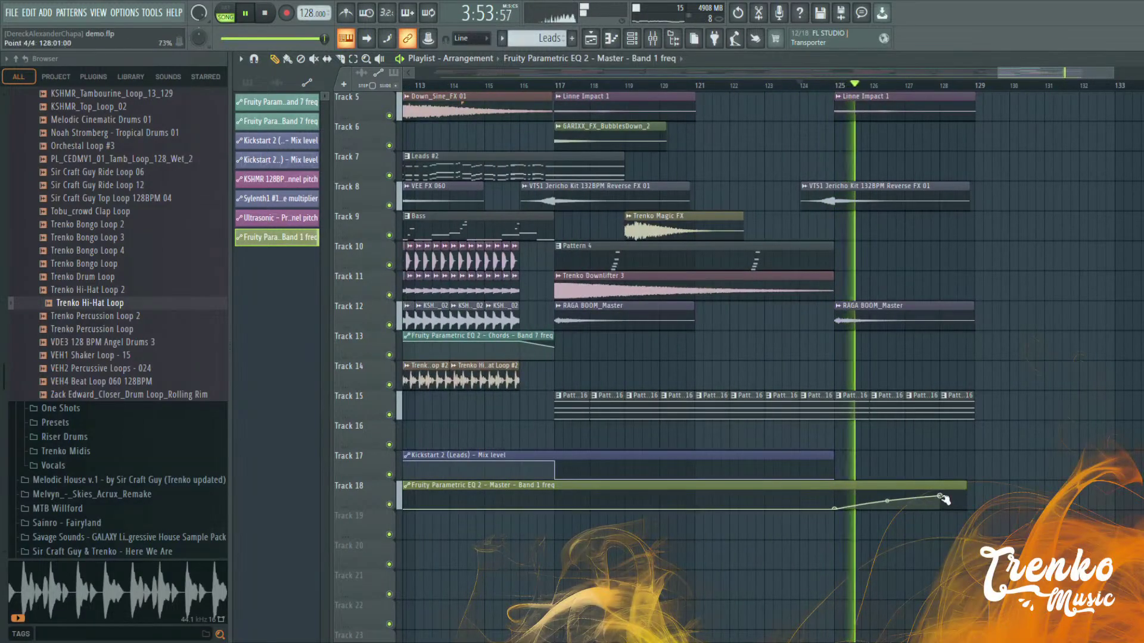
Raise the last Master EQ band 1 frequency automation point at 128:01:00 to 93% and replay from before bar 124
mouse_move(940, 499)
left_mouse_down()
mouse_move(908, 496)
mouse_move(923, 495)
left_mouse_up()
left_click_drag(923, 494, 941, 493)
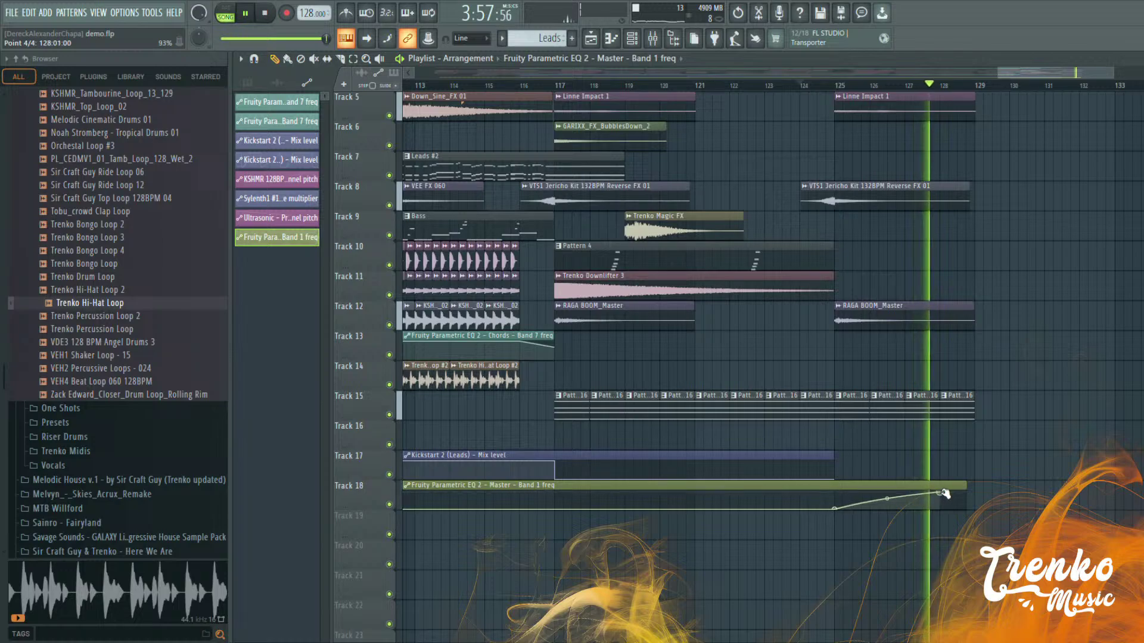
left_click(788, 85)
scroll(990, 452, "up", 2)
scroll(992, 454, "up", 1)
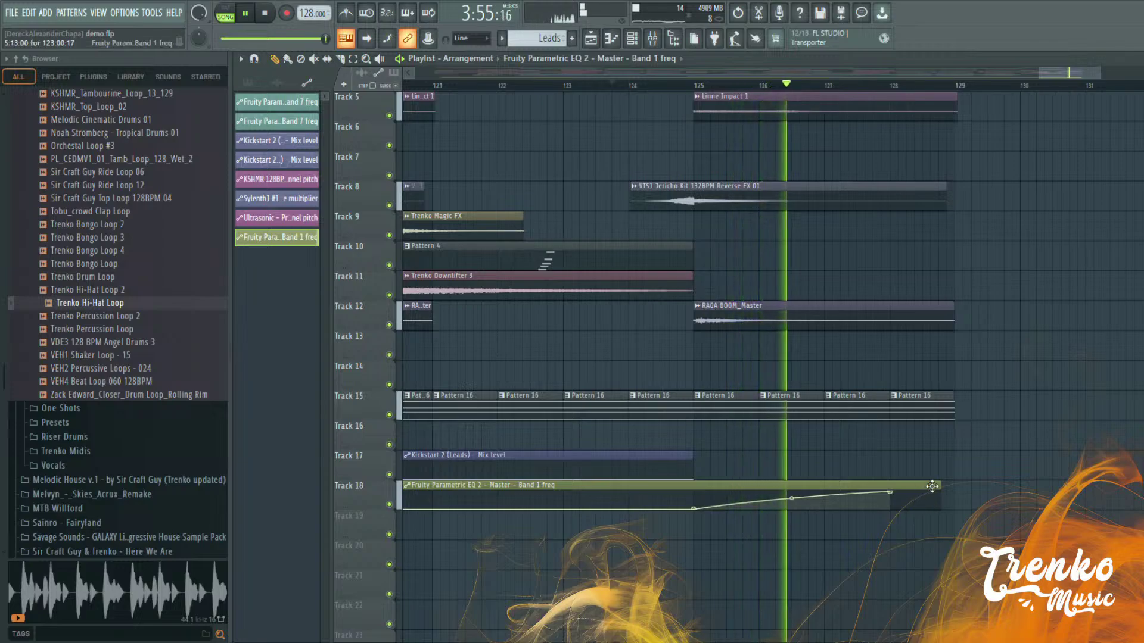
key("space")
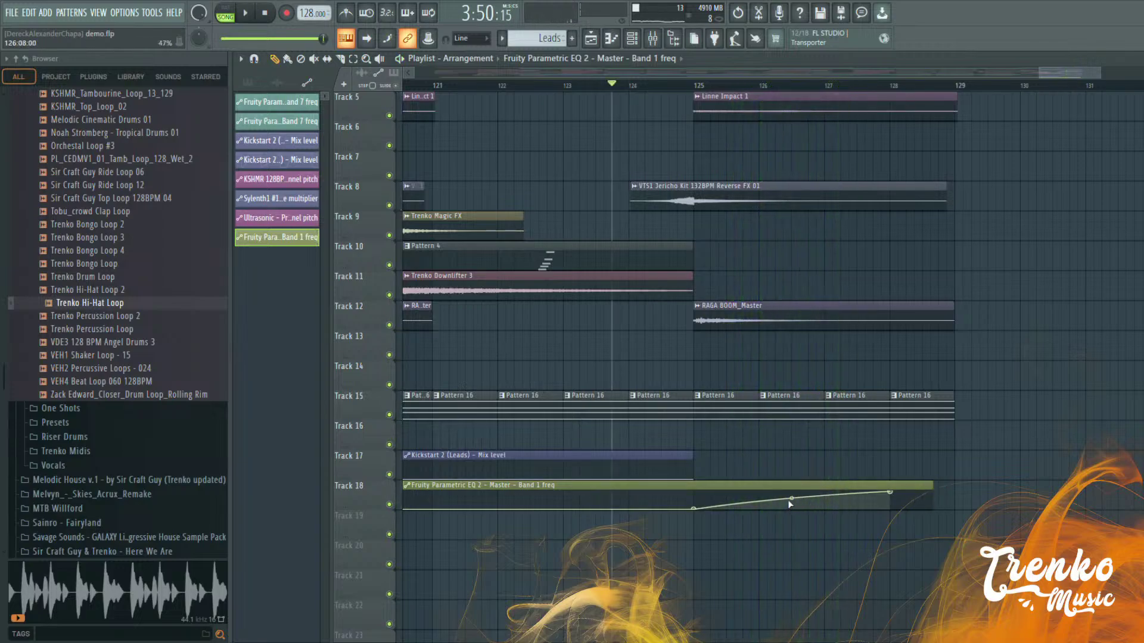
key("space")
Lower the Master EQ band 1 frequency point at 128:01:00 to 77% and extend the automation clip to bar 129
left_click_drag(889, 492, 892, 496)
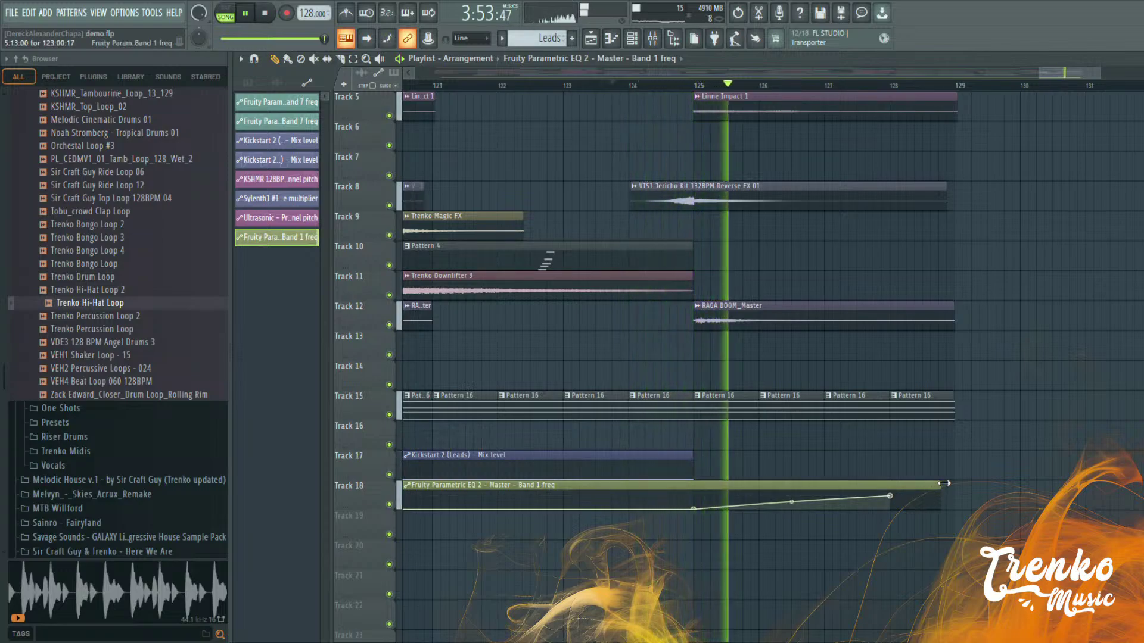
left_click_drag(933, 483, 954, 483)
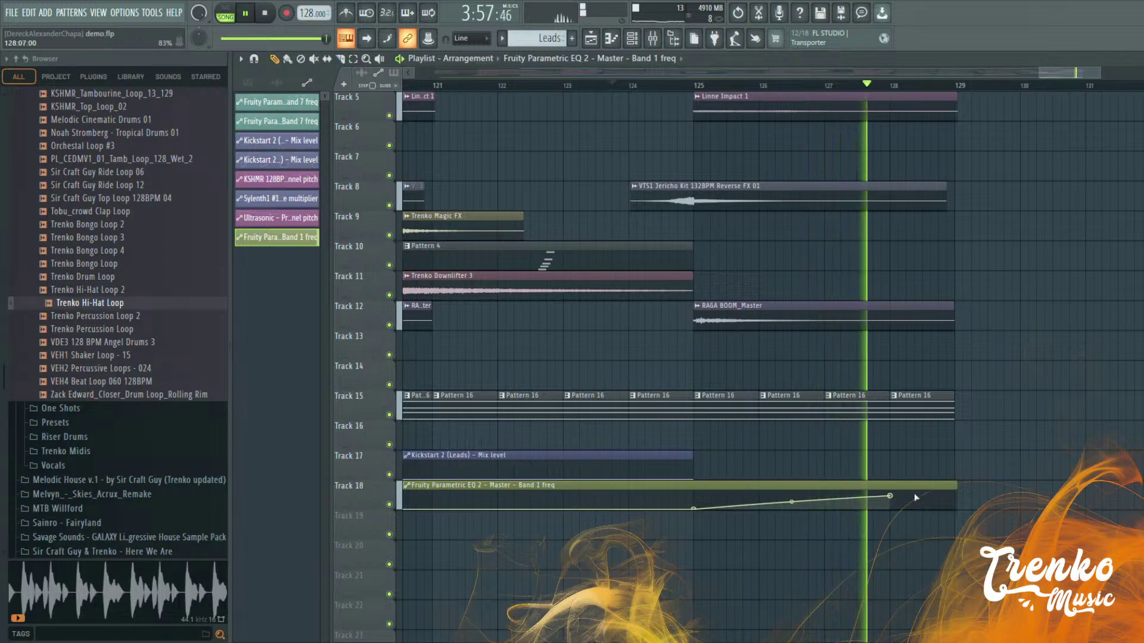
key("space")
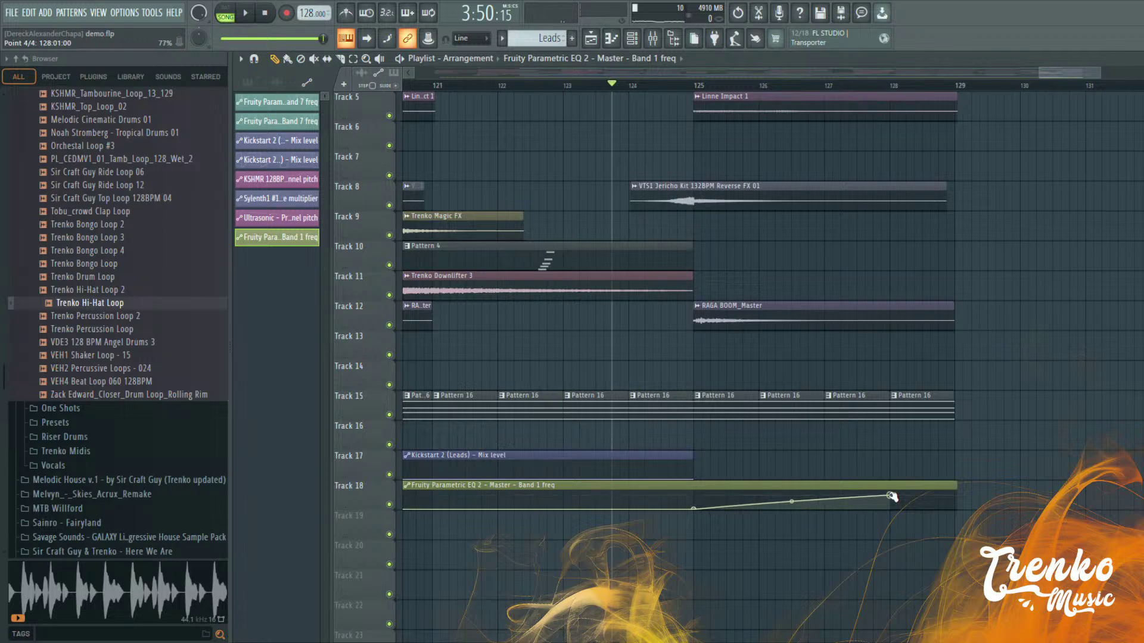
Trim the Master EQ band 1 frequency automation clip to end at bar 128 and remove the last Pattern 16 clip on Track 15
scroll(953, 483, "up", 3, "ctrl")
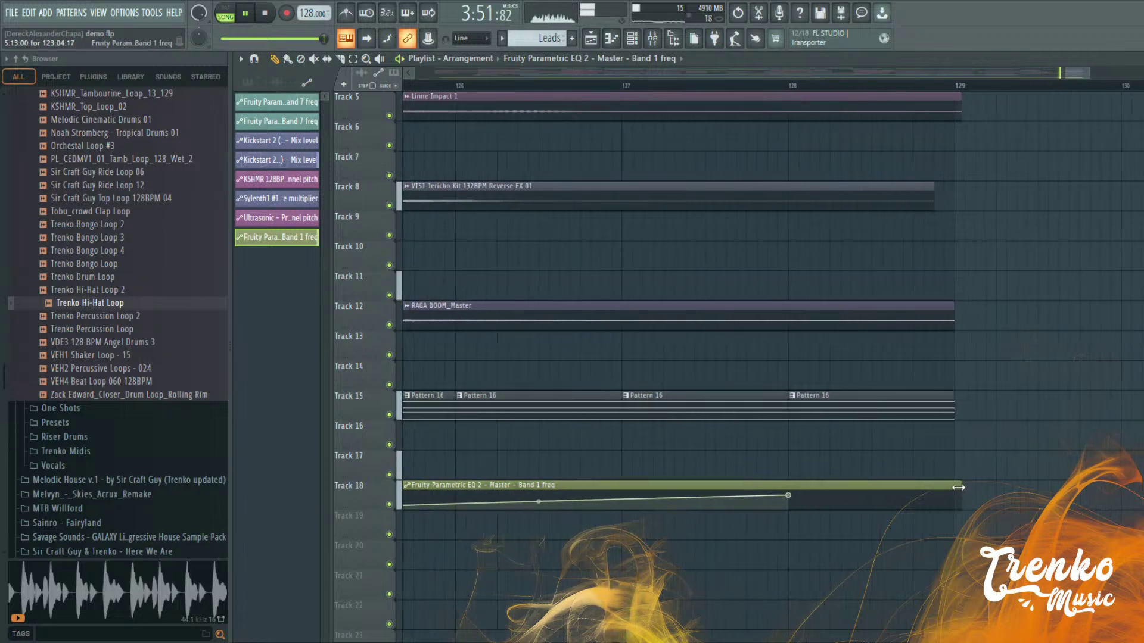
left_click_drag(786, 474, 797, 475)
scroll(797, 476, "up", 2, "ctrl")
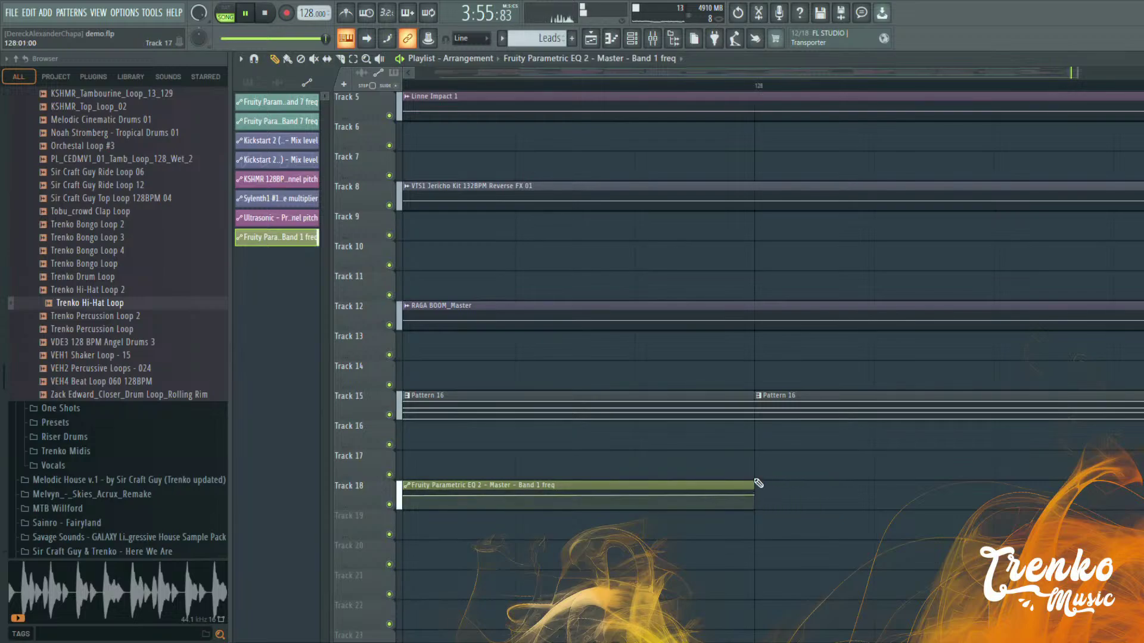
scroll(780, 472, "down", 3, "ctrl")
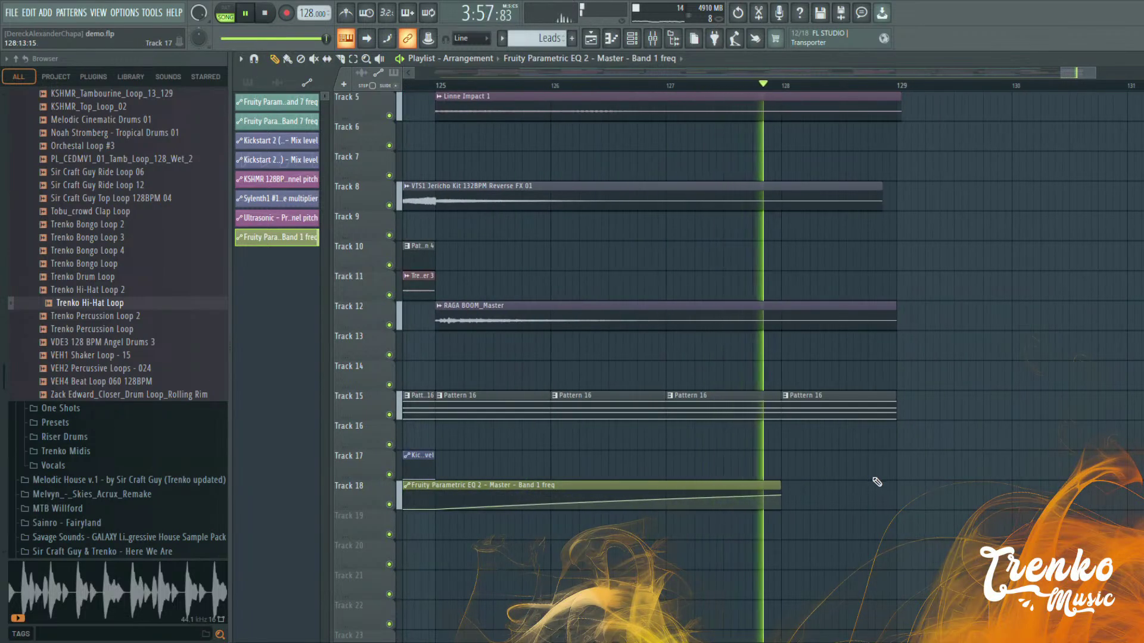
key("space")
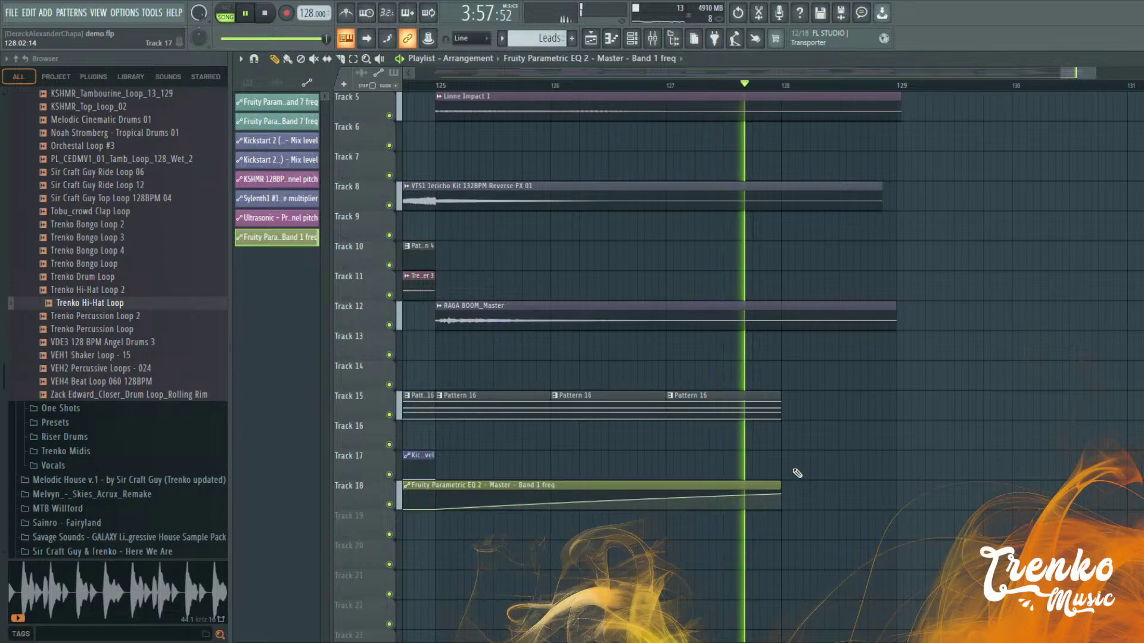
Slice the Linne Impact 1, VTS1 Jericho Kit Reverse FX 01 and RAGA BOOM_Master clips at bar 128 and delete their tails
scroll(596, 297, "up", 4)
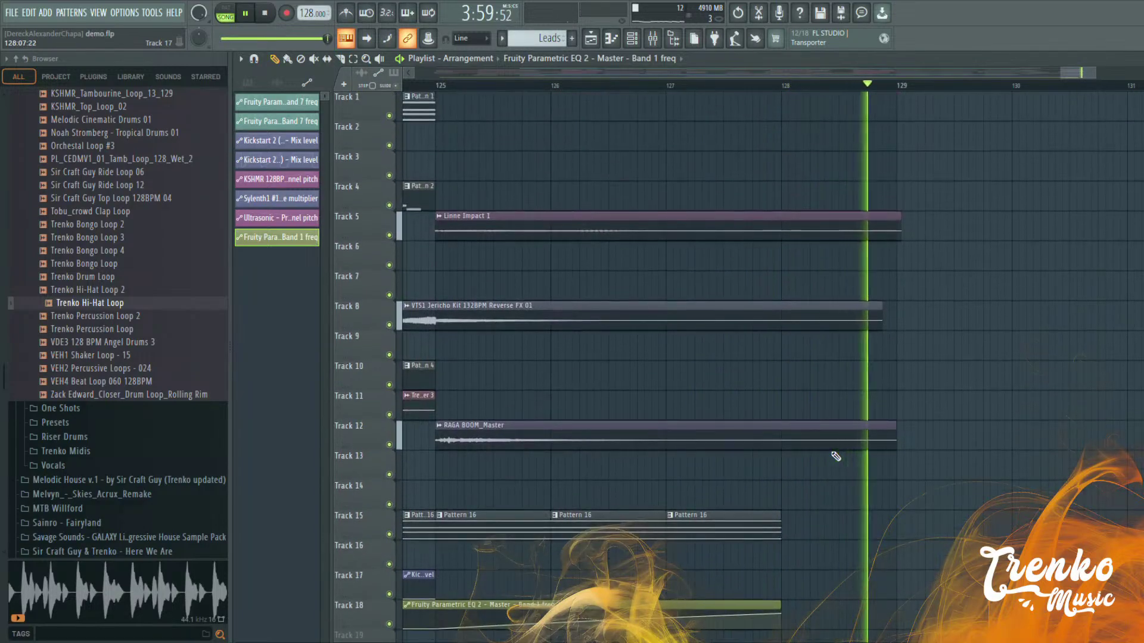
key("space")
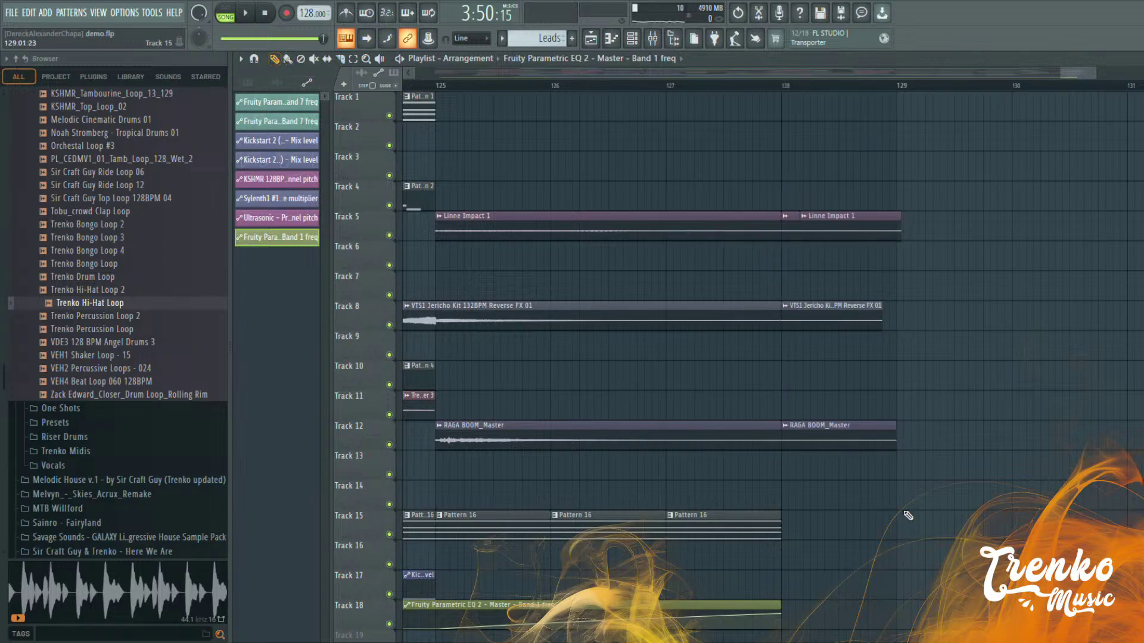
scroll(804, 232, "down", 4)
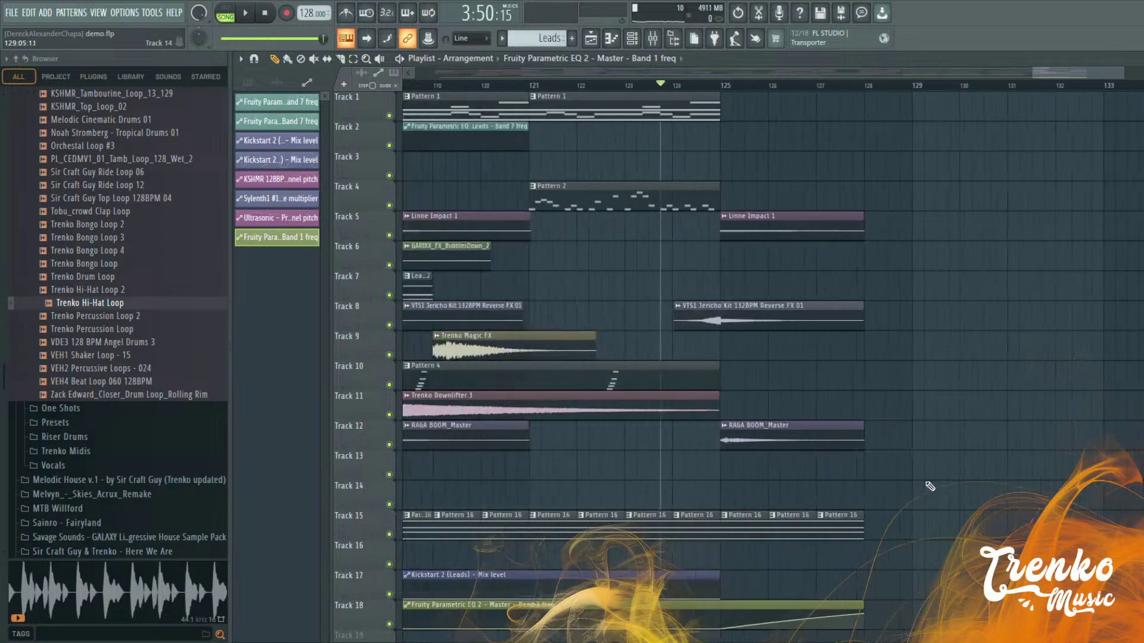
Return to the start of the arrangement and replay the intro several times from just before bar 5
scroll(993, 481, "down", 5)
scroll(1013, 472, "down", 6)
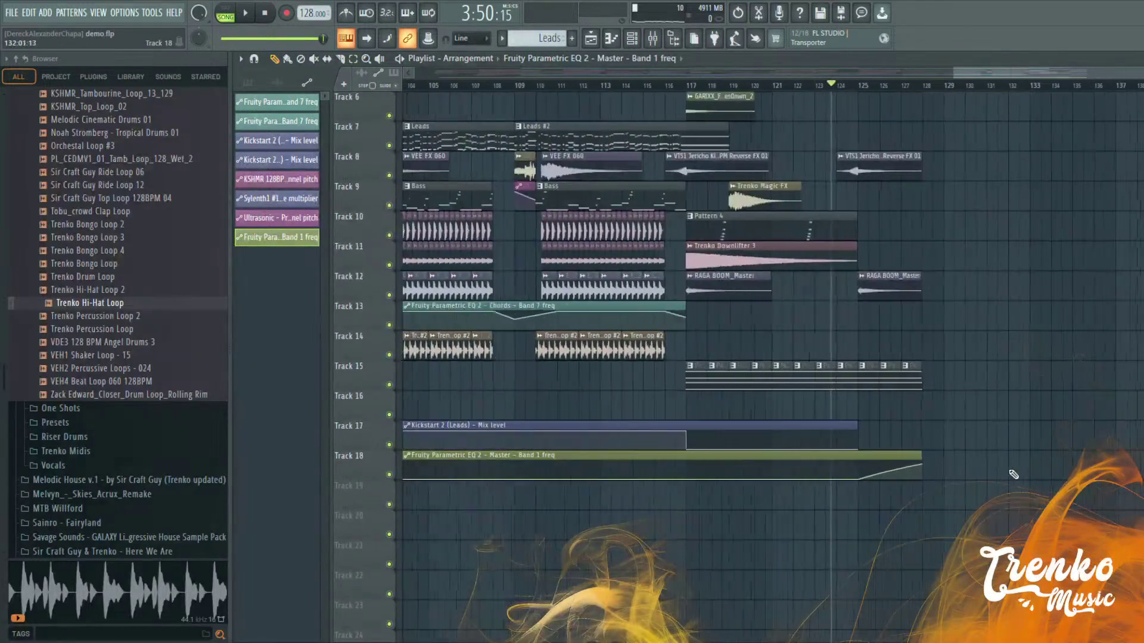
left_click_drag(1006, 79, 434, 119)
key("space")
scroll(450, 157, "up", 3)
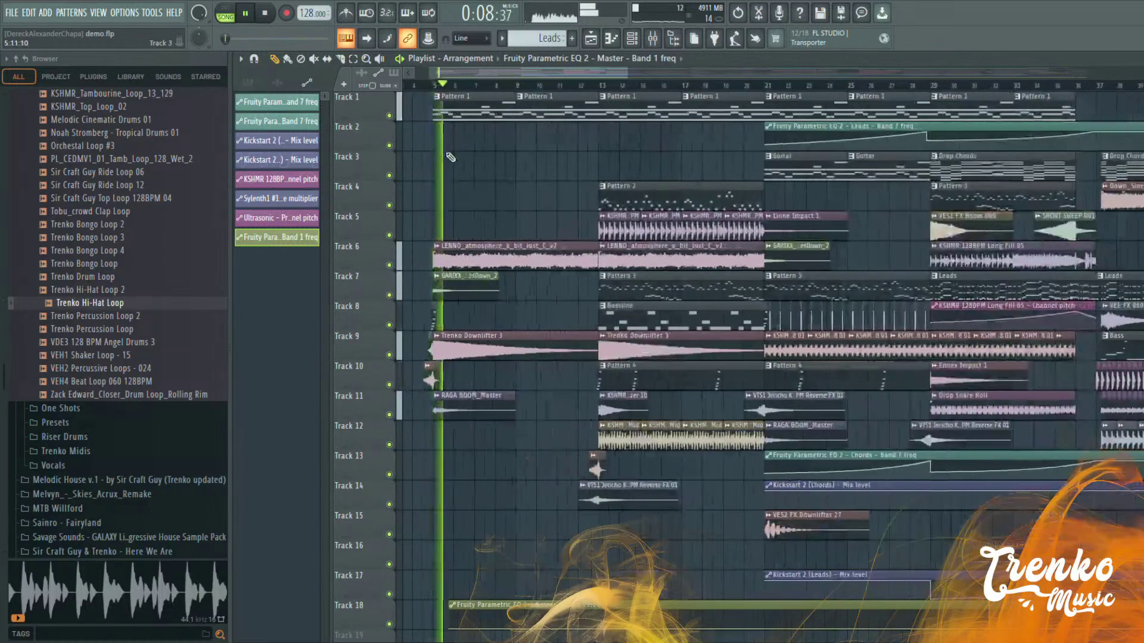
left_click(427, 88)
scroll(427, 89, "up", 3)
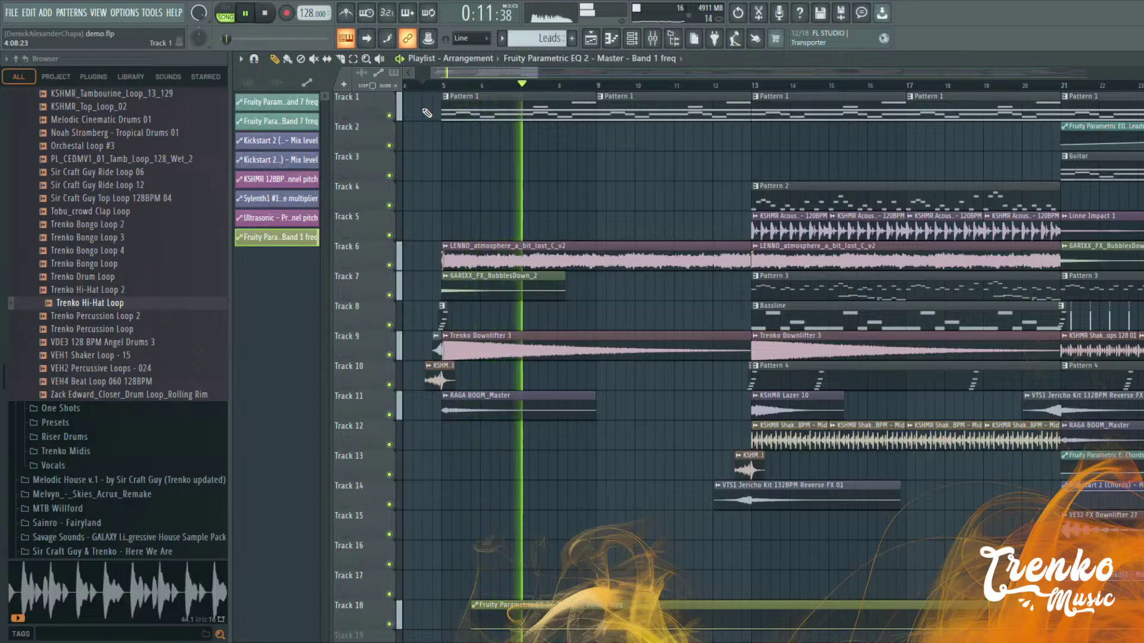
left_click(422, 85)
scroll(414, 99, "up", 2)
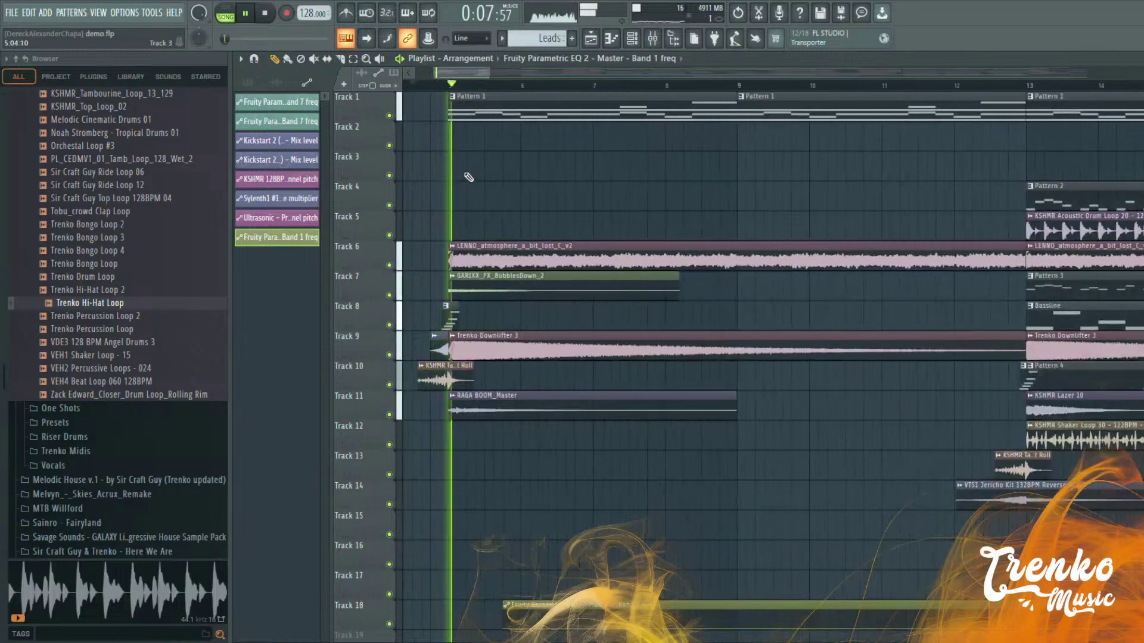
left_click(408, 85)
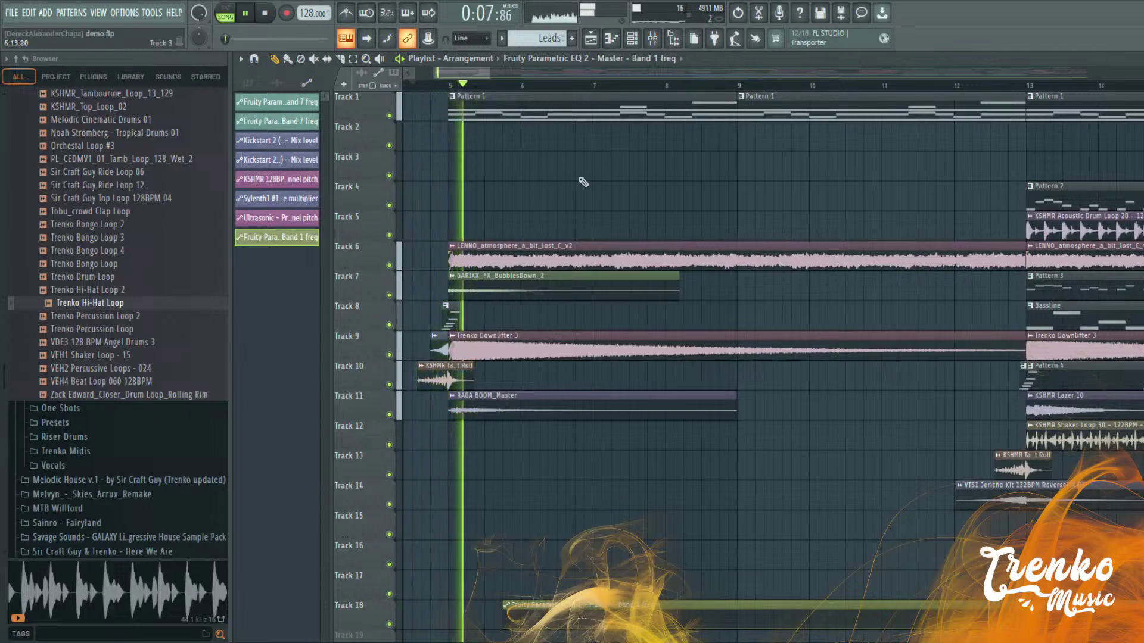
Copy the KSHMR Acoustic Drum Loop 20 clips on Track 5 to fill bars 5 to 13, and play the intro
key("space")
left_click_drag(1067, 216, 657, 231)
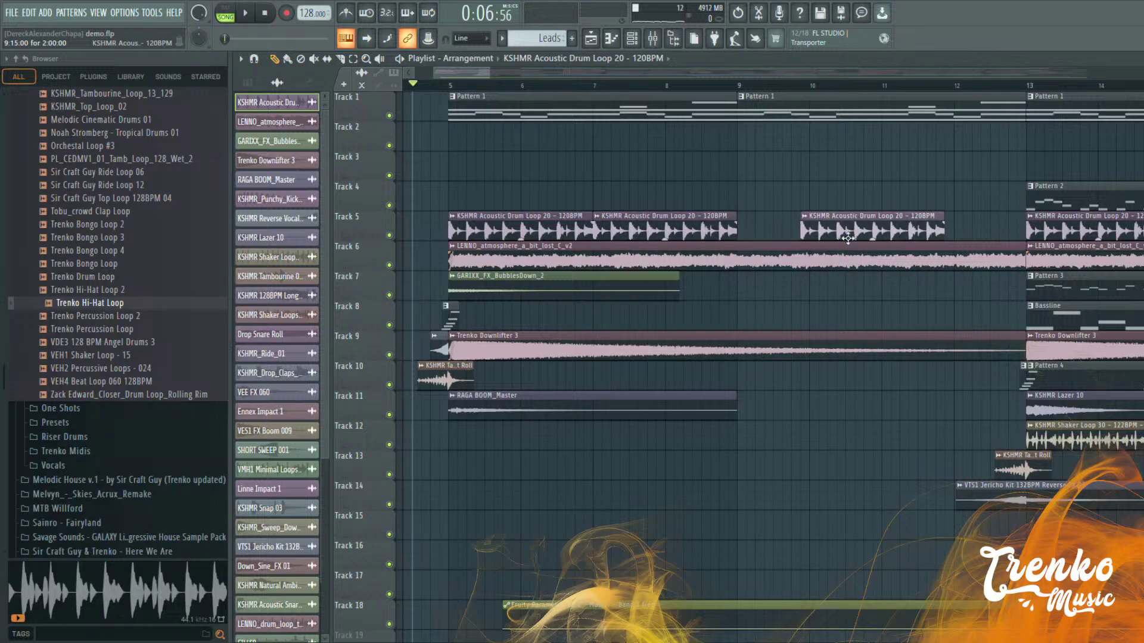
left_click_drag(785, 237, 928, 237)
key("space")
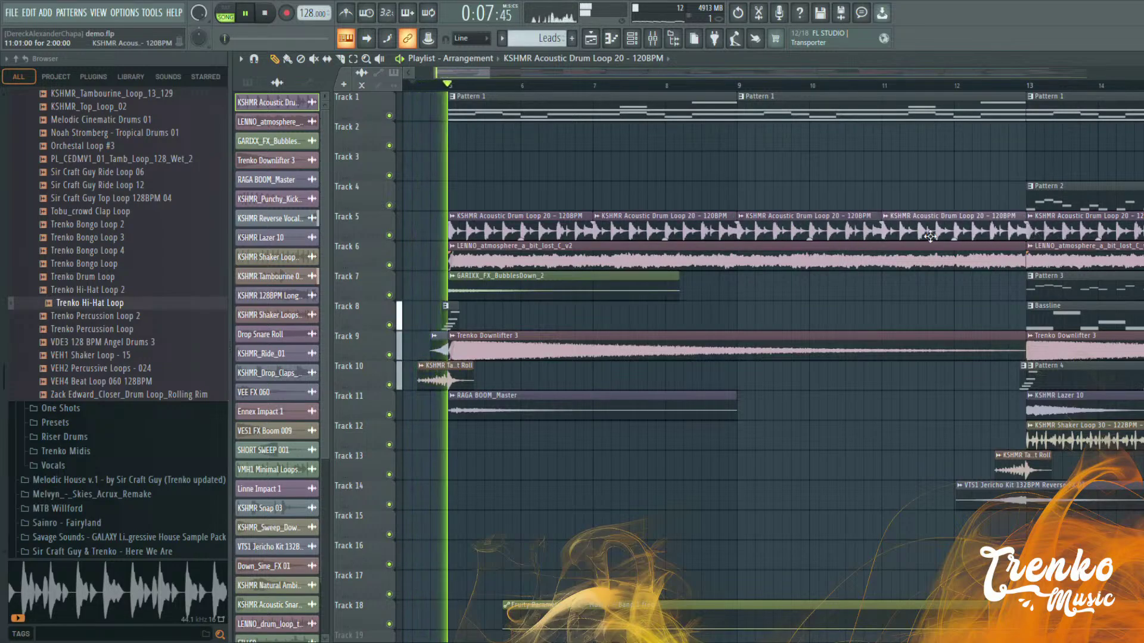
scroll(577, 256, "down", 3)
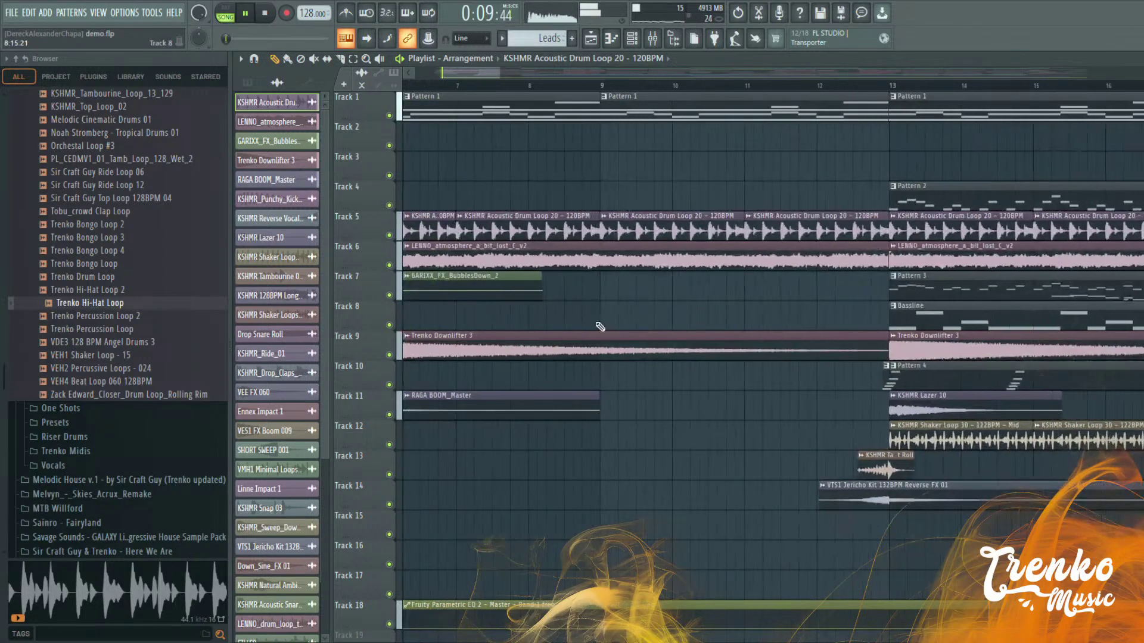
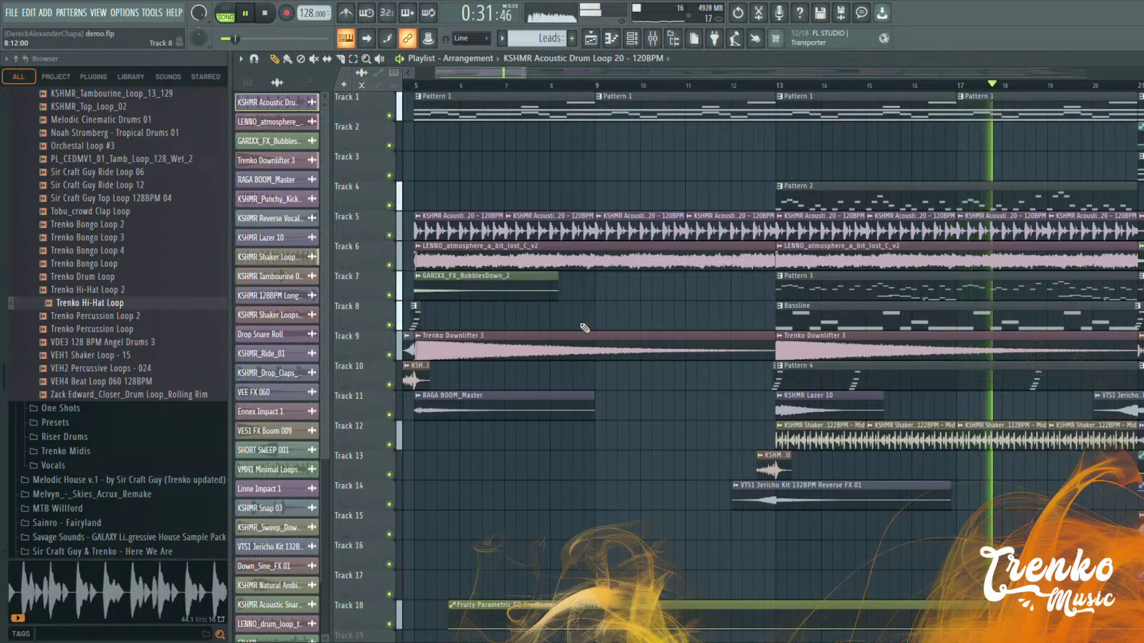
Create an automation clip on Track 19 for the band 7 frequency of the Master's Fruity Parametric EQ 2
scroll(596, 166, "down", 4)
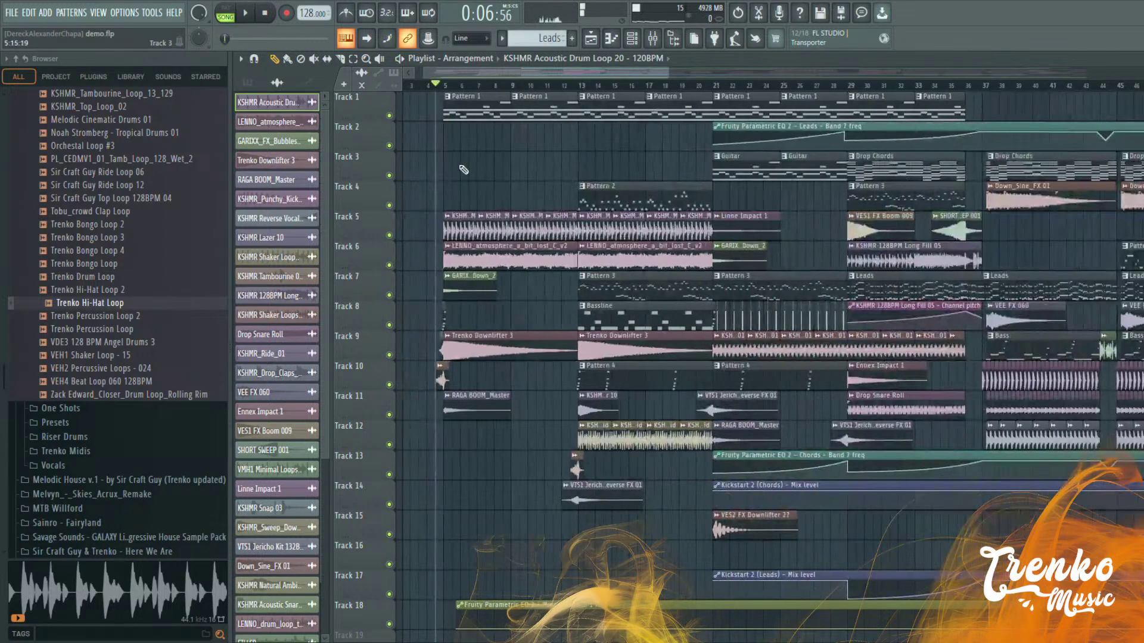
scroll(463, 163, "up", 2)
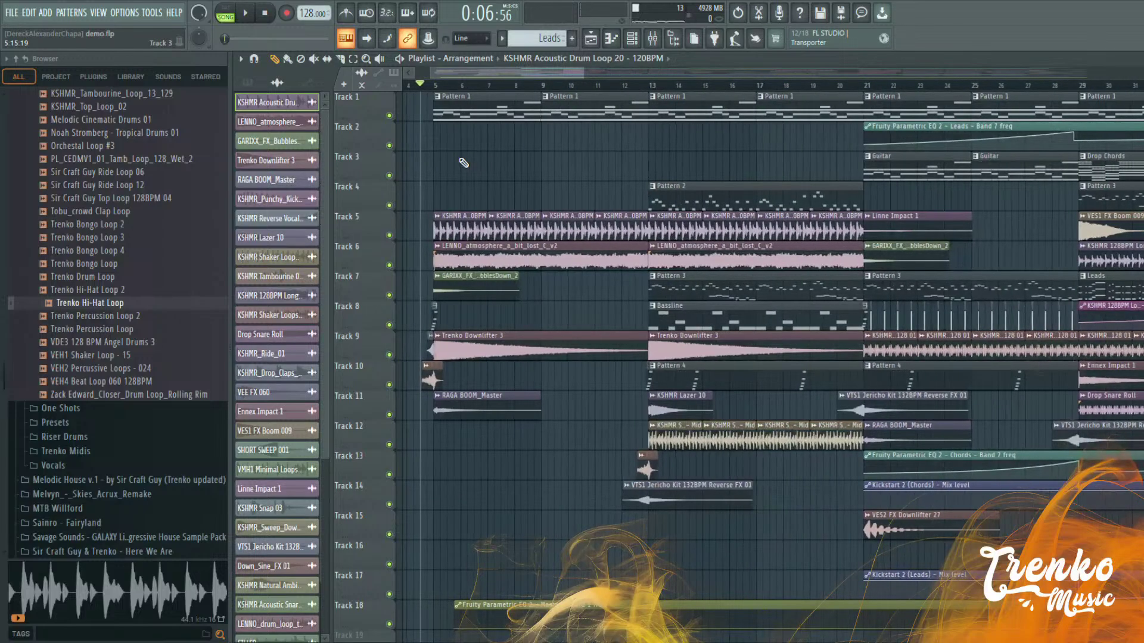
left_click(652, 43)
left_click(1087, 198)
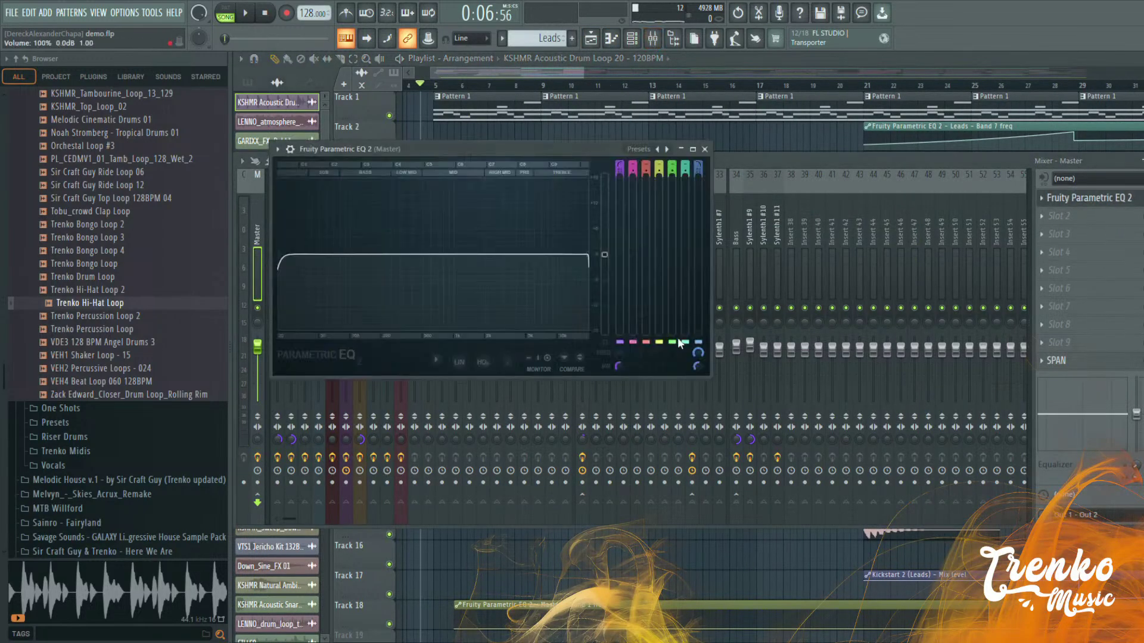
scroll(655, 121, "down", 1)
left_click(526, 74)
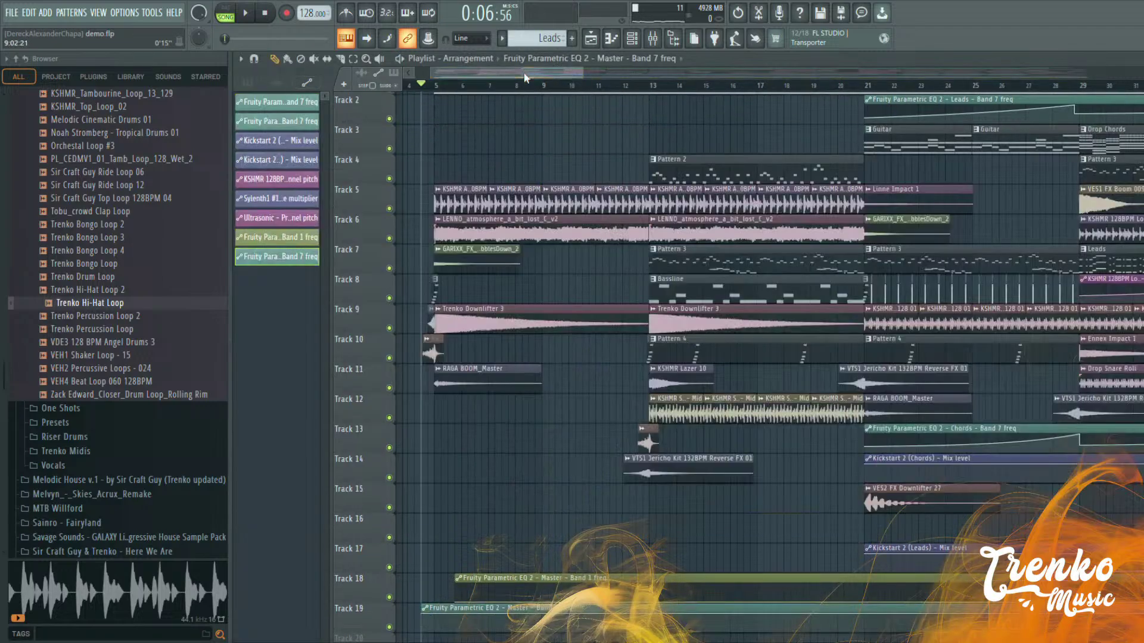
Shape the Master EQ band 7 frequency automation to rise towards bar 5, with the point at 5:01:00 at 80%, while playing the intro
scroll(457, 518, "down", 2)
scroll(443, 546, "up", 2)
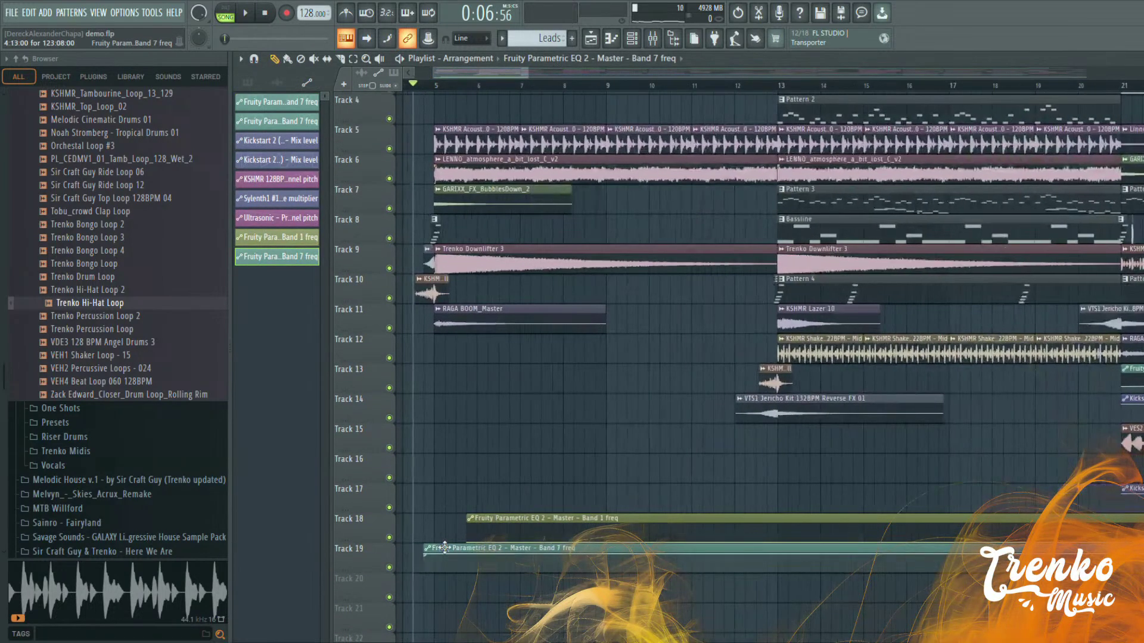
scroll(432, 548, "up", 2)
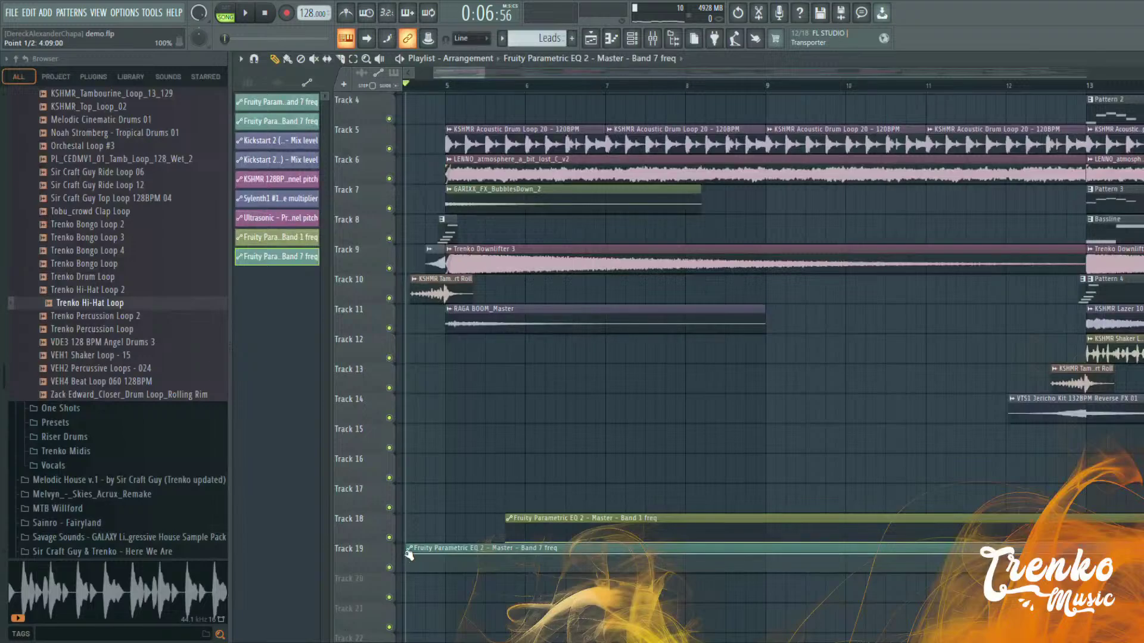
key("space")
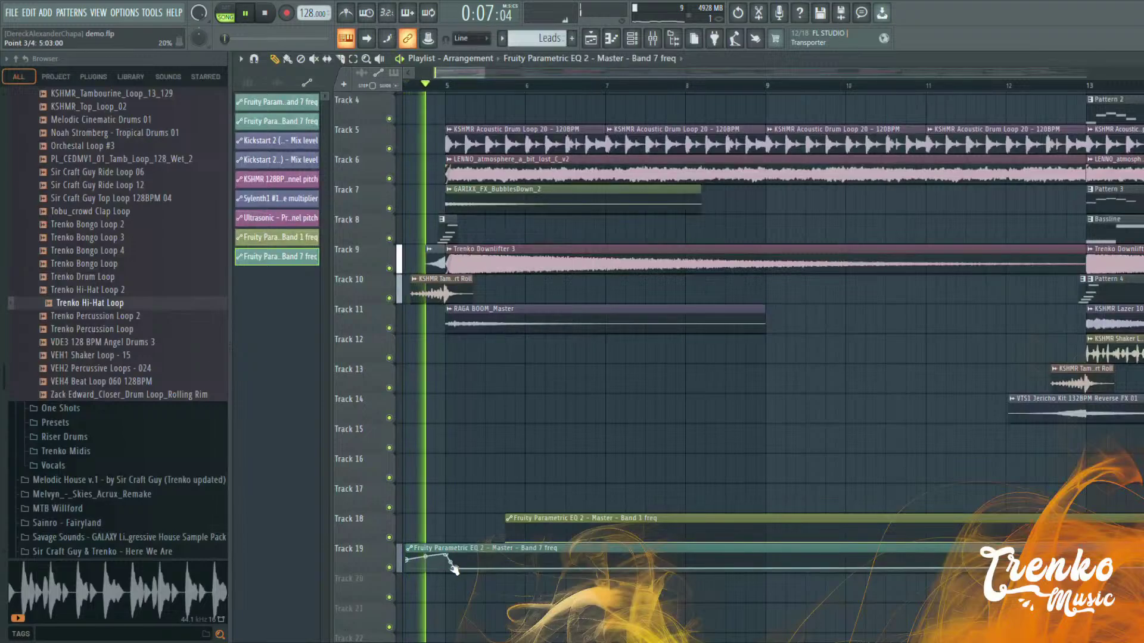
left_click_drag(450, 554, 448, 559)
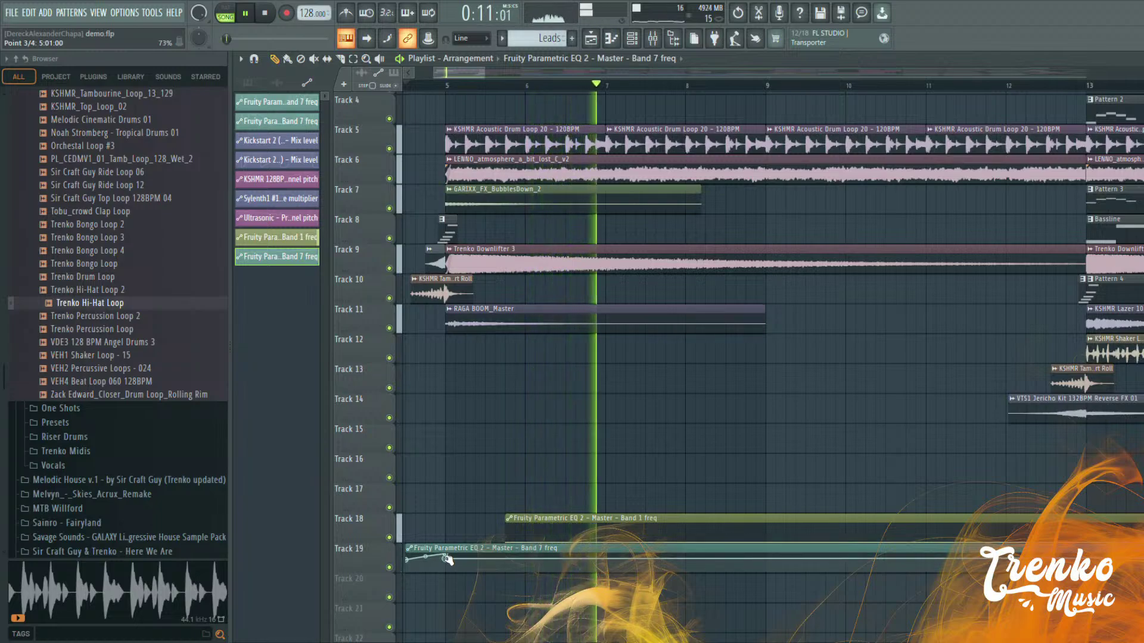
mouse_move(447, 560)
left_mouse_down()
mouse_move(448, 570)
mouse_move(448, 559)
left_mouse_up()
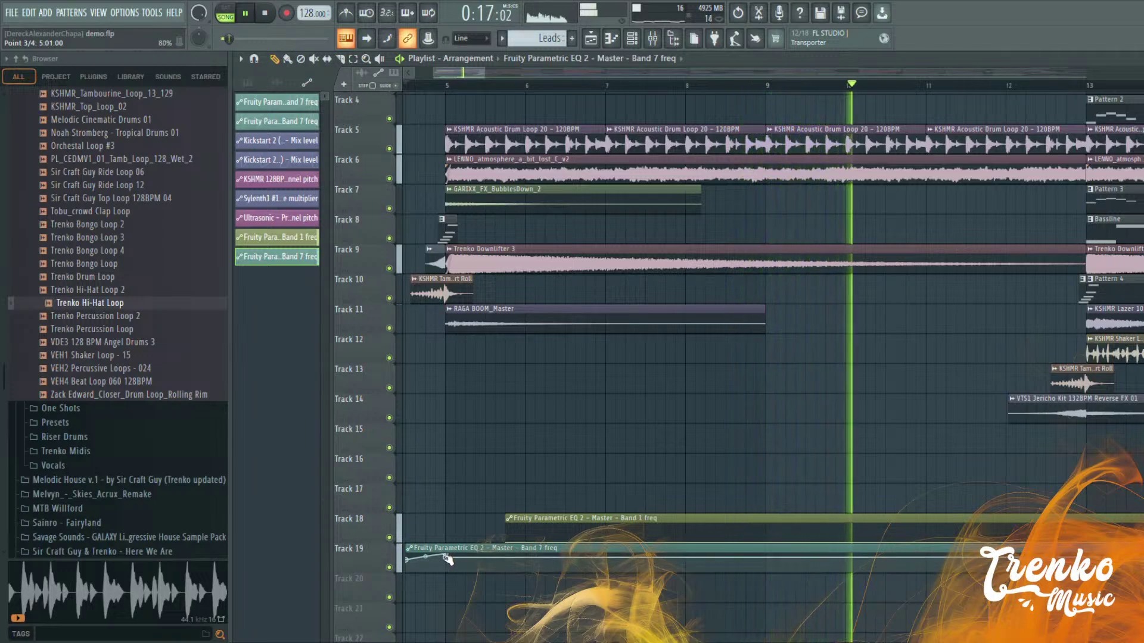
Rework the Master EQ band 7 frequency points before bar 5, raise the 5:01:00 point to 100% and replay the intro
key("space")
key("space")
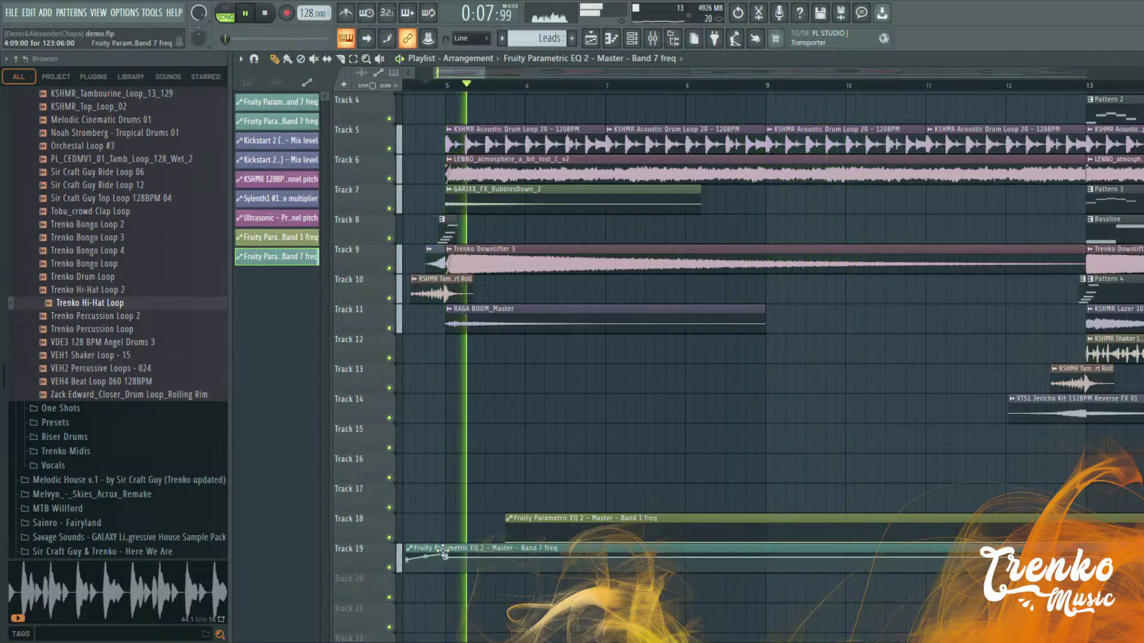
key("space")
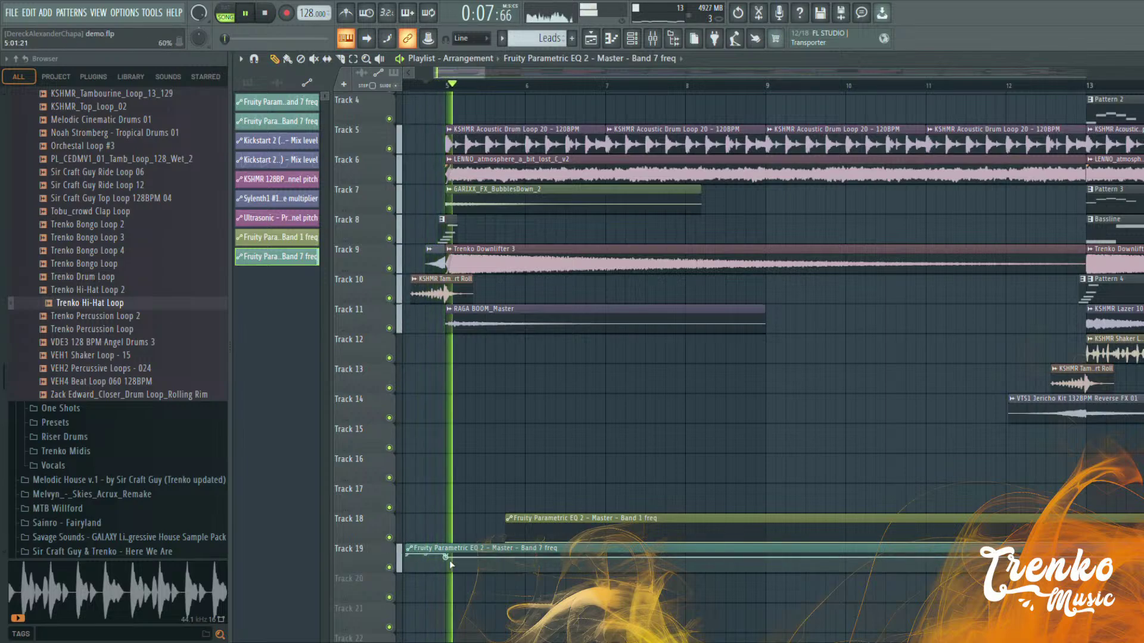
left_click_drag(446, 558, 446, 562)
right_click(445, 557)
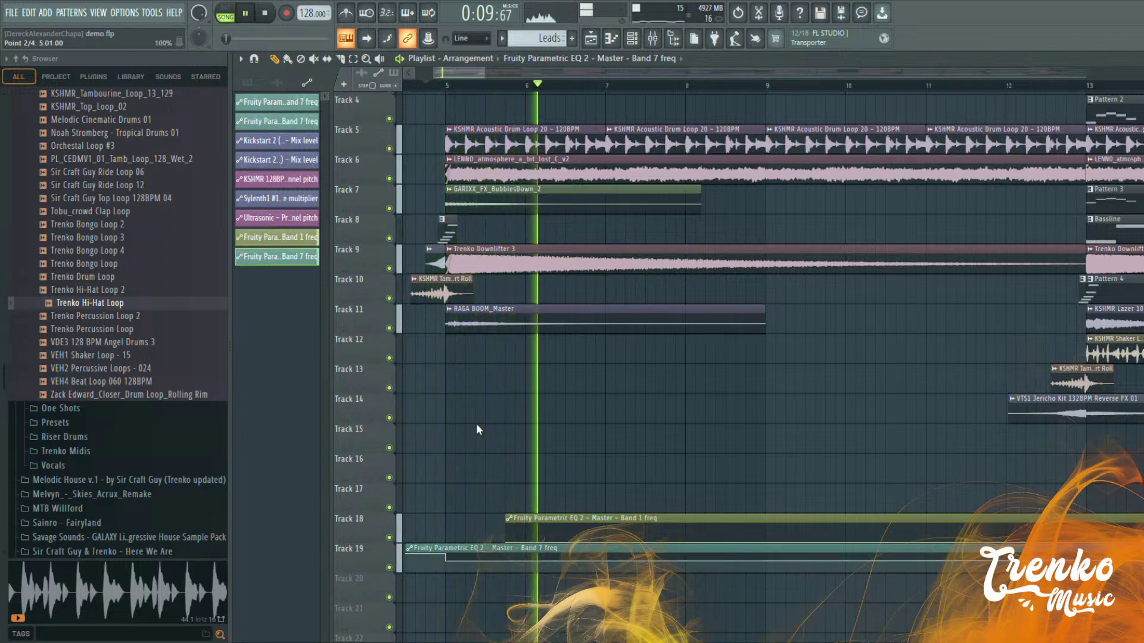
left_click(475, 424)
key("space")
key("space")
left_click_drag(449, 563, 450, 559)
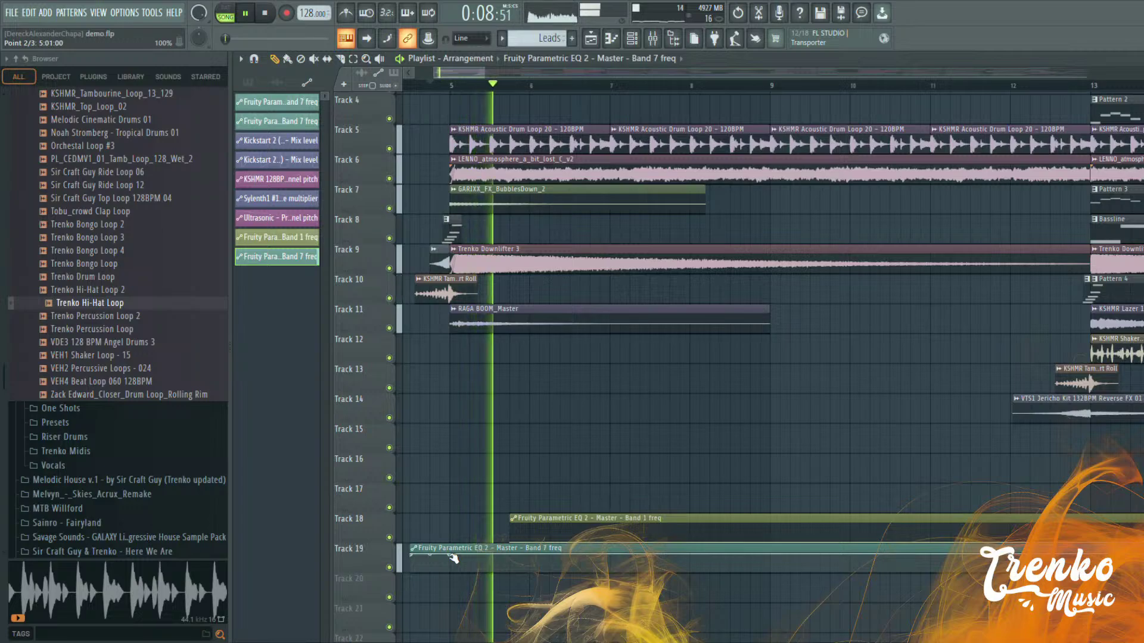
Open the KSHMR Acoustic Drum Loop 20 channel settings and adjust its volume to about 7%
scroll(478, 430, "up", 2)
scroll(478, 430, "up", 1)
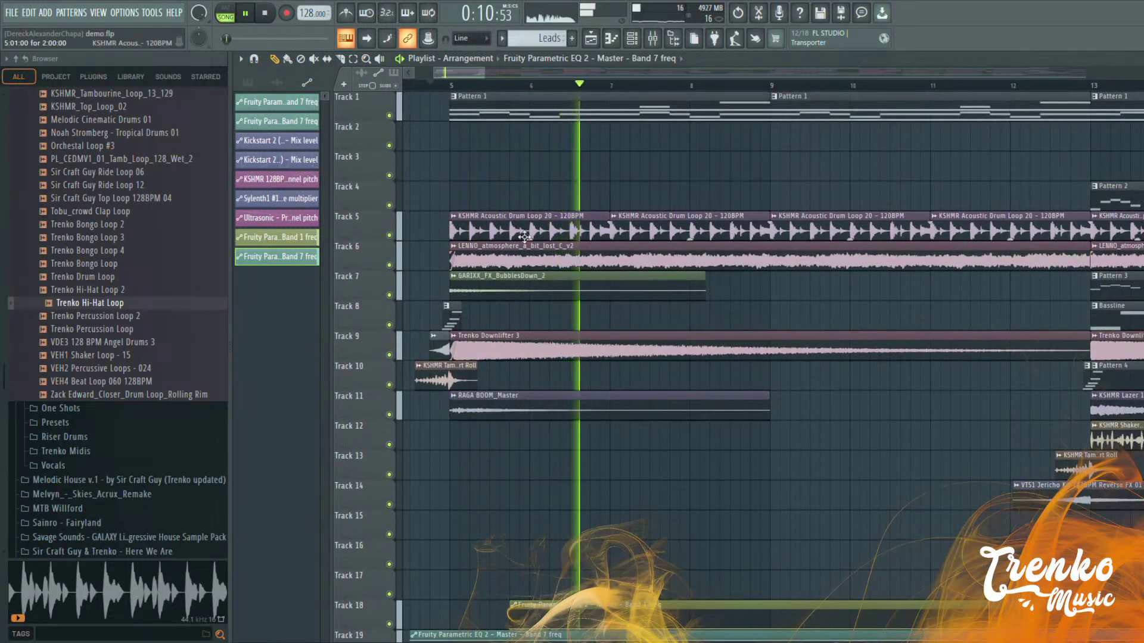
double_click(519, 233)
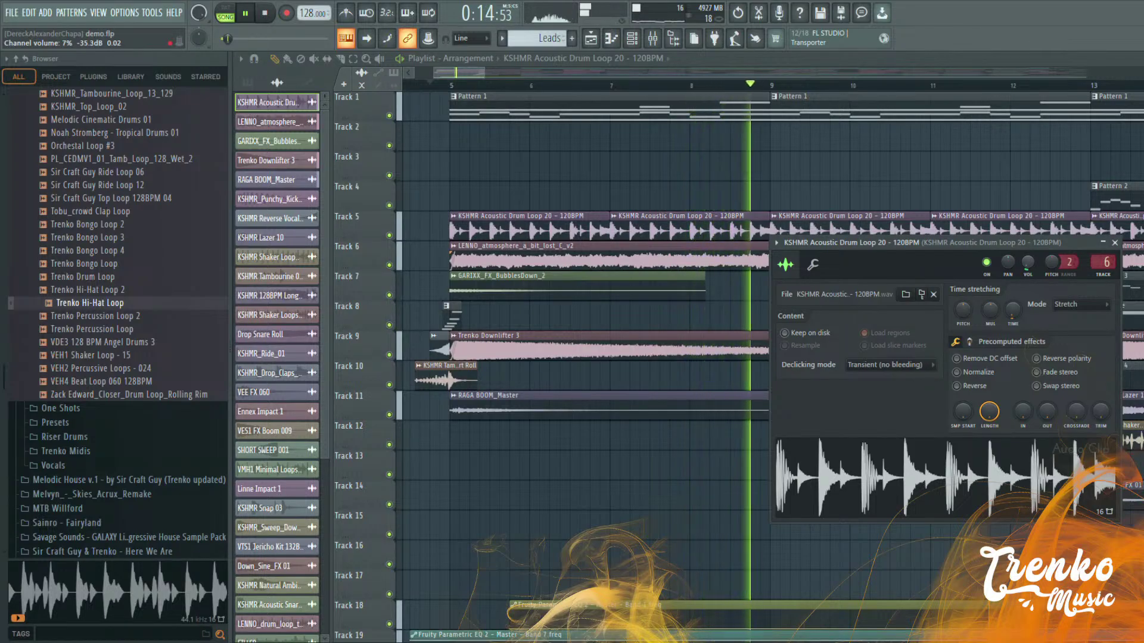
right_click(522, 177)
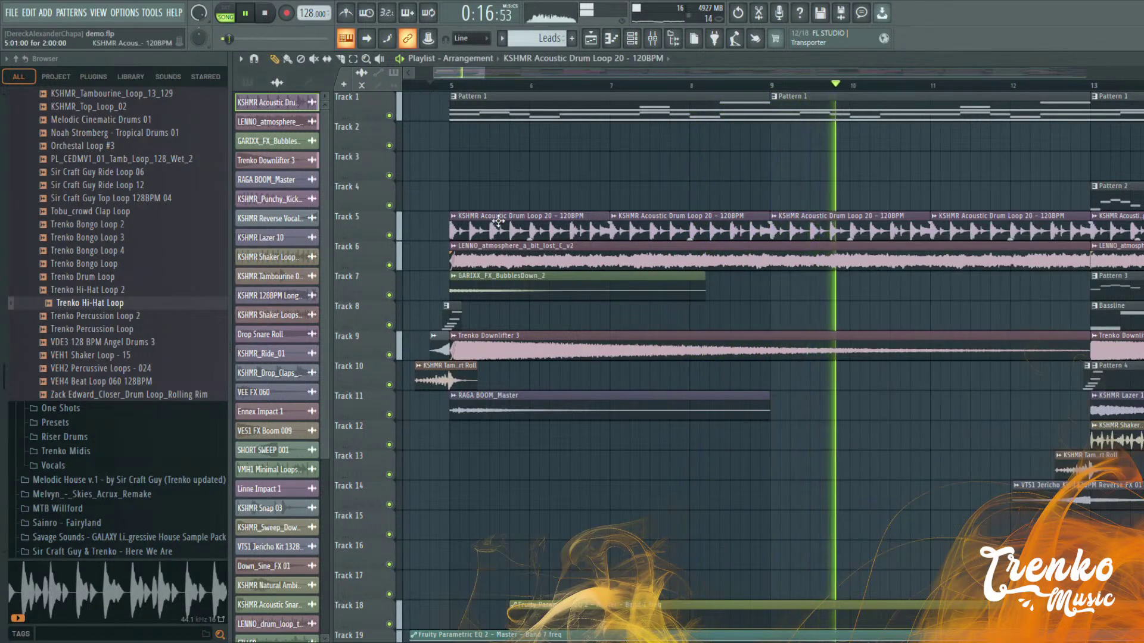
Place a copy of Pattern 2 on Track 4 from bar 5 to bar 13 and replay the intro
scroll(492, 226, "down", 3)
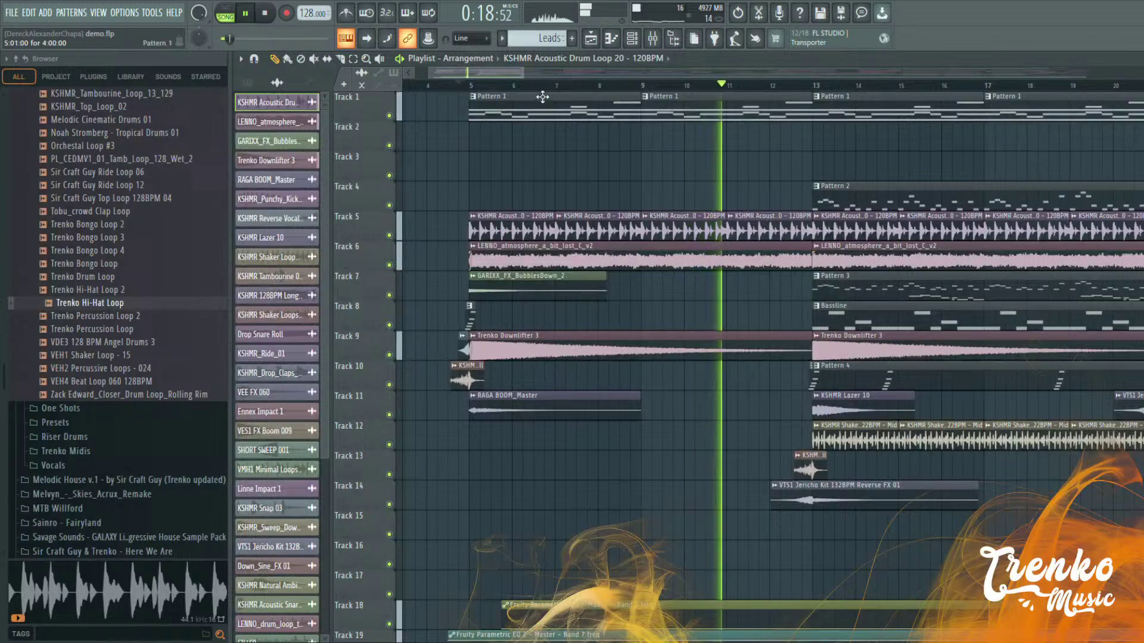
key("F6")
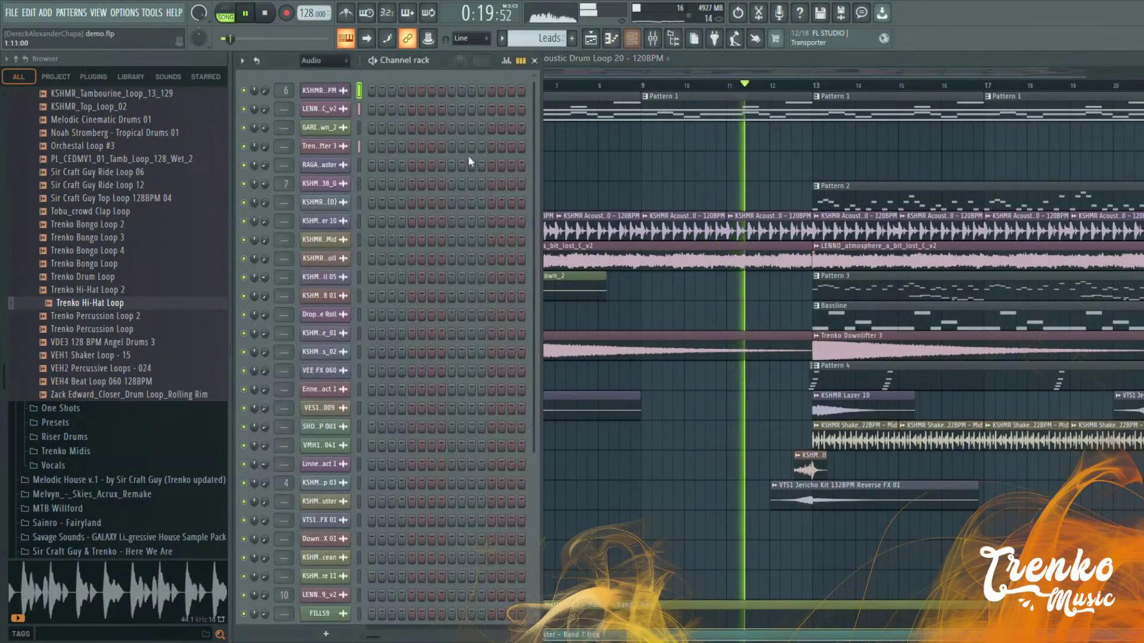
left_click(742, 62)
scroll(571, 315, "down", 3)
scroll(572, 314, "up", 3)
left_click(501, 186)
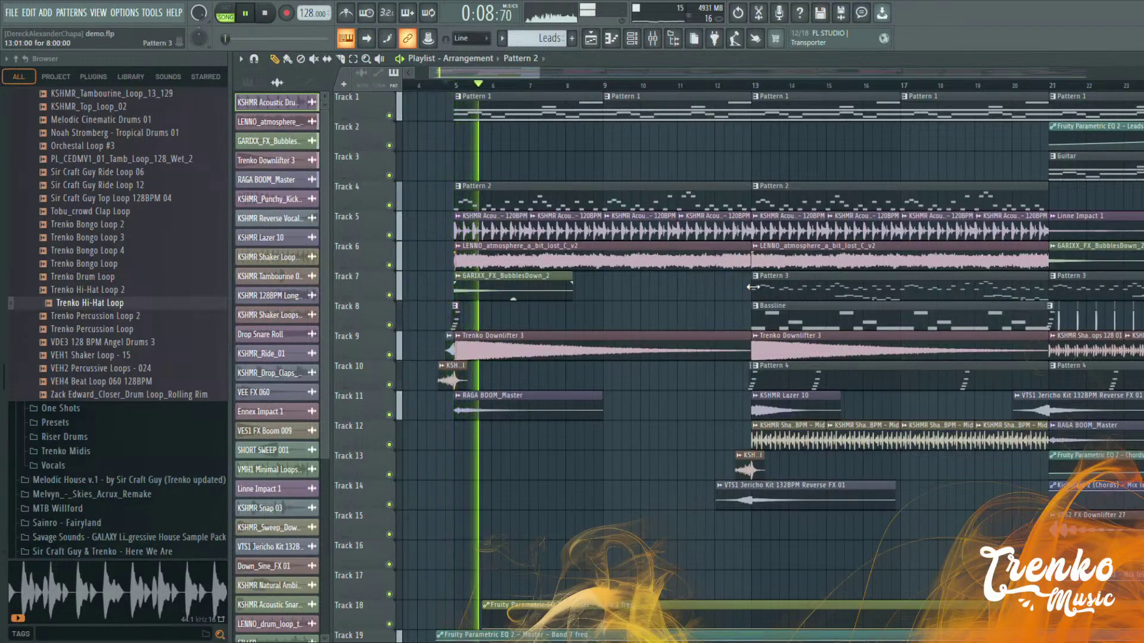
Delete the Master EQ band 7 frequency automation clip from Track 19 and show the automation clips in the picker
scroll(528, 542, "down", 3)
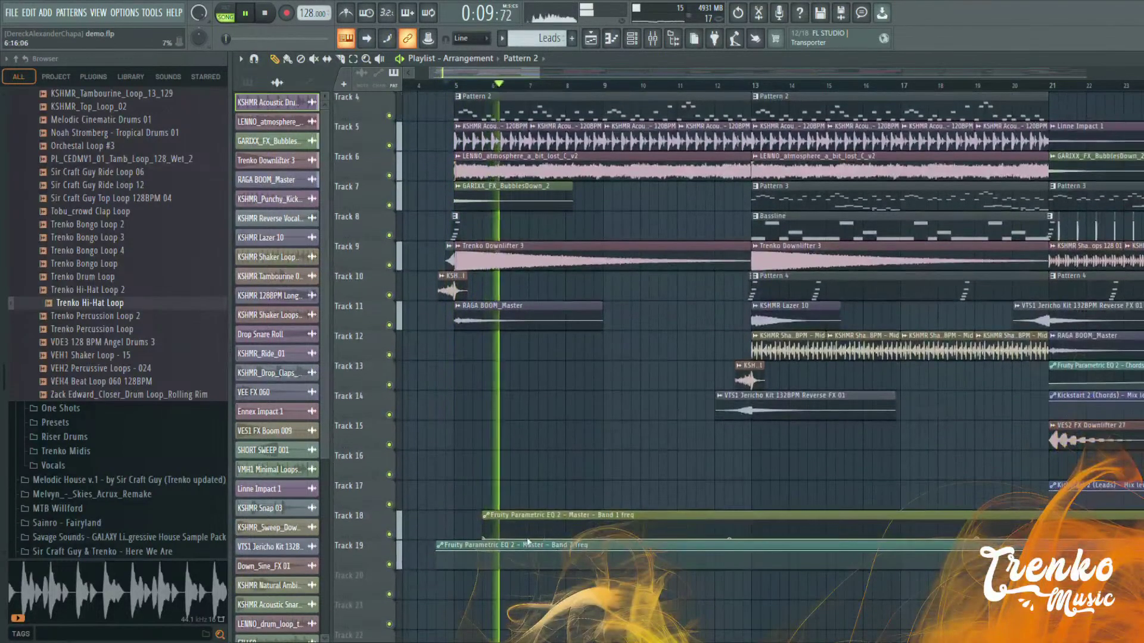
right_click(476, 551)
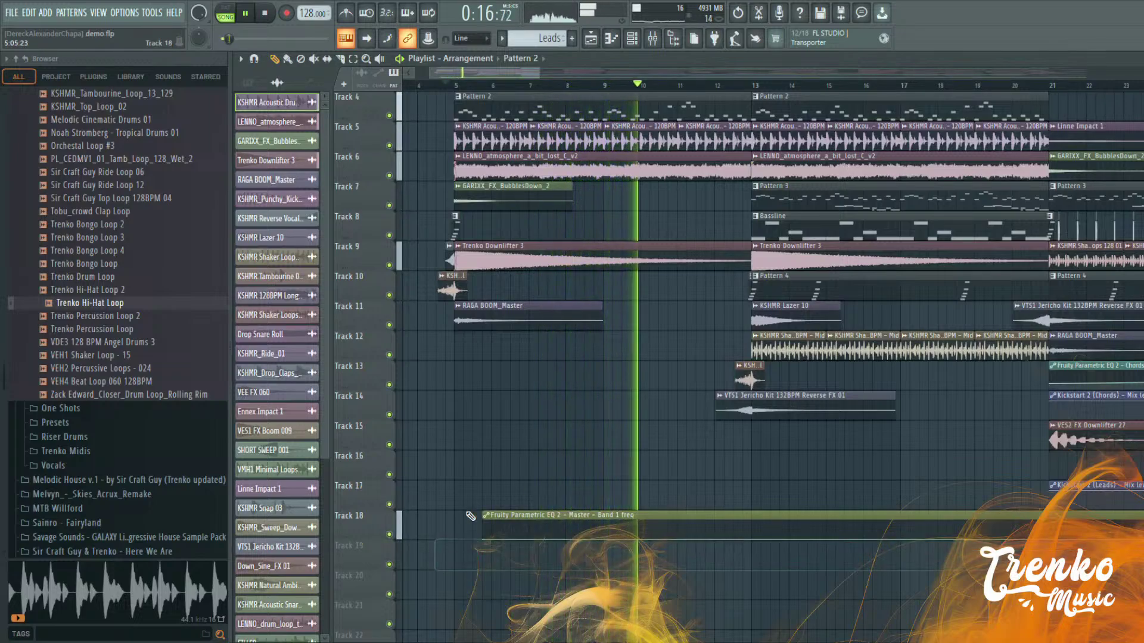
left_click(273, 85)
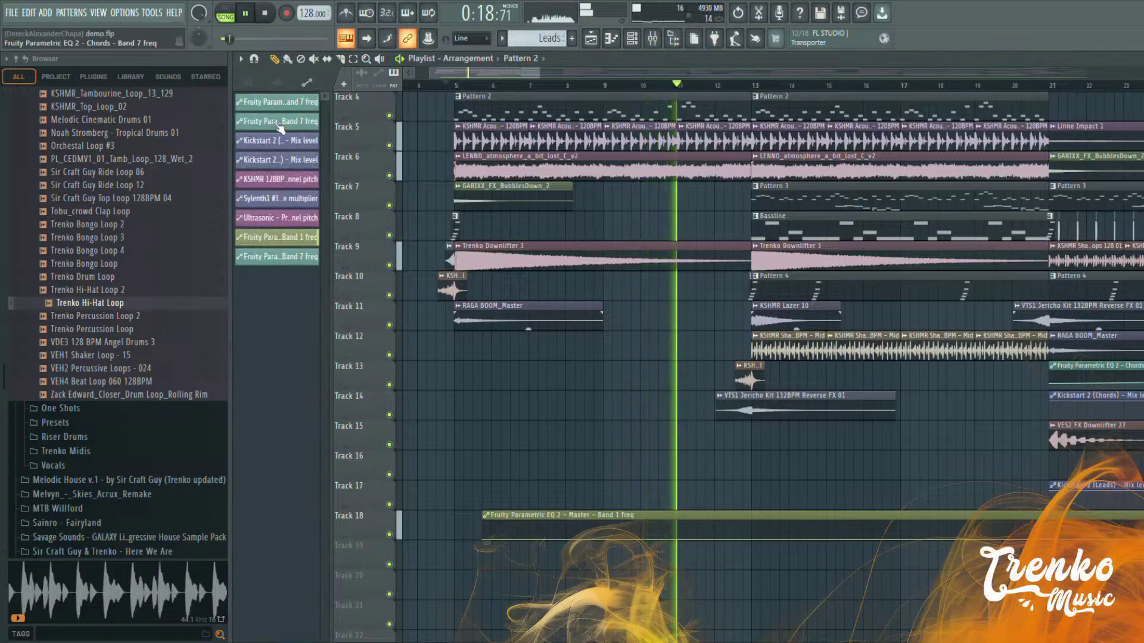
scroll(516, 78, "down", 2)
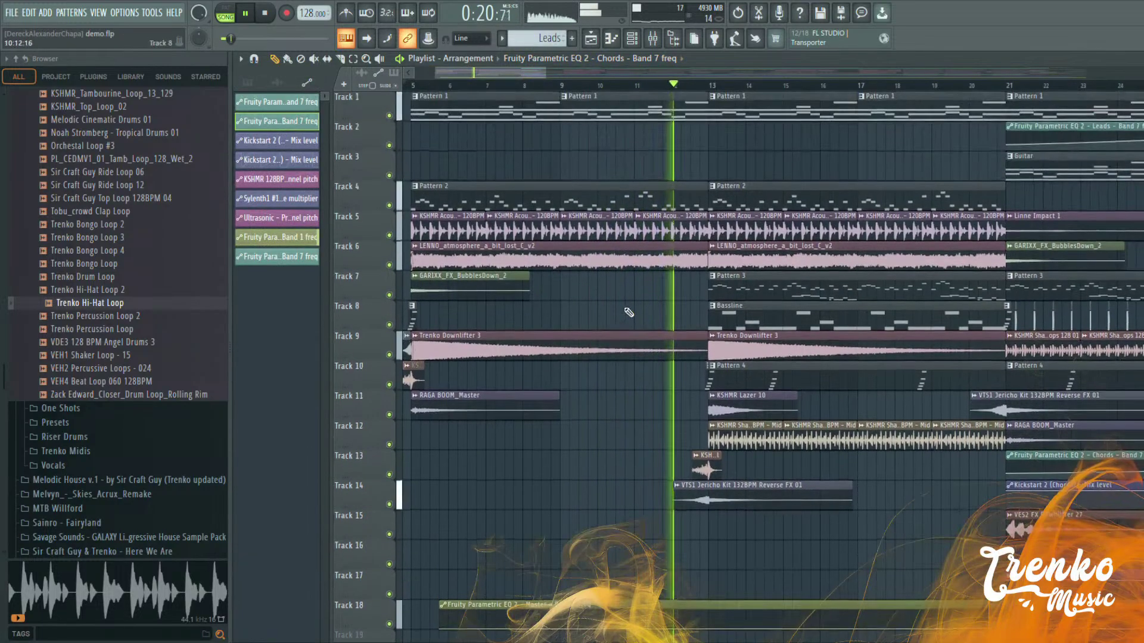
Listen through the intro past bar 13, and replay it from just before bar 5
scroll(728, 395, "up", 3)
scroll(728, 395, "down", 1)
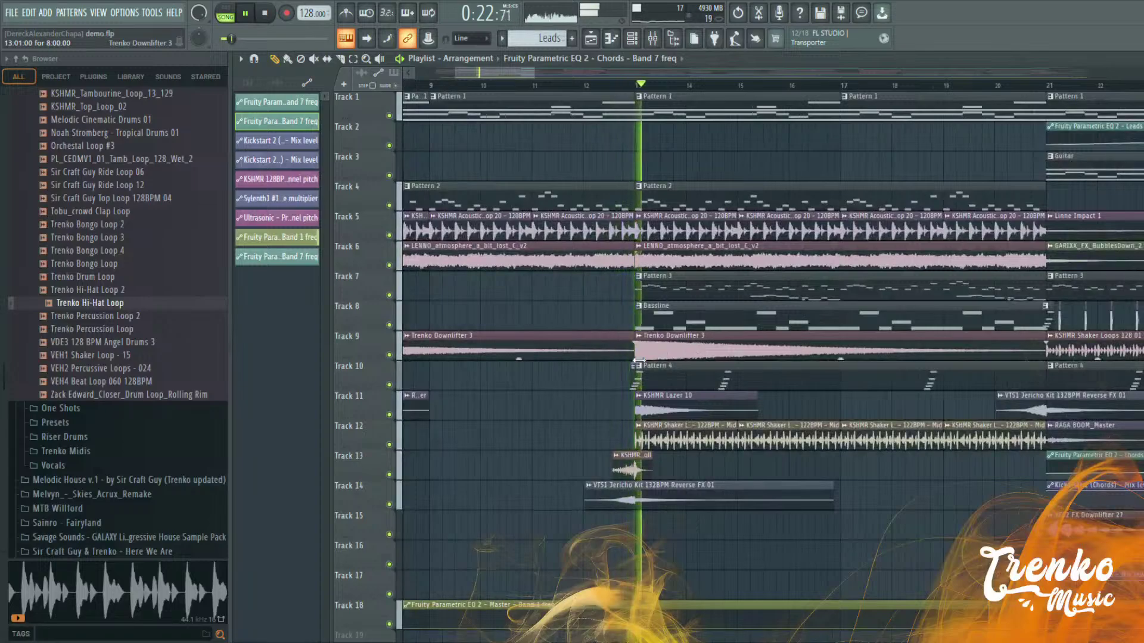
scroll(570, 398, "down", 1)
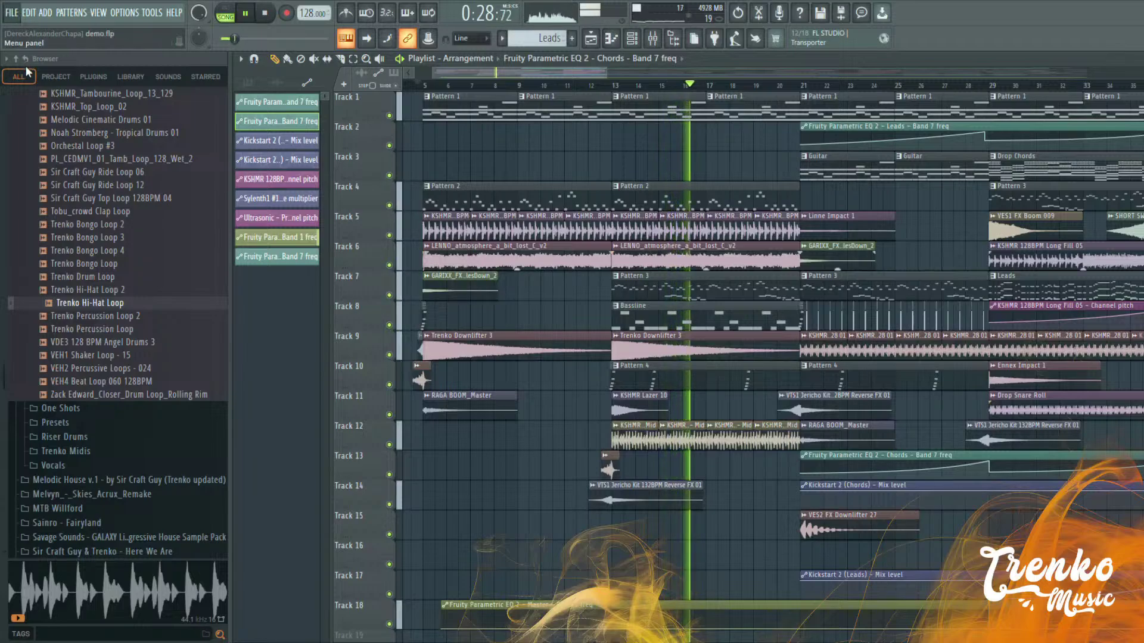
left_click(413, 88)
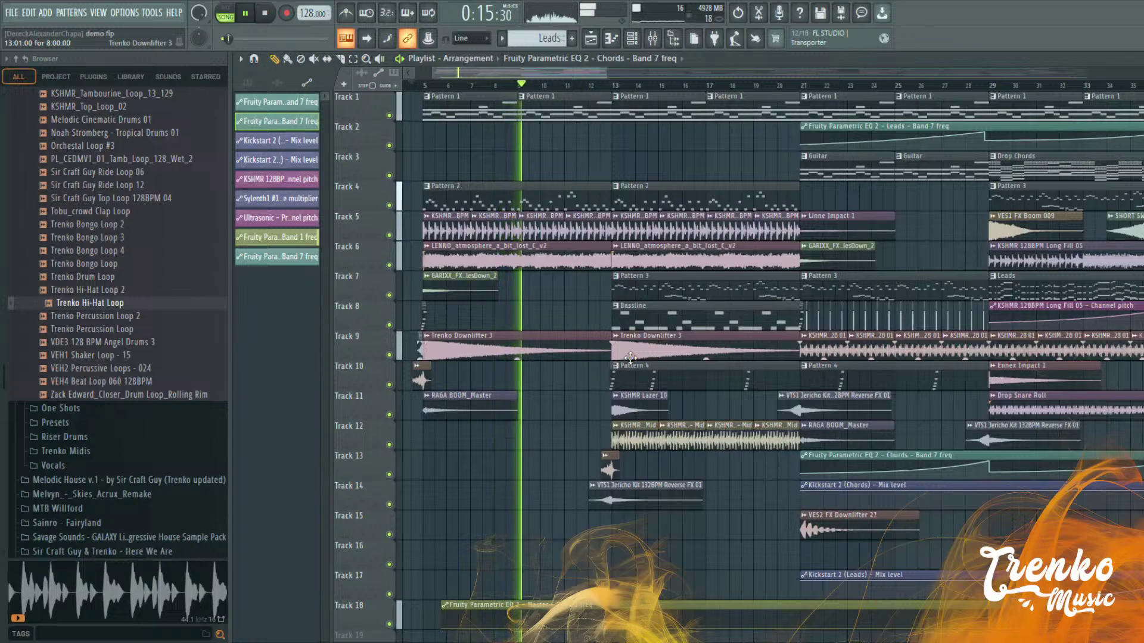
Add Fruity Parametric EQ 2 after OTT on the KSHMR Acoustic Drum Loop 20 mixer track, load the 20Hz + 18kHz cut preset and start playback
double_click(529, 226)
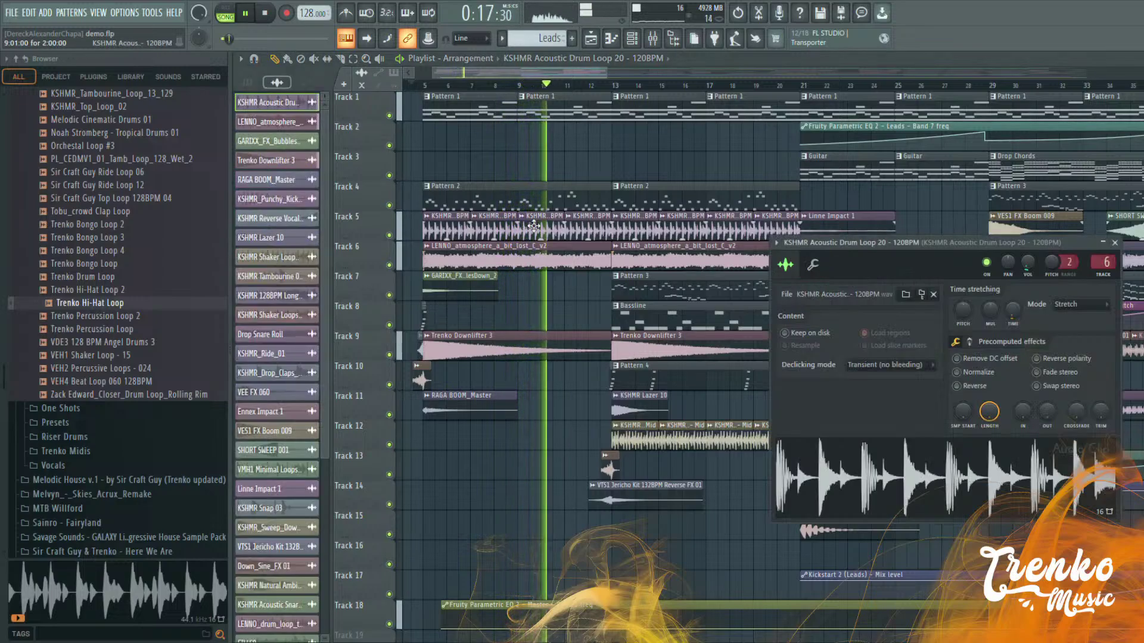
left_click(655, 40)
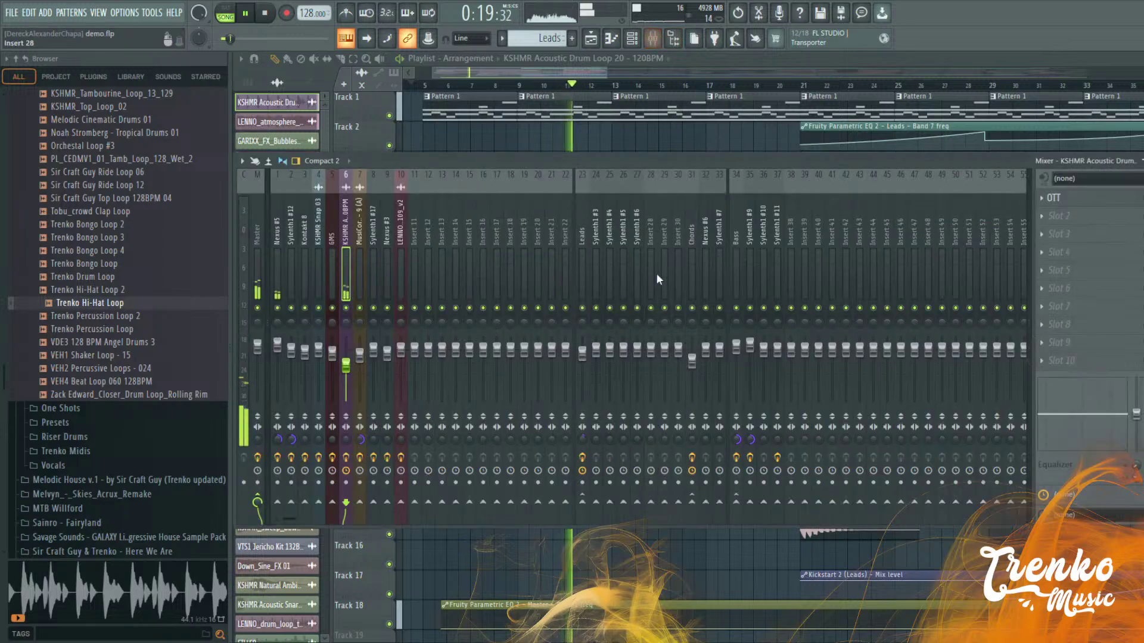
left_click(1060, 202)
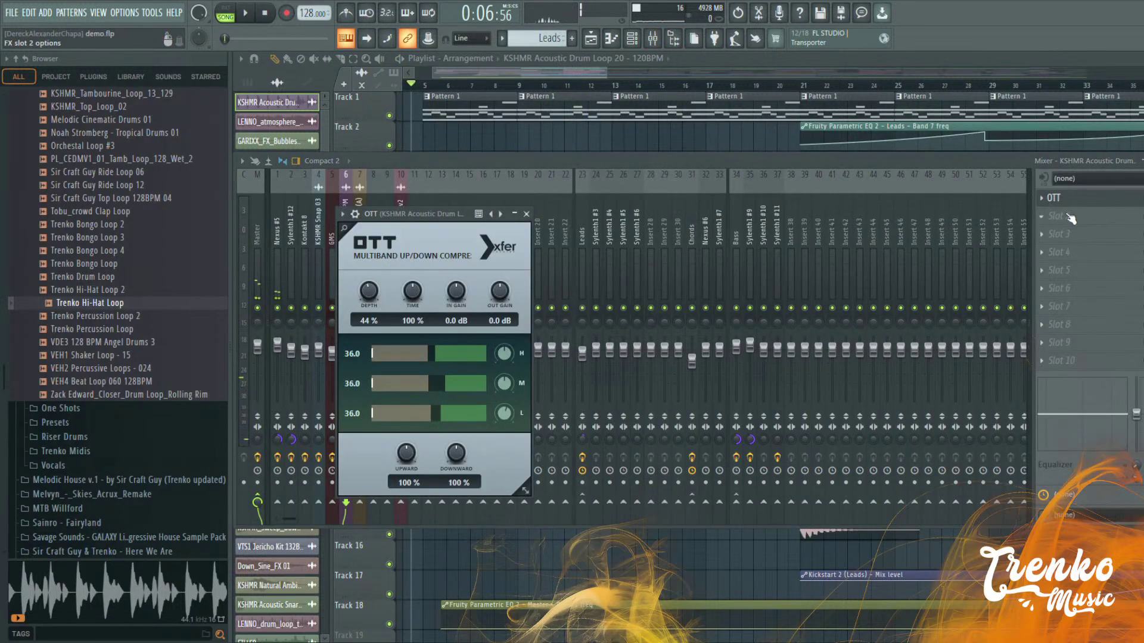
key("Escape")
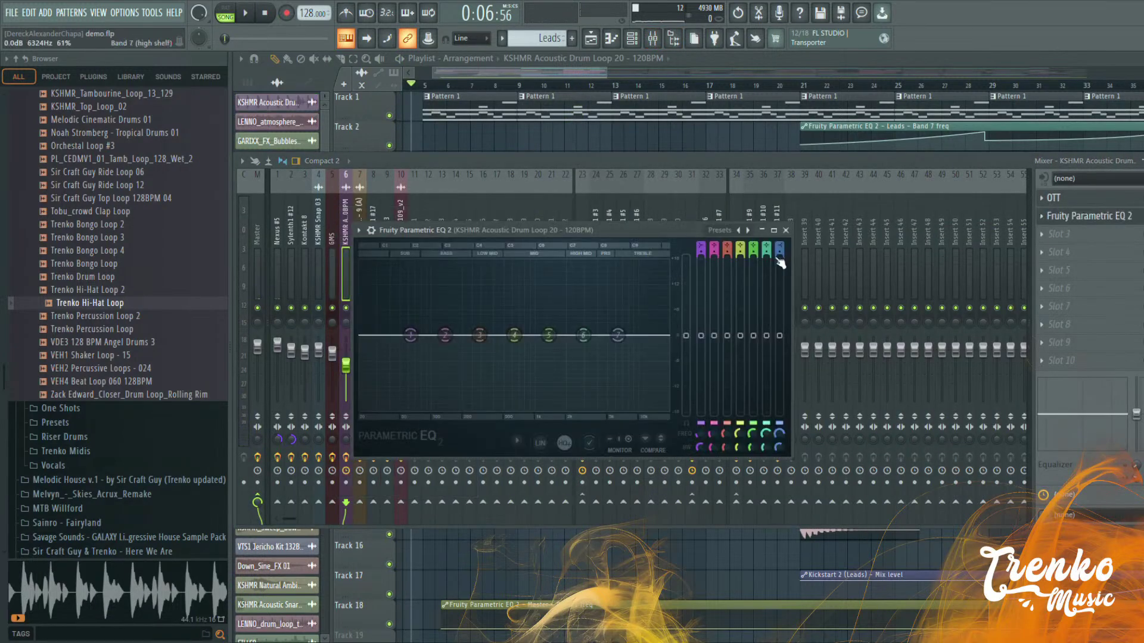
left_click(748, 230)
key("space")
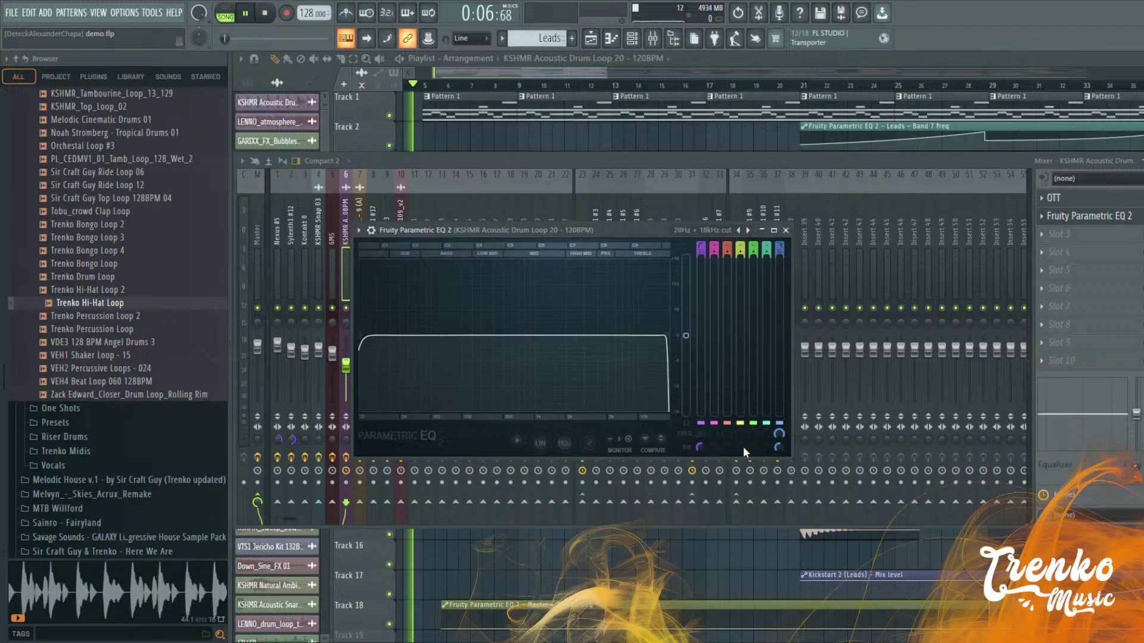
Sweep the drum loop EQ's low and high cuts while listening, leaving the low cut at about 38 Hz and the high cut fully open
left_click_drag(663, 335, 537, 335)
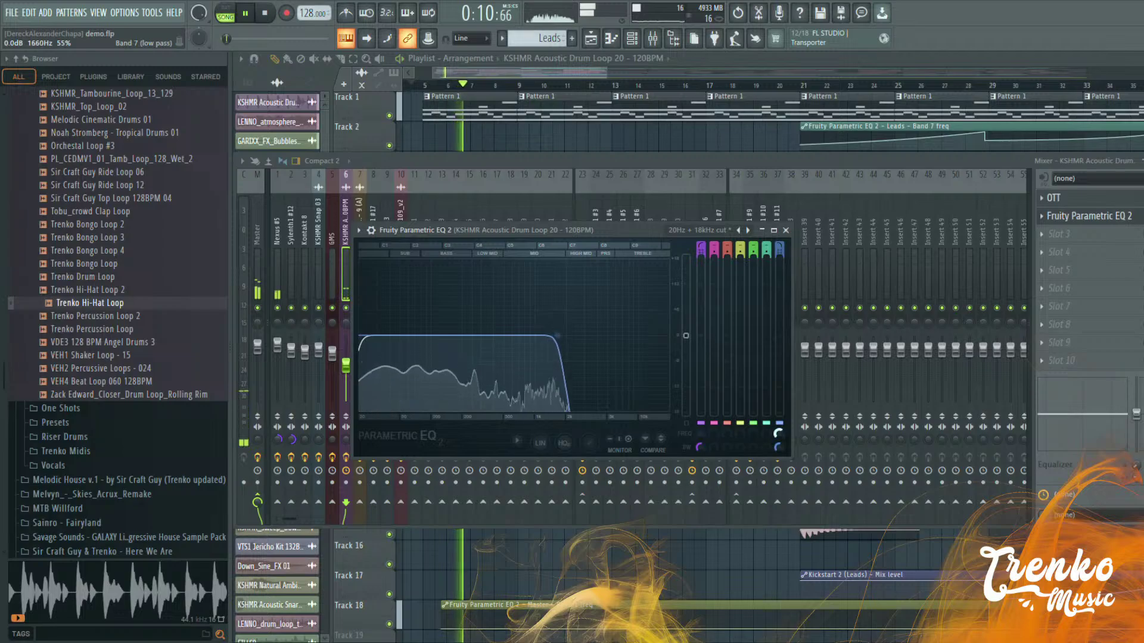
left_click_drag(557, 336, 591, 336)
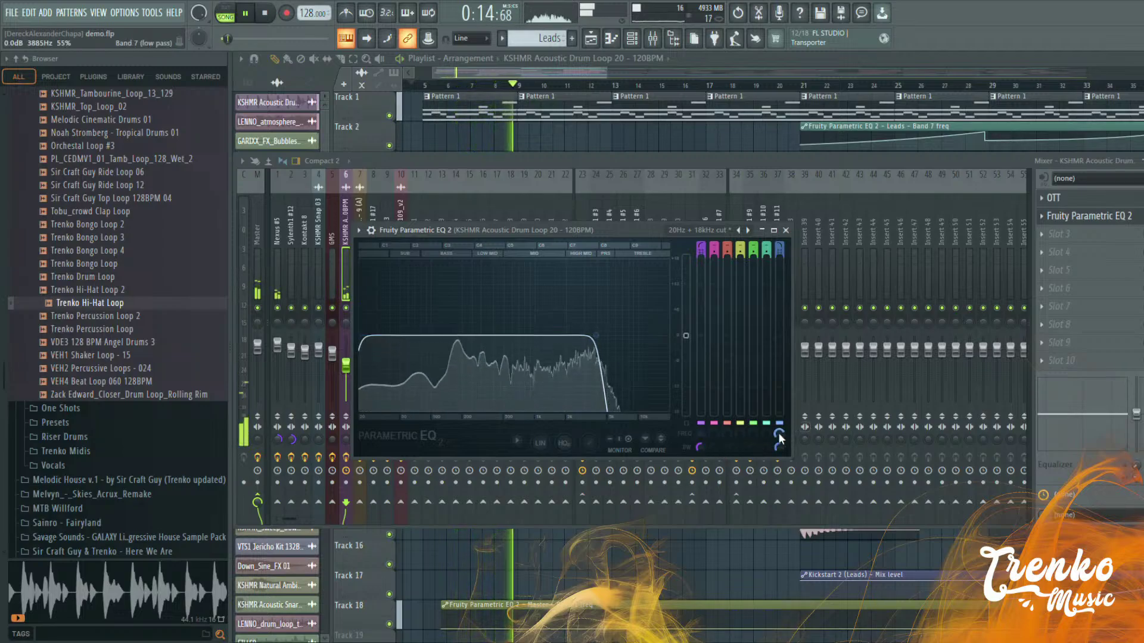
left_click_drag(700, 435, 700, 391)
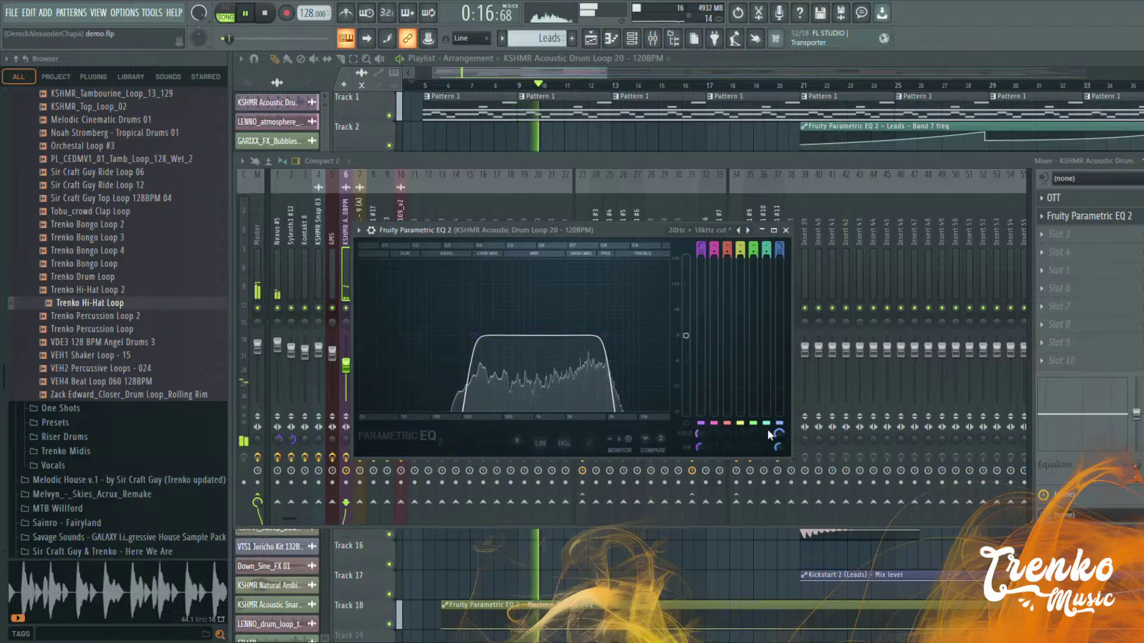
left_click_drag(778, 434, 779, 393)
left_click_drag(697, 434, 697, 461)
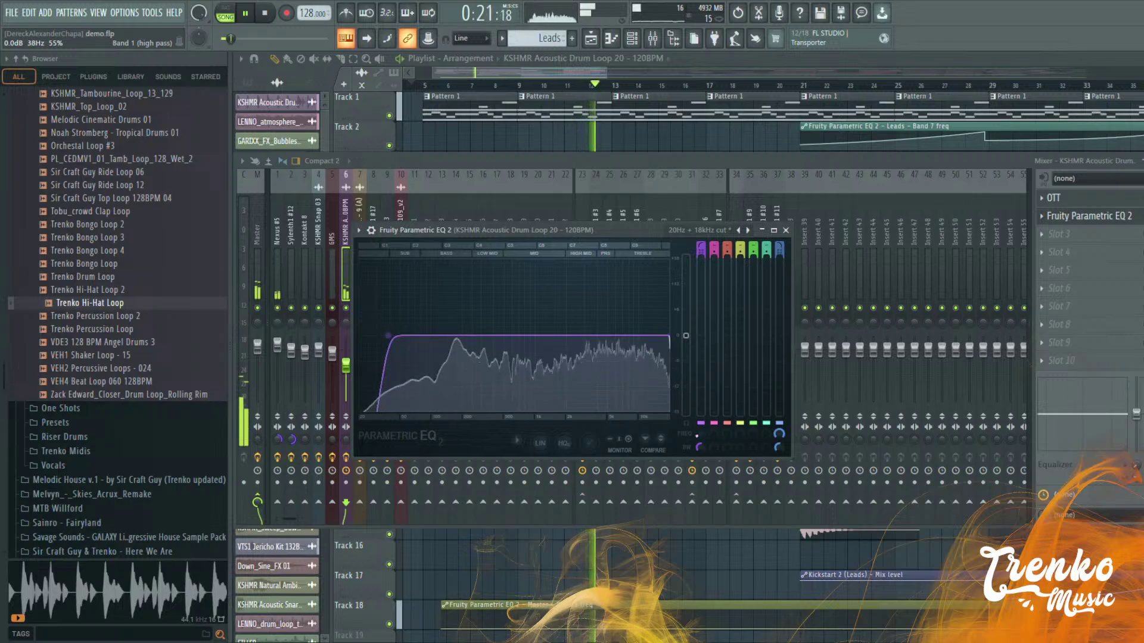
left_click(1066, 216)
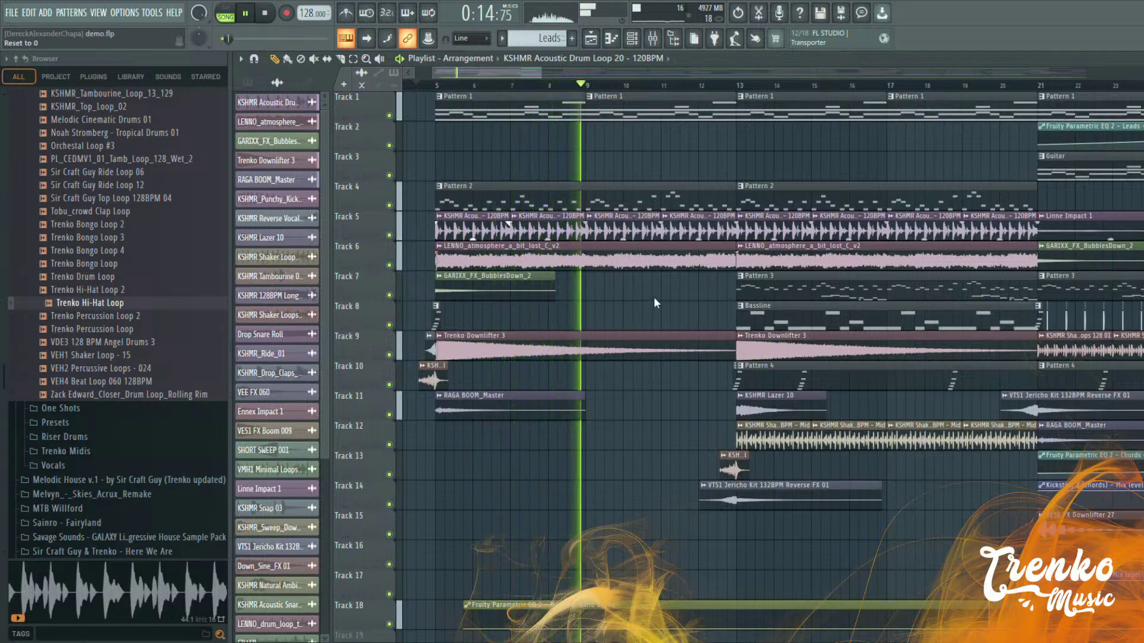
Delete the four KSHMR Acoustic Drum Loop 20 clips between bars 5 and 13 on Track 5 and replay from about bar 12
right_click(686, 233)
right_click(620, 233)
right_click(548, 233)
right_click(471, 233)
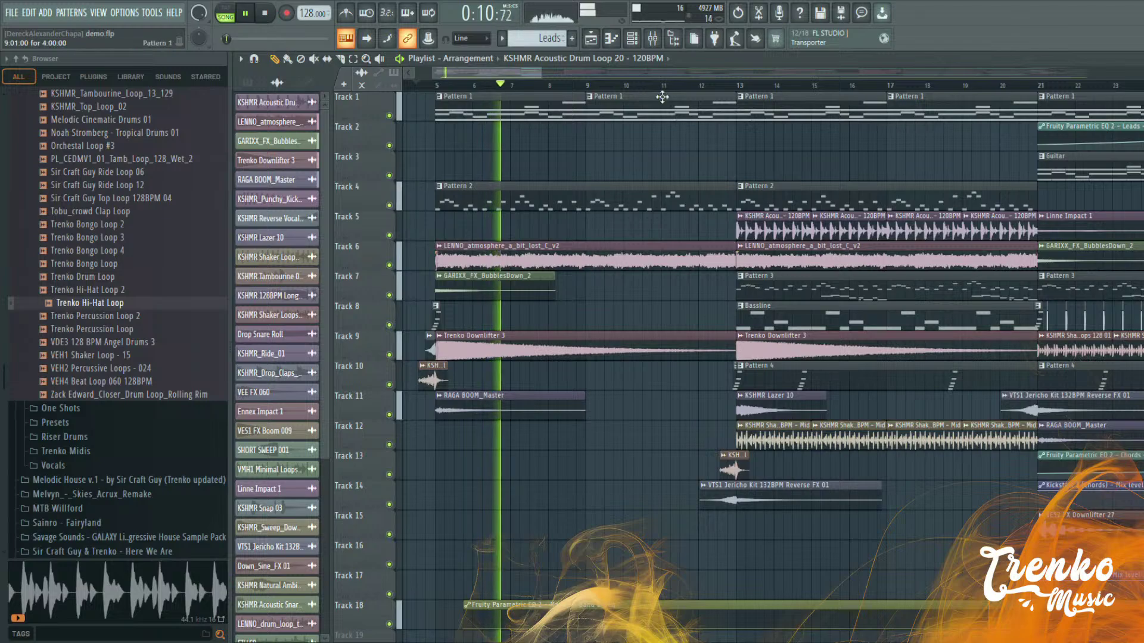
left_click(701, 87)
scroll(701, 89, "up", 3)
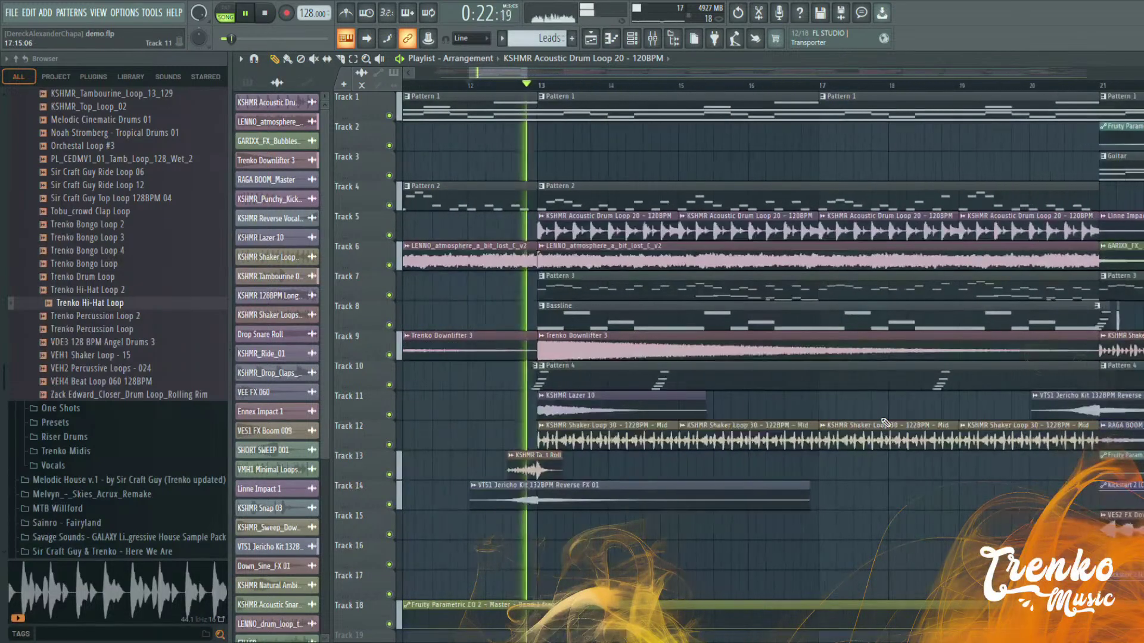
Collapse the Melodic House Pack By Trenko folder in the sample browser and expand Sounds of KSHMR VOL 3
scroll(72, 216, "up", 6)
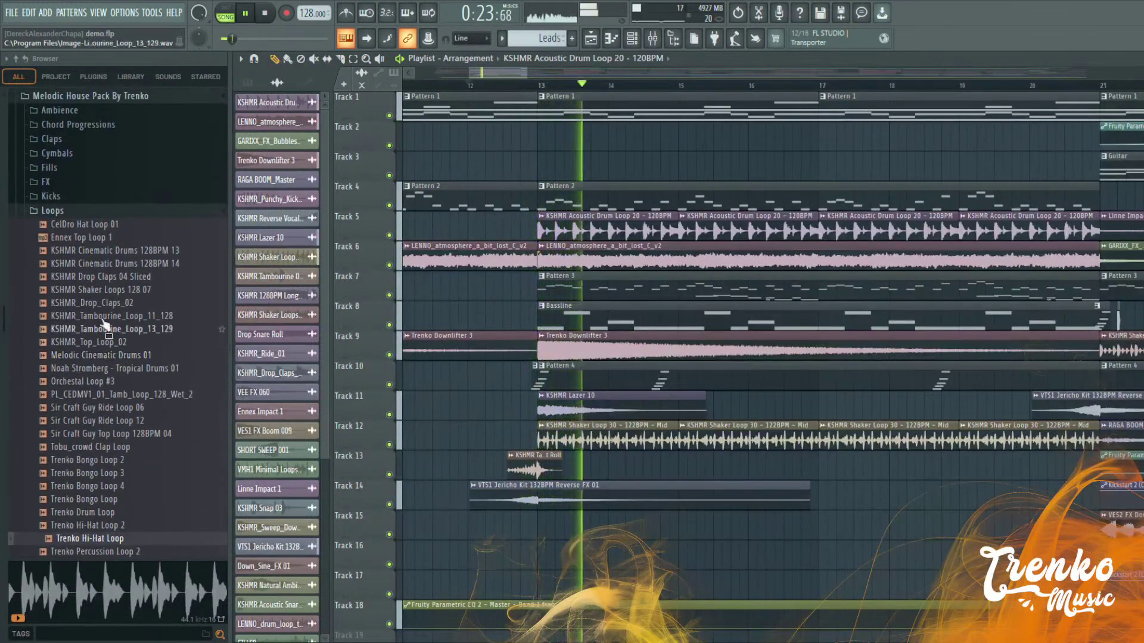
left_click(71, 212)
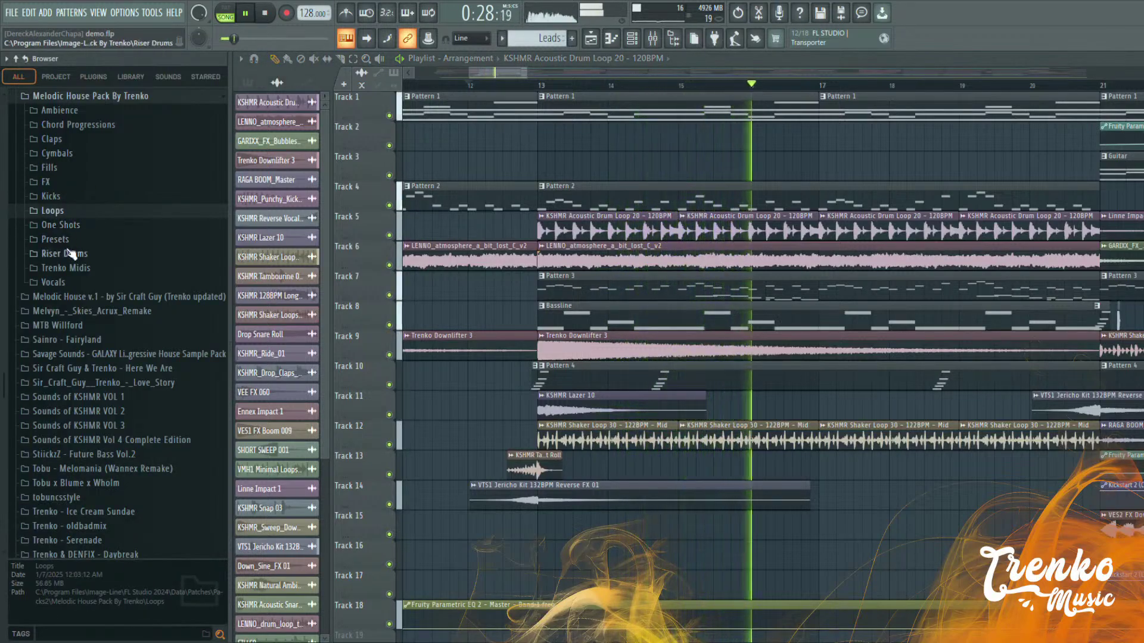
left_click(90, 96)
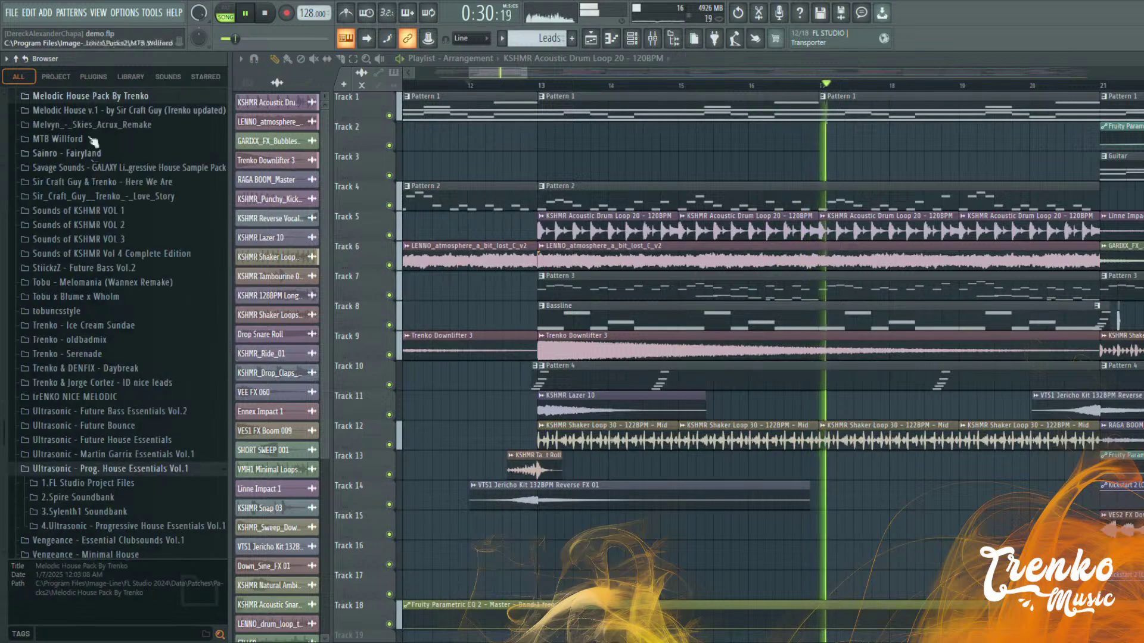
scroll(125, 274, "up", 4)
scroll(131, 286, "down", 4)
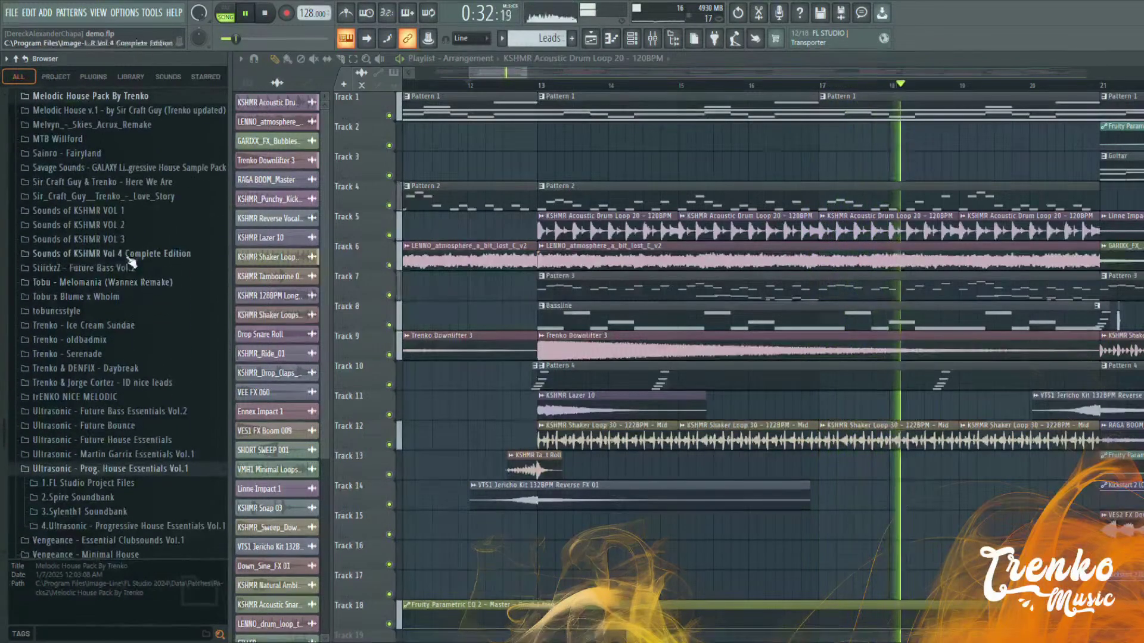
left_click(127, 239)
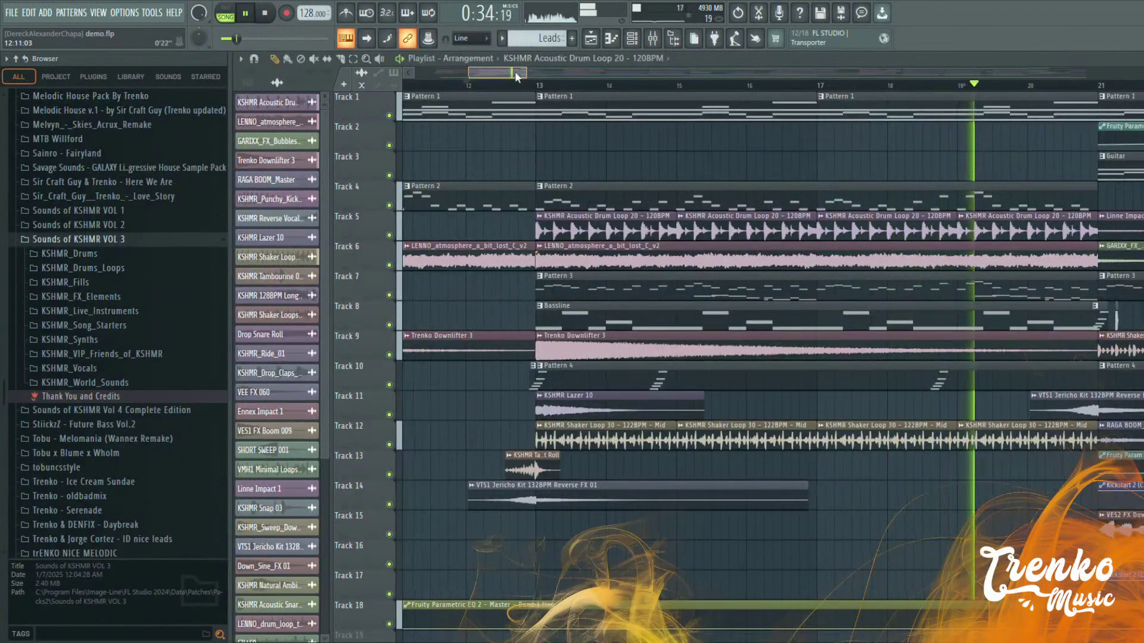
Set the KSHMR Shaker Loop 30 channel volume to about 4% and close its settings
scroll(514, 71, "left", 1)
left_click(674, 426)
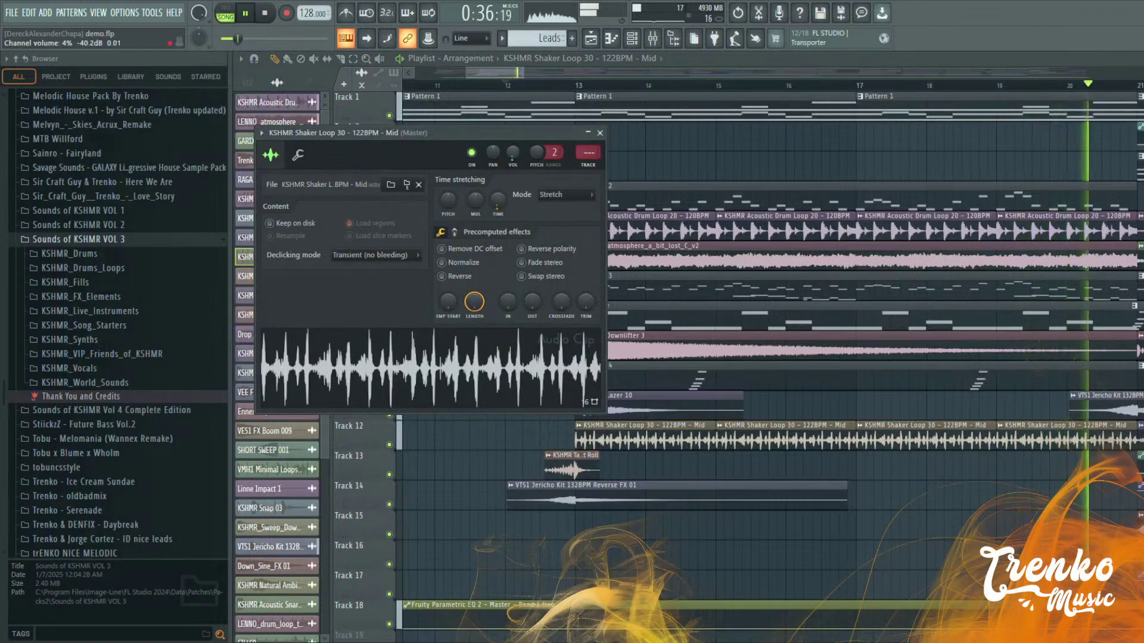
left_click(600, 132)
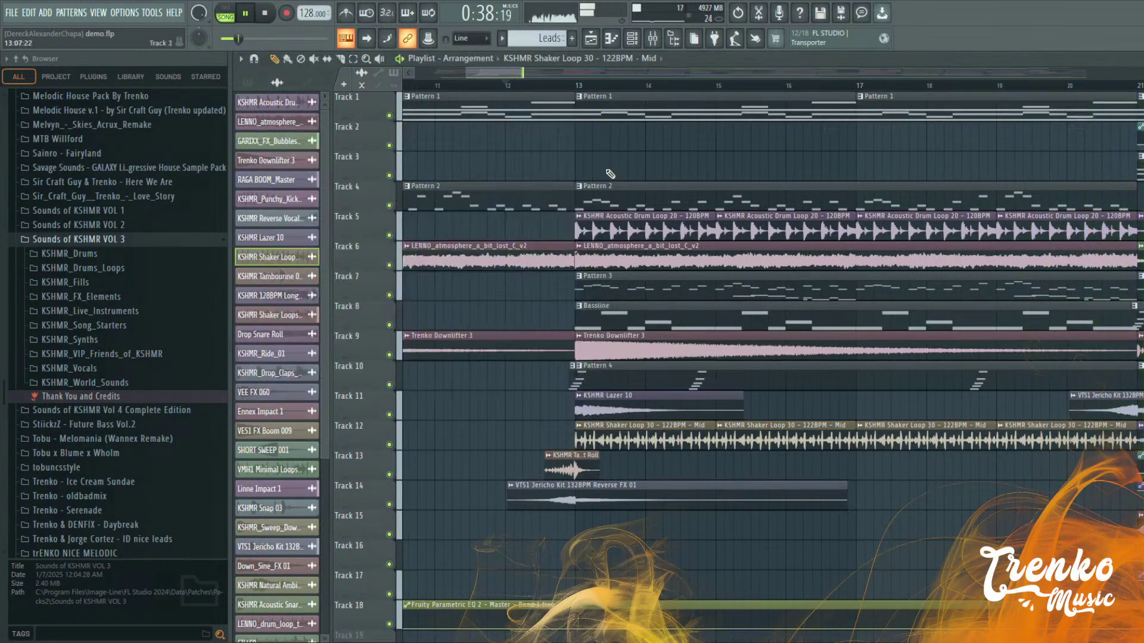
Replay the transition into bar 21 and check the arrangement around it
scroll(600, 188, "down", 3)
scroll(696, 77, "up", 2)
left_click(696, 77)
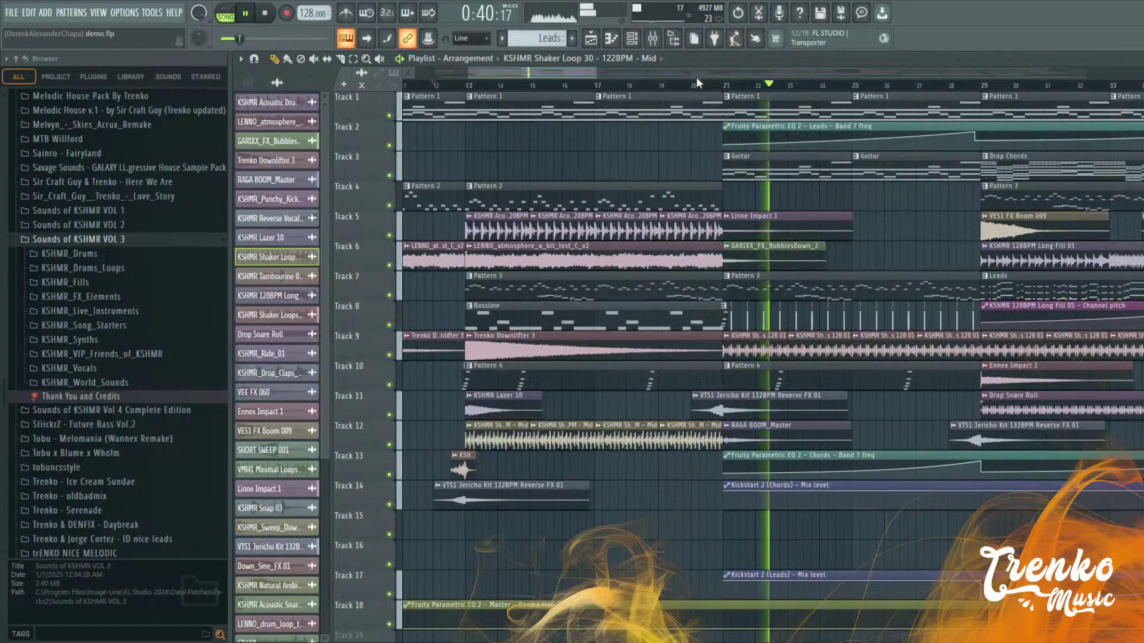
scroll(697, 355, "up", 2)
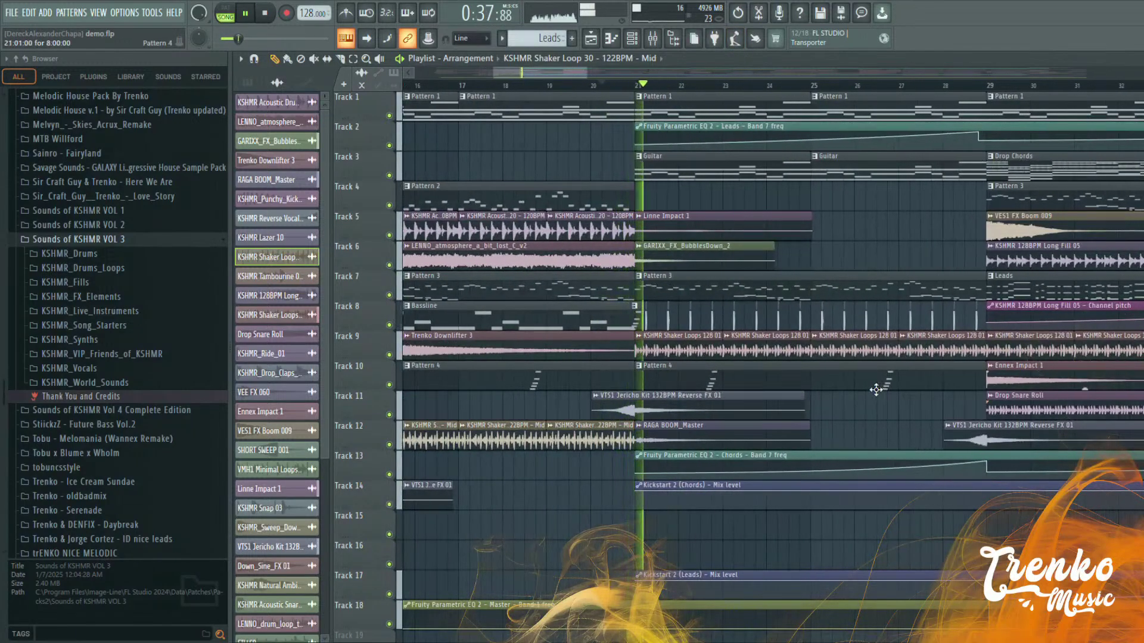
scroll(697, 354, "down", 4)
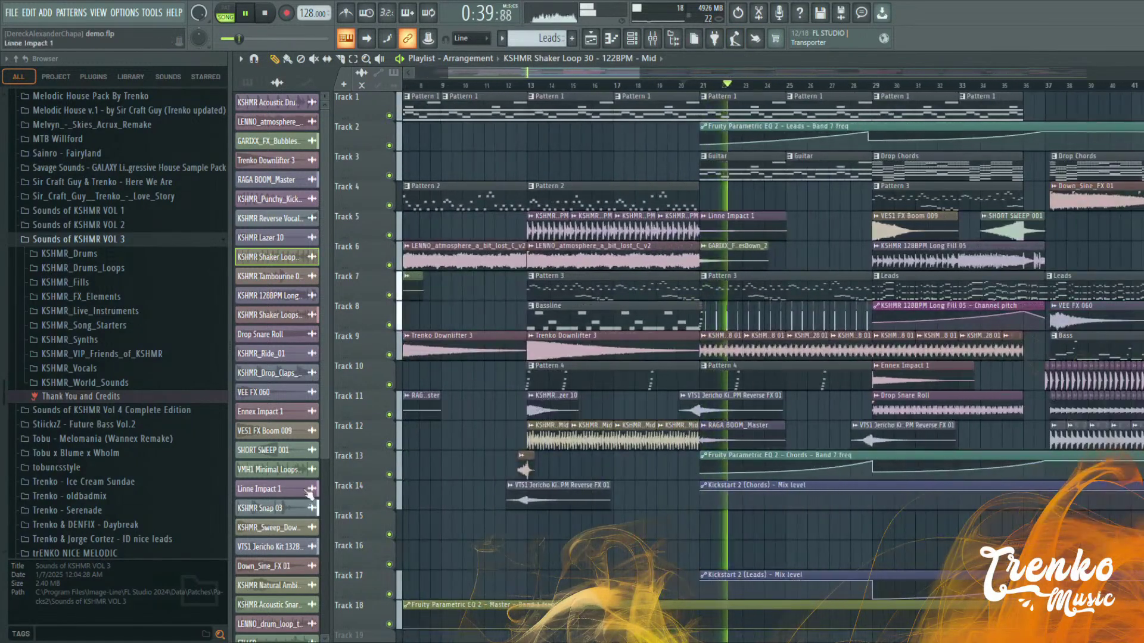
scroll(475, 488, "up", 2)
Browse KSHMR_FX_Elements and KSHMR_Synths for an effect, expand KSHMR_Sweeps_and_Lazers and stop playback
left_click(81, 297)
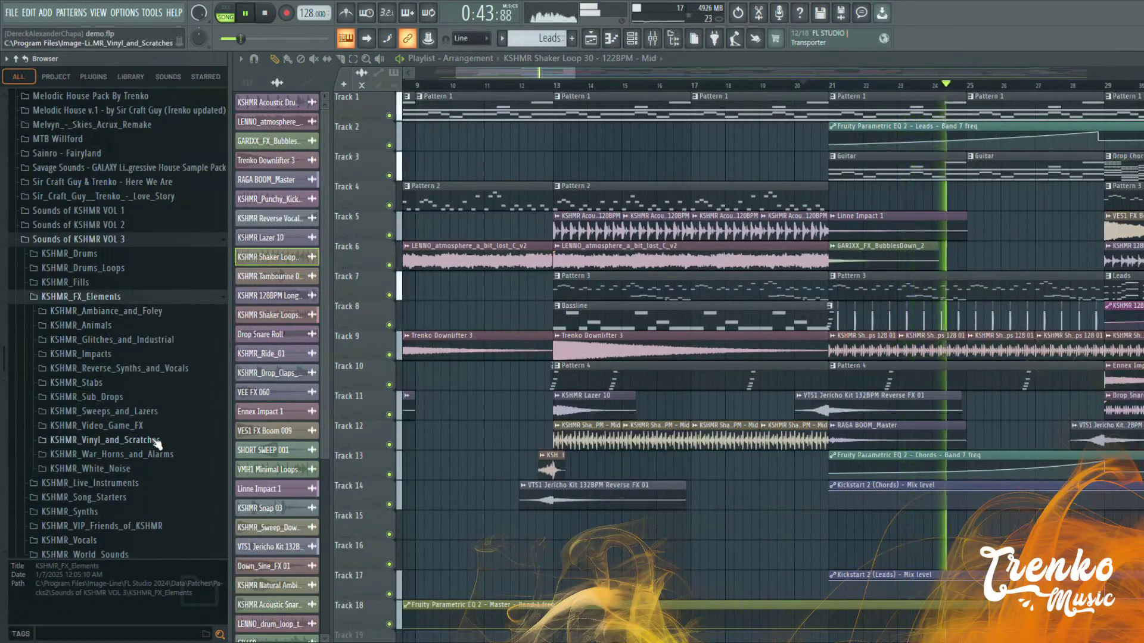
scroll(116, 369, "down", 3)
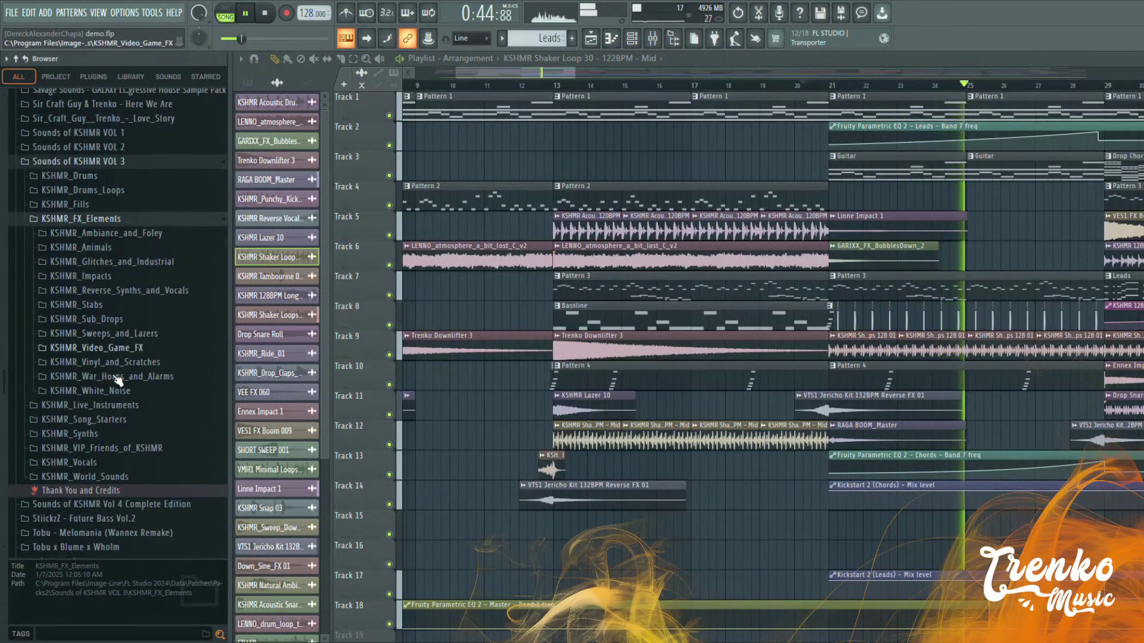
left_click(122, 434)
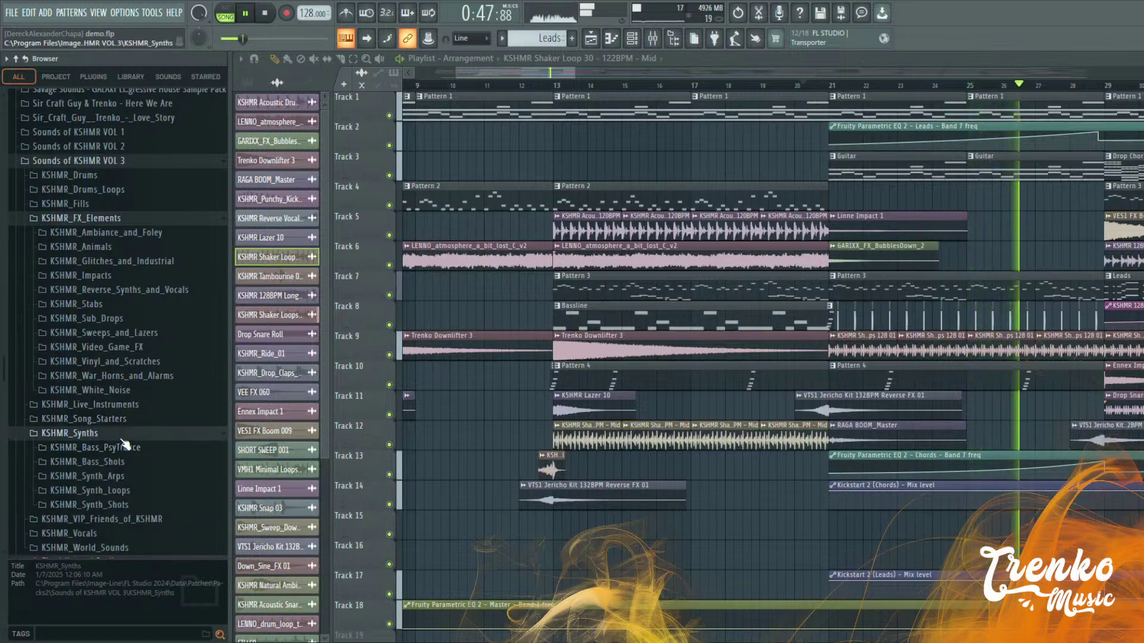
left_click(123, 436)
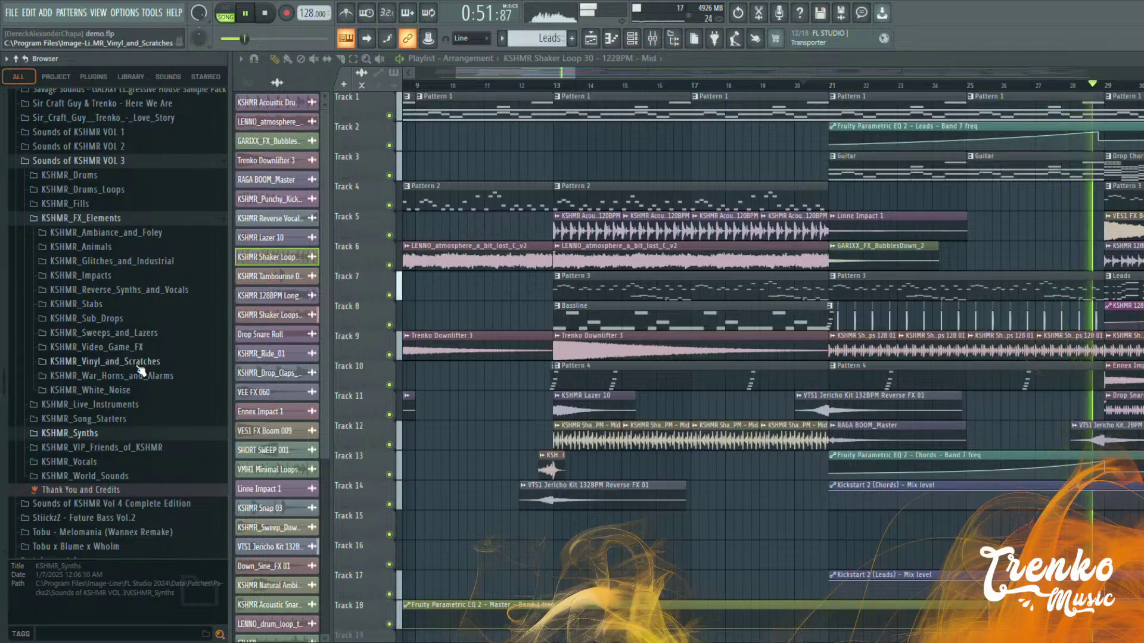
left_click(143, 333)
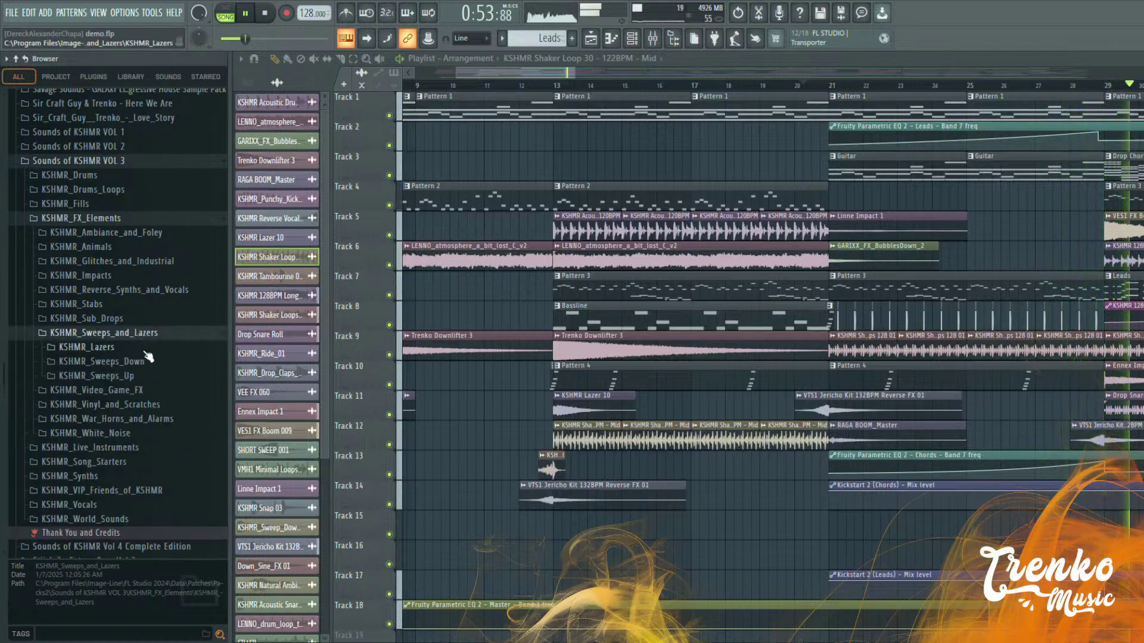
key("space")
Audition long and mini upward sweeps, including KSHMR_Long_Sweep_04 and KSHMR_Mini_Sweep_08
left_click(136, 379)
left_click(144, 391)
left_click(147, 398)
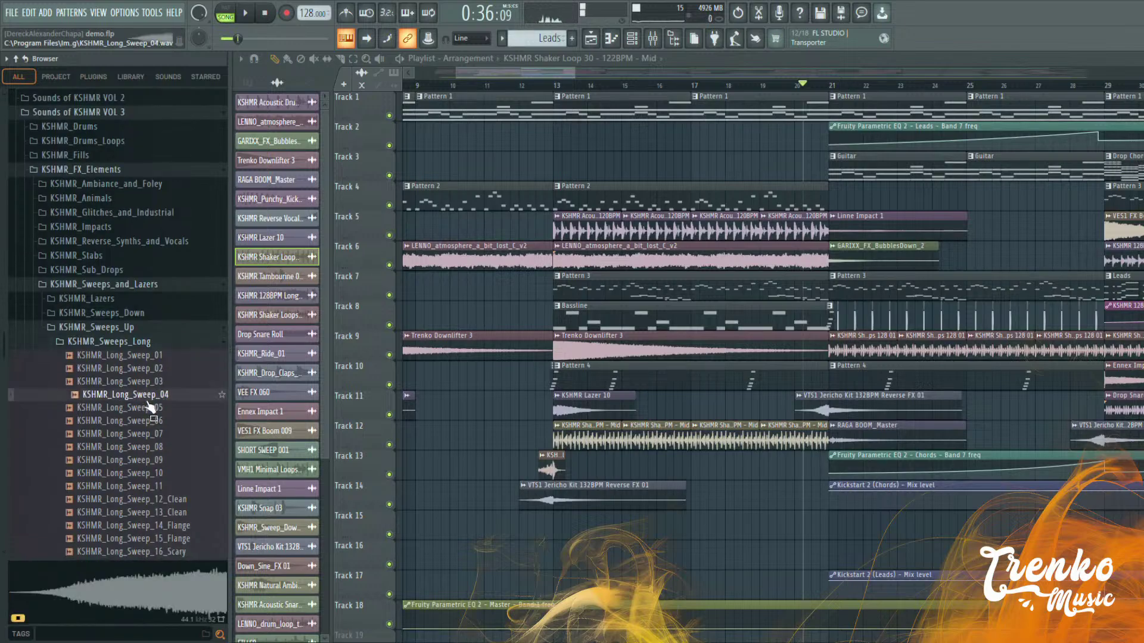
left_click(142, 343)
left_click(146, 371)
left_click(156, 396)
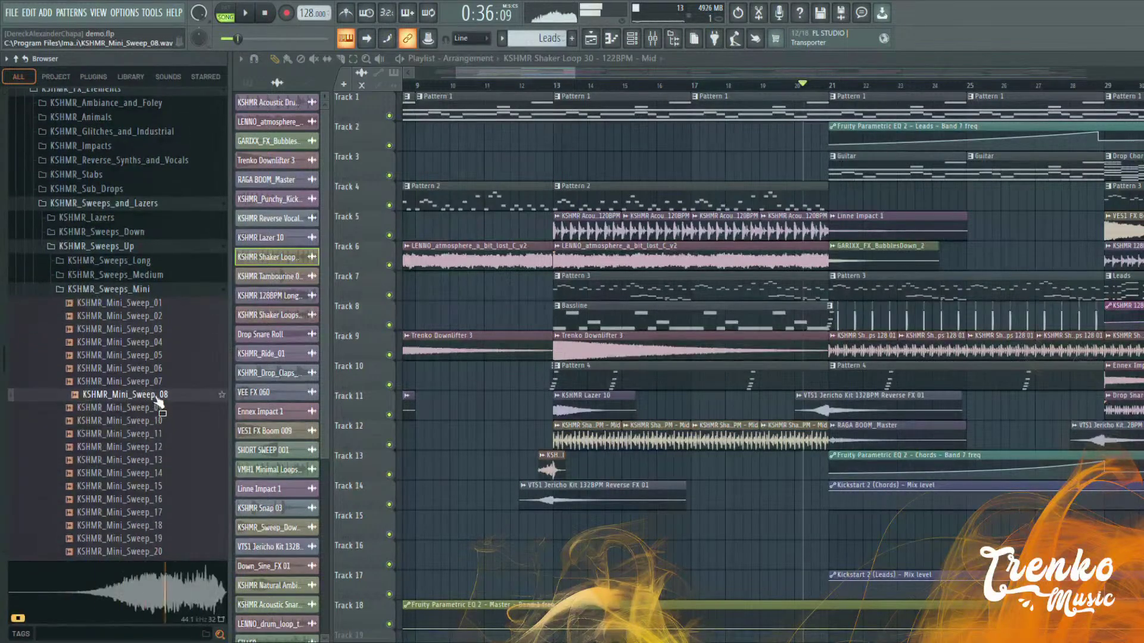
Place KSHMR_Medium_Sweep_02 from the medium sweeps folder on Track 15 and align its end with bar 13
left_click(146, 290)
left_click(149, 275)
left_click(160, 302)
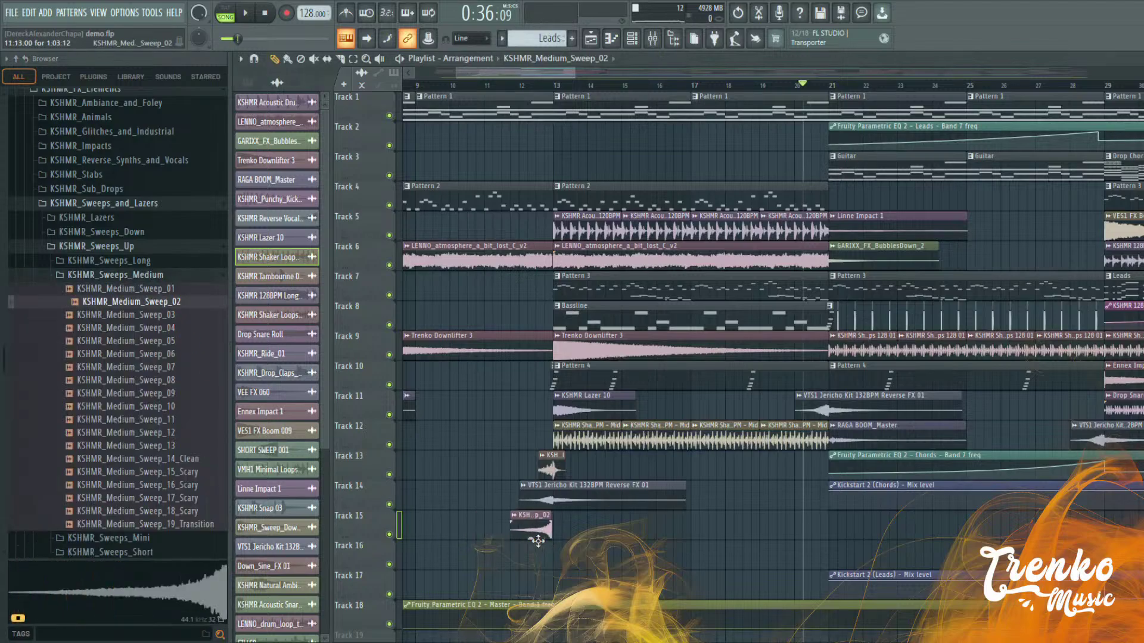
left_click_drag(538, 541, 538, 541)
scroll(538, 540, "up", 5)
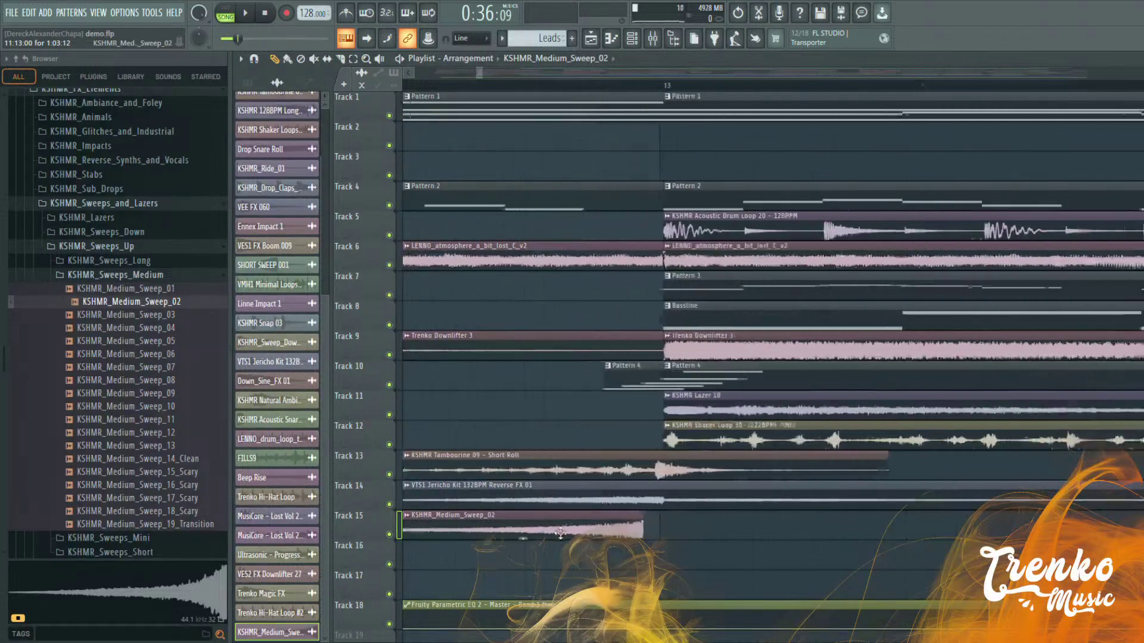
scroll(560, 532, "up", 3)
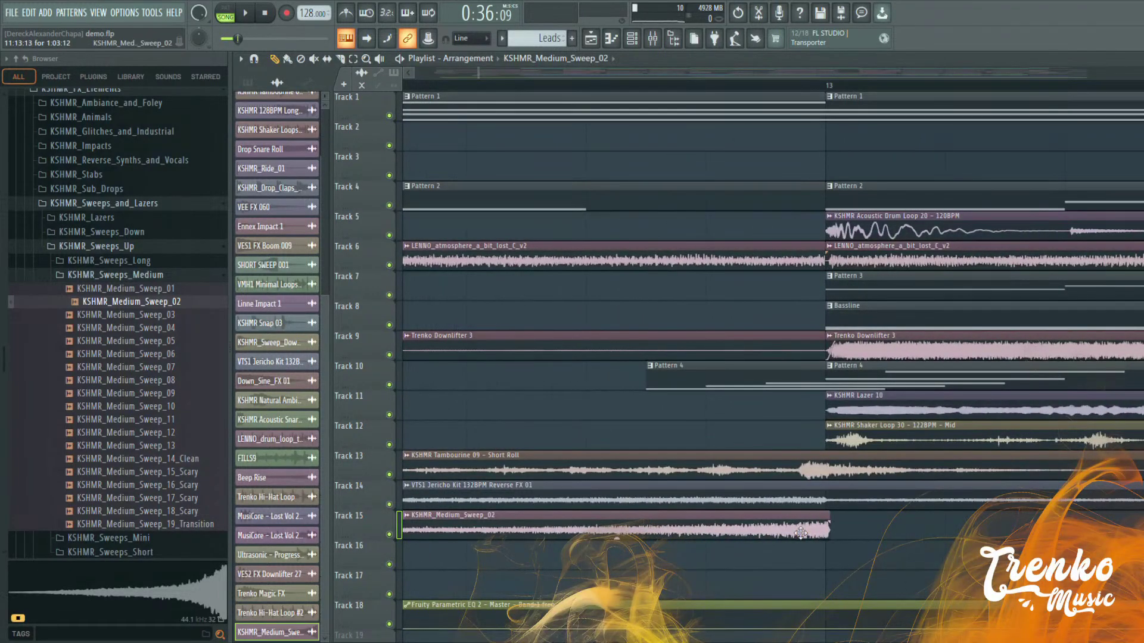
Set KSHMR_Medium_Sweep_02's channel volume to 12% while replaying the transition into bar 13
scroll(788, 530, "down", 5)
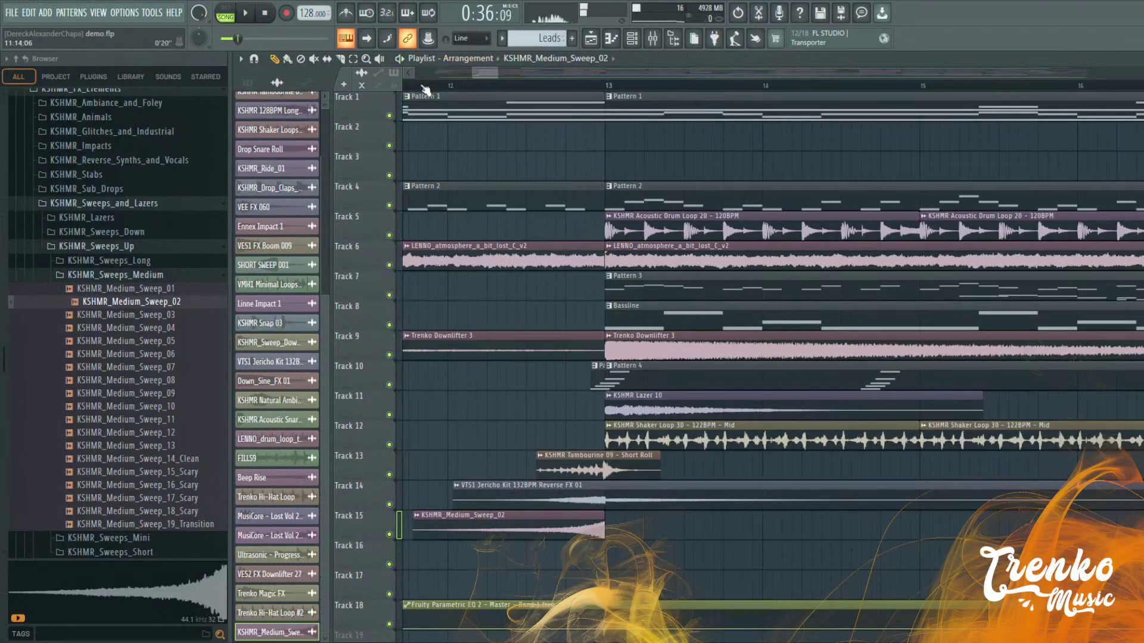
double_click(513, 528)
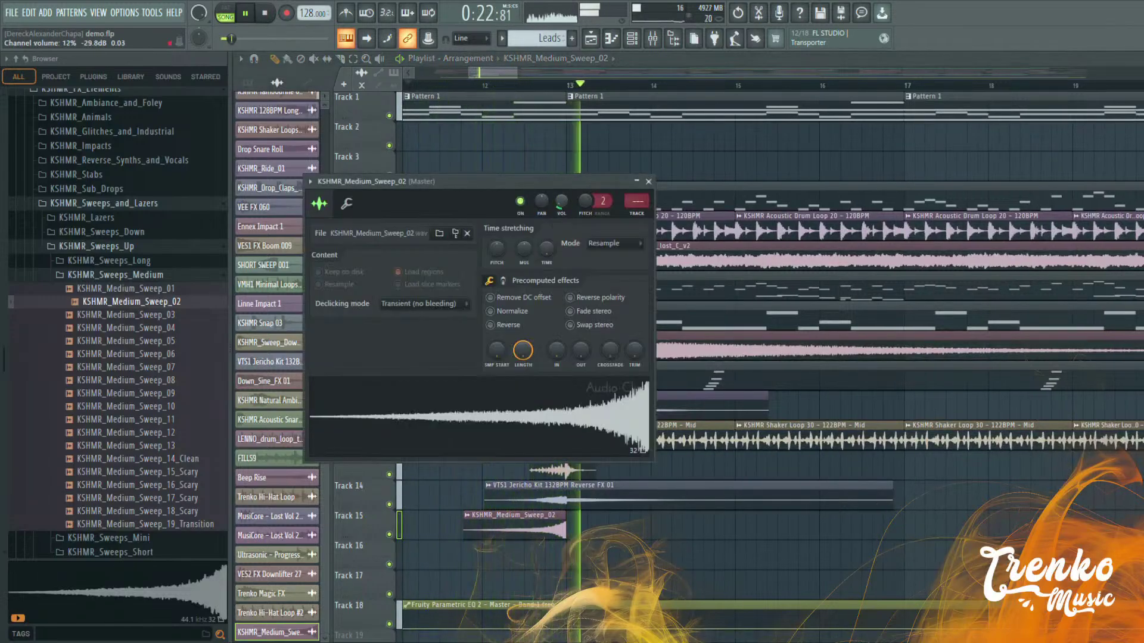
left_click(649, 182)
Try KSHMR_Medium_Sweep_03 in place of KSHMR_Medium_Sweep_02 on Track 15 at bar 13 and delete the new clip as well
left_click_drag(182, 318, 488, 516)
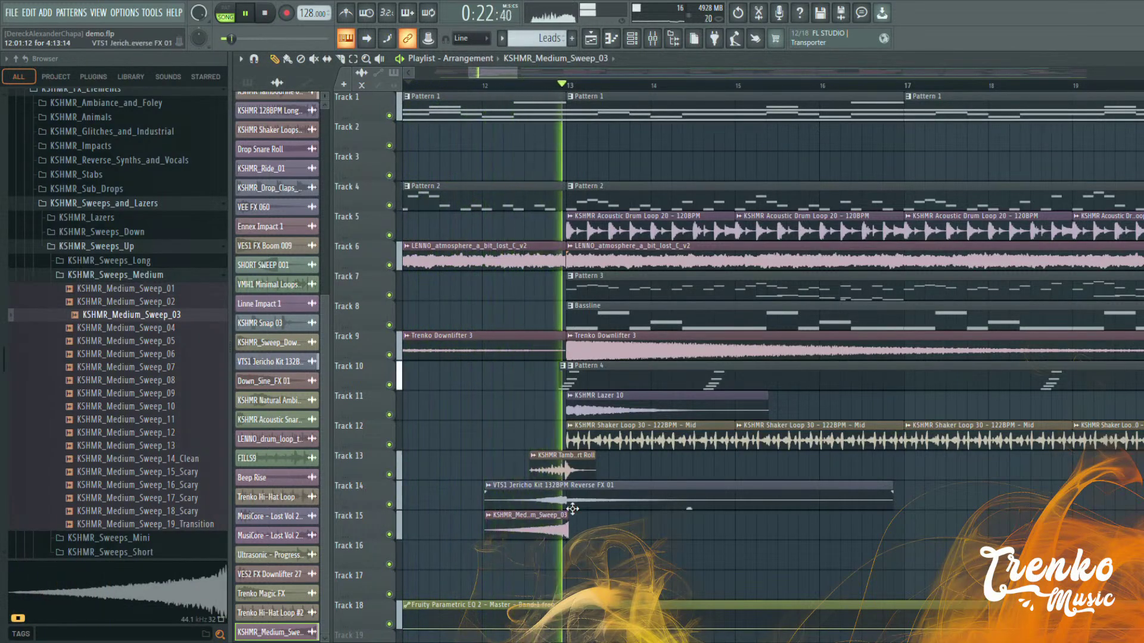
scroll(569, 527, "up", 6)
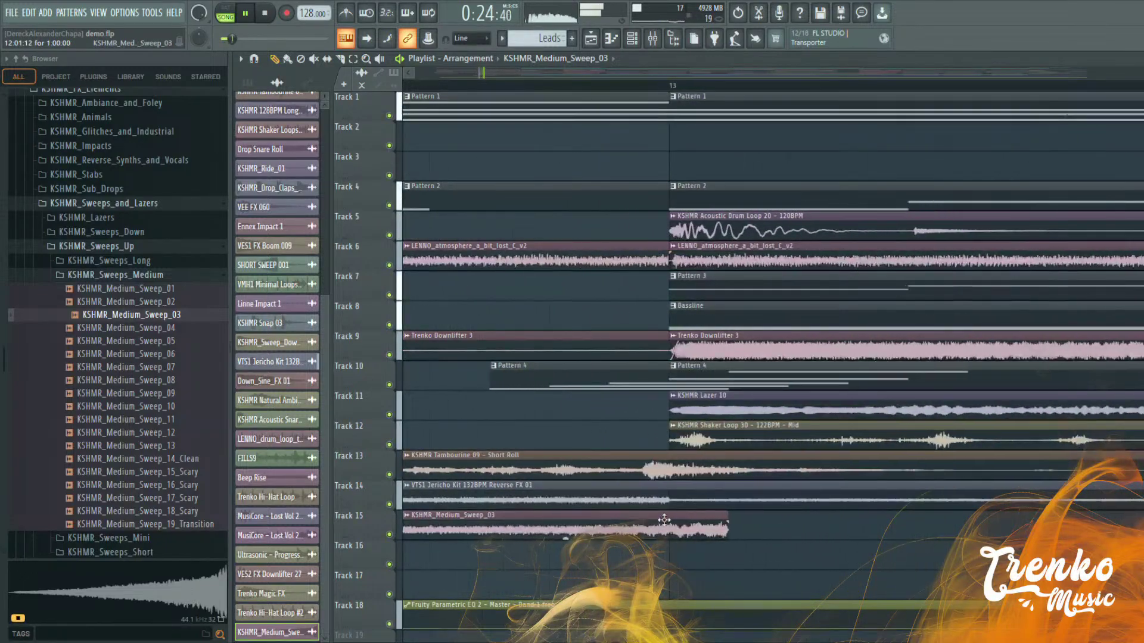
right_click(624, 530)
scroll(597, 531, "down", 9)
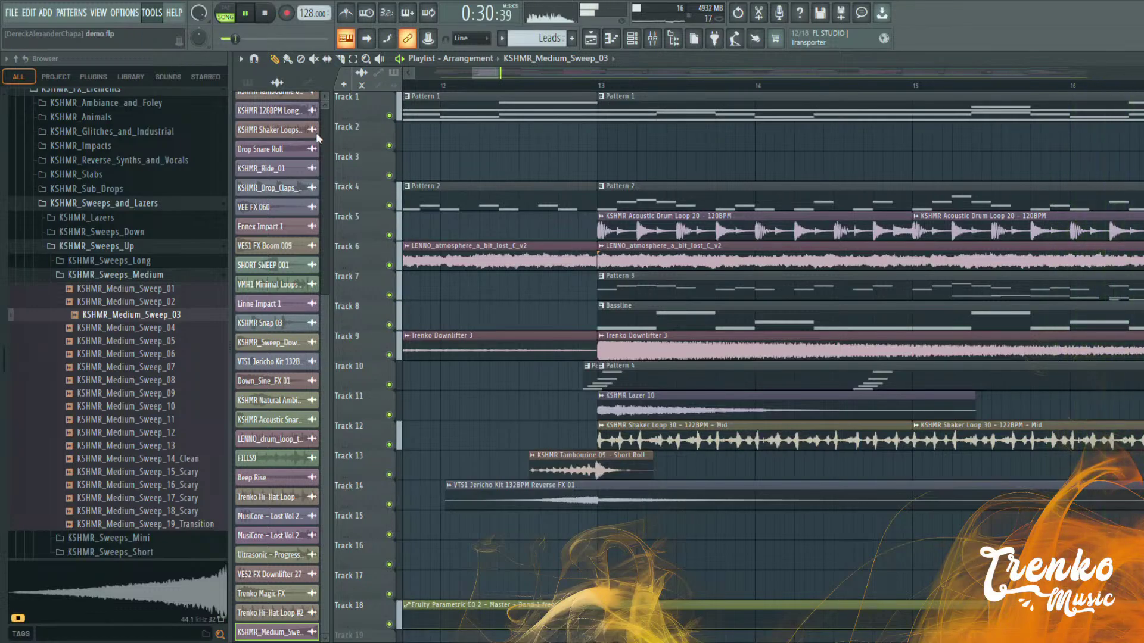
Inspect the panning, pitch and miscellaneous channel settings of the KSHMR Snap 03 clip on Track 8 near bar 25
scroll(500, 340, "down", 4)
scroll(500, 340, "down", 4)
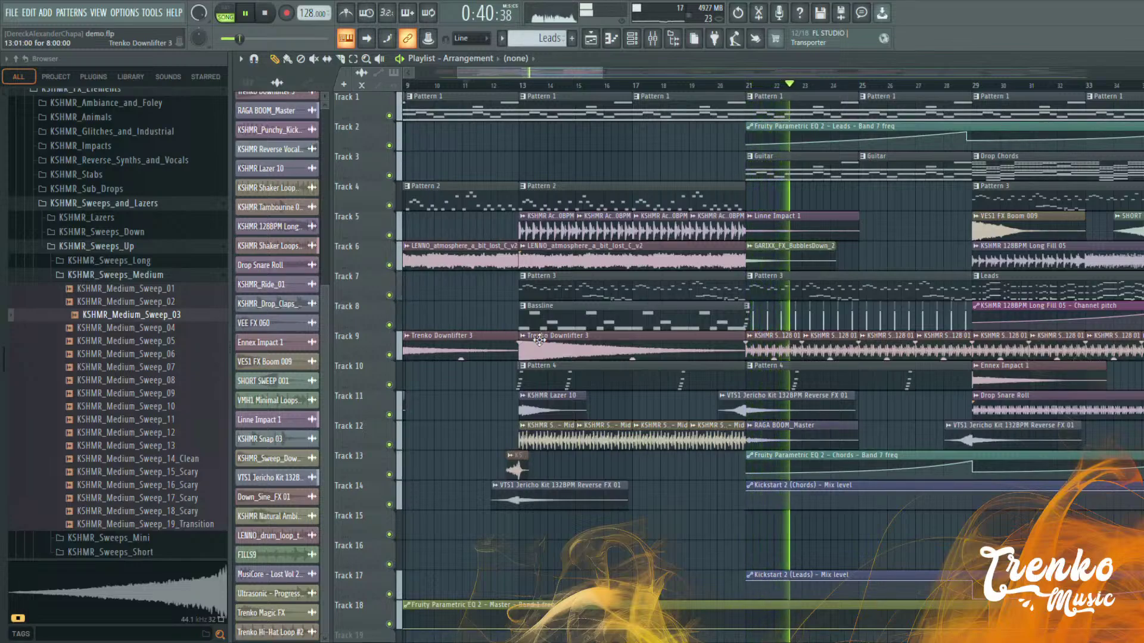
scroll(611, 319, "up", 3)
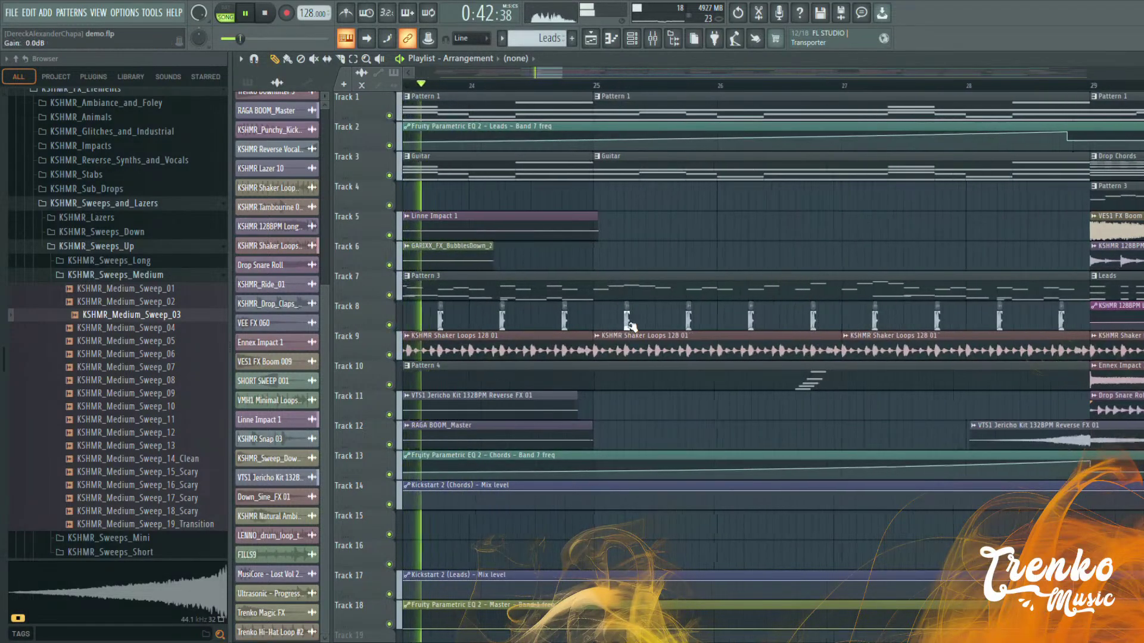
scroll(619, 321, "up", 2)
double_click(622, 319)
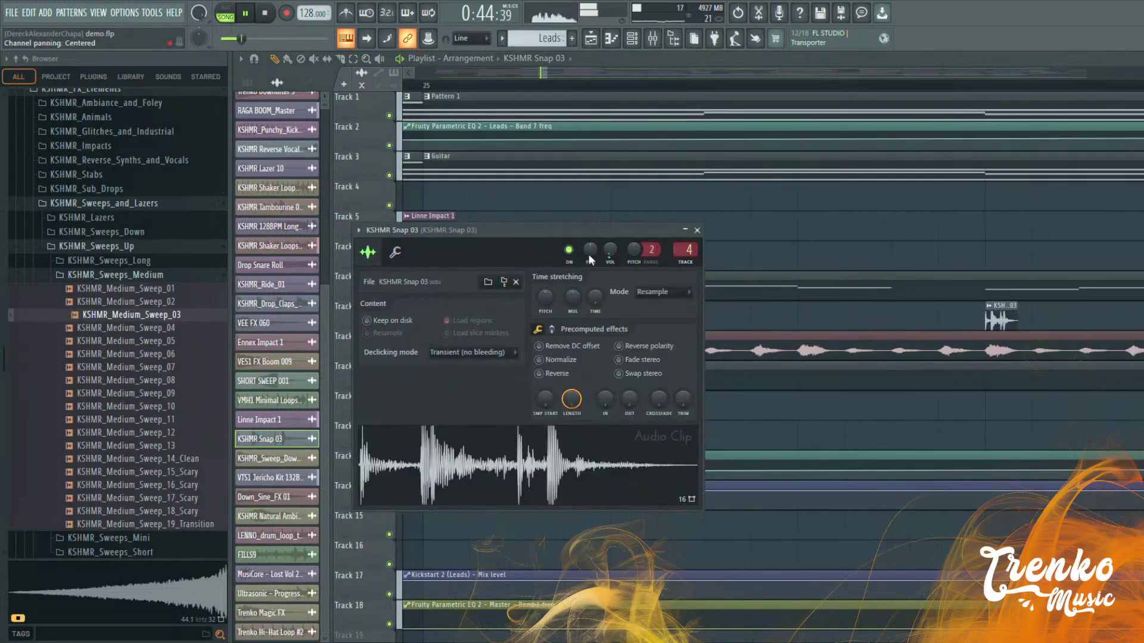
left_click(394, 252)
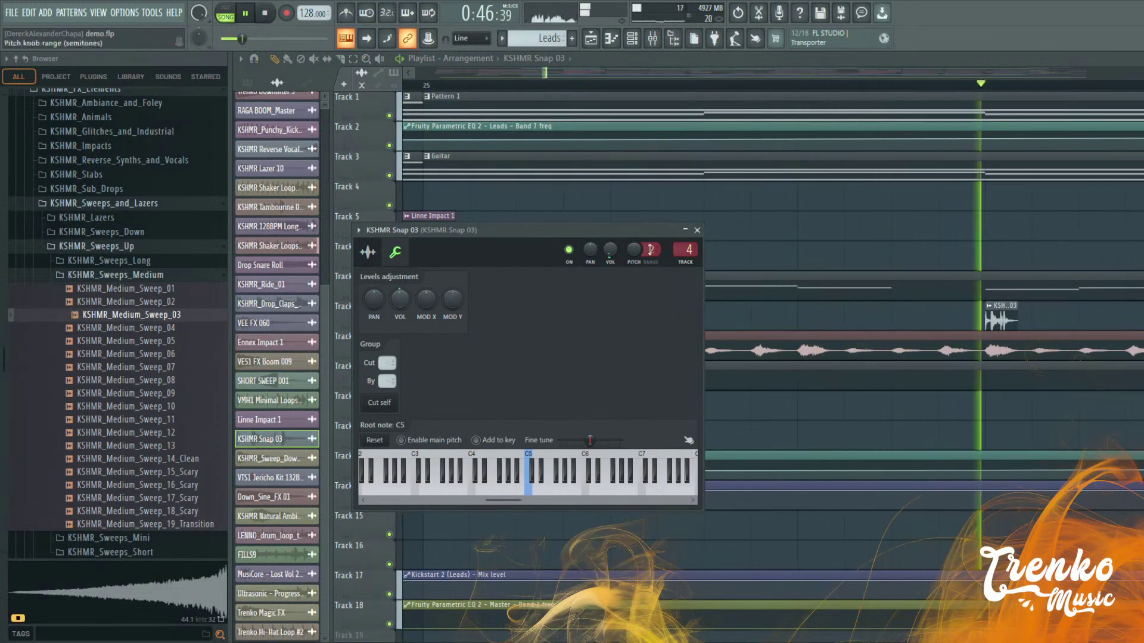
left_click(696, 230)
Replay the transition into bar 29 and check the arrangement of the build-up and drop
scroll(593, 219, "down", 3)
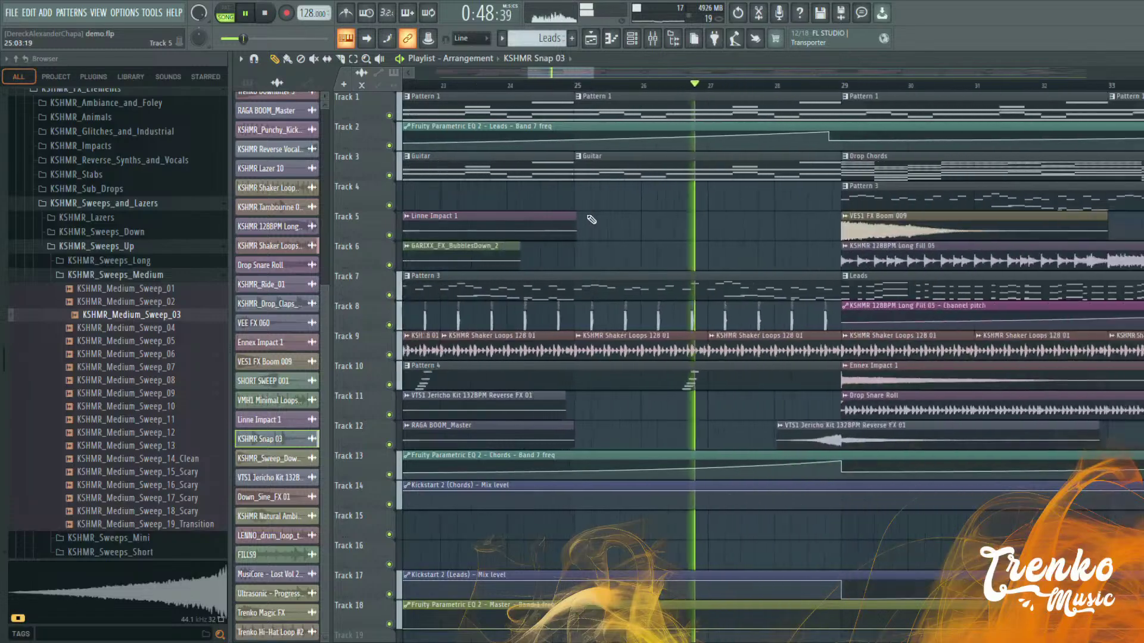
left_click(714, 85)
left_click_drag(554, 72, 579, 76)
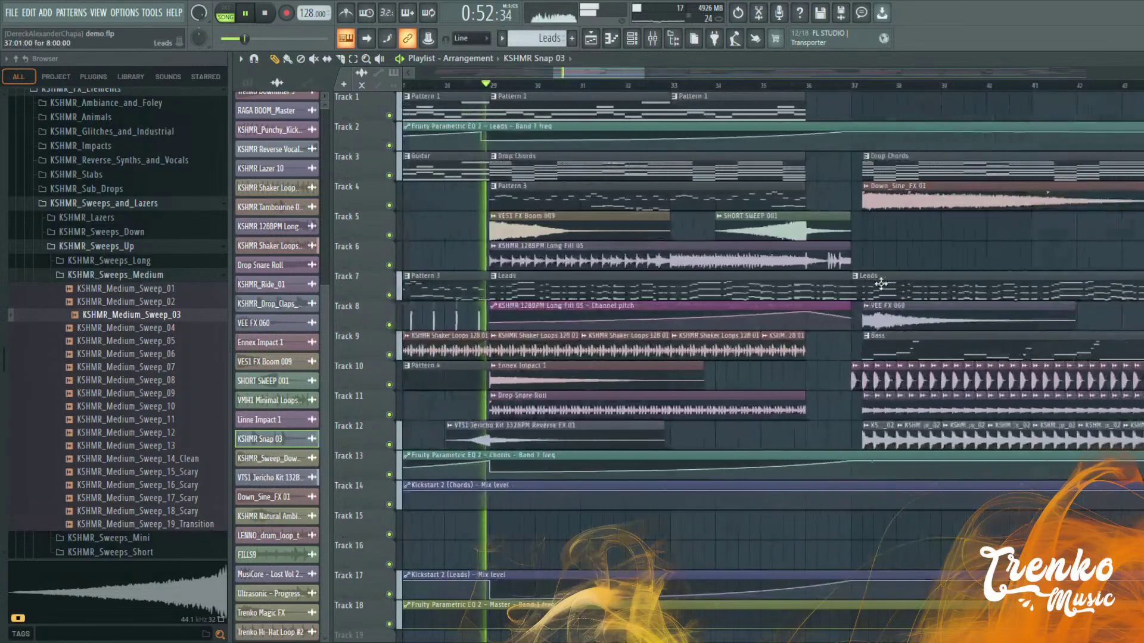
left_click(444, 86)
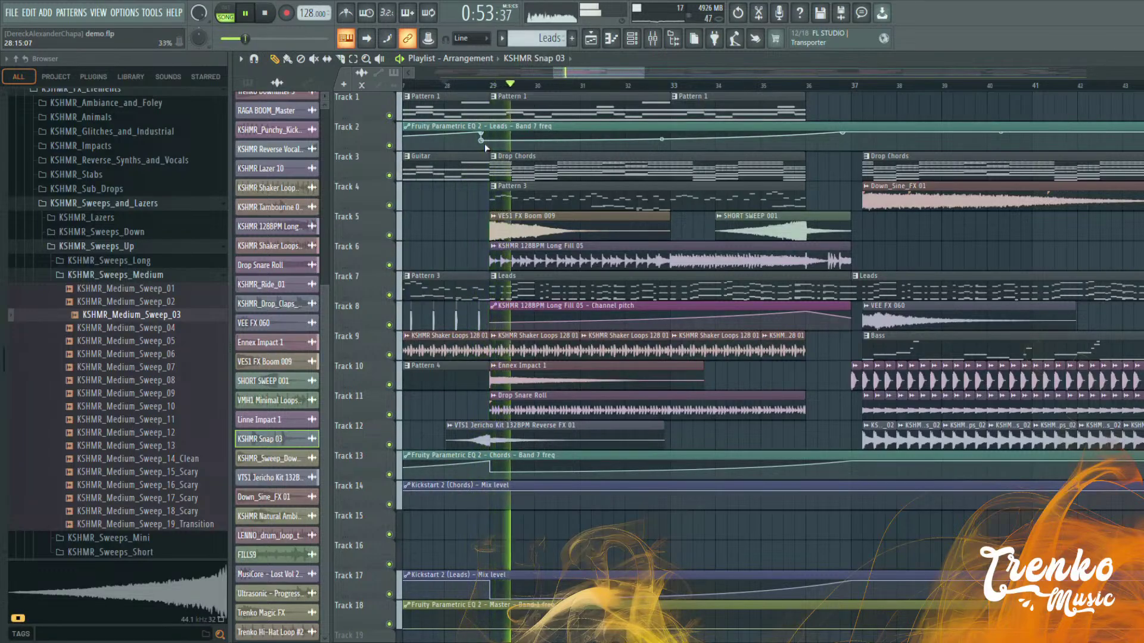
scroll(485, 144, "down", 3)
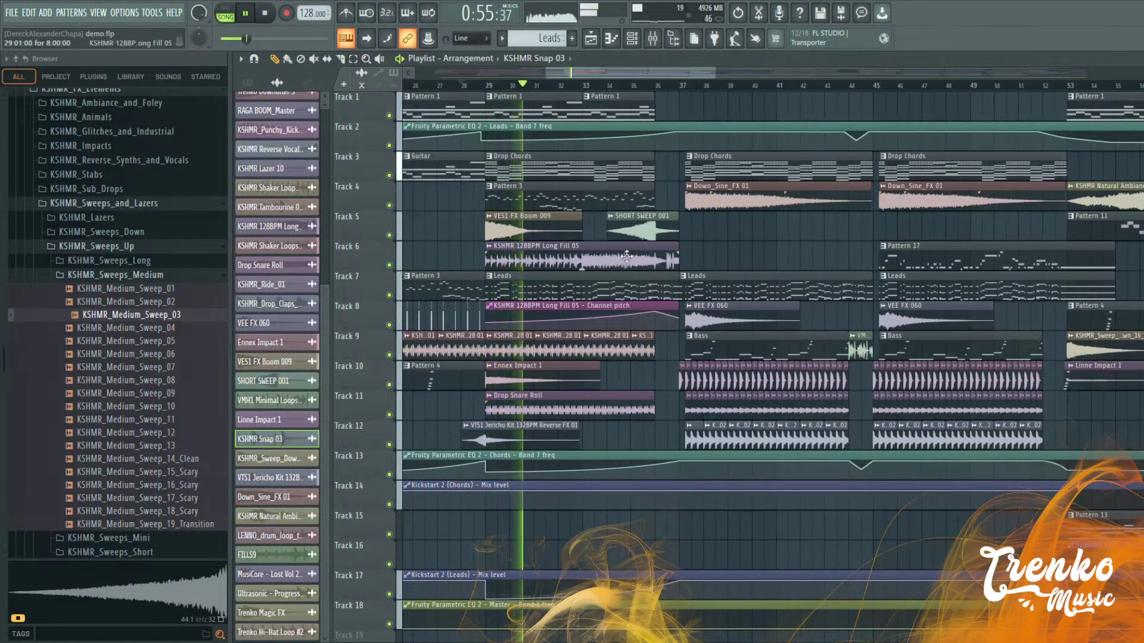
Adjust band 2 to about -2.6 dB at 842 Hz in the second Fruity Parametric EQ 2 of the Leads mixer track
left_click(669, 39)
left_click(585, 224)
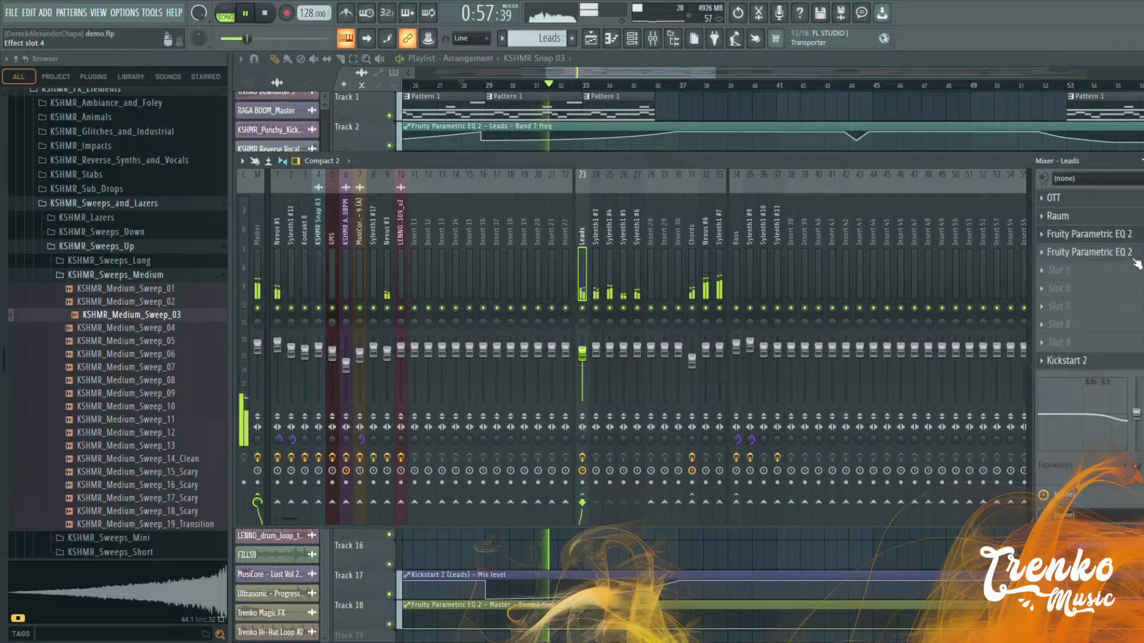
left_click(1084, 252)
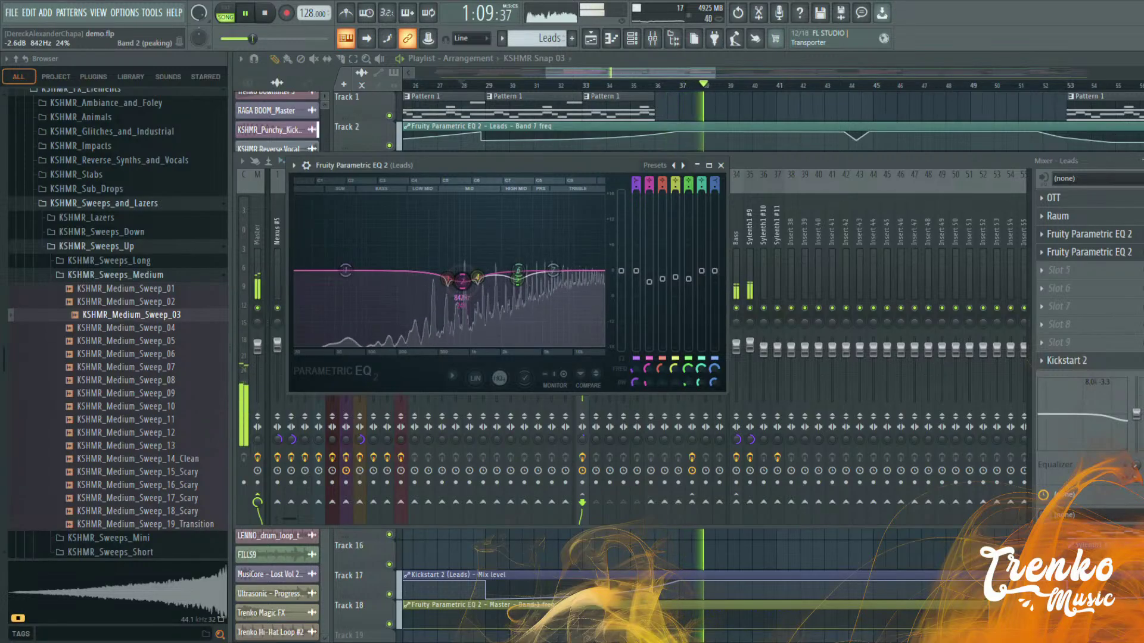
left_click(721, 165)
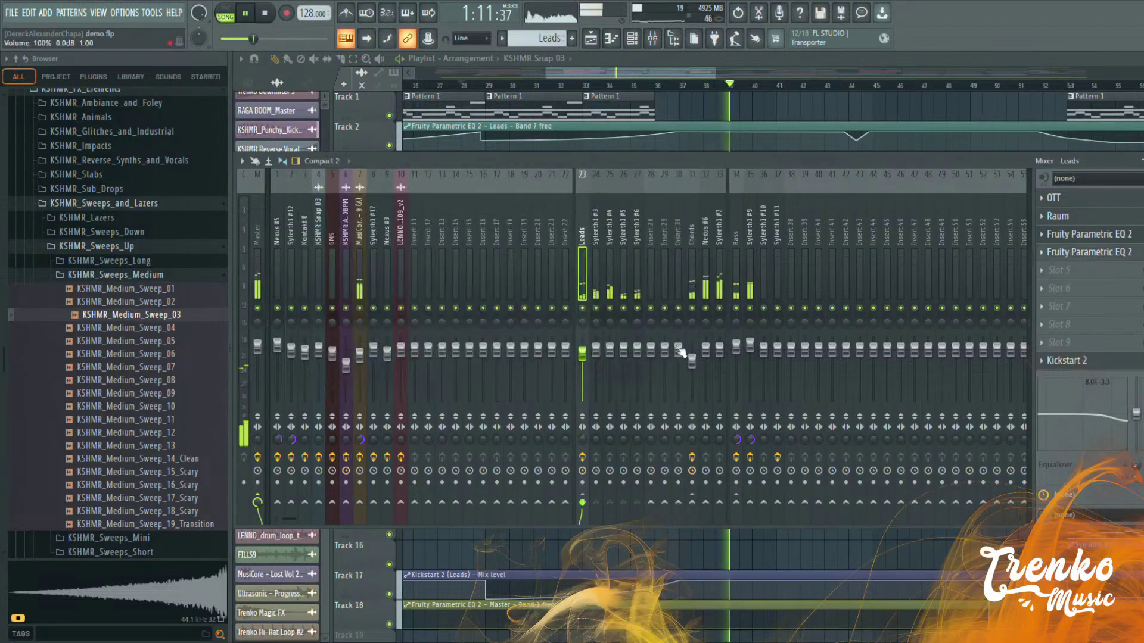
Replay the build-up from around bar 27 and deepen the band 2 cut in the second Leads equalizer
left_click(444, 87)
left_click(653, 39)
left_click(1114, 256)
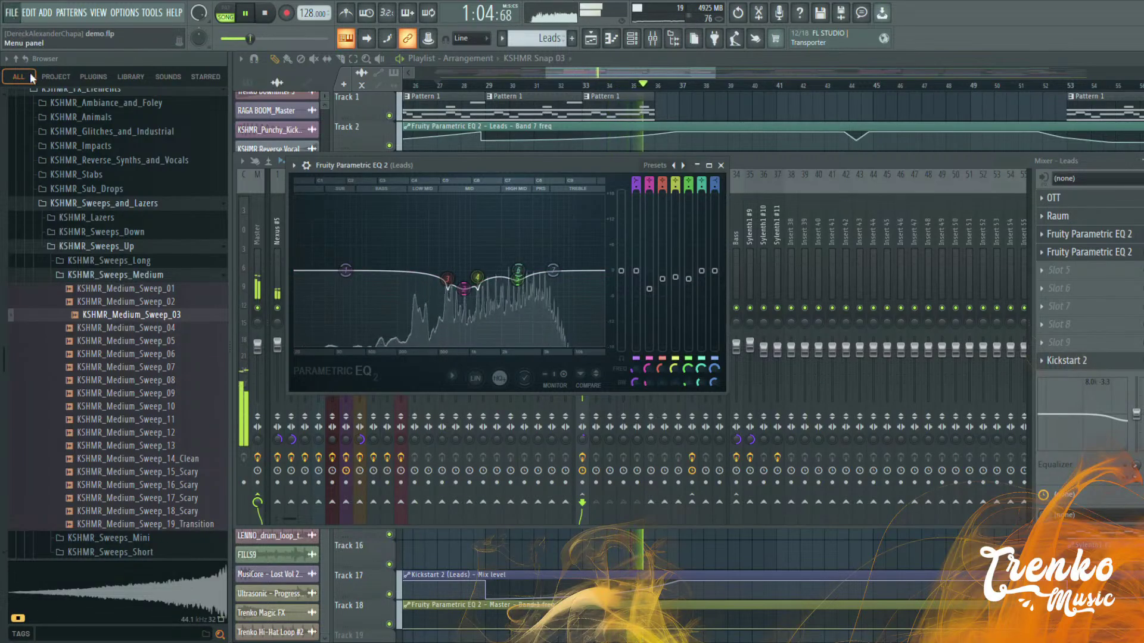
left_click(721, 165)
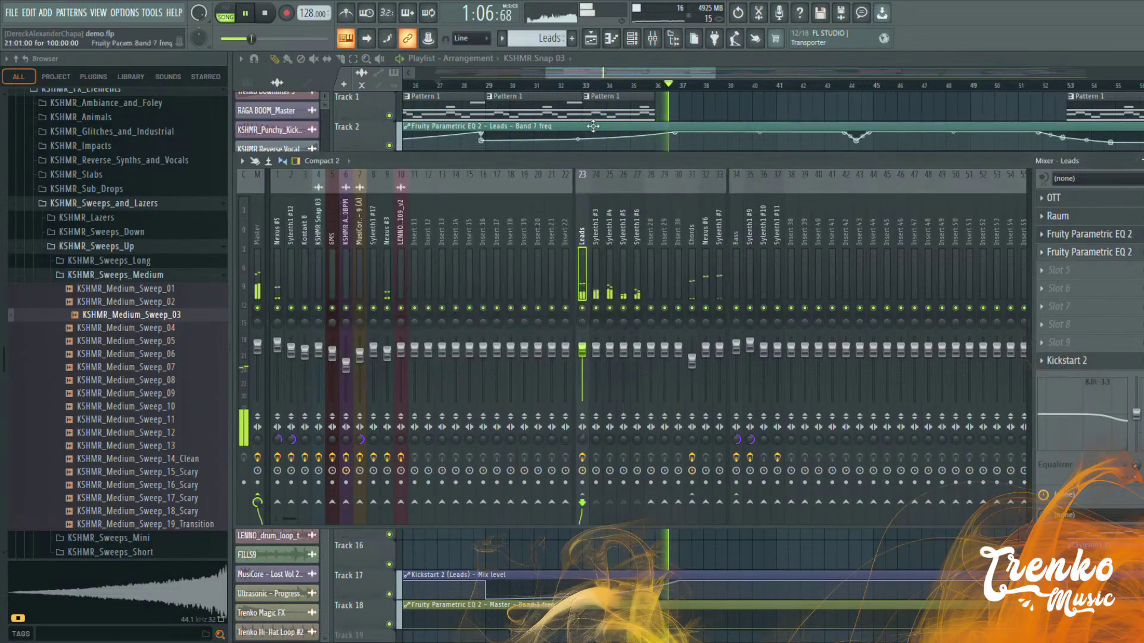
Raise the Leads and Chords mixer faders slightly during the drop and check the level of the Bass track
left_click(653, 38)
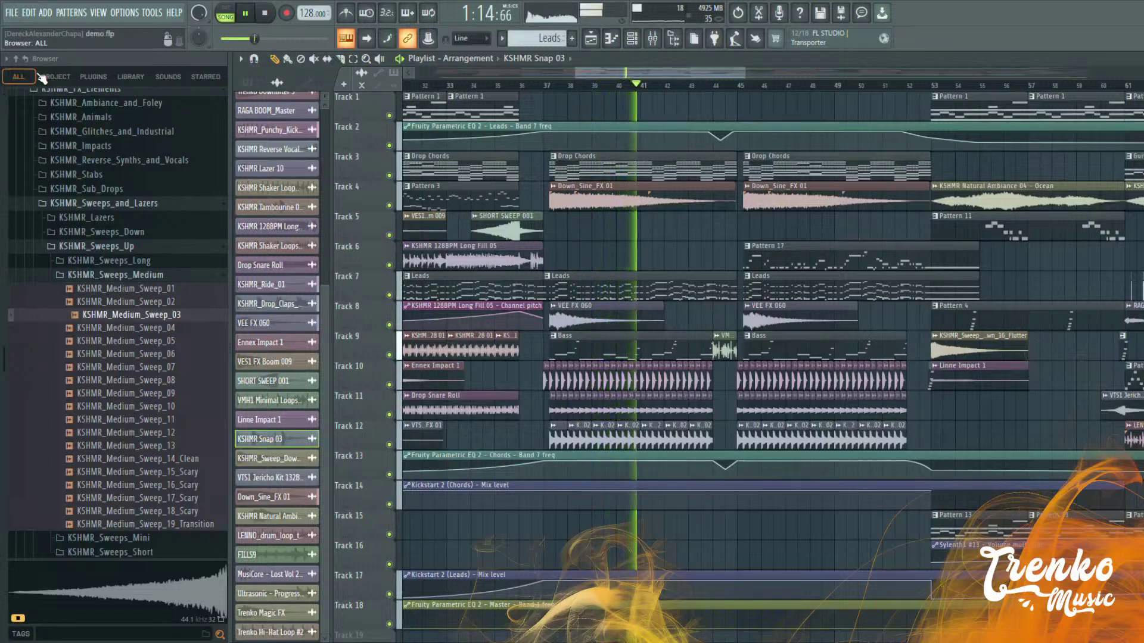
left_click(654, 44)
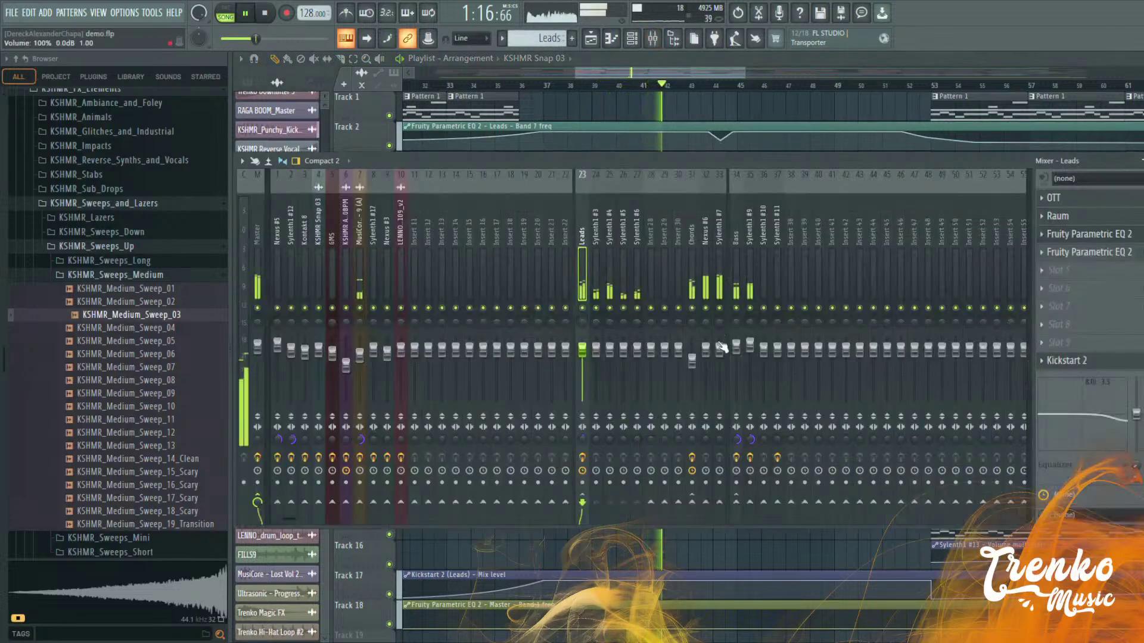
left_click(692, 361)
left_click(732, 352)
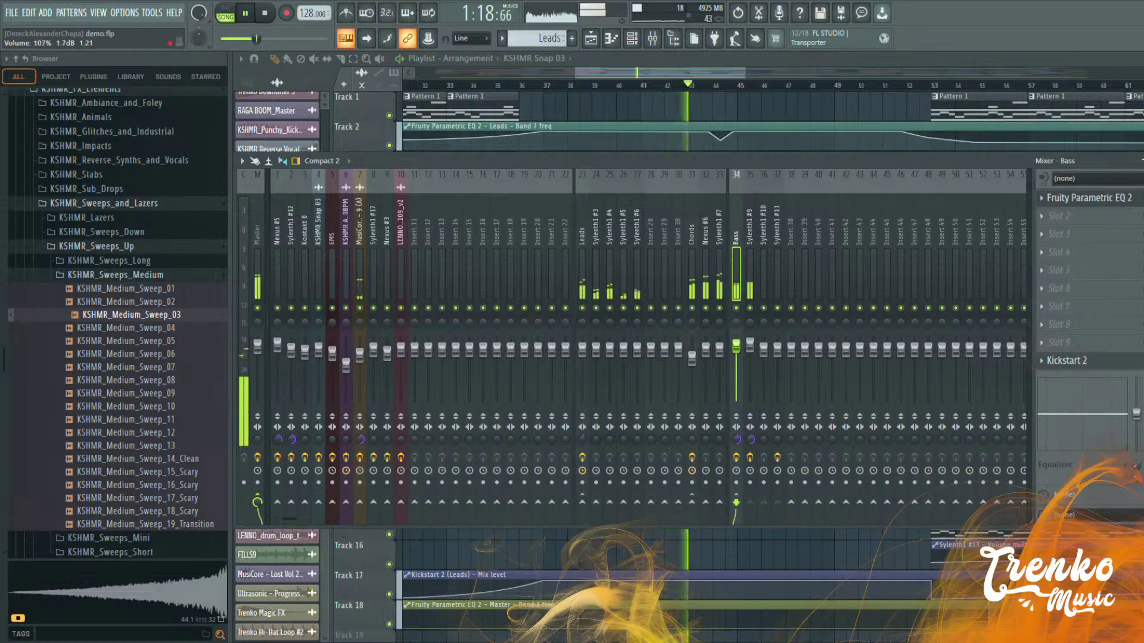
left_click(692, 360)
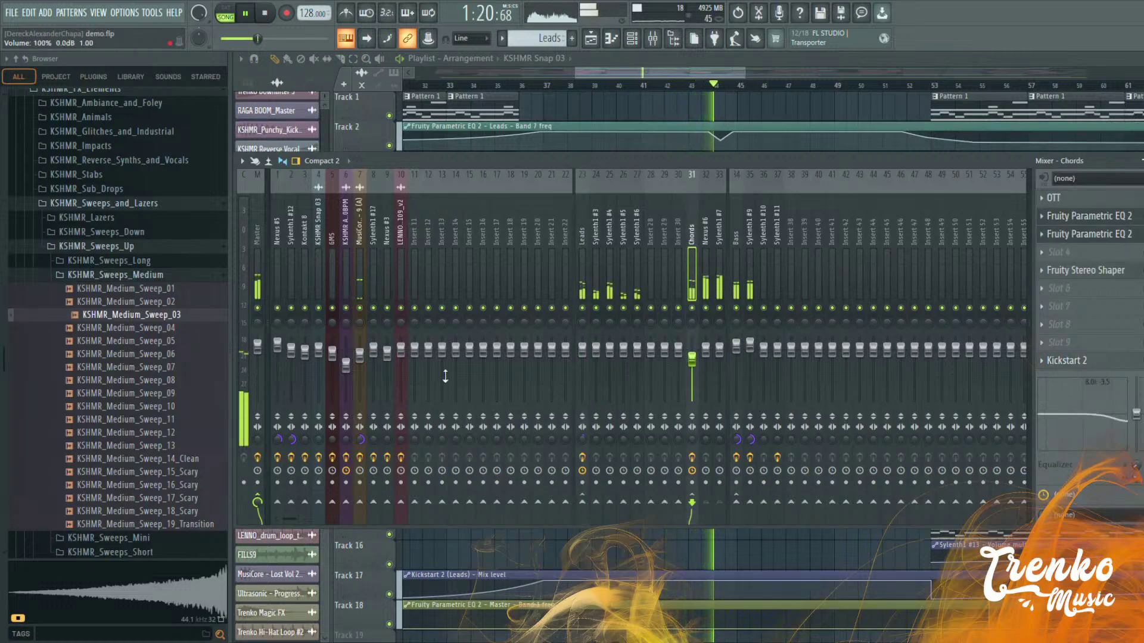
key("F9")
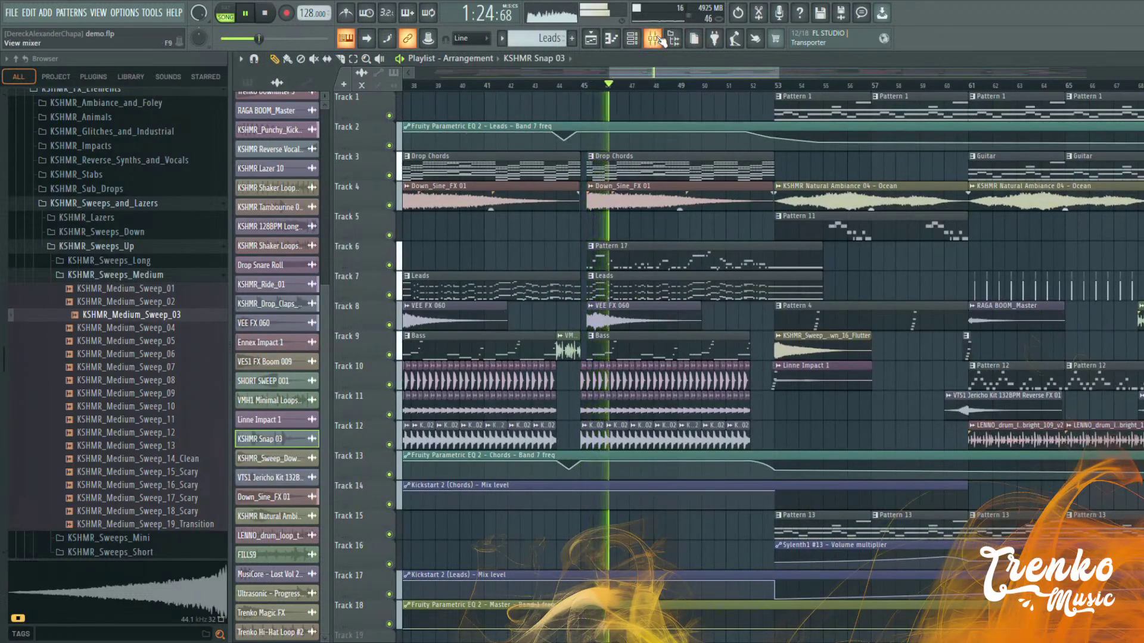
Set the Leads mixer track volume to 101% and lower the Chords fader slightly while the second drop plays
key("F9")
left_click(585, 351)
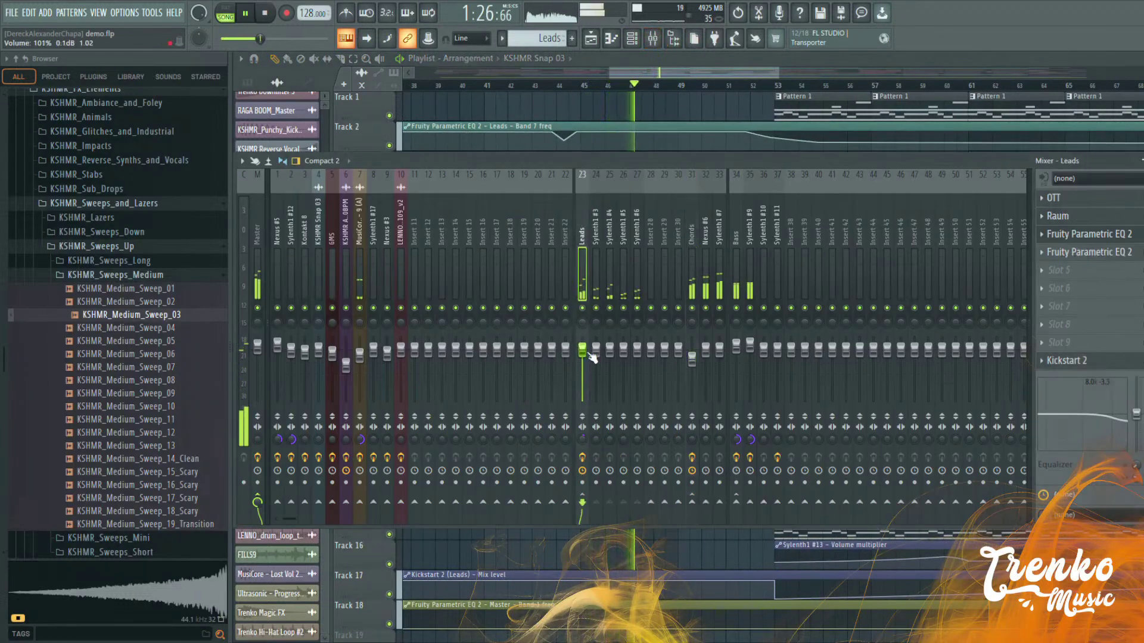
key("F9")
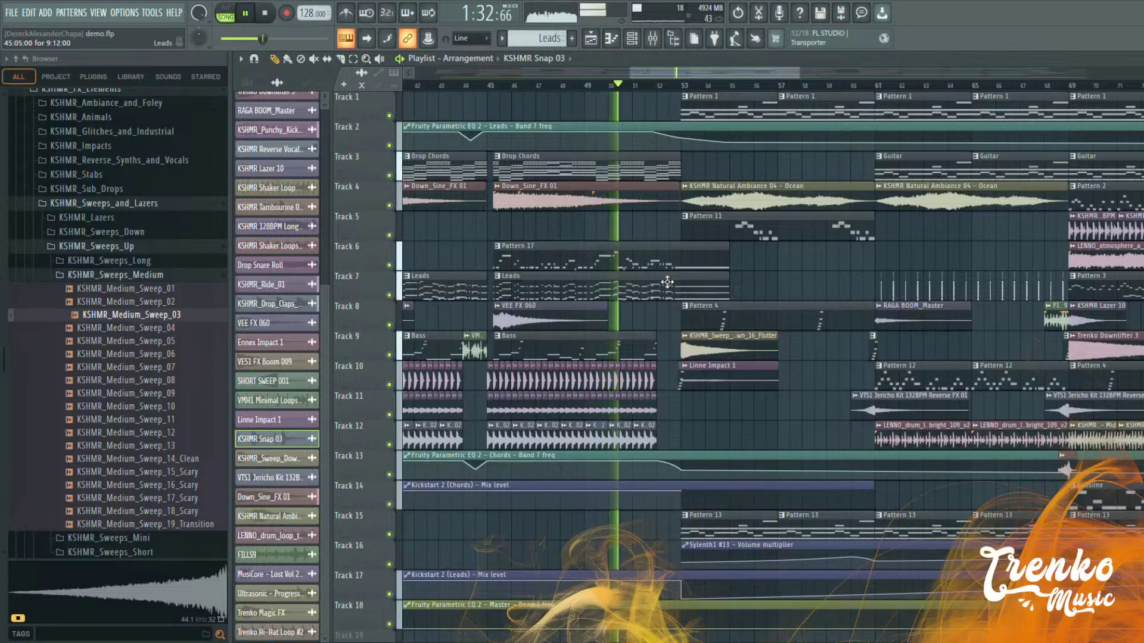
key("F9")
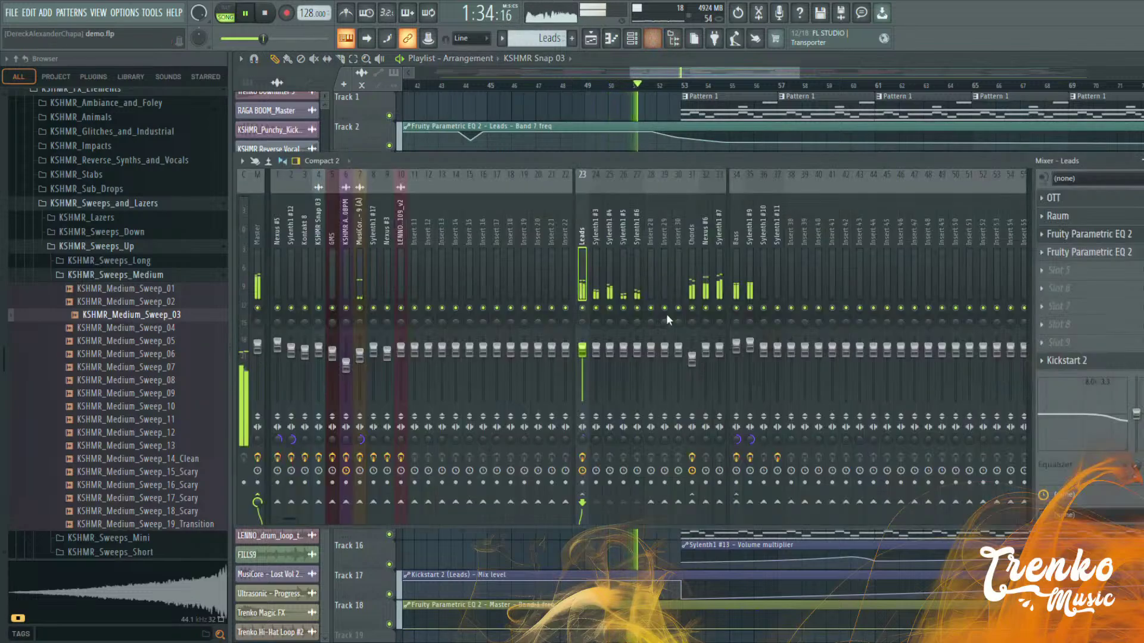
left_click(693, 357)
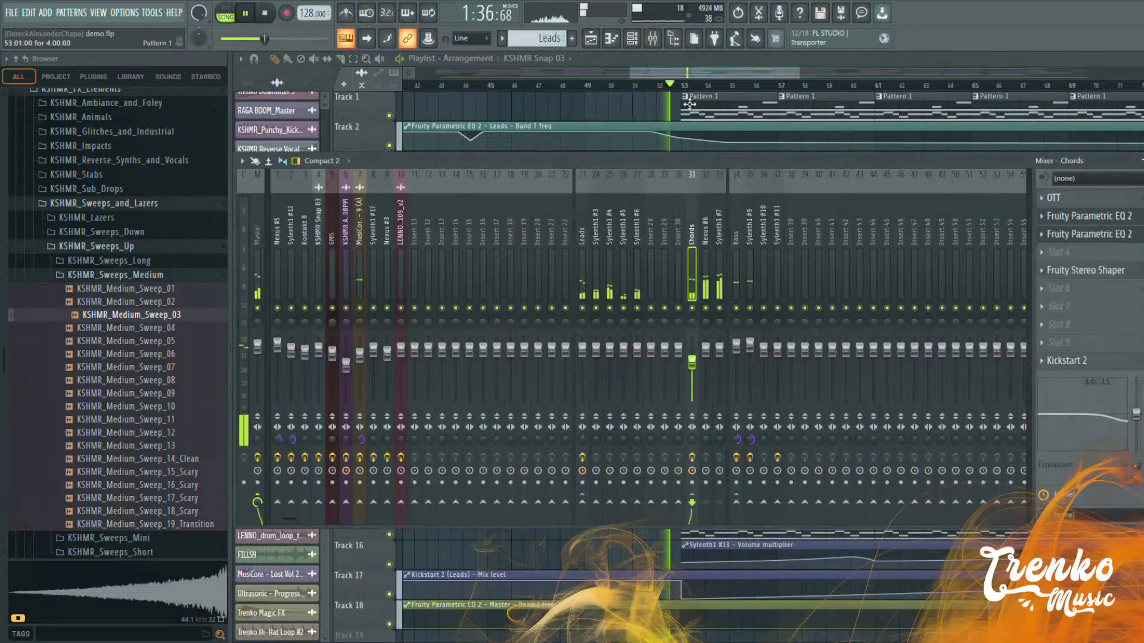
key("F9")
Listen through the breakdown from bar 53 to about bar 63 and stop playback
scroll(608, 351, "up", 3)
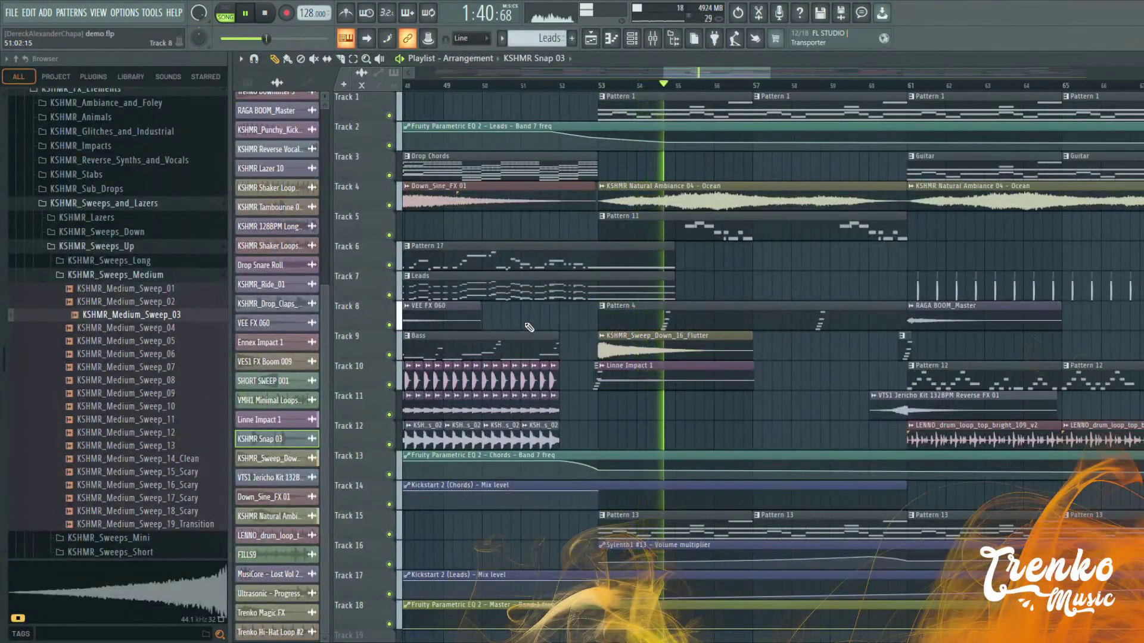
scroll(488, 265, "down", 3)
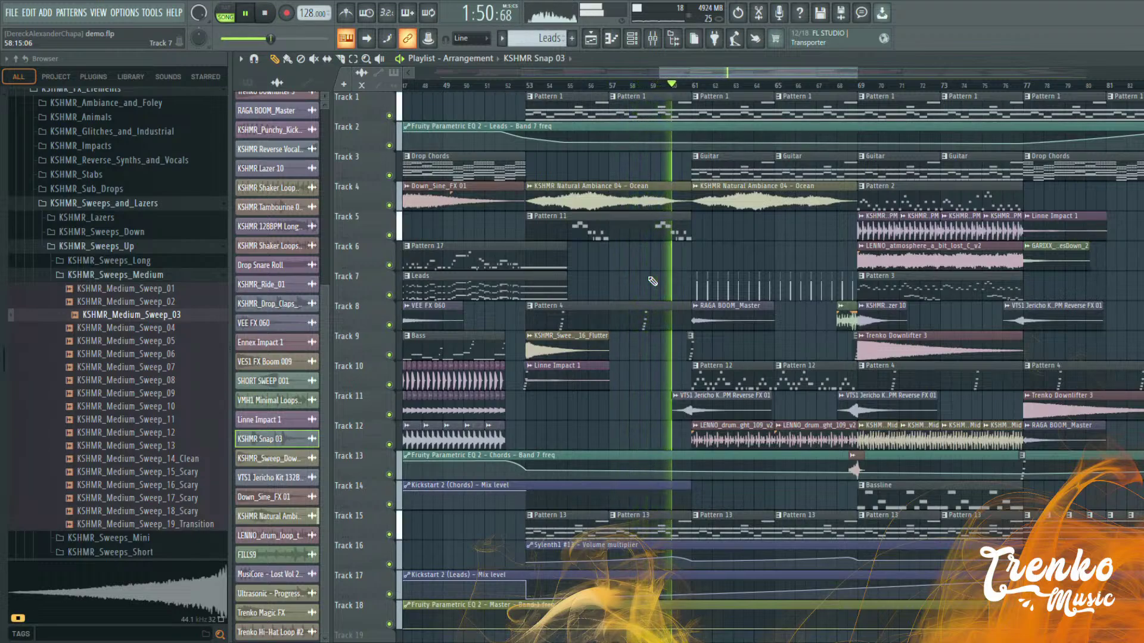
scroll(566, 325, "up", 4)
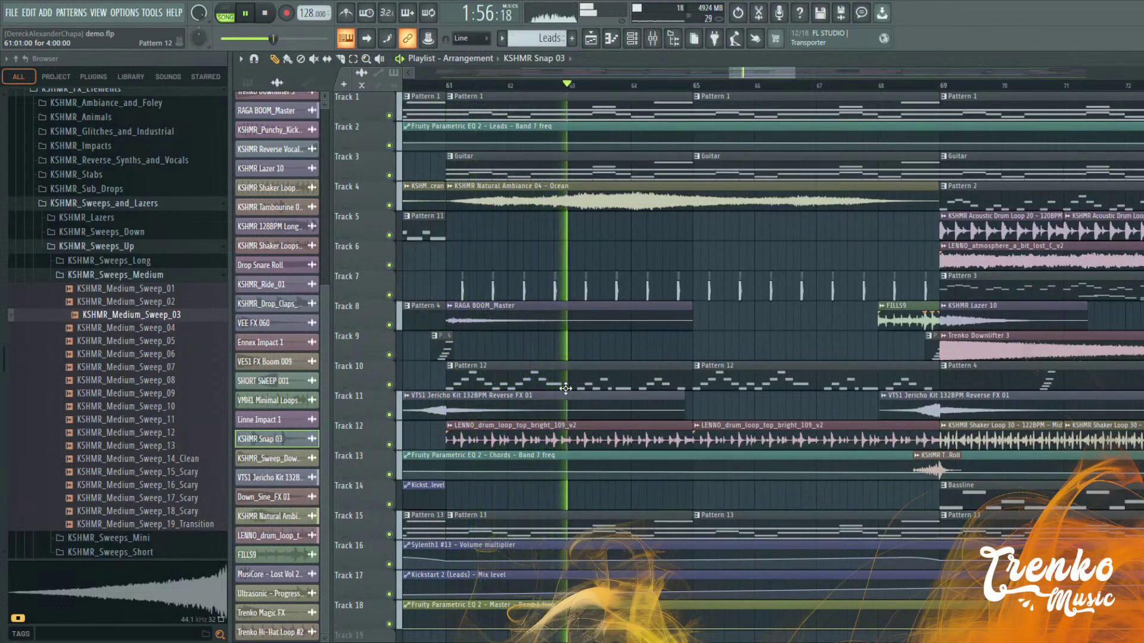
key("space")
Inspect the synth and miscellaneous settings of Pattern 12's GMS channel and resume playback at about bar 63
left_click(568, 386)
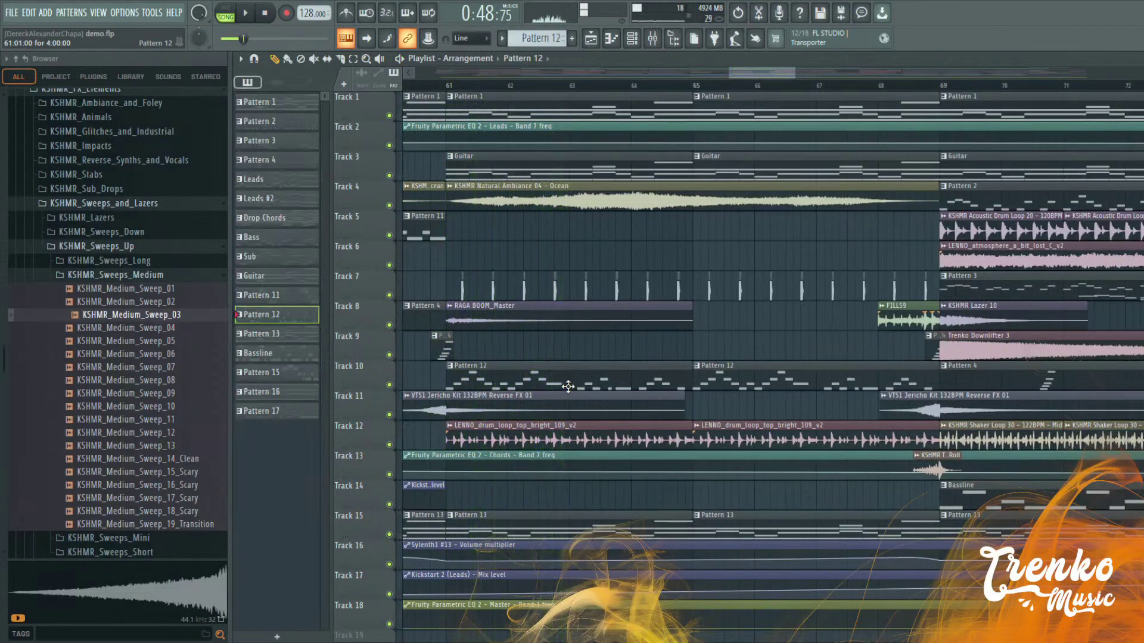
left_click(628, 46)
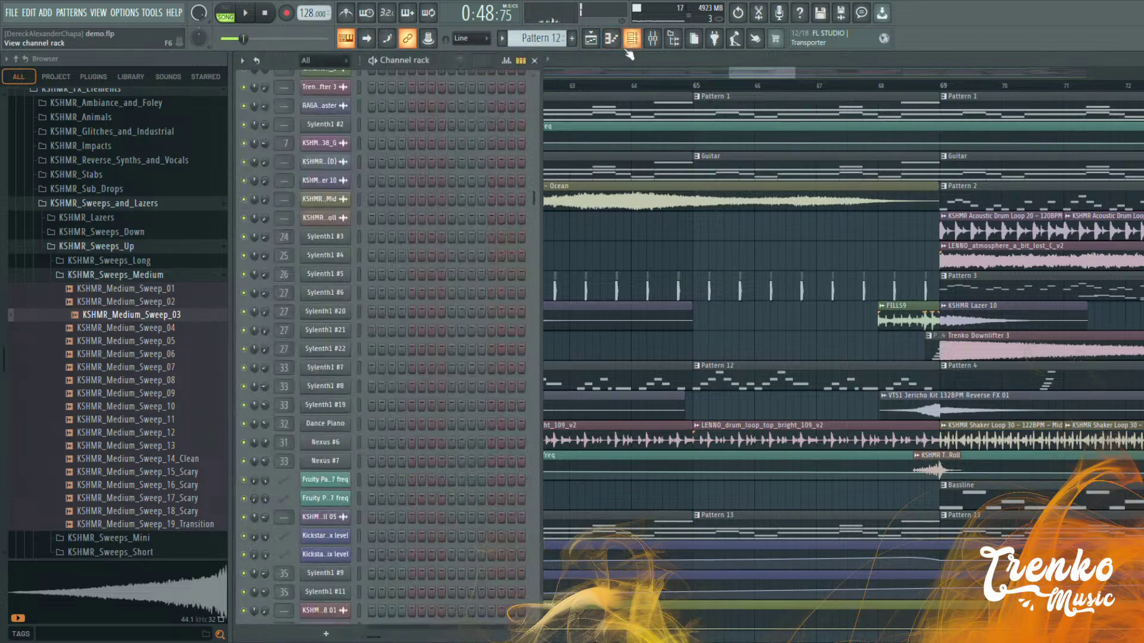
left_click(329, 112)
left_click(326, 511)
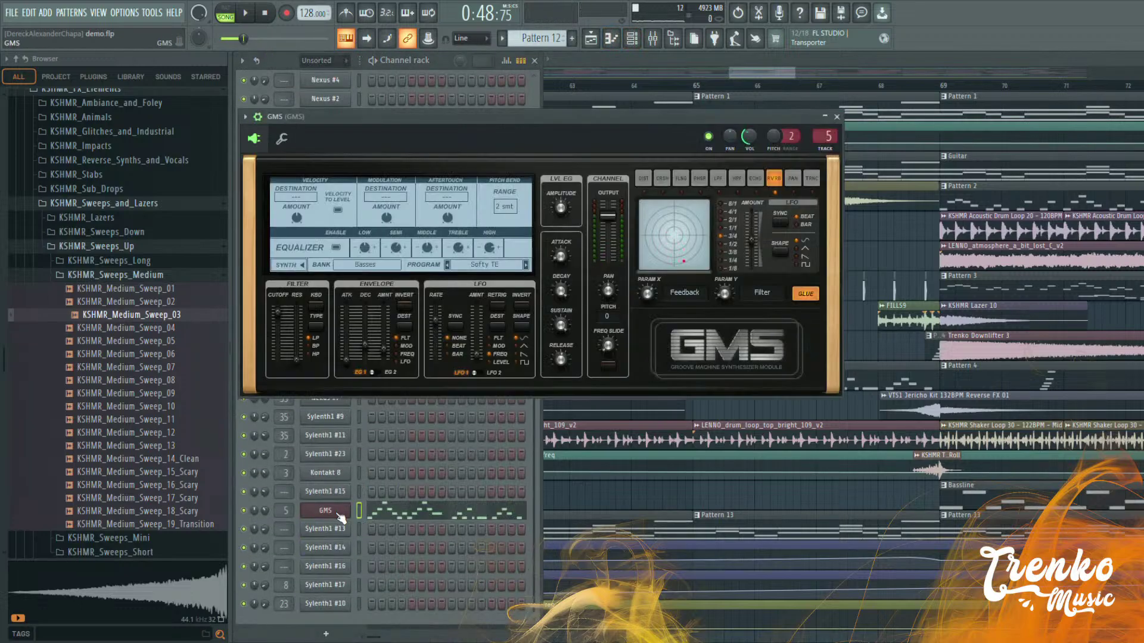
left_click(283, 140)
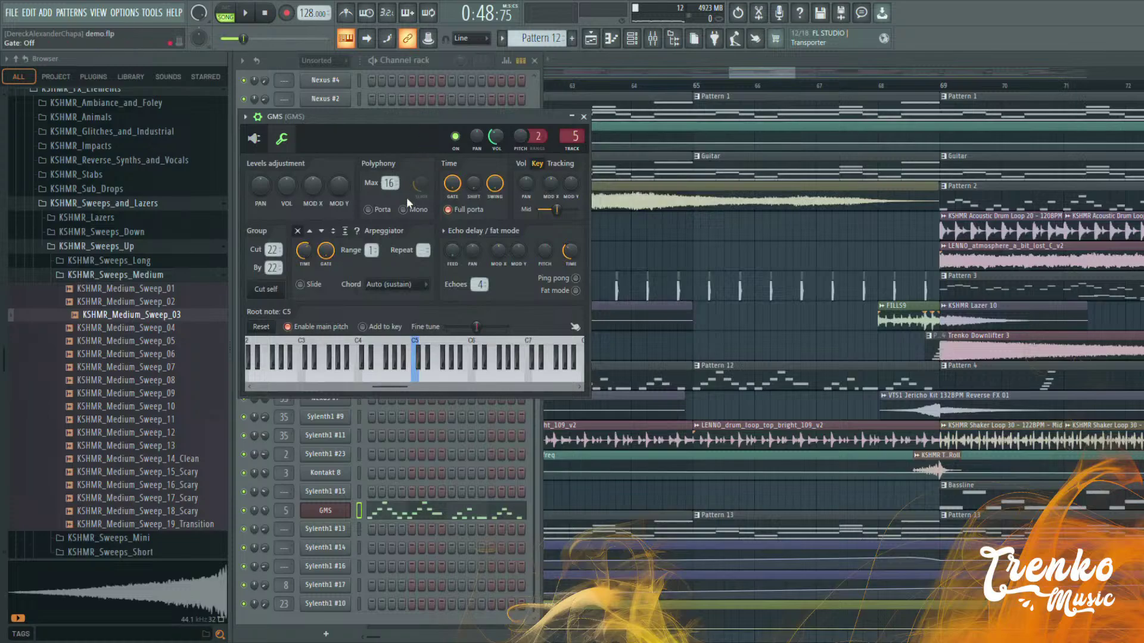
left_click(582, 85)
key("space")
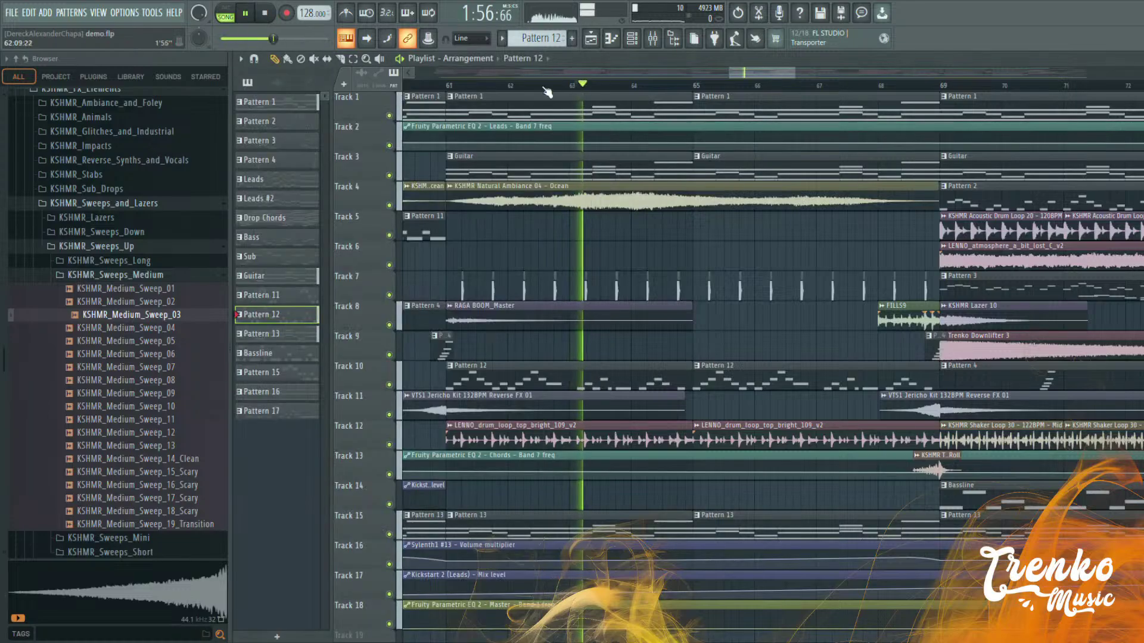
In Pattern 12's GMS melody, try a short extra note at C7 and B6 above bar 2's A6 note, and delete it
left_click(427, 85)
double_click(502, 382)
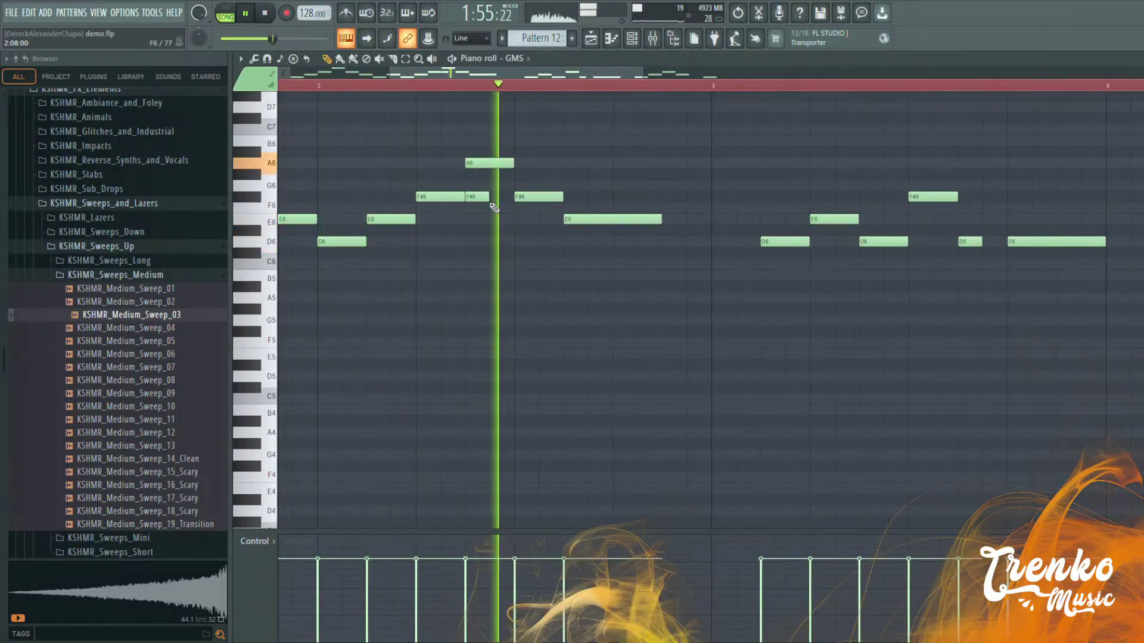
left_click_drag(491, 197, 484, 199)
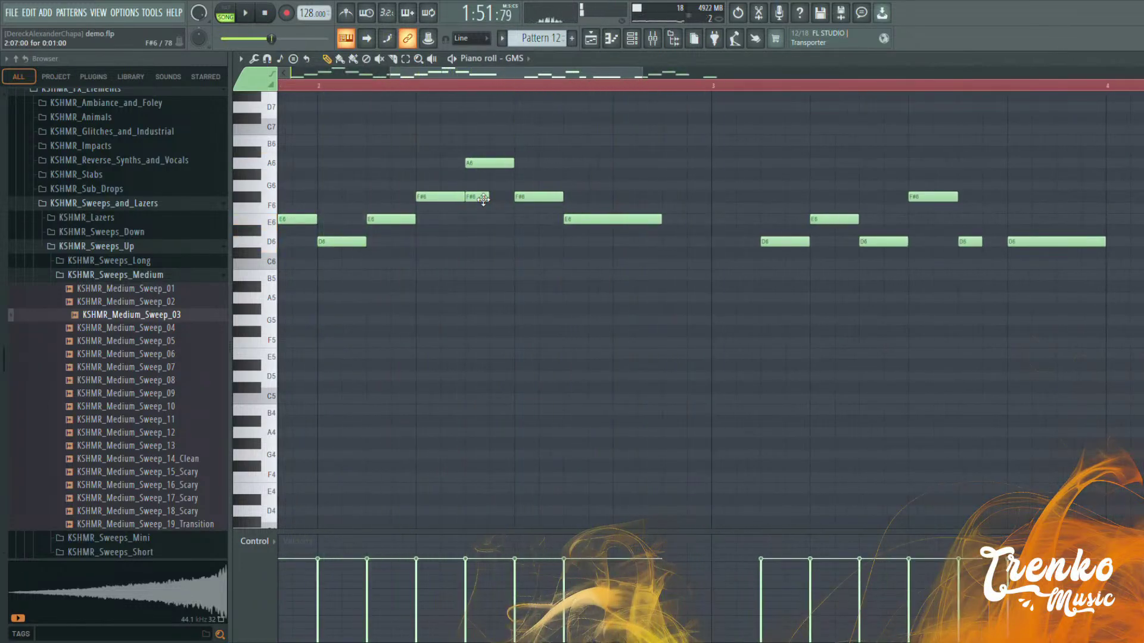
scroll(485, 224, "up", 3)
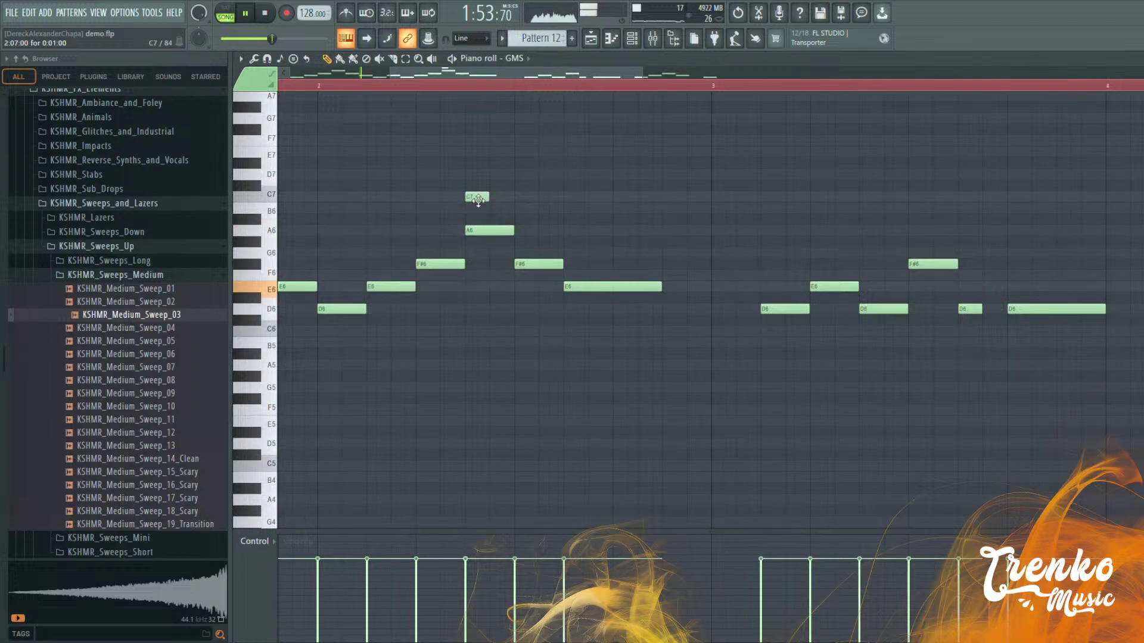
left_click_drag(478, 197, 478, 212)
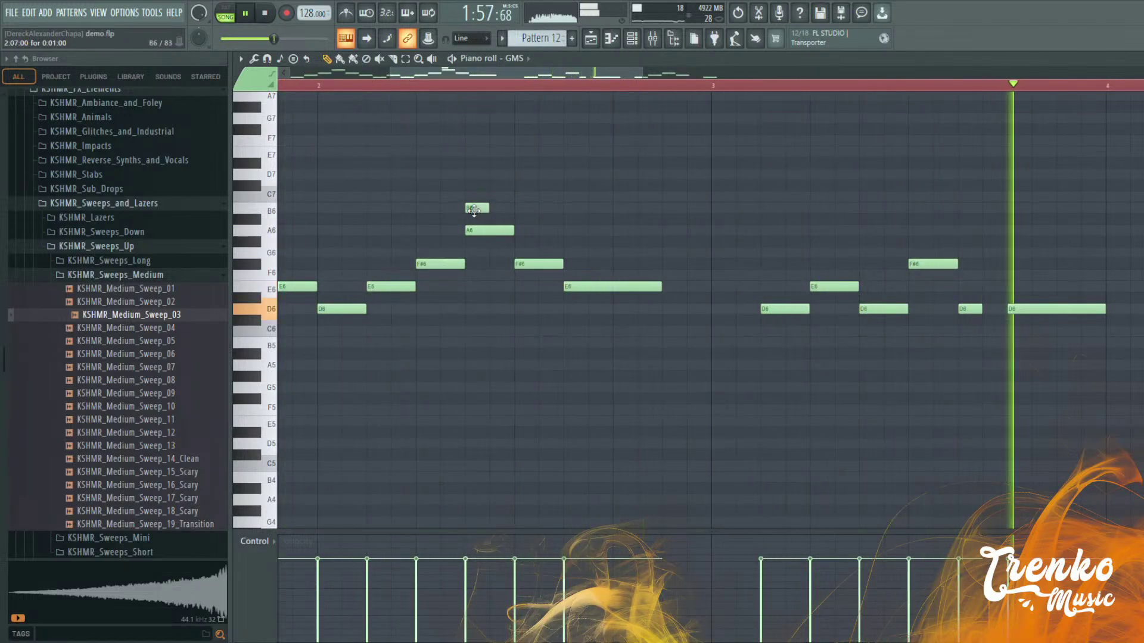
key("Delete")
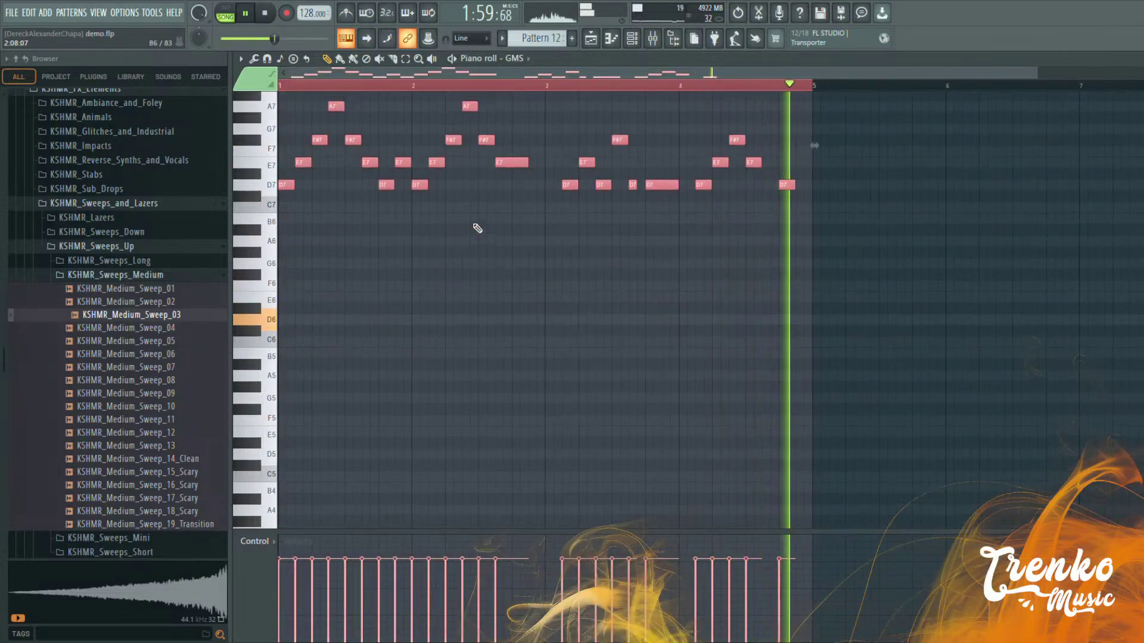
Try Pattern 12's whole GMS melody in other octaves and return it to its original octave starting on D6
key("ctrl+Down")
key("ctrl+Down")
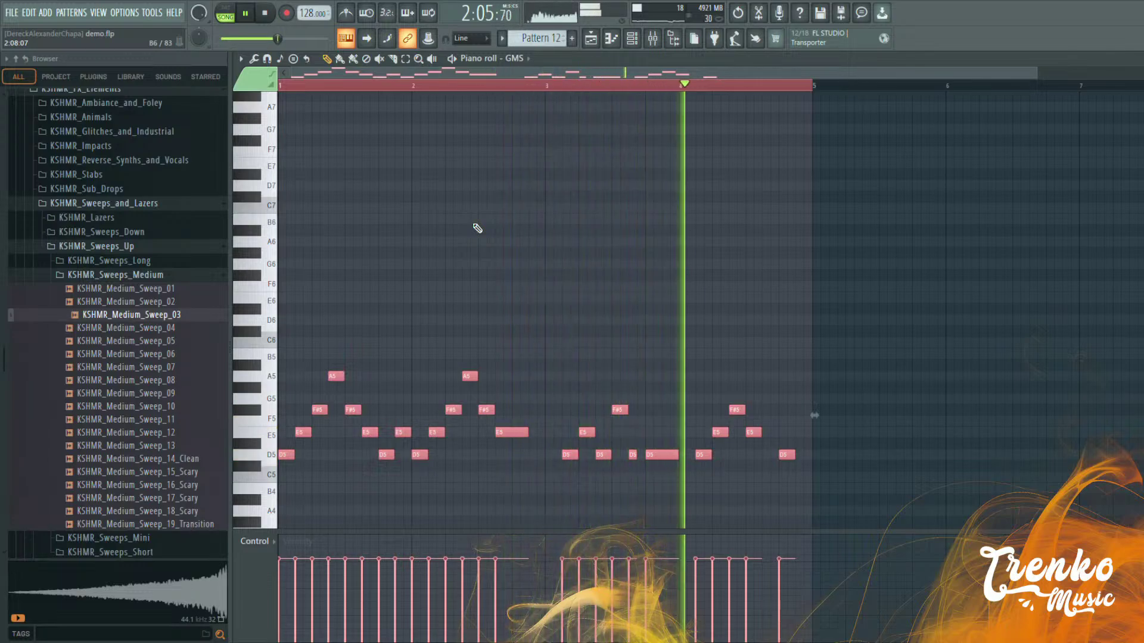
key("ctrl+Up")
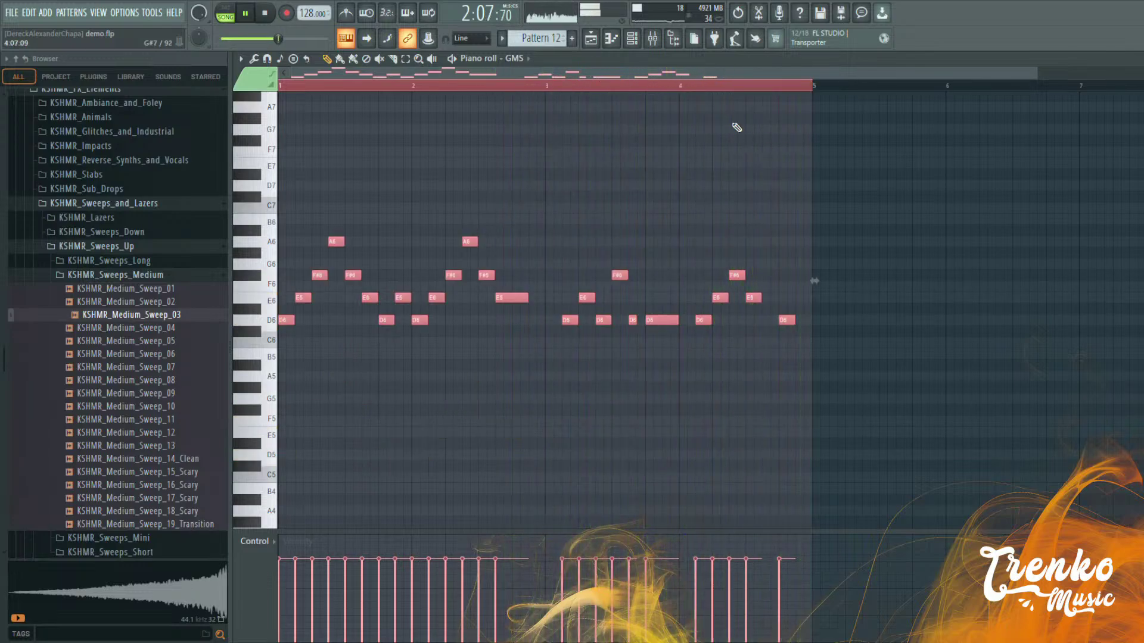
Inspect the arpeggiator and echo delay settings of the GMS channel and return to the playlist
left_click(632, 39)
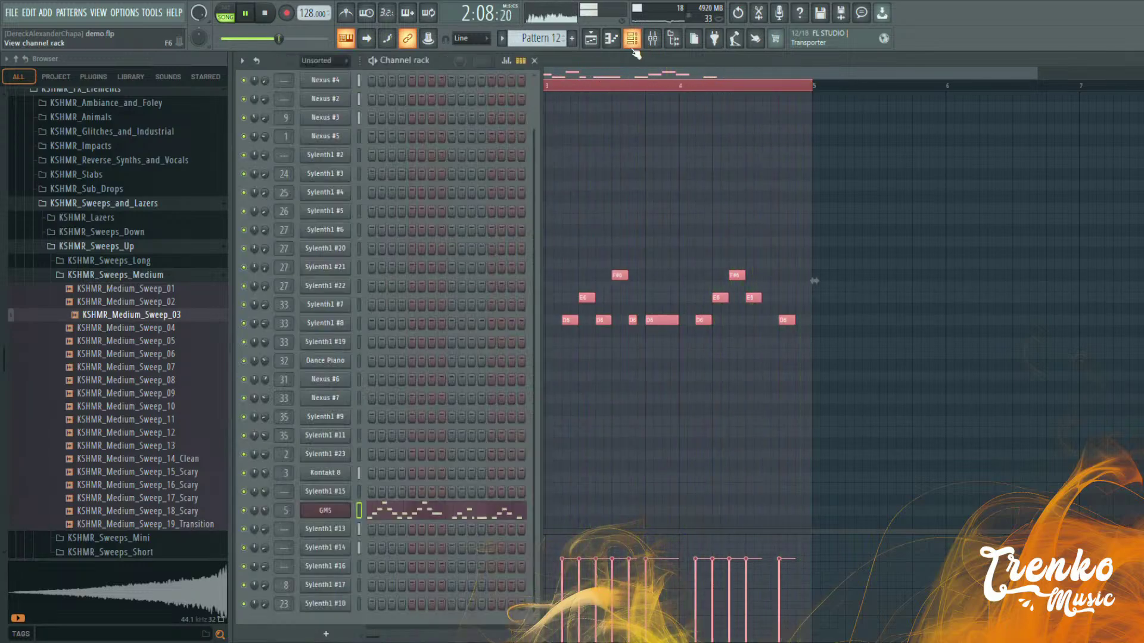
left_click(328, 514)
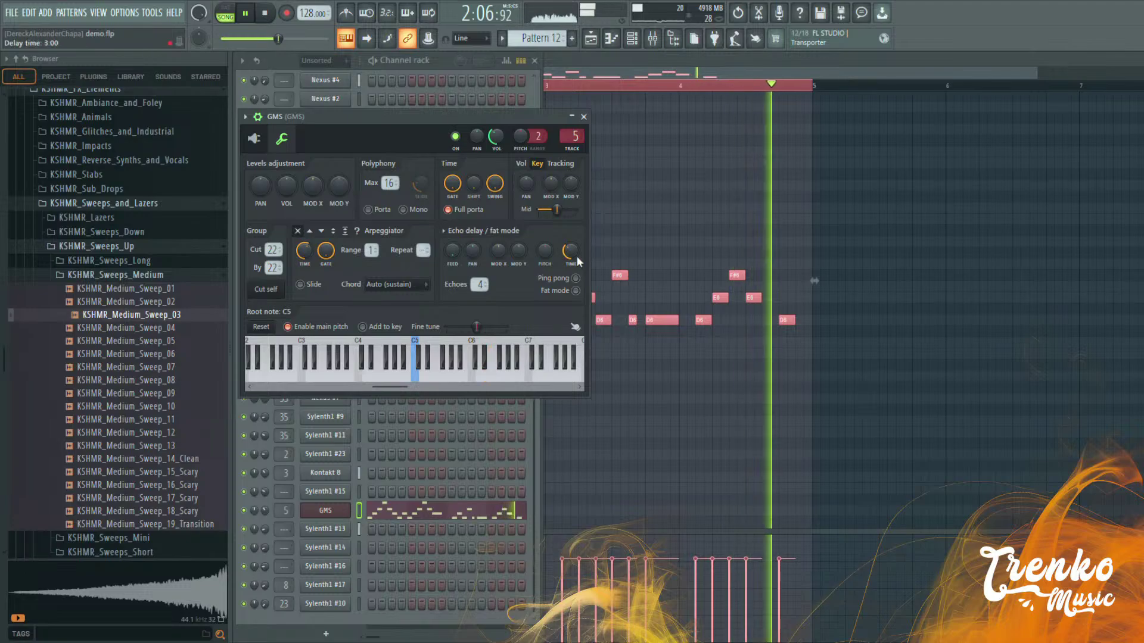
left_click(592, 40)
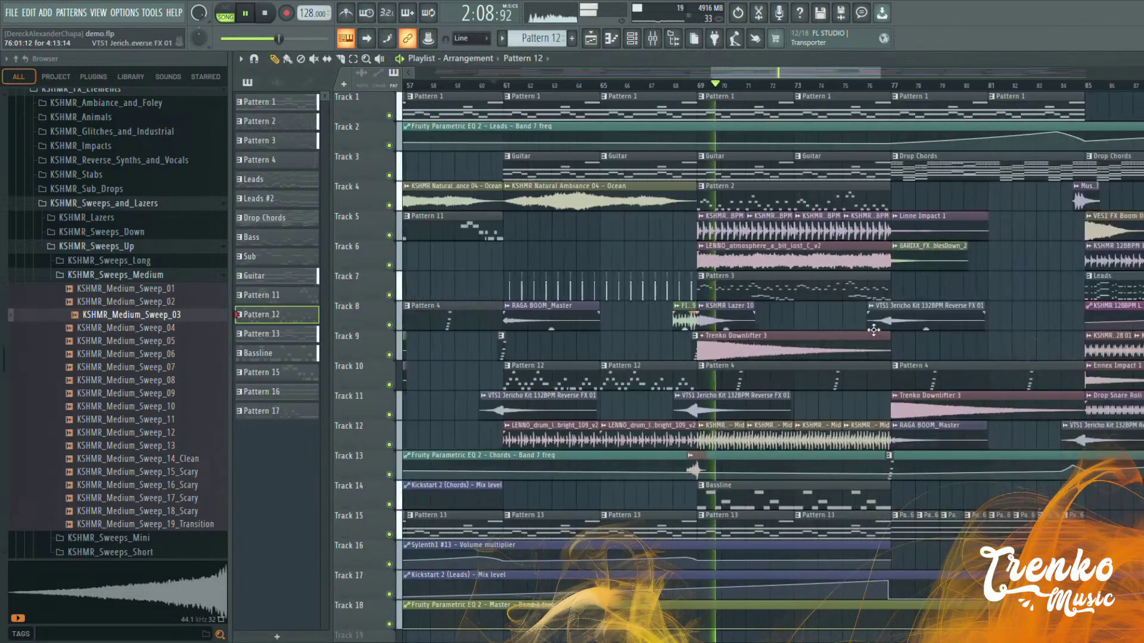
Check the channel volume of the KSHMR Acoustic Drum Loop 20 clip and listen on to about bar 78
double_click(692, 224)
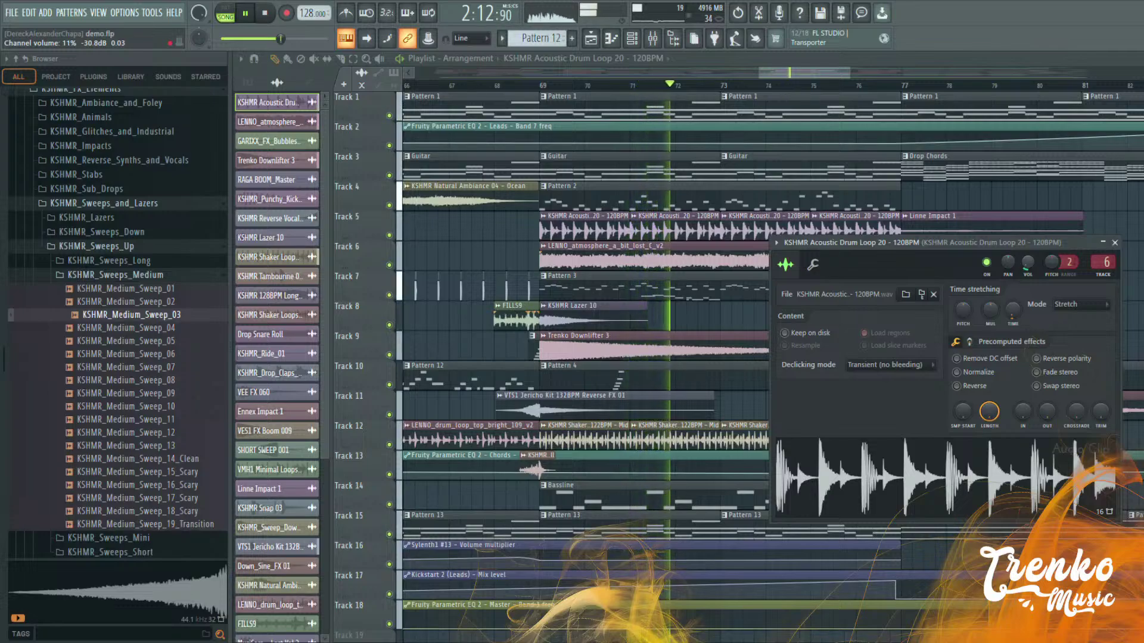
left_click(739, 60)
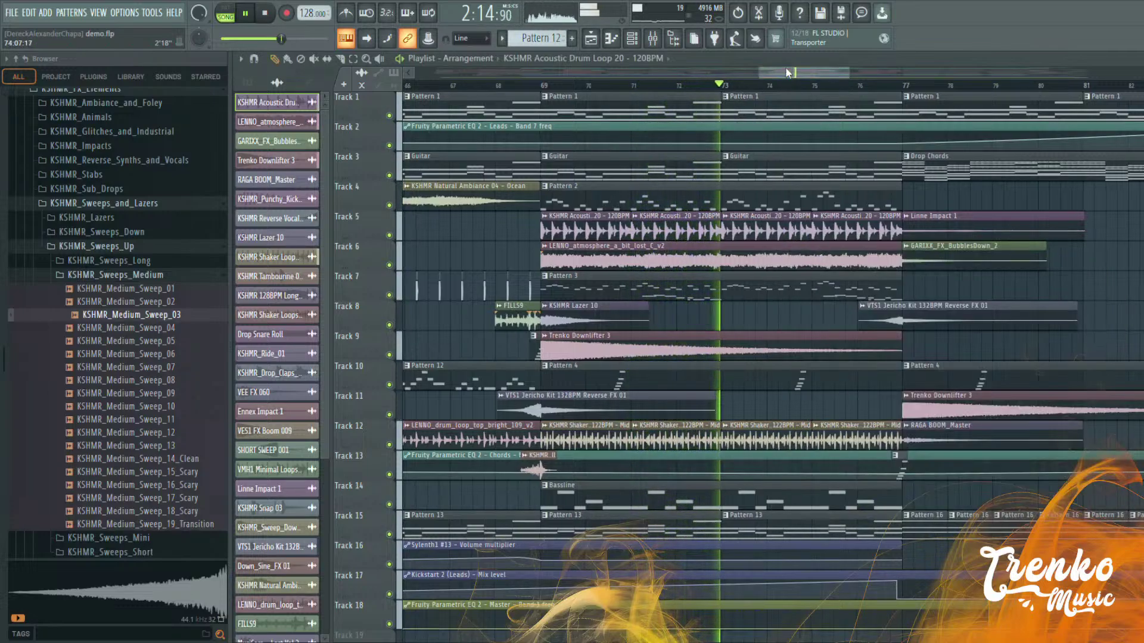
scroll(712, 297, "down", 3)
scroll(712, 308, "up", 2)
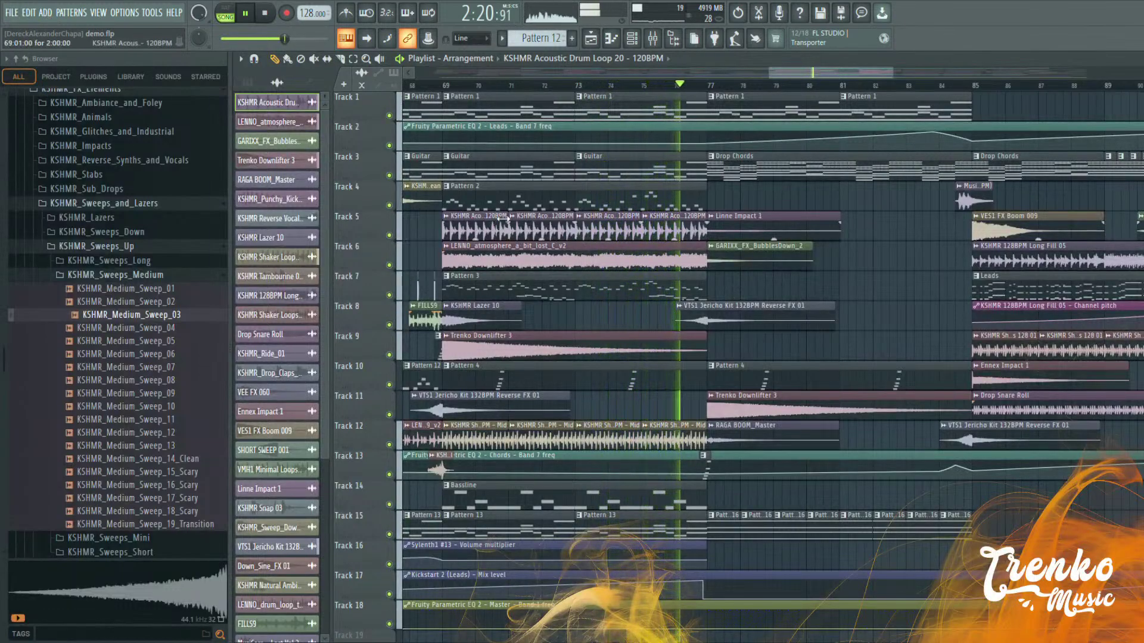
scroll(569, 249, "down", 2)
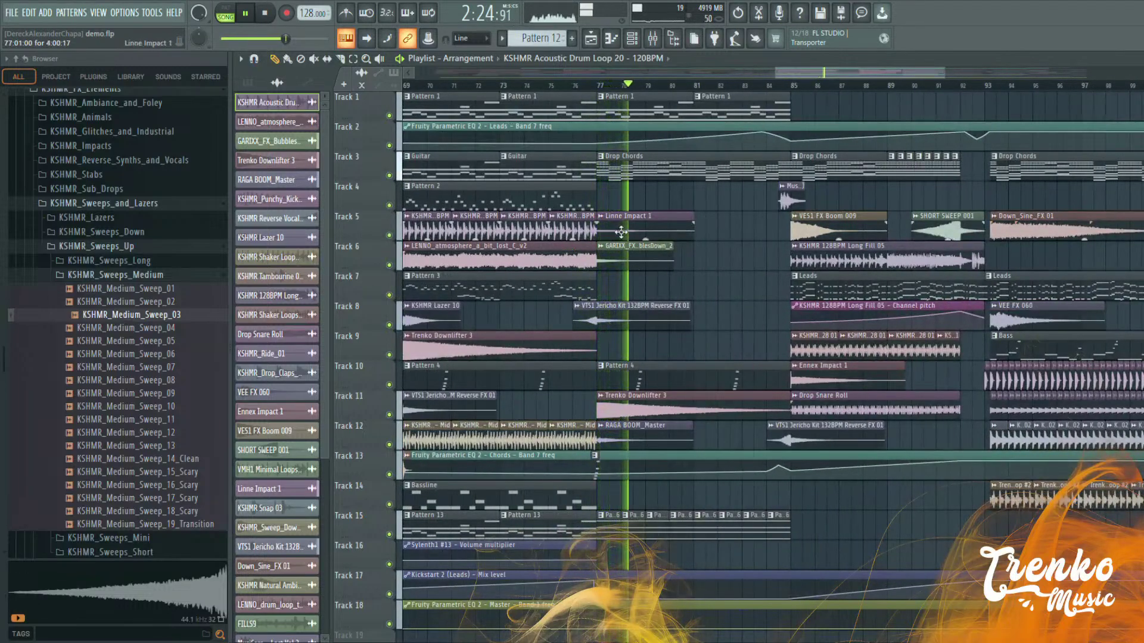
Nudge the Chords Band 7 frequency automation point at bar 85 slightly down and replay the transition from about bar 84
left_click(771, 89)
scroll(796, 178, "down", 1)
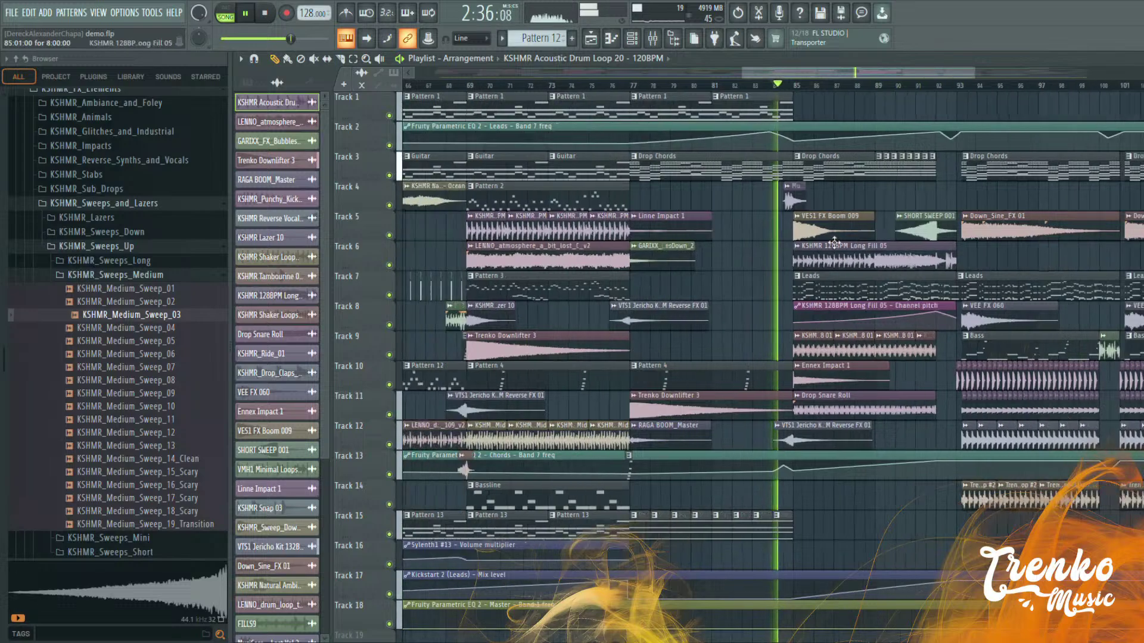
scroll(971, 273, "up", 4)
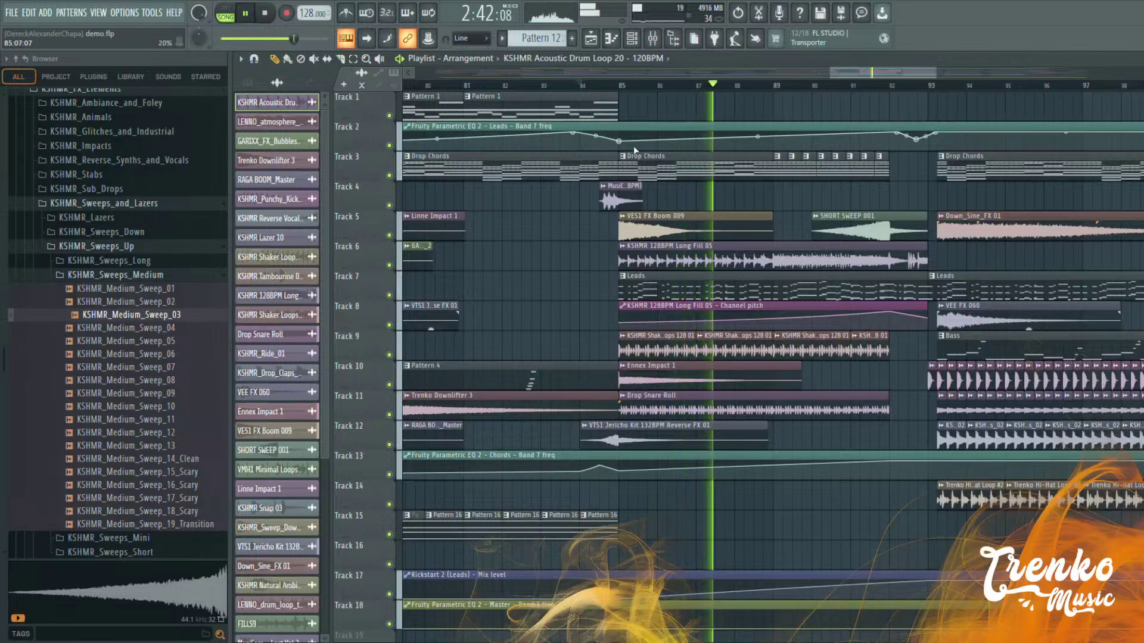
mouse_move(631, 477)
left_click_drag(619, 470, 619, 472)
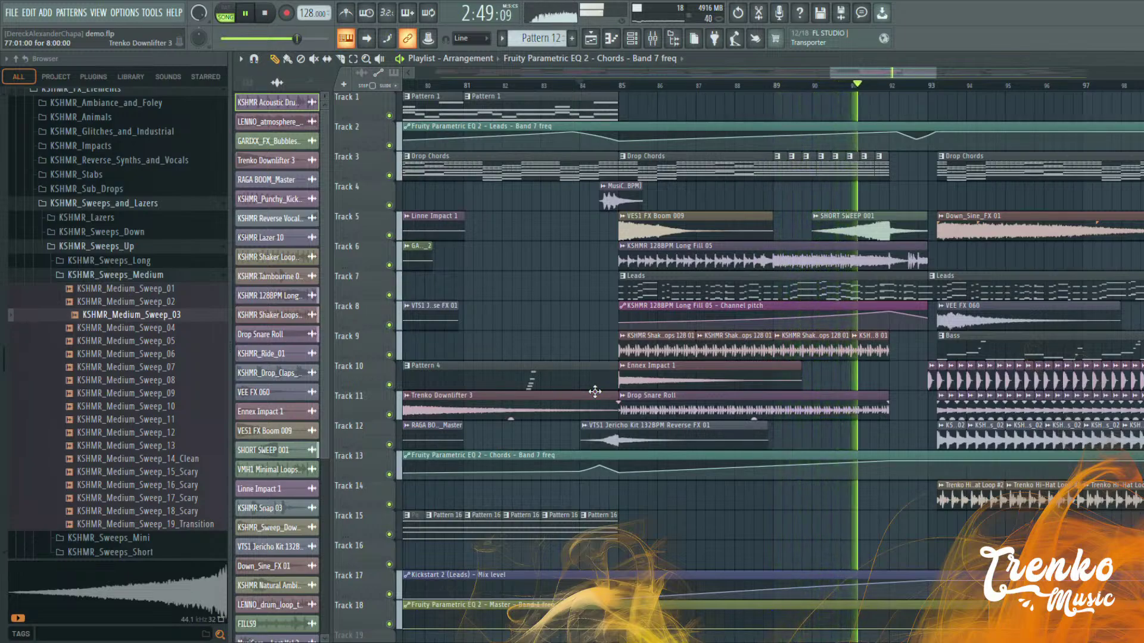
key("space")
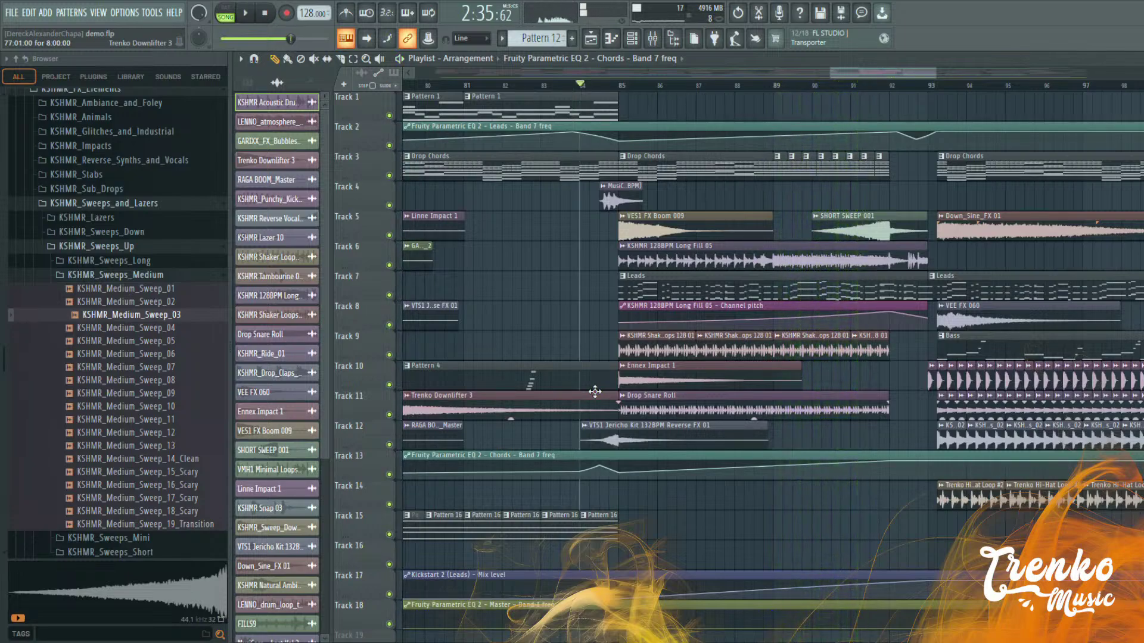
key("space")
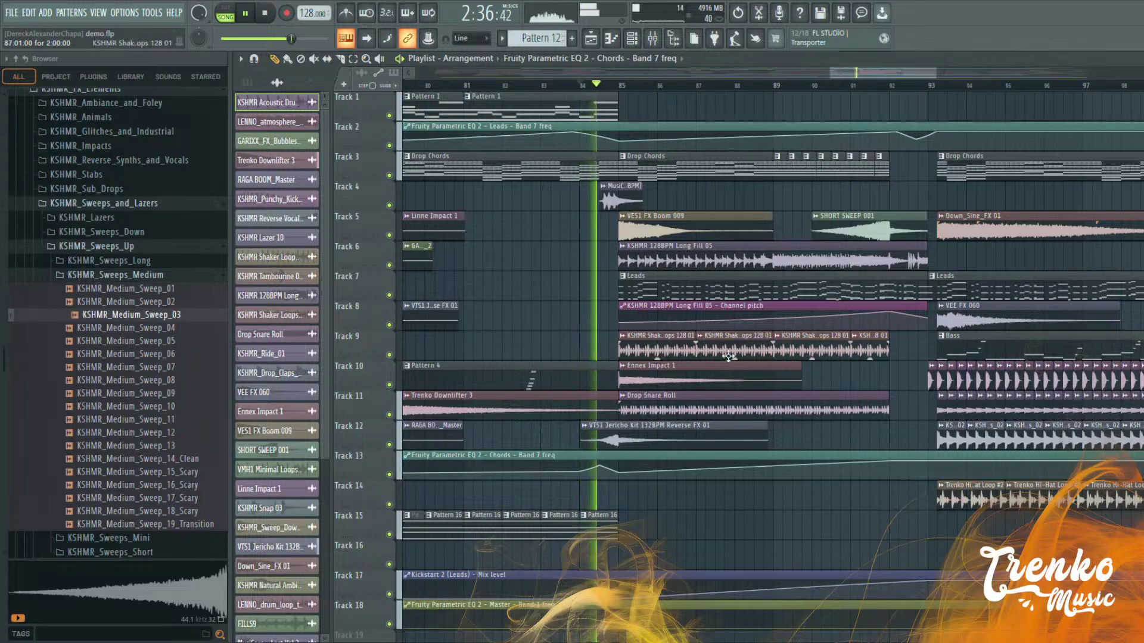
Listen through the build-up from bar 85 and inspect the sampler settings of the KSHMR 128BPM Long Fill 05 and SHORT SWEEP 001 clips
scroll(728, 356, "up", 2)
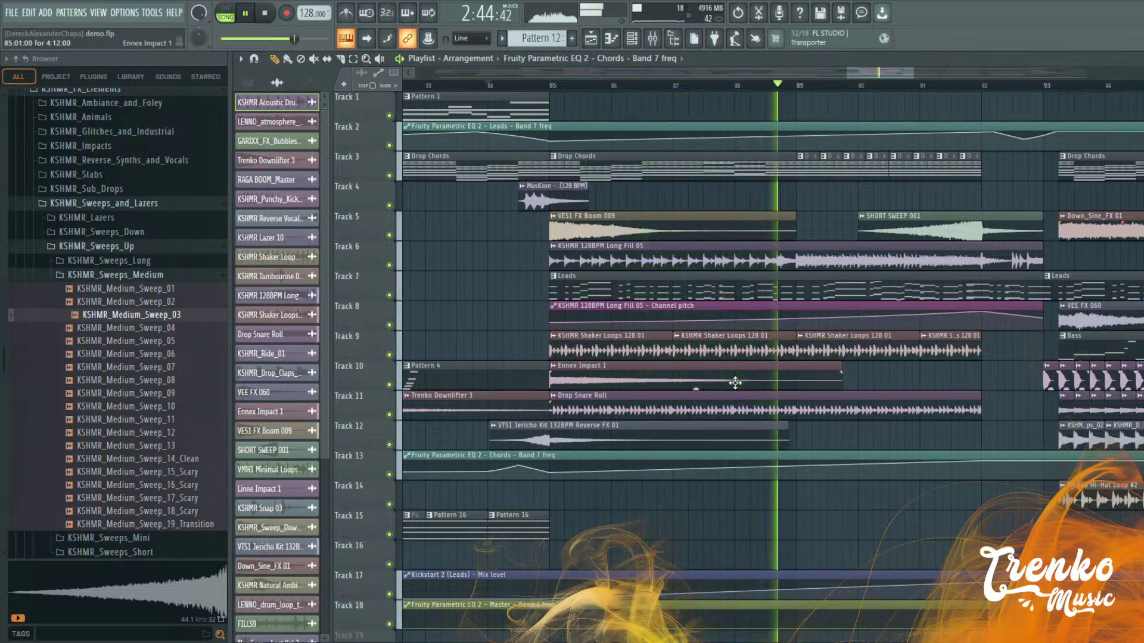
scroll(732, 298, "down", 3)
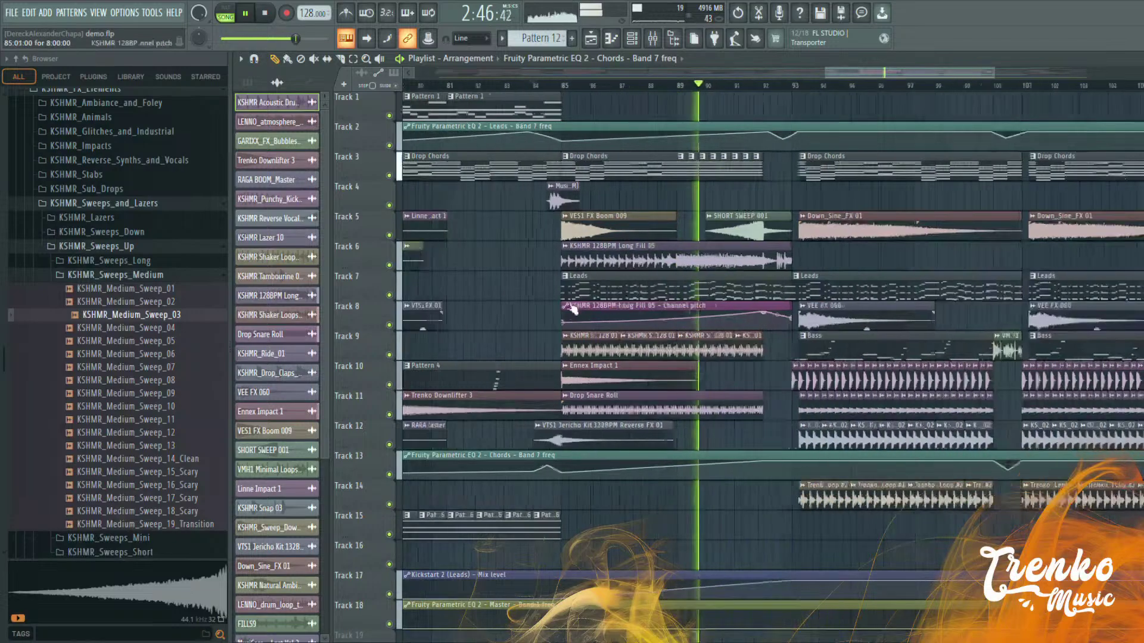
scroll(732, 298, "up", 2)
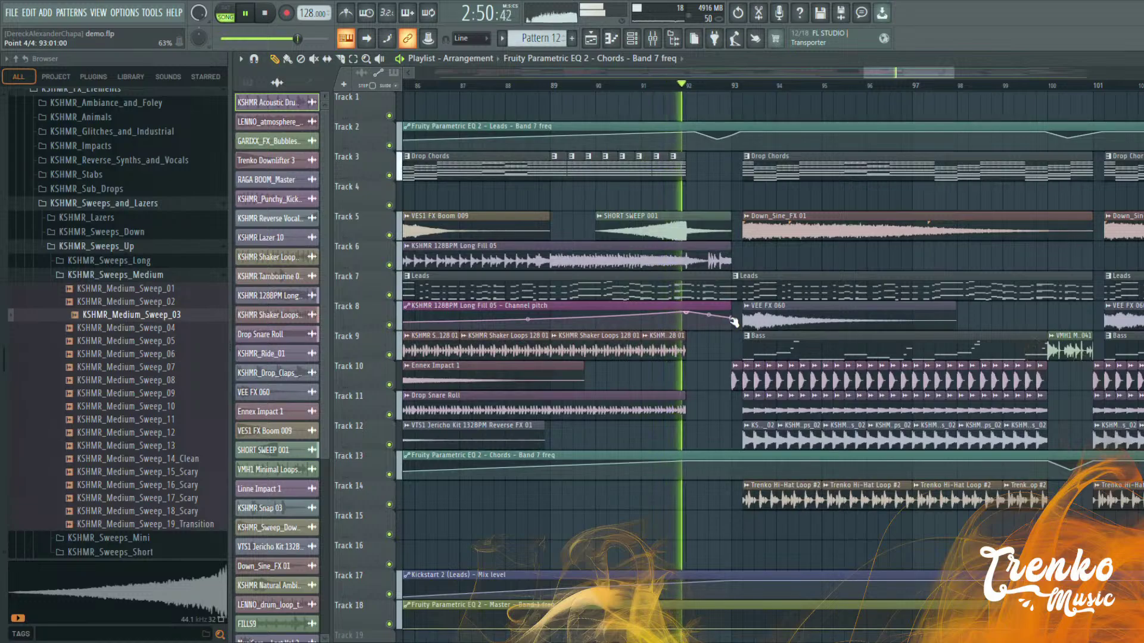
double_click(584, 250)
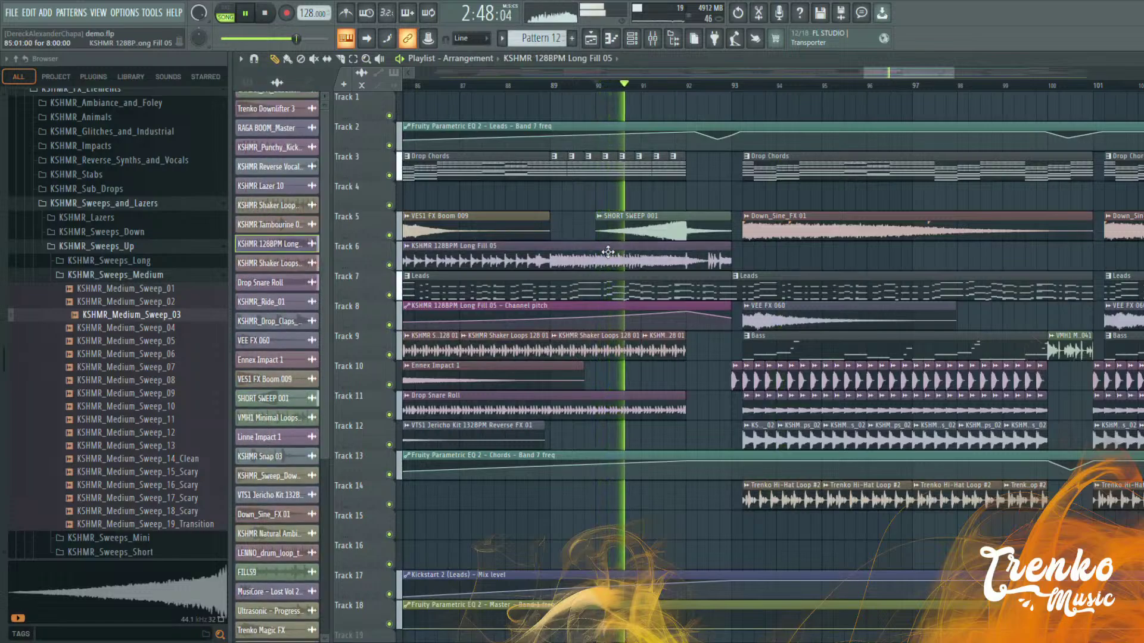
double_click(607, 252)
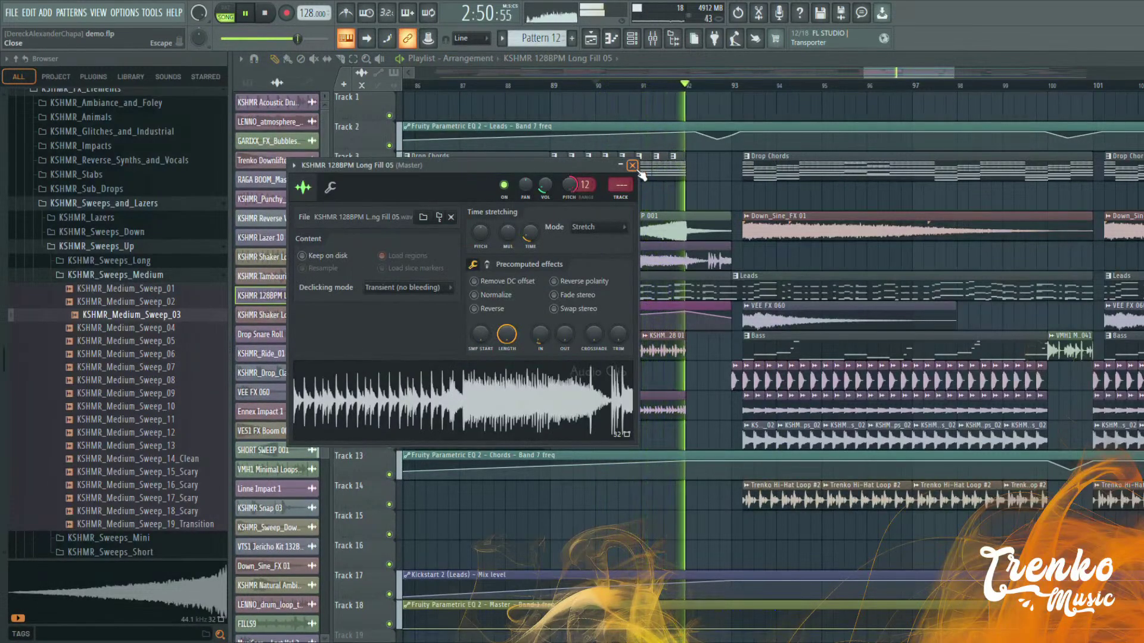
left_click(632, 165)
double_click(658, 216)
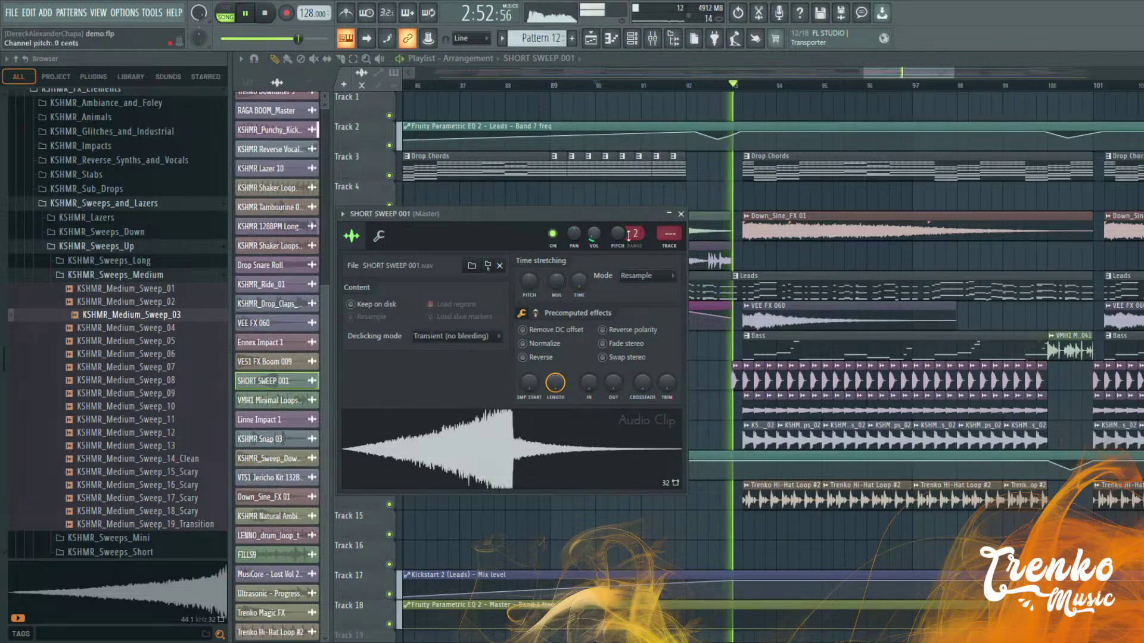
left_click(681, 215)
Trim the start of the first Trenko Hi-Hat Loop #2 clip at bar 101 to line up with the Leads clip's start
scroll(504, 185, "down", 2)
scroll(679, 249, "up", 3)
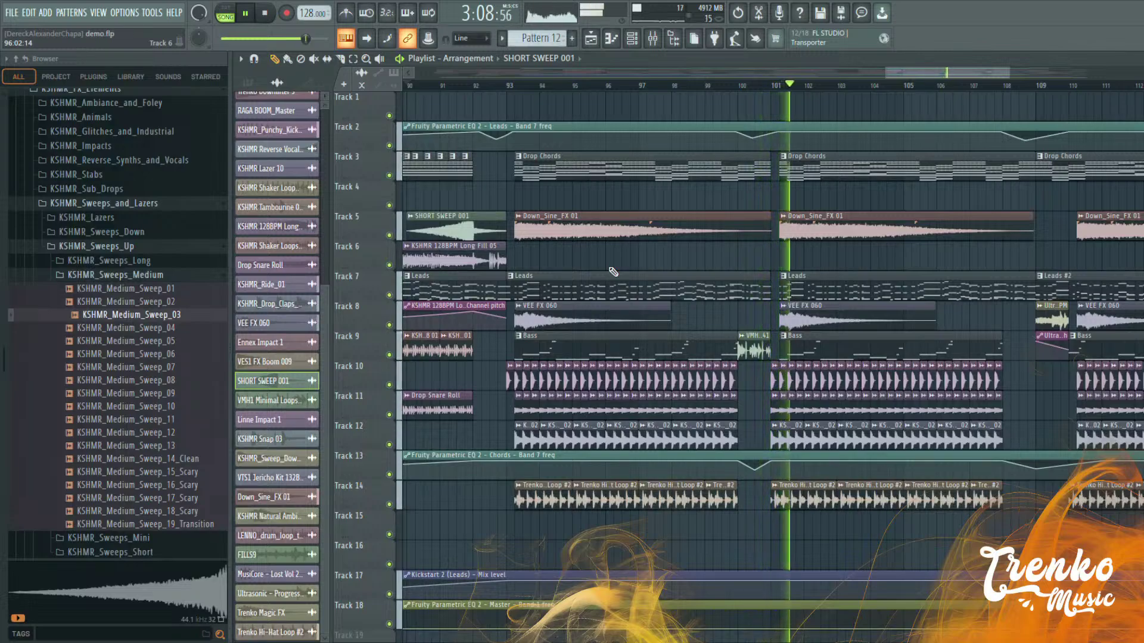
scroll(727, 255, "up", 3)
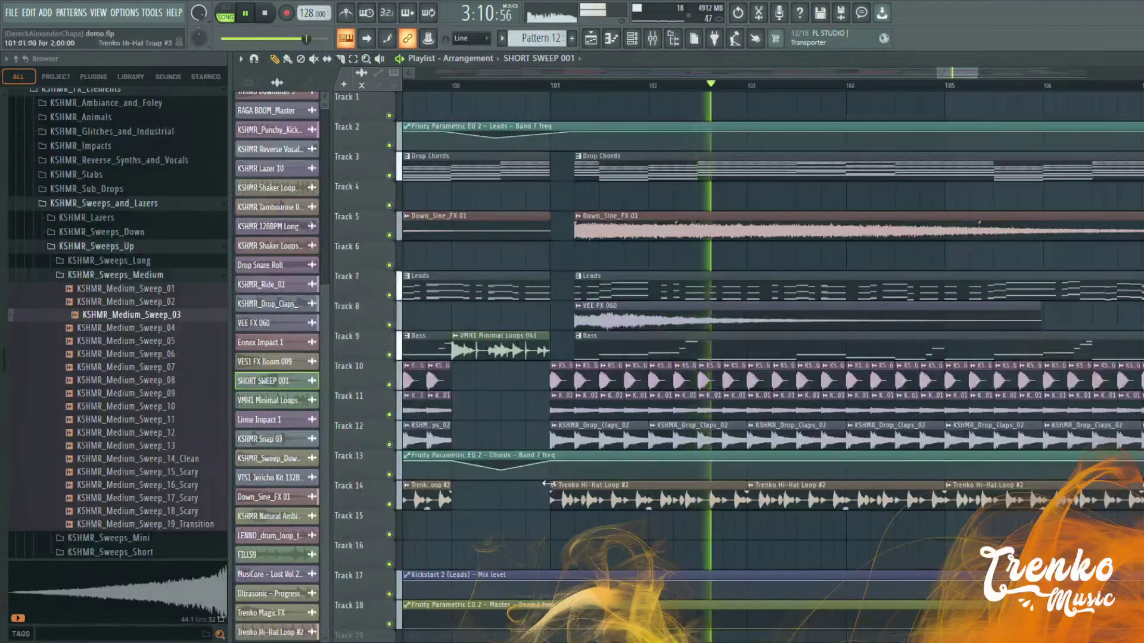
left_click_drag(548, 489, 573, 490)
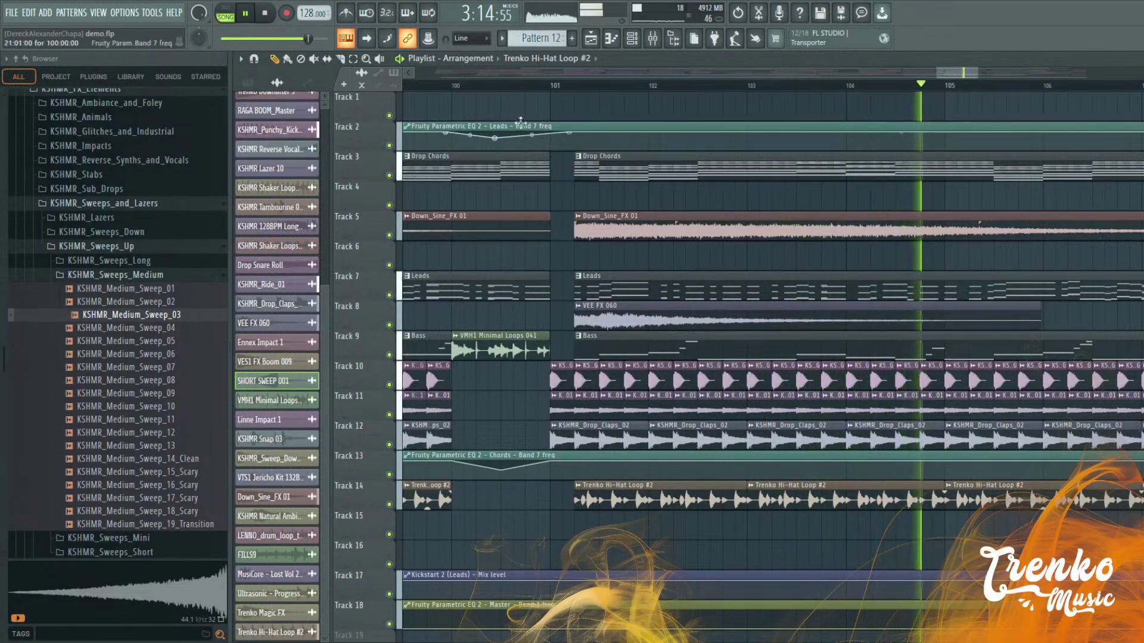
Replay the drop from about bar 100 and listen on to about bar 107
left_click(513, 84)
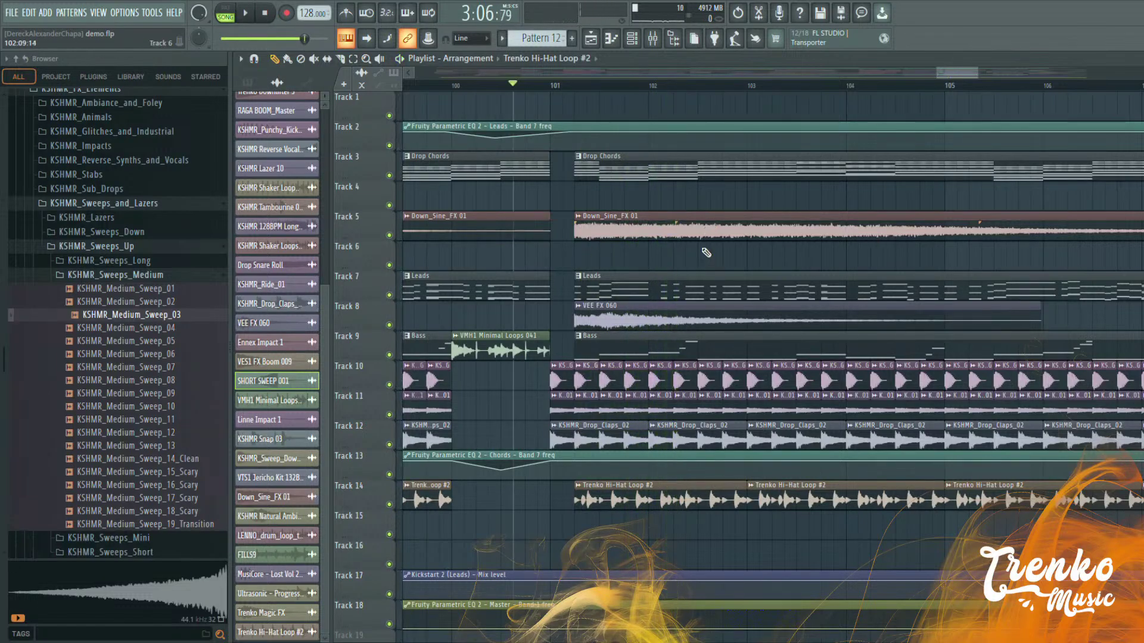
scroll(706, 253, "down", 3)
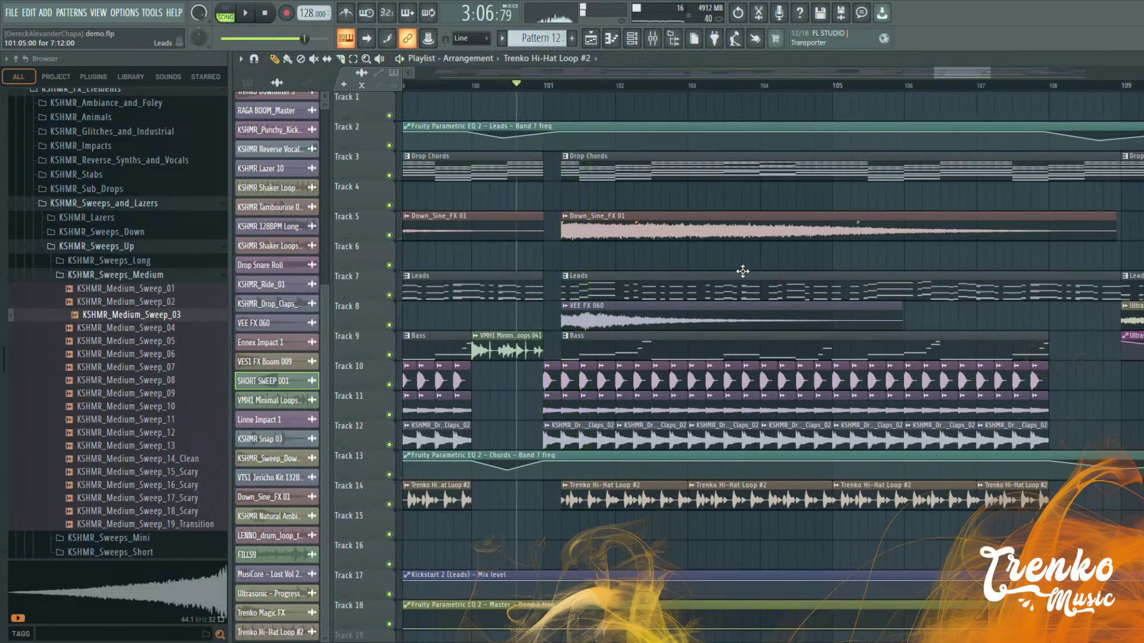
key("space")
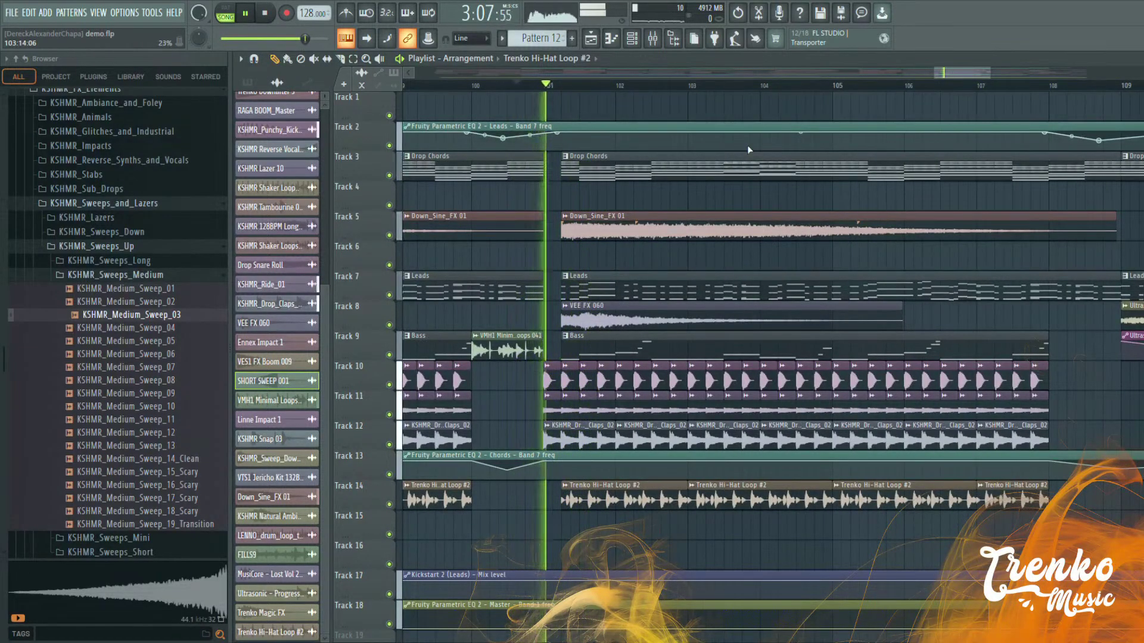
scroll(704, 282, "down", 3)
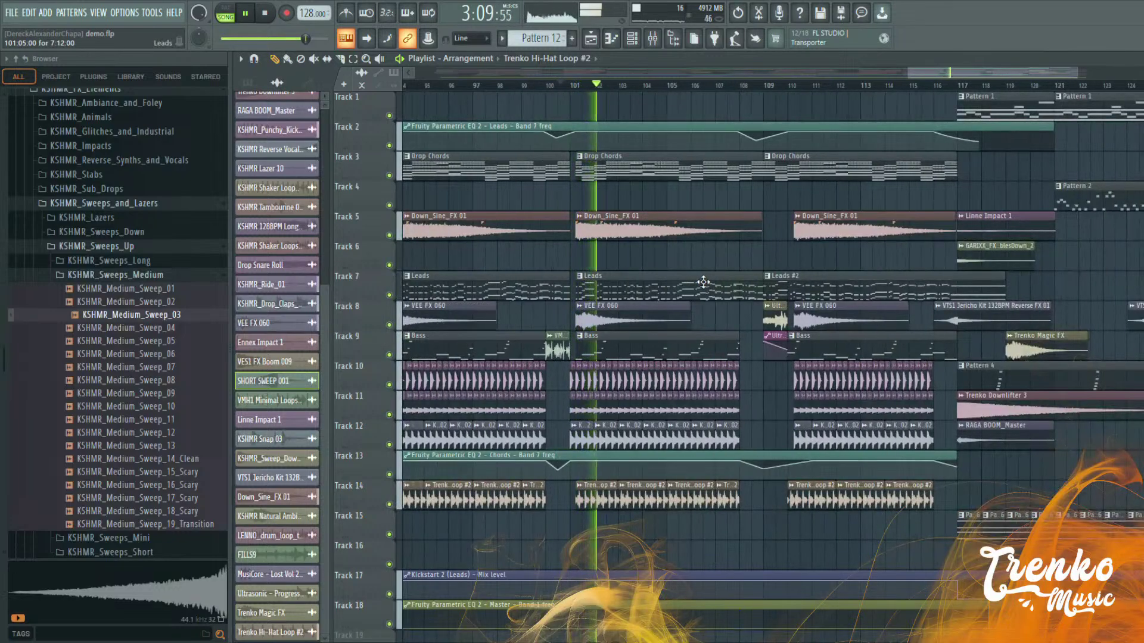
scroll(704, 282, "up", 2)
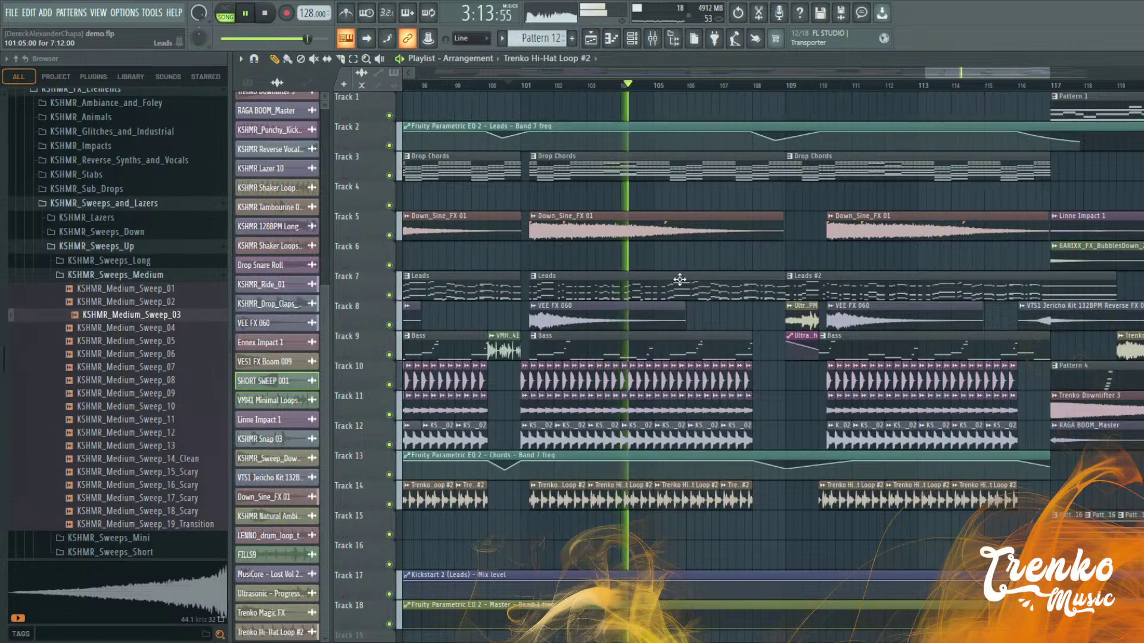
scroll(680, 280, "down", 2)
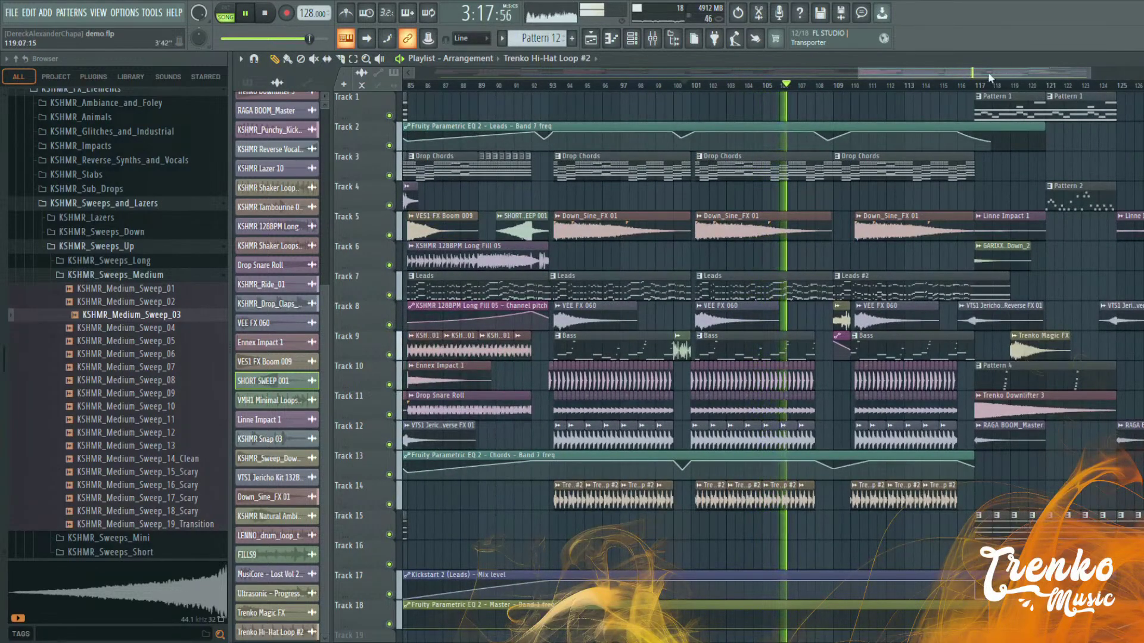
scroll(849, 150, "up", 4)
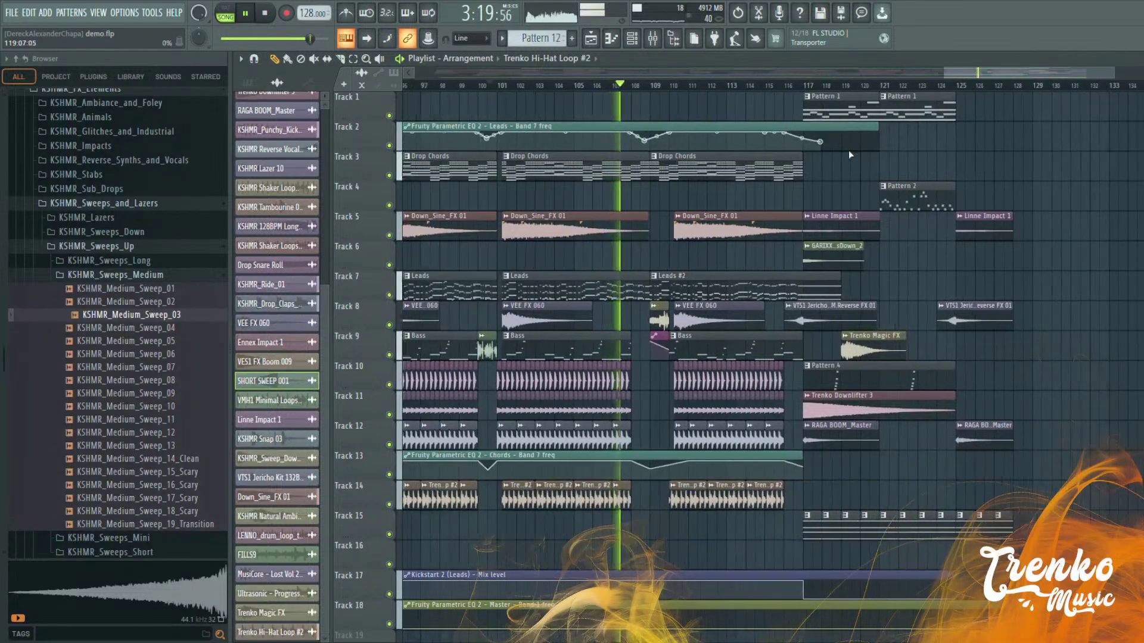
Listen through the rest of the second drop and its transition into the outro at bar 117
scroll(740, 211, "down", 2)
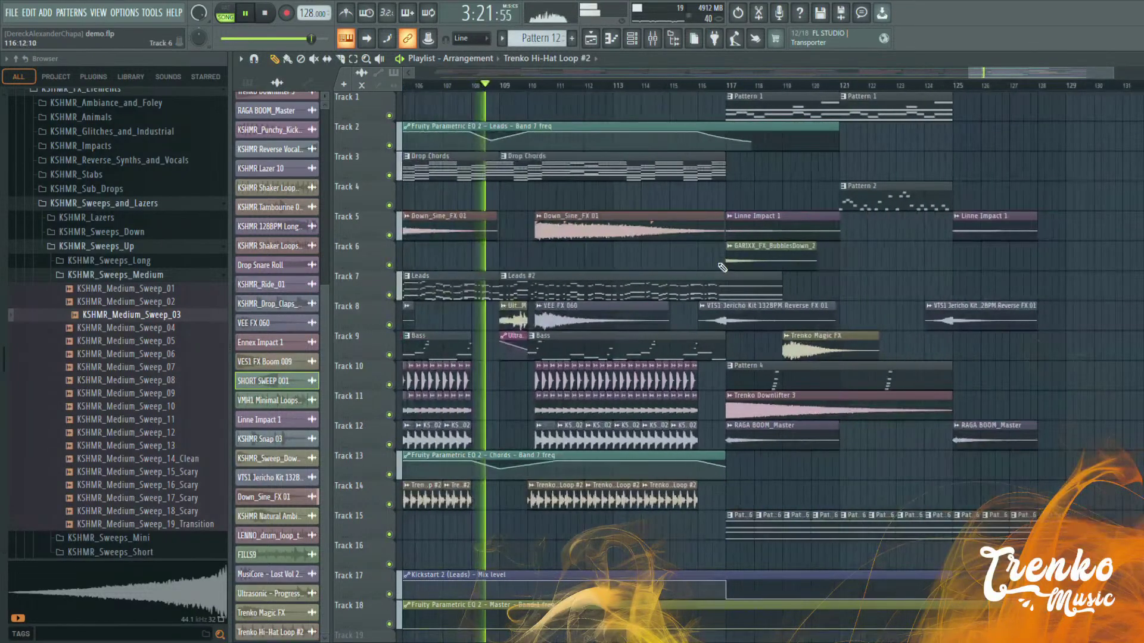
scroll(583, 110, "up", 4)
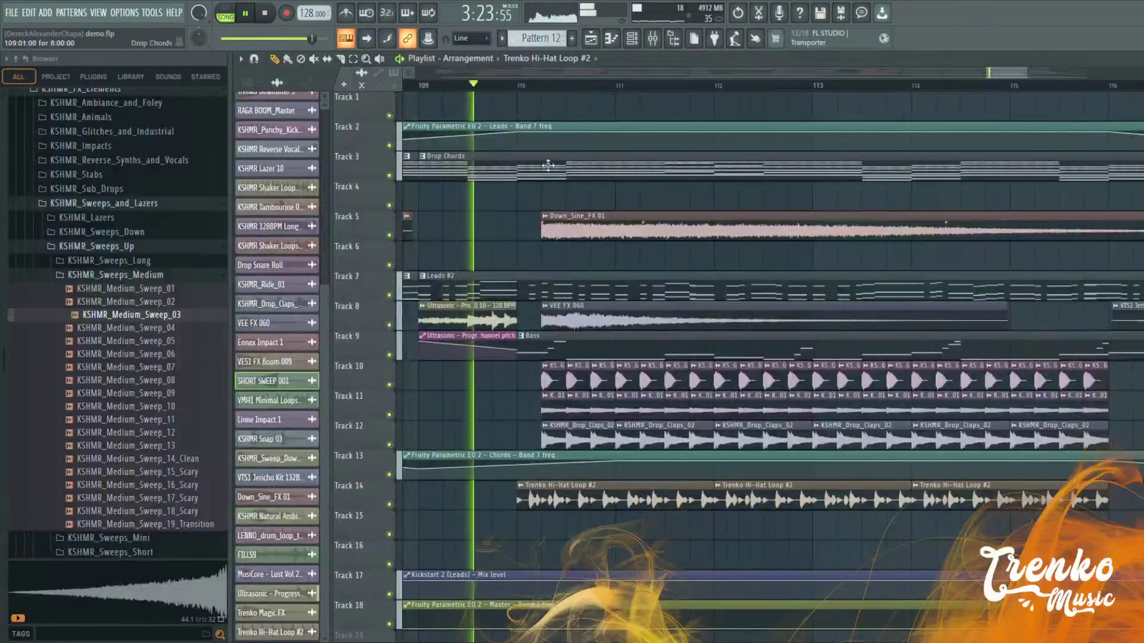
scroll(542, 133, "down", 3)
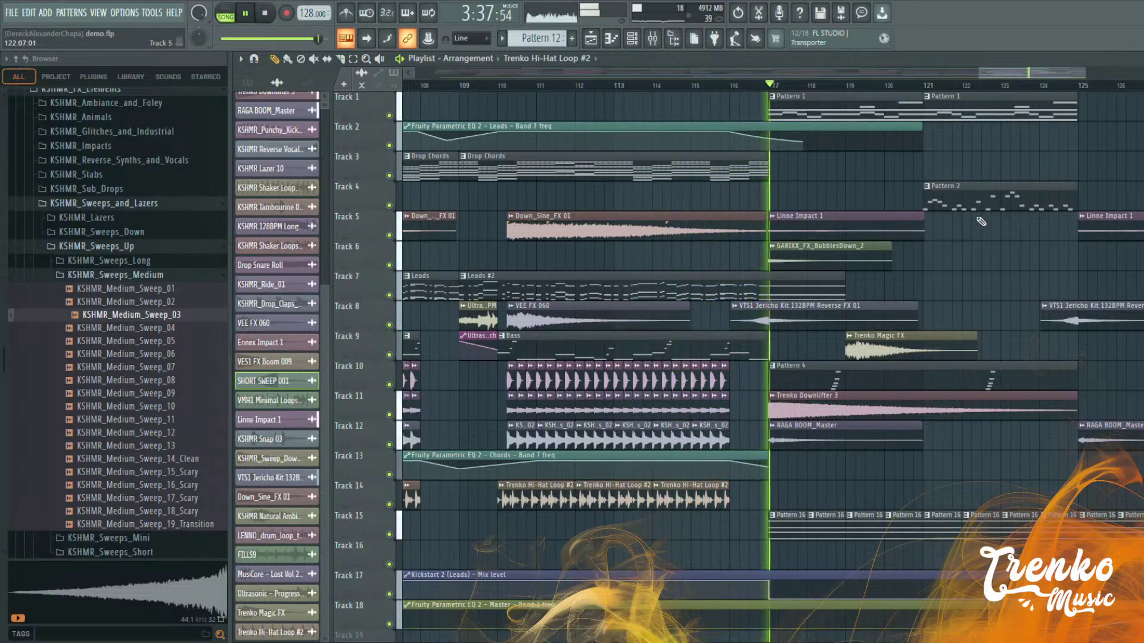
scroll(1010, 75, "down", 3)
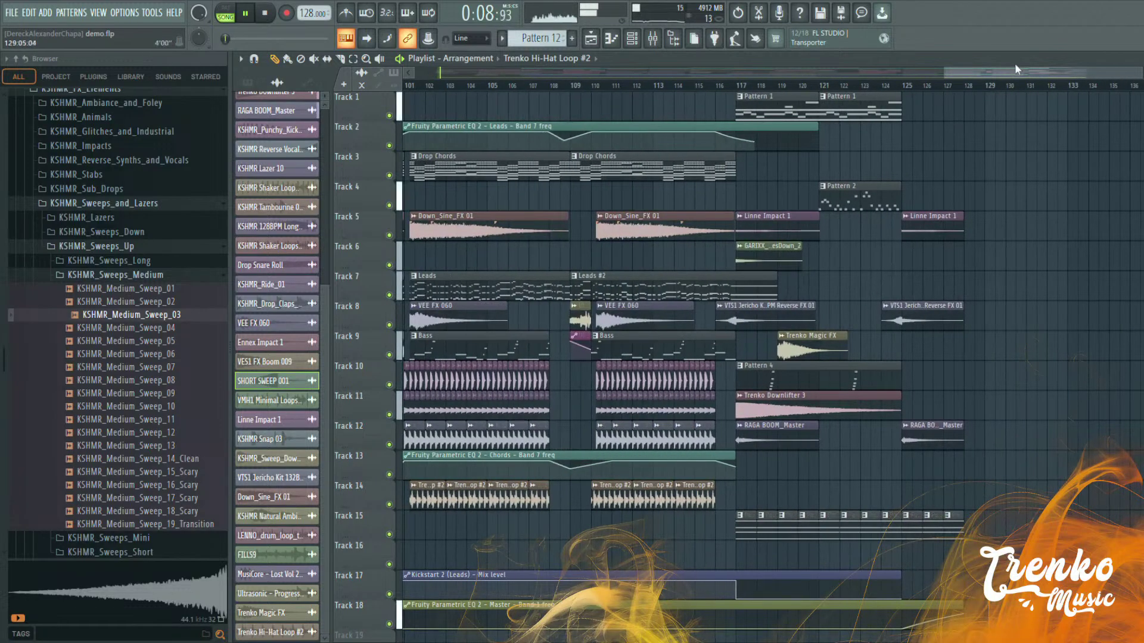
Return to the intro and inspect the sampler settings of the Trenko Downlifter 3 clip at bar 13
left_click_drag(1014, 69, 840, 75)
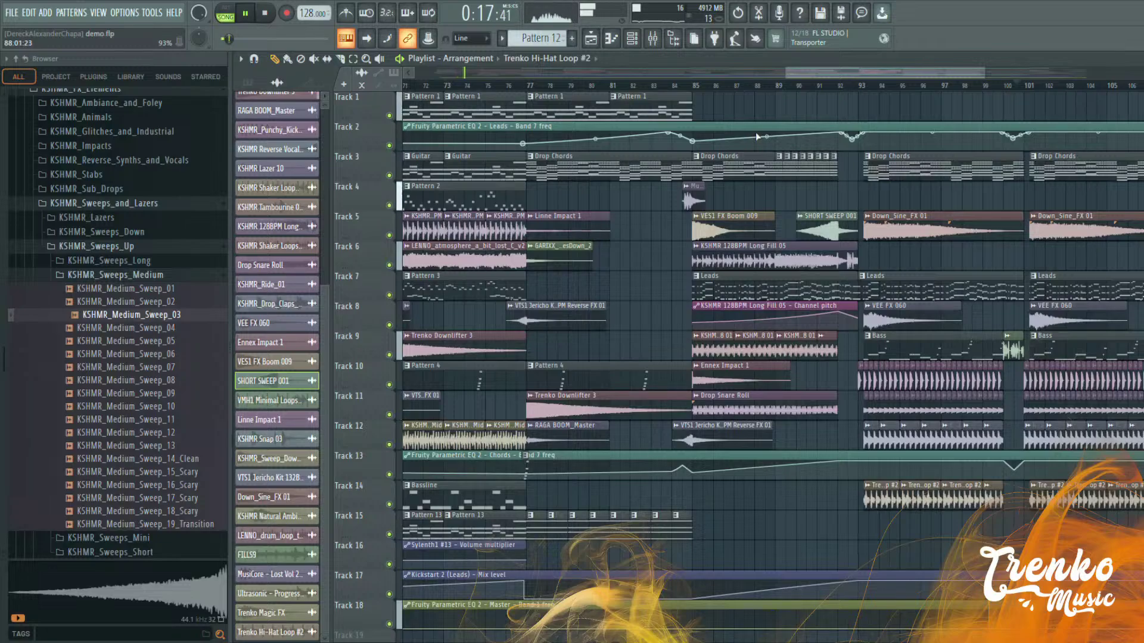
scroll(775, 199, "down", 3)
scroll(775, 199, "up", 2)
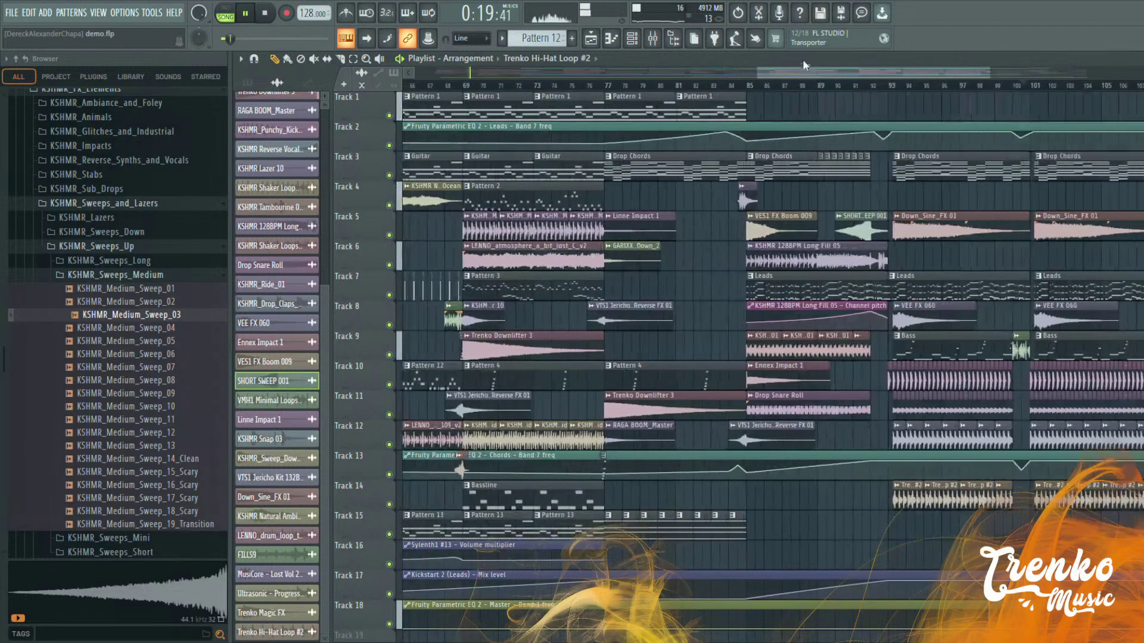
left_click_drag(797, 78, 422, 73)
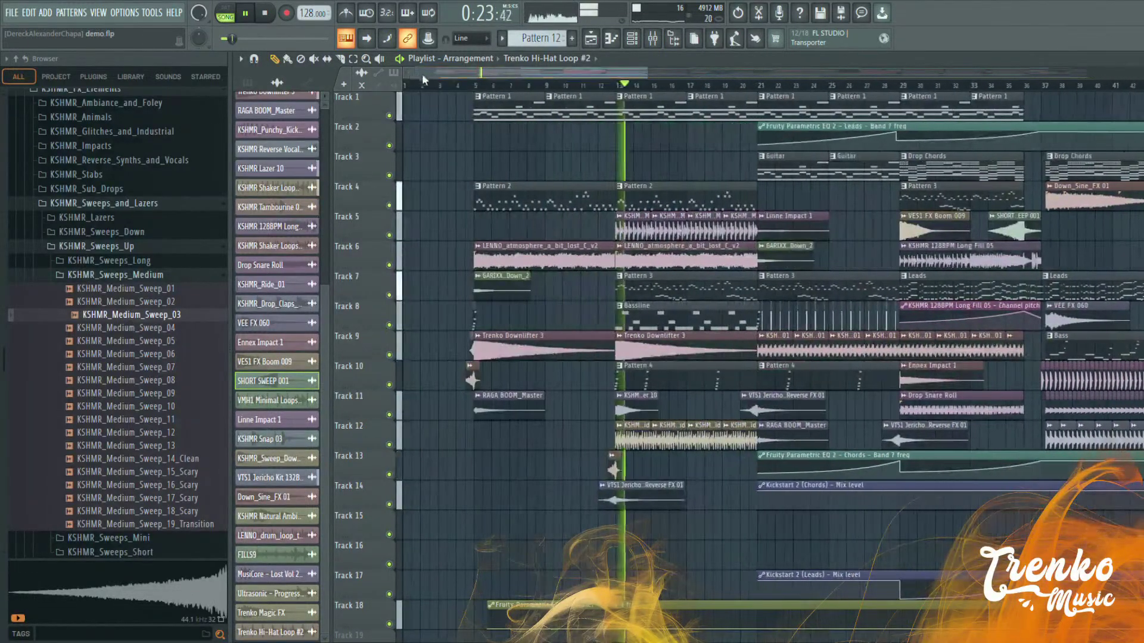
scroll(700, 209, "up", 2)
double_click(625, 352)
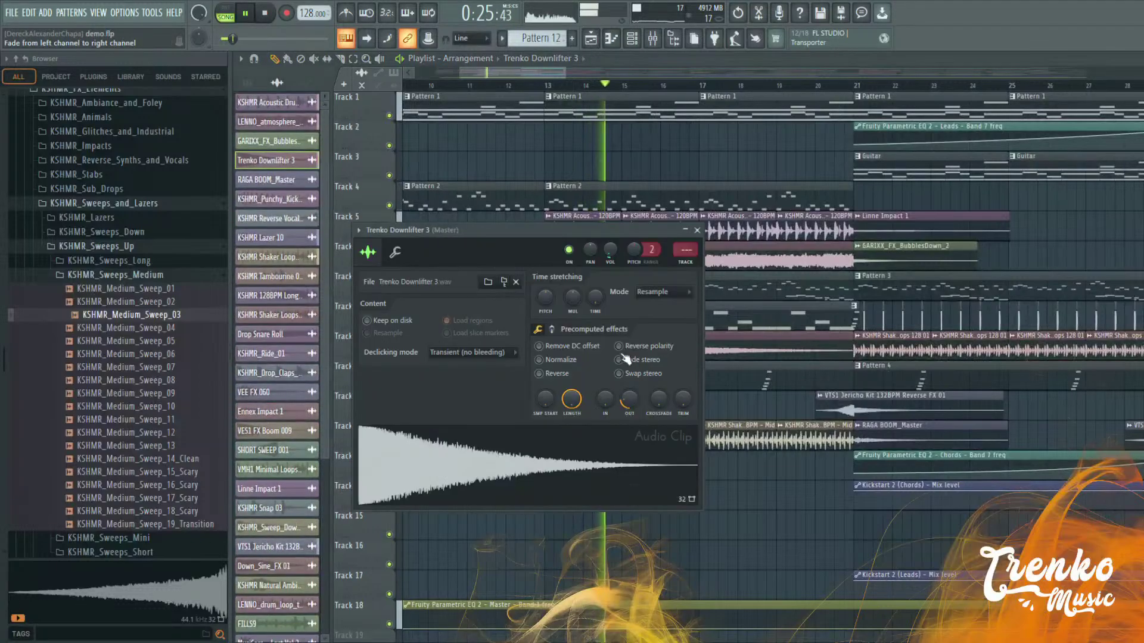
left_click(697, 230)
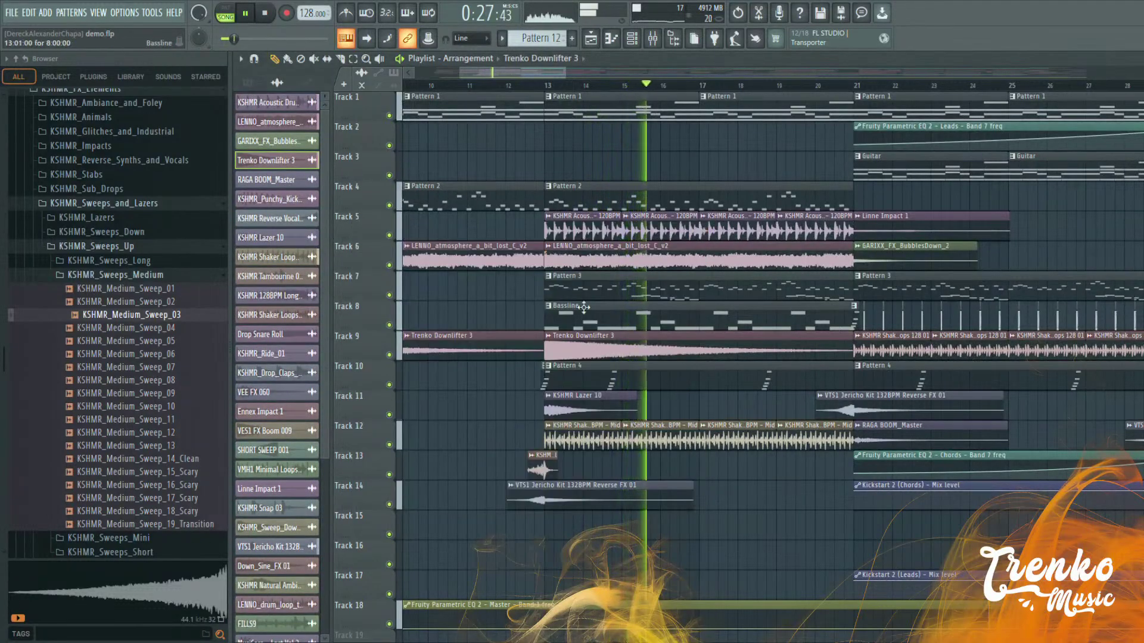
Try a KSHMR Natural Ambiance 04 - Ocean clip on Track 3 at bar 13, replaying from about bar 12
scroll(670, 206, "down", 2)
scroll(837, 230, "down", 2)
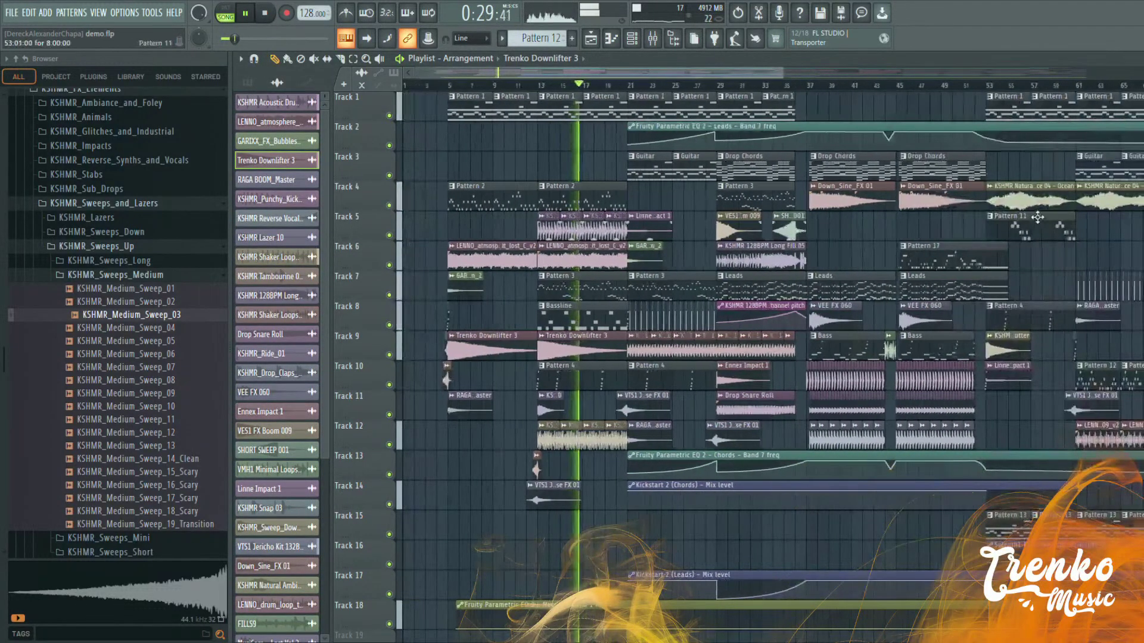
key("space")
left_click(579, 186)
left_click_drag(592, 152, 584, 156)
left_click(527, 86)
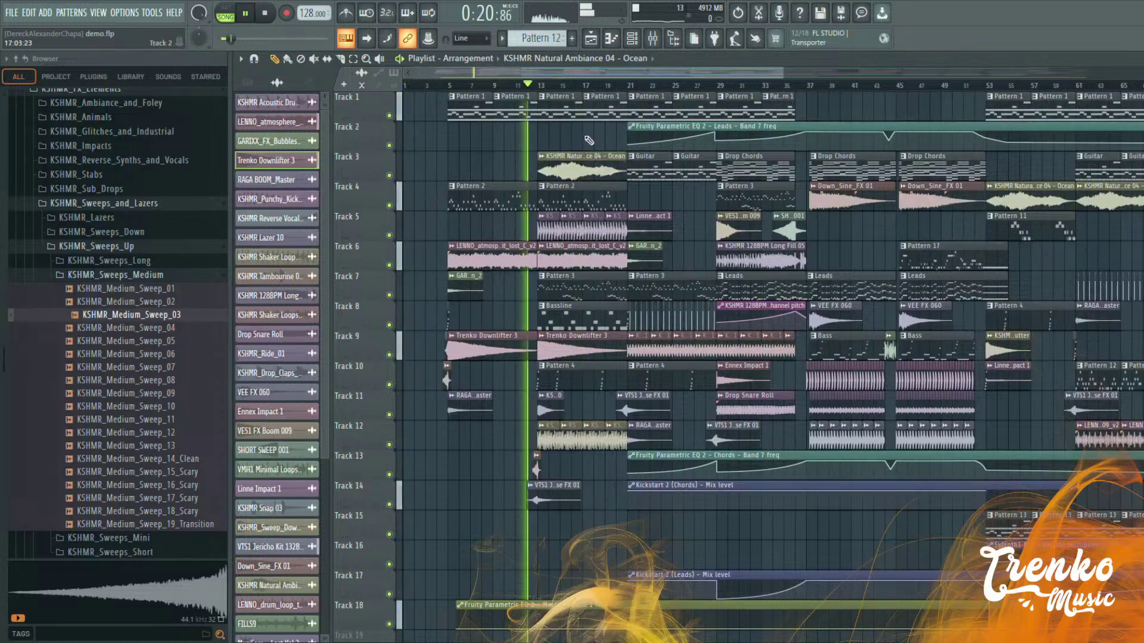
scroll(578, 169, "up", 2)
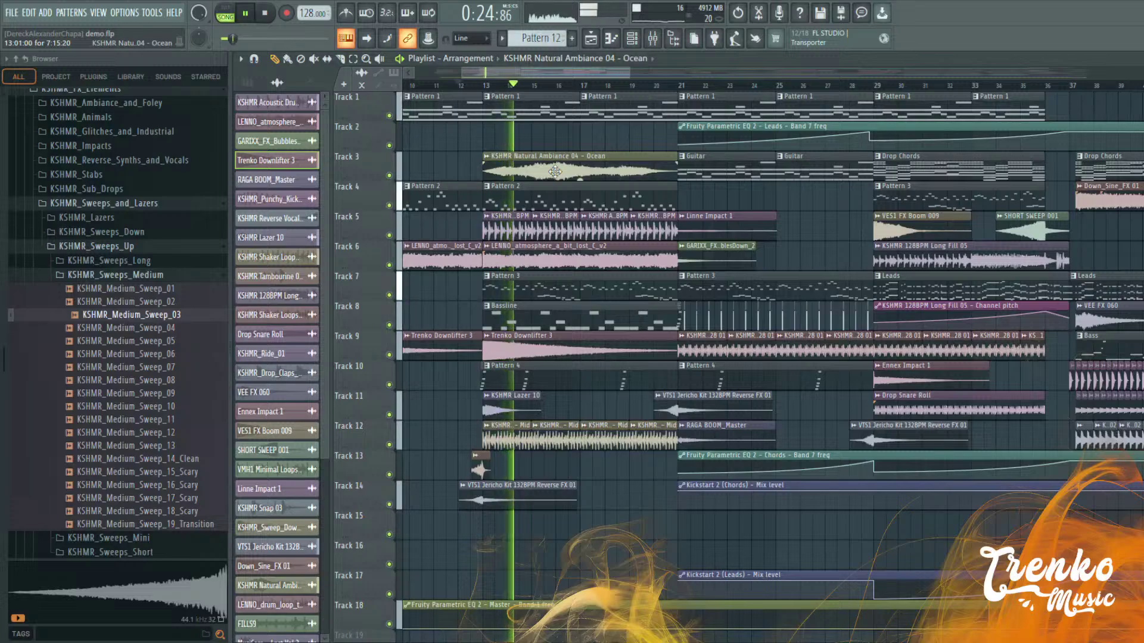
right_click(555, 172)
scroll(519, 271, "down", 2)
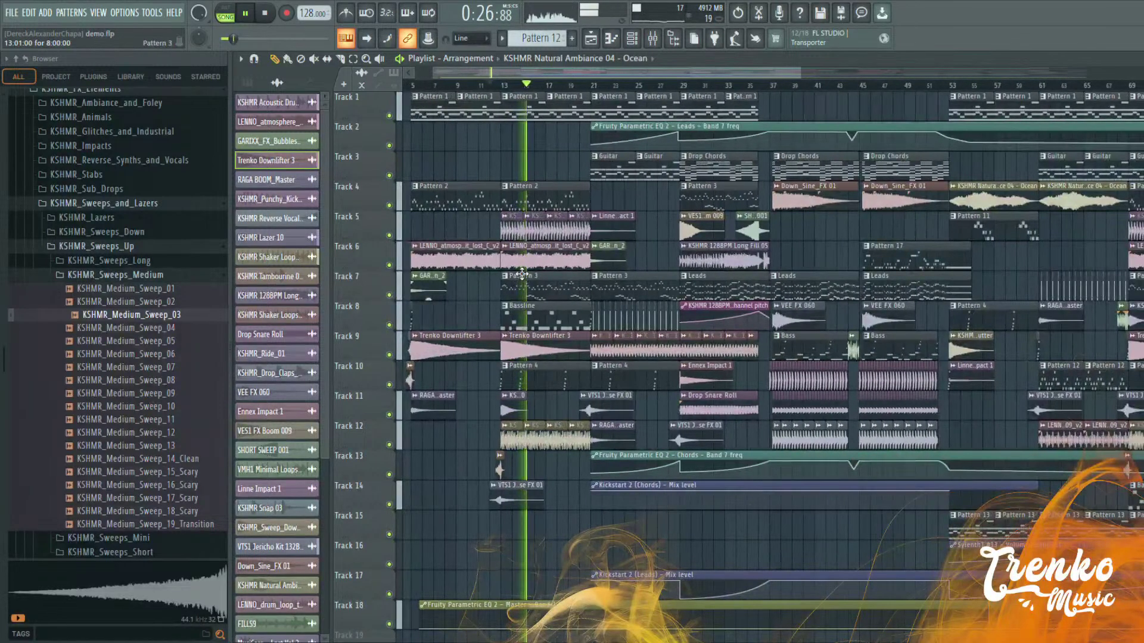
Collapse the KSHMR_Sweeps_Medium and KSHMR_Sweeps_and_Lazers folders in the sample browser
scroll(522, 273, "up", 2)
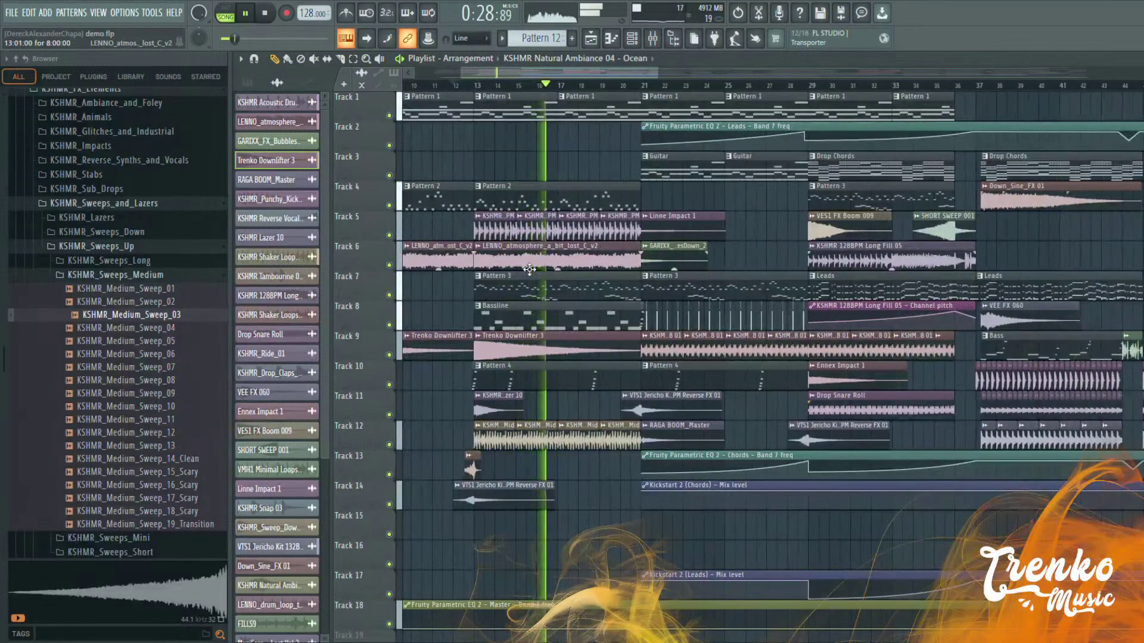
left_click(116, 275)
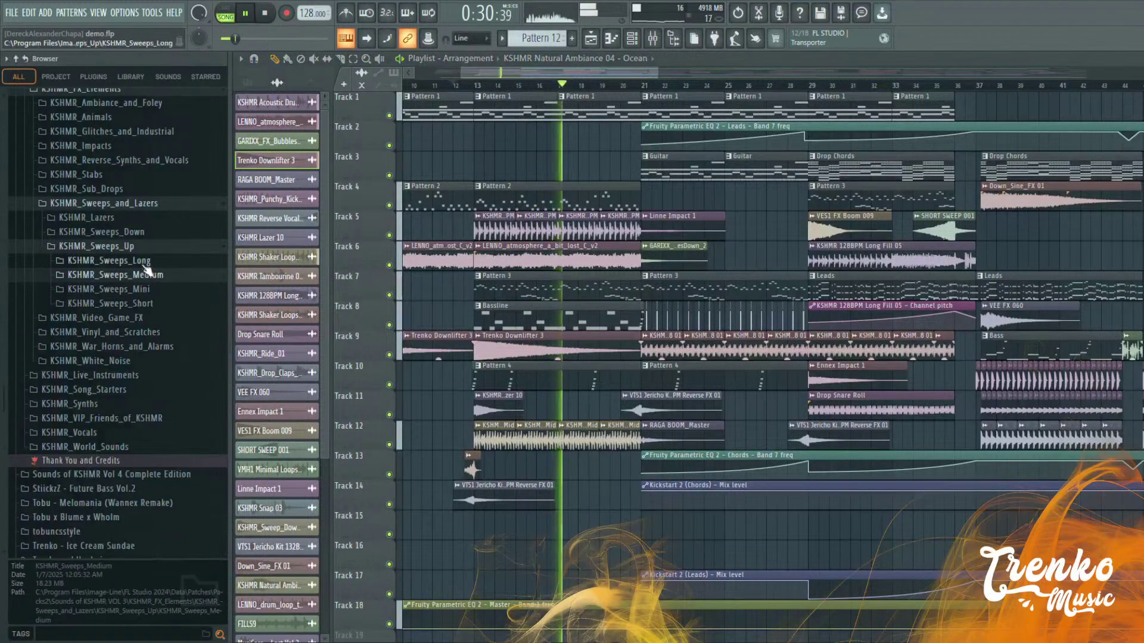
left_click(129, 204)
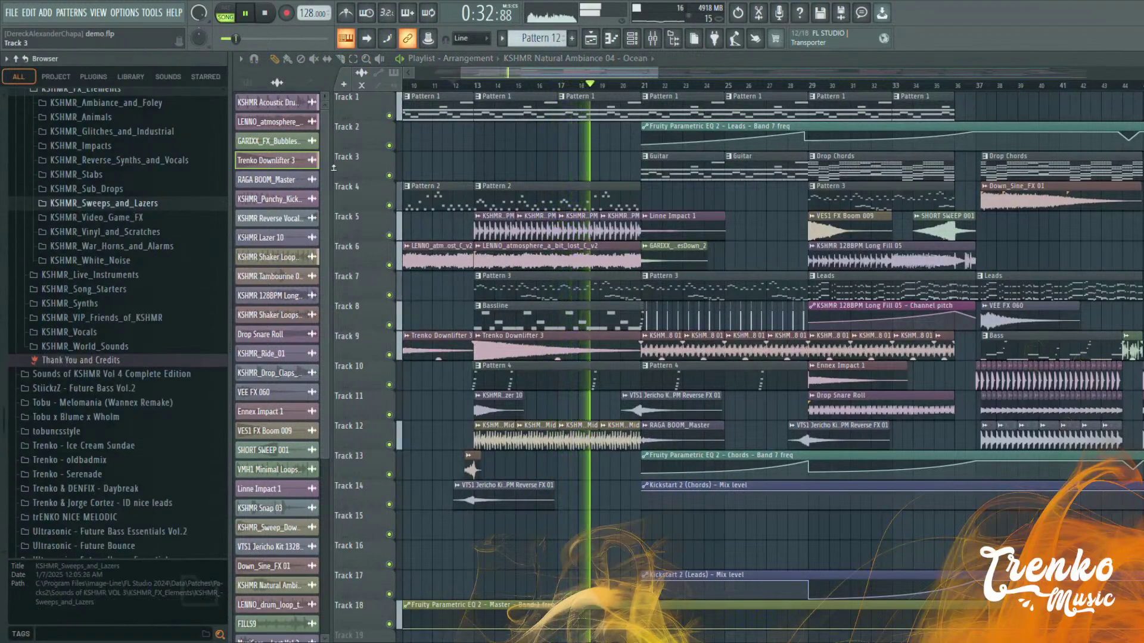
Show the channels of Pattern 1 and play the pattern on its own in pattern mode
key("space")
left_click(506, 110)
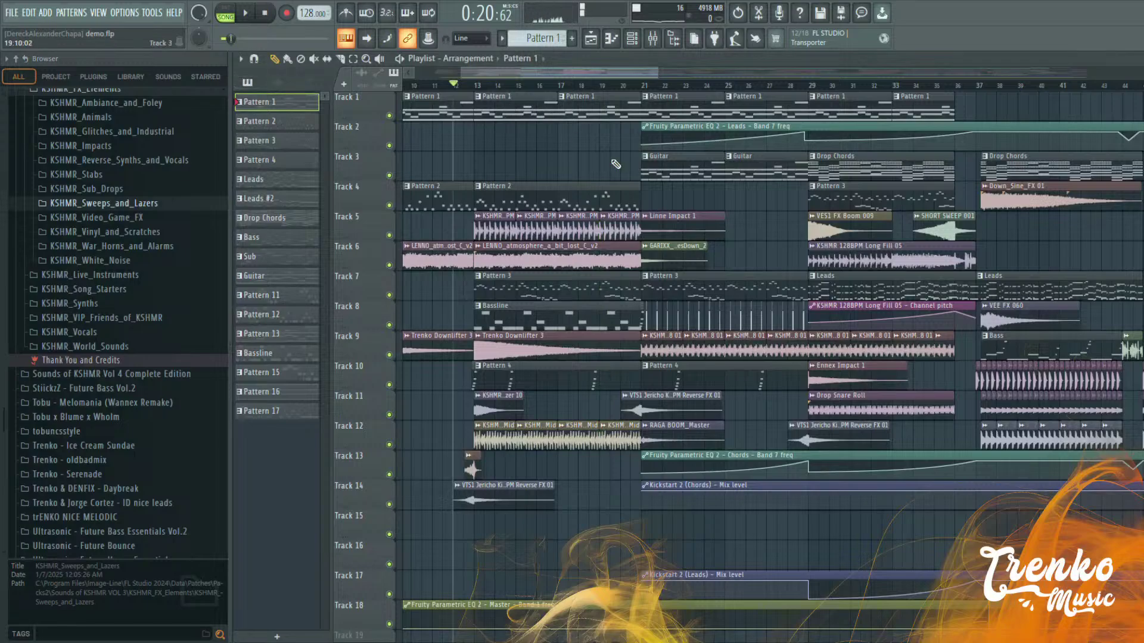
left_click(632, 39)
left_click(227, 9)
key("space")
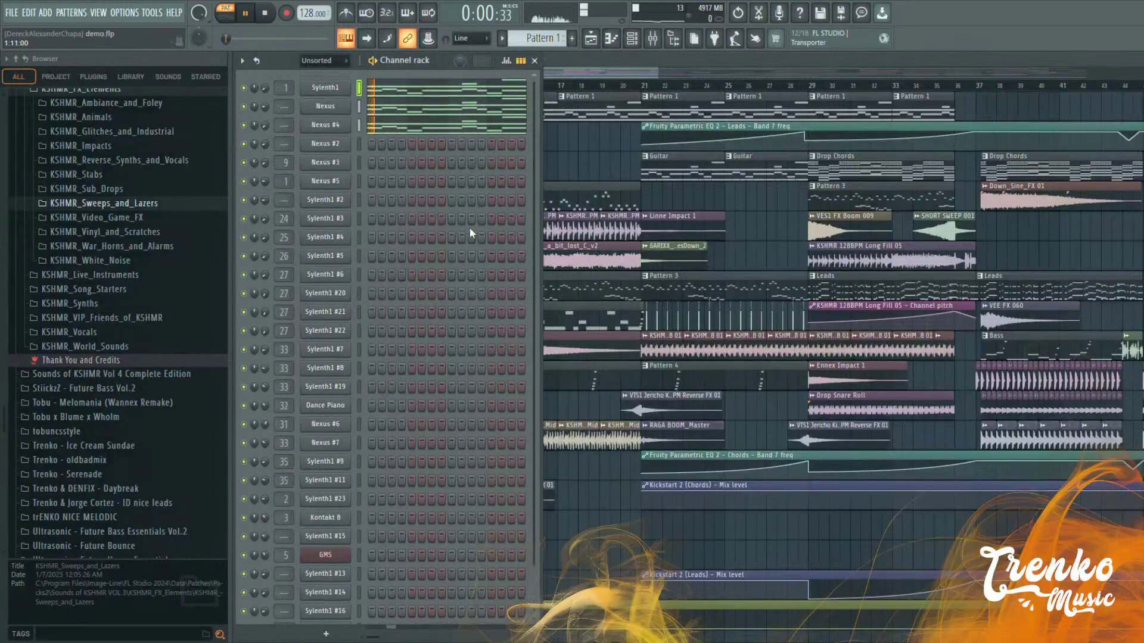
scroll(470, 226, "up", 1)
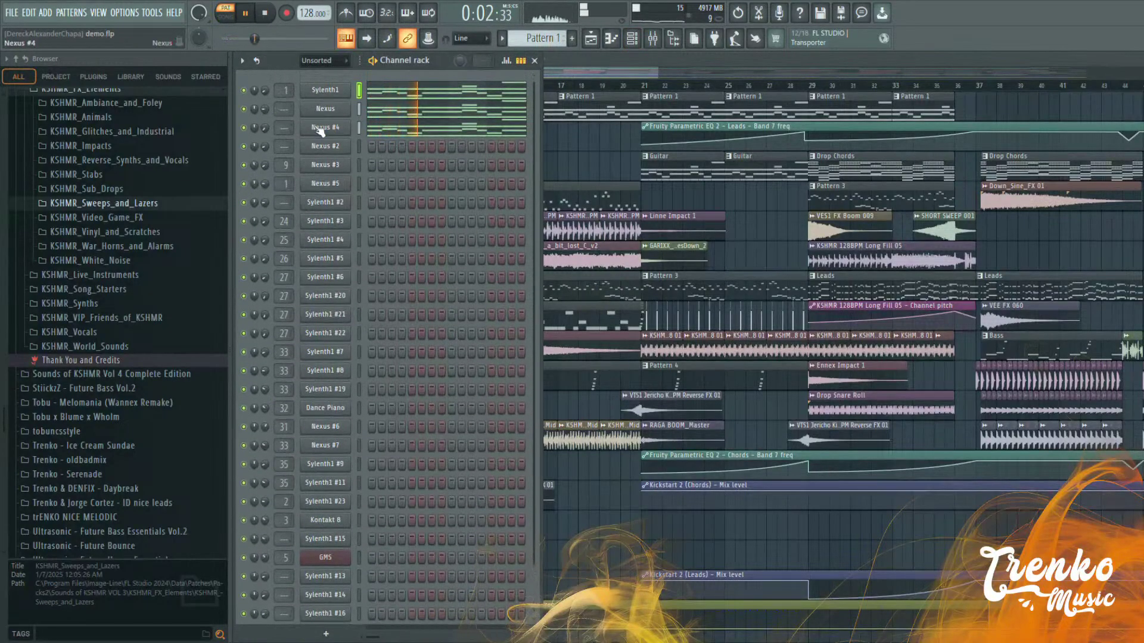
Clone the Nexus channel in Pattern 1 and copy the chord notes into the clone
left_click(318, 111)
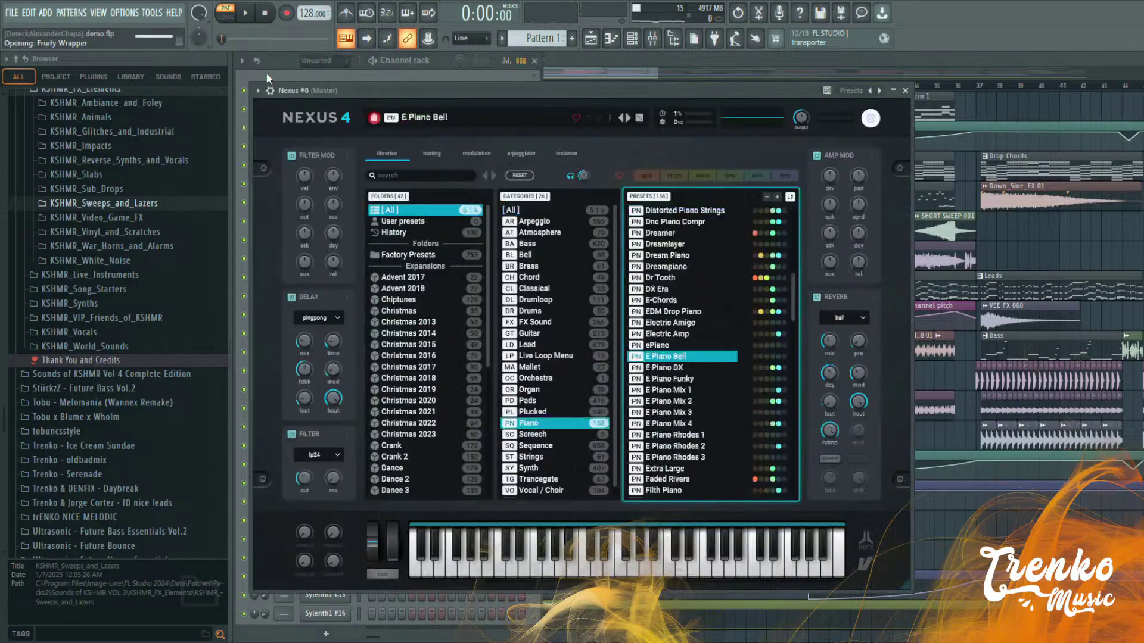
left_click(265, 72)
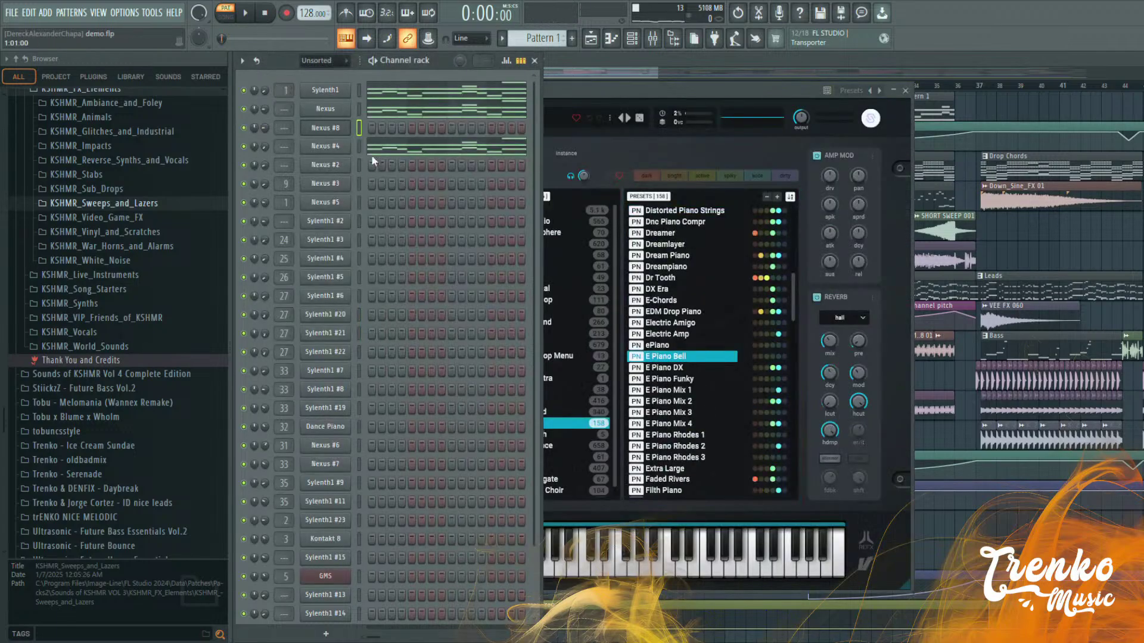
left_click(359, 127)
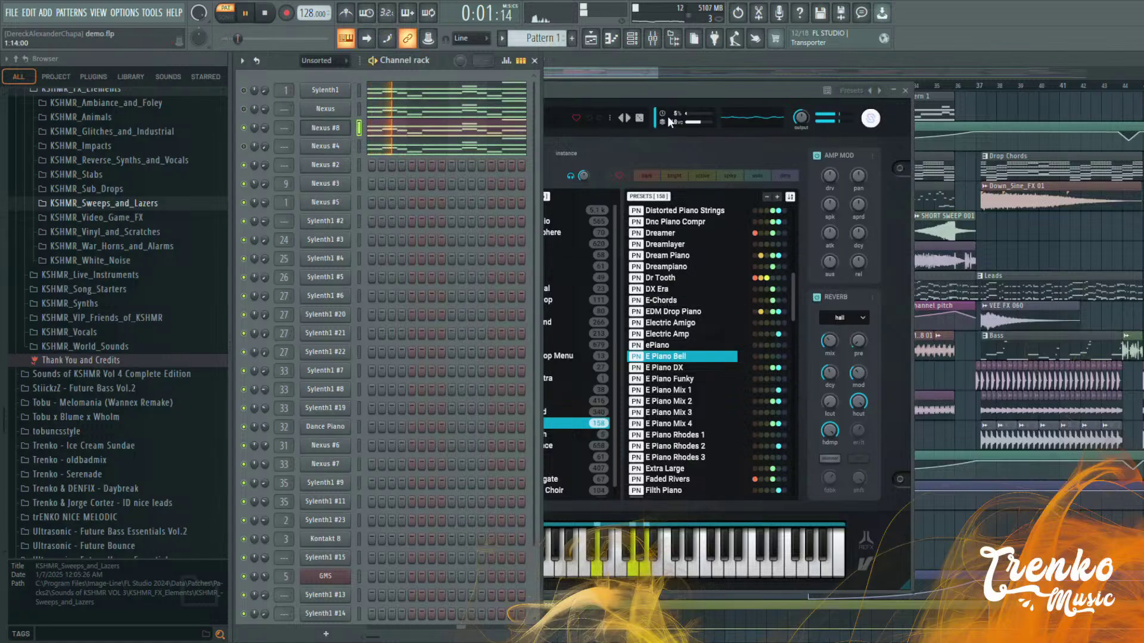
Load the Ambient Pad 3 preset from the Pads category into the cloned Nexus and preview it
left_click(596, 284)
key("space")
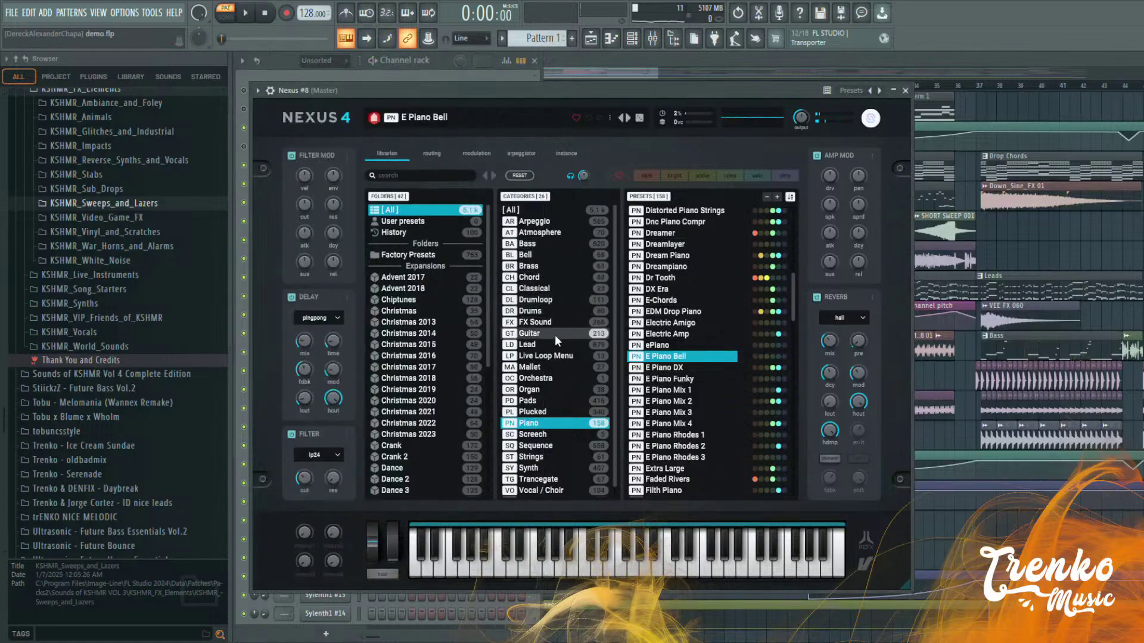
left_click(542, 401)
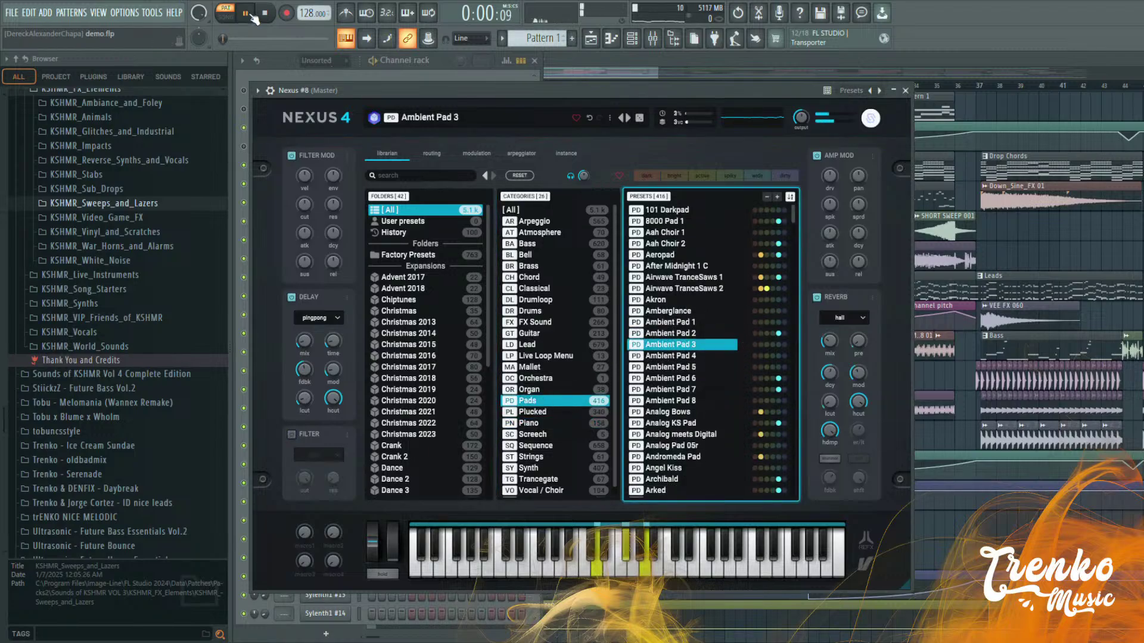
Play the intro in song mode and set the cloned Nexus pad's channel volume to about 14%
left_click(263, 68)
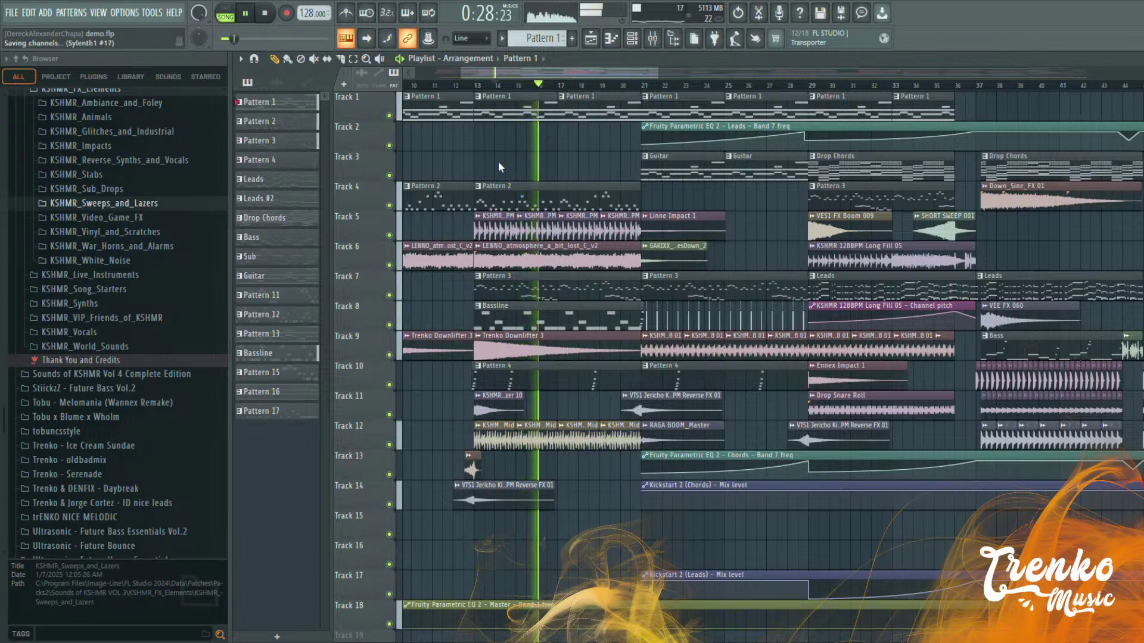
left_click(632, 38)
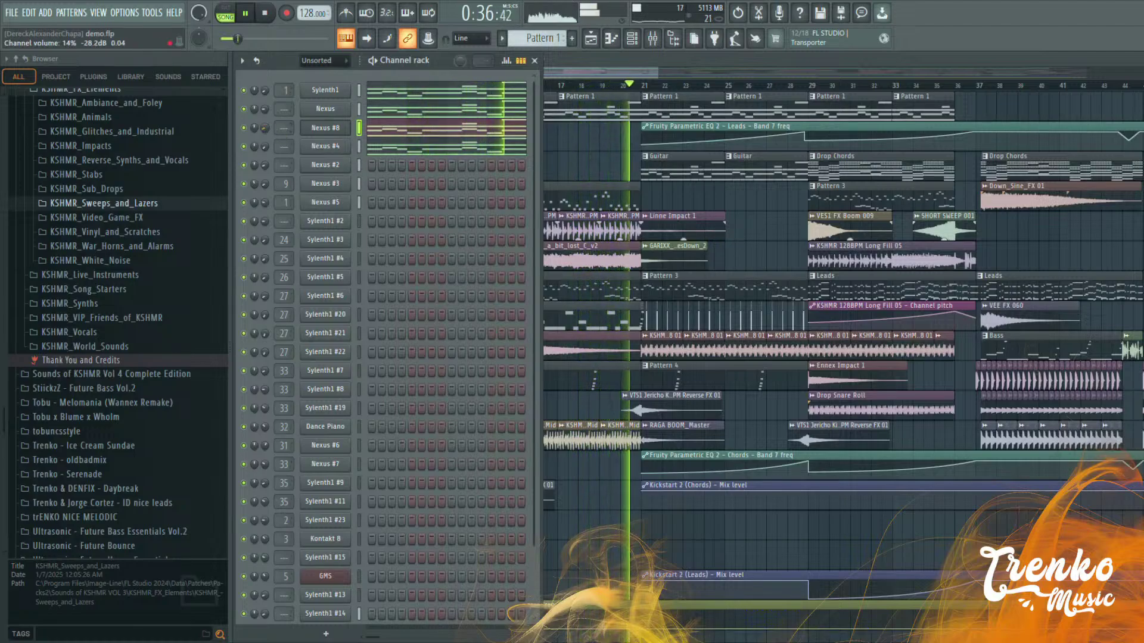
left_click(610, 73)
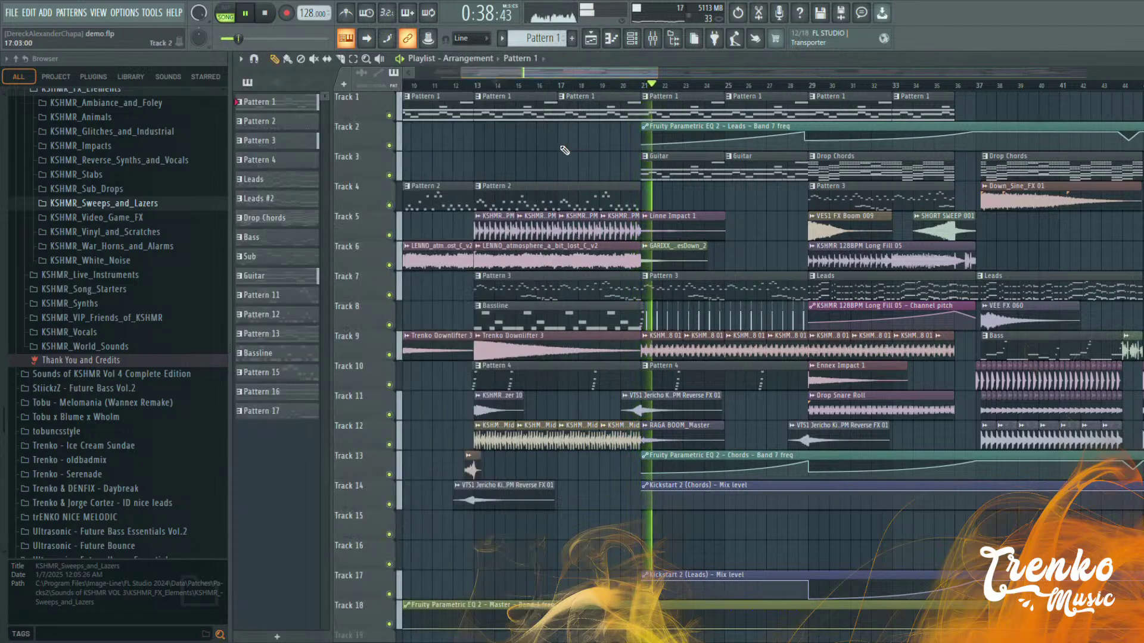
Check the new pad in context from about bar 28 and from the end of the first drop into the breakdown
scroll(717, 205, "right", 3)
left_click(647, 87)
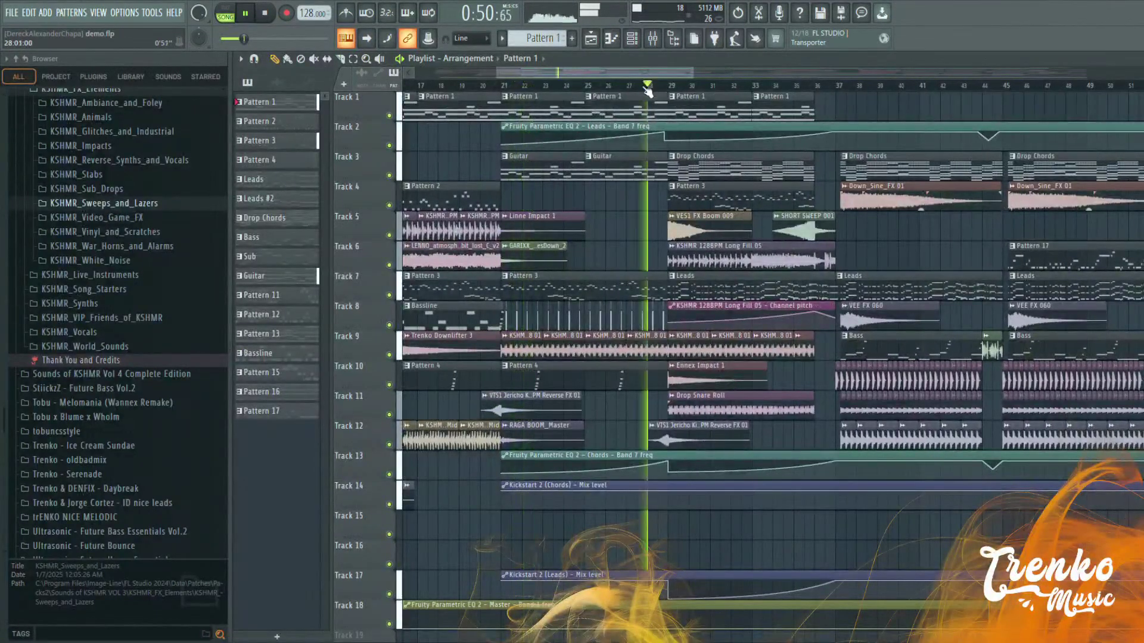
scroll(648, 89, "up", 2)
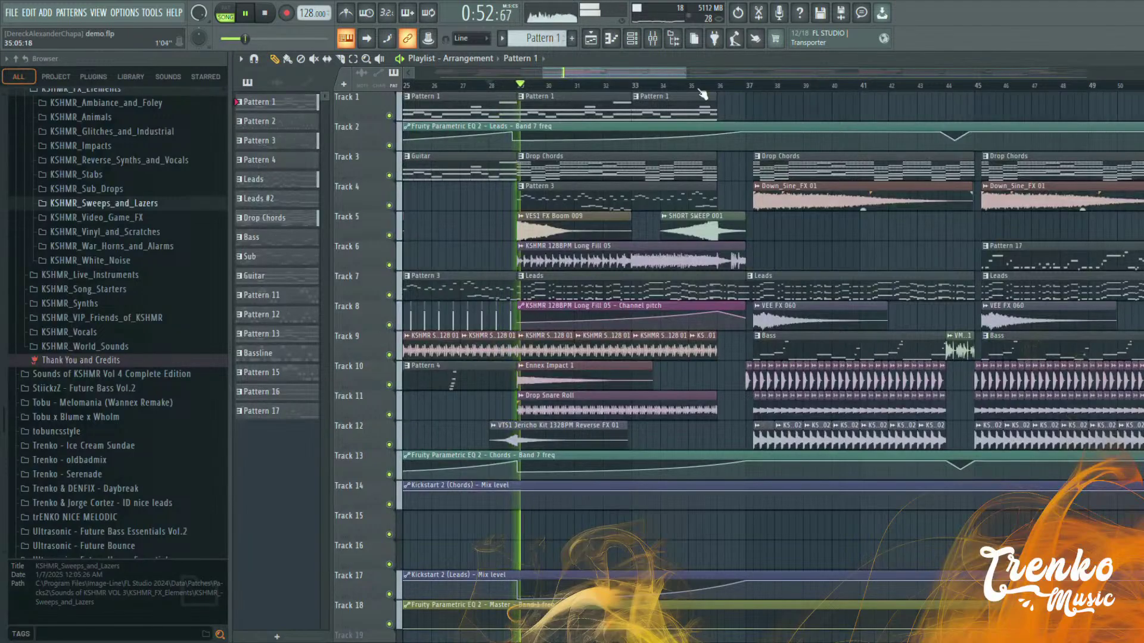
scroll(733, 92, "down", 2)
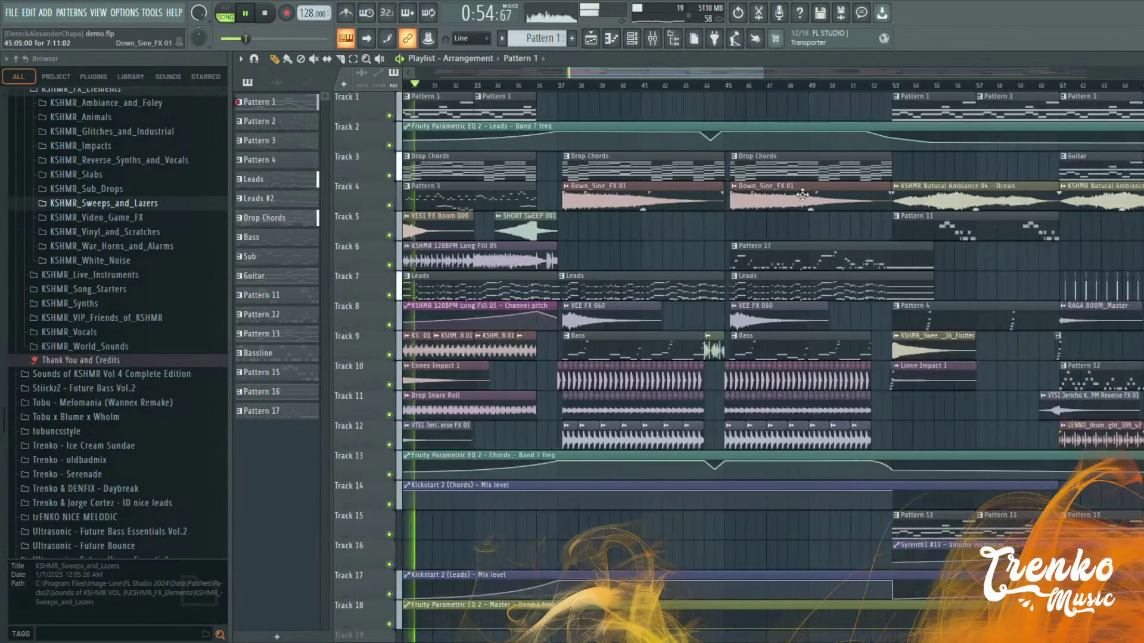
left_click(865, 86)
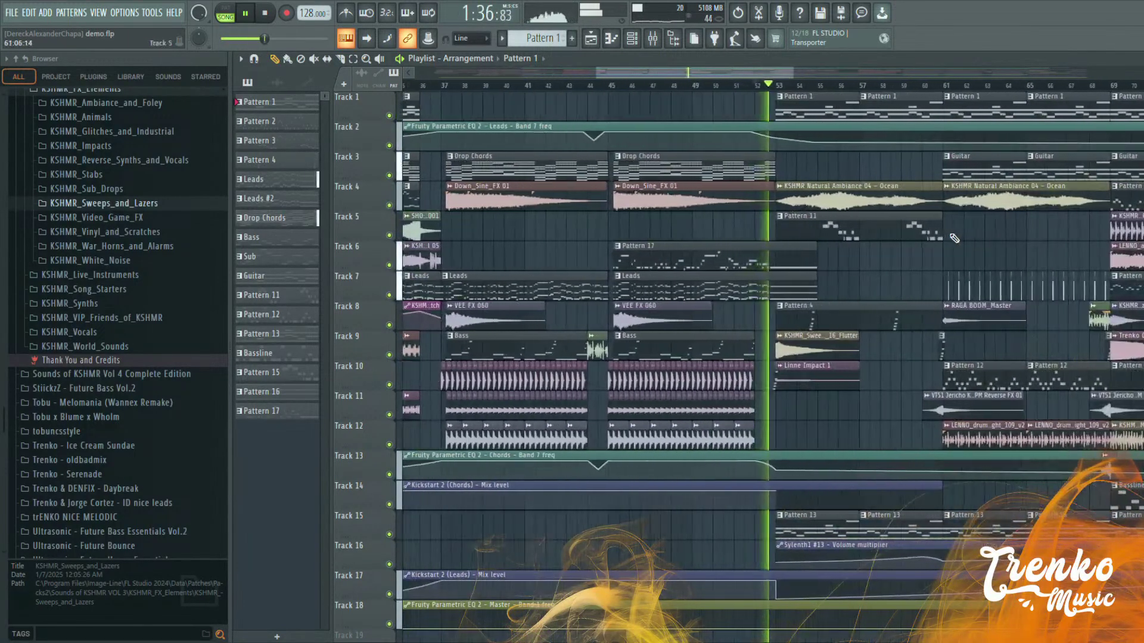
left_click_drag(622, 71, 683, 80)
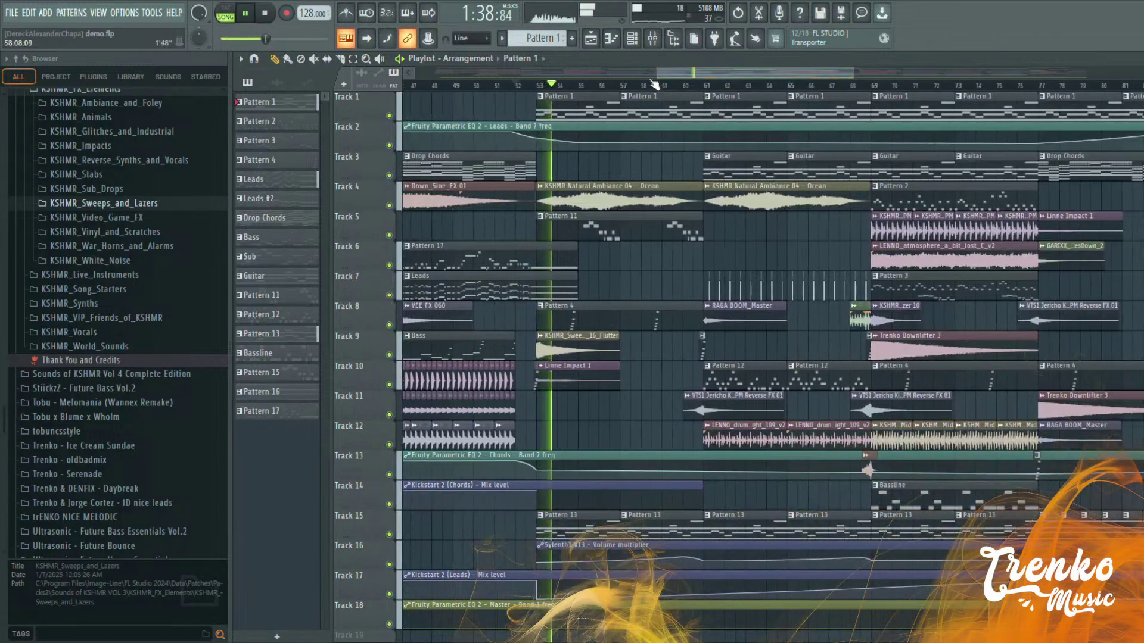
Set the cloned Nexus pad's channel volume to about 25% and replay the breakdown from about bar 65
left_click(646, 44)
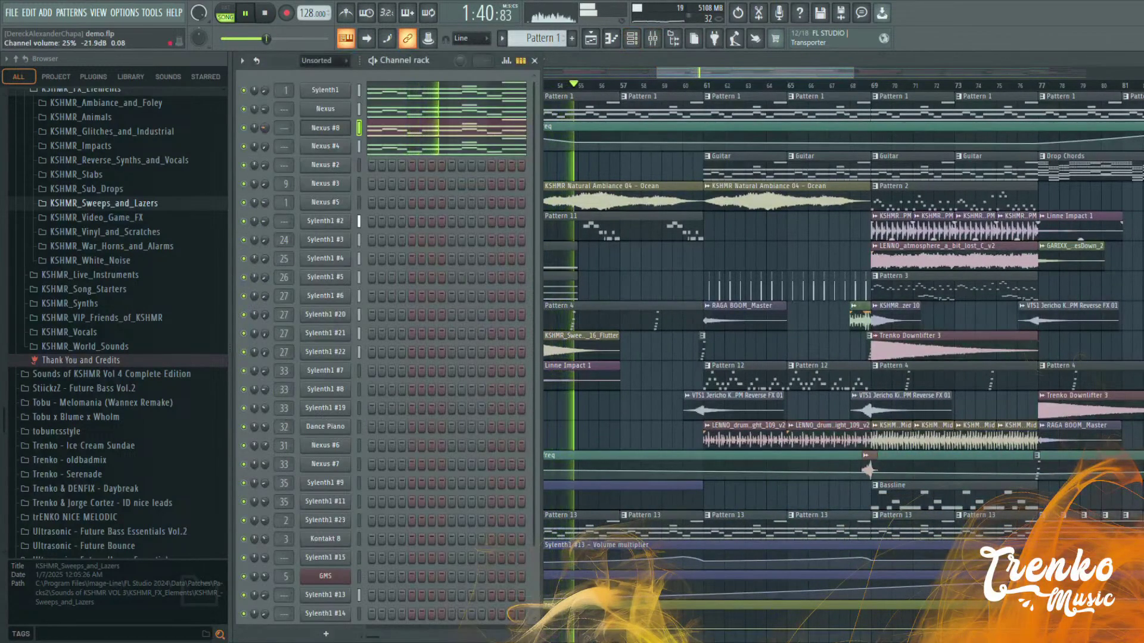
left_click_drag(265, 129, 265, 133)
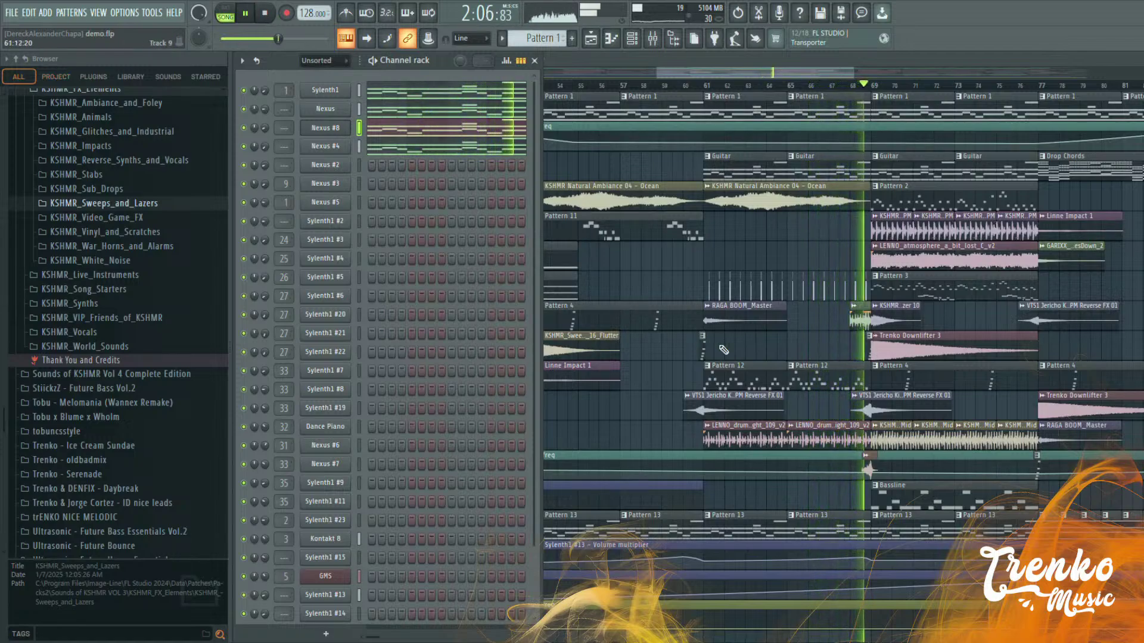
scroll(722, 349, "up", 2)
left_click(824, 80)
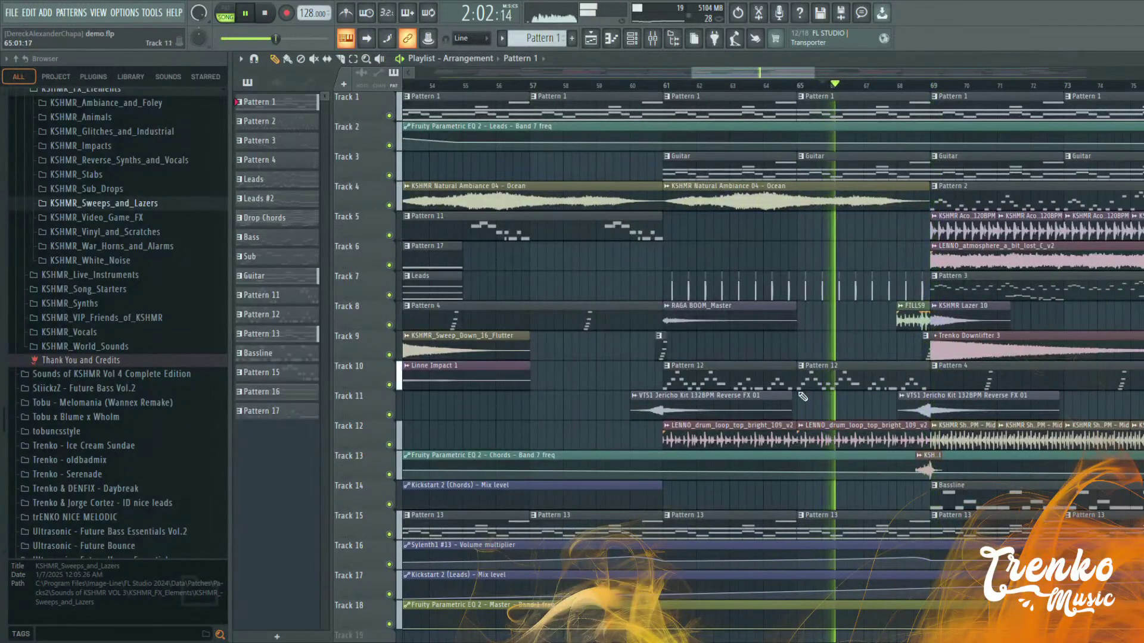
Add a short F#6 note at the end of bar 2 in Pattern 12 and play it in the song
double_click(704, 368)
key("space")
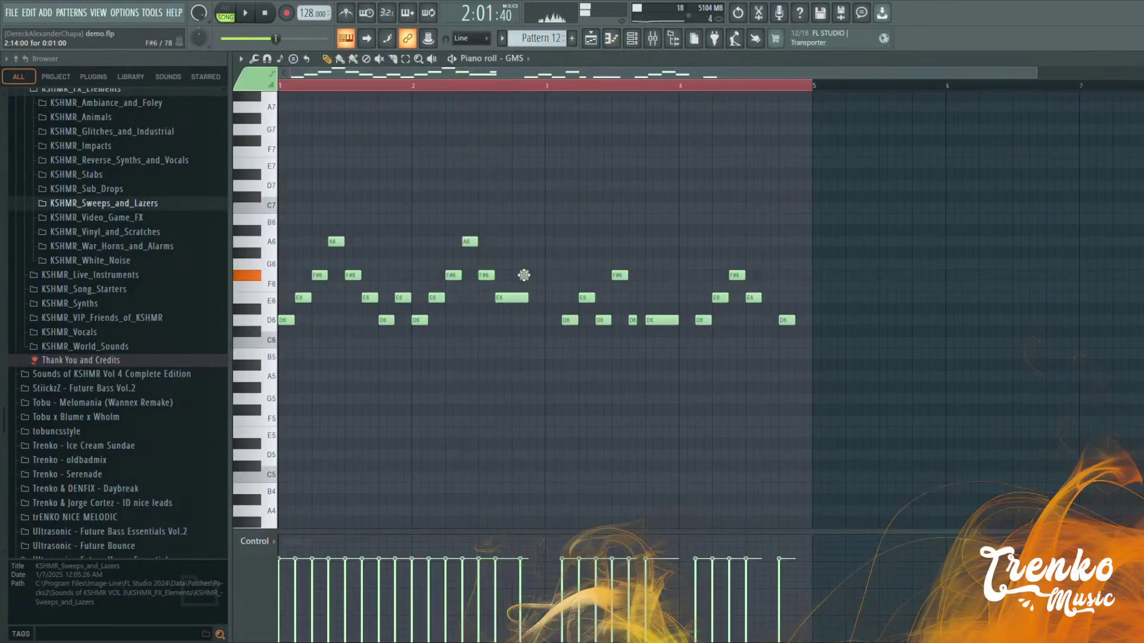
key("space")
scroll(546, 293, "up", 2)
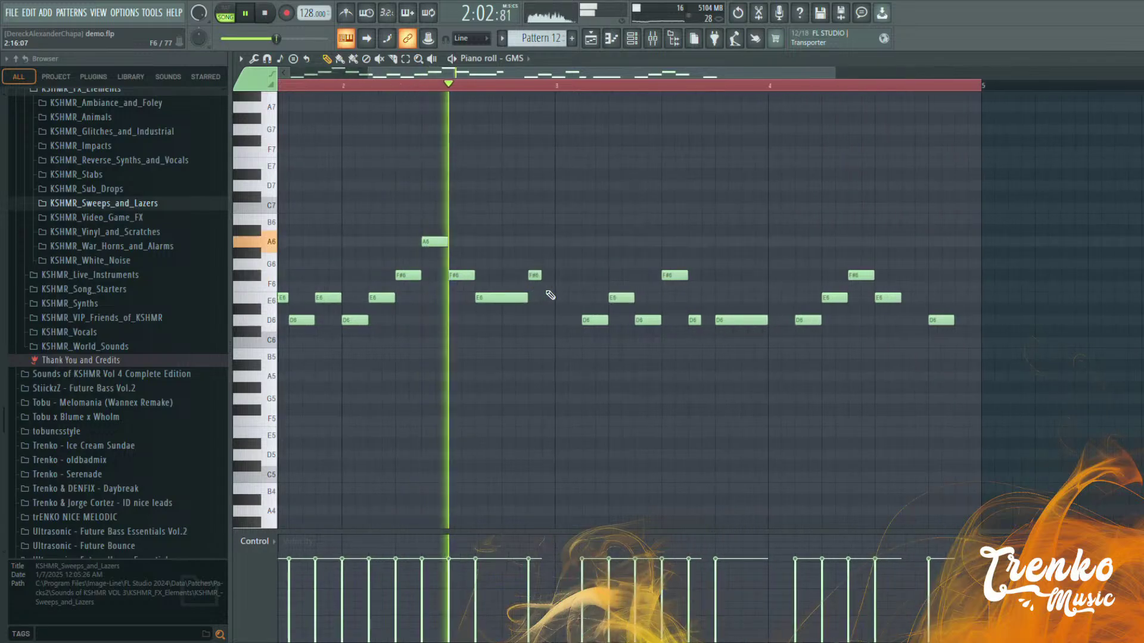
left_click(591, 40)
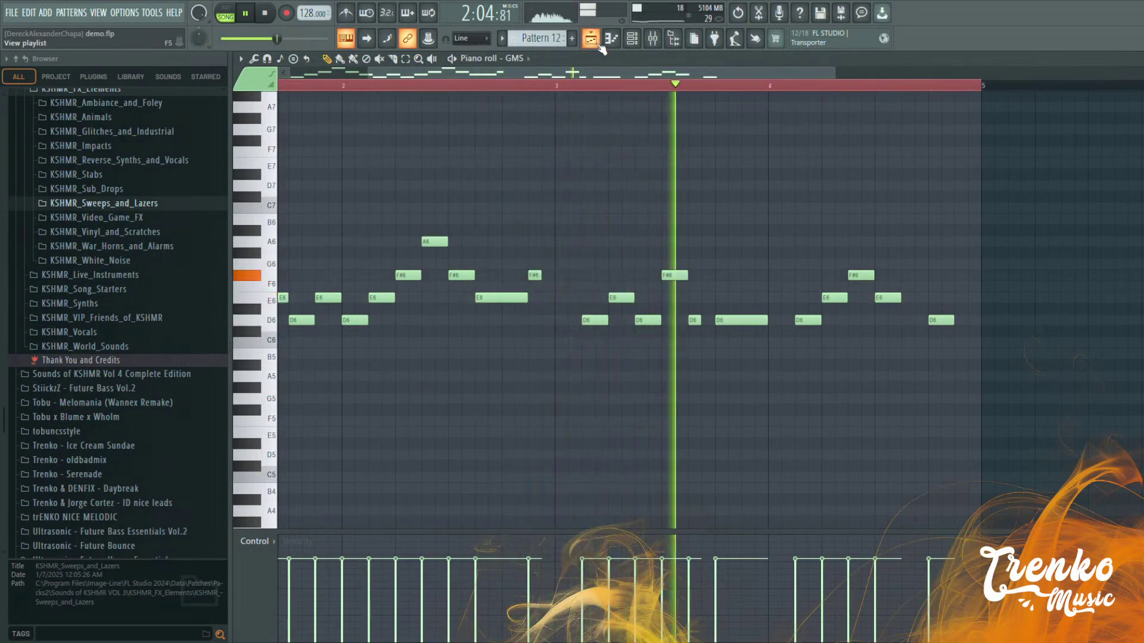
key("space")
key("space")
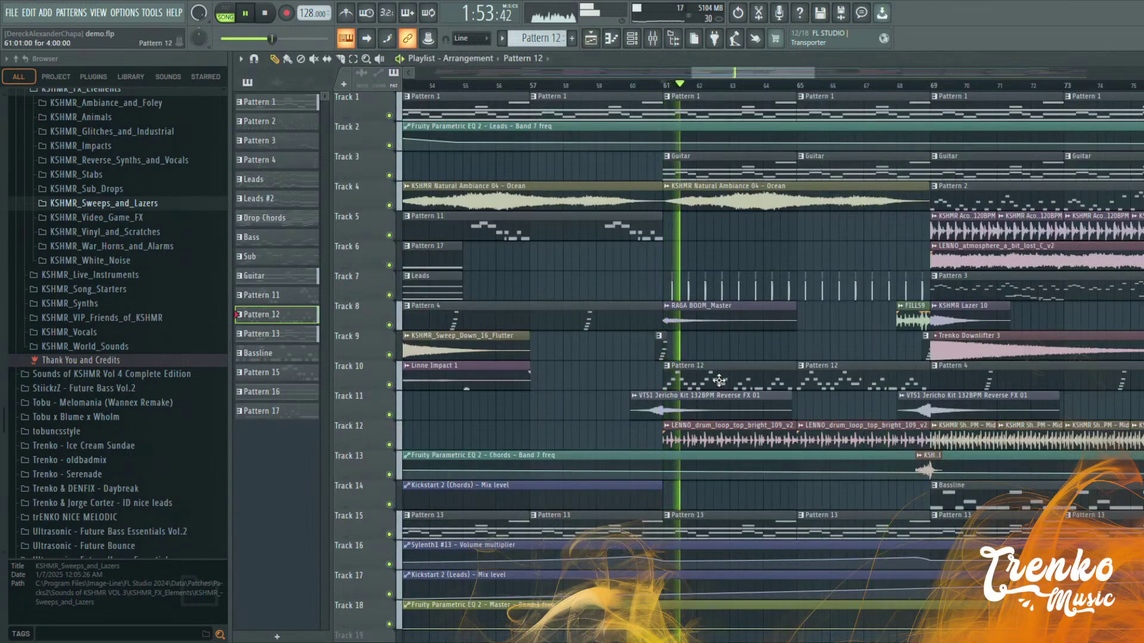
Try lengthening the F#6 note at the end of bar 2 in Pattern 12 while the breakdown plays
key("F7")
scroll(533, 319, "up", 2)
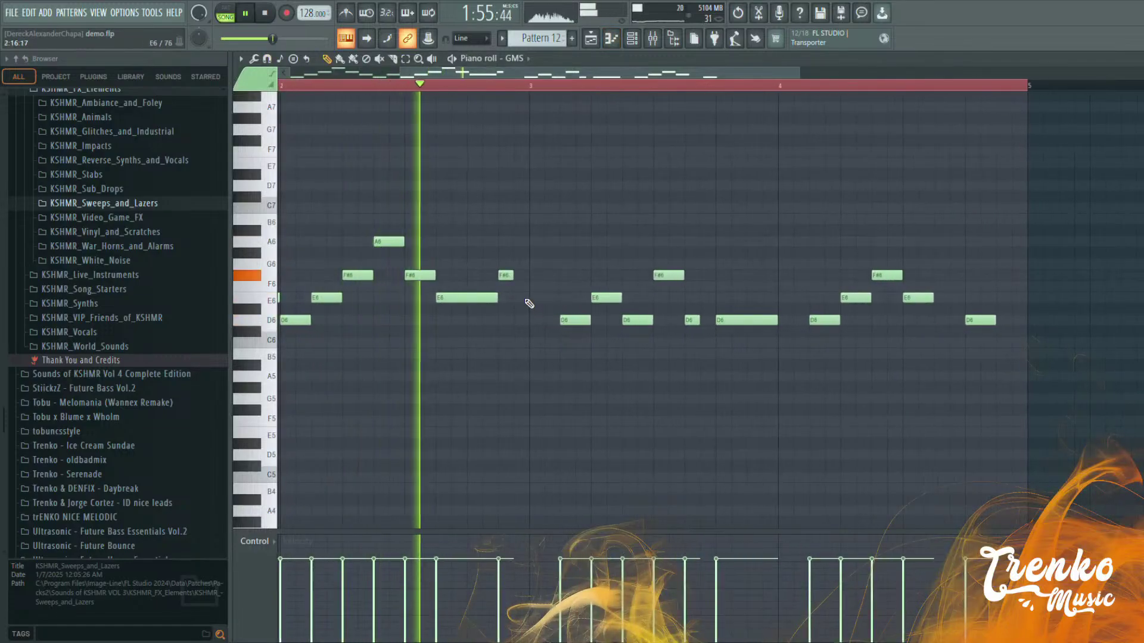
key("space")
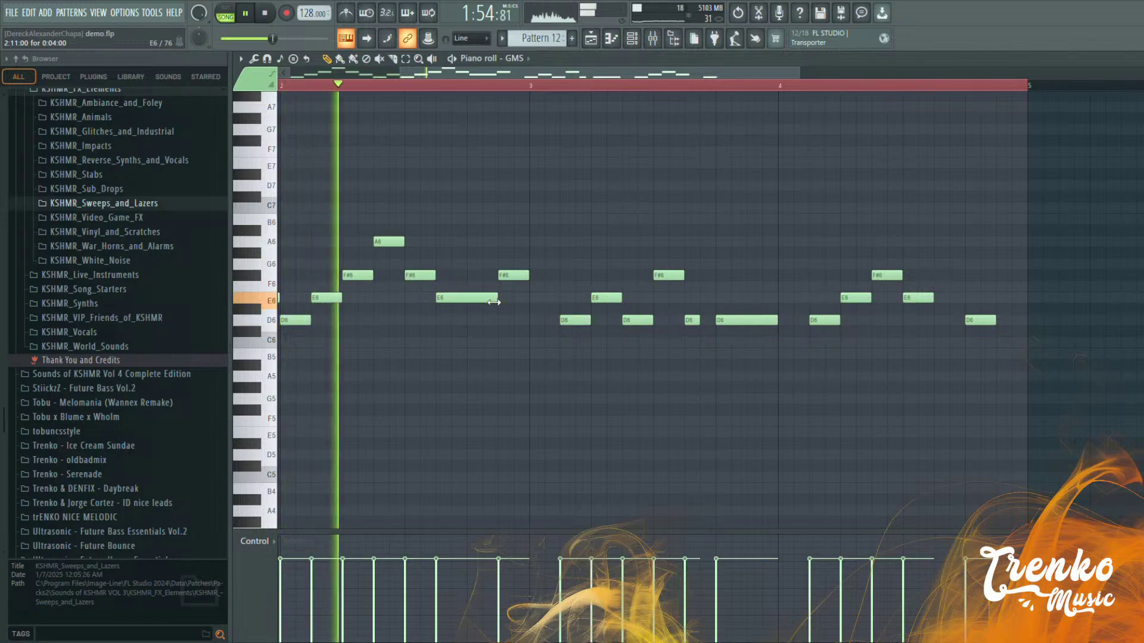
scroll(590, 284, "down", 2)
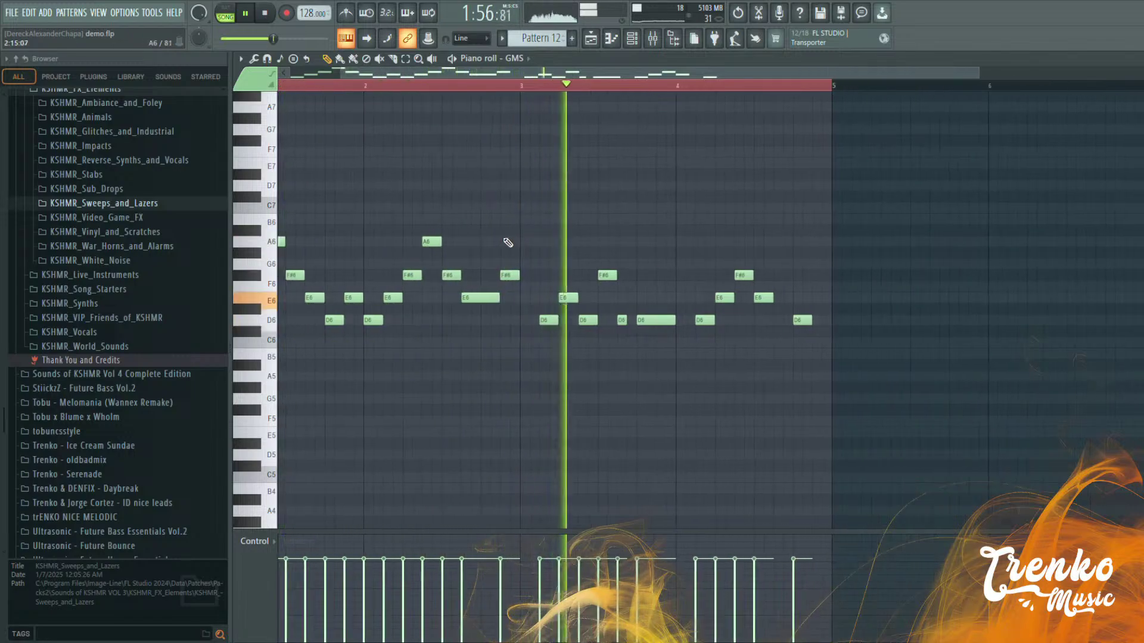
key("space")
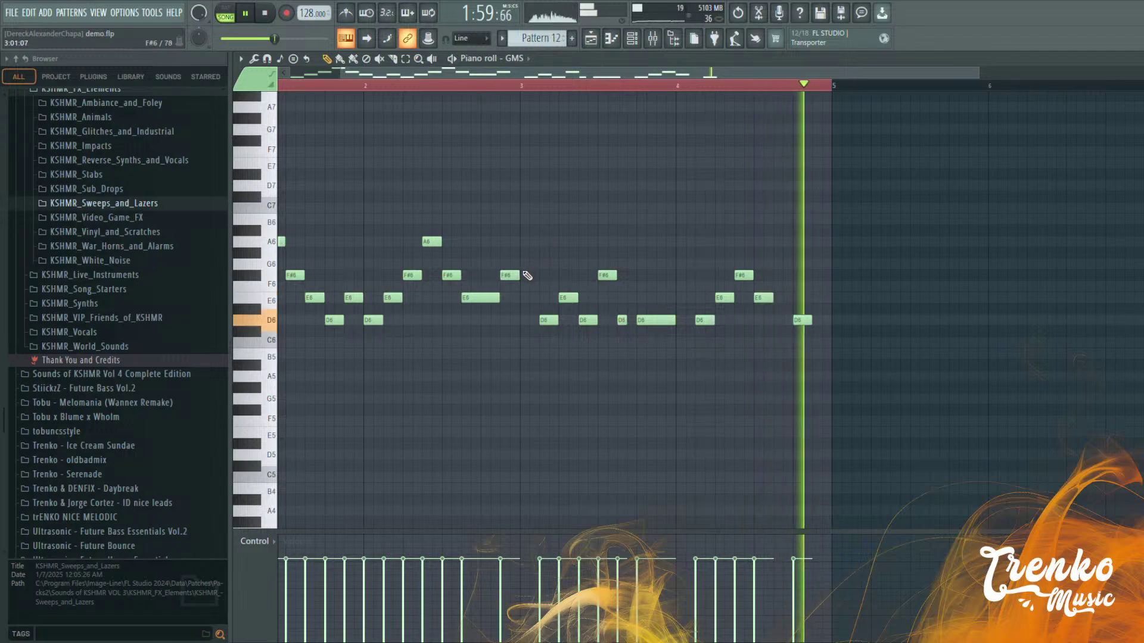
Delete the second Pattern 12 clip on Track 10 and extend the first one to eight bars, up to bar 69
key("F5")
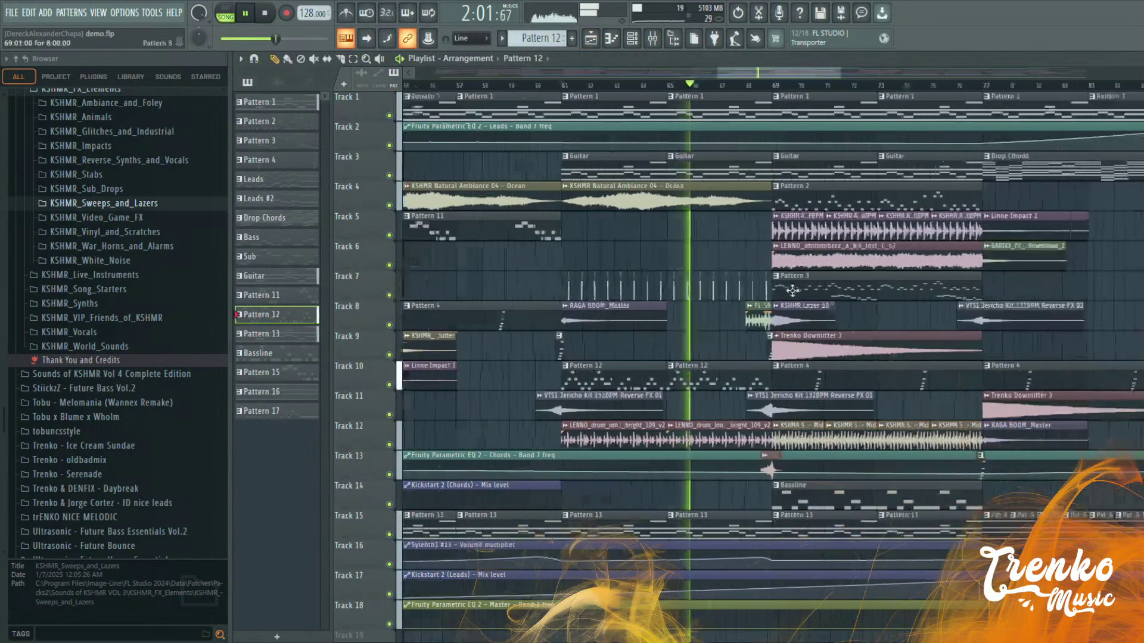
right_click(647, 373)
left_click_drag(627, 369, 761, 370)
key("space")
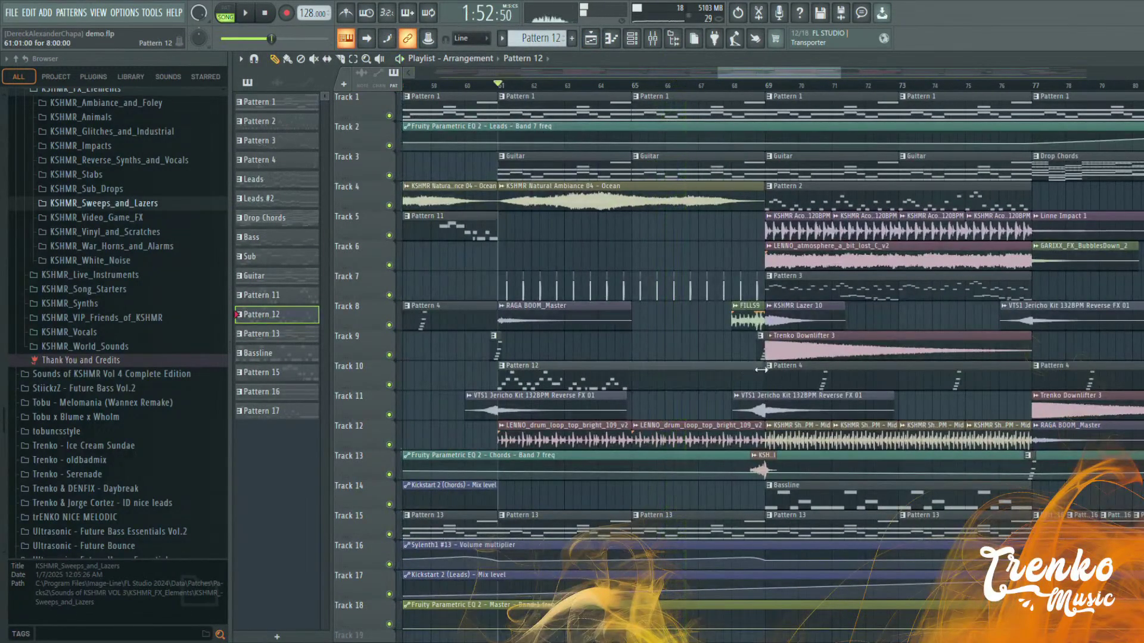
Duplicate Pattern 12's four bars of notes so the melody also fills bars 5 to 8
key("F7")
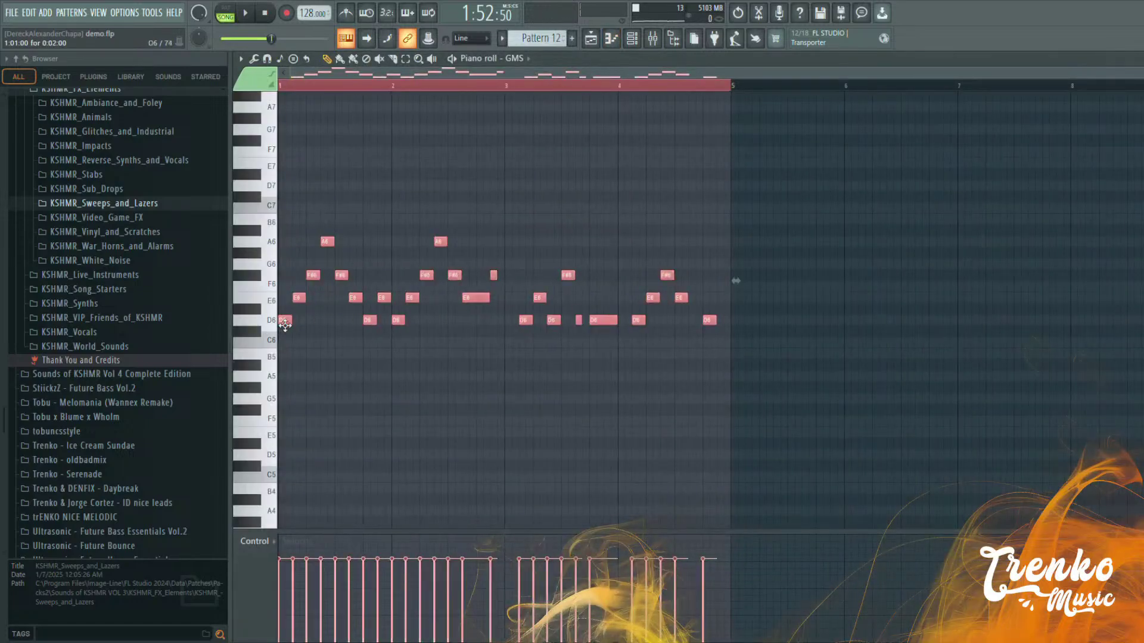
key("ctrl+b")
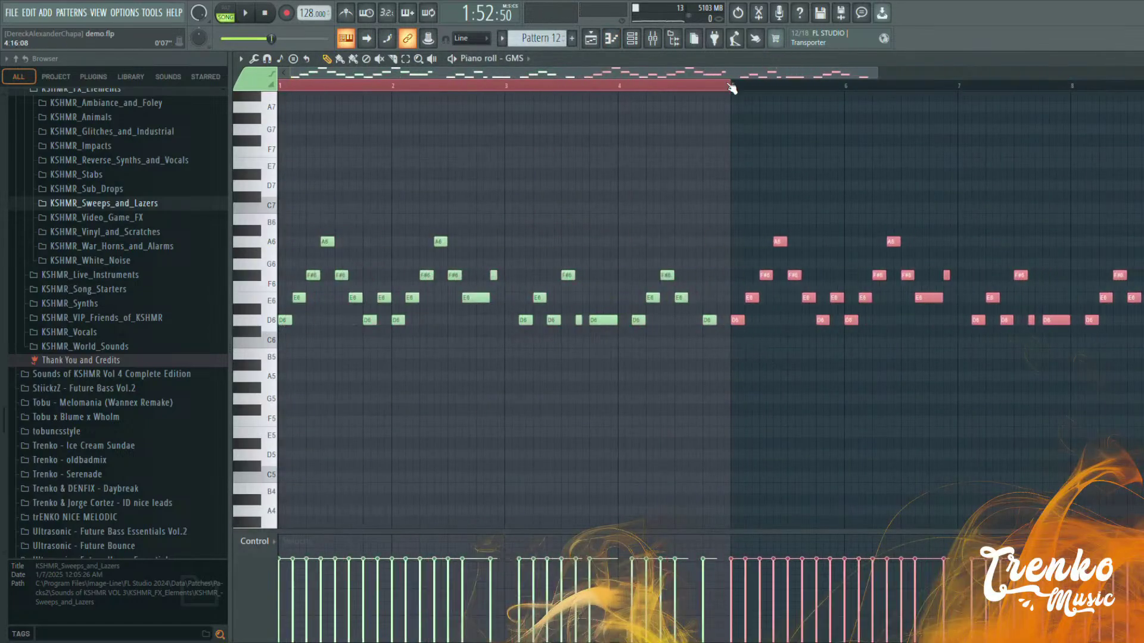
left_click(733, 88)
Raise the second note in bar 8 of Pattern 12 to G6 and the fourth to F#6, auditioning the ending
key("space")
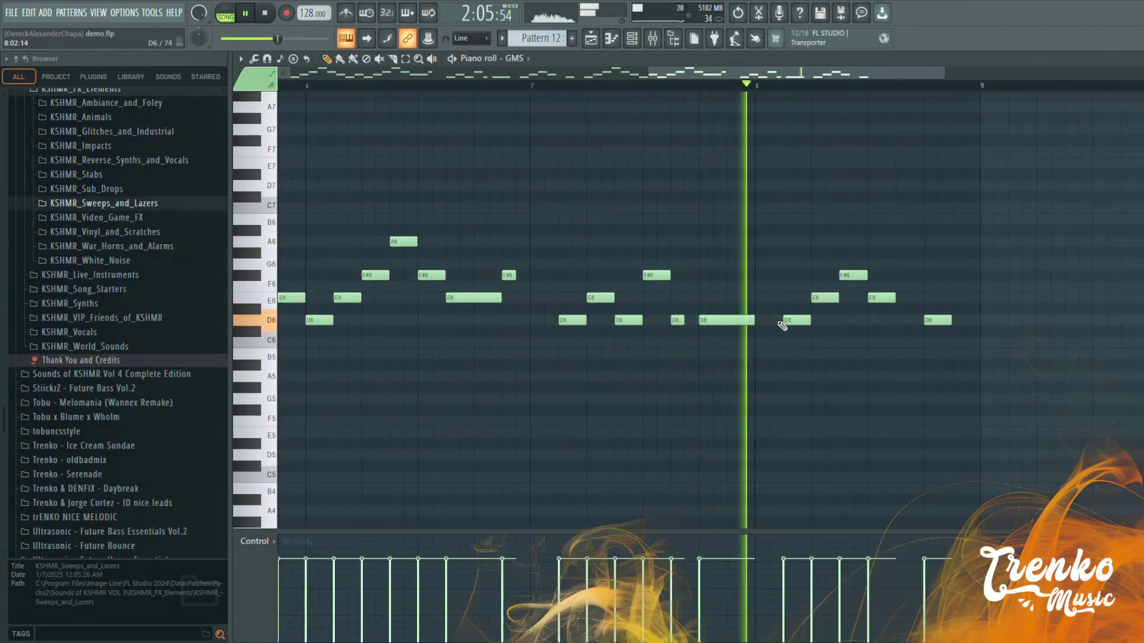
key("space")
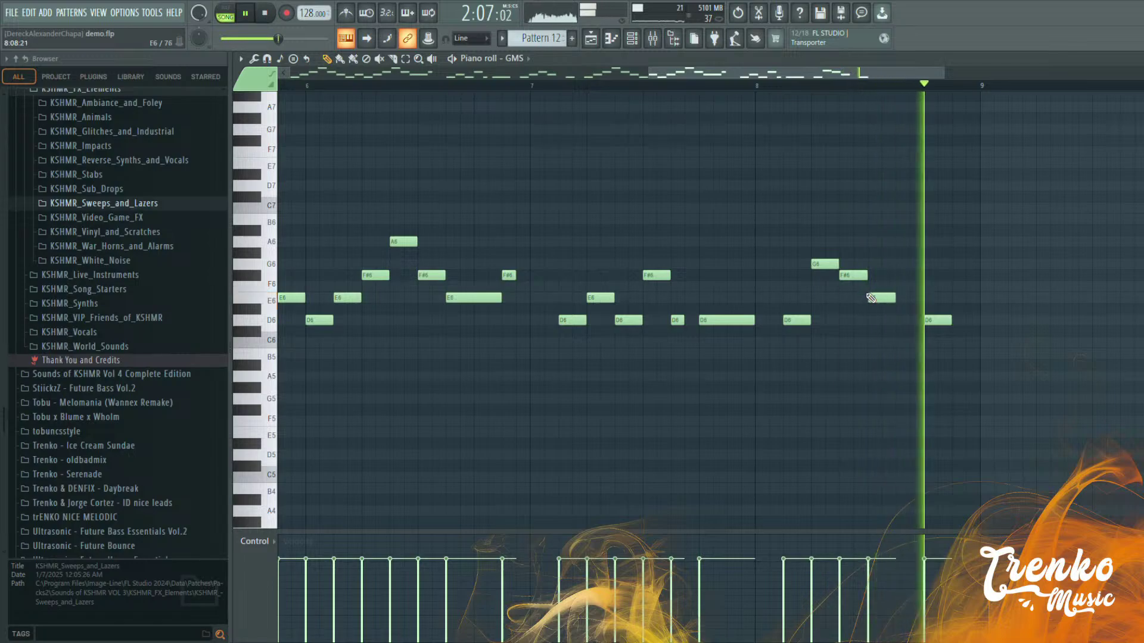
key("space")
left_click(910, 298)
key("space")
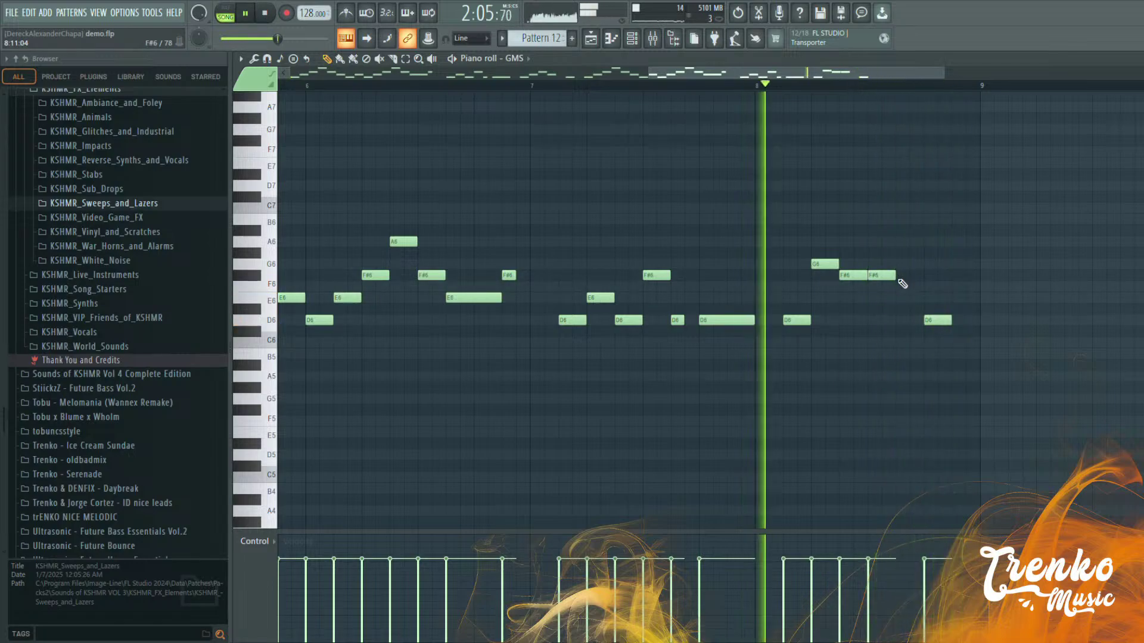
Halve the length of bar 8's third note, add an E6 before the final D6, and replay the ending
key("space")
left_click_drag(867, 275, 853, 275)
key("space")
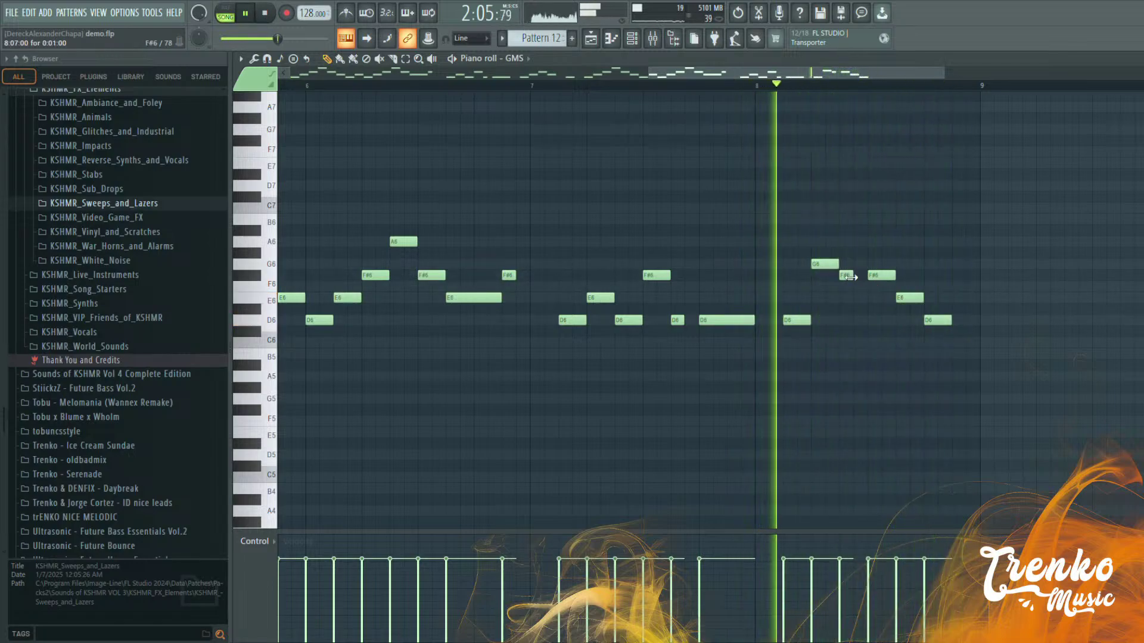
key("space")
key("space")
Try two consecutive E6 notes before the final D6 in bar 8 and replay the phrase
right_click(907, 296)
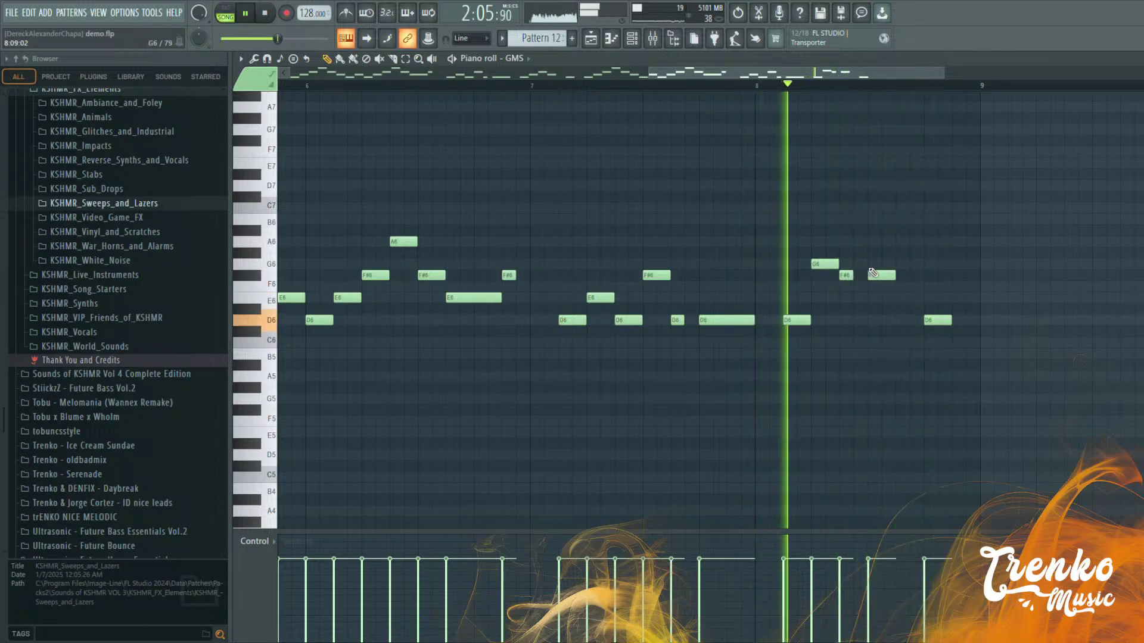
right_click(881, 275)
left_click(871, 286)
key("space")
key("space")
left_click_drag(874, 287, 896, 298)
key("space")
key("space")
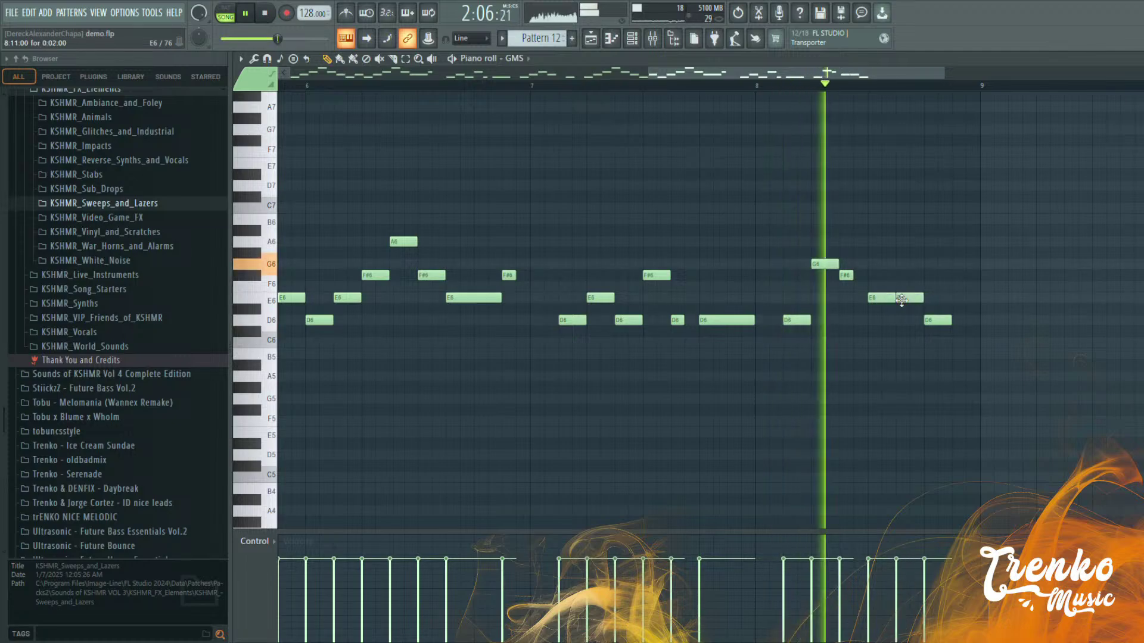
left_click(909, 298)
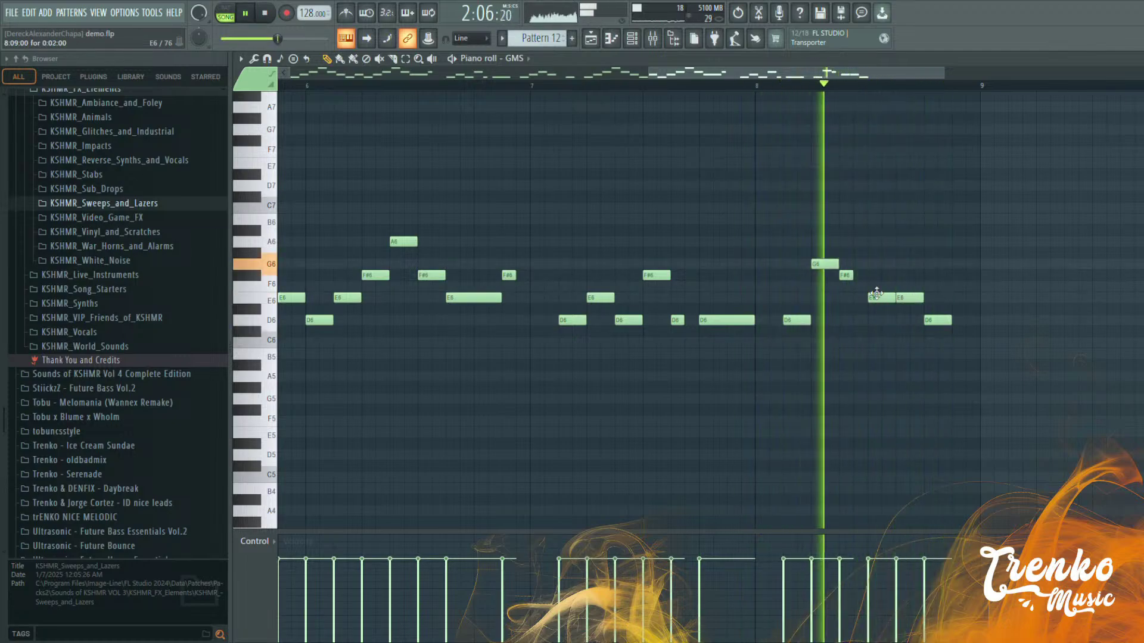
Try F#6 for the fourth note of bar 8, followed by E6, and replay the phrase
key("space")
key("space")
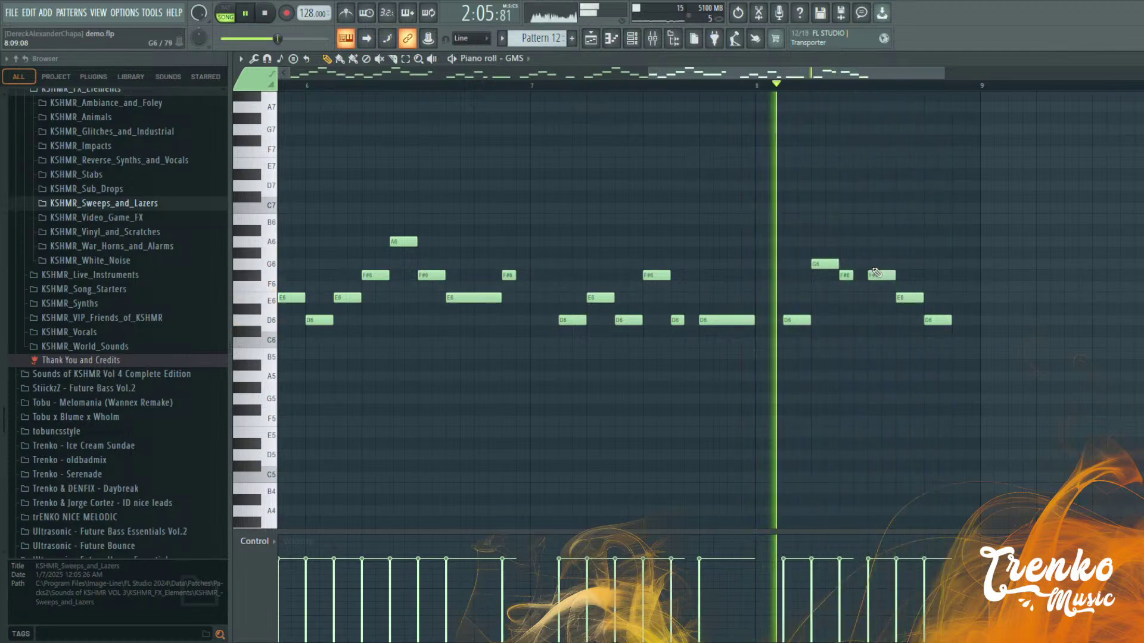
key("space")
key("space")
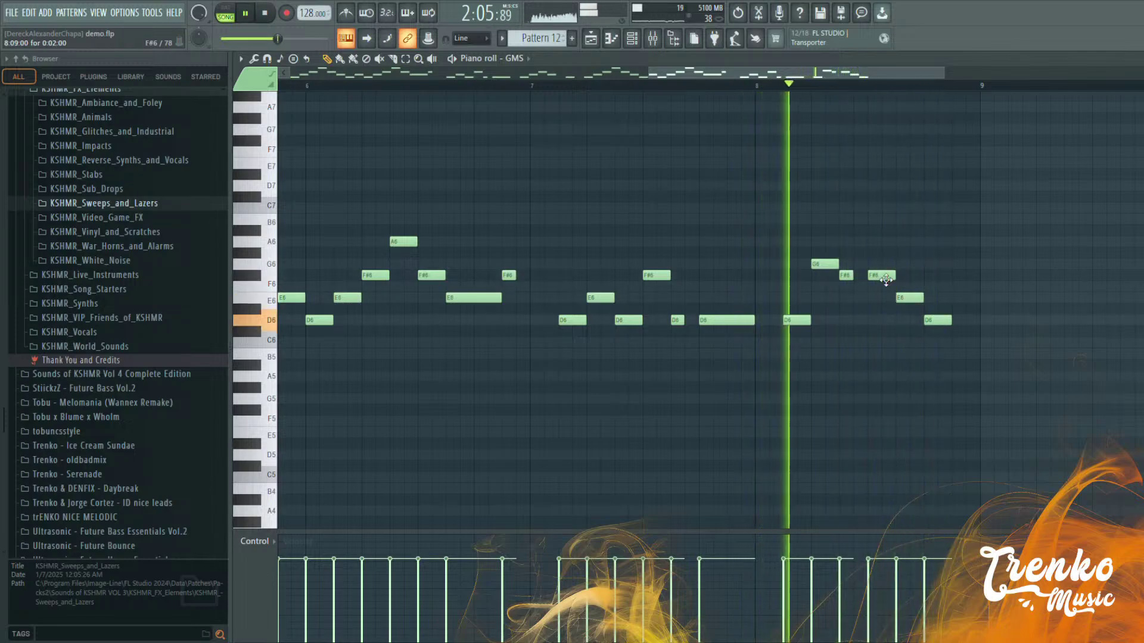
key("space")
Set the fourth note of bar 8 to E6 and the fifth to D6, then replay the melody's ending
left_click_drag(876, 279, 911, 320)
key("space")
key("space")
key("space")
key("space")
key("space")
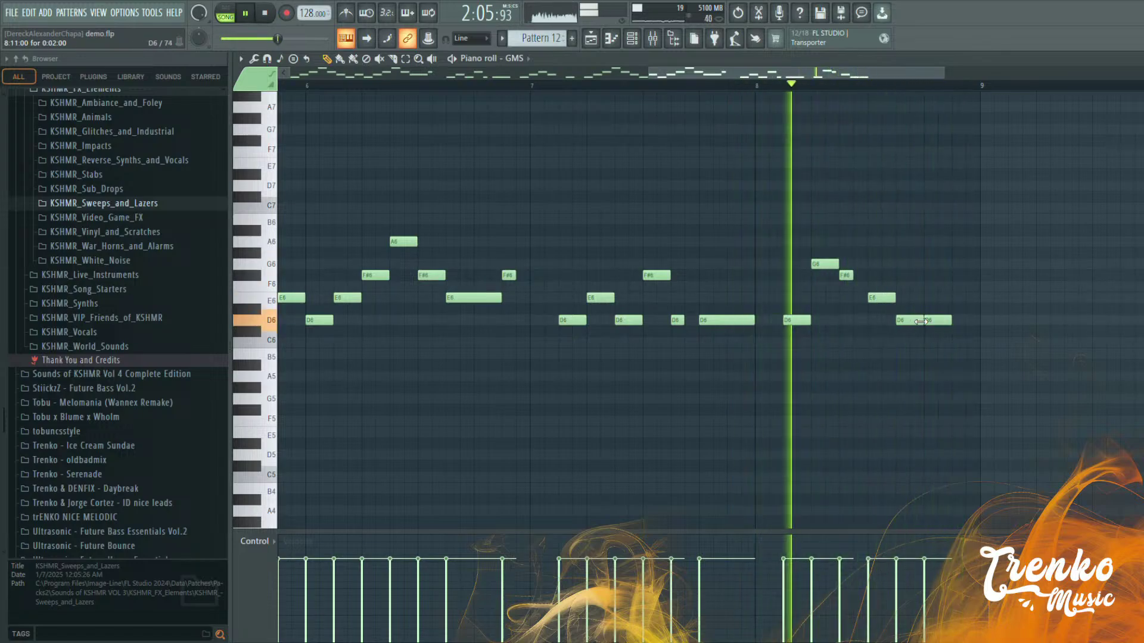
Play the arrangement repeatedly from about bar 68 to check the new melody ending leading into bar 69's section
scroll(881, 320, "down", 3)
left_click(610, 42)
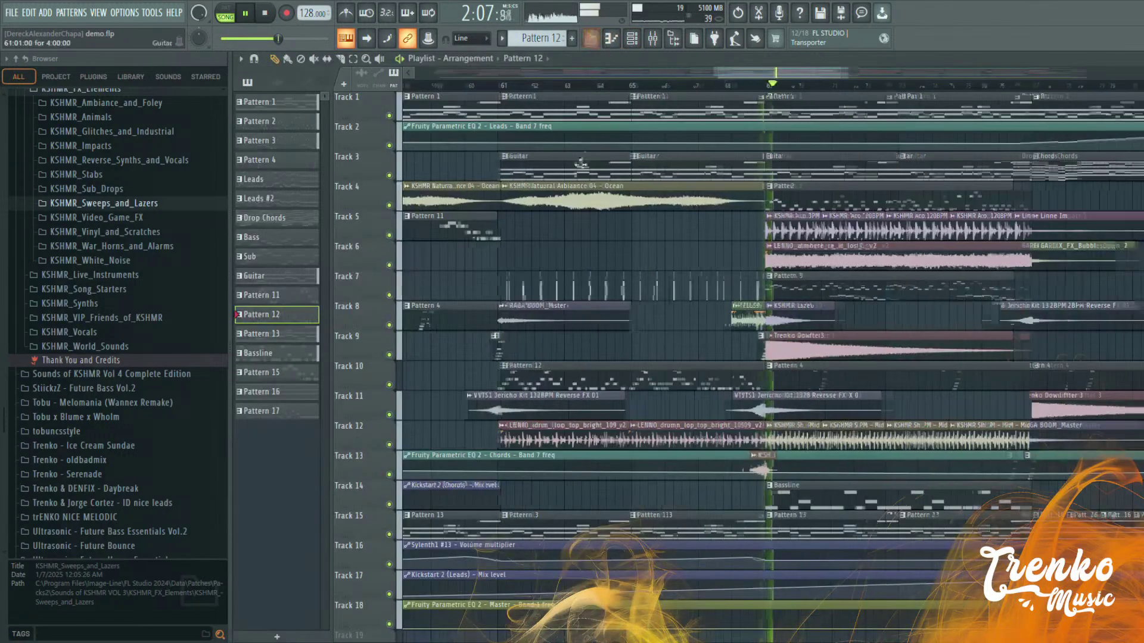
scroll(744, 178, "right", 4)
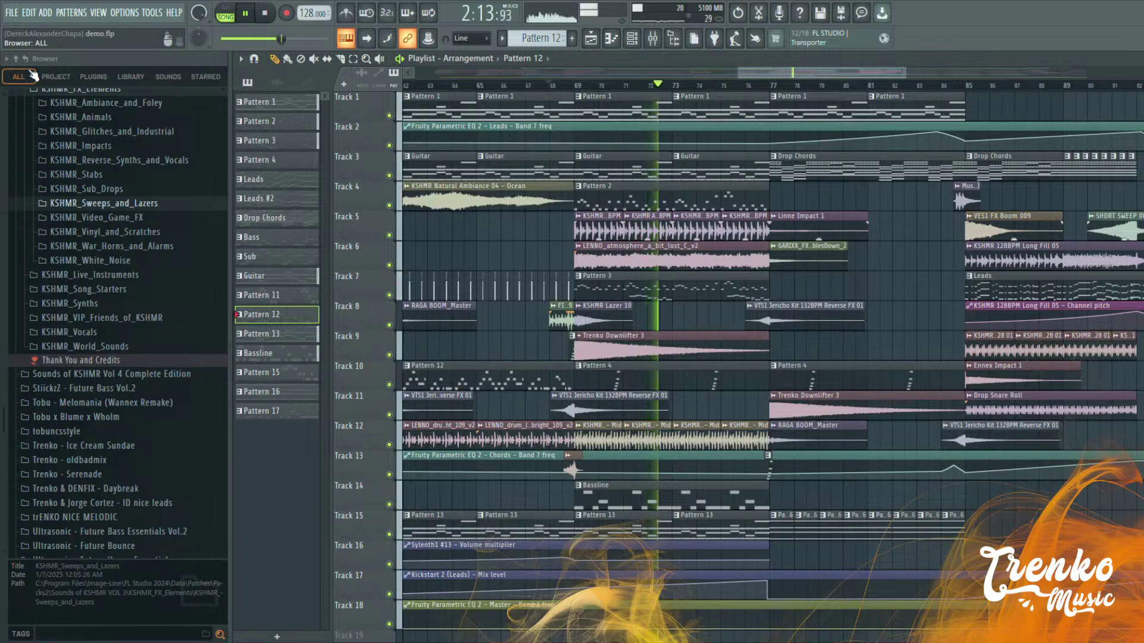
key("space")
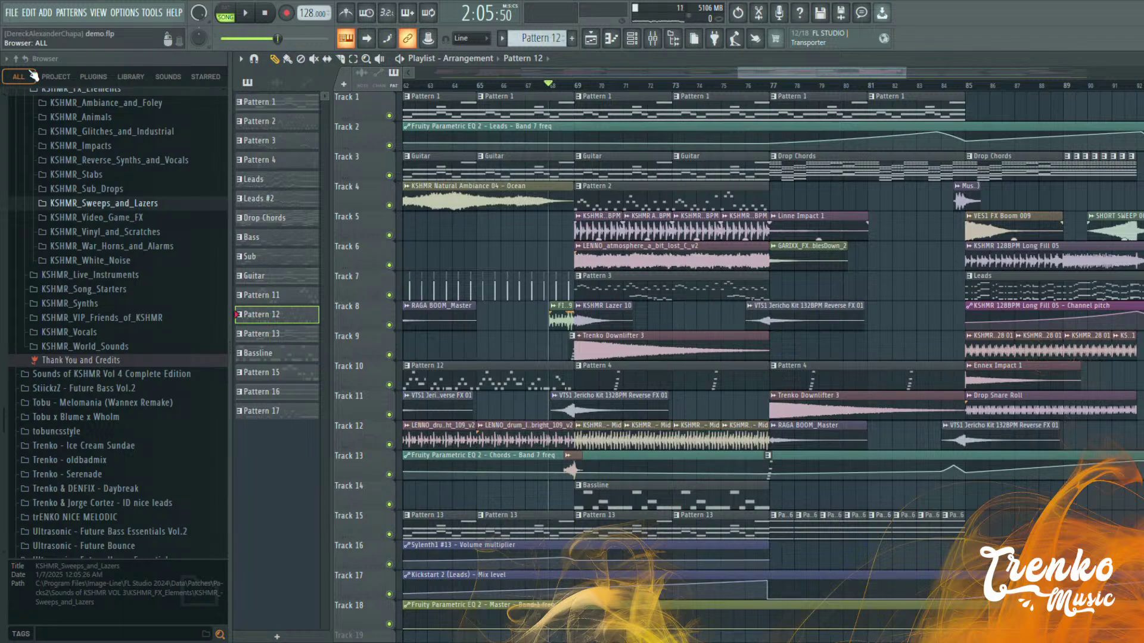
key("space")
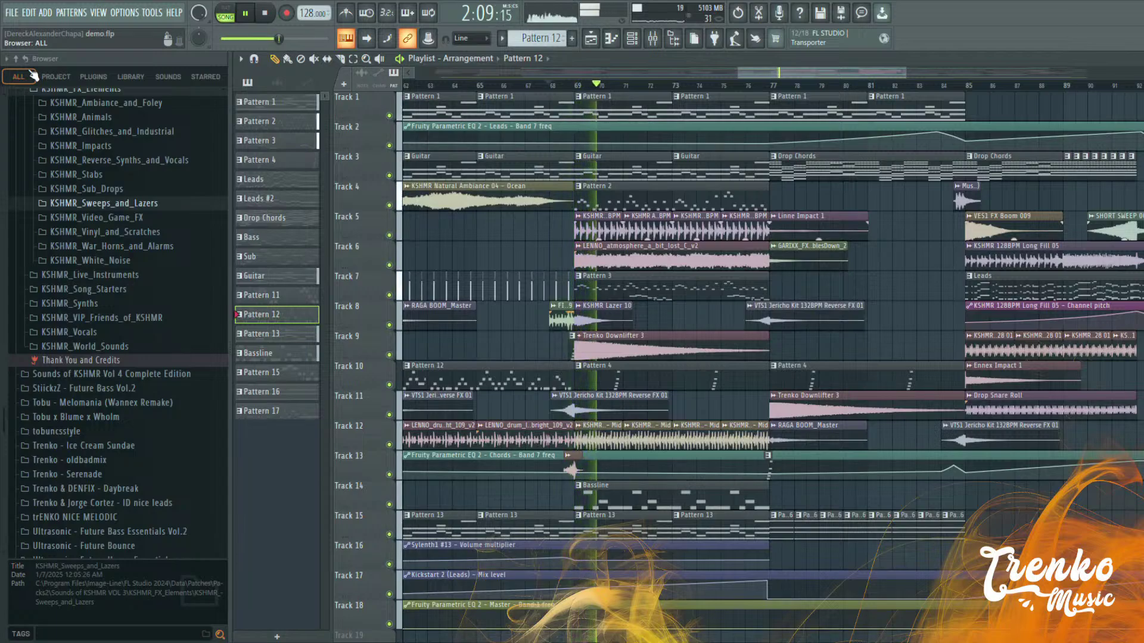
key("space")
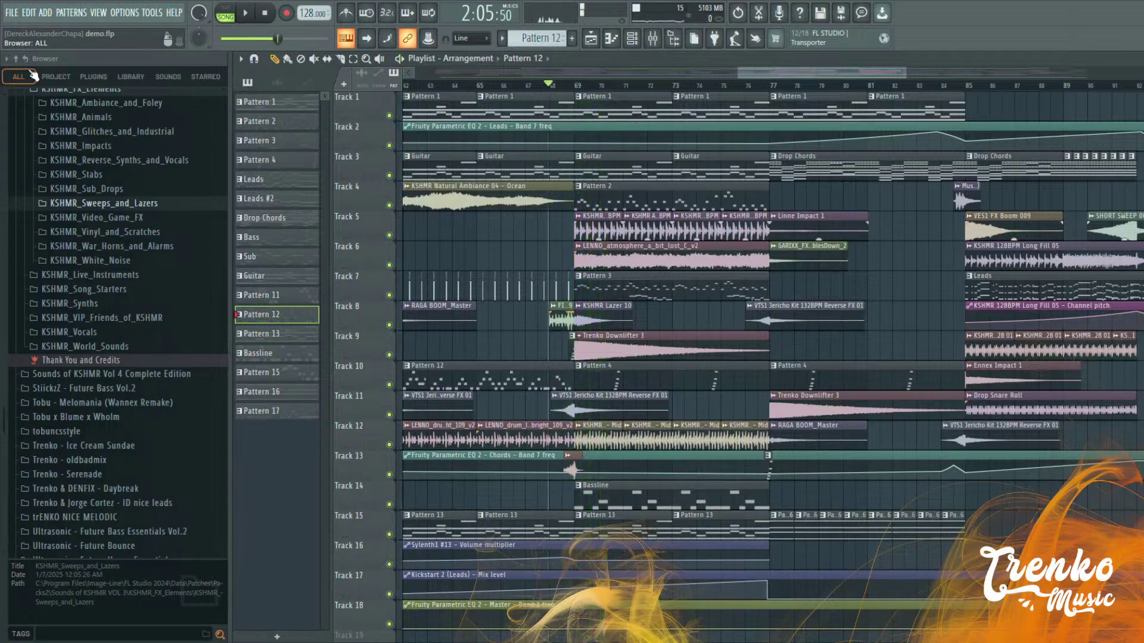
key("space")
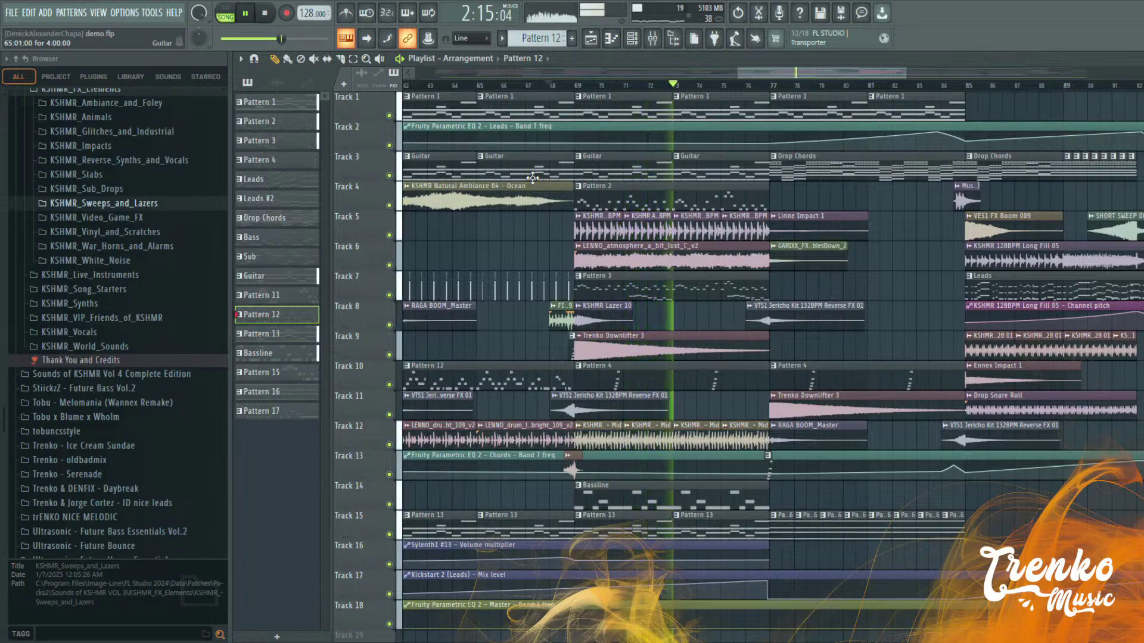
key("space")
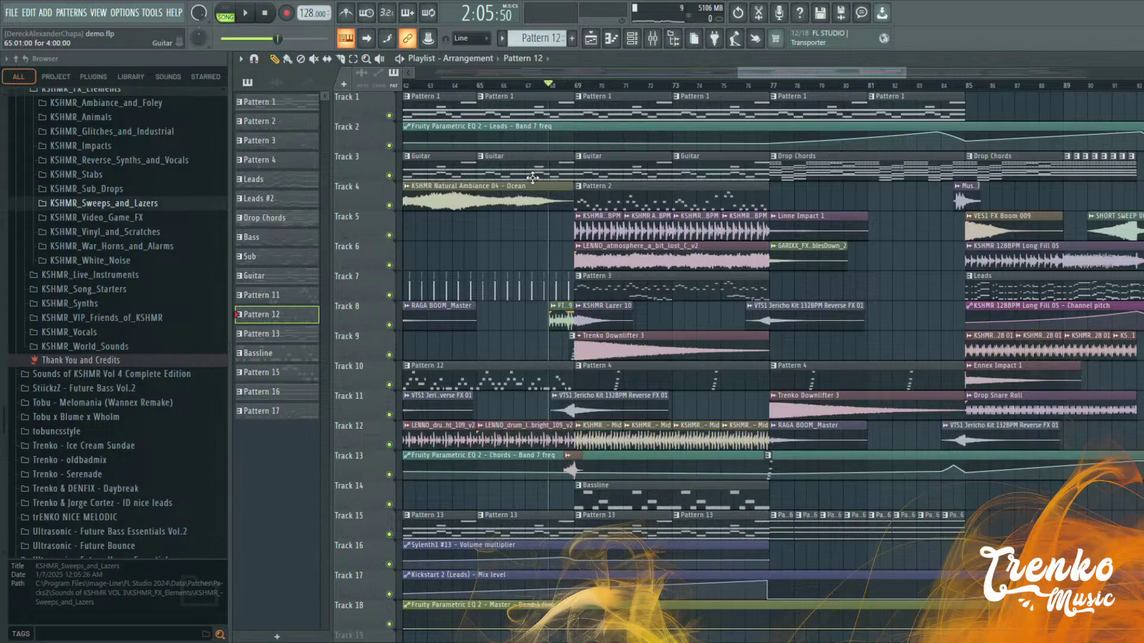
key("space")
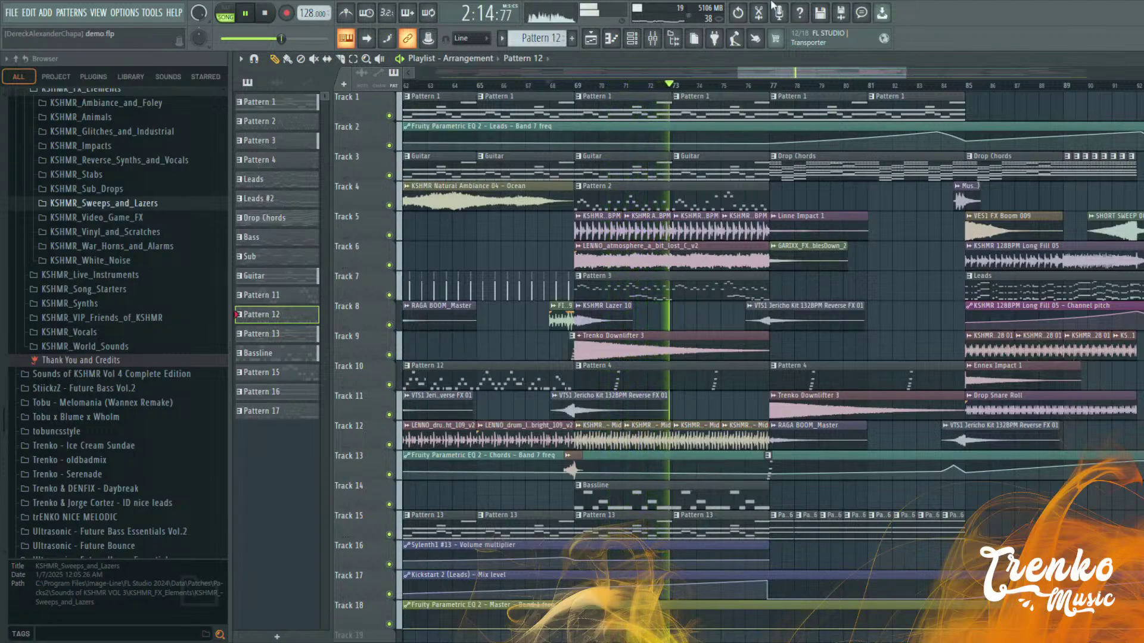
Play the outro from bar 116 to check the end of the second drop and the closing section
left_click(974, 89)
scroll(974, 90, "down", 3)
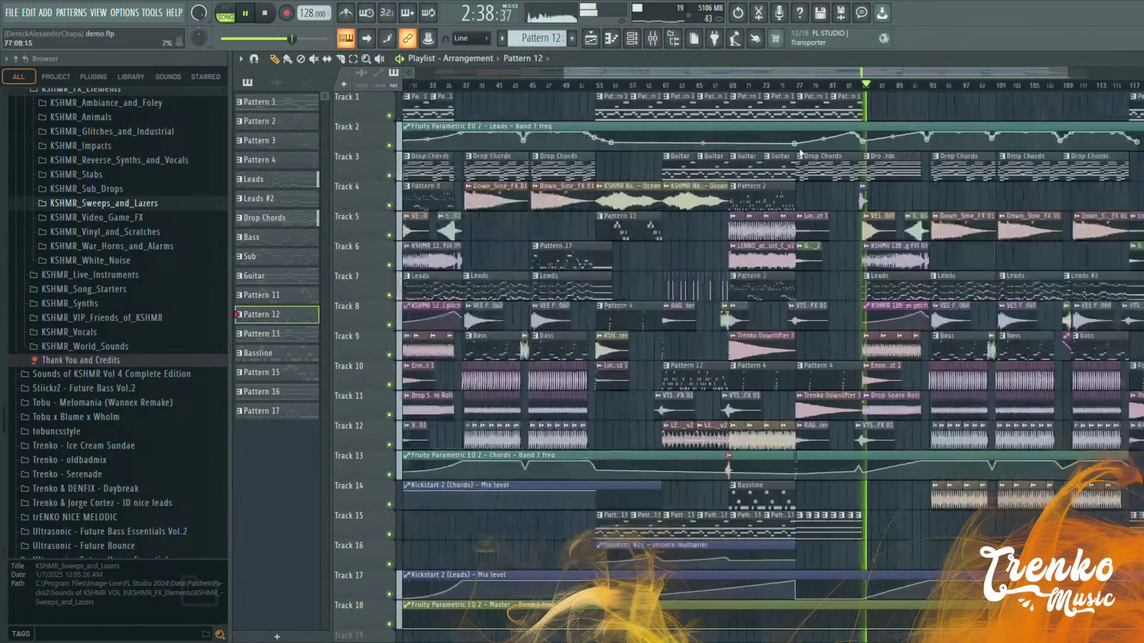
scroll(892, 125, "up", 3)
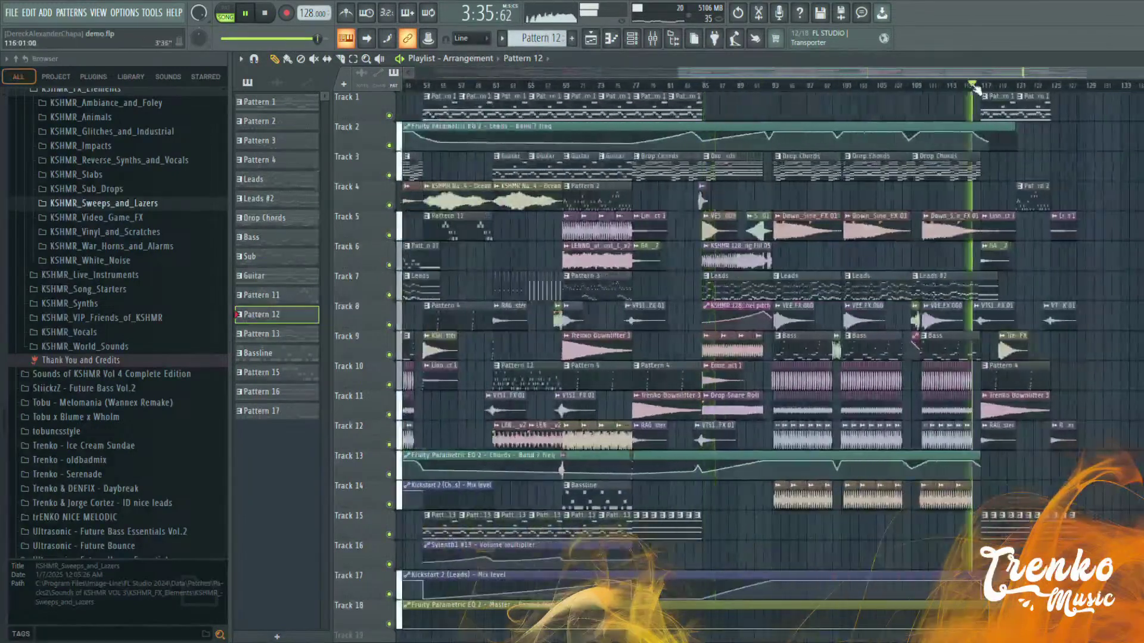
scroll(1064, 176, "up", 1)
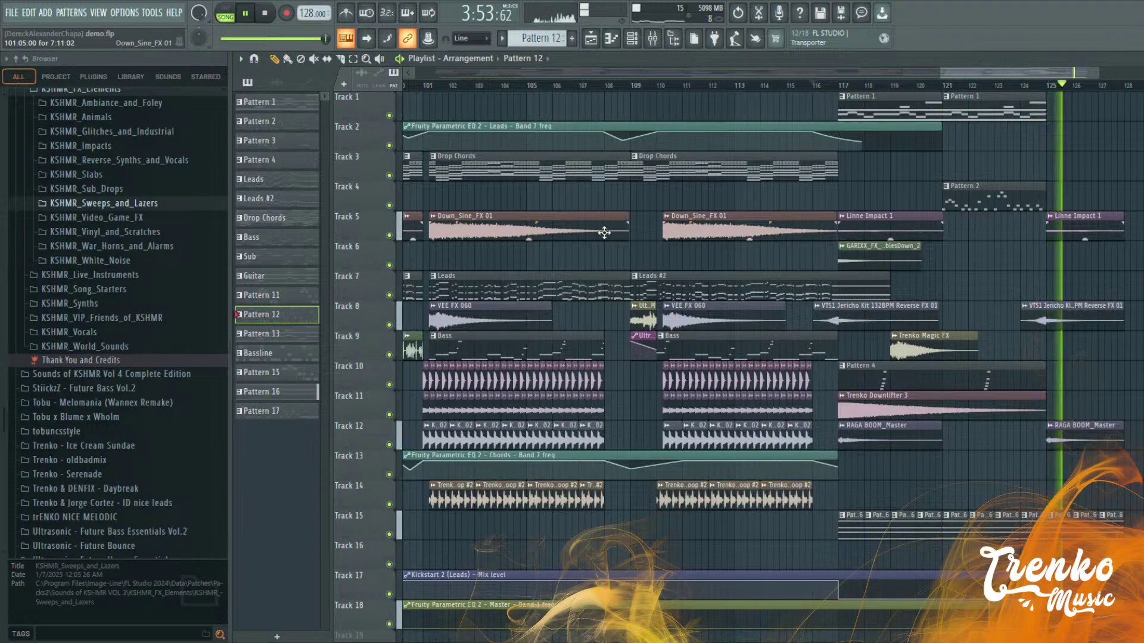
Play the opening of the song from about bar 4 to check where the intro starts
scroll(602, 230, "down", 8)
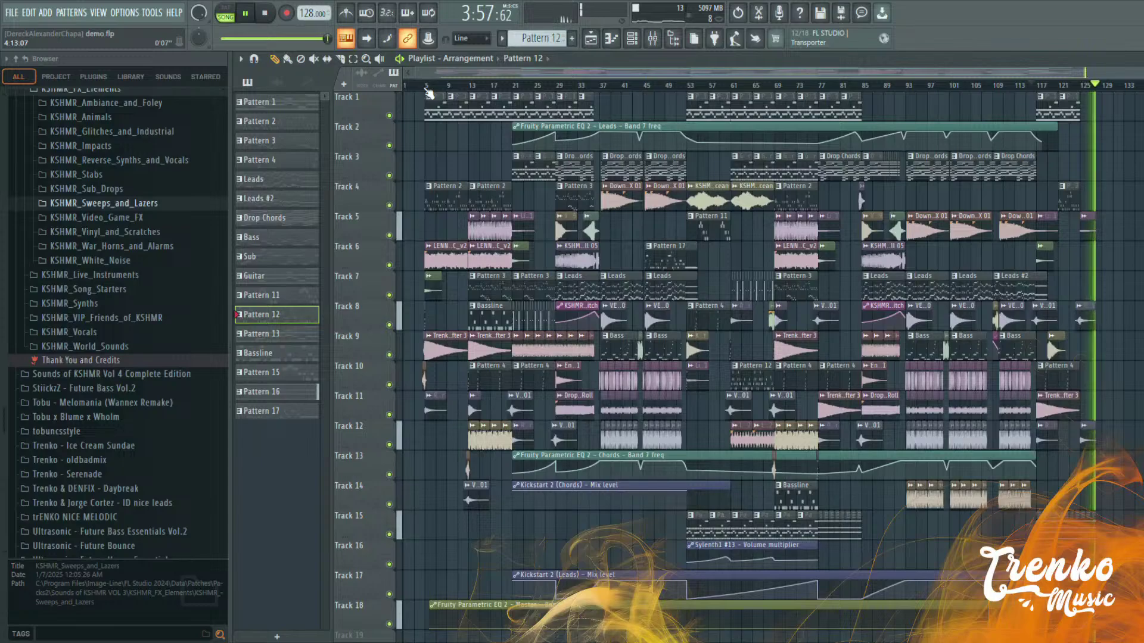
scroll(427, 94, "up", 6)
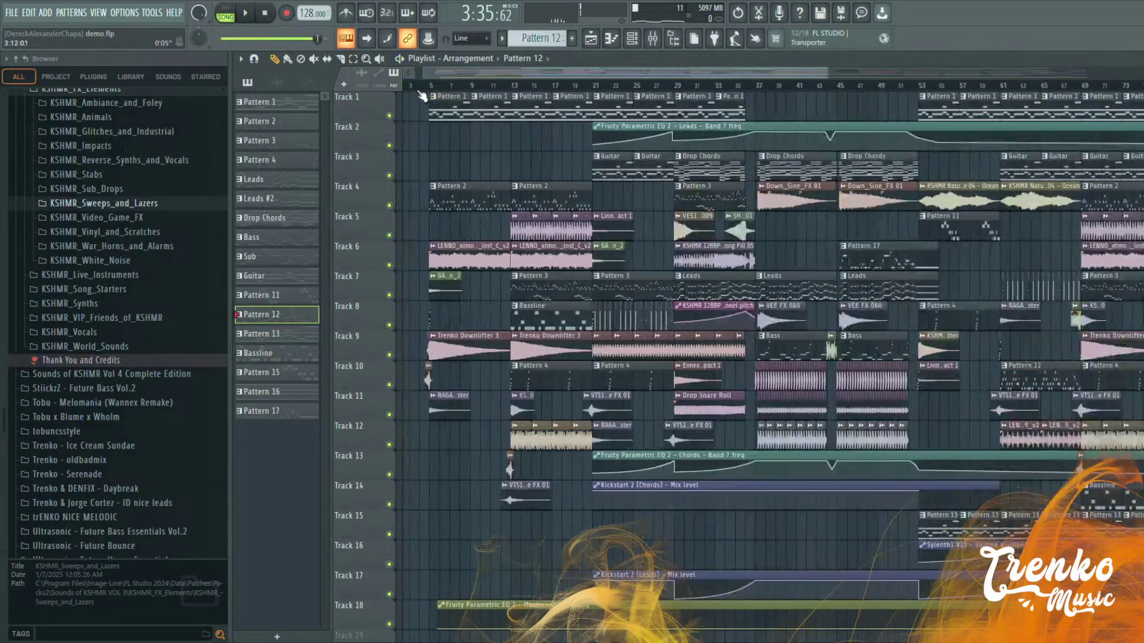
scroll(422, 94, "down", 4)
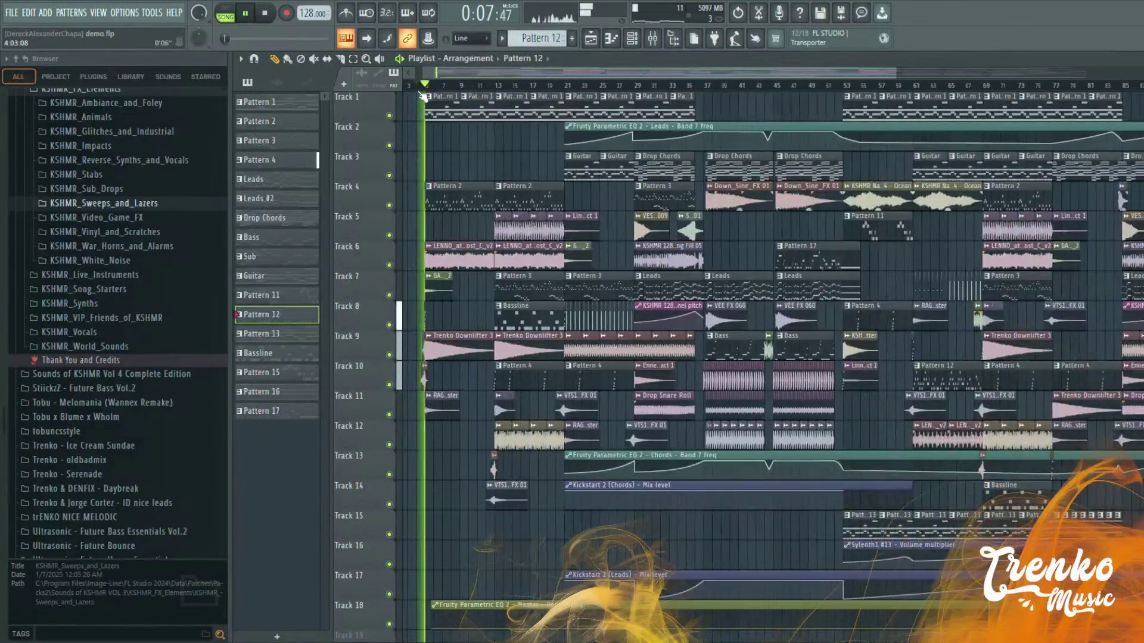
key("space")
Select the full arrangement as a time range from bar 4 to bar 129, covering the outro's tail
scroll(423, 95, "down", 3)
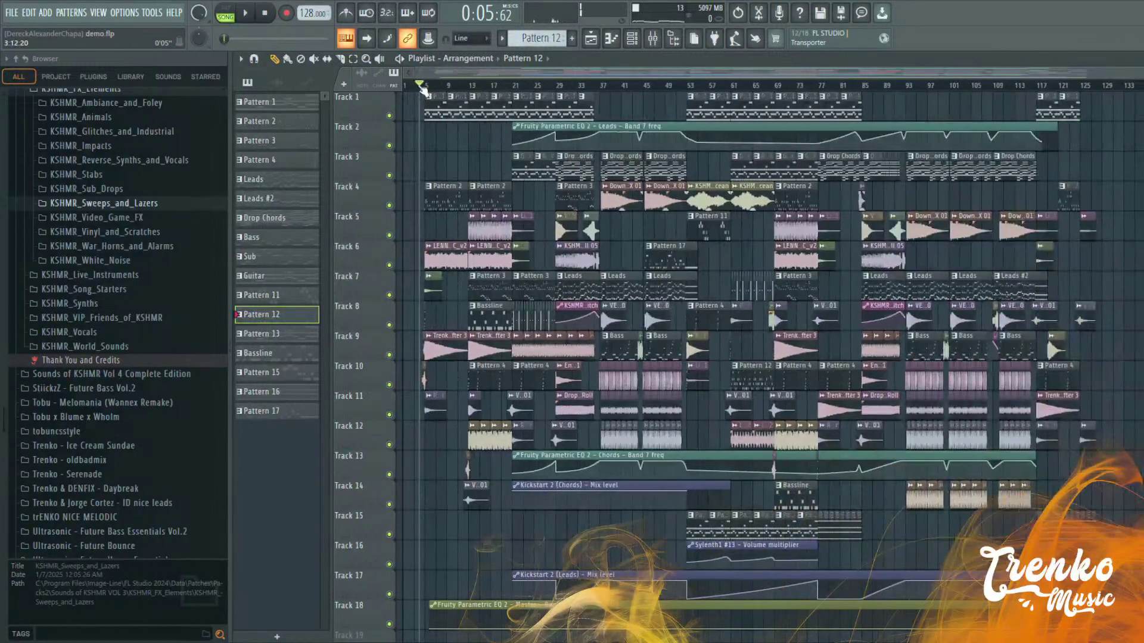
left_click_drag(420, 87, 1099, 125)
scroll(1100, 167, "up", 7)
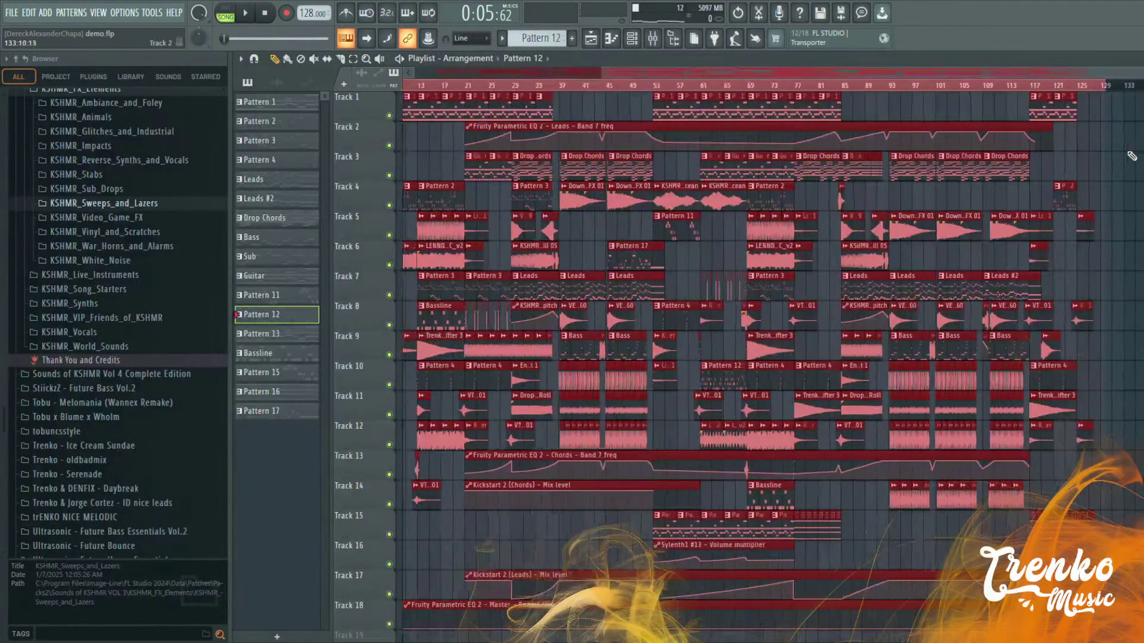
scroll(1099, 182, "up", 1)
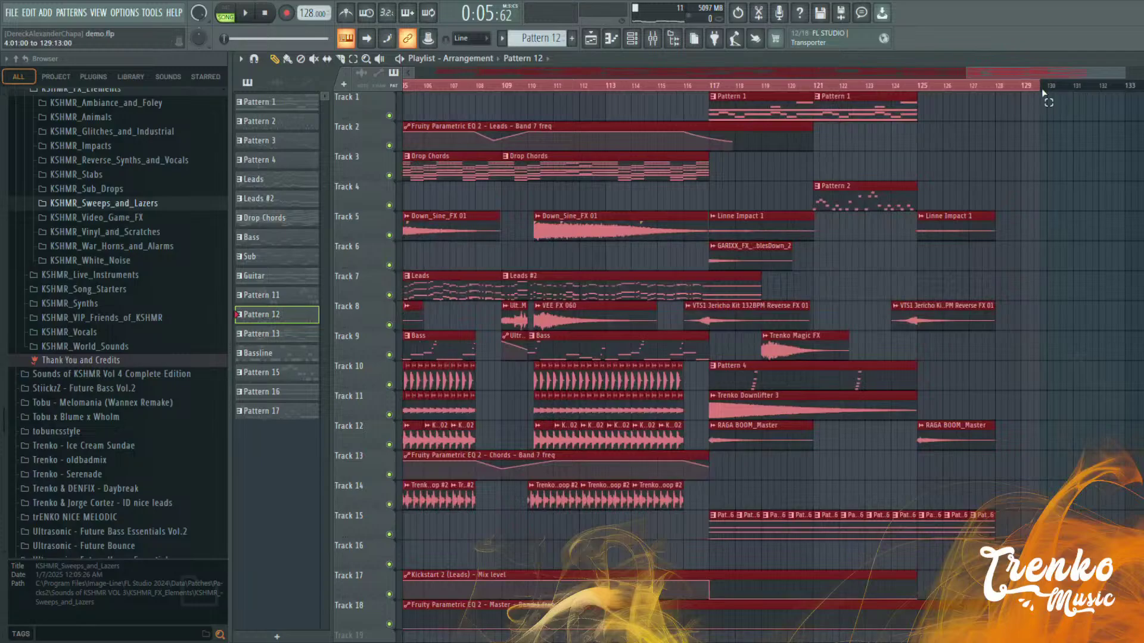